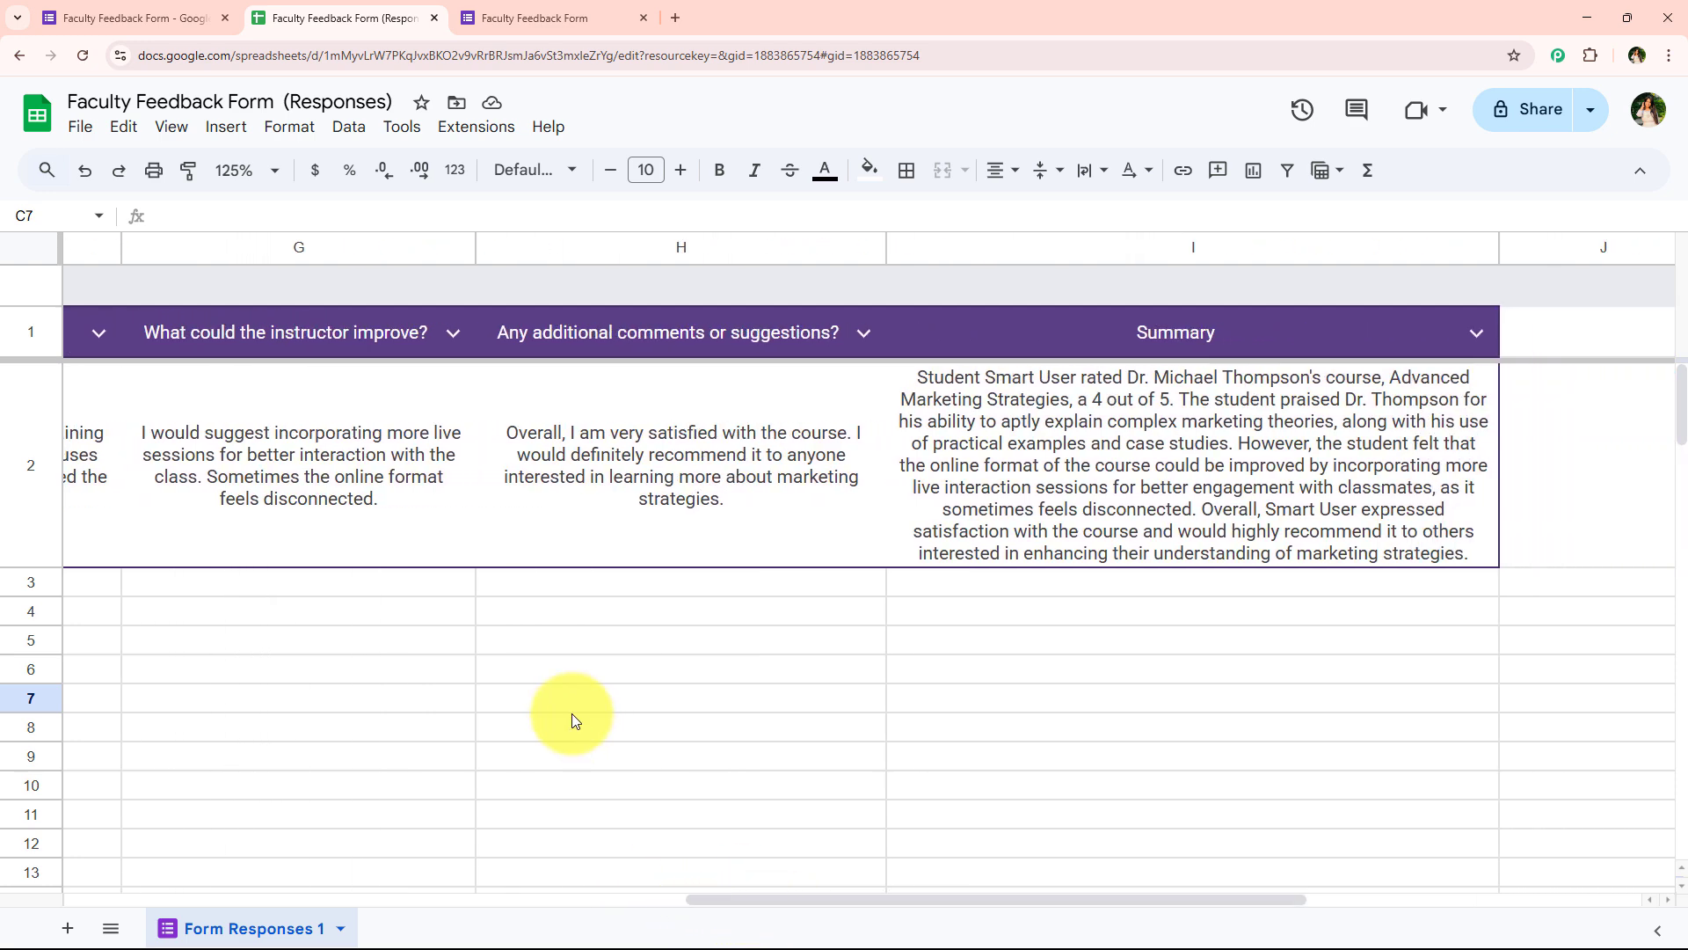
Review the first response's generated Summary and its other answers in the Faculty Feedback Form (Responses) sheet.
{"action": "triple_click", "coordinate": [979, 482]}
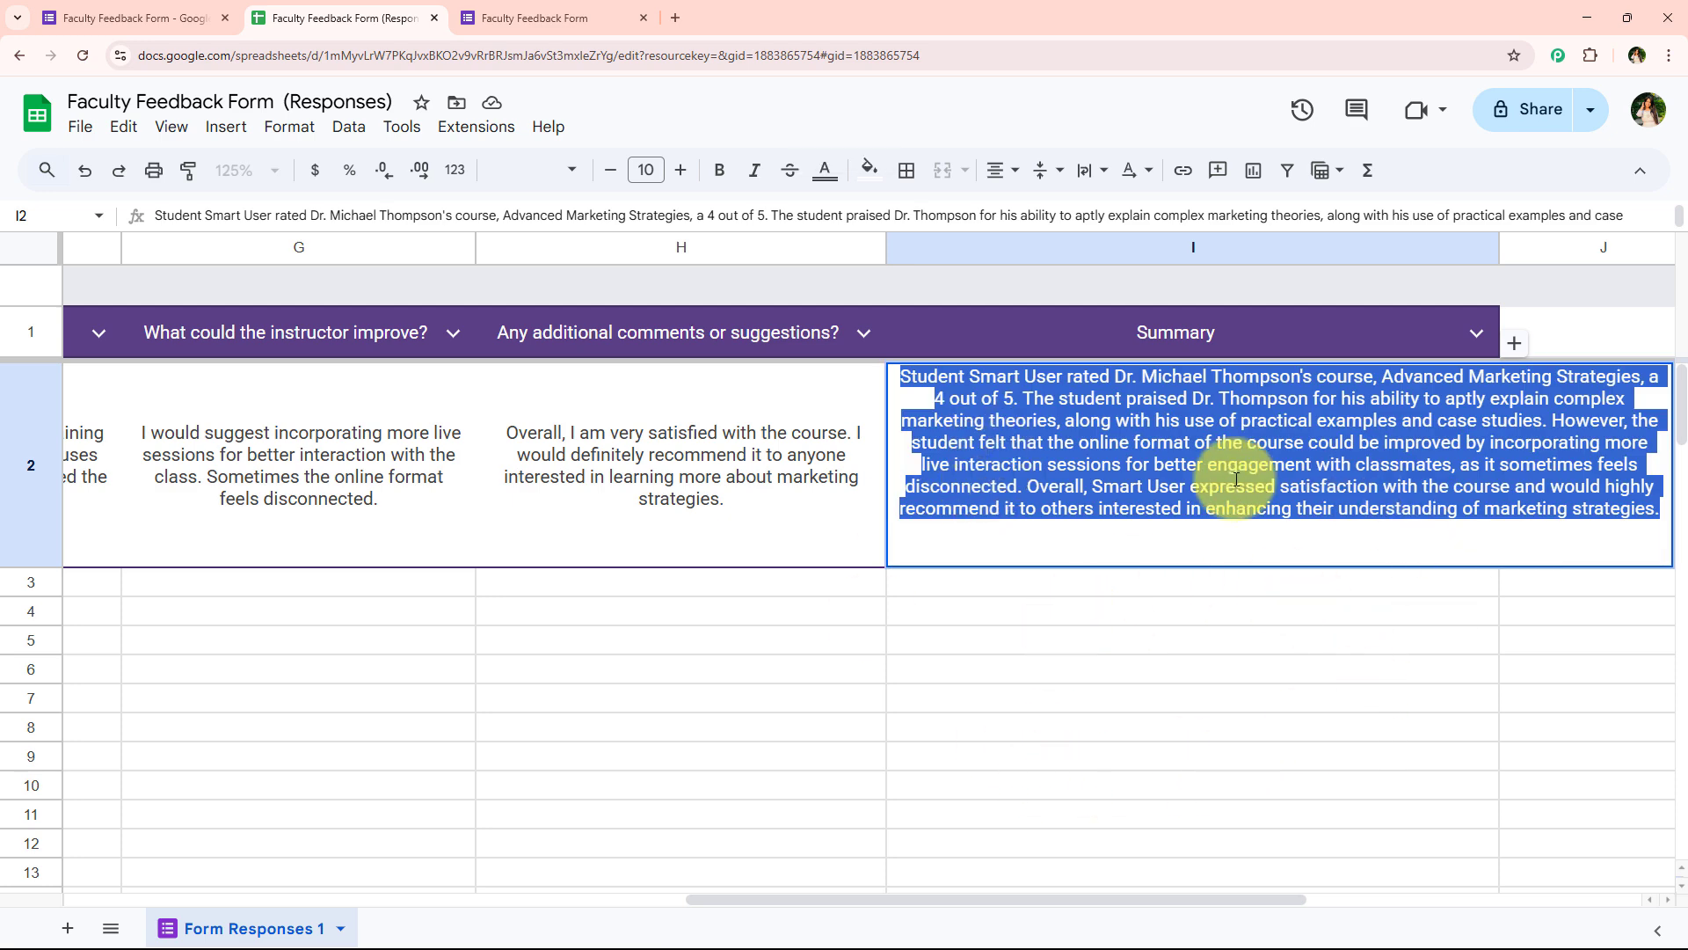
{"action": "left_click", "coordinate": [923, 707]}
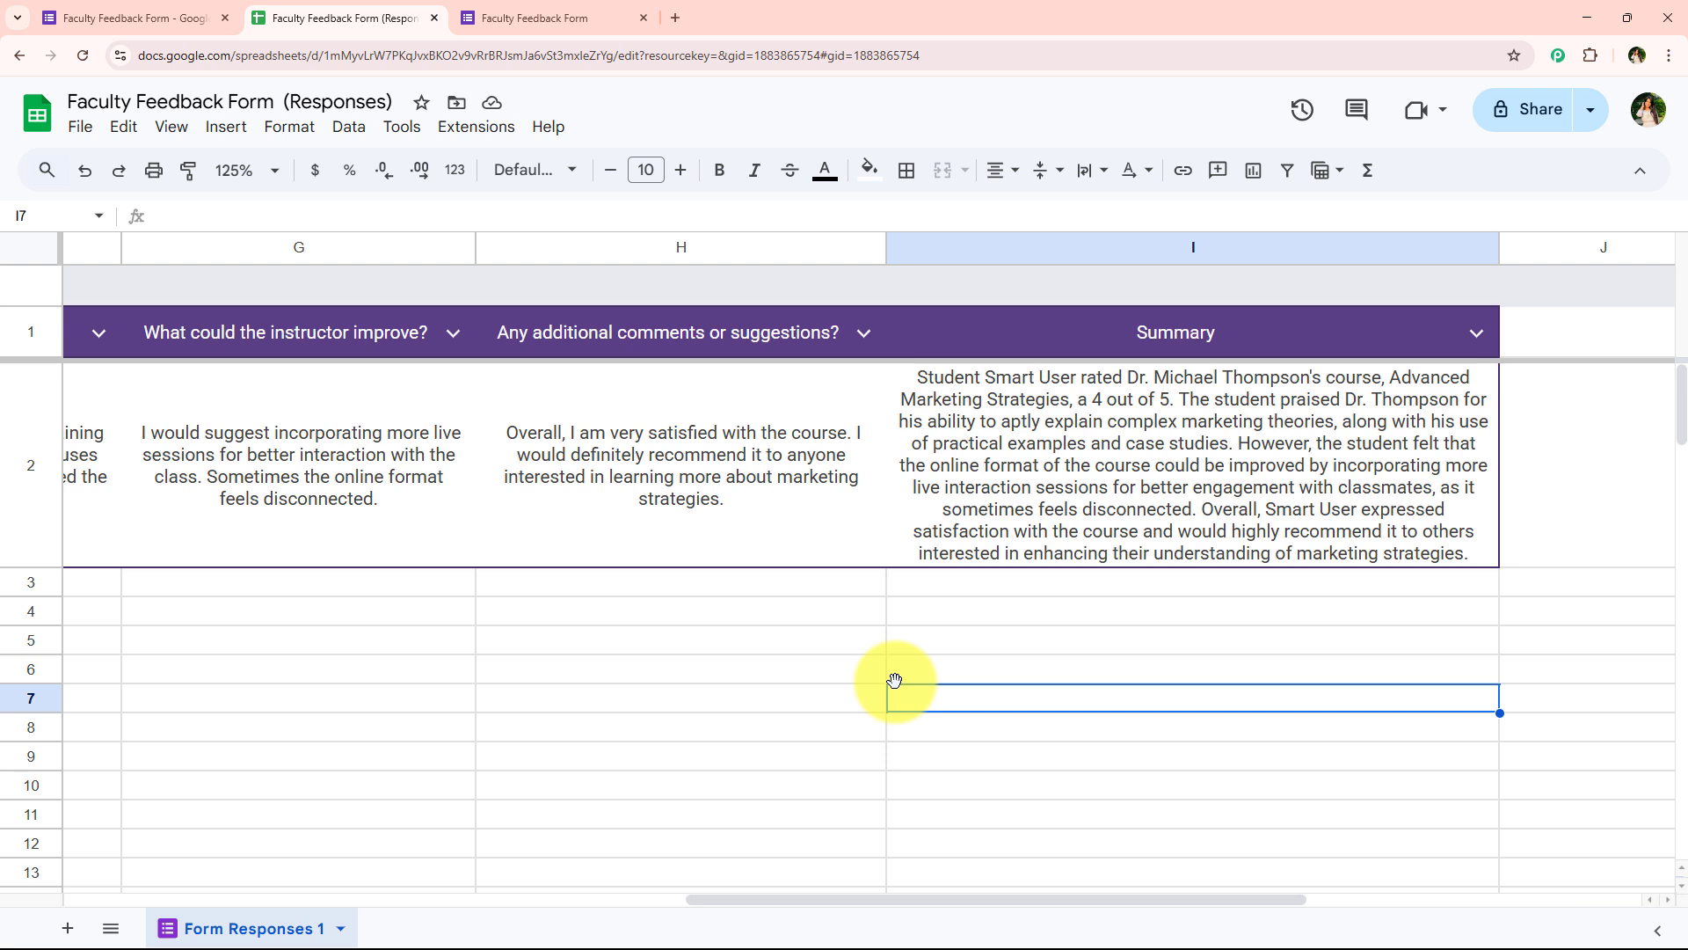
{"action": "left_click", "coordinate": [744, 648]}
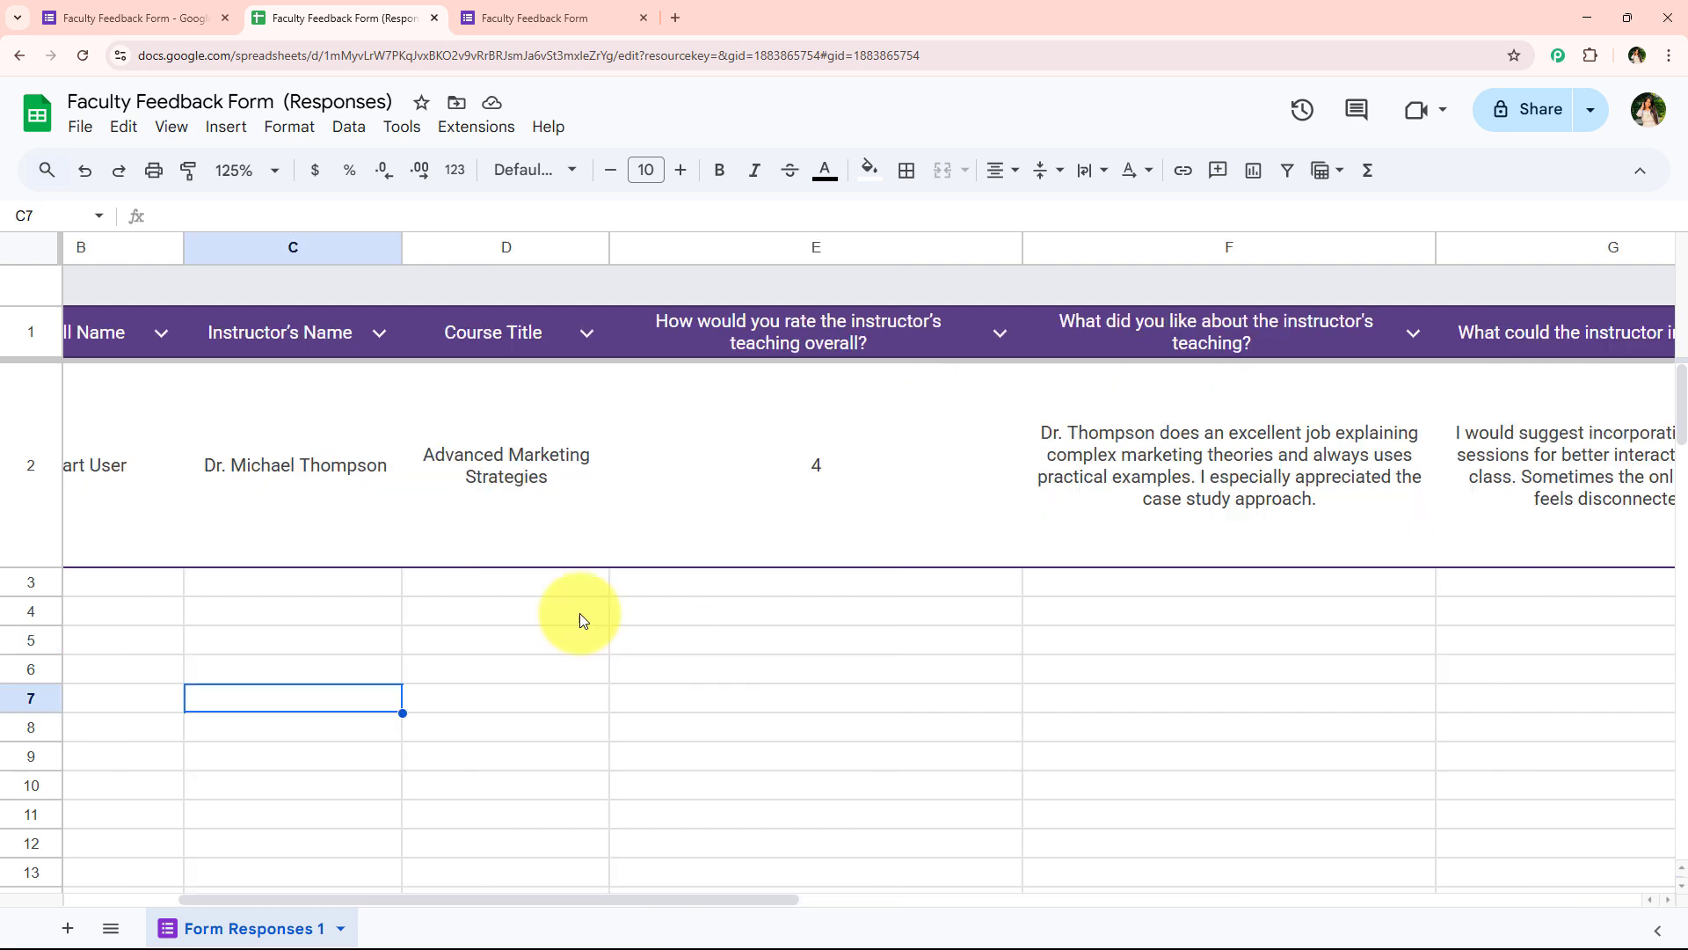
{"action": "left_click_drag", "start_coordinate": [688, 895], "coordinate": [1204, 900]}
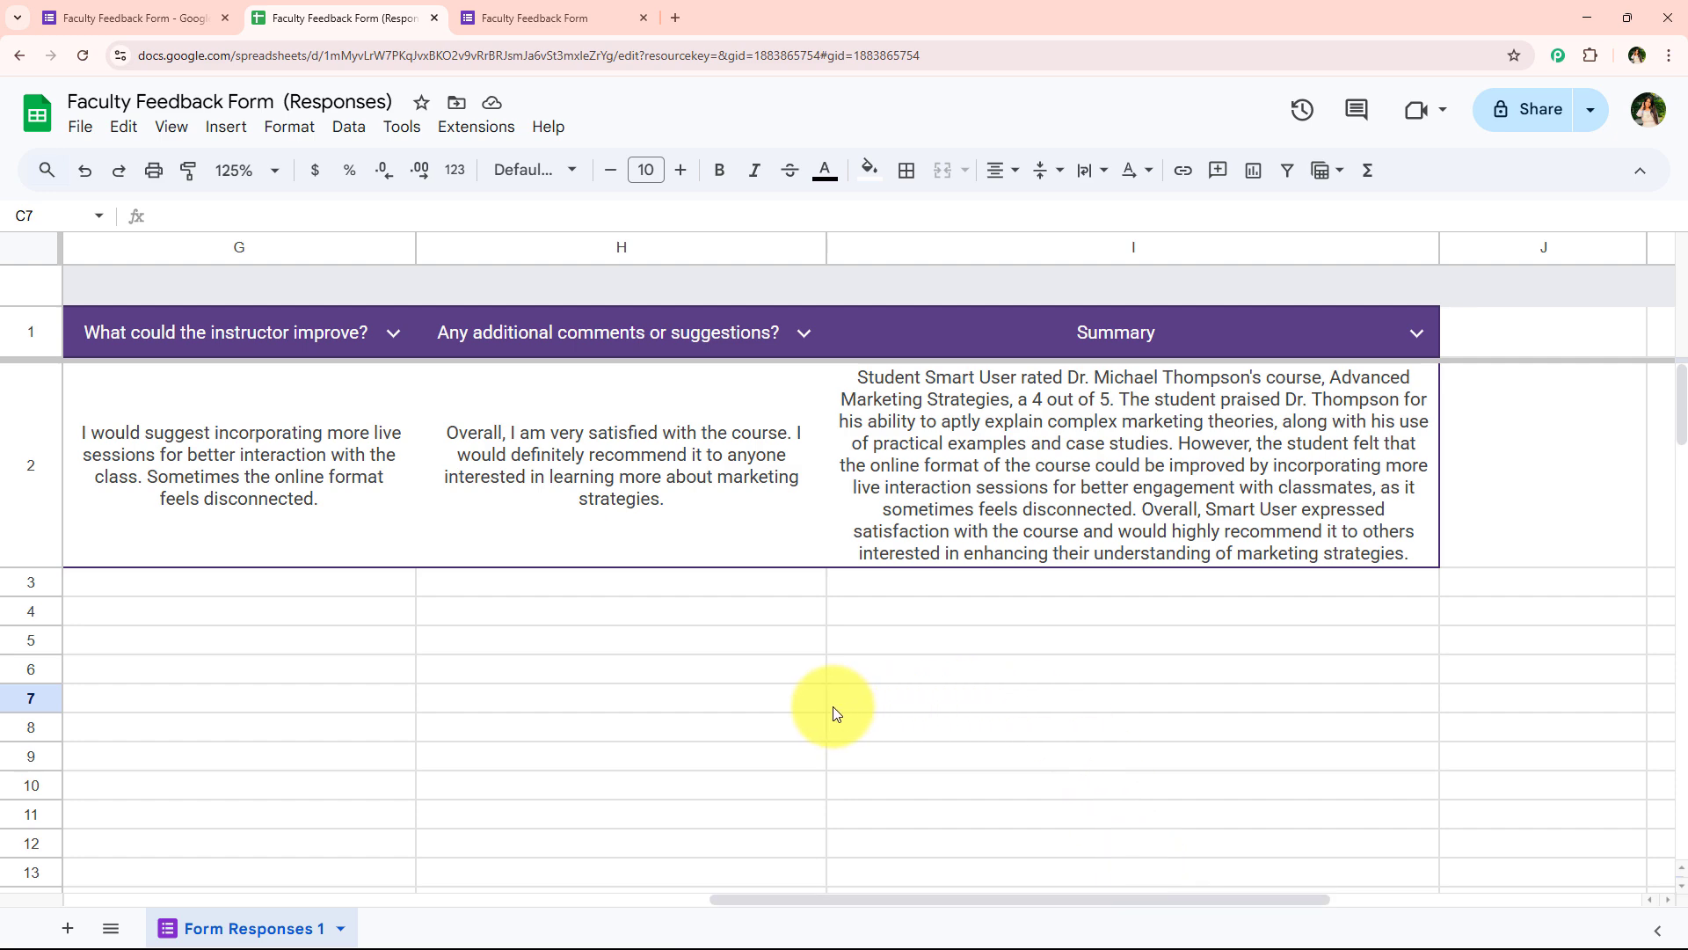
{"action": "mouse_move", "coordinate": [758, 899]}
{"action": "left_mouse_down"}
{"action": "mouse_move", "coordinate": [672, 904]}
{"action": "mouse_move", "coordinate": [786, 915]}
{"action": "left_mouse_up"}
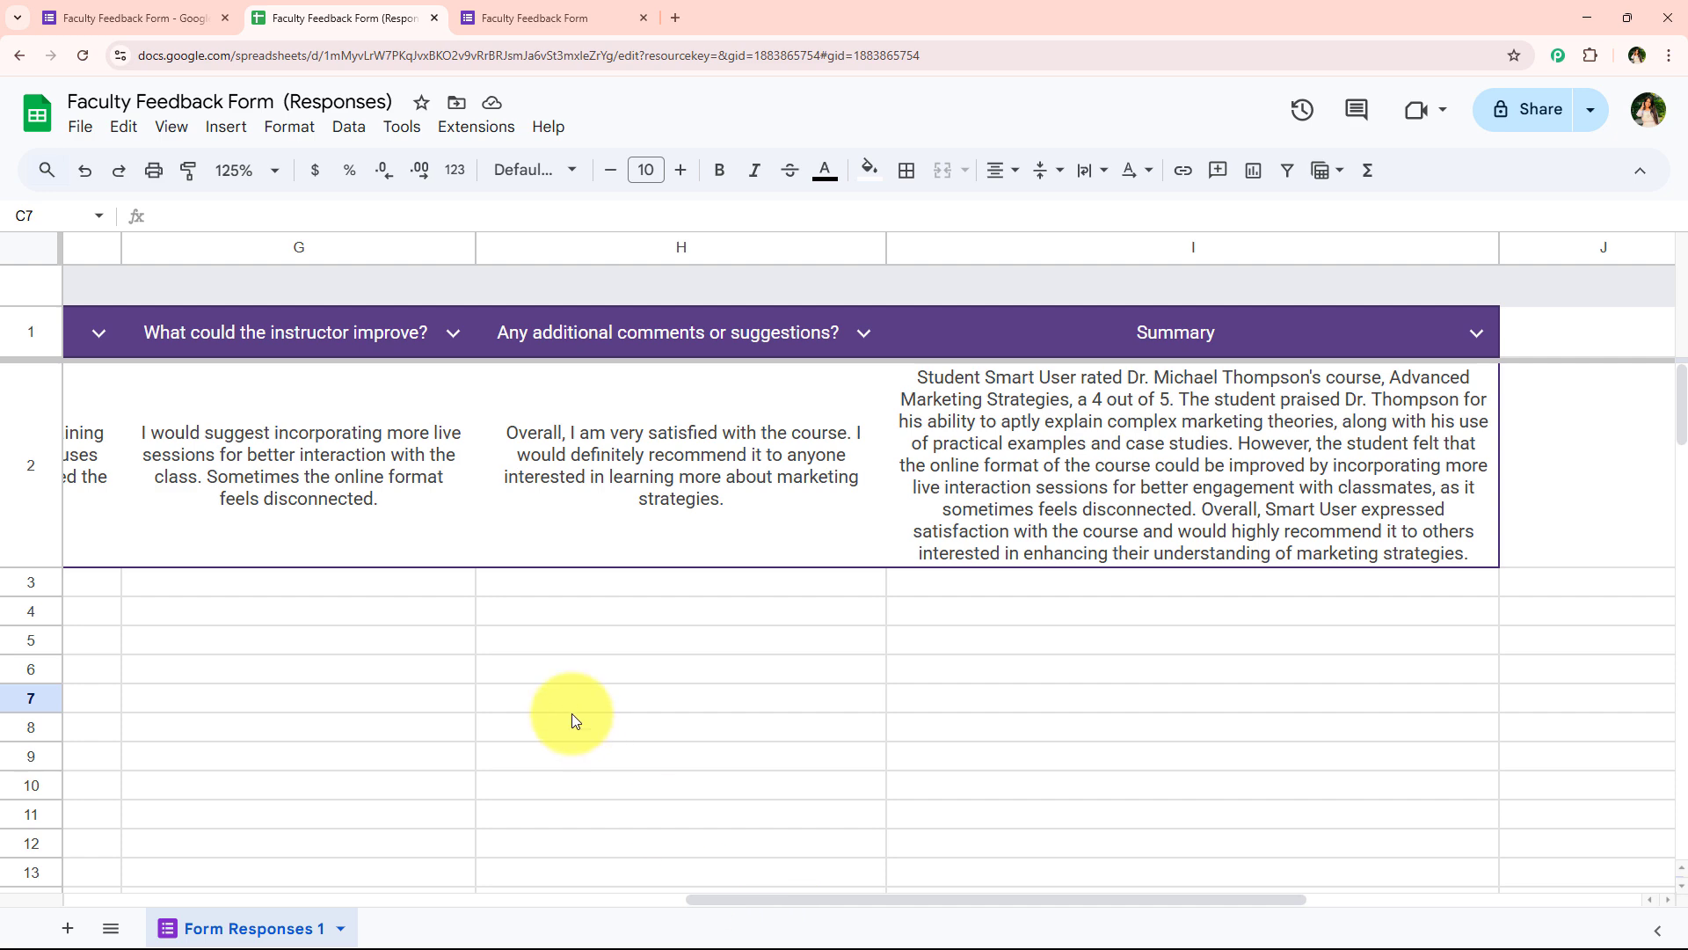
Switch to the filled-in Faculty Feedback Form, review its answers through the additional comments, and submit the response.
{"action": "left_click", "coordinate": [501, 19]}
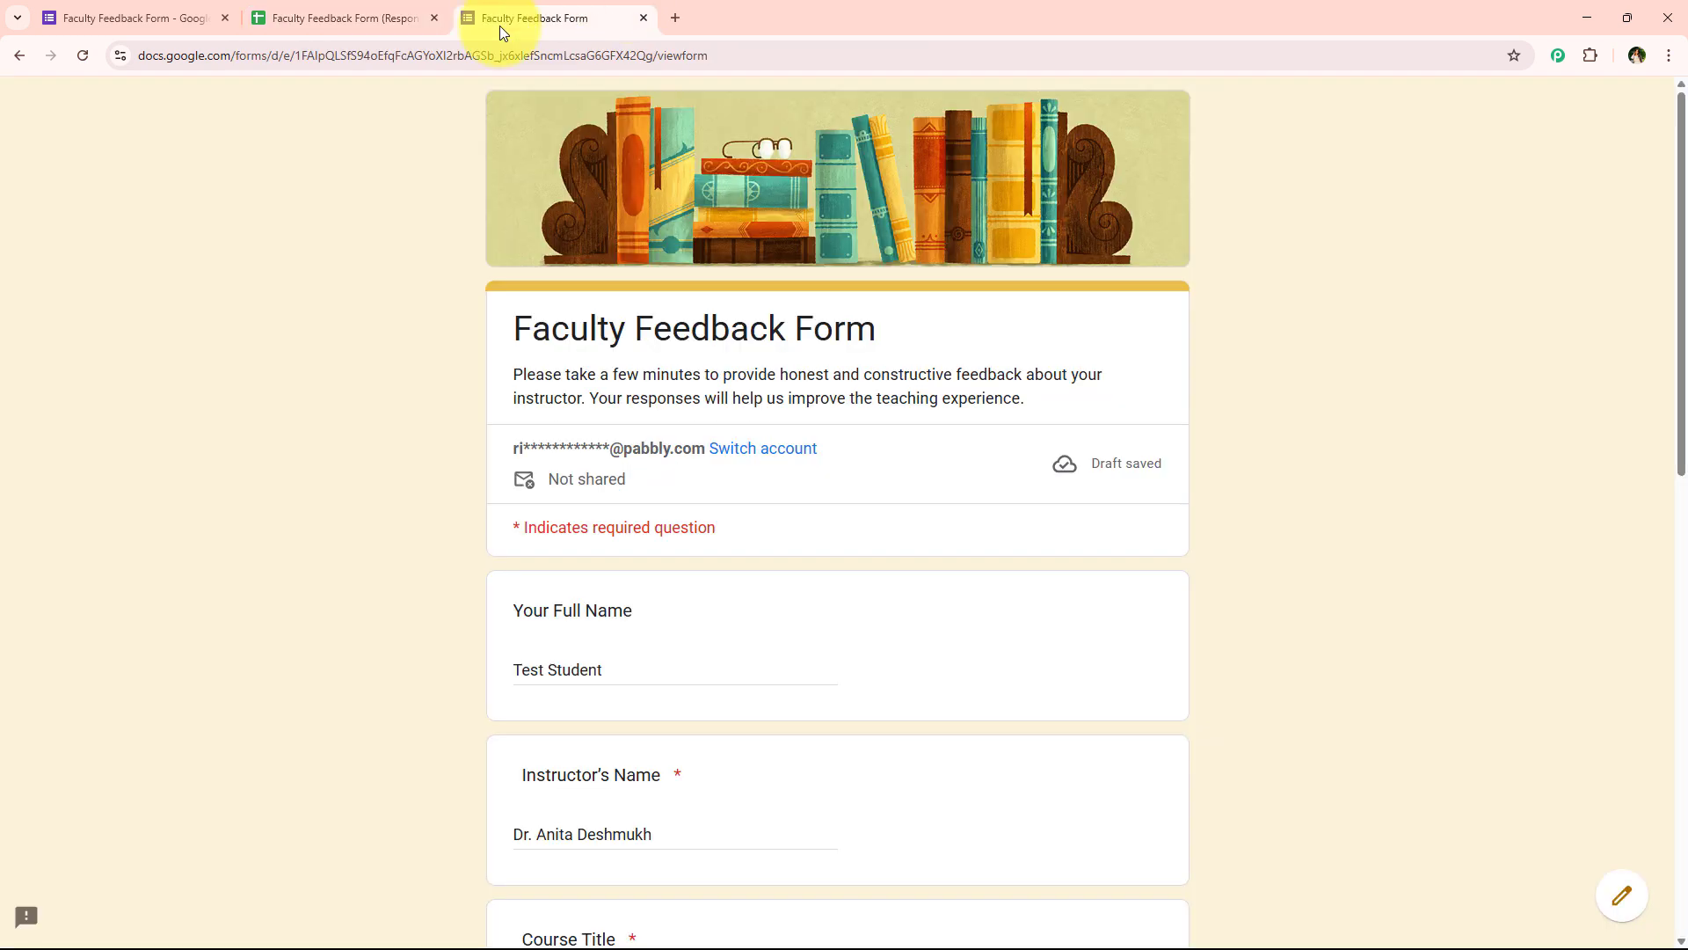
{"action": "scroll", "coordinate": [429, 495], "scroll_direction": "down", "scroll_amount": 4}
{"action": "scroll", "coordinate": [642, 471], "scroll_direction": "down", "scroll_amount": 1}
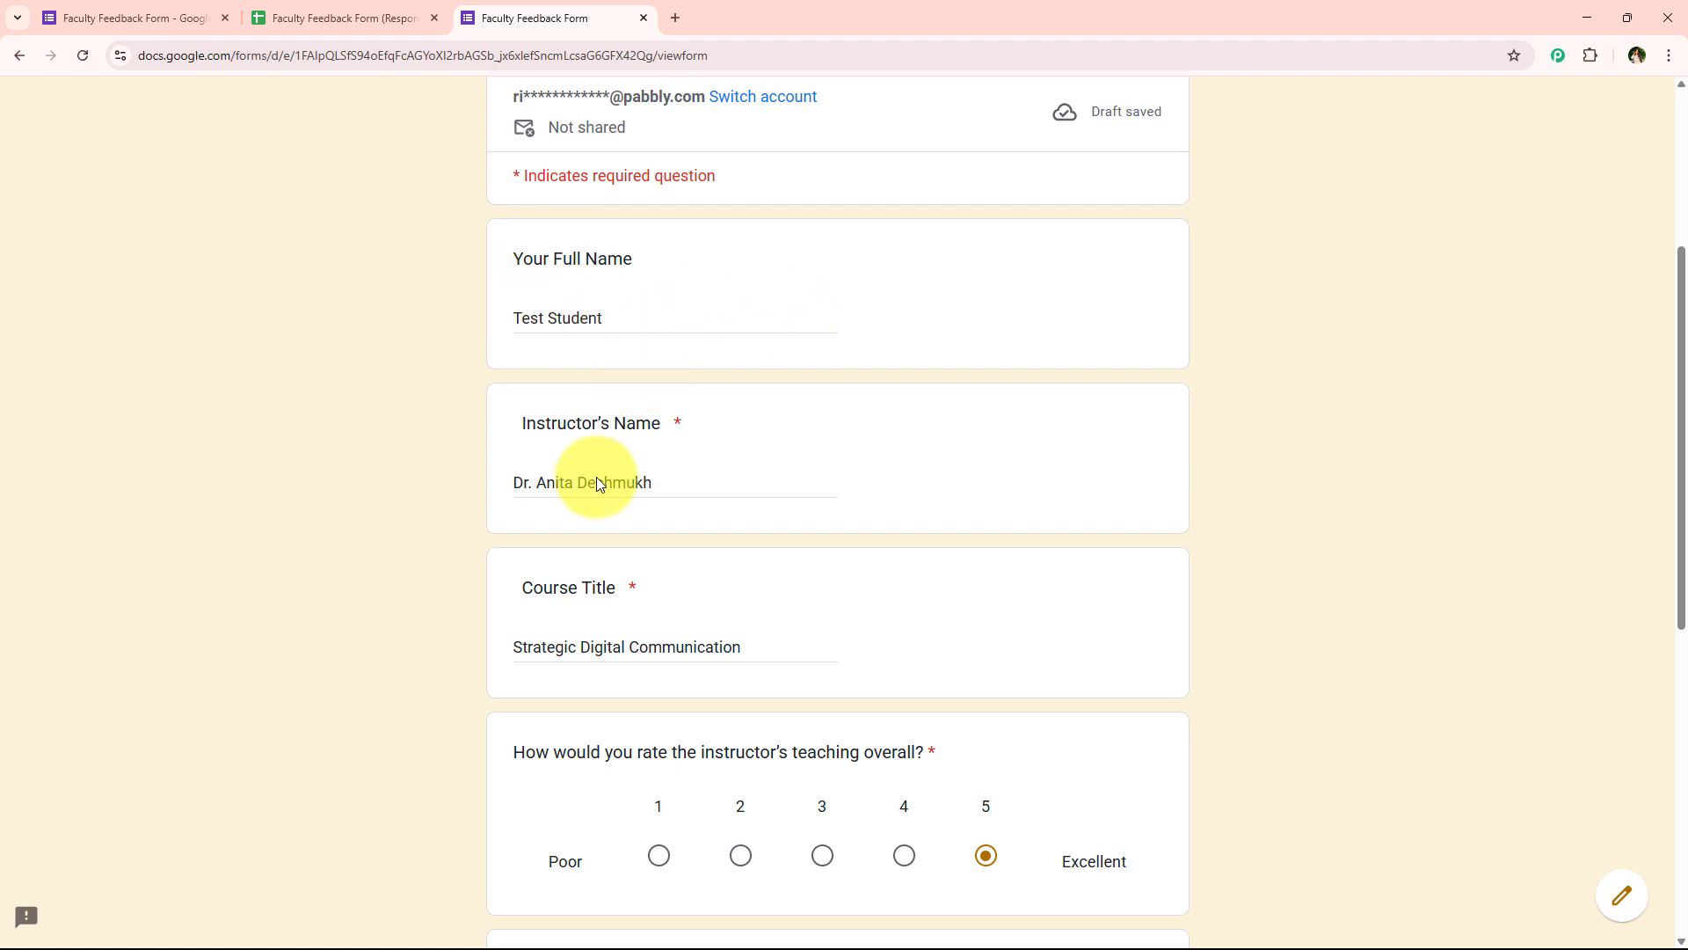
{"action": "scroll", "coordinate": [651, 492], "scroll_direction": "down", "scroll_amount": 1}
{"action": "left_click_drag", "start_coordinate": [526, 335], "coordinate": [660, 336]}
{"action": "left_click", "coordinate": [490, 468]}
{"action": "scroll", "coordinate": [493, 475], "scroll_direction": "down", "scroll_amount": 3}
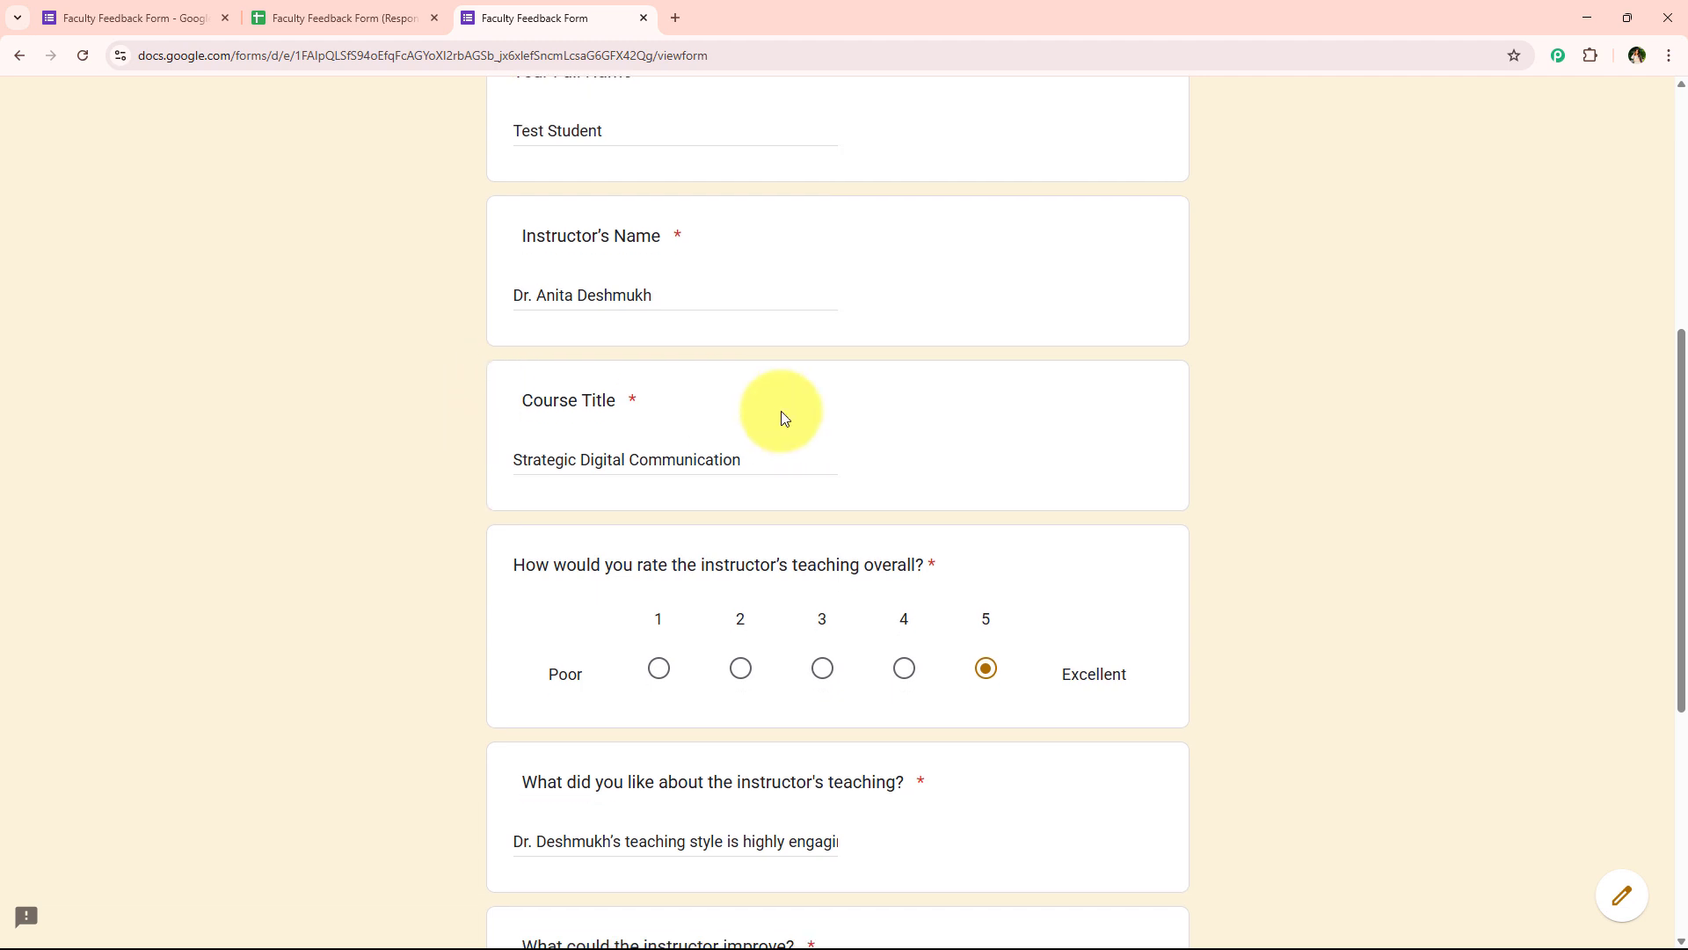
{"action": "left_click_drag", "start_coordinate": [505, 405], "coordinate": [912, 387]}
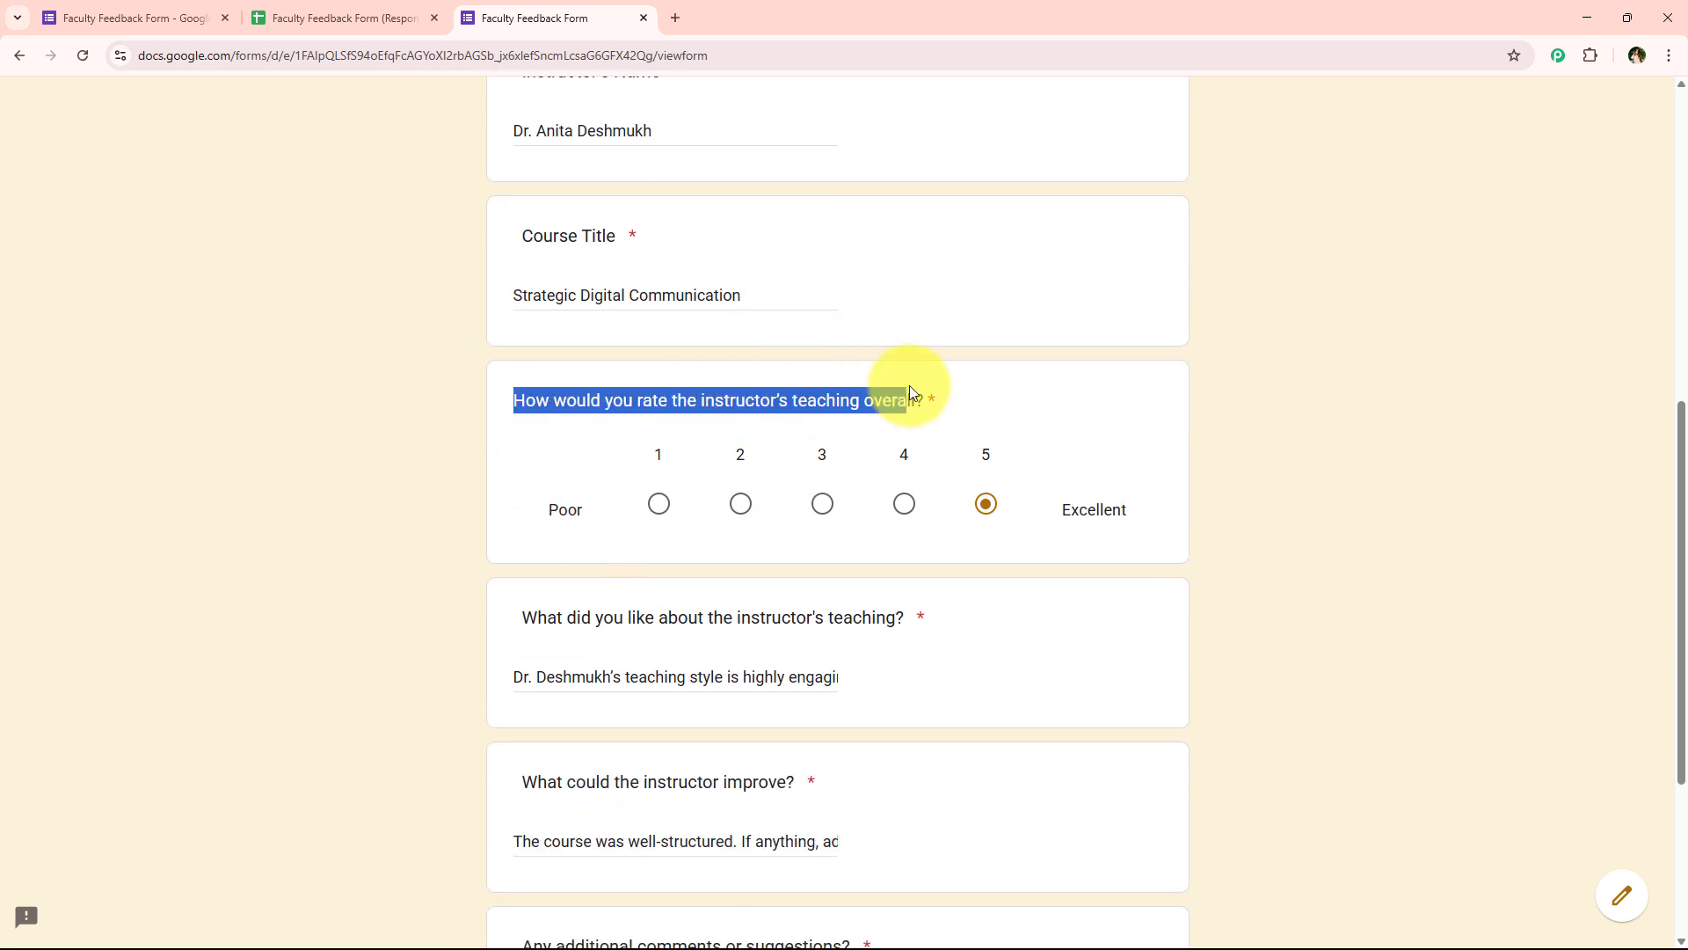
{"action": "scroll", "coordinate": [792, 527], "scroll_direction": "down", "scroll_amount": 2}
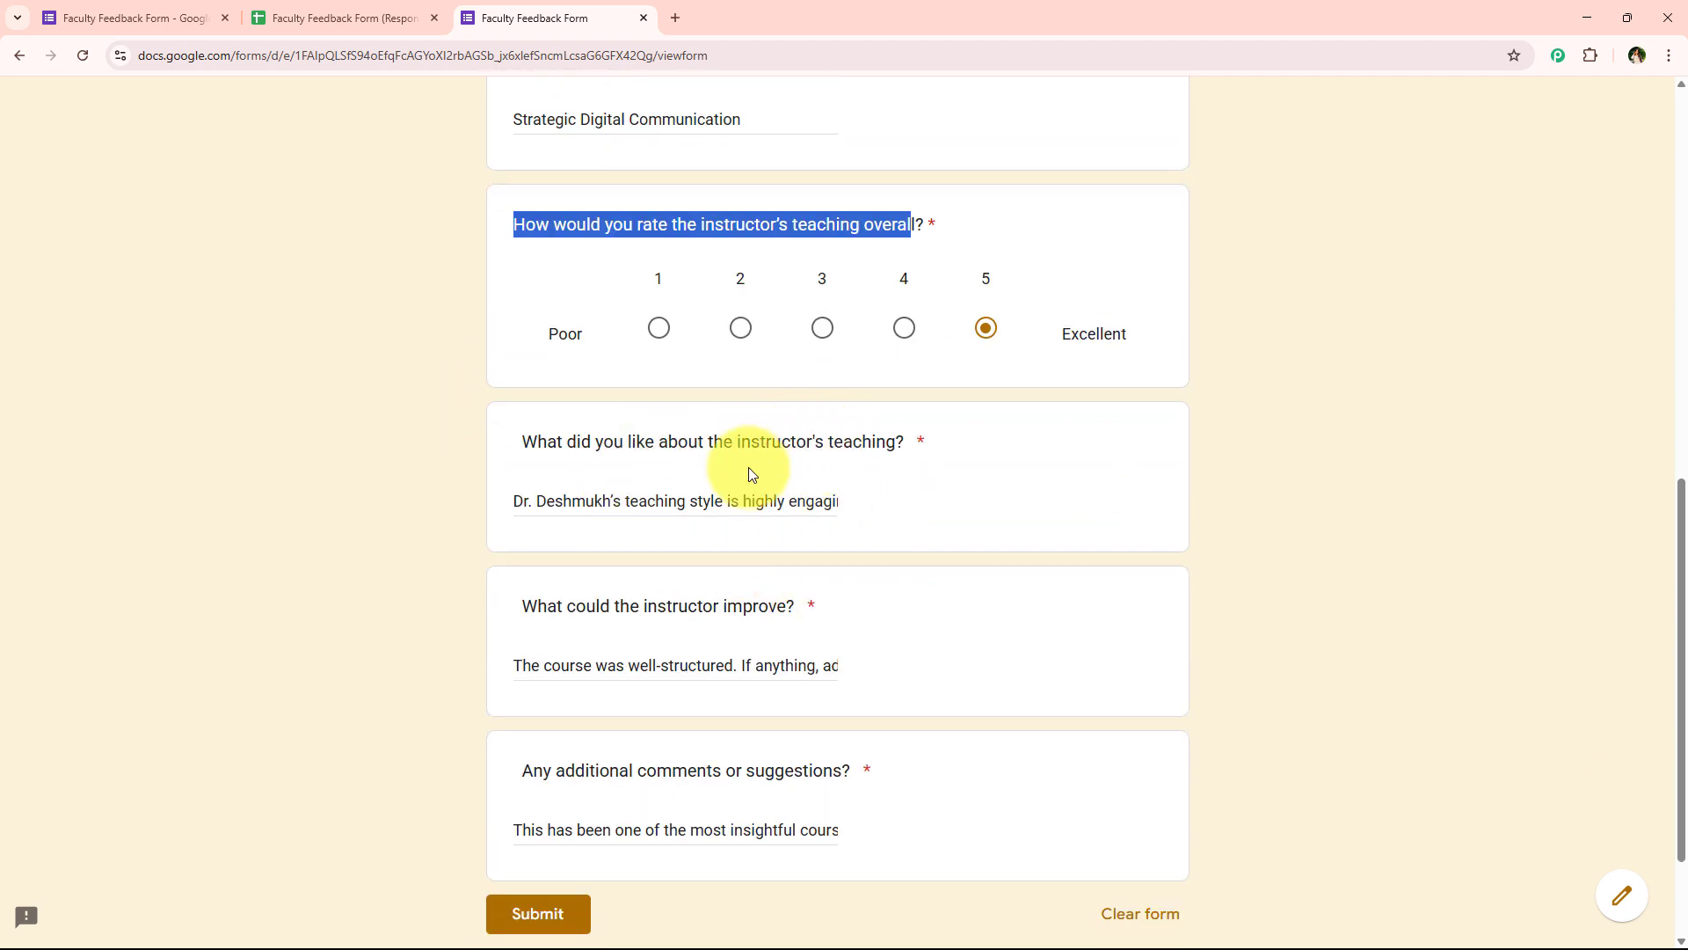
{"action": "scroll", "coordinate": [598, 519], "scroll_direction": "down", "scroll_amount": 2}
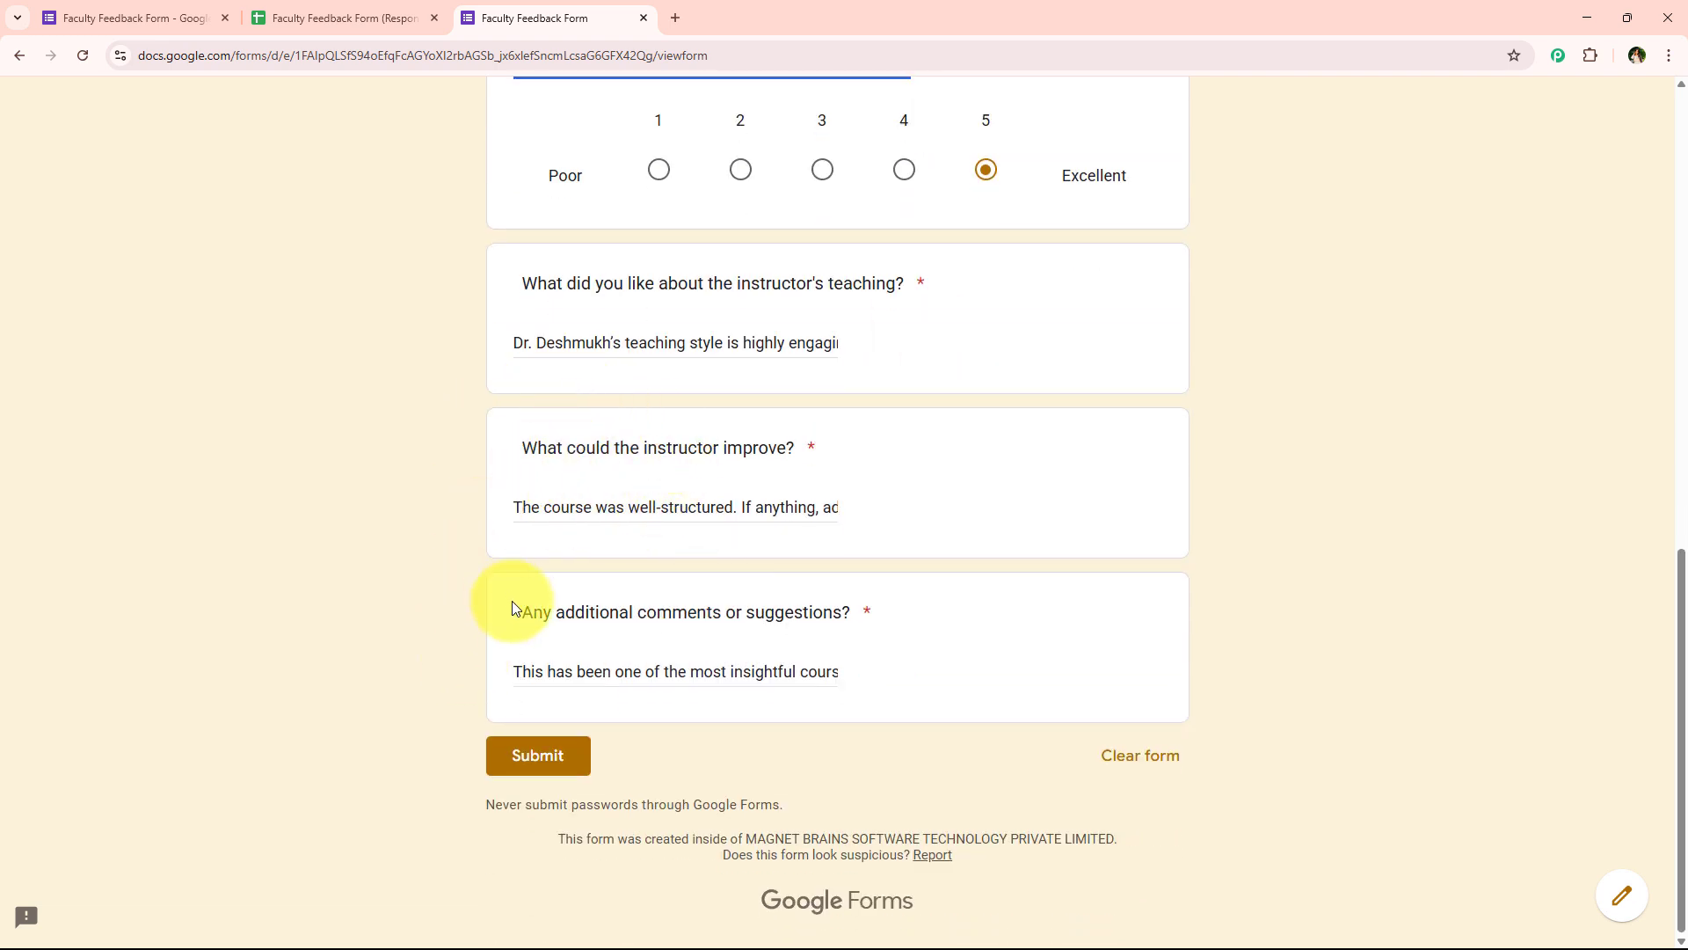
{"action": "middle_click", "coordinate": [406, 741]}
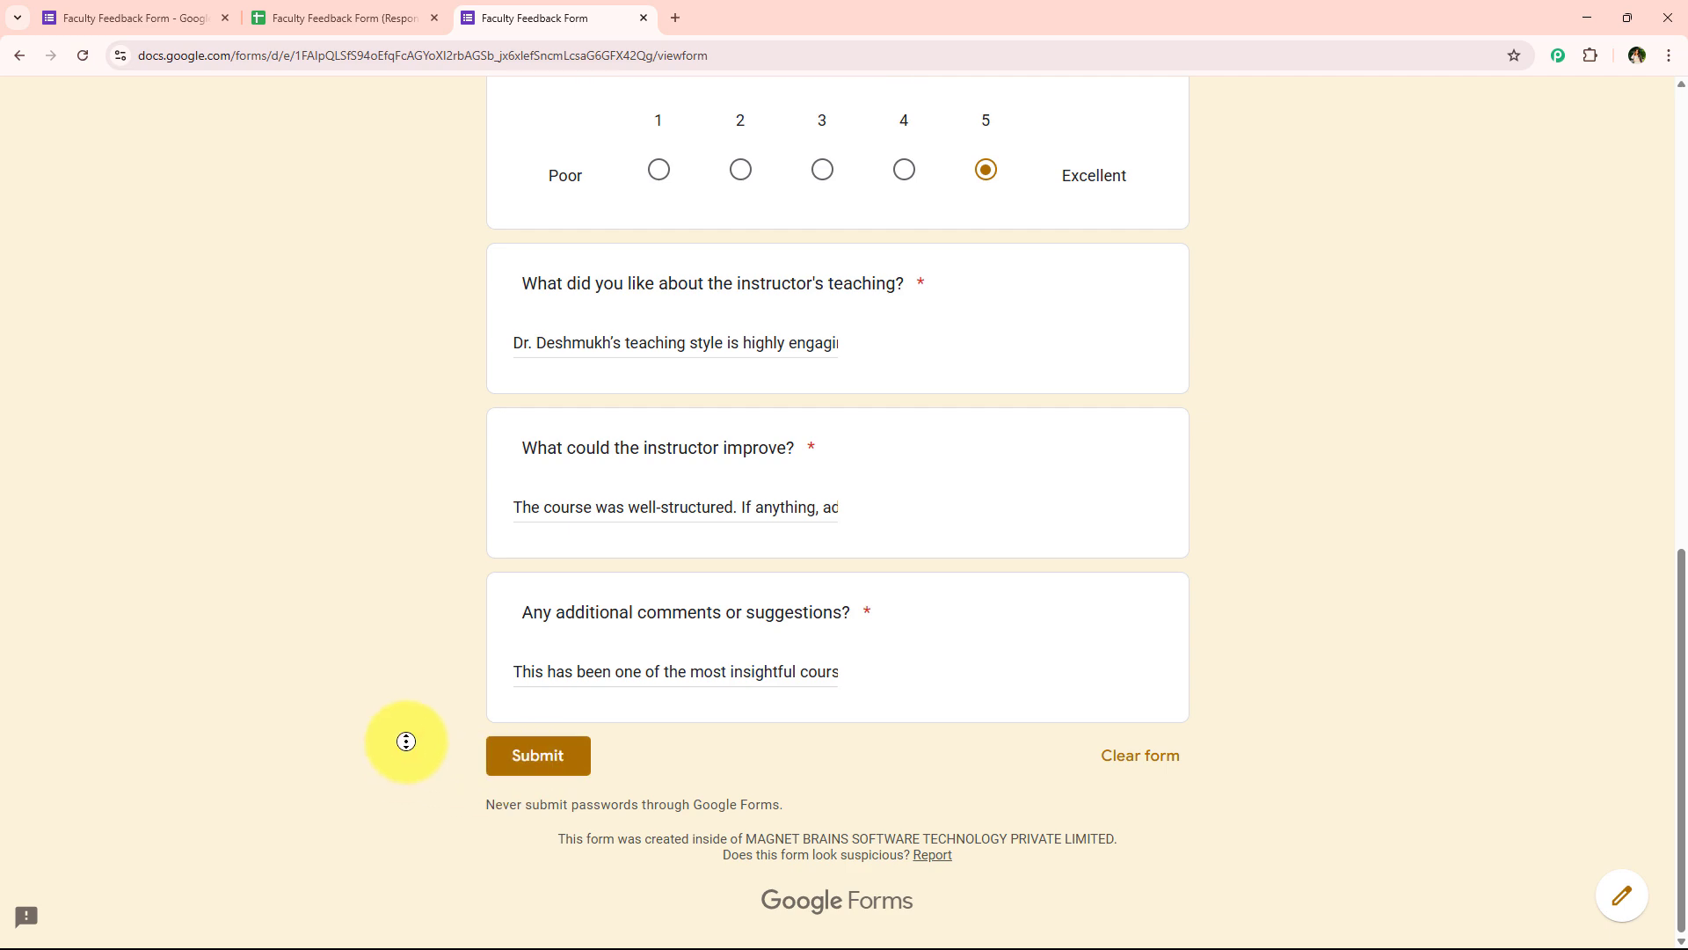
{"action": "middle_click", "coordinate": [440, 293]}
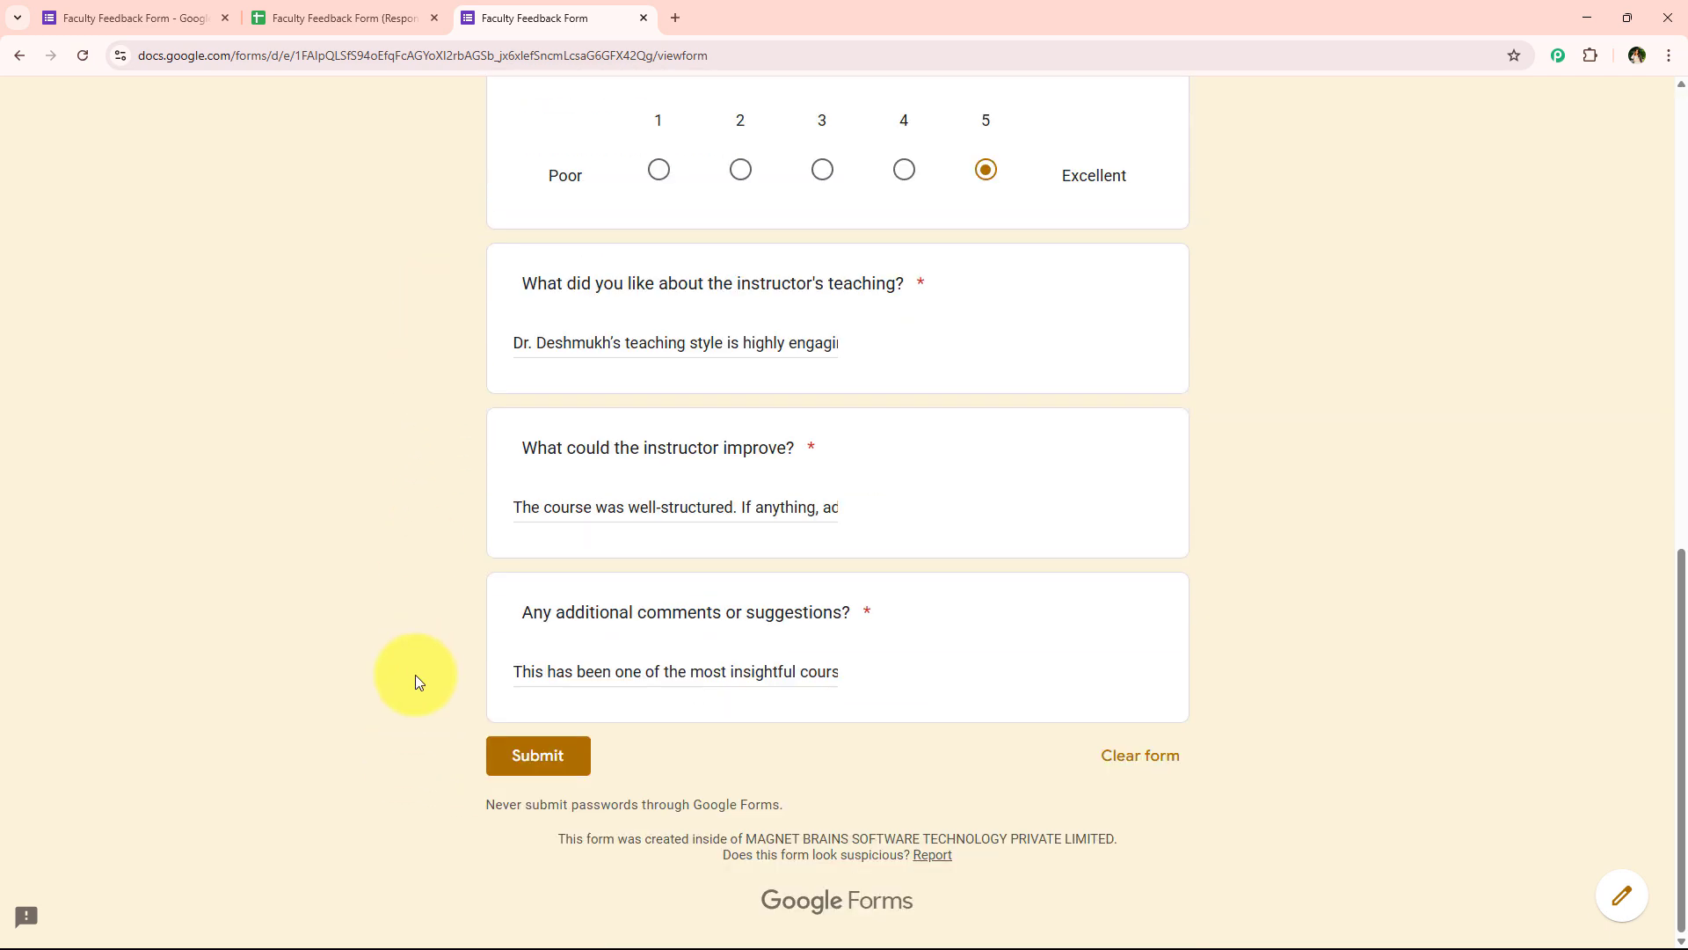
{"action": "left_click", "coordinate": [538, 755]}
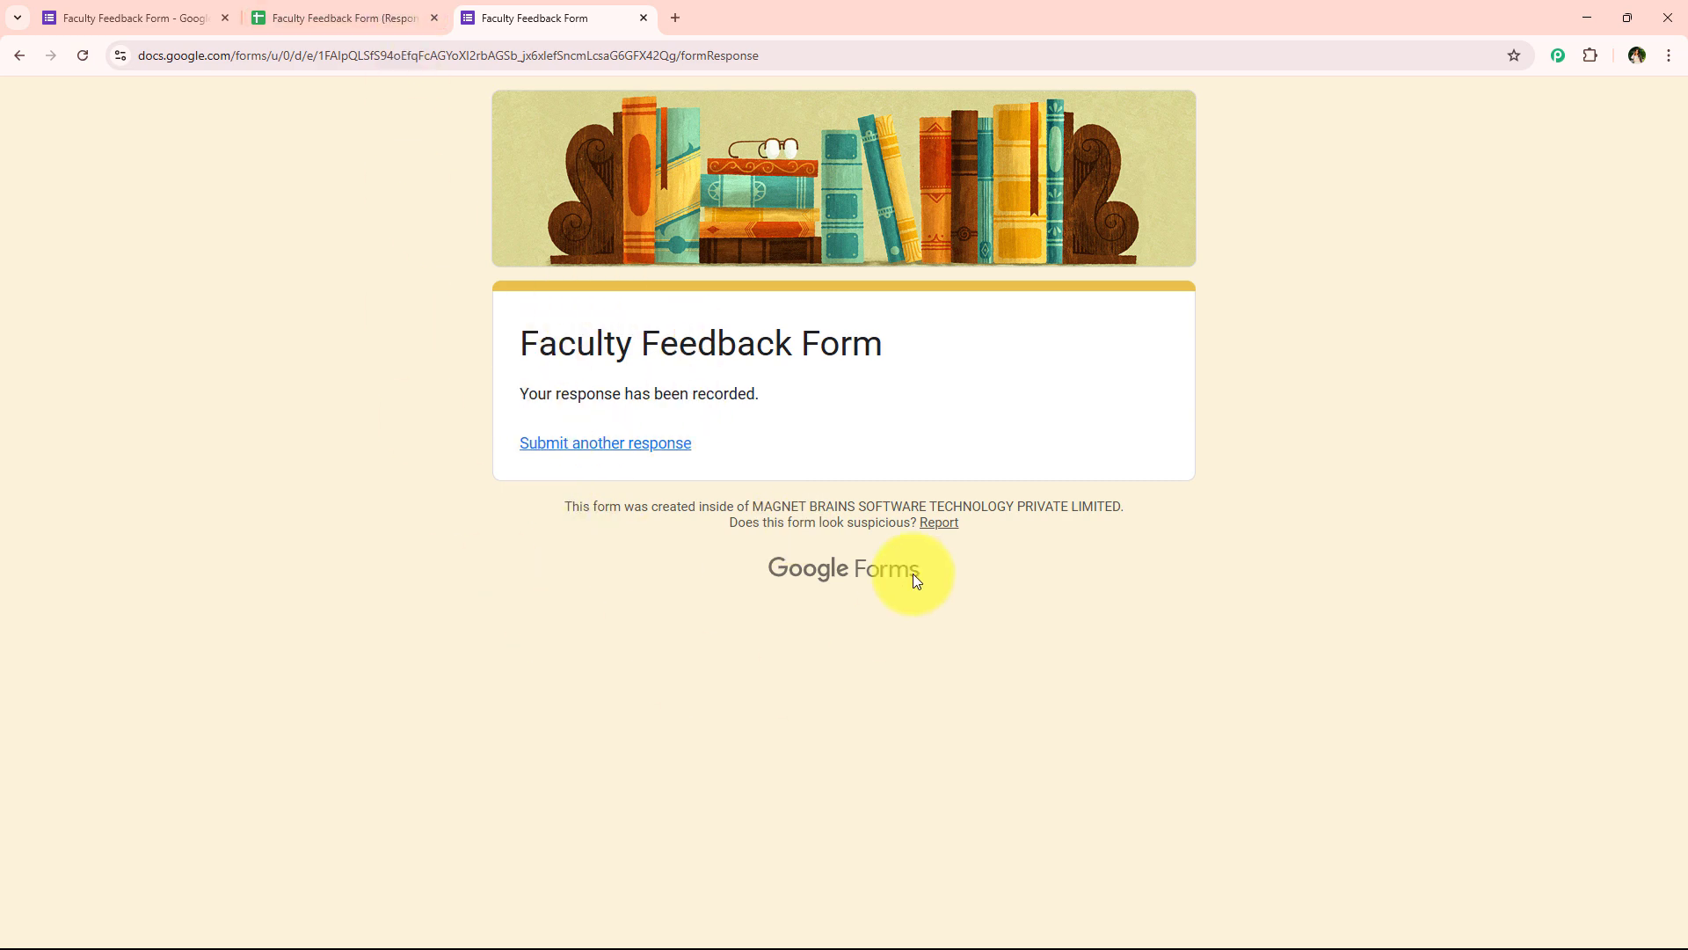
Return to the Faculty Feedback Form (Responses) sheet and examine the newly submitted response's row and its generated Summary.
{"action": "left_click", "coordinate": [369, 17]}
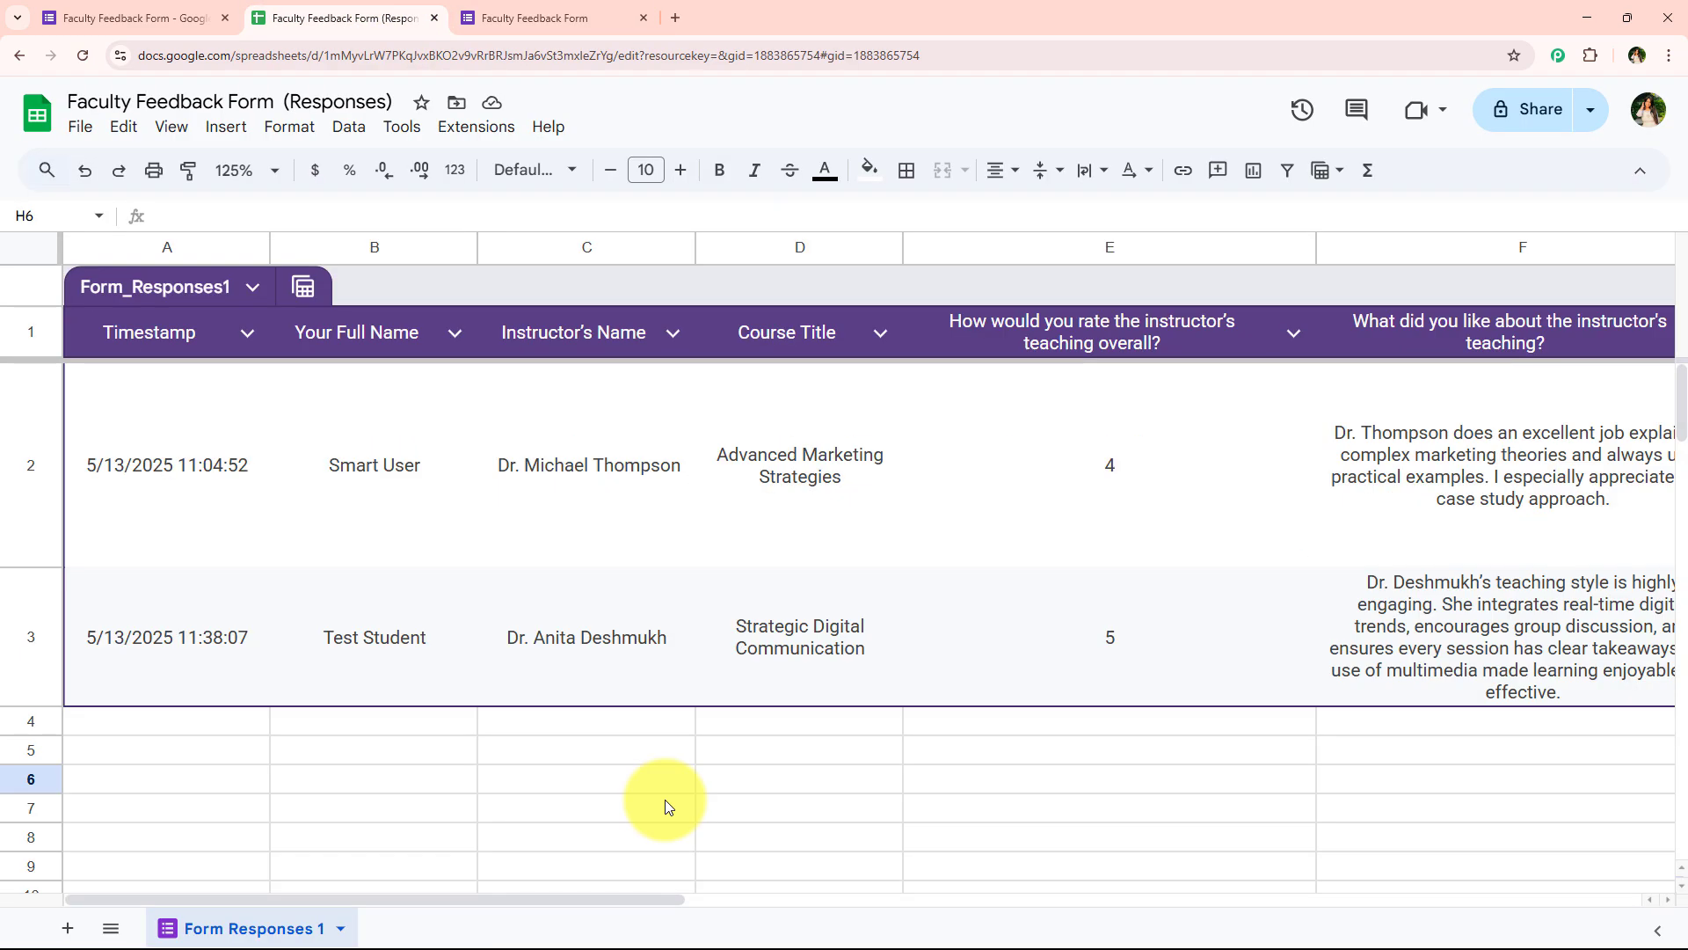
{"action": "left_click_drag", "start_coordinate": [567, 895], "coordinate": [1179, 895]}
{"action": "double_click", "coordinate": [1100, 663]}
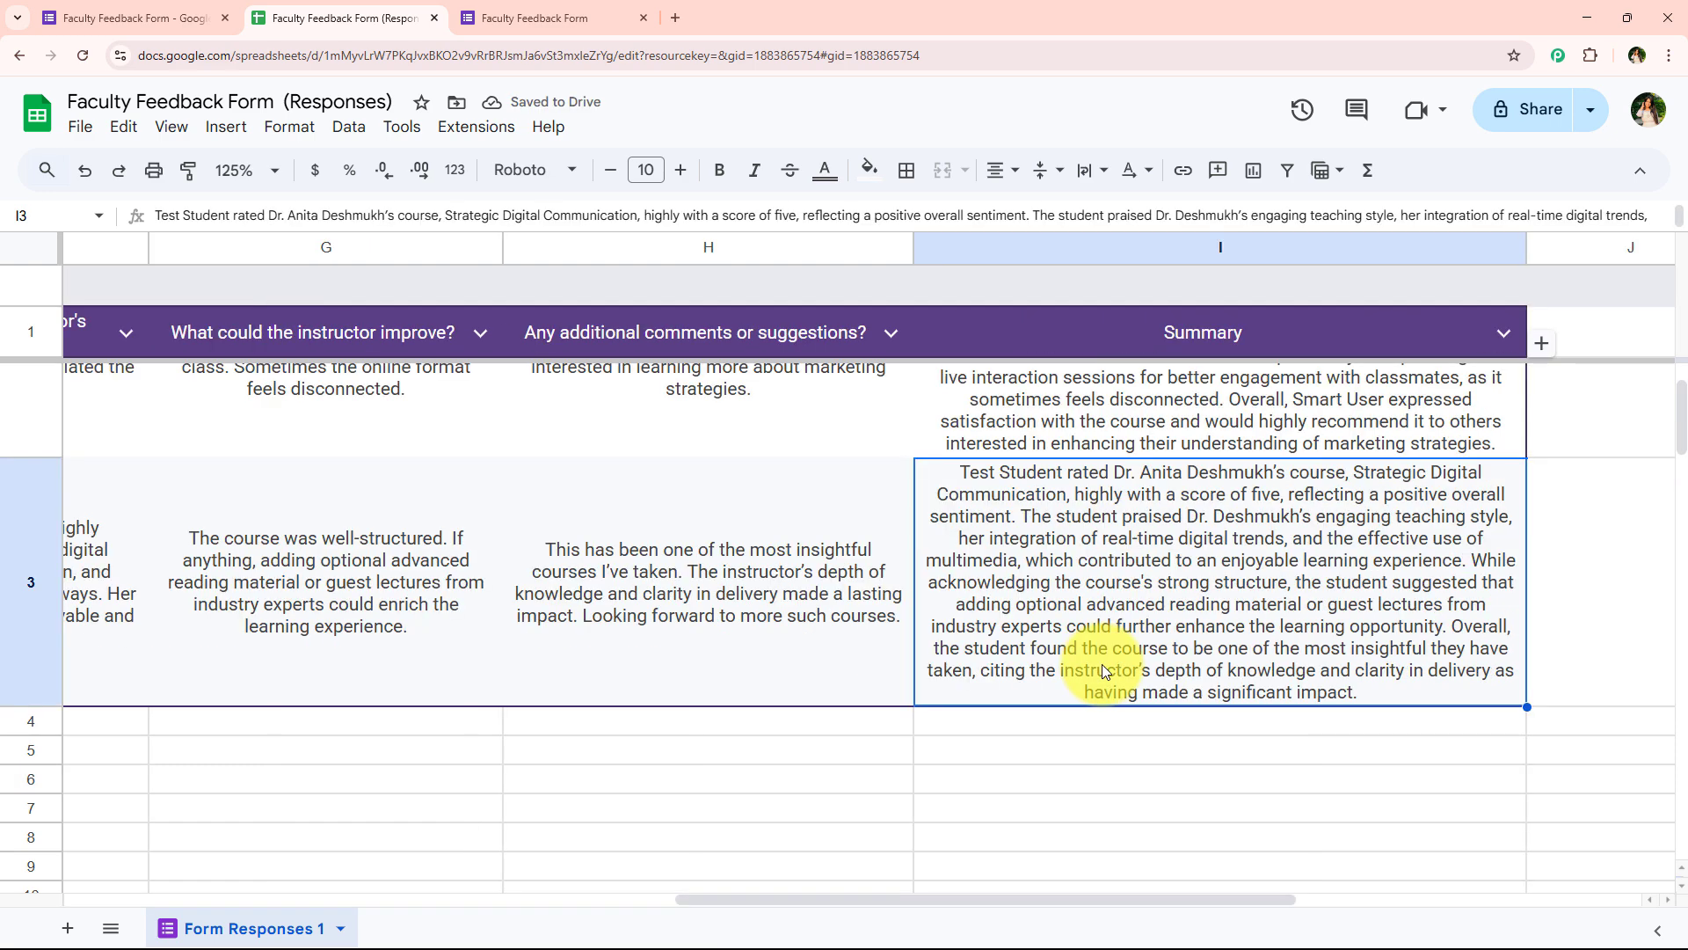
{"action": "left_click_drag", "start_coordinate": [927, 472], "coordinate": [1468, 684]}
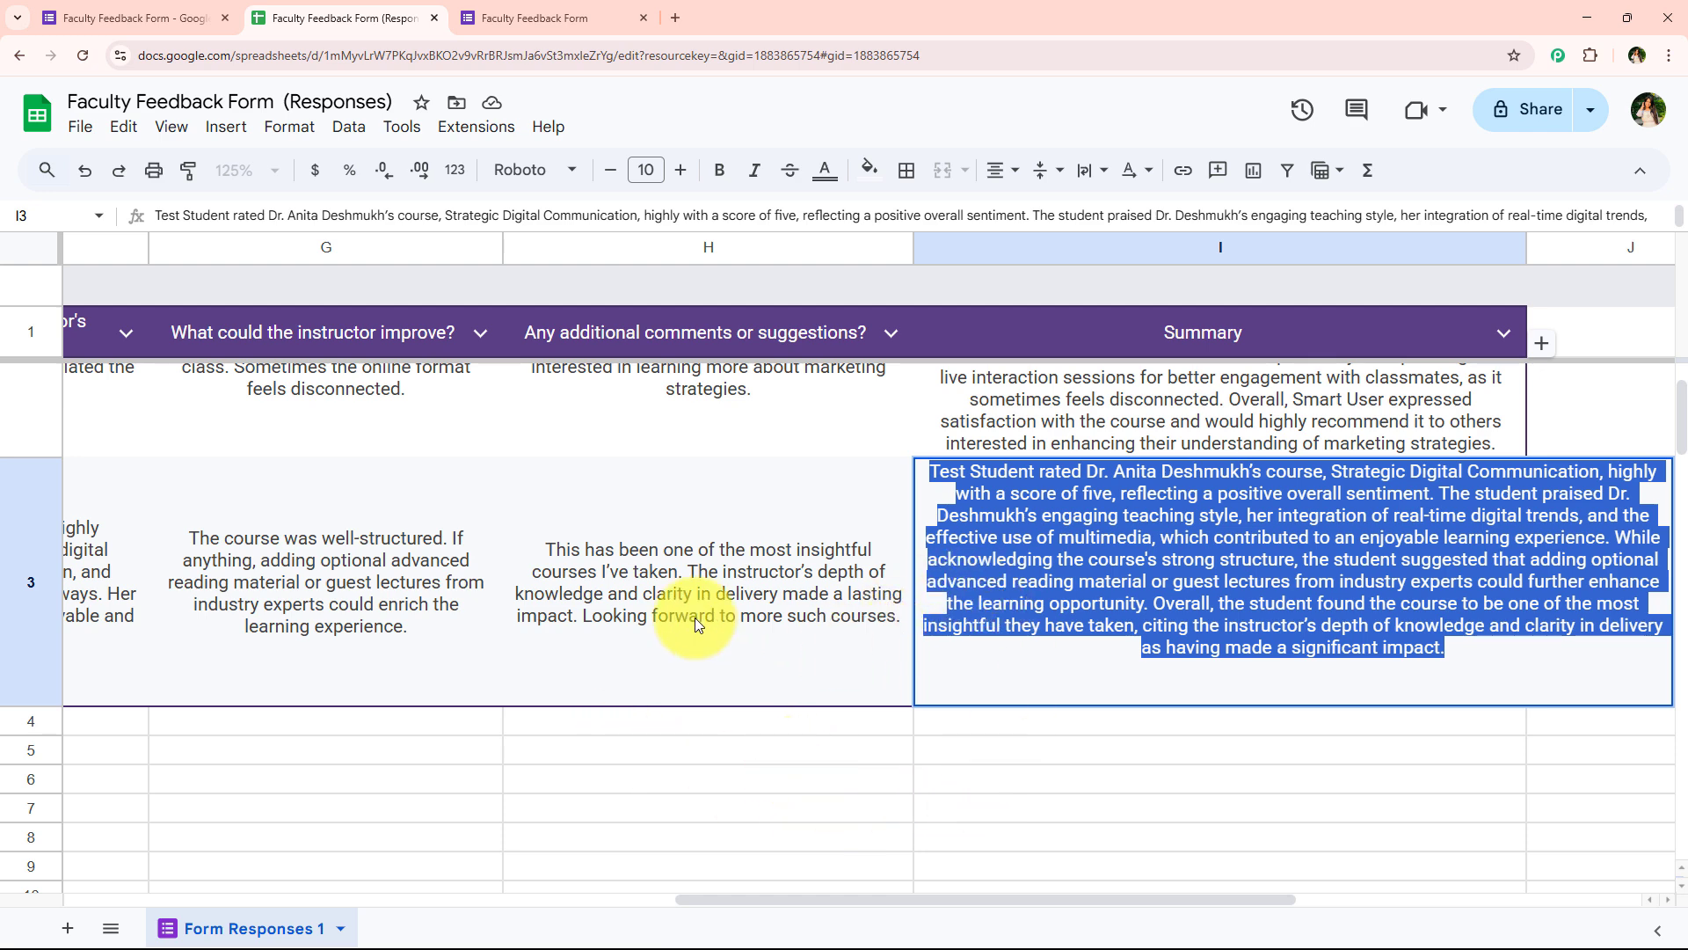
{"action": "left_click", "coordinate": [513, 625]}
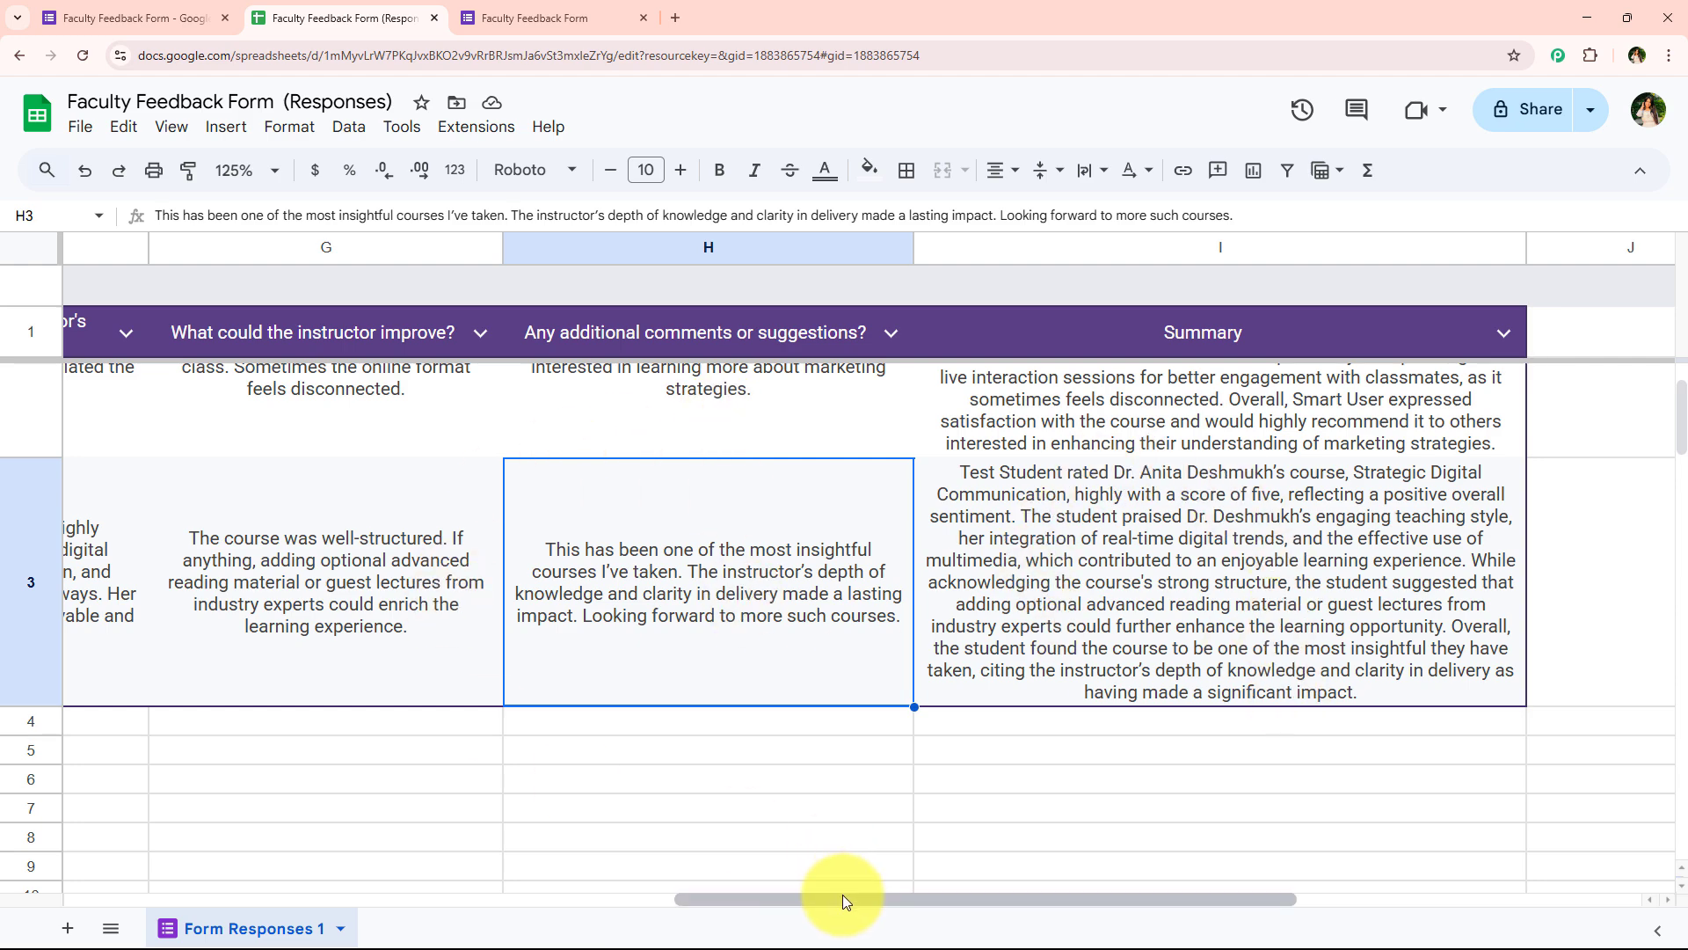
{"action": "left_click_drag", "start_coordinate": [842, 897], "coordinate": [919, 895]}
{"action": "left_click", "coordinate": [879, 573]}
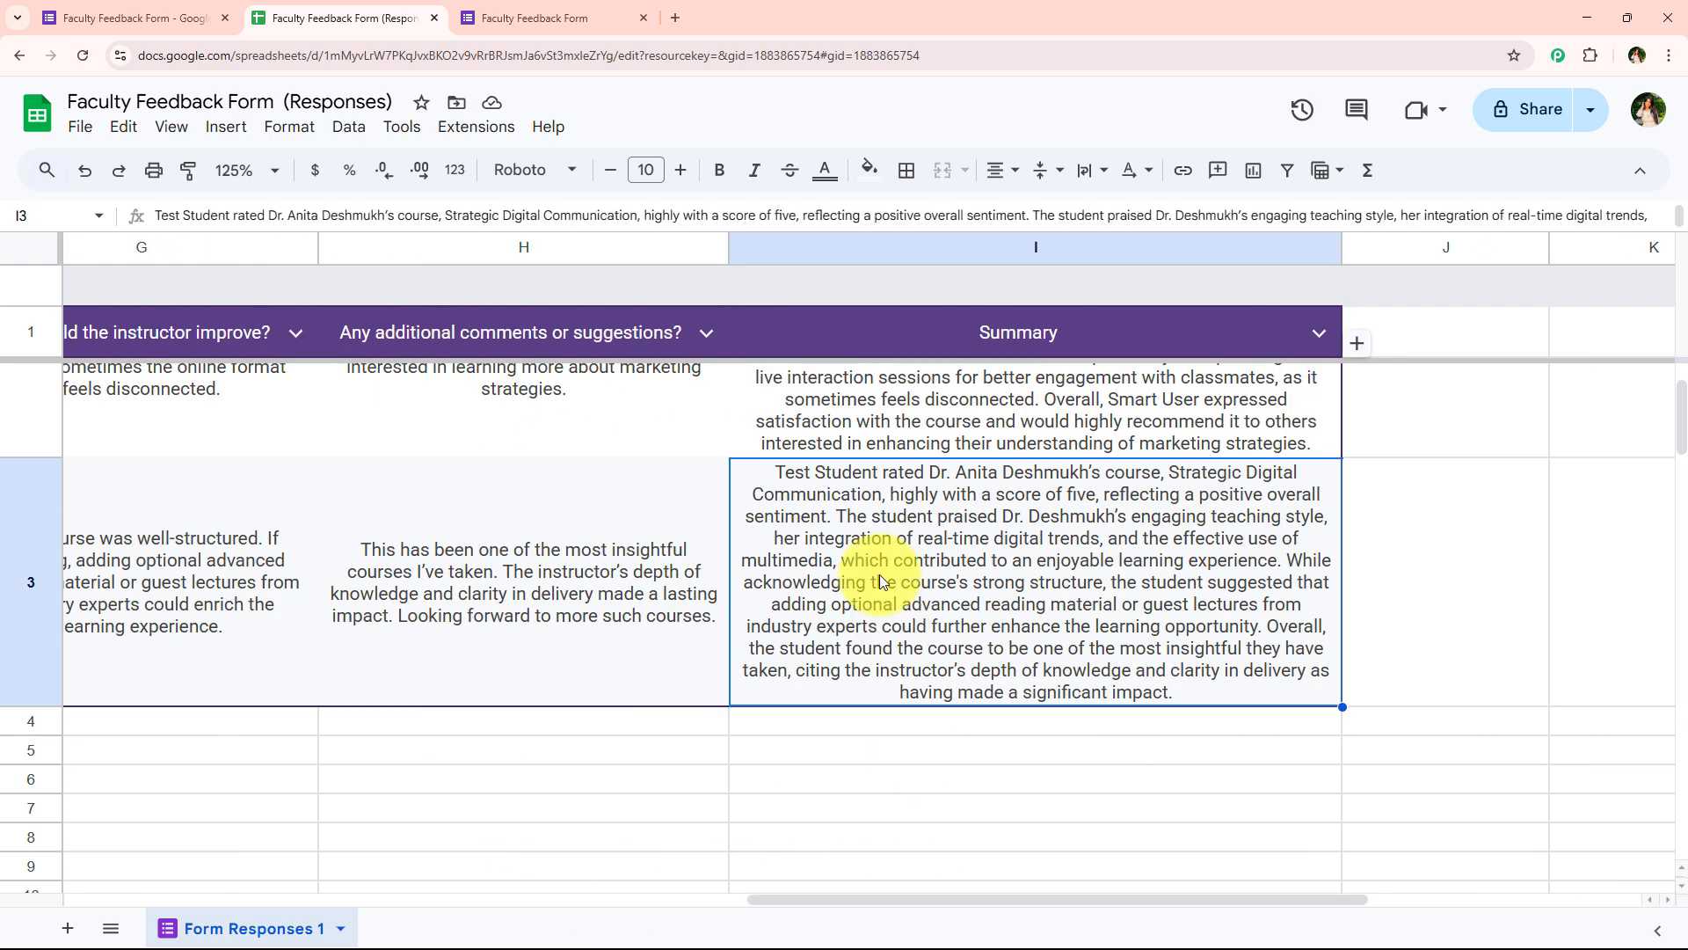
{"action": "double_click", "coordinate": [879, 573]}
{"action": "left_click_drag", "start_coordinate": [757, 472], "coordinate": [1610, 655]}
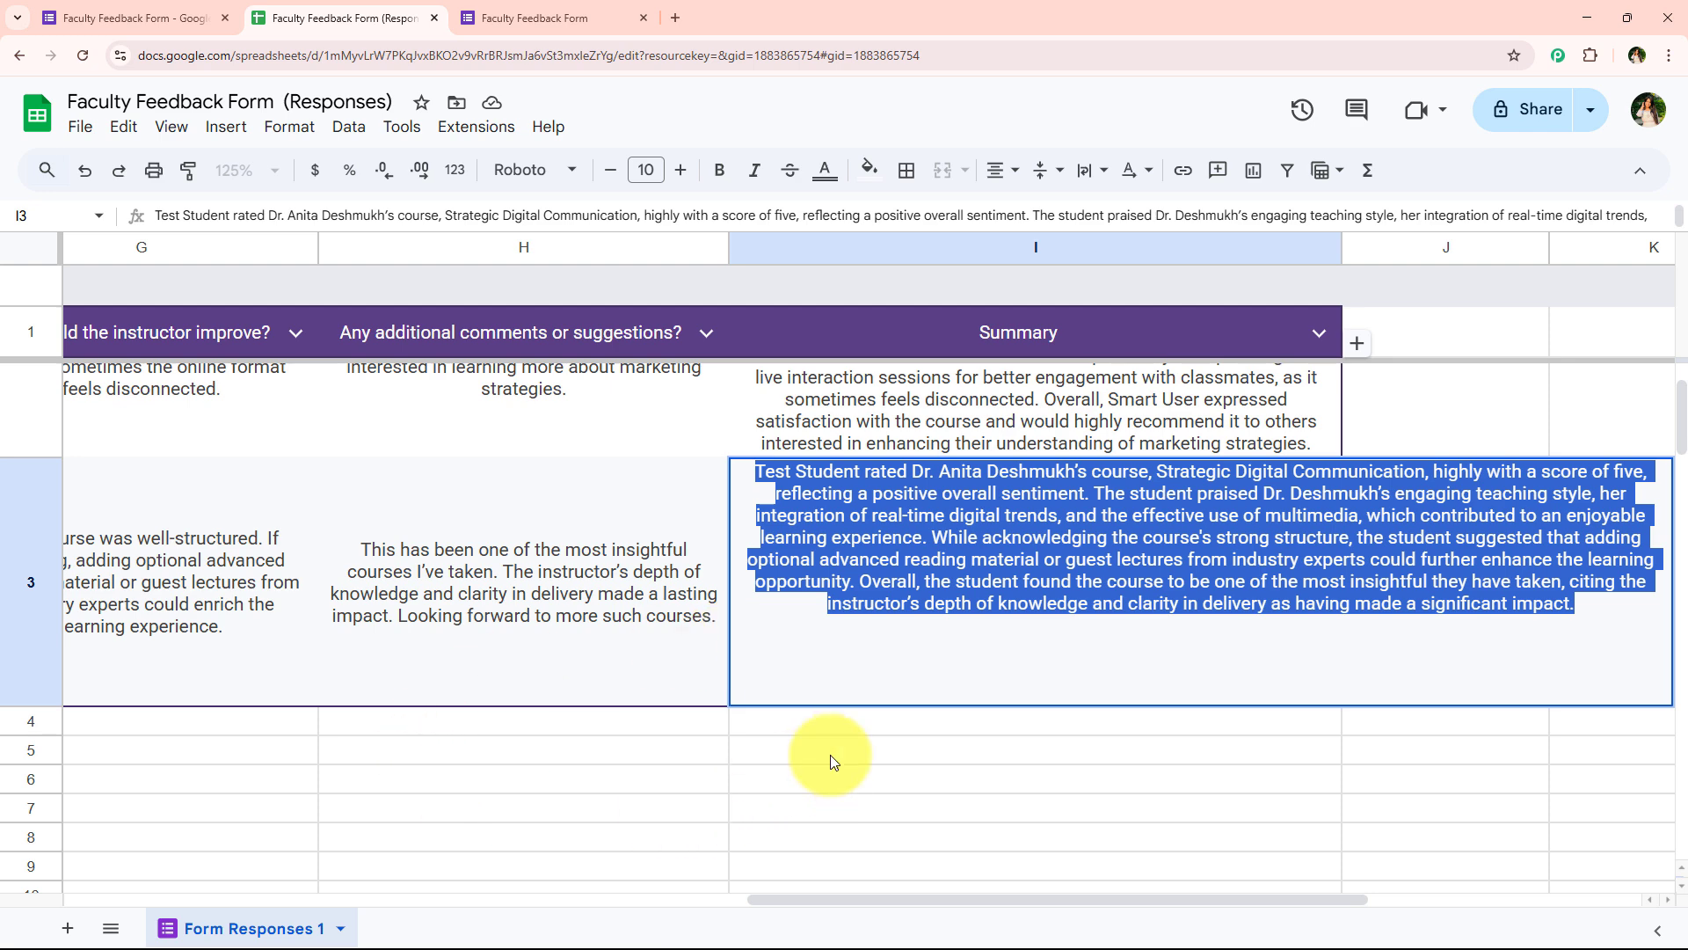
{"action": "left_click", "coordinate": [550, 866]}
{"action": "left_click_drag", "start_coordinate": [841, 897], "coordinate": [904, 874]}
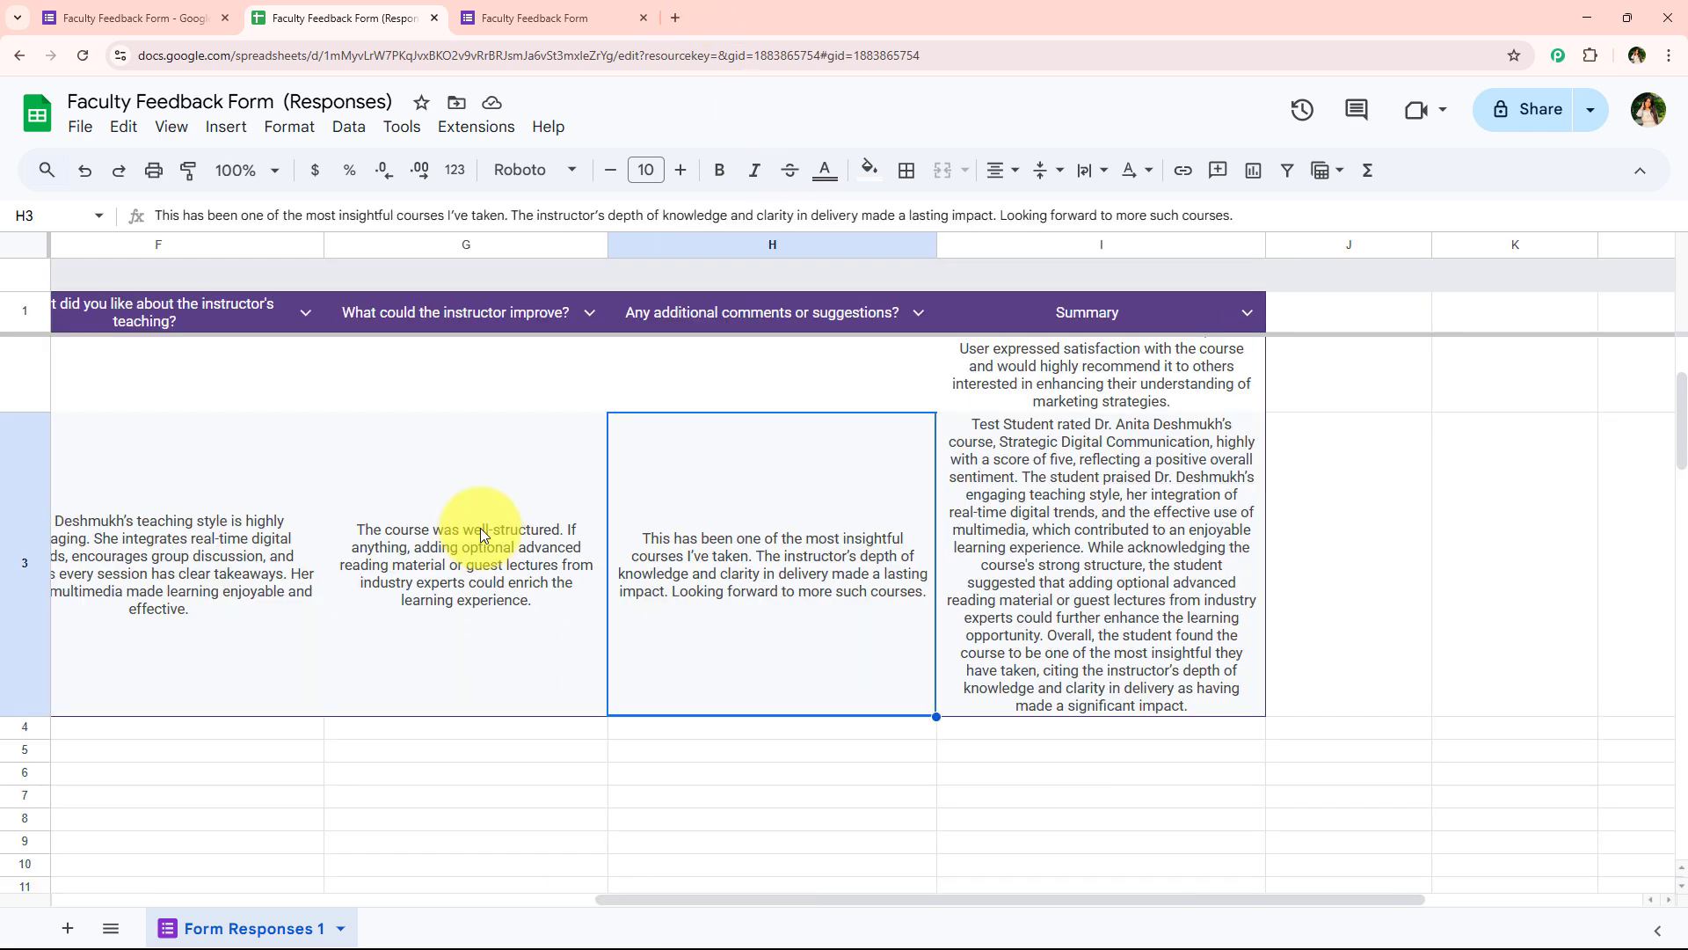
Open the Pabbly Connect website in a new browser tab and sign in to the account.
{"action": "left_click", "coordinate": [674, 21]}
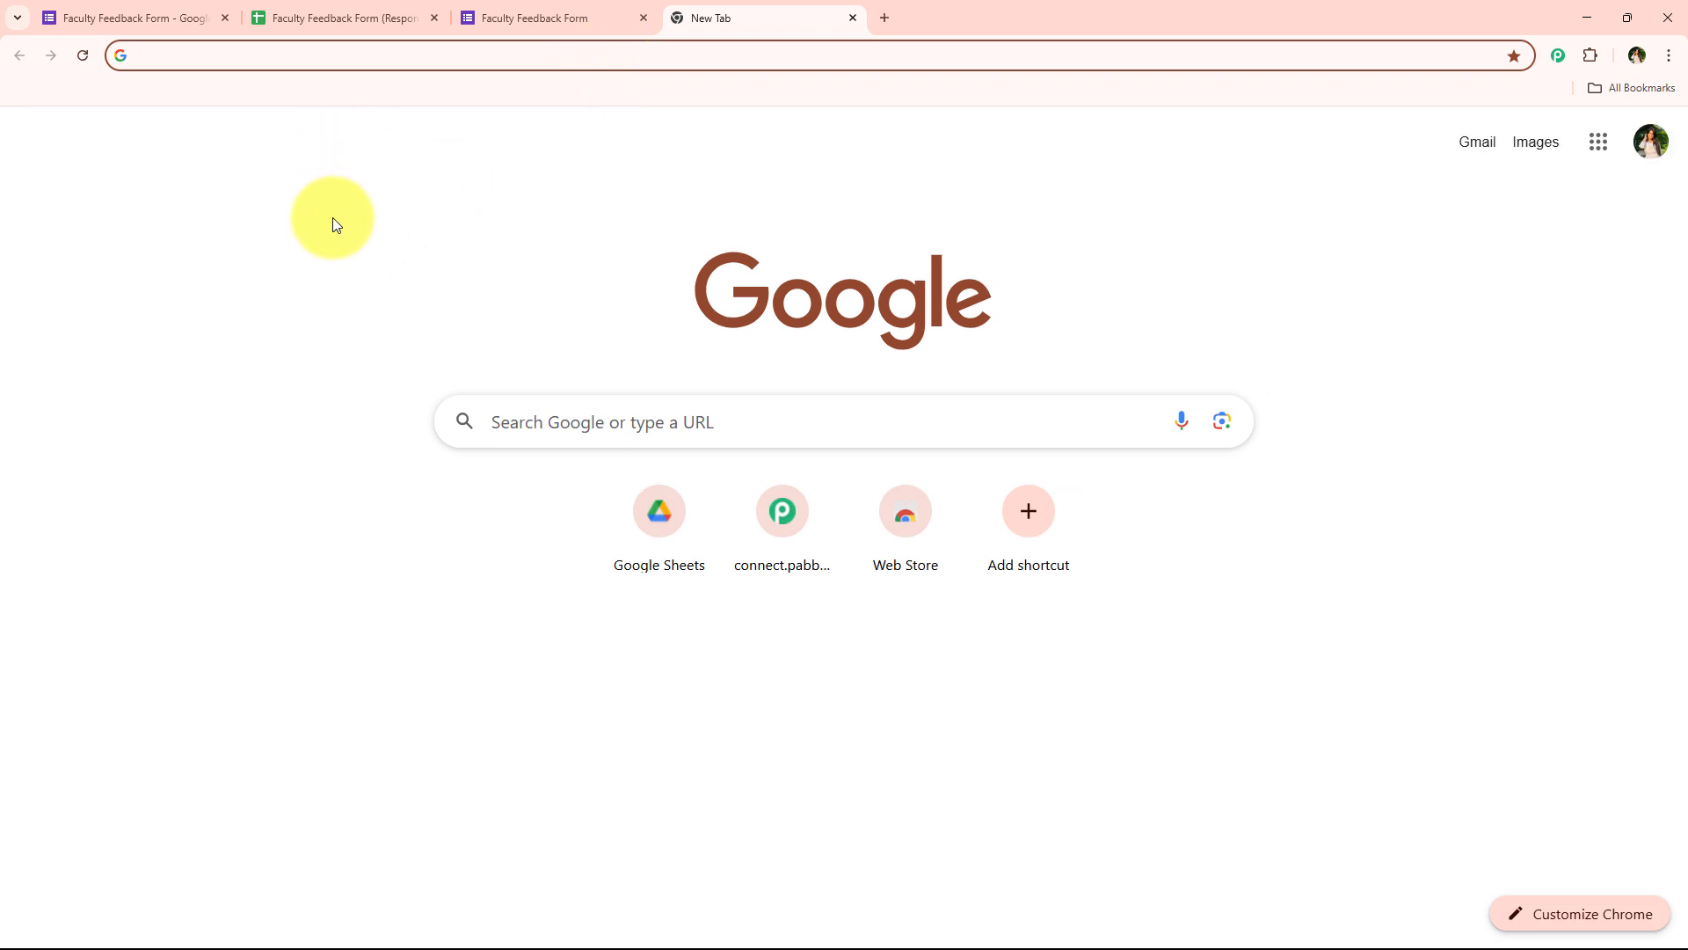
{"action": "left_click", "coordinate": [462, 57]}
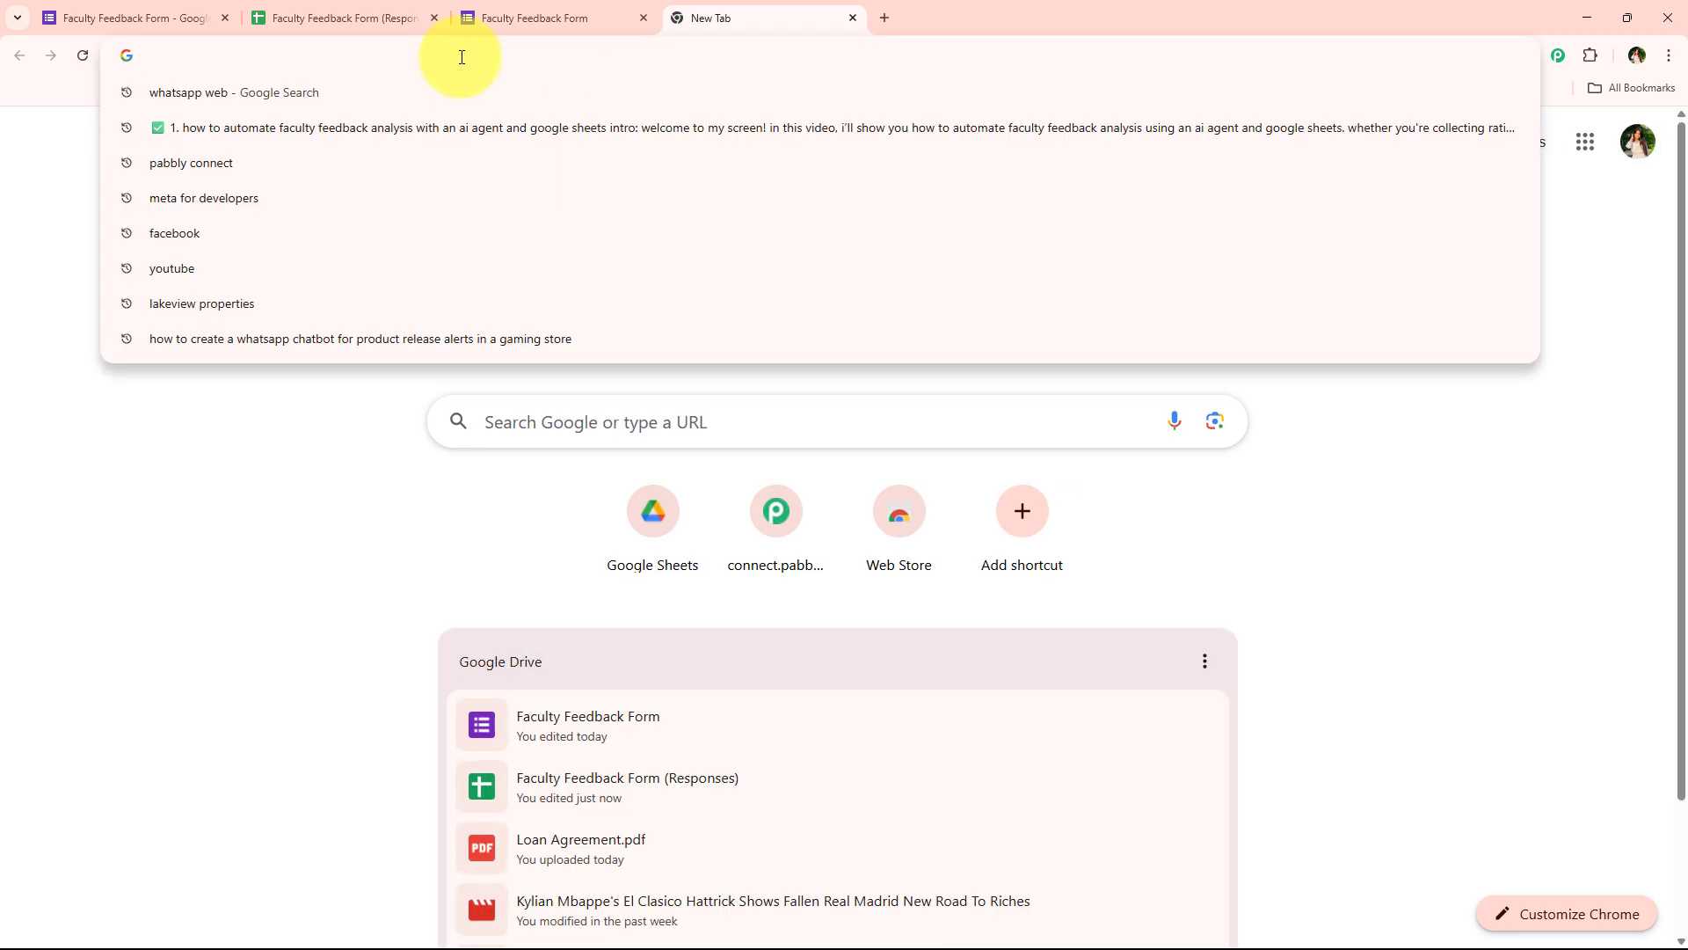
{"action": "type", "text": "pabb"}
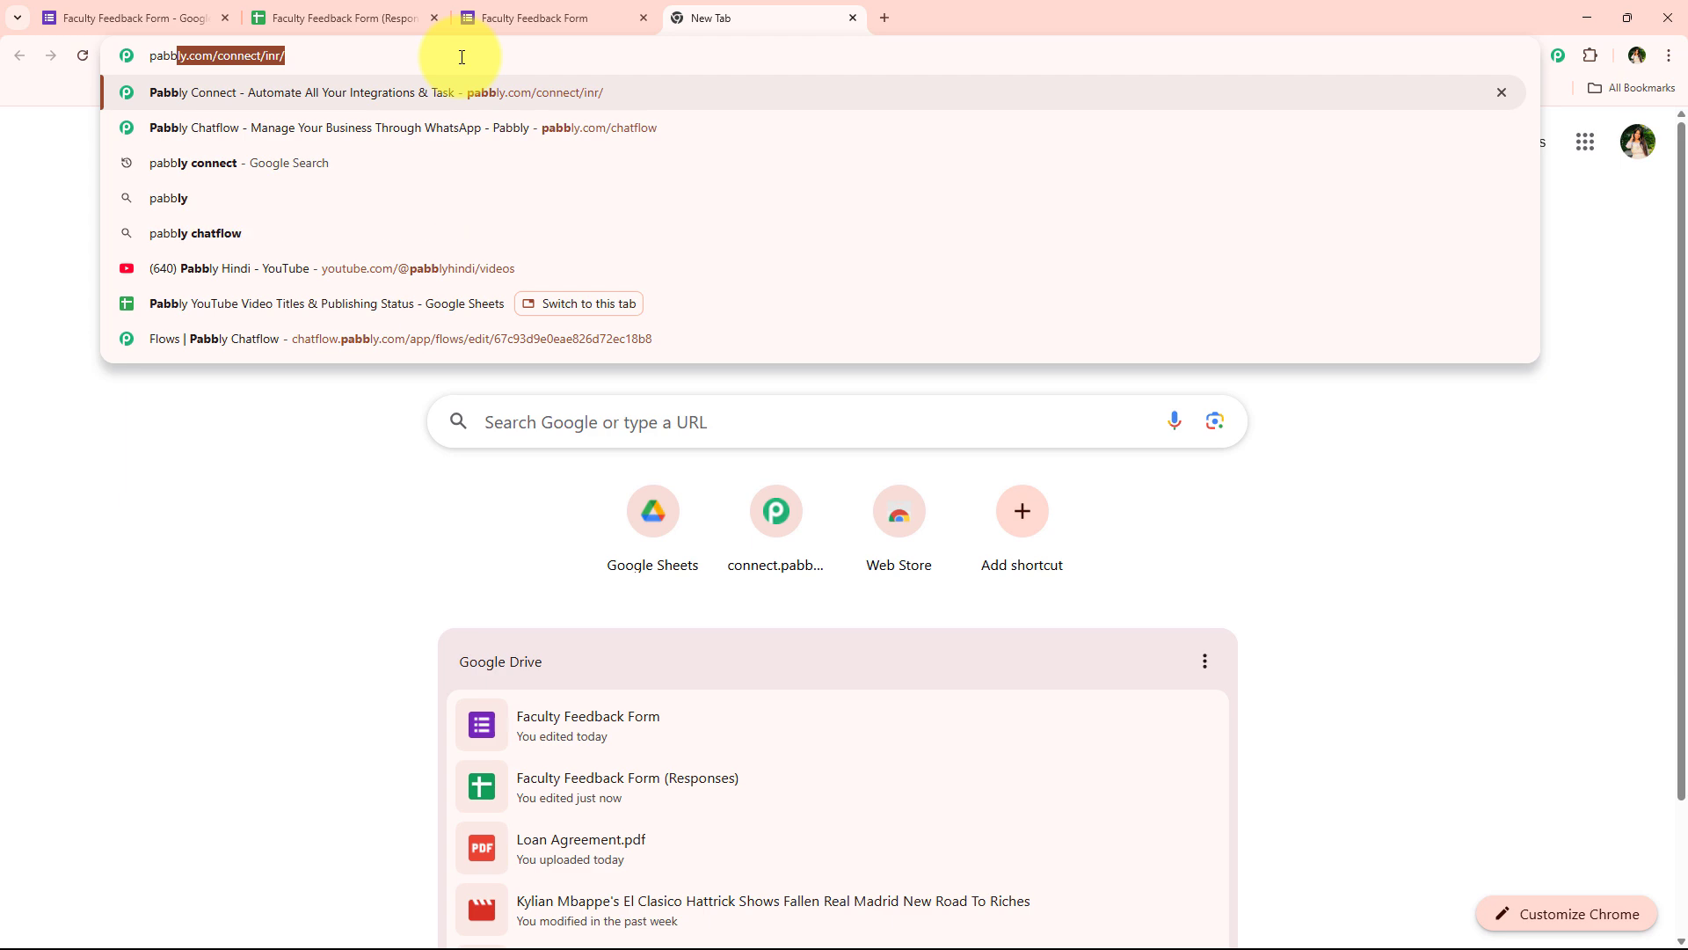
{"action": "key", "text": "Return"}
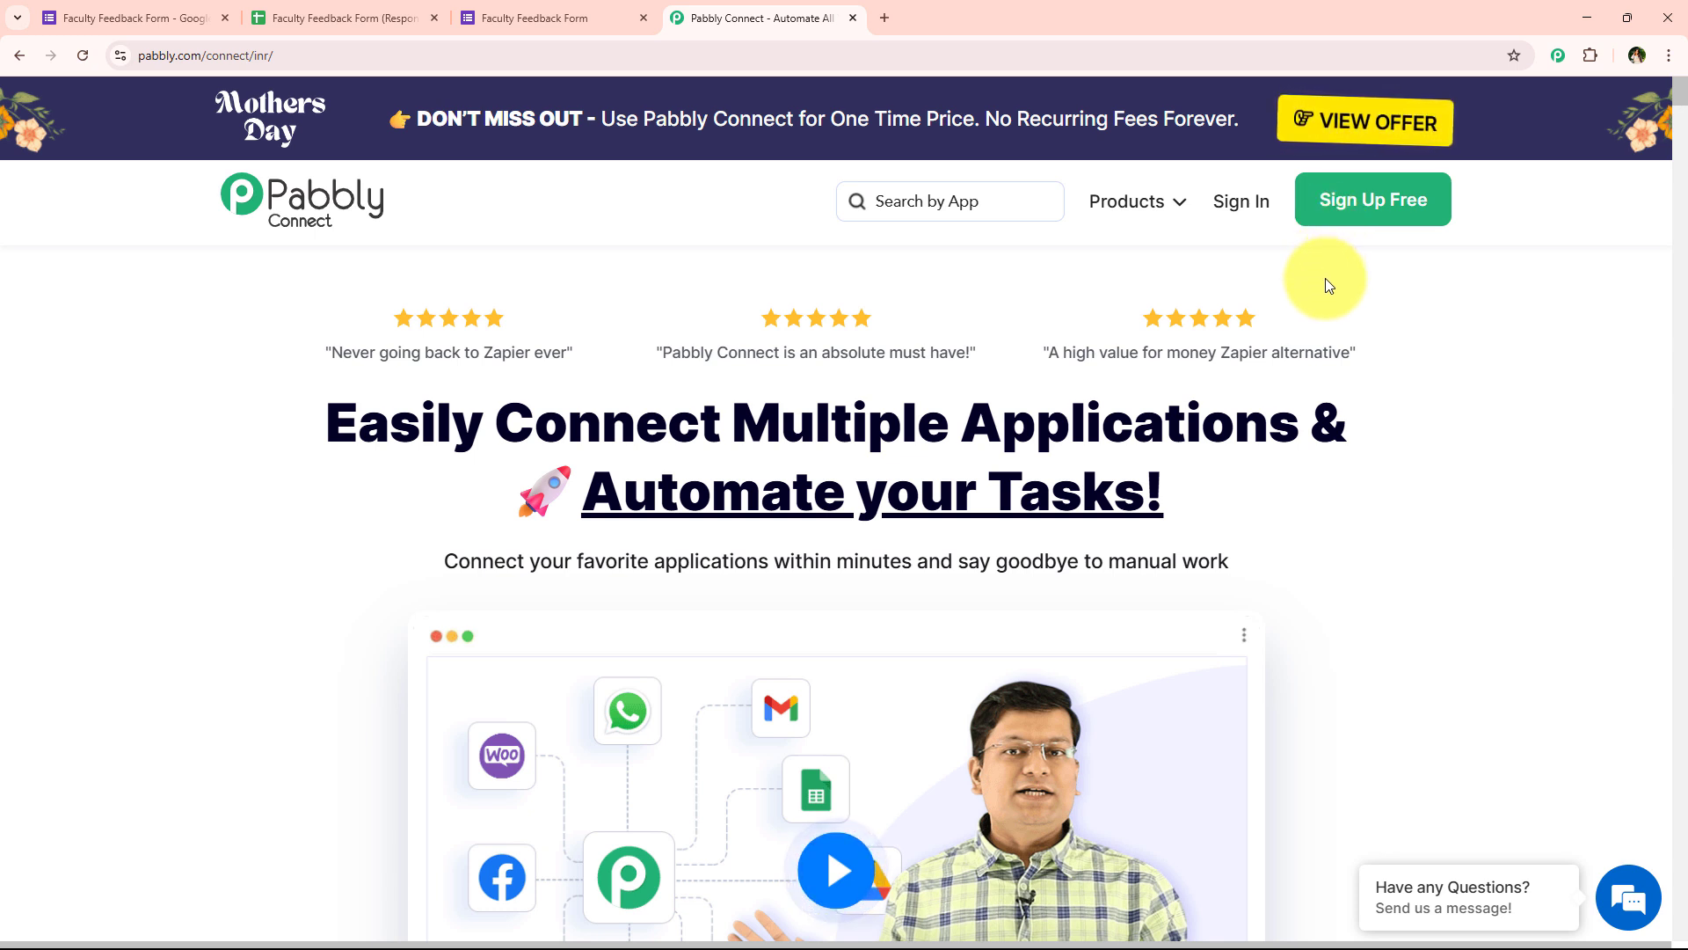
{"action": "left_click", "coordinate": [1253, 202]}
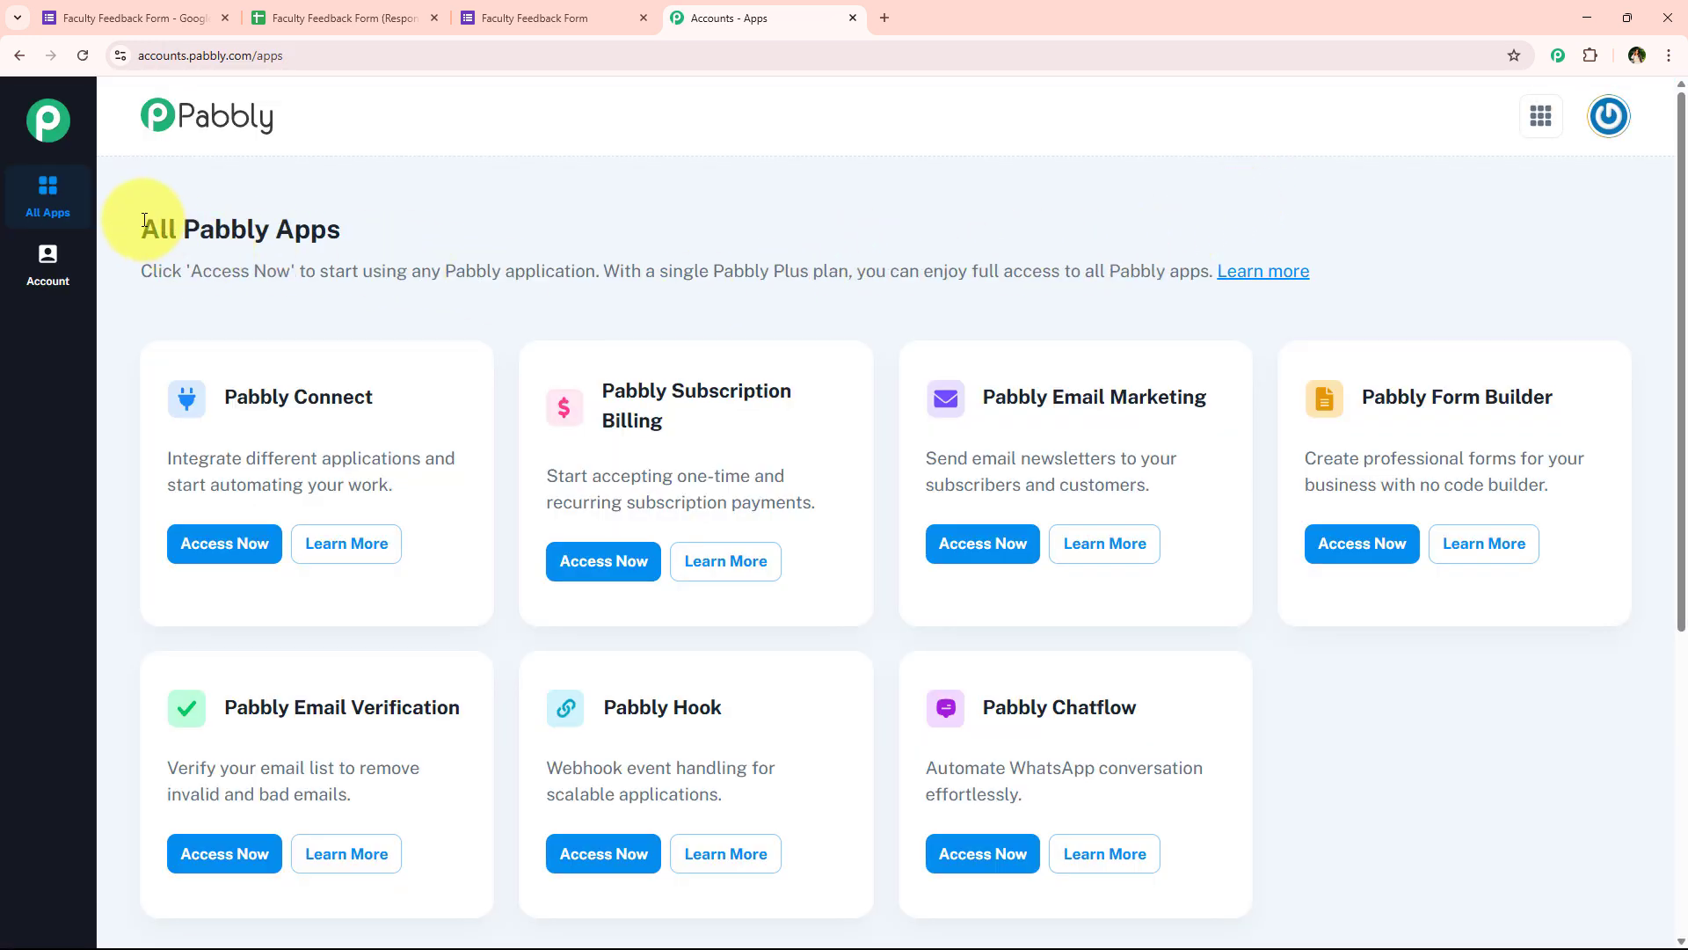
Look over the available Pabbly apps and access Pabbly Connect.
{"action": "left_click_drag", "start_coordinate": [144, 221], "coordinate": [360, 233]}
{"action": "scroll", "coordinate": [531, 367], "scroll_direction": "down", "scroll_amount": 5}
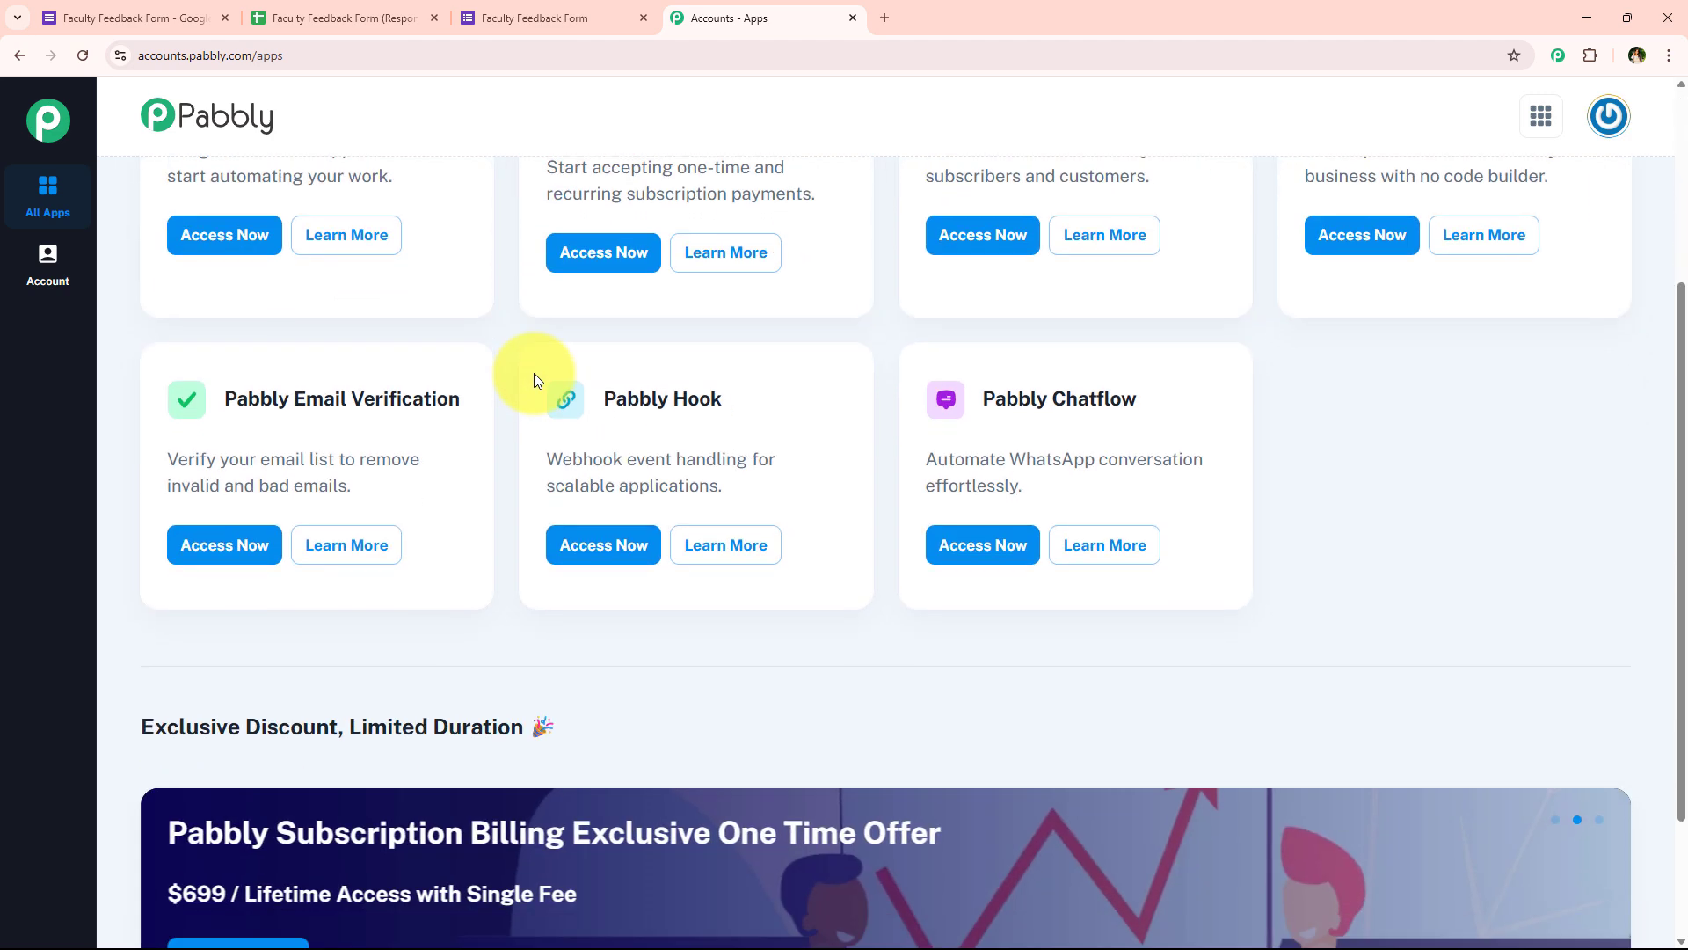
{"action": "scroll", "coordinate": [535, 392], "scroll_direction": "up", "scroll_amount": 5}
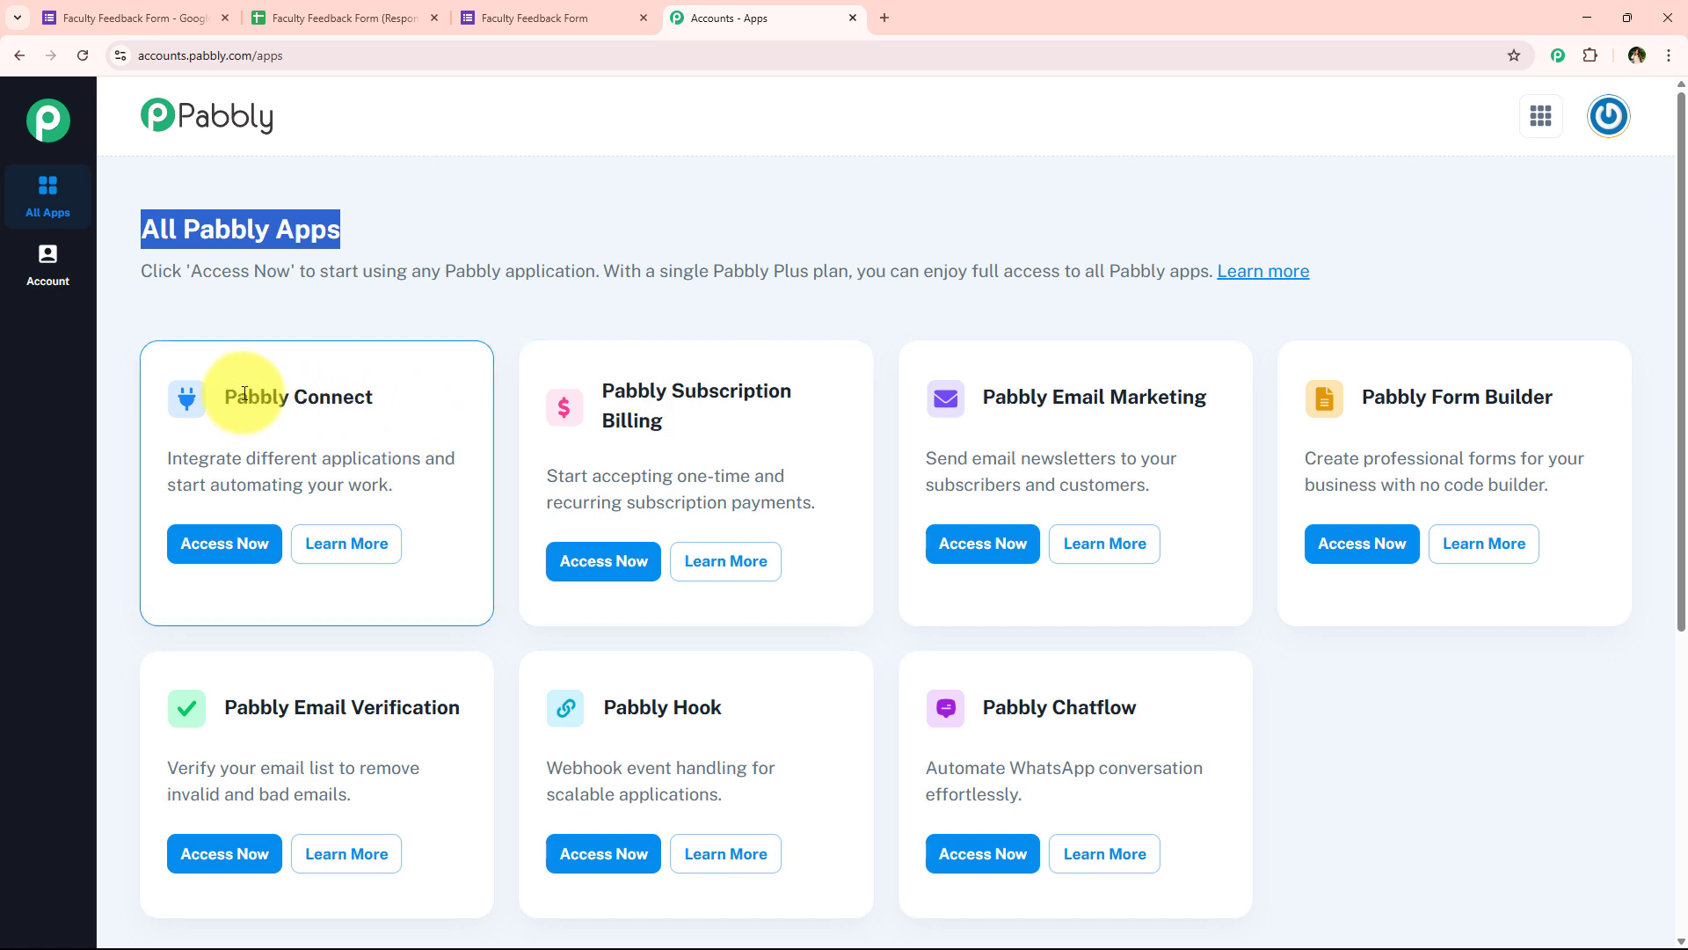
{"action": "left_click_drag", "start_coordinate": [221, 394], "coordinate": [397, 388]}
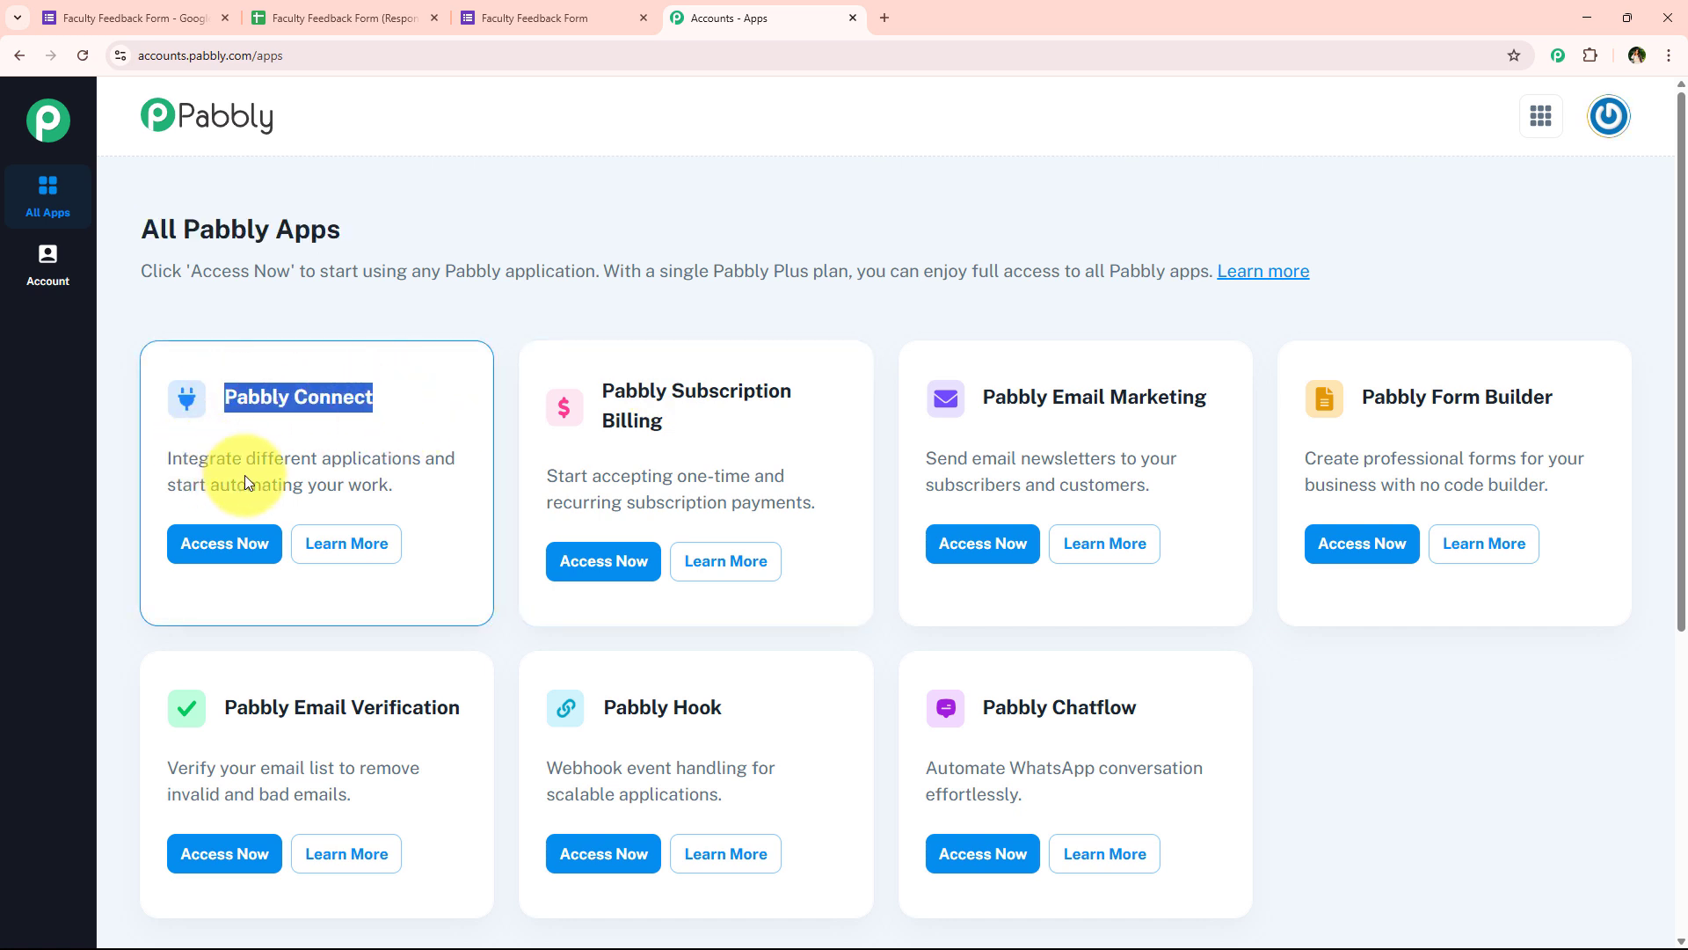
{"action": "left_click_drag", "start_coordinate": [245, 458], "coordinate": [429, 461]}
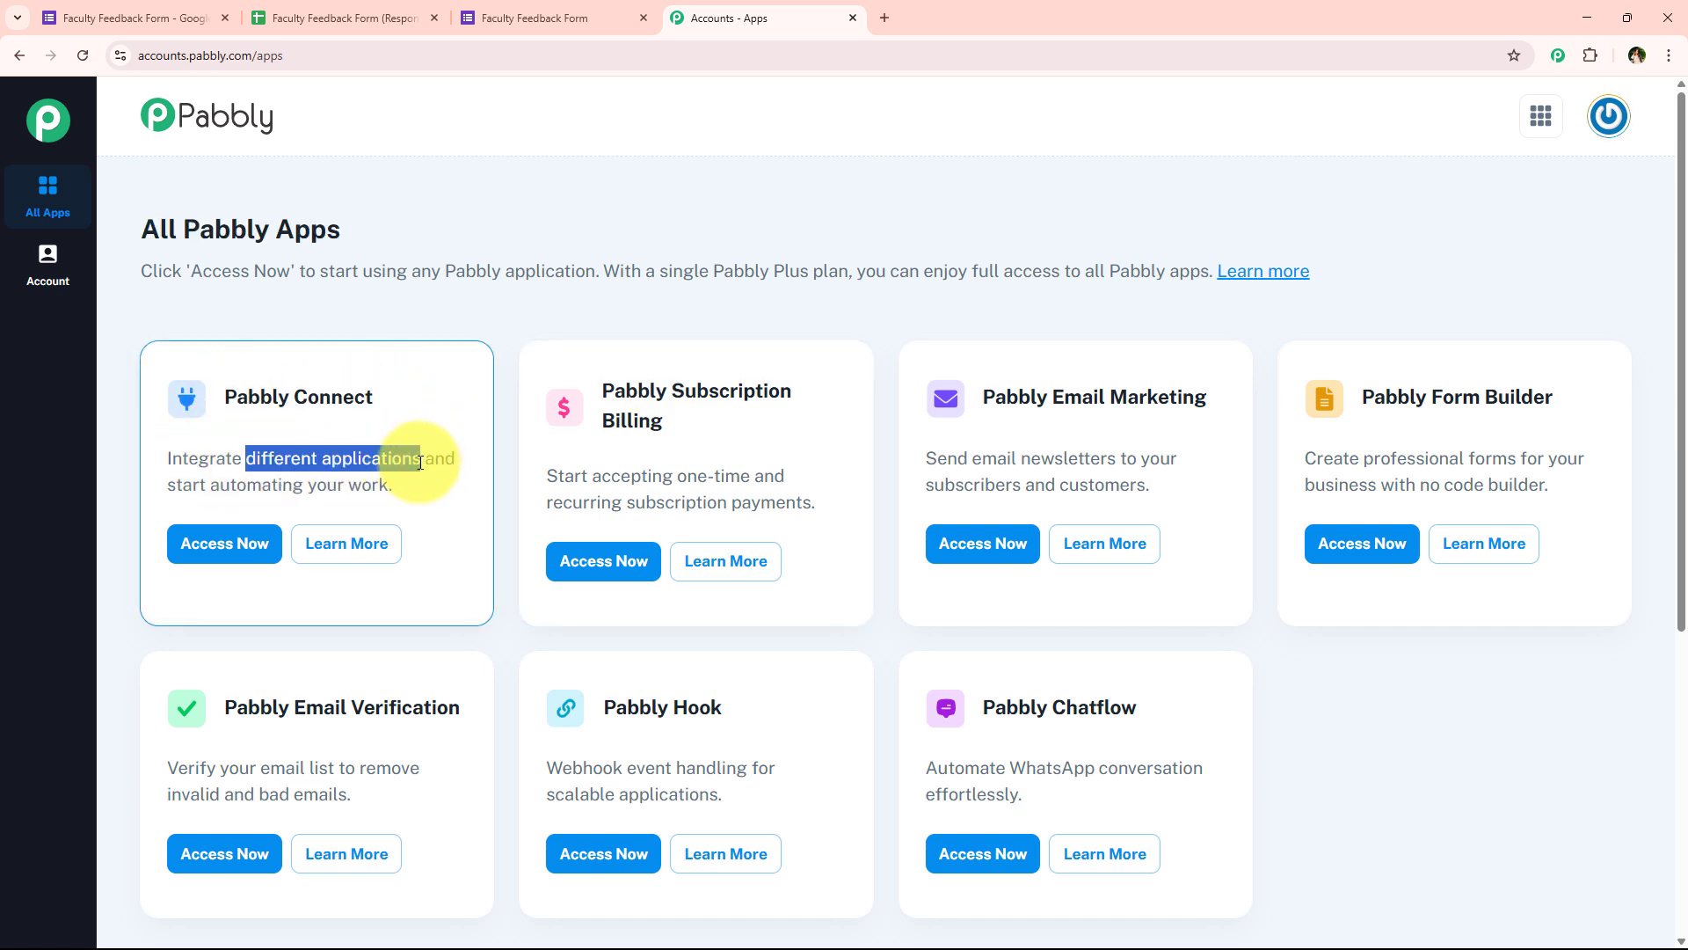
{"action": "left_click", "coordinate": [420, 462]}
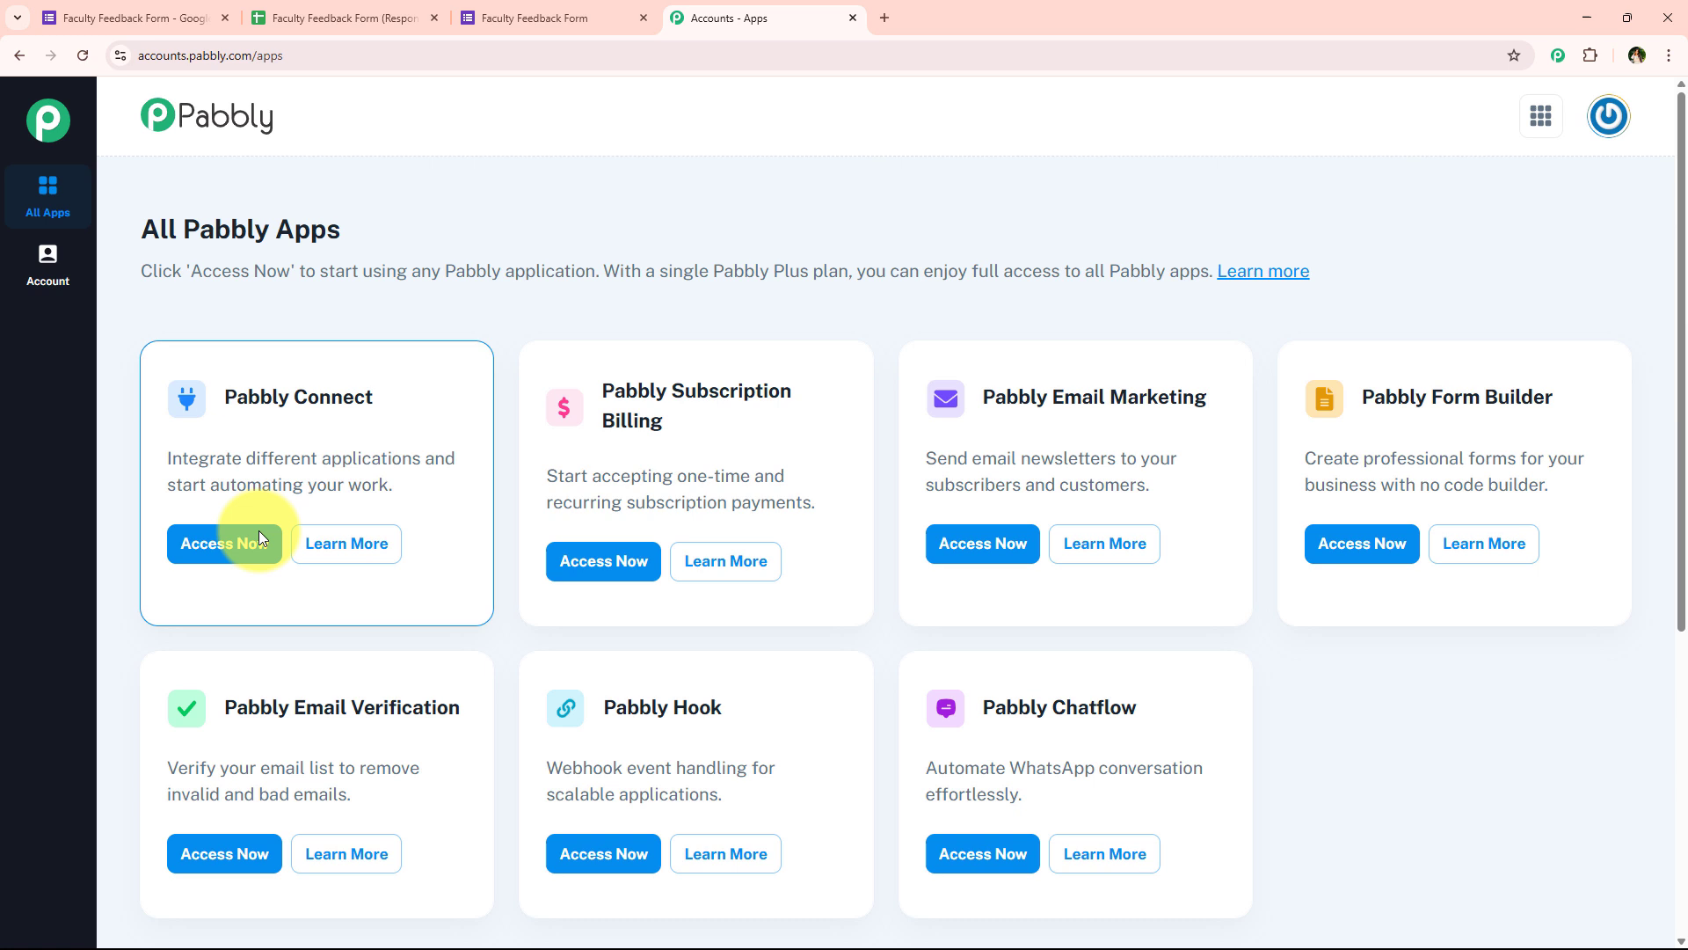
{"action": "left_click", "coordinate": [224, 565]}
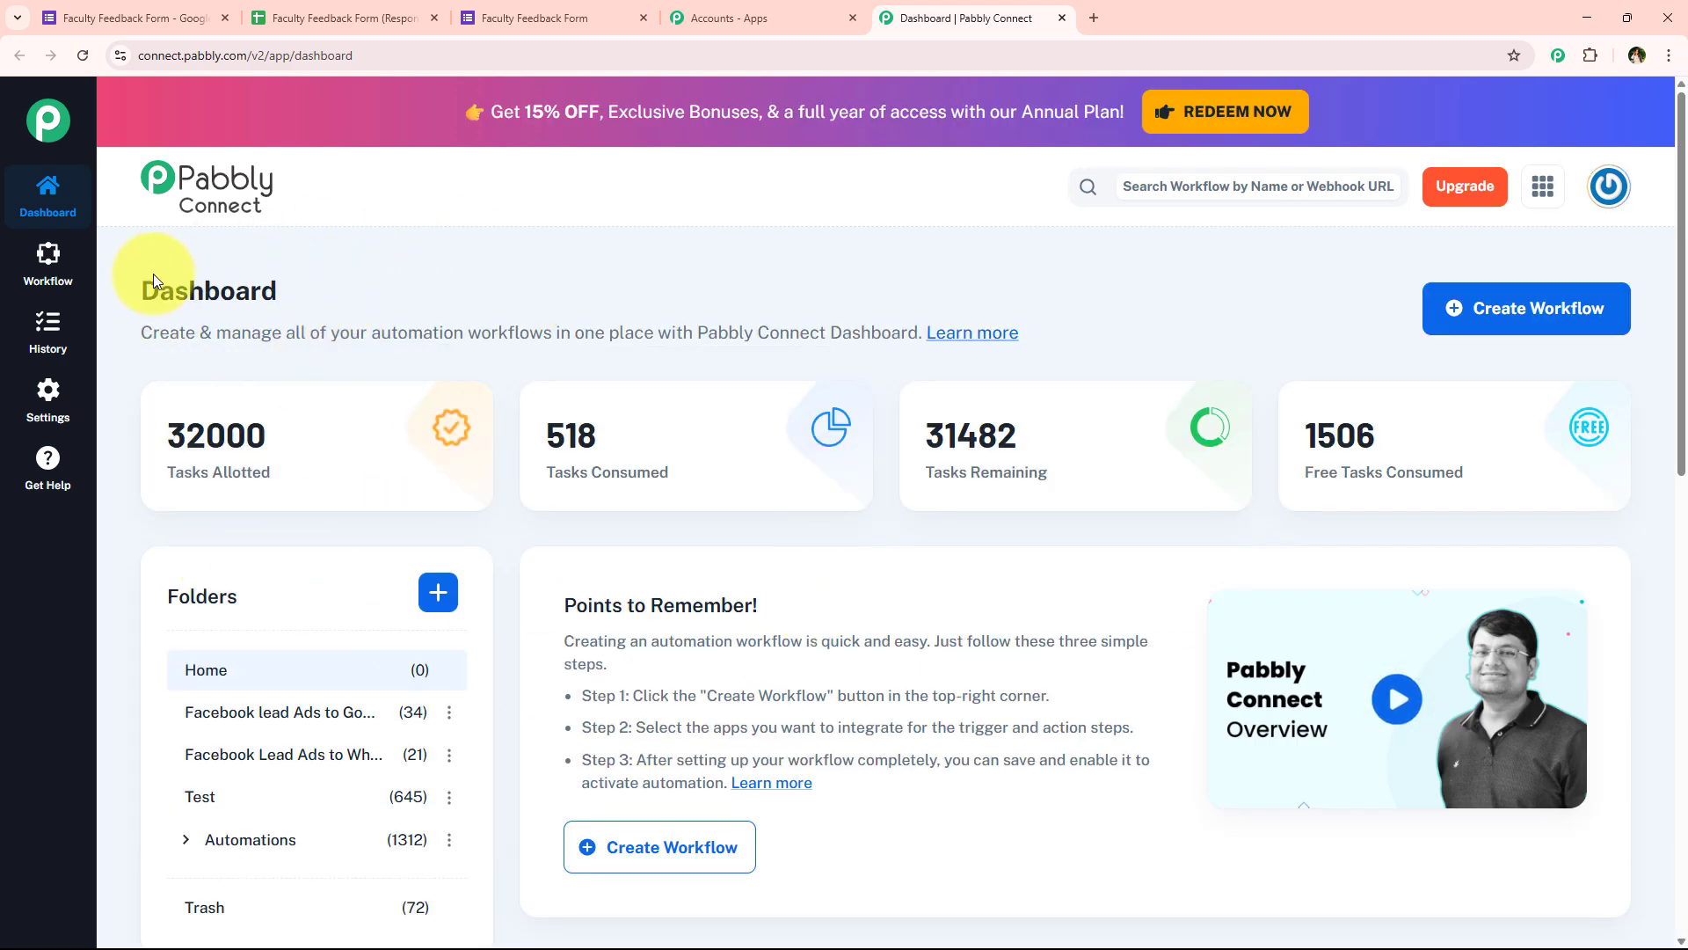
{"action": "left_click_drag", "start_coordinate": [144, 291], "coordinate": [277, 291]}
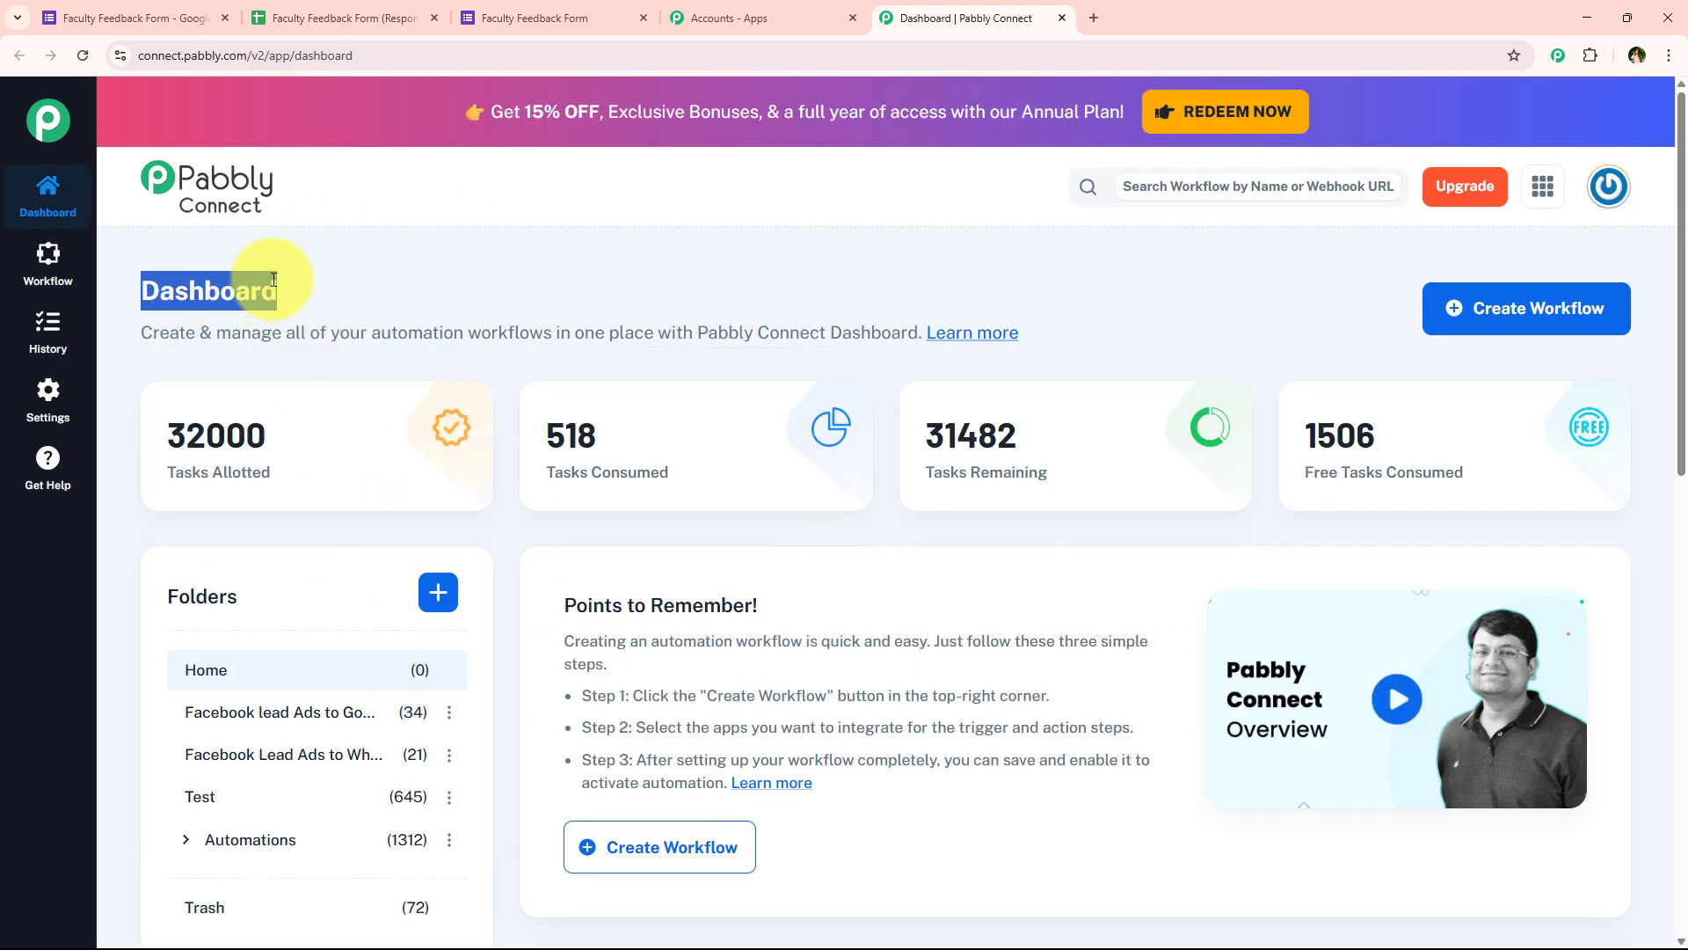
{"action": "left_click", "coordinate": [691, 257]}
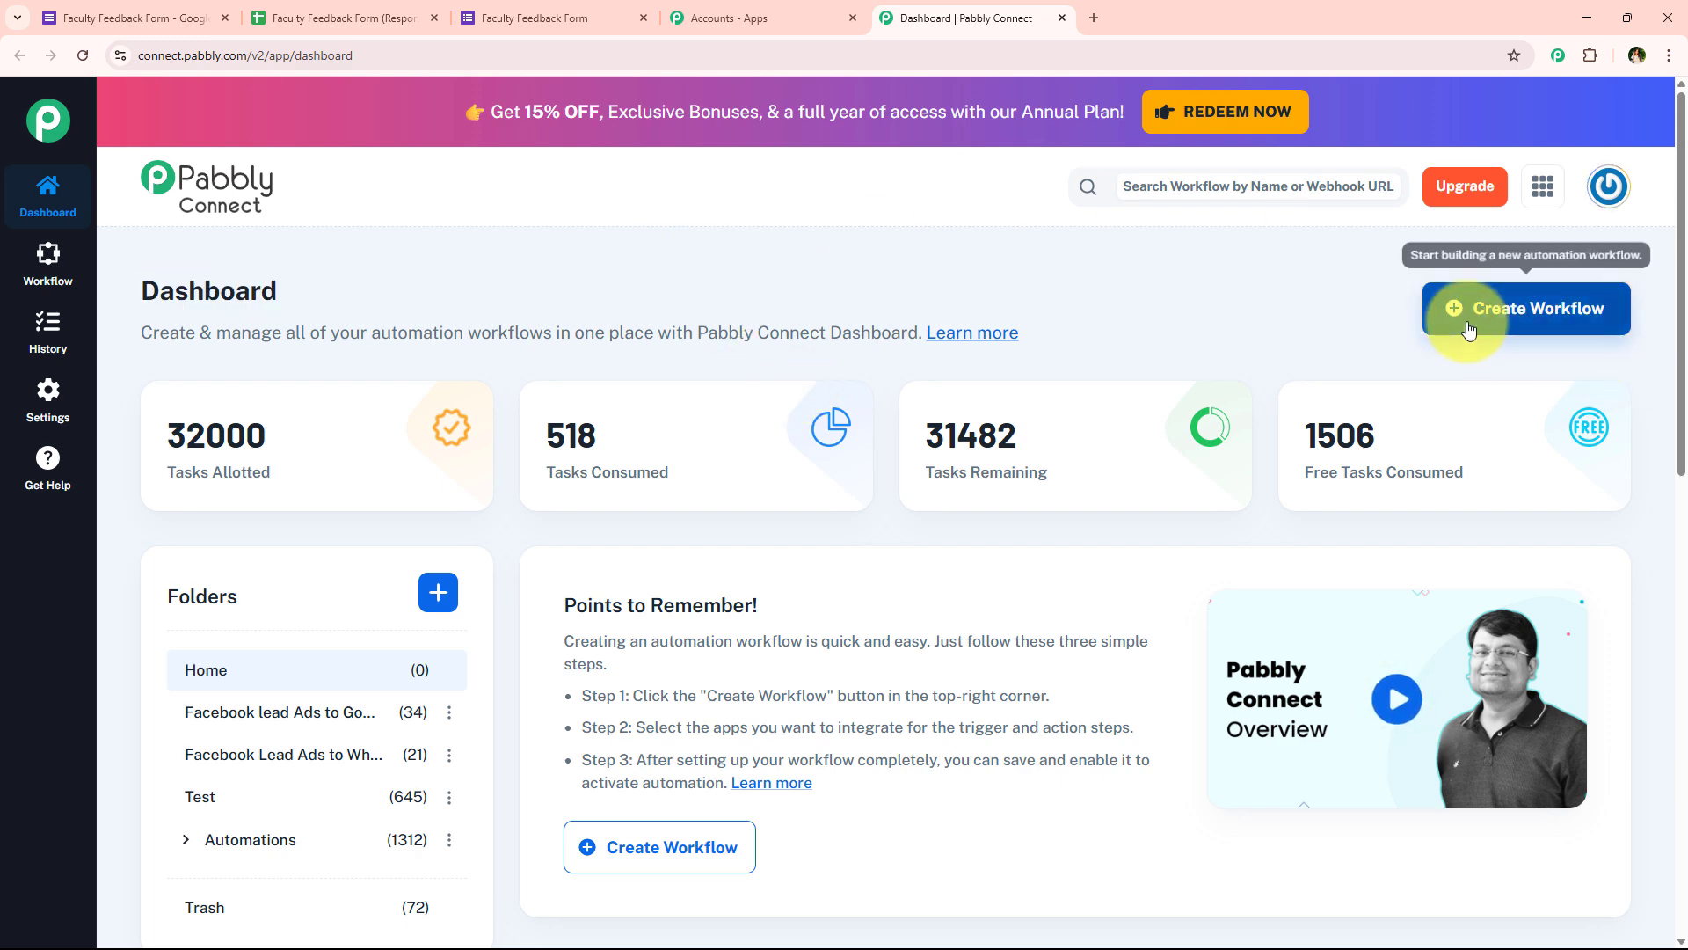
{"action": "left_click", "coordinate": [1574, 327]}
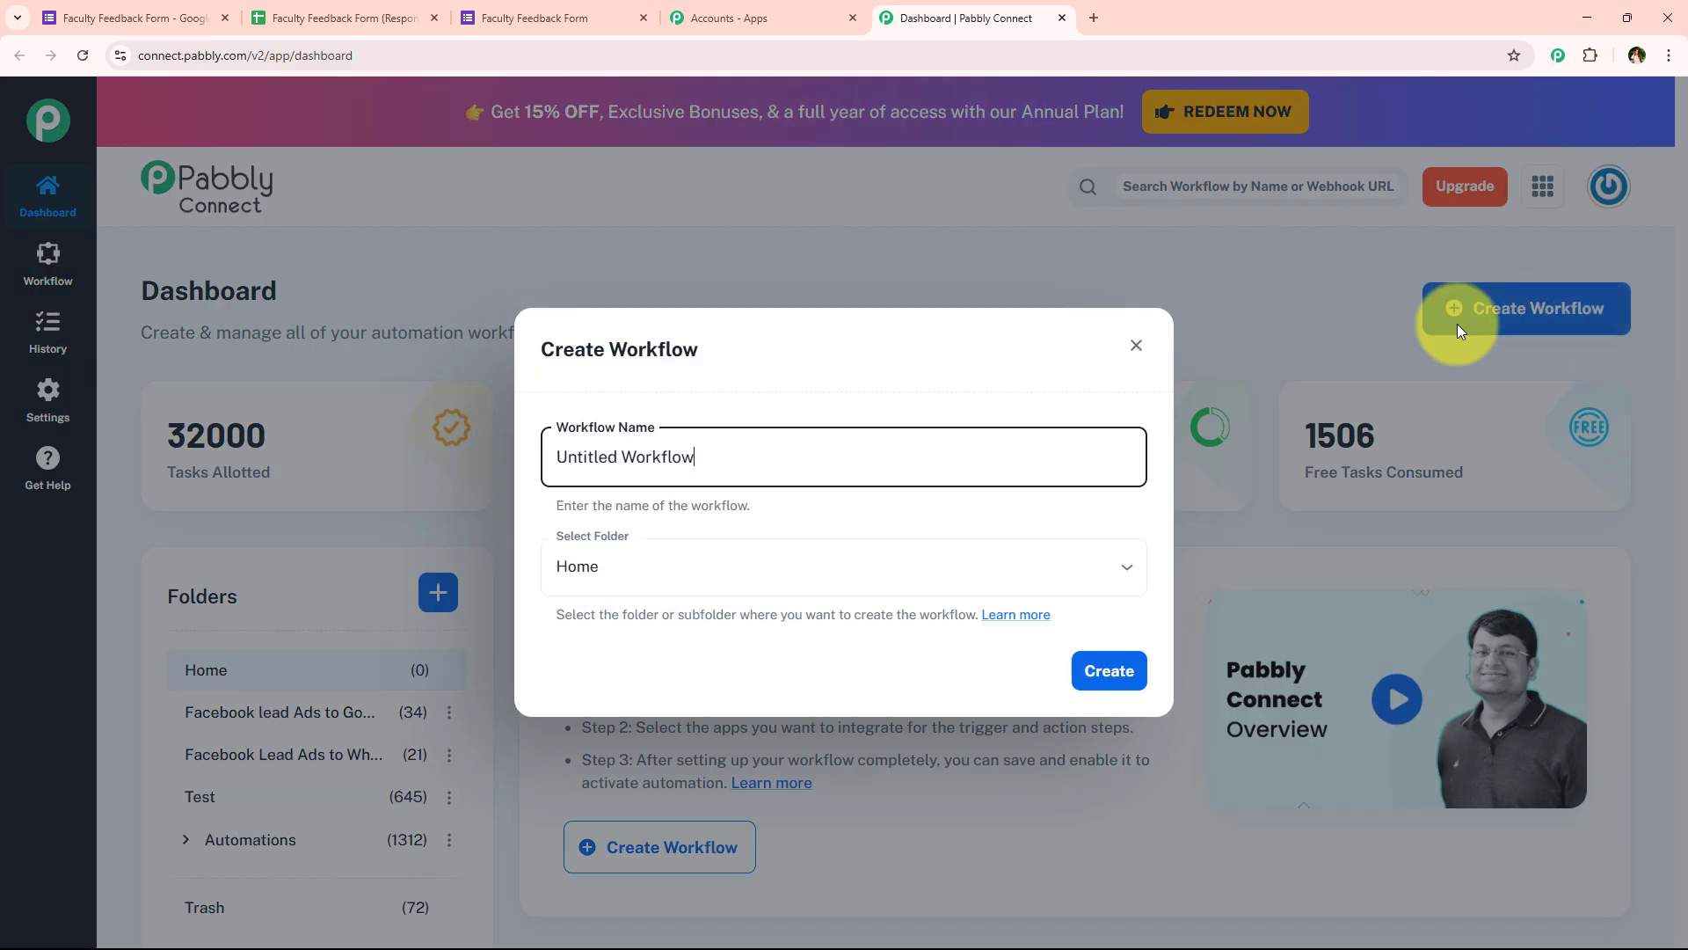
{"action": "left_click_drag", "start_coordinate": [742, 457], "coordinate": [507, 457]}
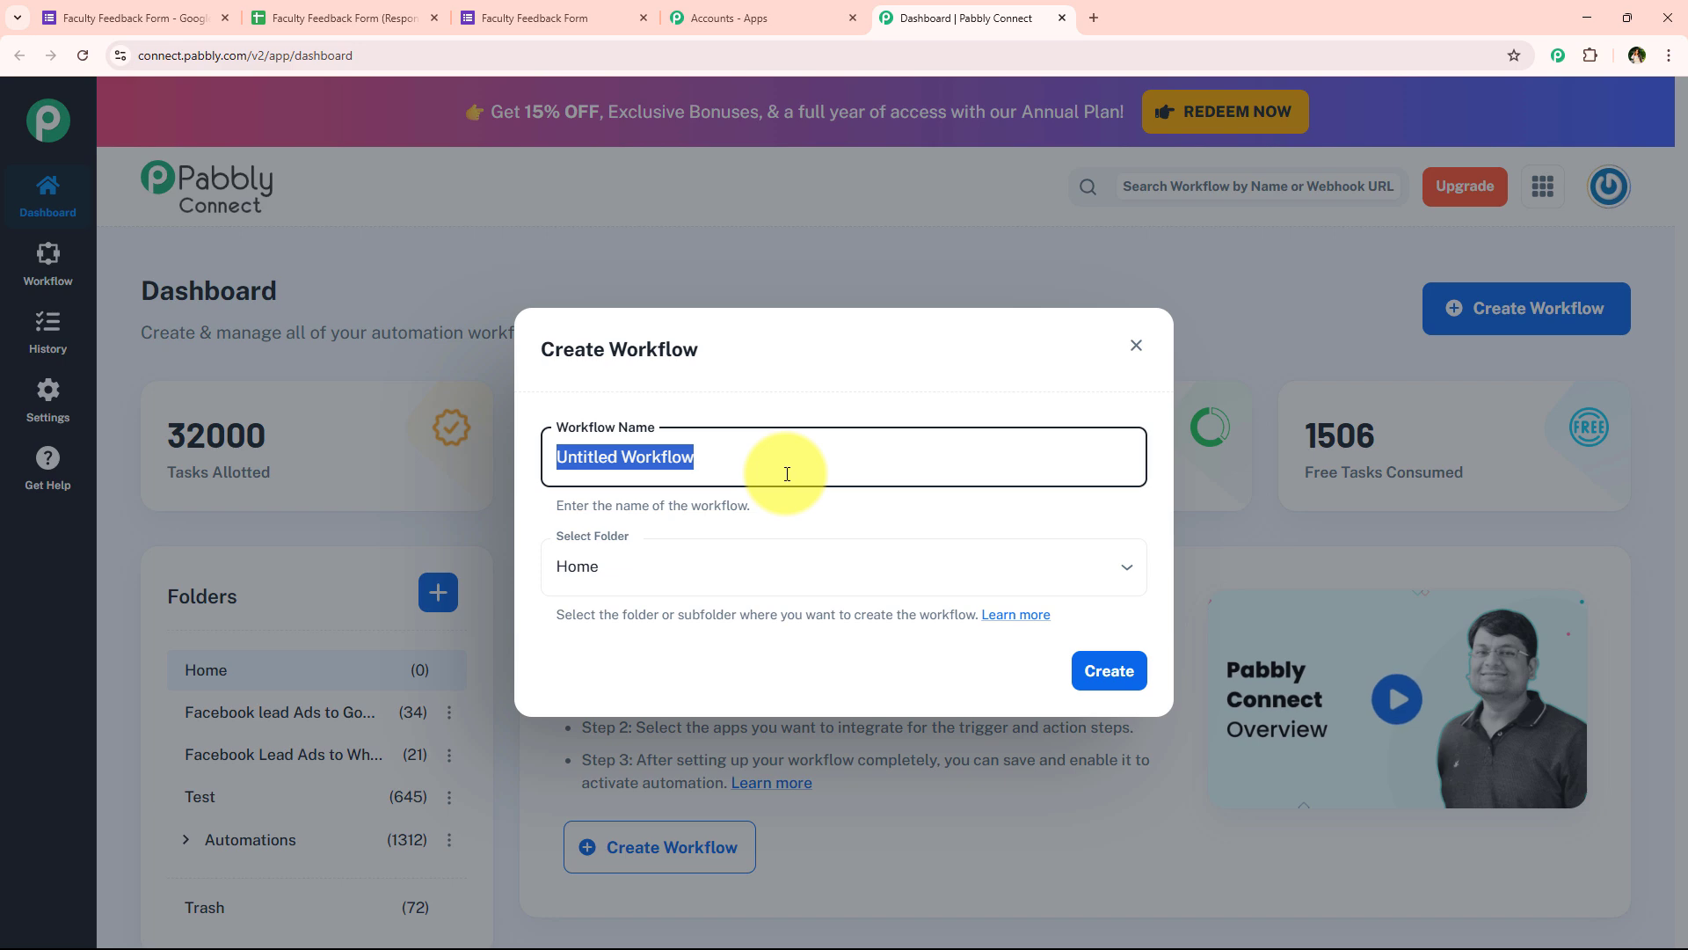
{"action": "left_click", "coordinate": [786, 474]}
{"action": "left_click", "coordinate": [564, 569]}
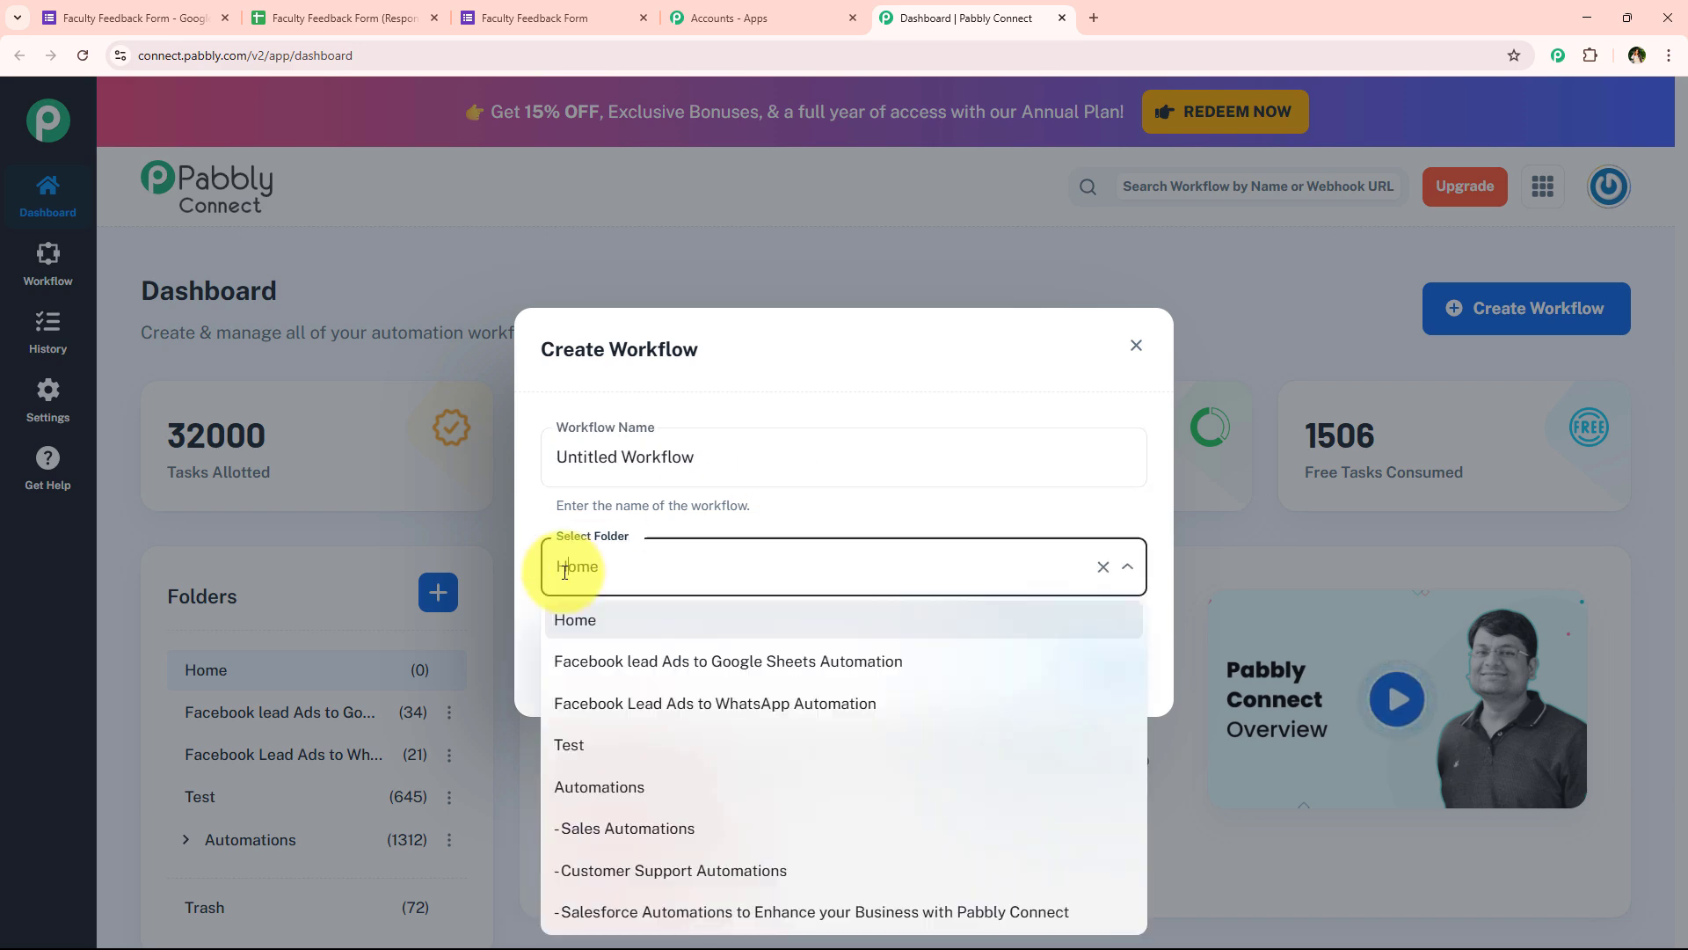
{"action": "left_click", "coordinate": [1130, 355]}
{"action": "scroll", "coordinate": [269, 554], "scroll_direction": "down", "scroll_amount": 3}
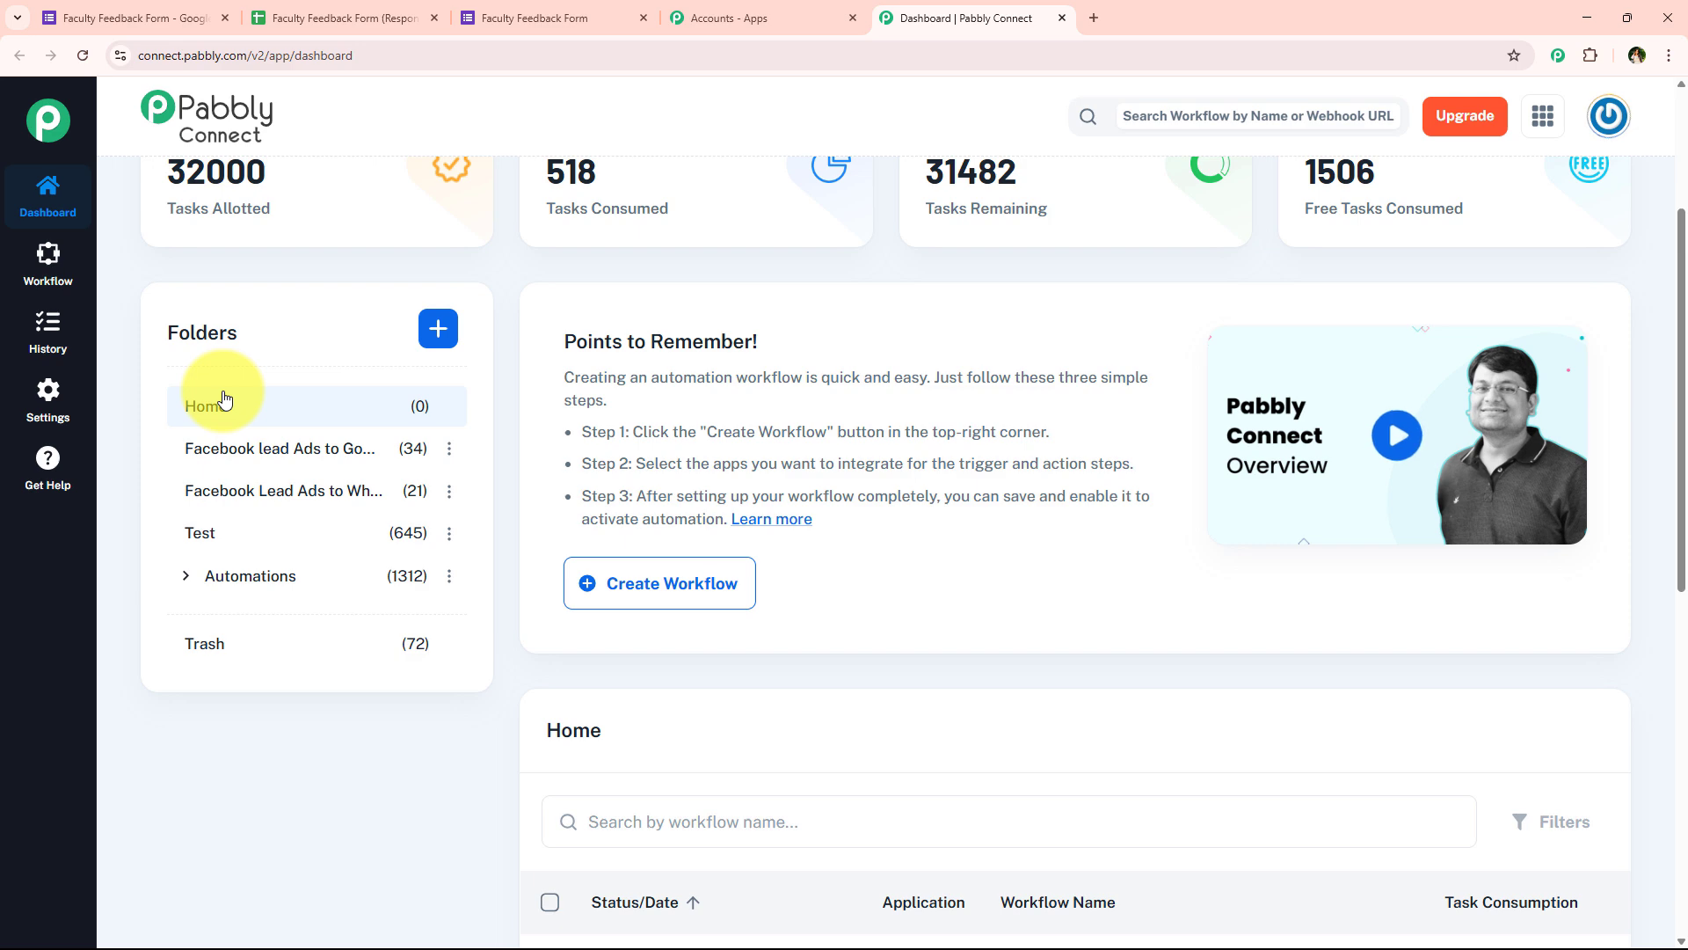
{"action": "left_click", "coordinate": [436, 329]}
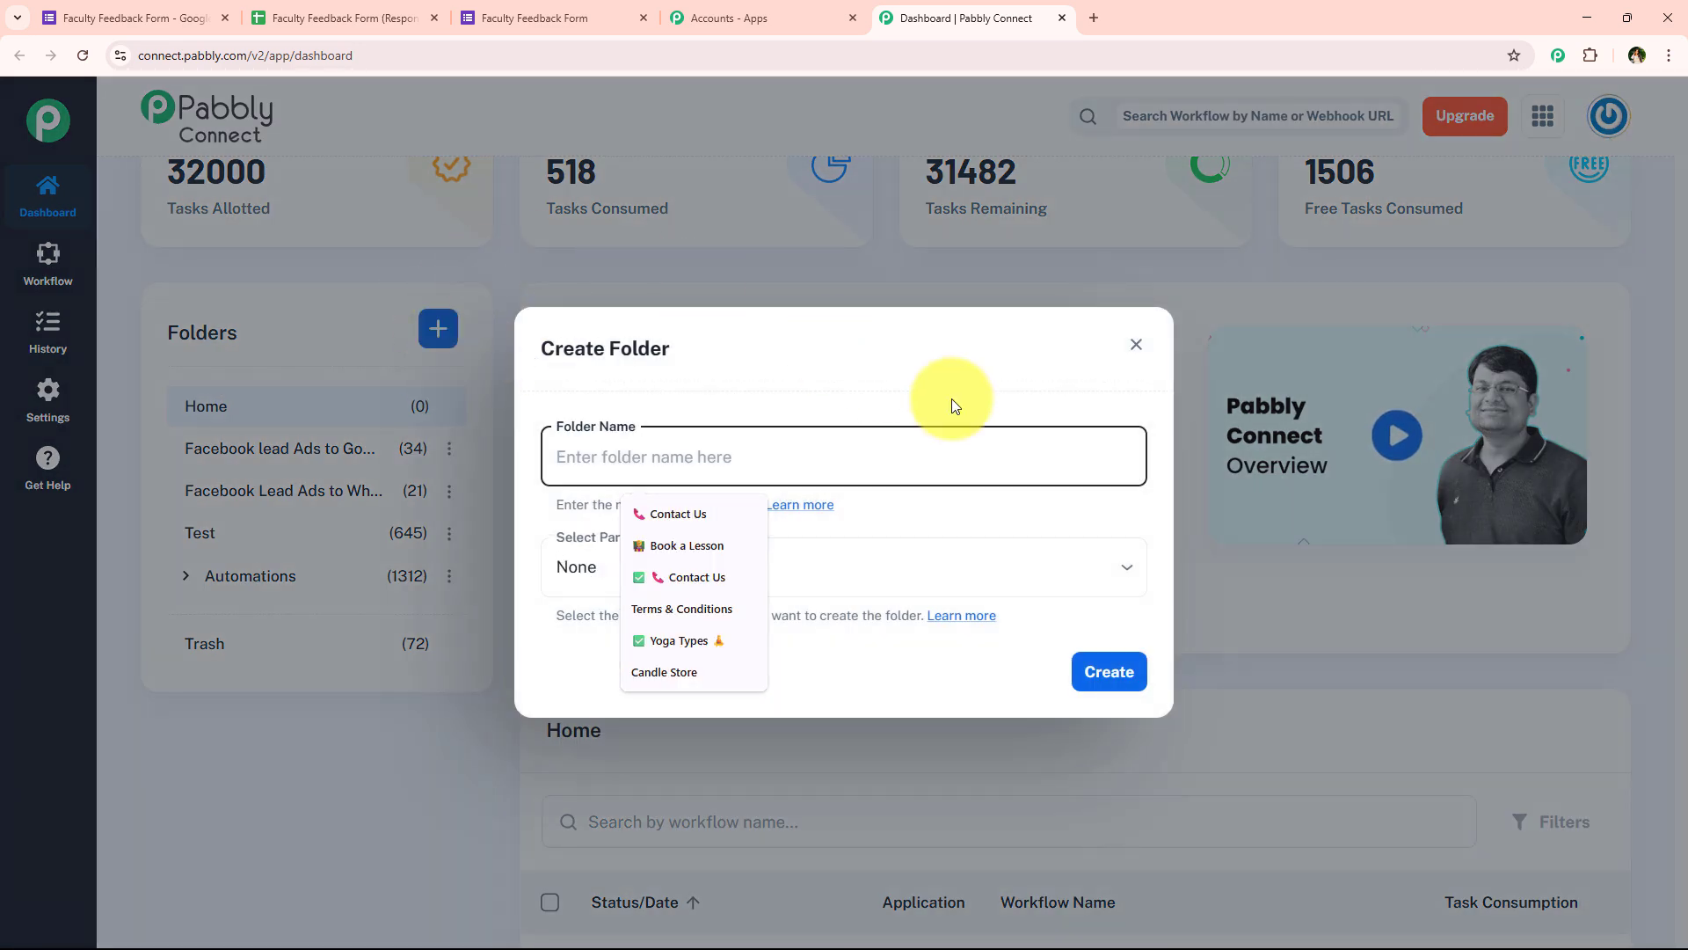
{"action": "left_click", "coordinate": [846, 366]}
{"action": "left_click", "coordinate": [1134, 345]}
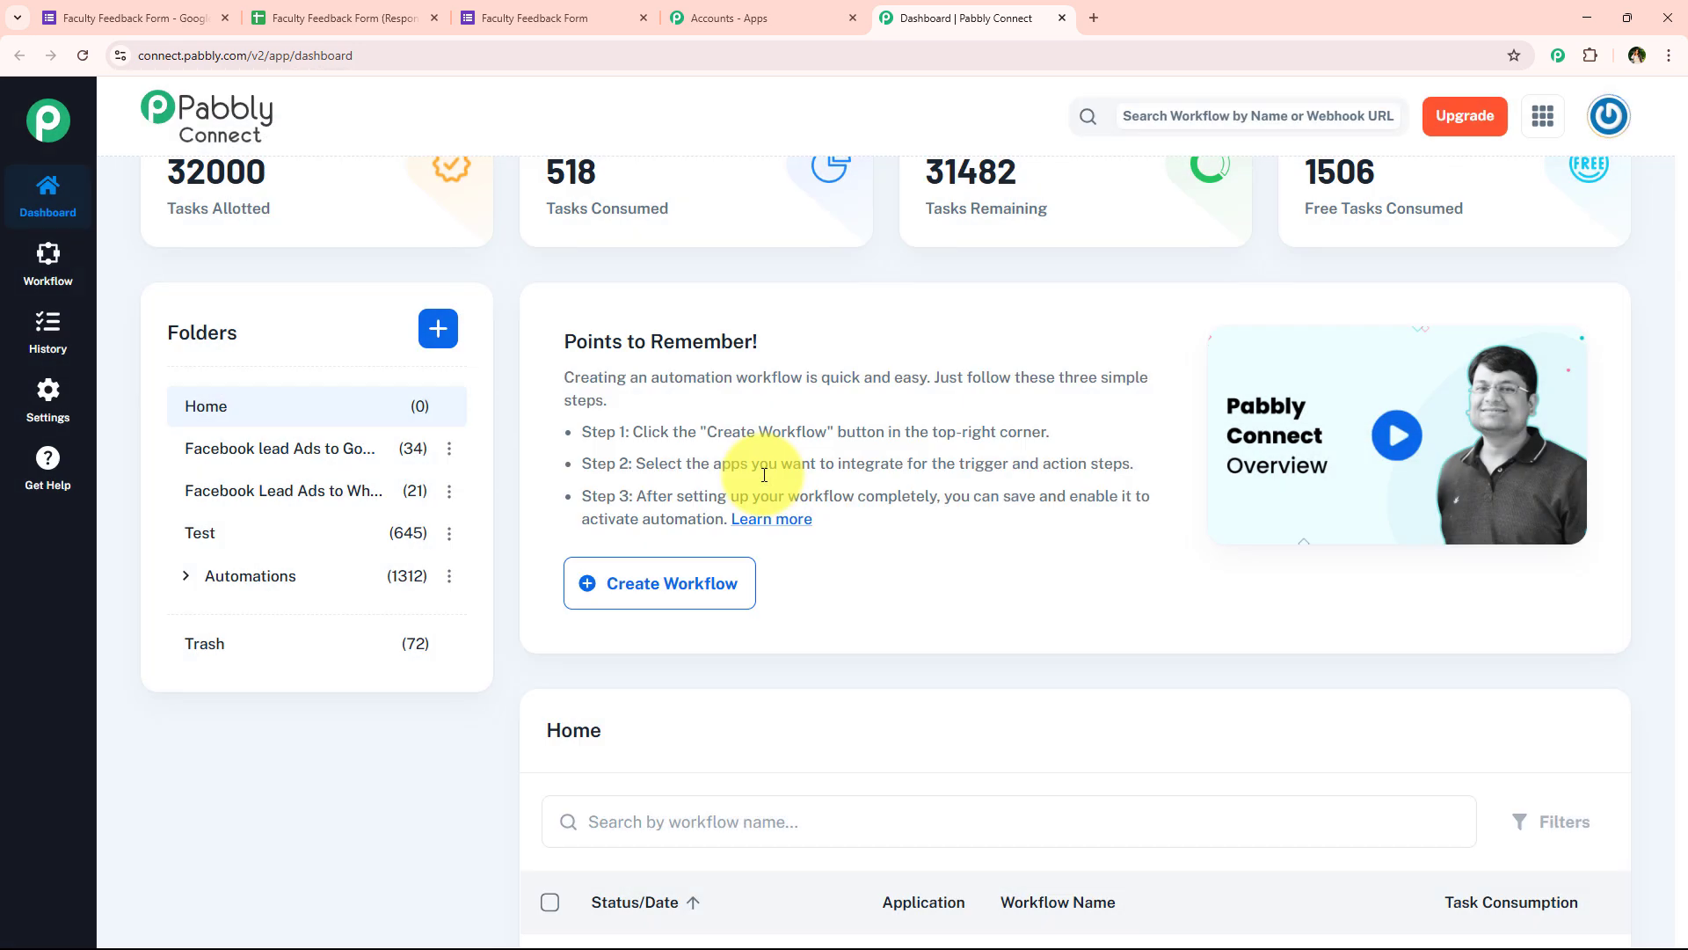
Create a workflow named "Automate Faculty Feedback Analysis with an AI Agent" in the Automations folder.
{"action": "scroll", "coordinate": [753, 471], "scroll_direction": "up", "scroll_amount": 3}
{"action": "left_click", "coordinate": [1552, 306]}
{"action": "left_click", "coordinate": [583, 585]}
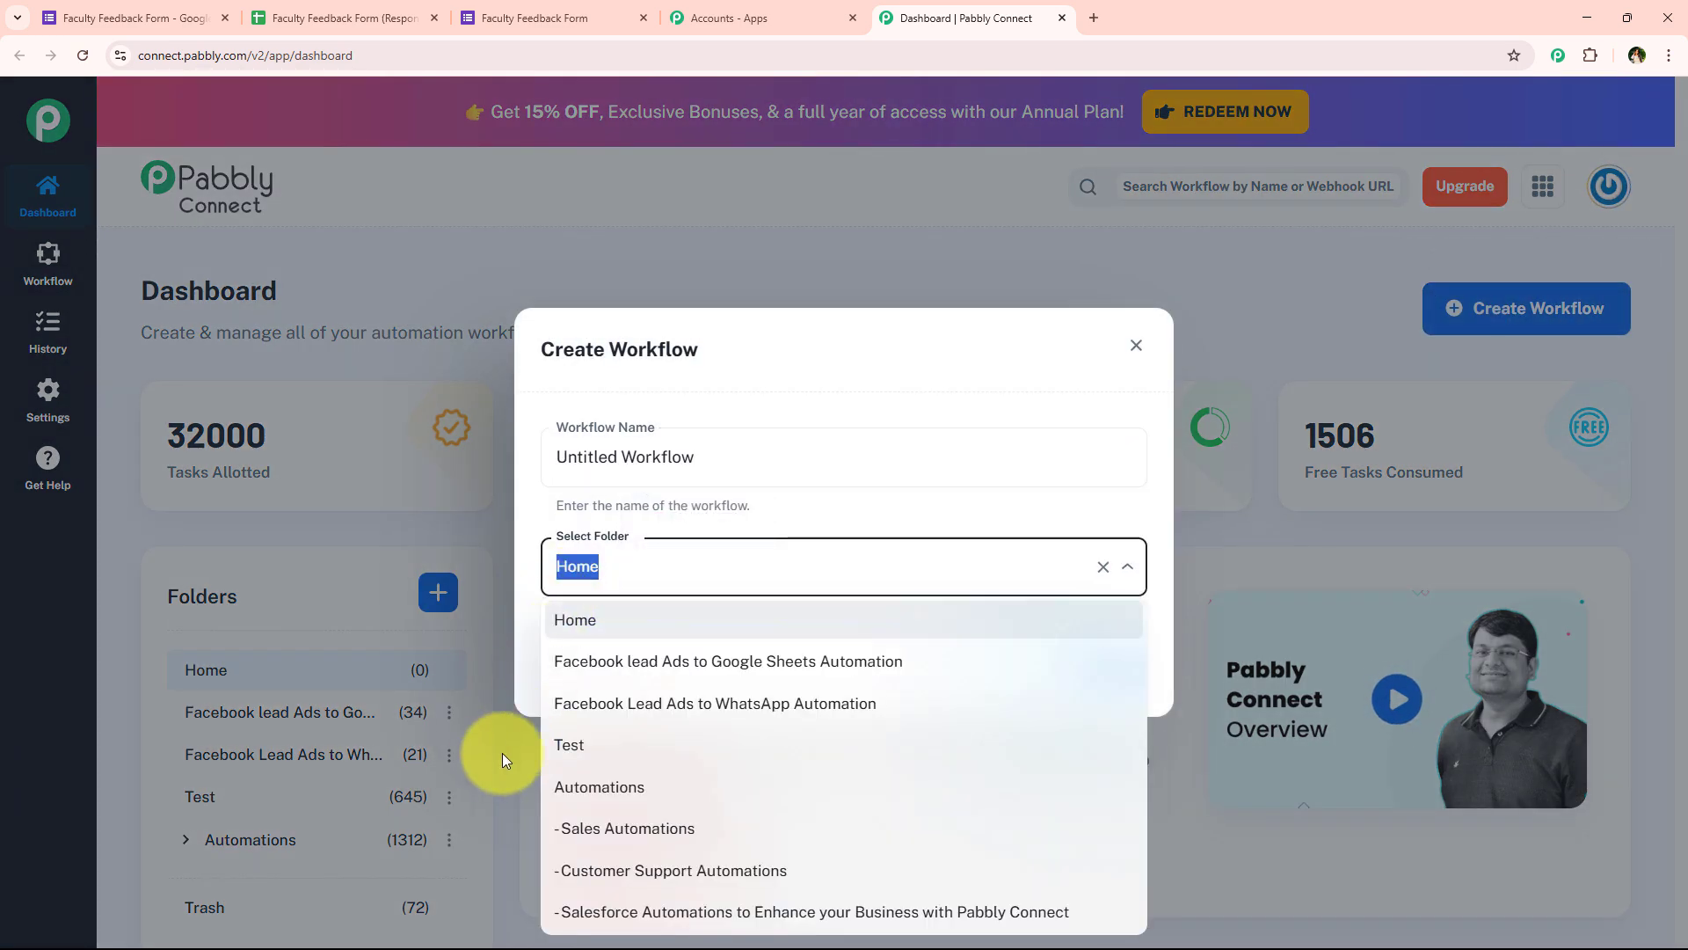
{"action": "left_click", "coordinate": [686, 805]}
{"action": "left_click", "coordinate": [763, 471]}
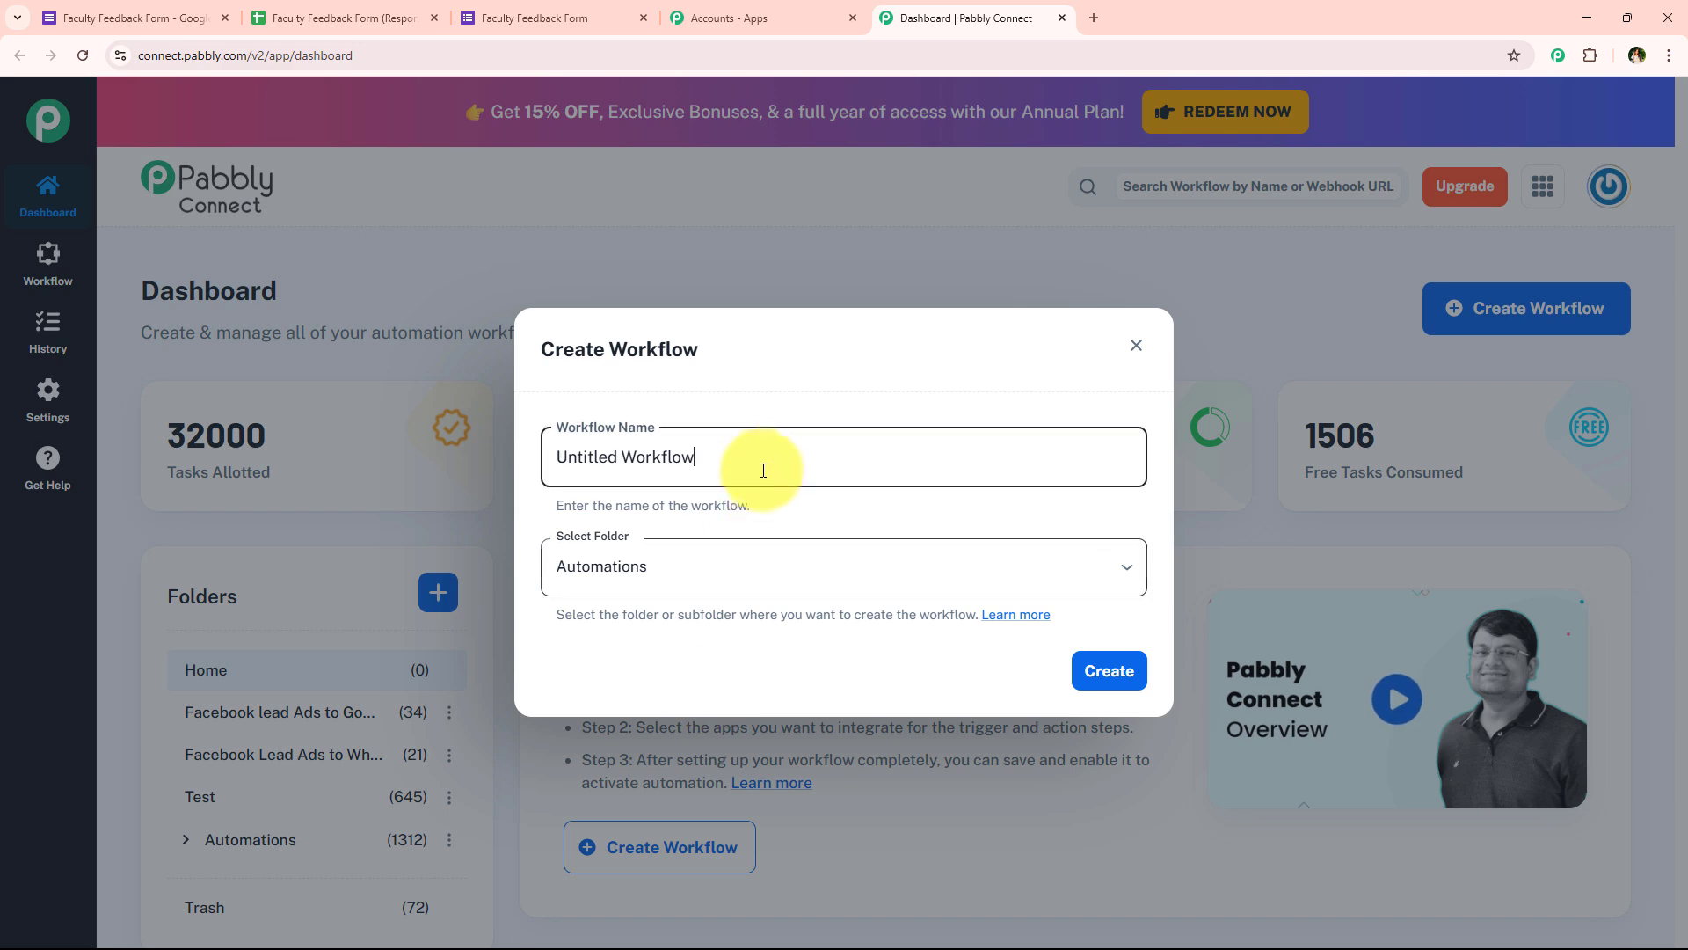
{"action": "key", "text": "ctrl+shift+Left"}
{"action": "key", "text": "ctrl+shift+Left"}
{"action": "type", "text": "Automate Faculty Feedback Analysis with an AI Agent"}
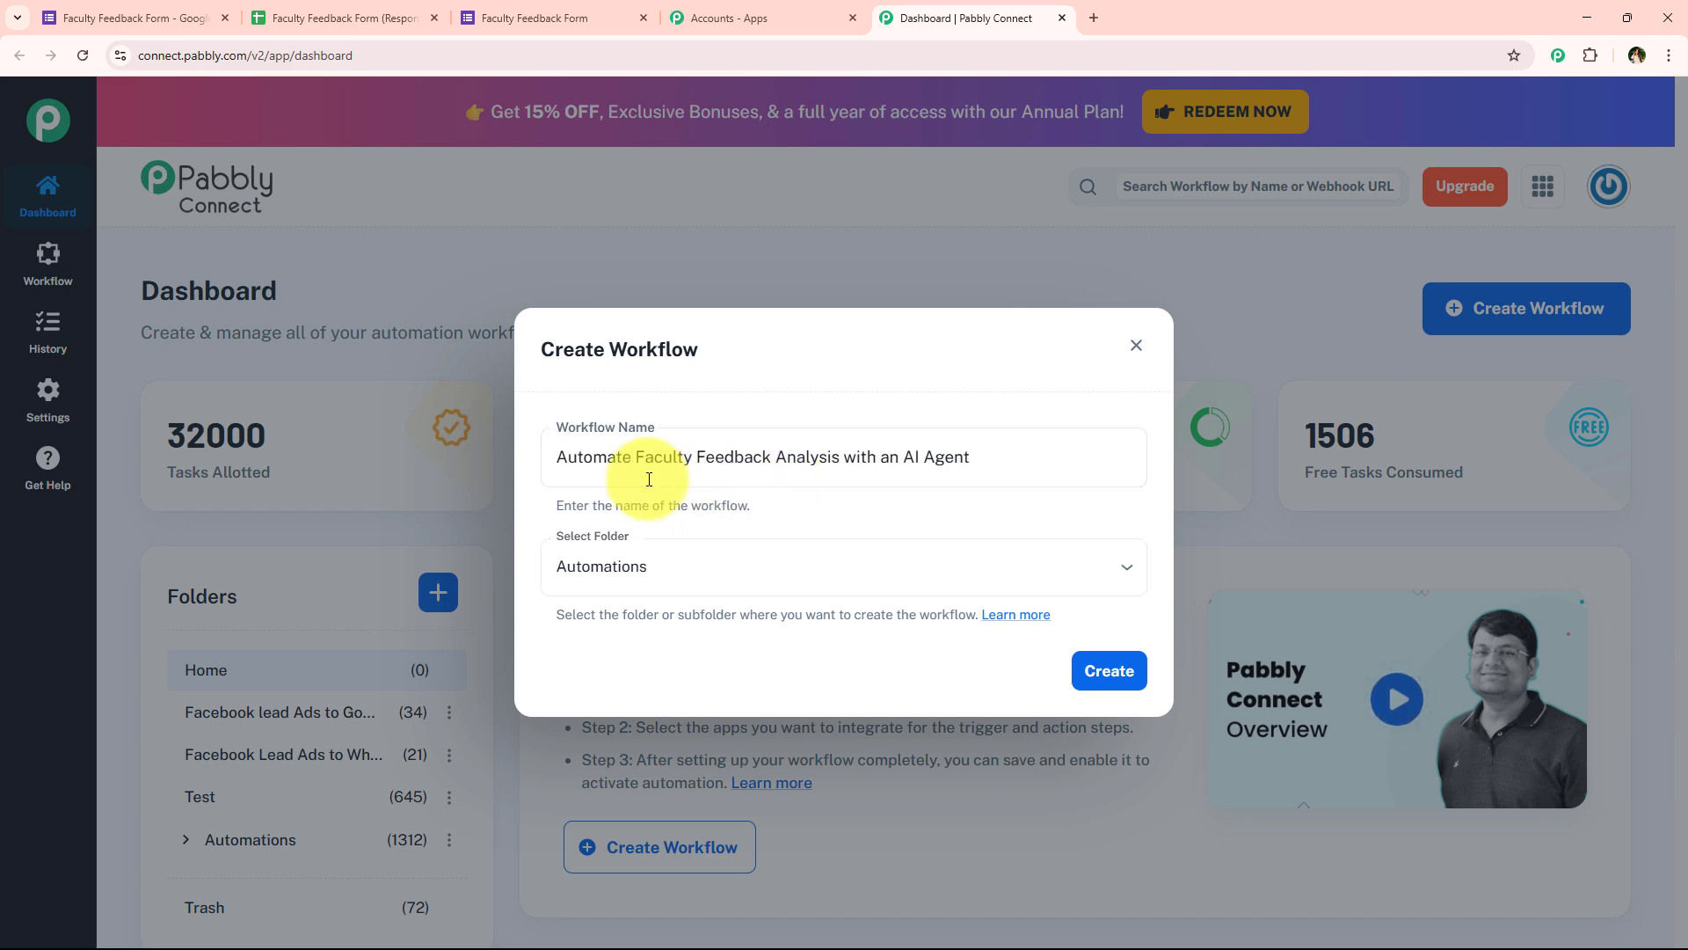
{"action": "left_click_drag", "start_coordinate": [552, 453], "coordinate": [1003, 456]}
{"action": "left_click", "coordinate": [1015, 513]}
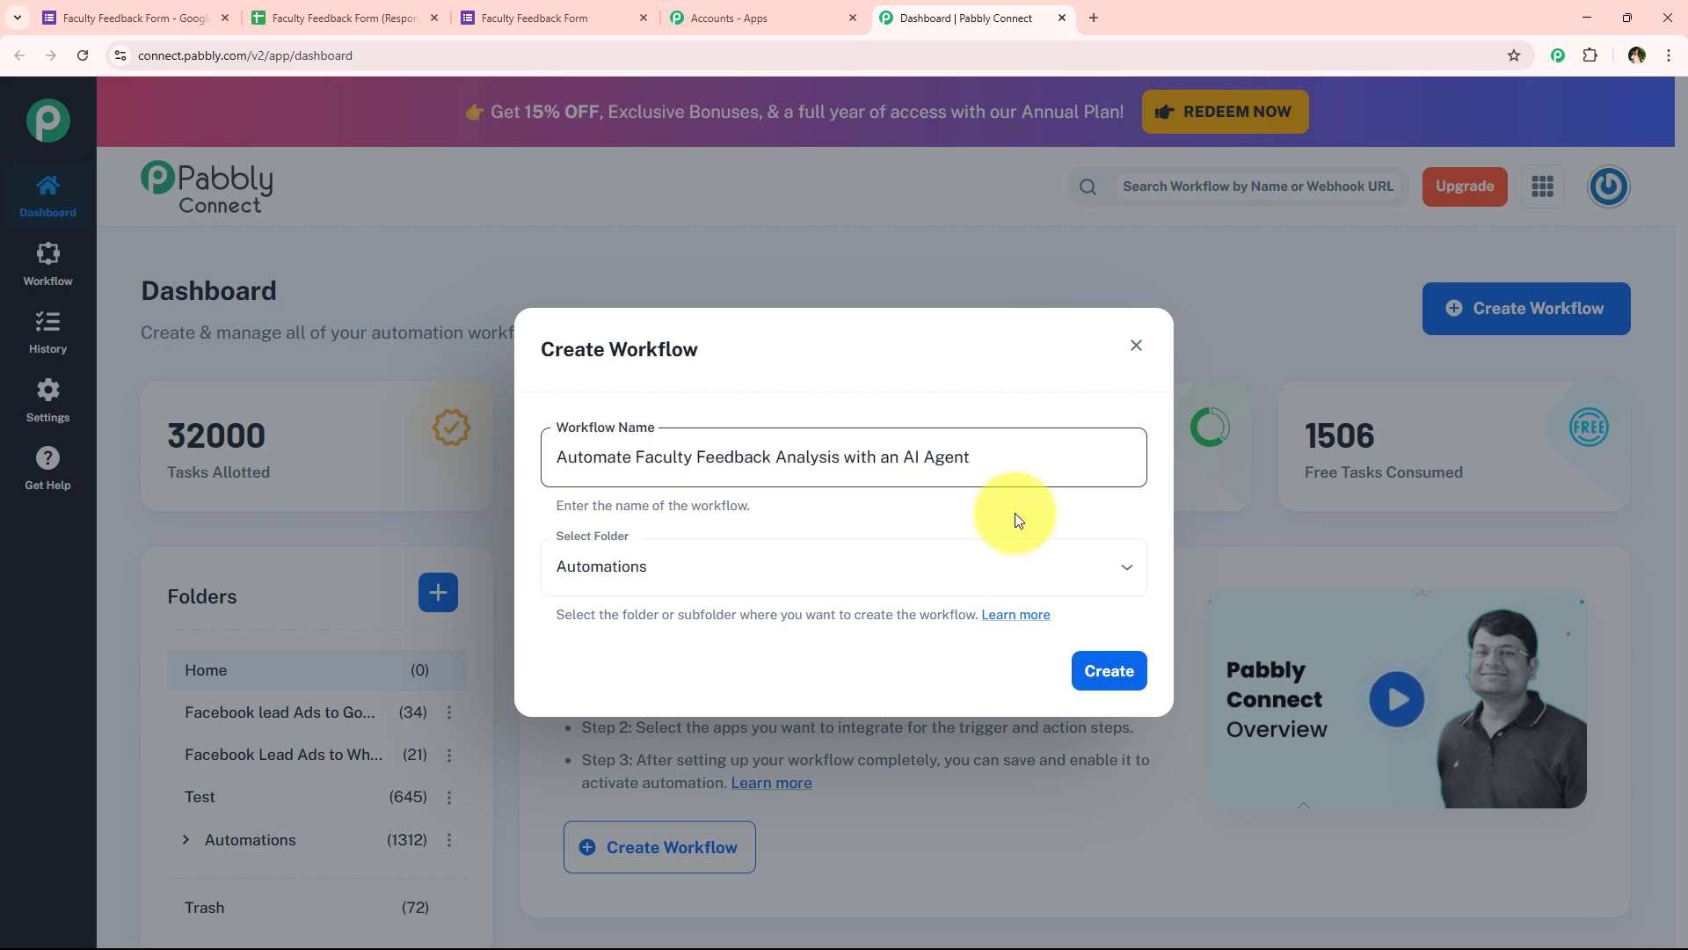
{"action": "left_click", "coordinate": [1142, 677]}
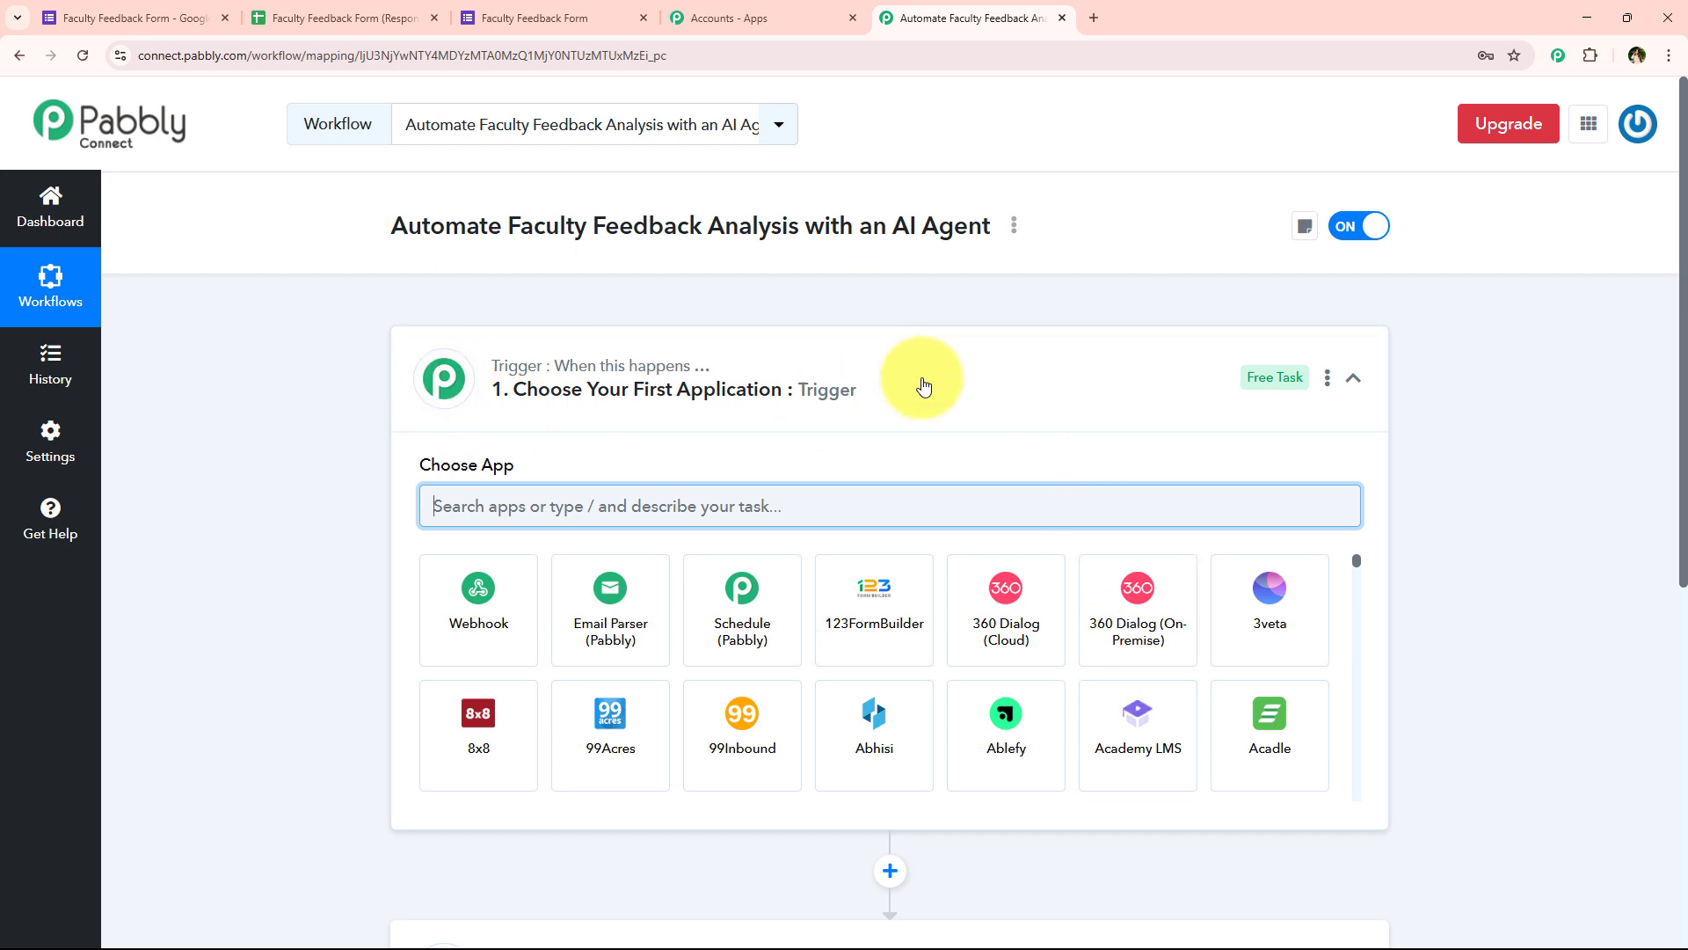
Search the trigger's application list and choose Google Forms as the app that starts the workflow.
{"action": "left_click", "coordinate": [830, 420]}
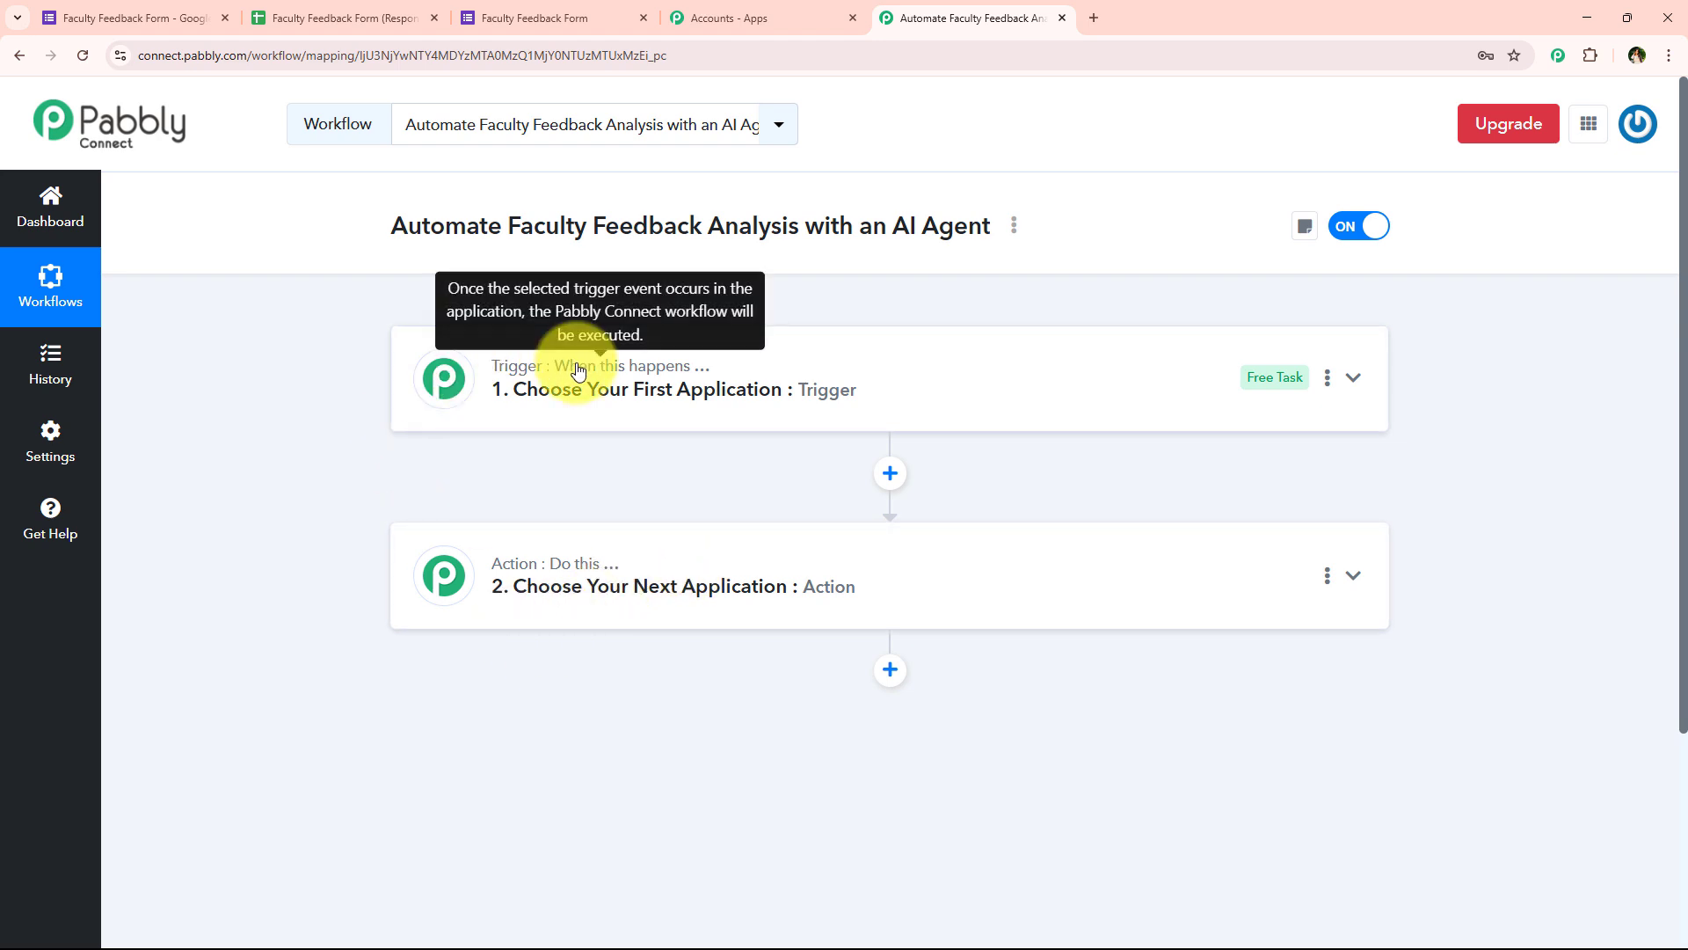
{"action": "mouse_move", "coordinate": [563, 575]}
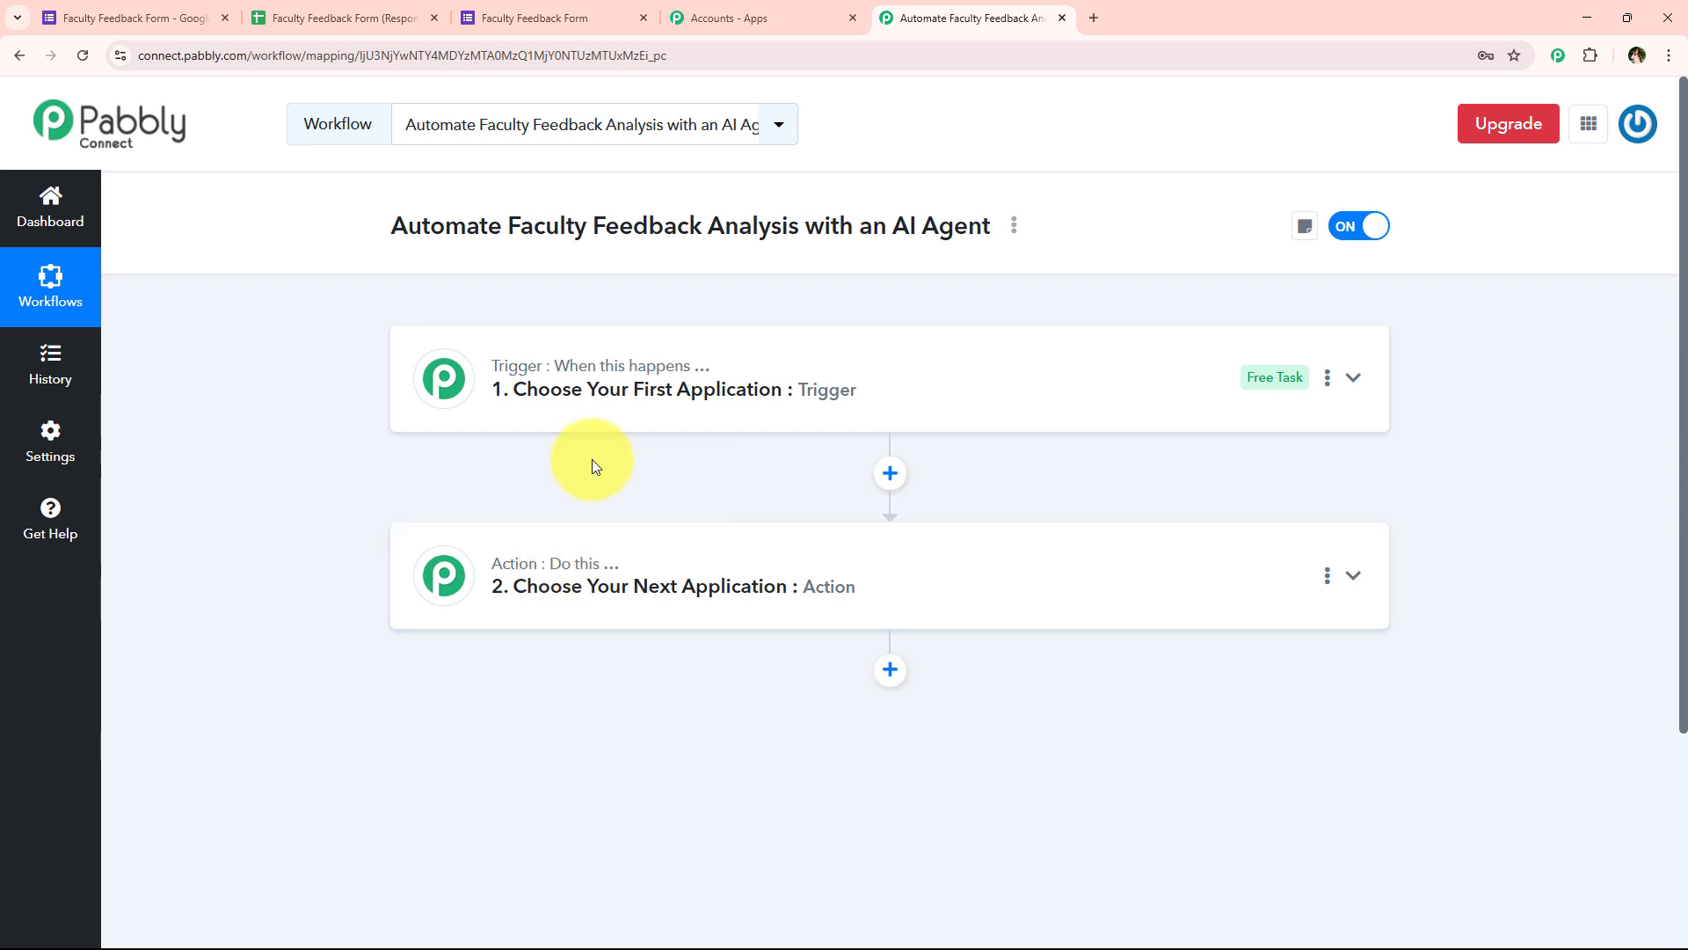
{"action": "left_click", "coordinate": [631, 423]}
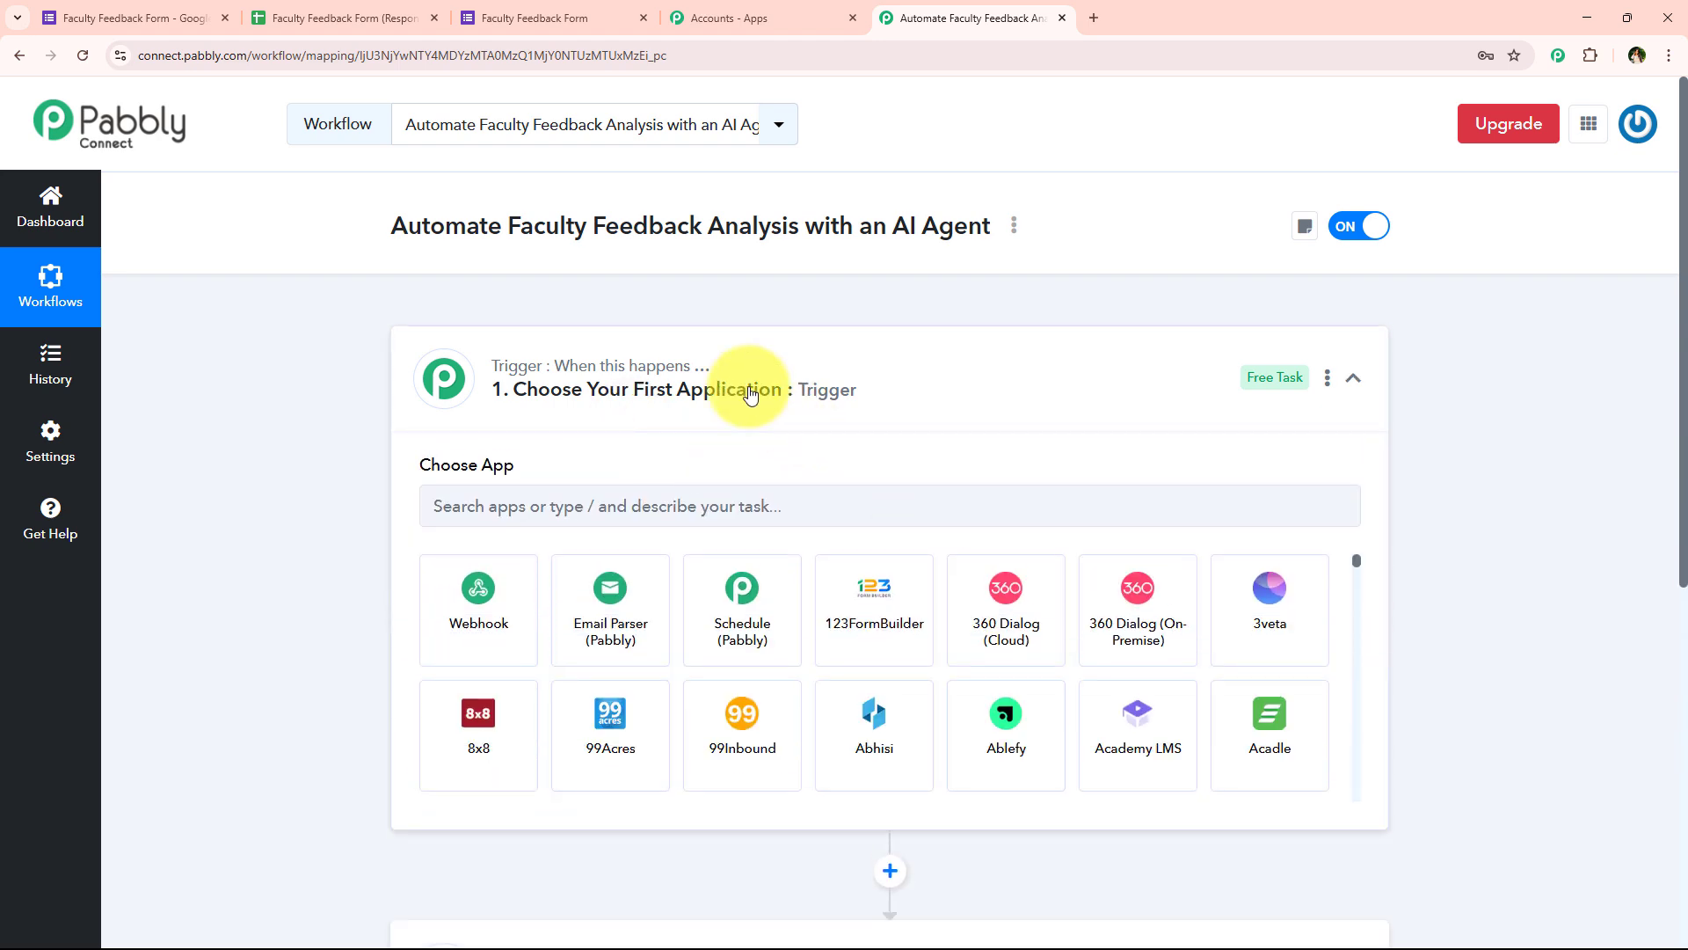
{"action": "left_click", "coordinate": [662, 495]}
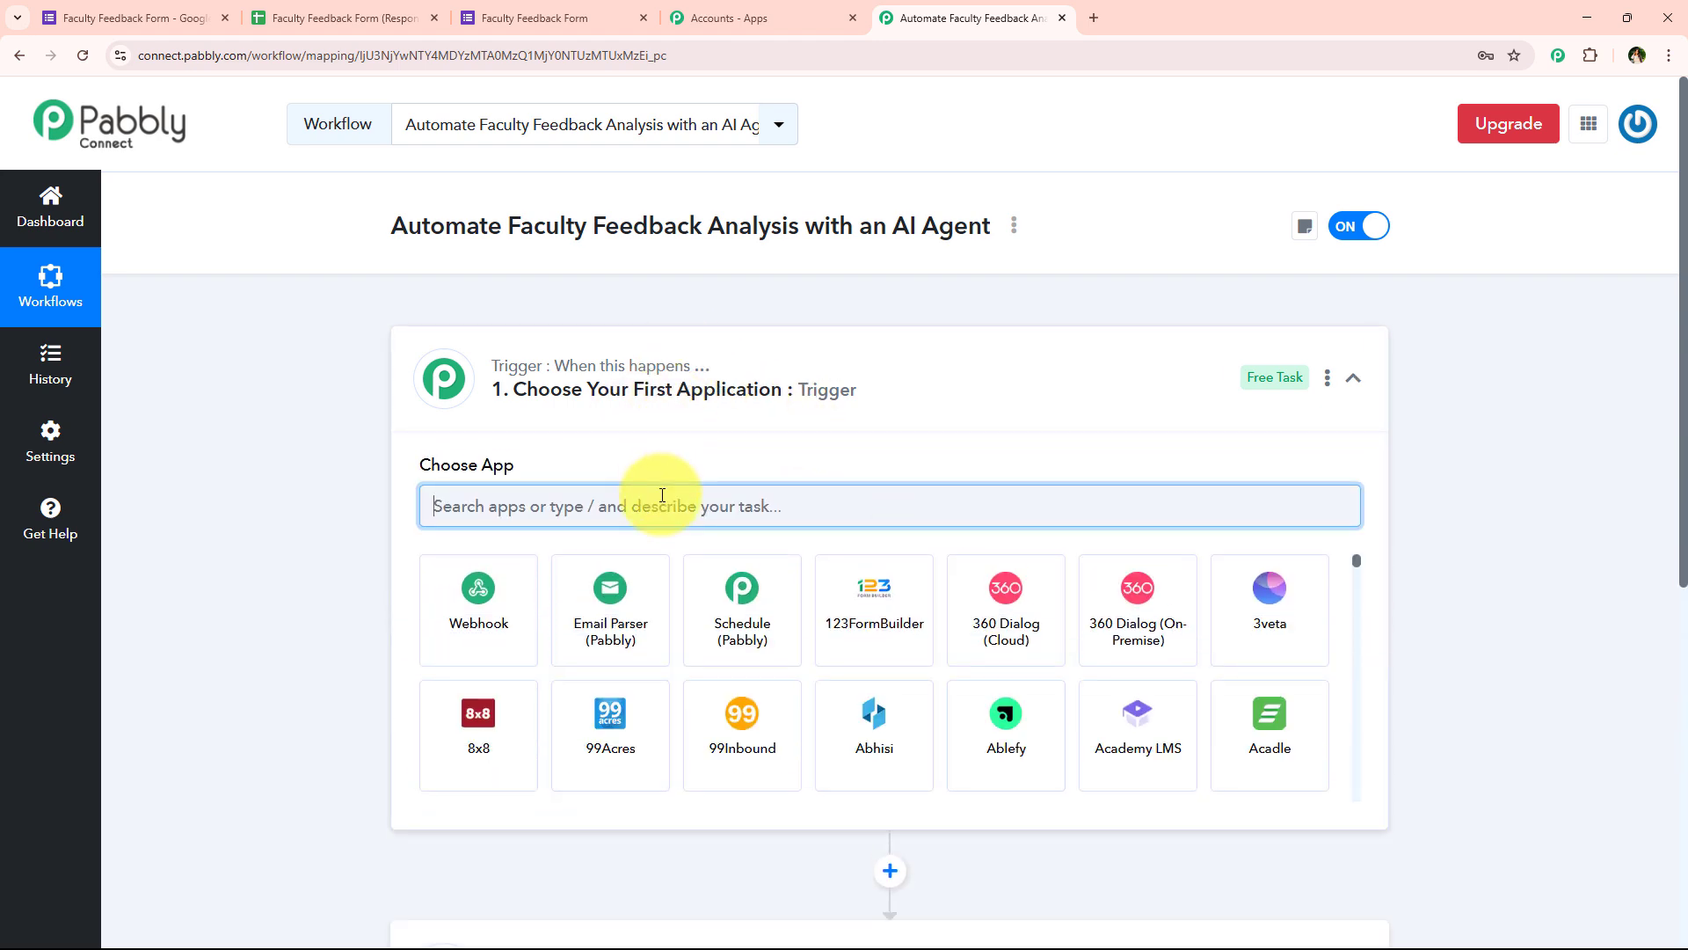
{"action": "type", "text": "F"}
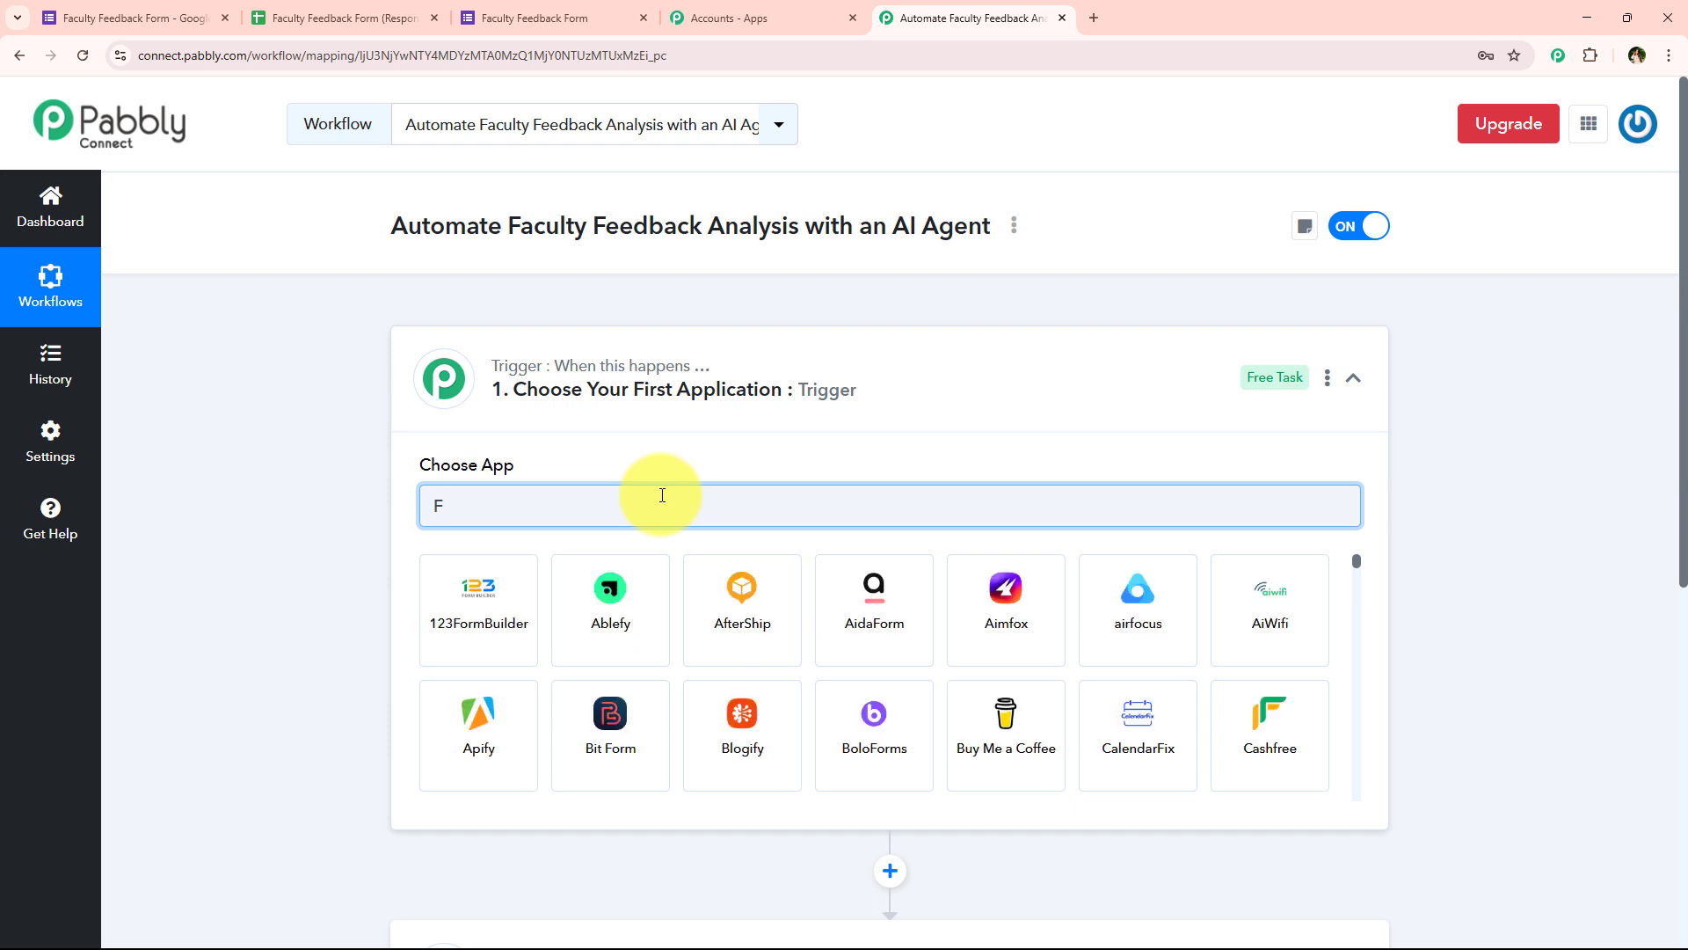
{"action": "type", "text": "orm"}
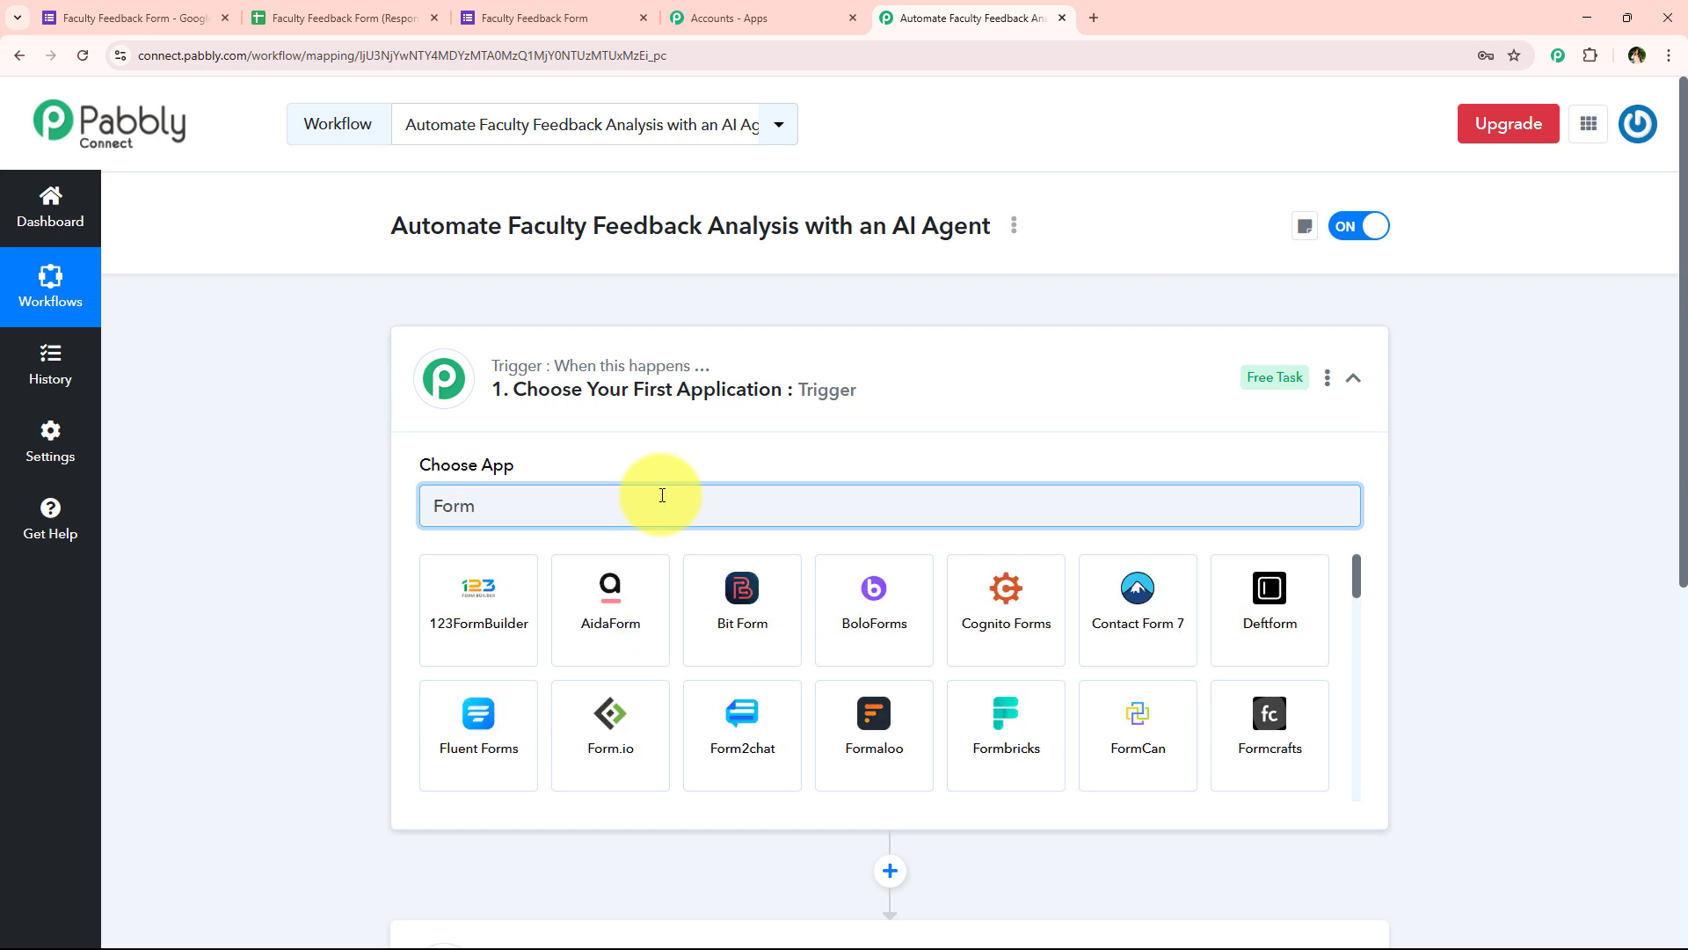
{"action": "type", "text": "s"}
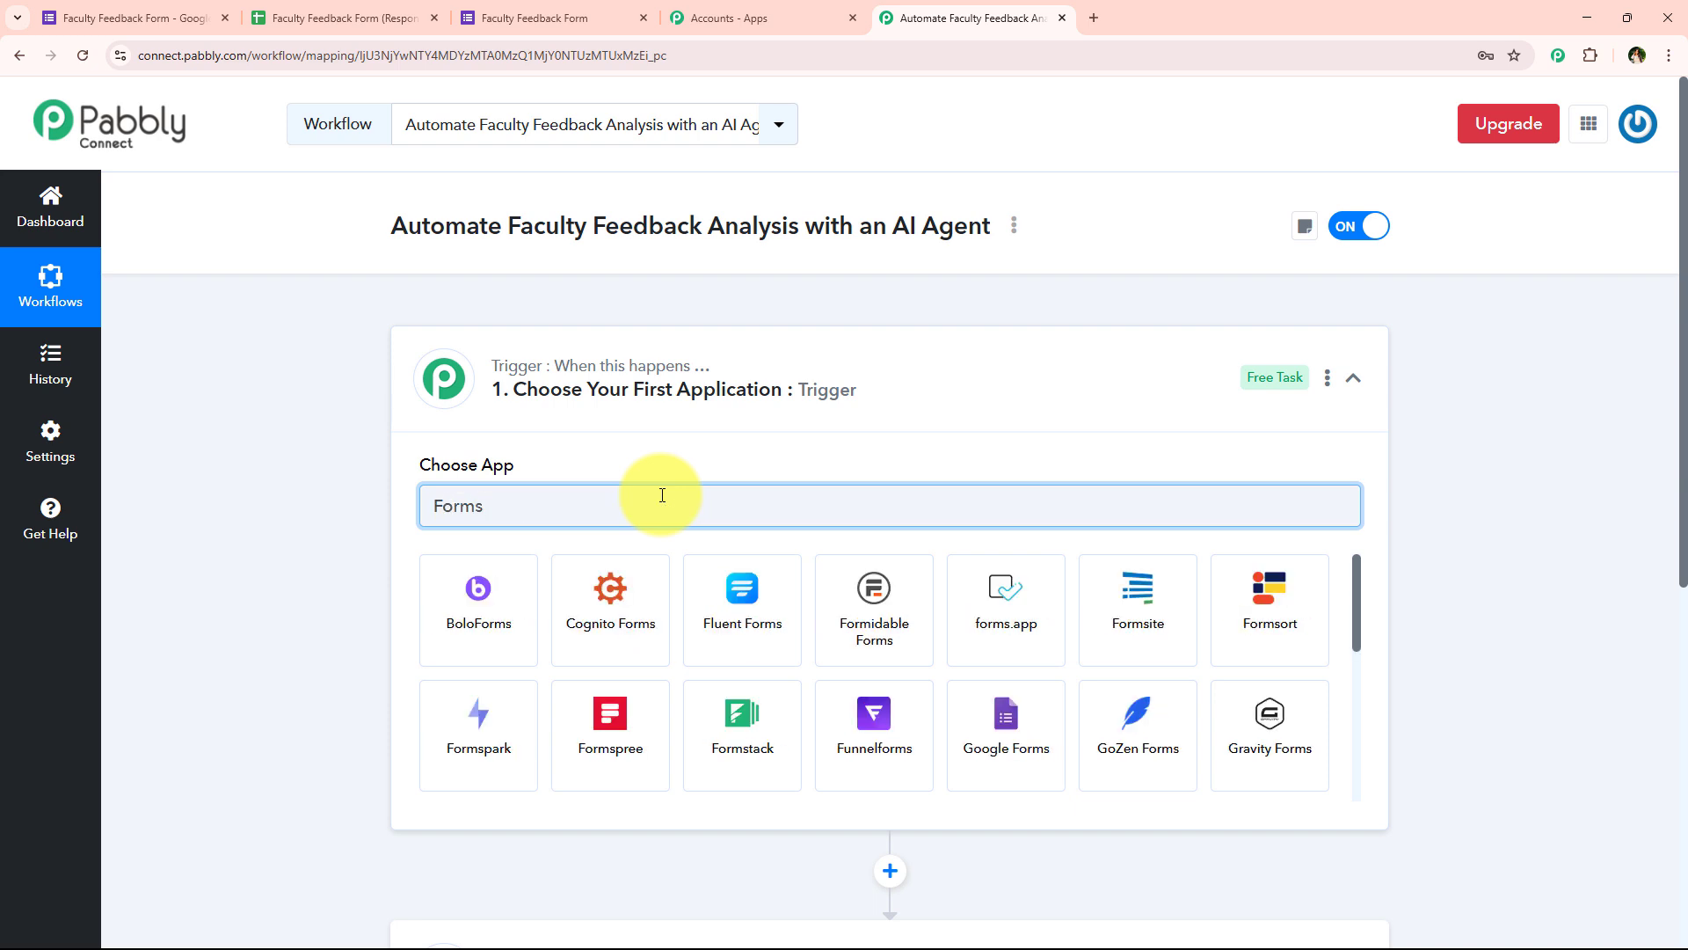
{"action": "double_click", "coordinate": [546, 503]}
{"action": "type", "text": "Google"}
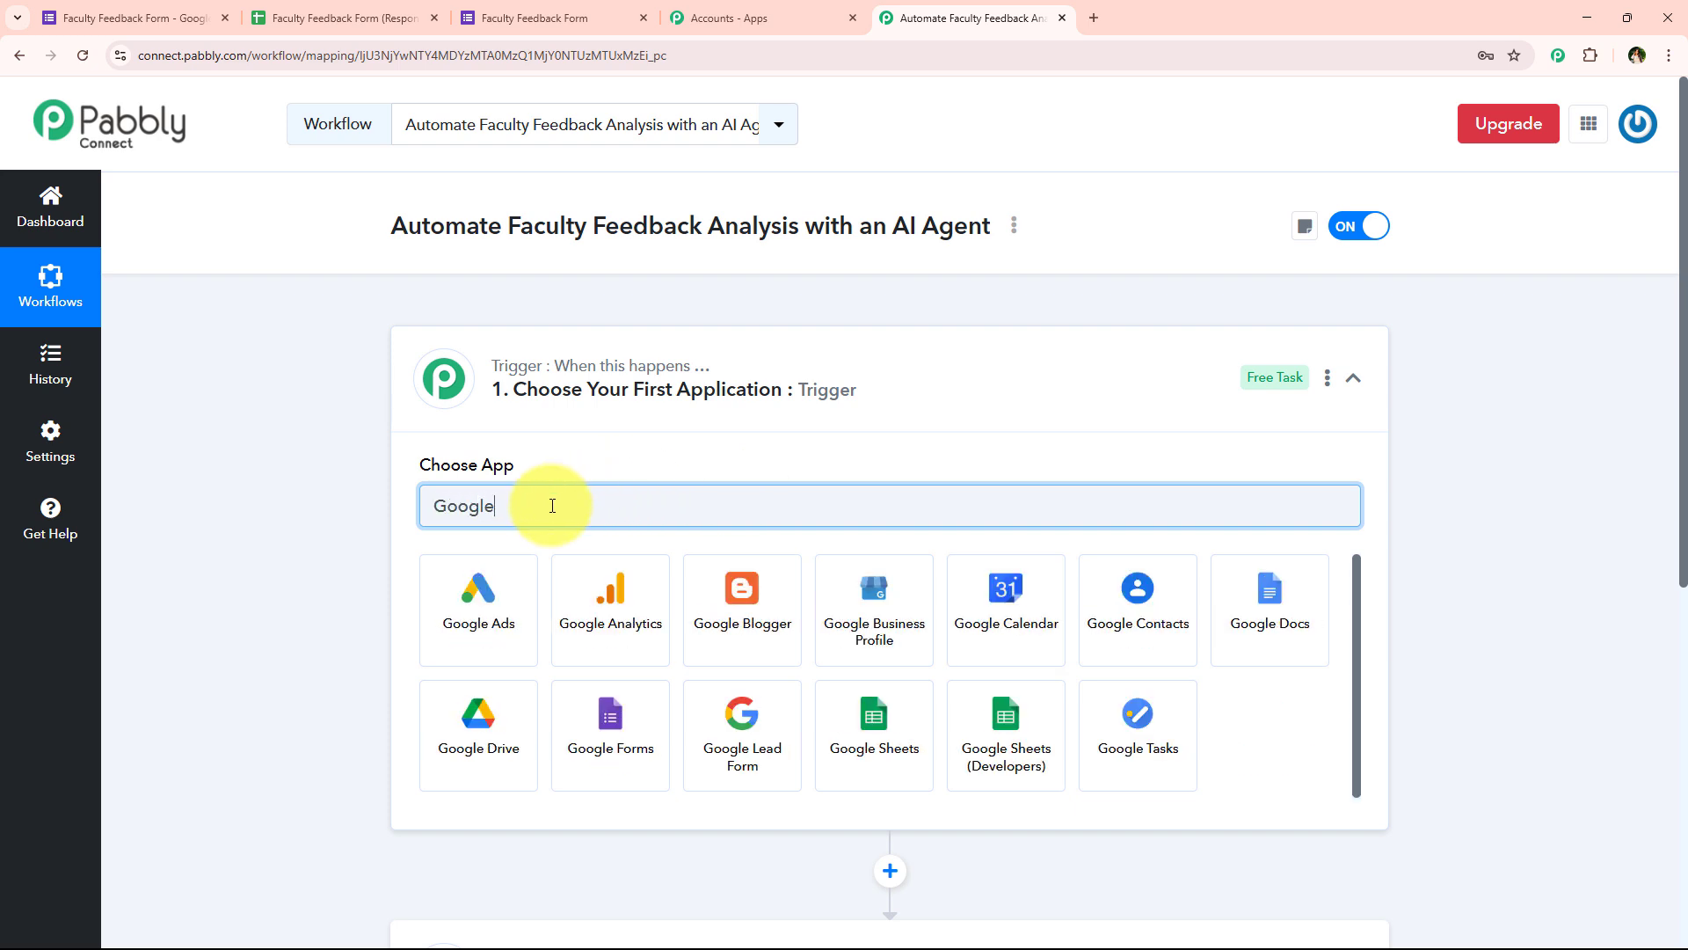
{"action": "type", "text": " F"}
{"action": "left_click", "coordinate": [426, 620]}
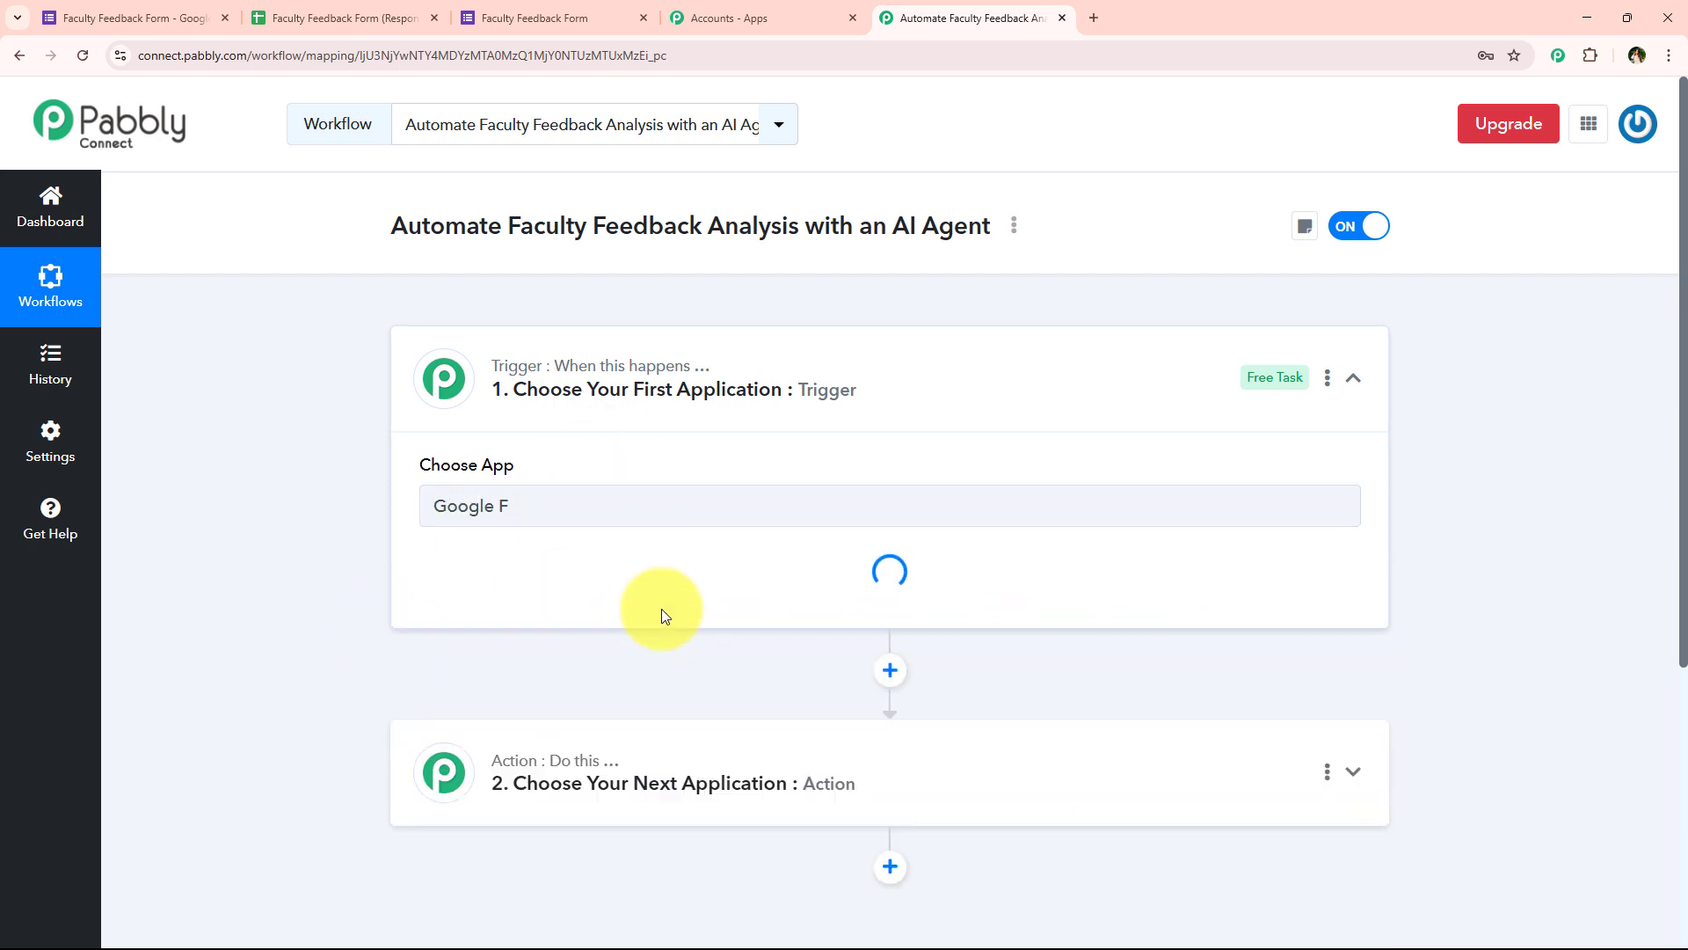
Set the Google Forms trigger event to New Response Received.
{"action": "left_click_drag", "start_coordinate": [415, 558], "coordinate": [530, 561]}
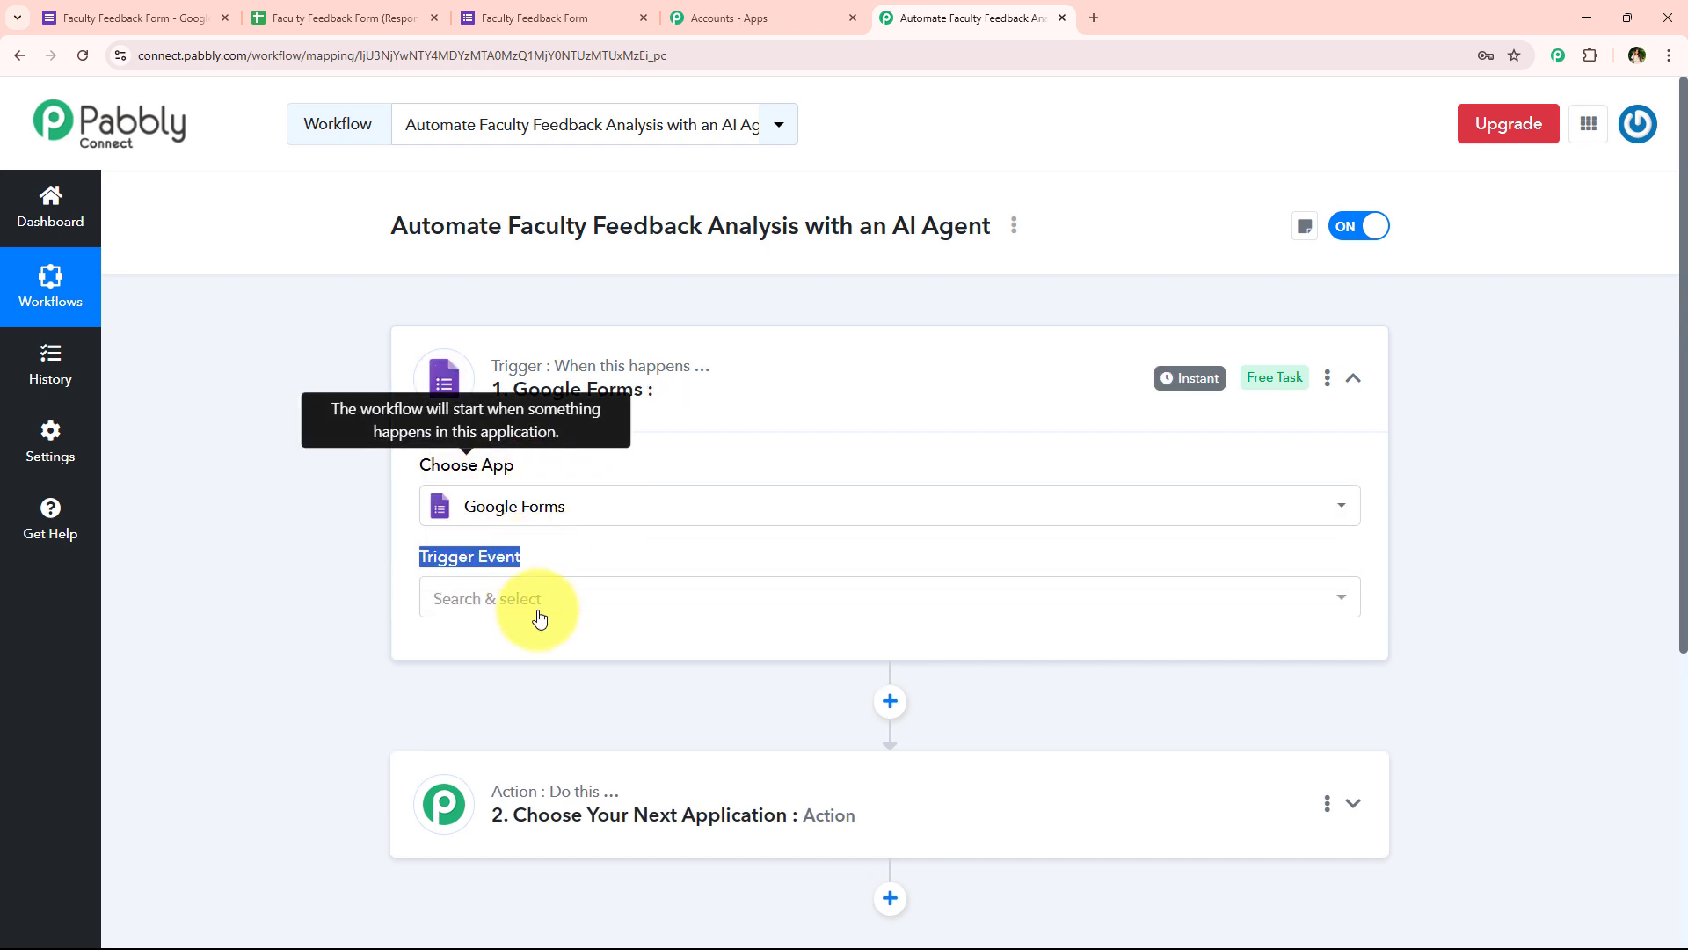
{"action": "left_click", "coordinate": [526, 601]}
{"action": "left_click", "coordinate": [526, 606]}
{"action": "left_click", "coordinate": [493, 602]}
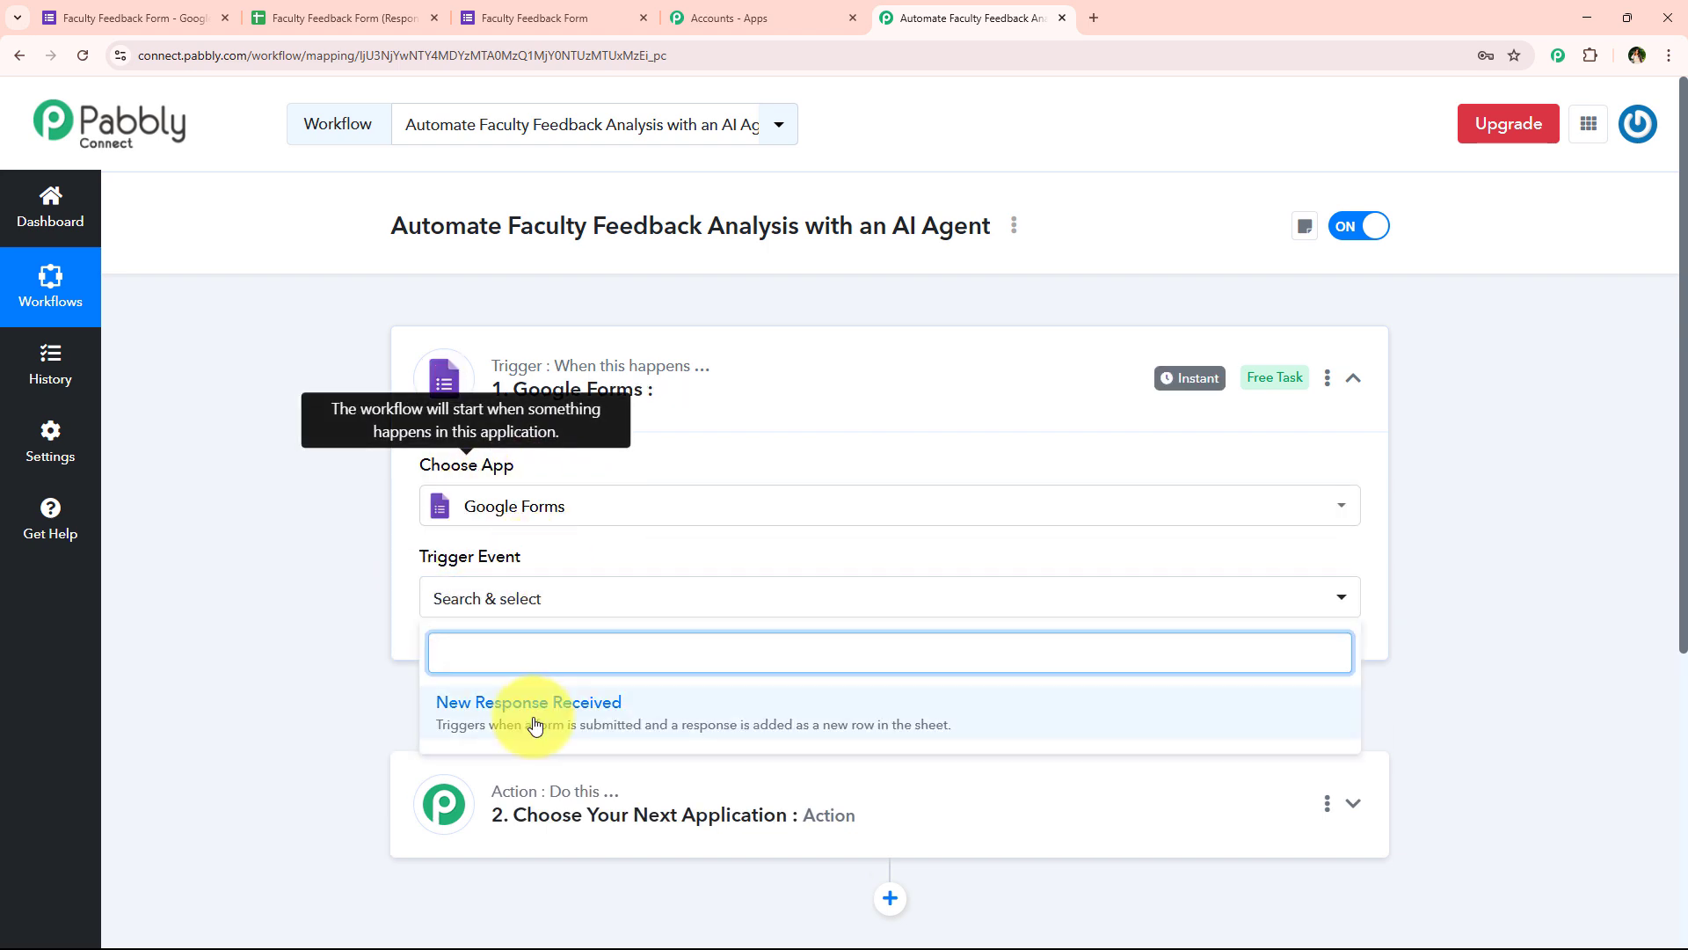
{"action": "left_click", "coordinate": [538, 714]}
Copy the webhook URL provided for the Google Forms trigger.
{"action": "scroll", "coordinate": [429, 552], "scroll_direction": "down", "scroll_amount": 5}
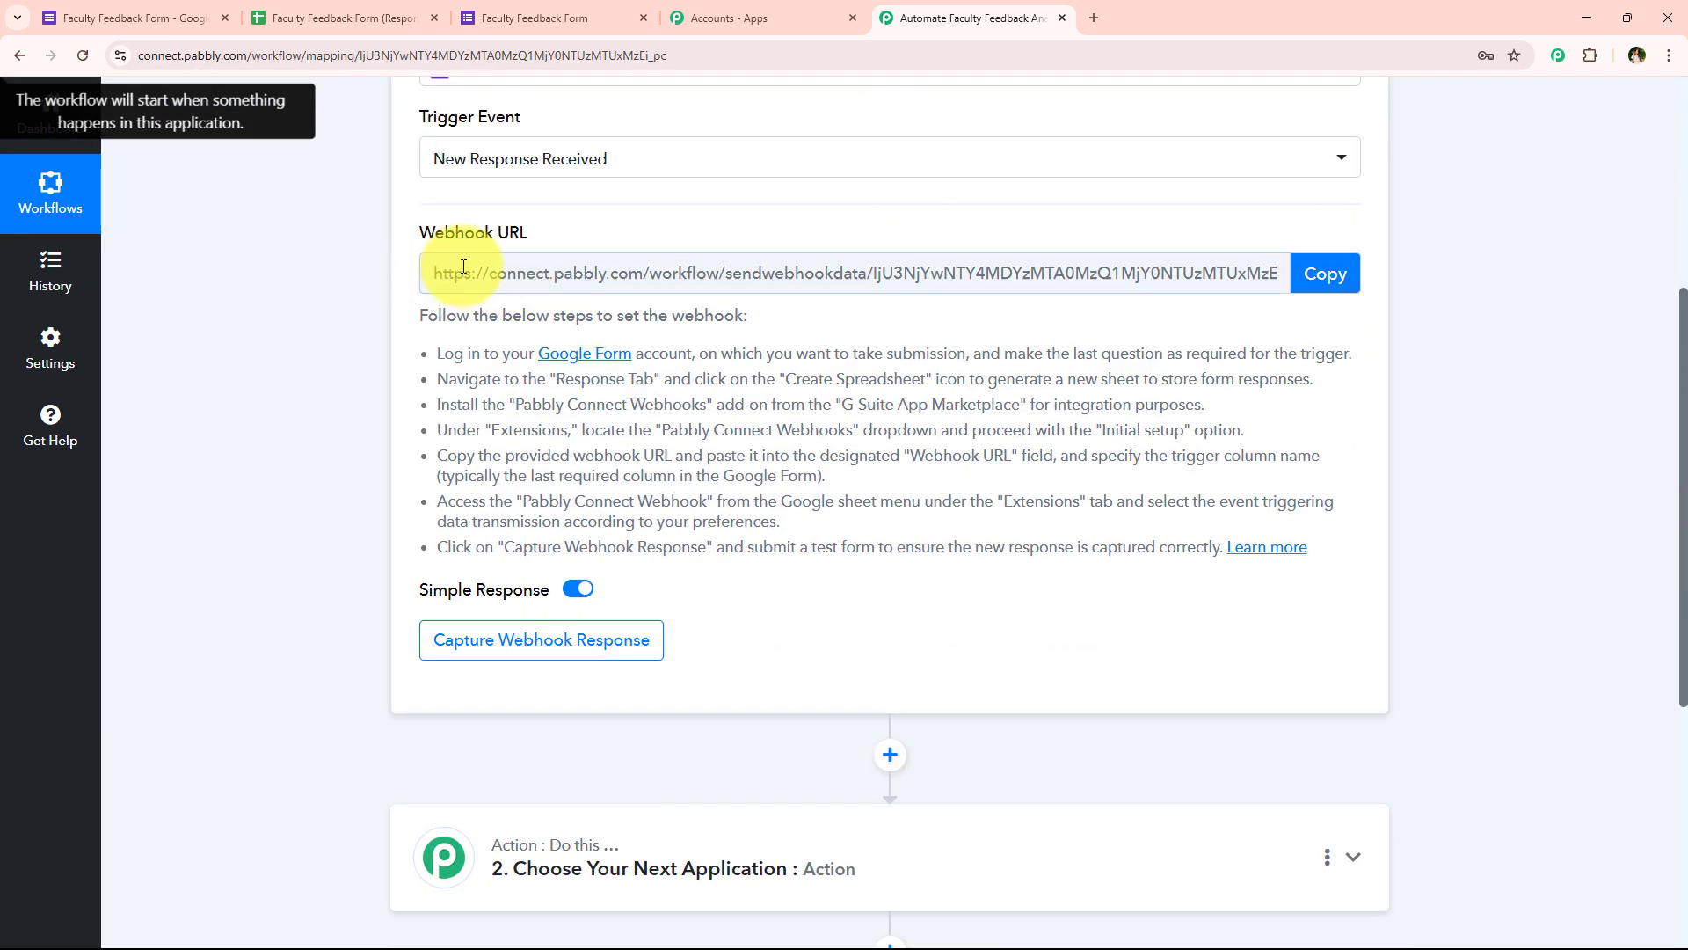
{"action": "left_click_drag", "start_coordinate": [438, 272], "coordinate": [1269, 257]}
{"action": "left_click", "coordinate": [393, 366]}
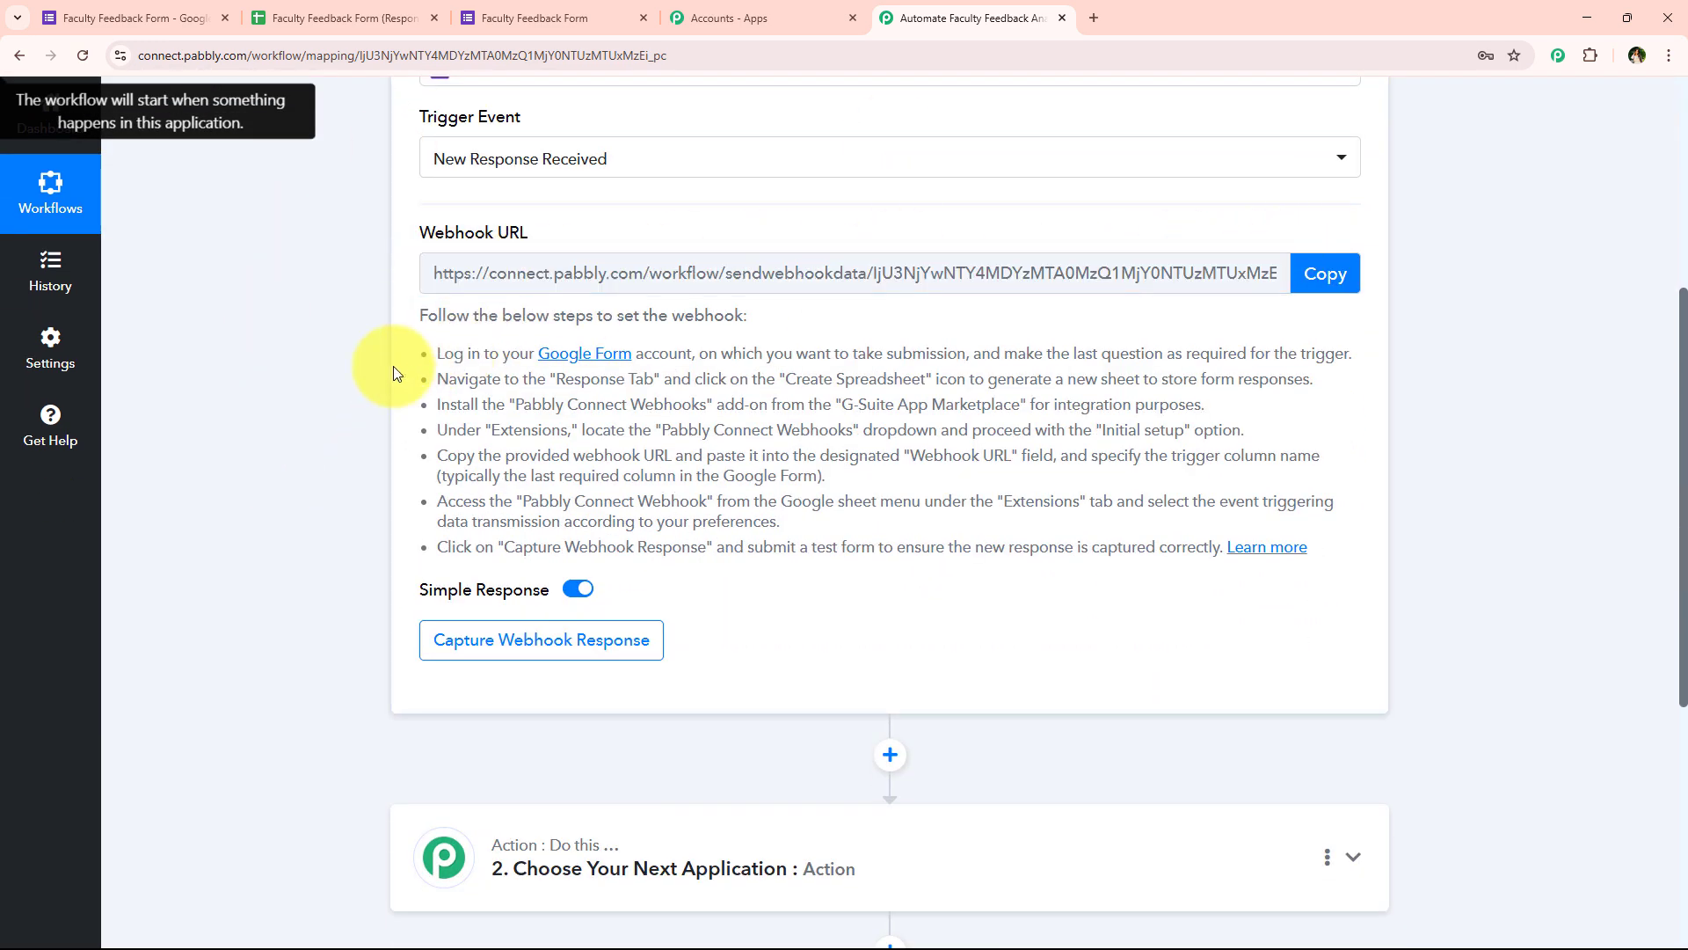
{"action": "scroll", "coordinate": [358, 364], "scroll_direction": "up", "scroll_amount": 4}
{"action": "scroll", "coordinate": [451, 456], "scroll_direction": "down", "scroll_amount": 4}
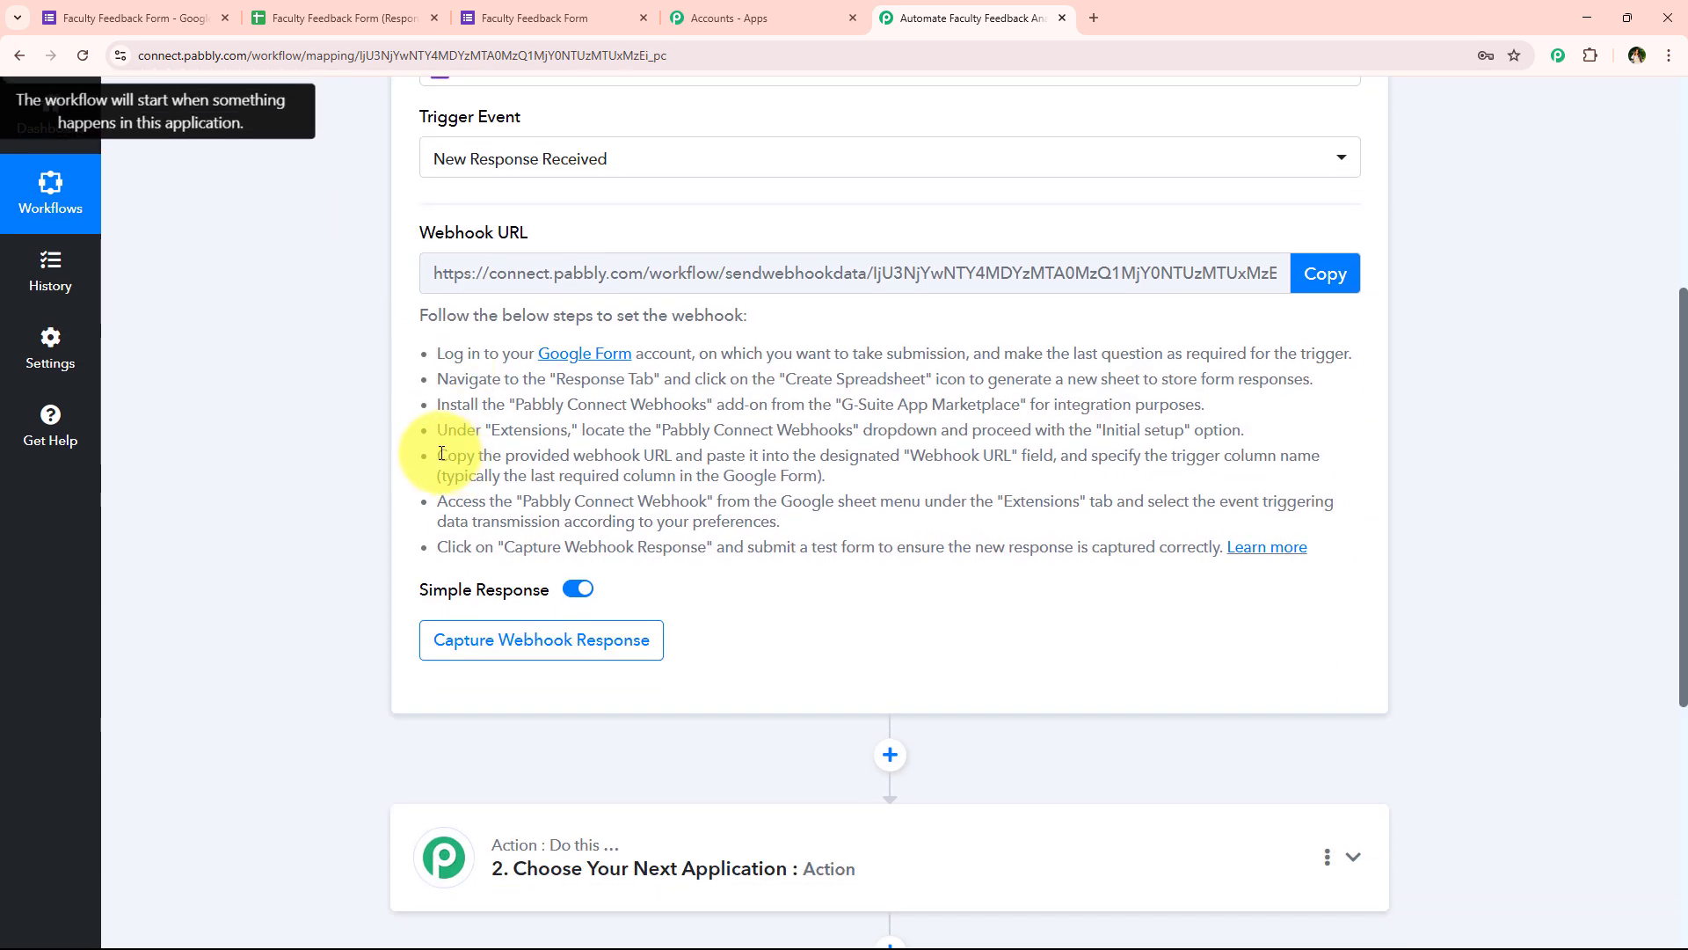
{"action": "left_click", "coordinate": [1338, 296]}
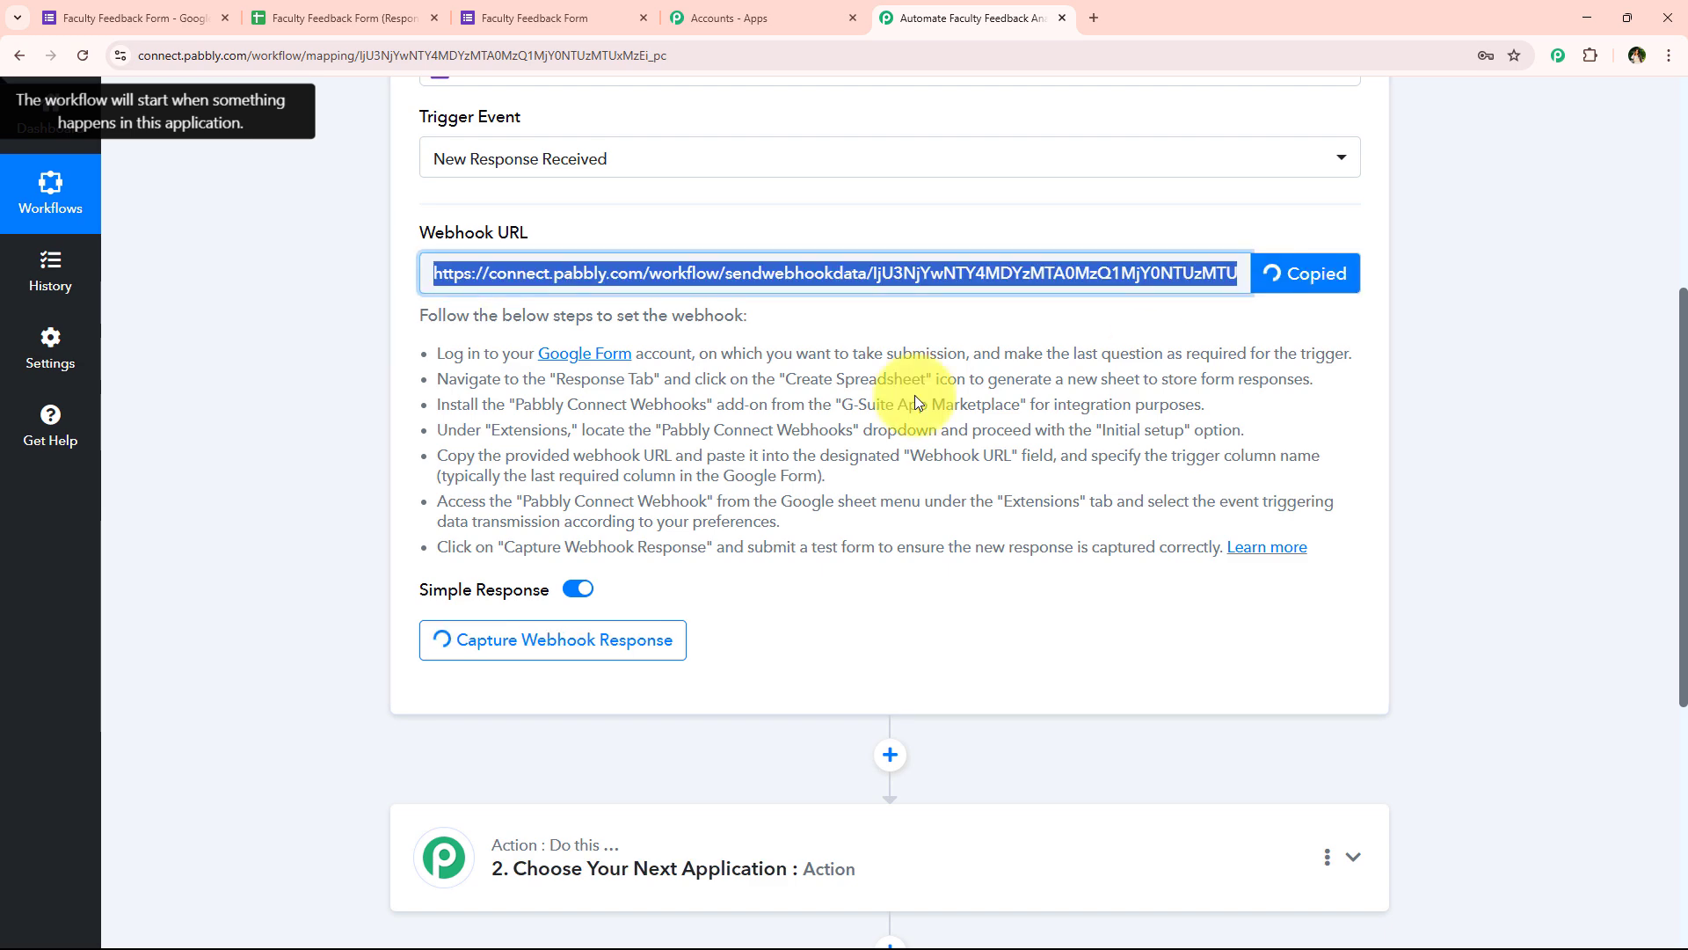
Read the webhook setup instructions for the Google Forms trigger, starting with the form login and required last question.
{"action": "left_click_drag", "start_coordinate": [437, 351], "coordinate": [1106, 533]}
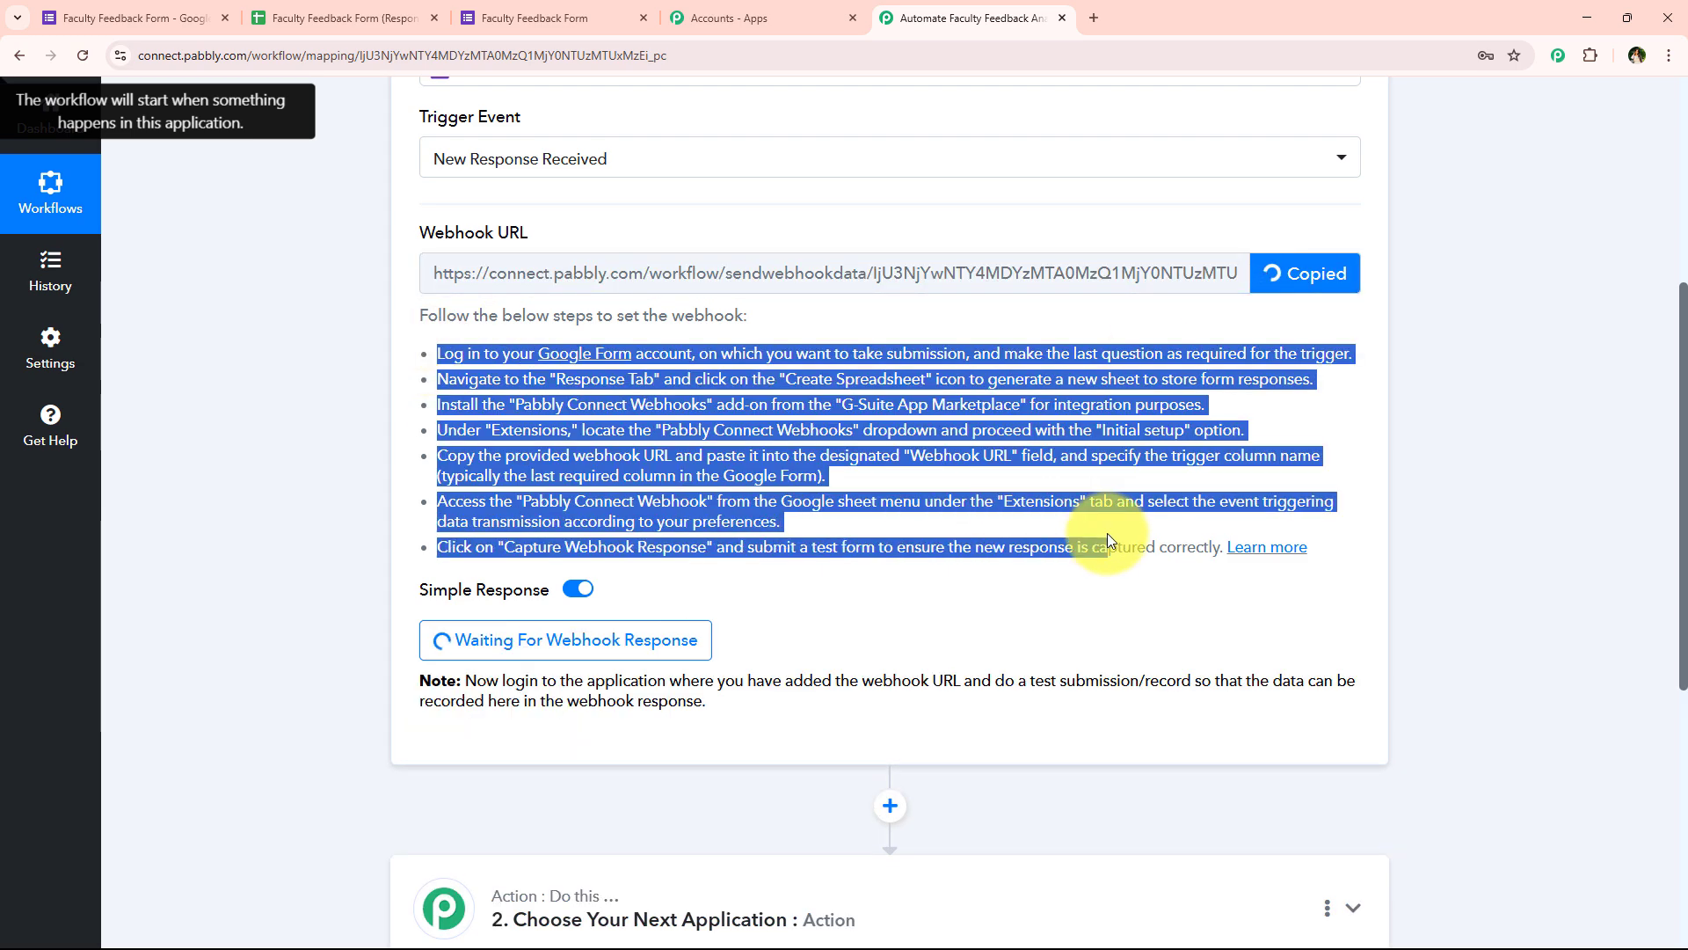
{"action": "left_click", "coordinate": [896, 510]}
{"action": "left_click_drag", "start_coordinate": [435, 355], "coordinate": [972, 355]}
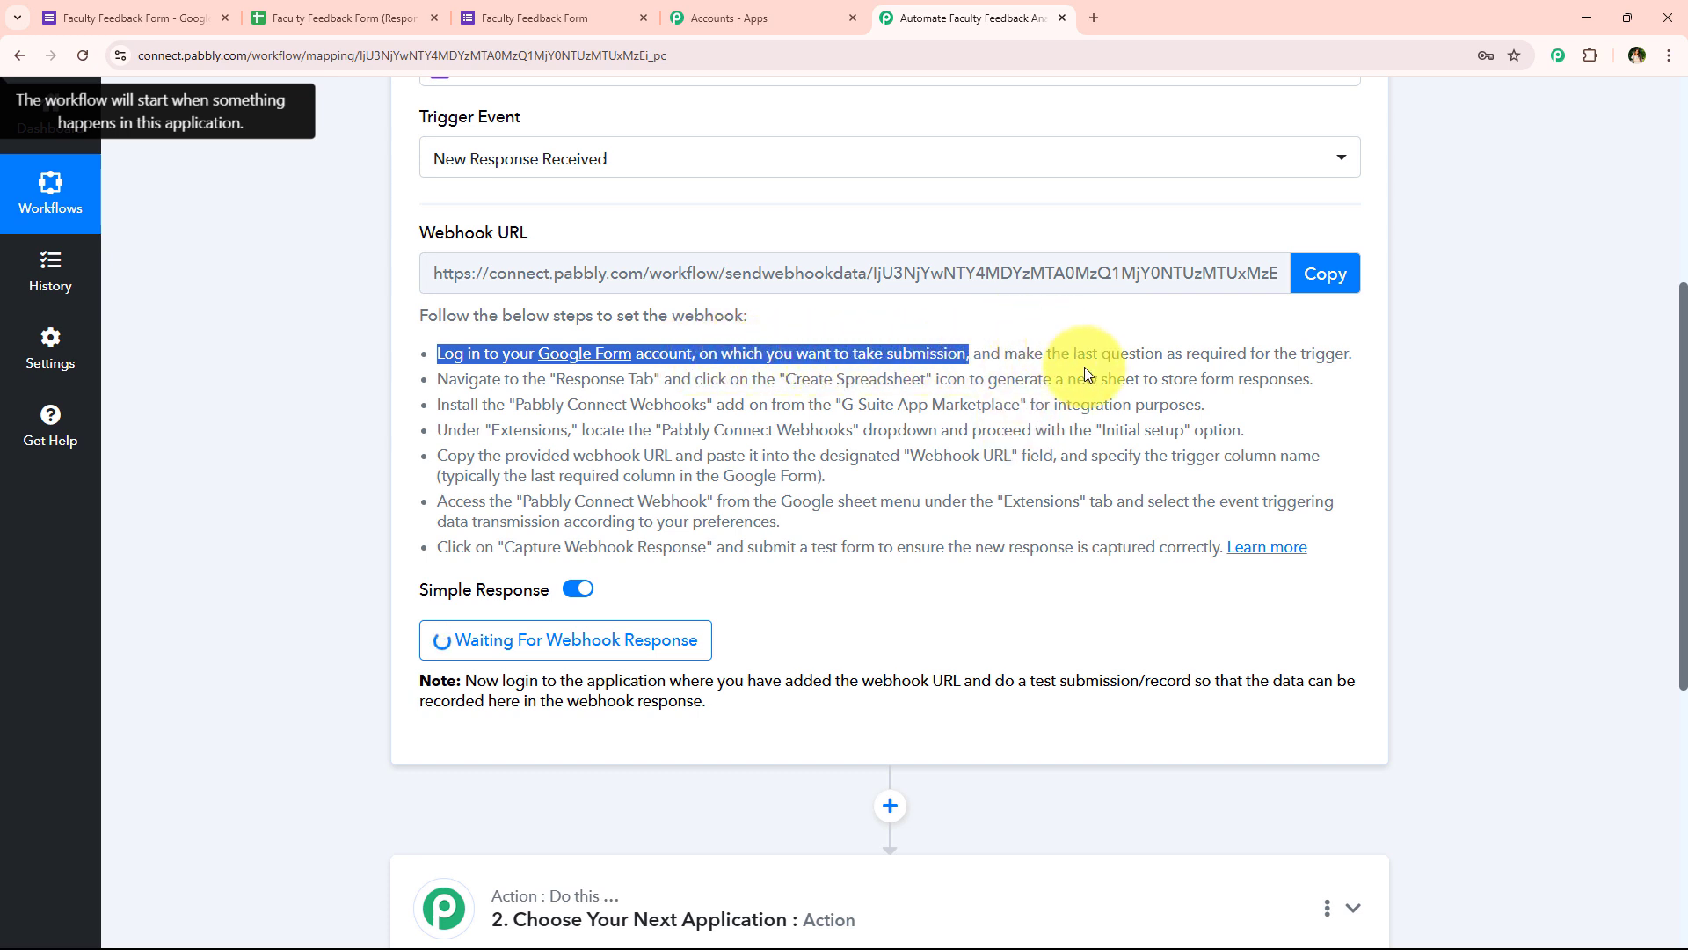
{"action": "left_click", "coordinate": [738, 461]}
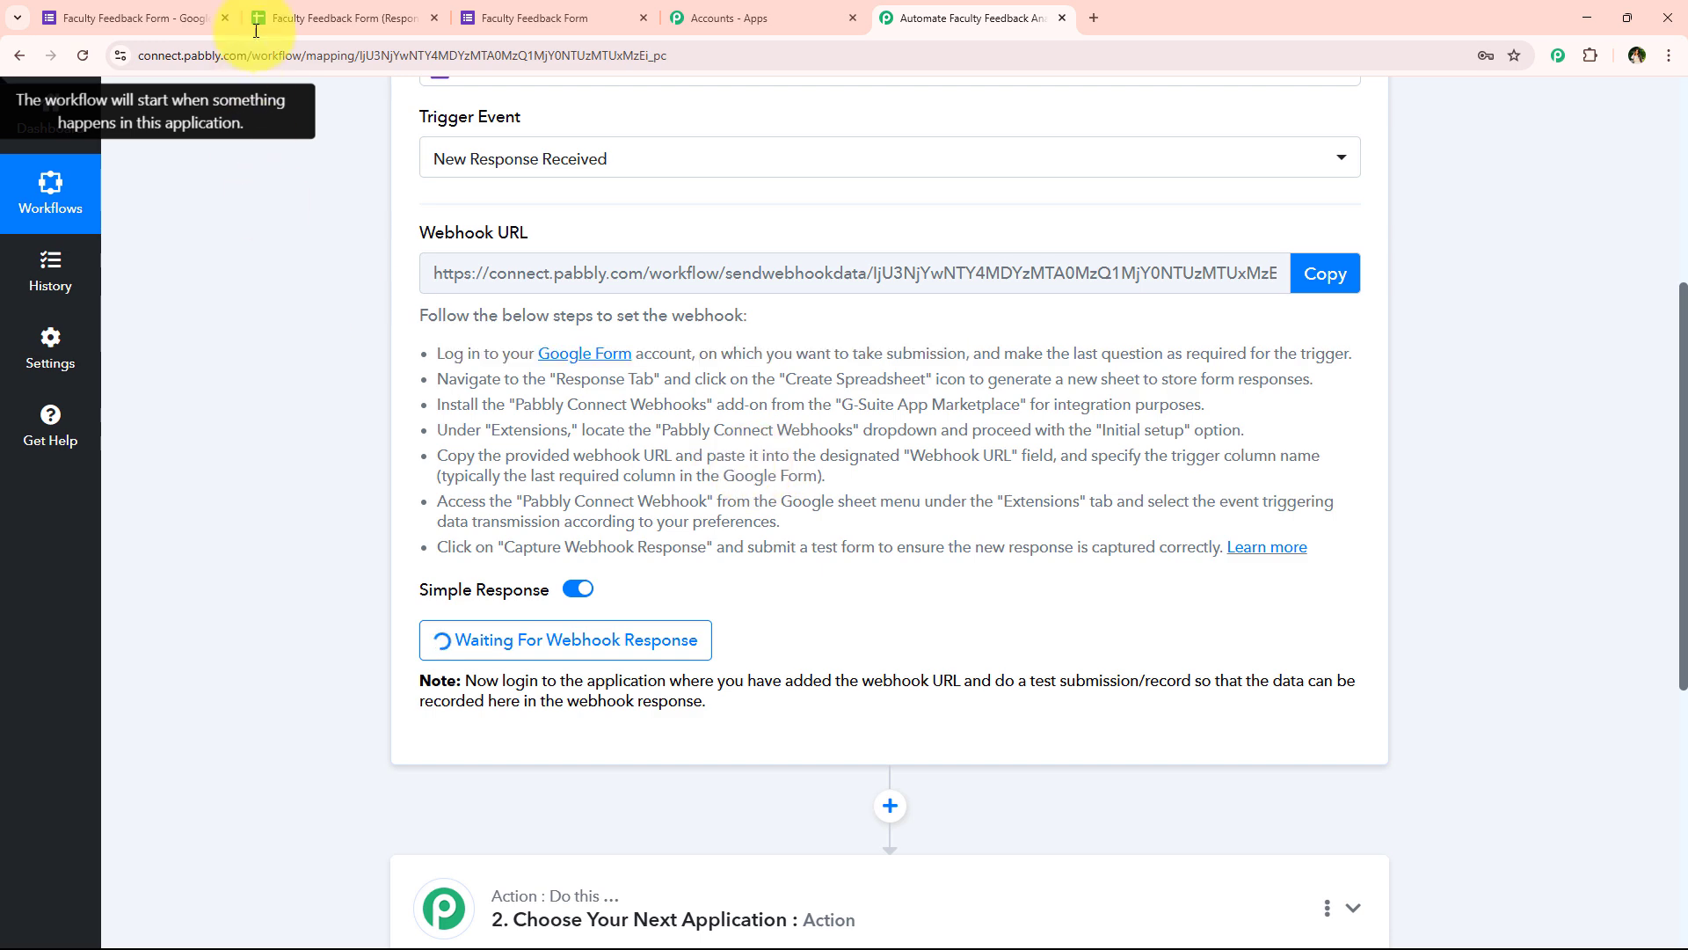
Switch to the Faculty Feedback Form editor, save its published options, and show the form's questions.
{"action": "left_click", "coordinate": [150, 19]}
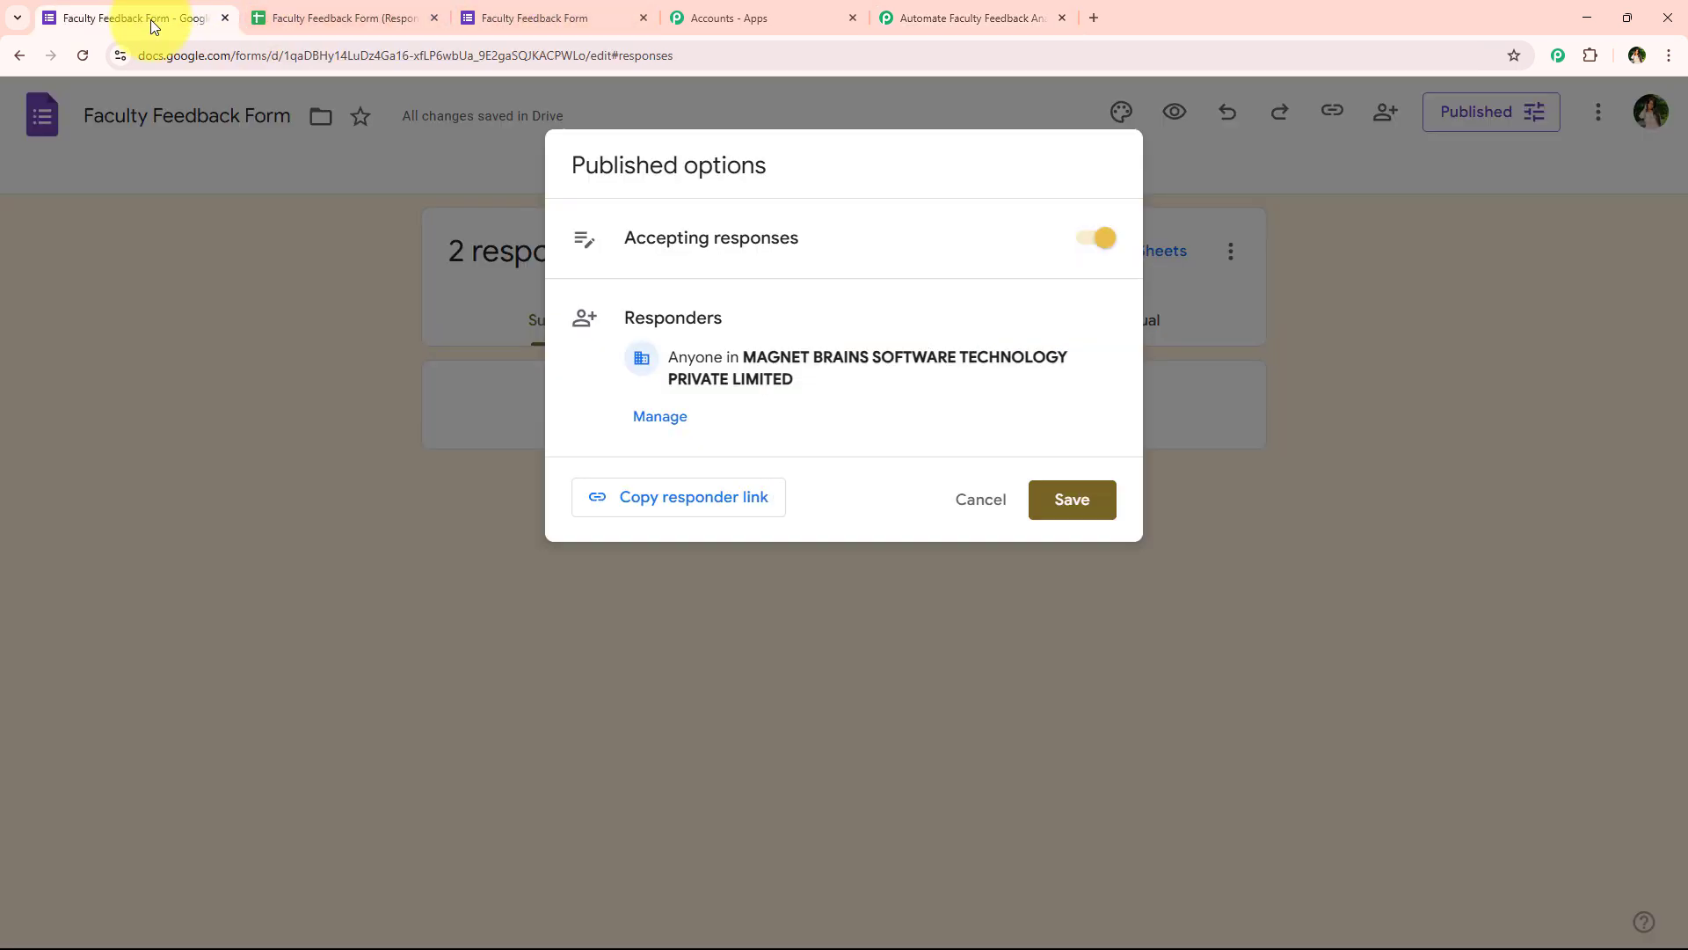
{"action": "left_click", "coordinate": [1074, 515]}
{"action": "left_click", "coordinate": [706, 180]}
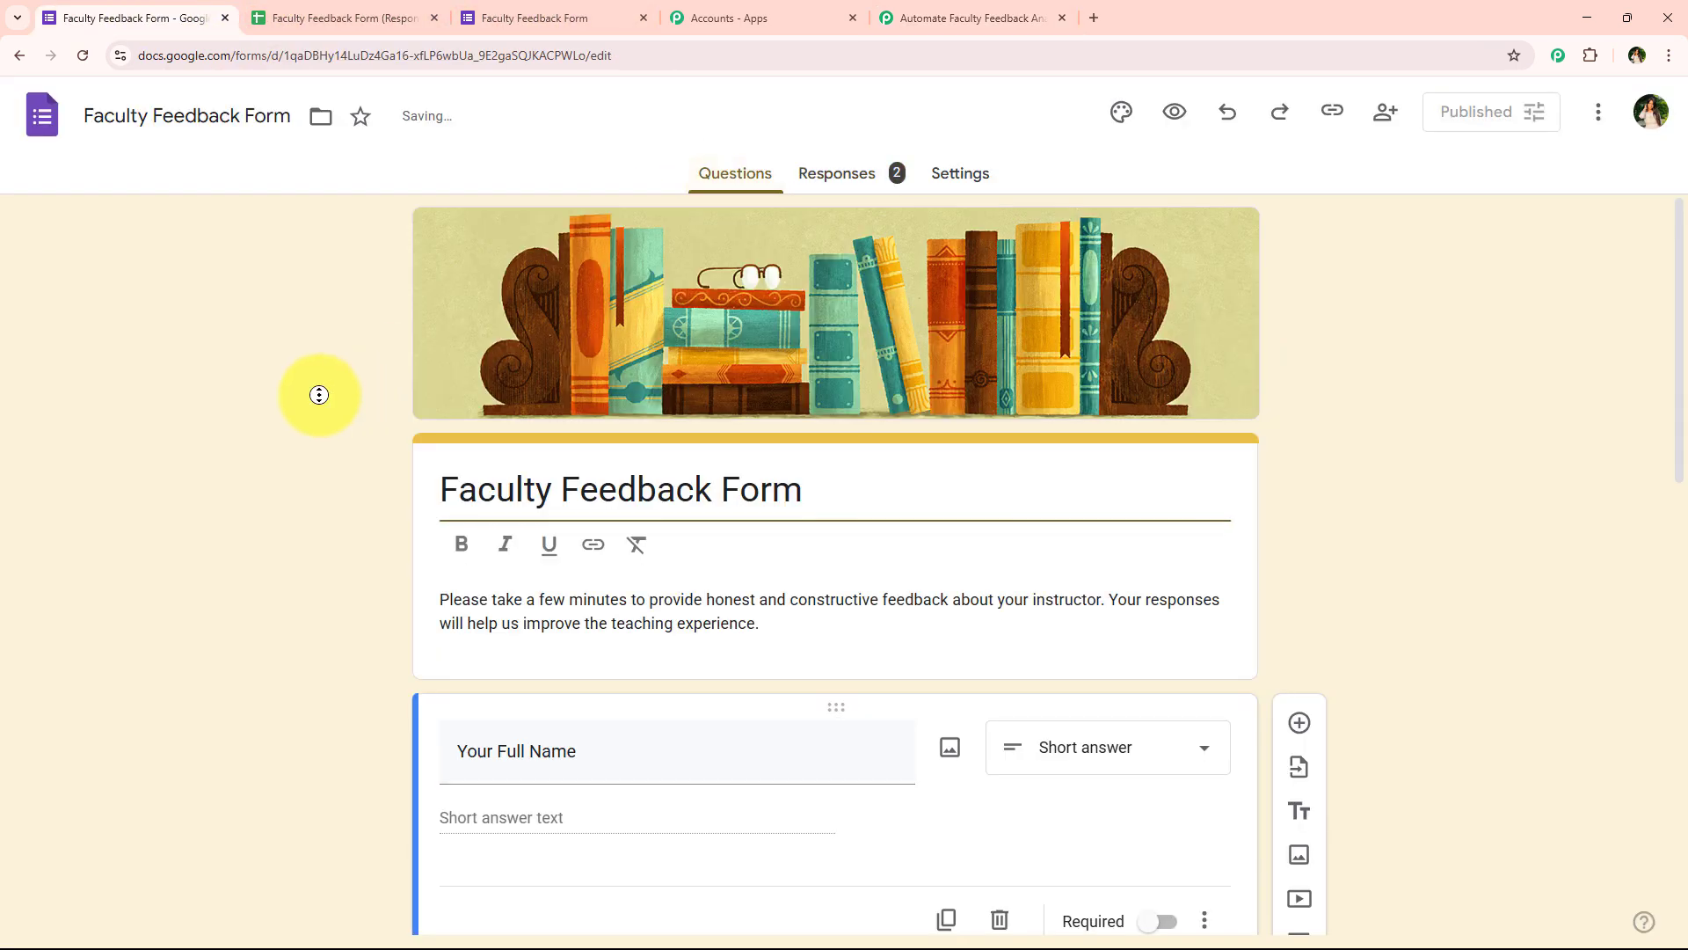
Open the form's last question, "Any additional comments or suggestions?", and check its Required setting.
{"action": "scroll", "coordinate": [320, 527], "scroll_direction": "down", "scroll_amount": 10}
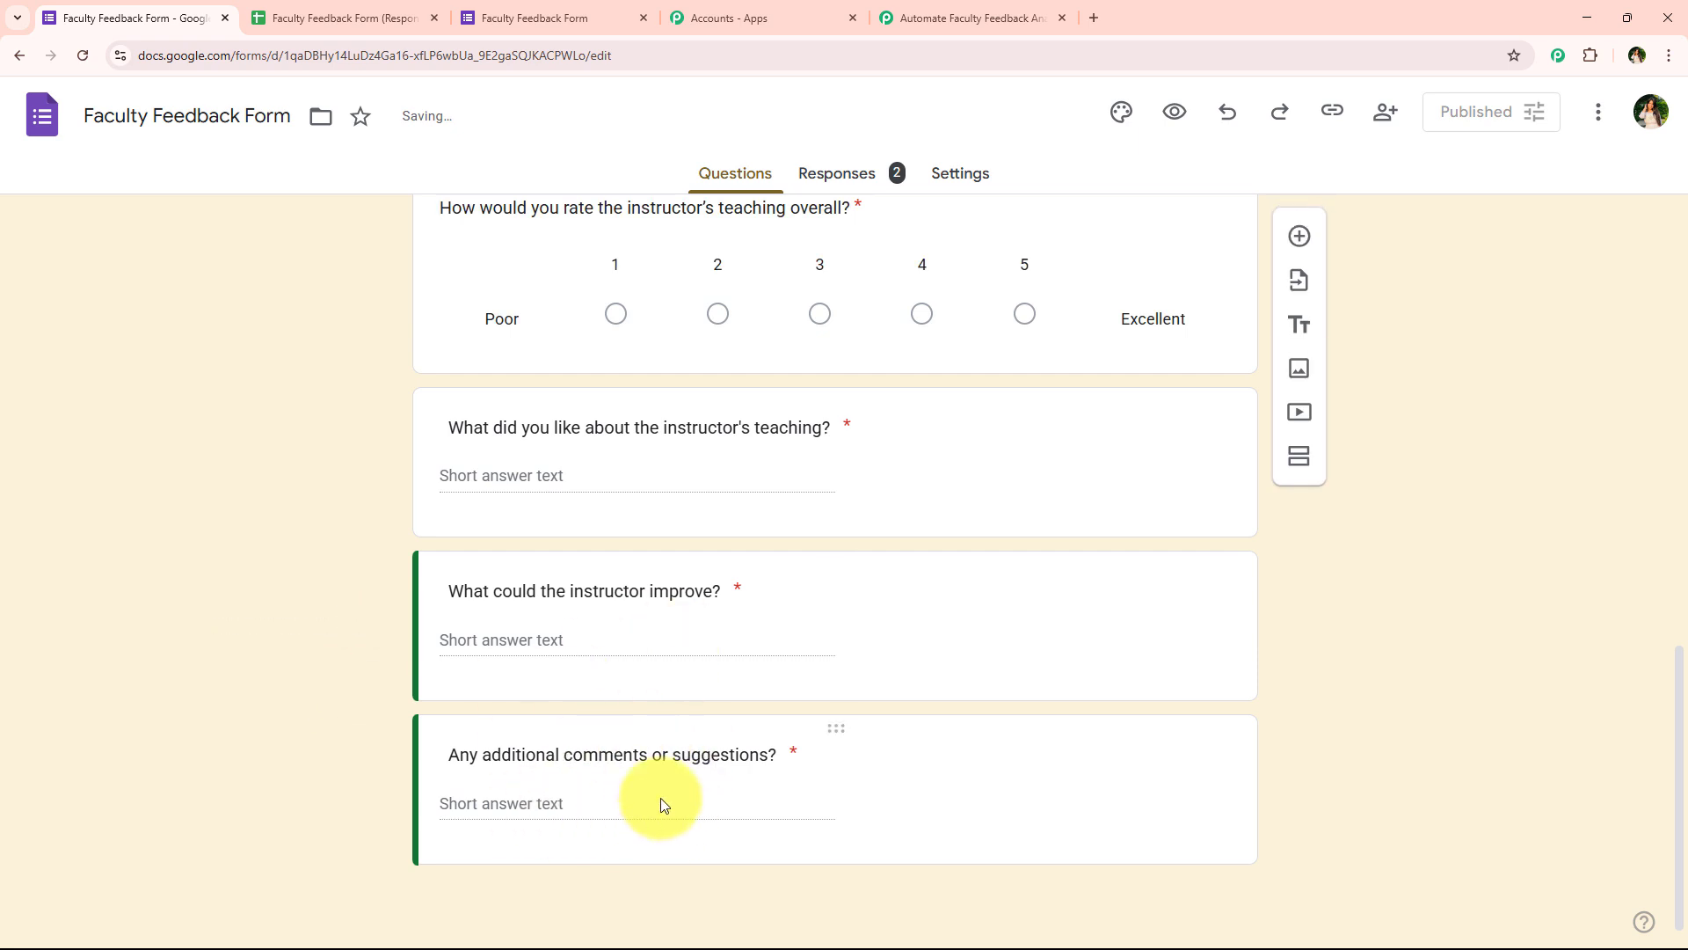
{"action": "left_click", "coordinate": [769, 751]}
{"action": "scroll", "coordinate": [1029, 791], "scroll_direction": "down", "scroll_amount": 2}
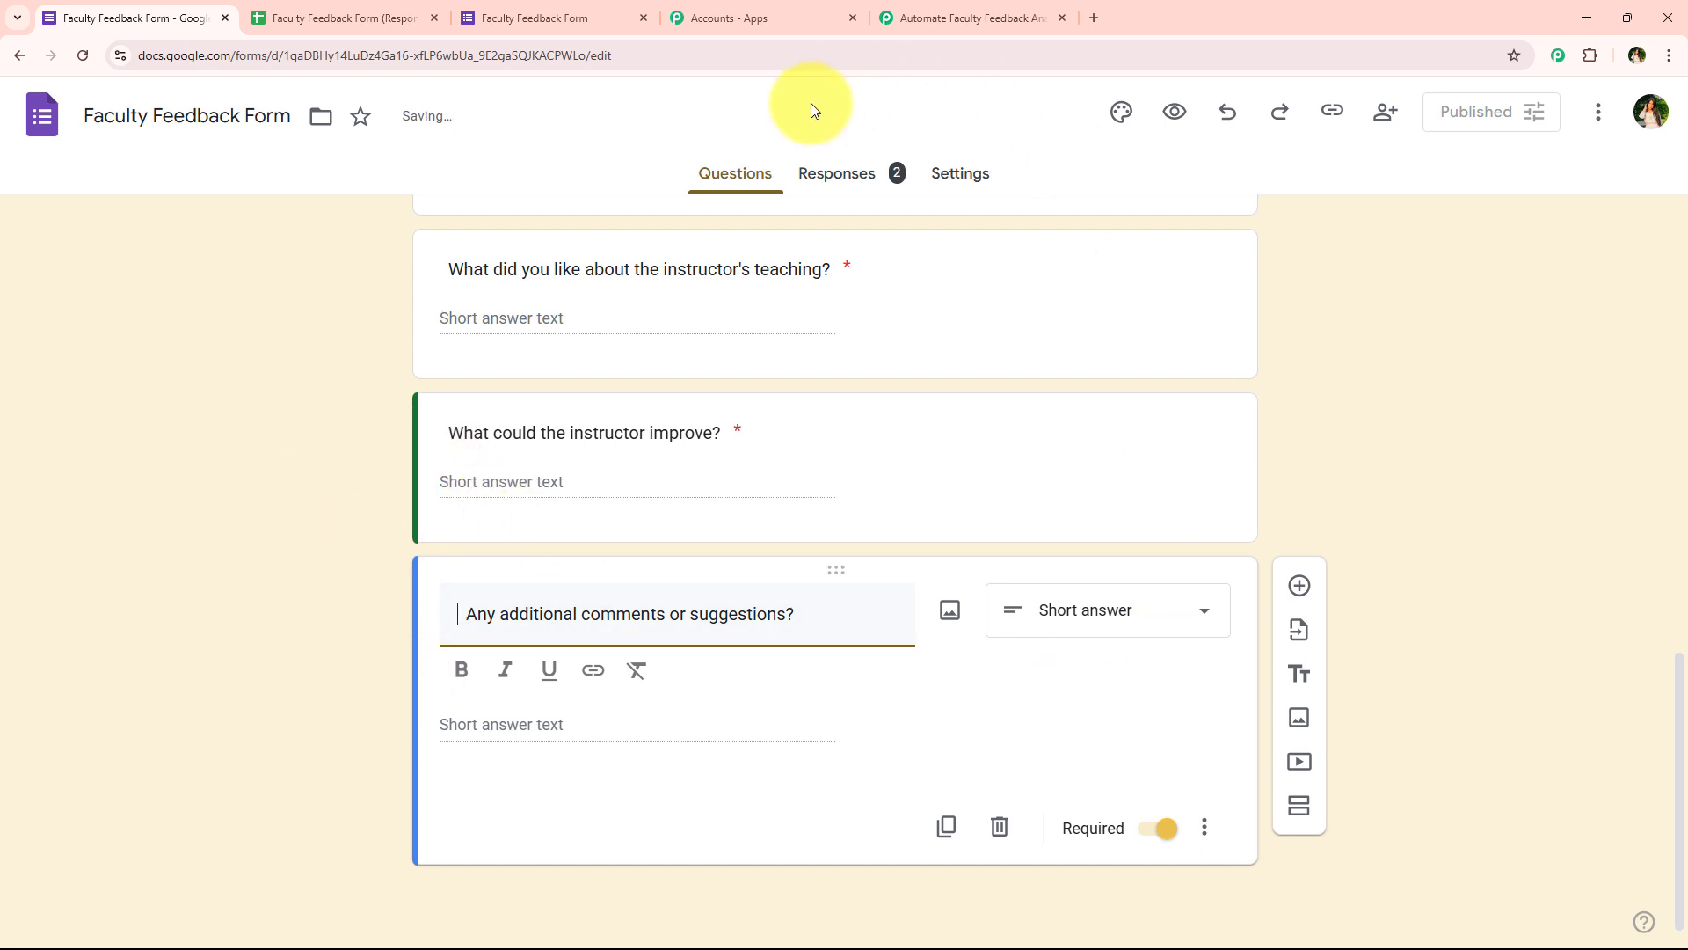
Show the Faculty Feedback Form's responses and view them in the linked response spreadsheet.
{"action": "left_click", "coordinate": [821, 175]}
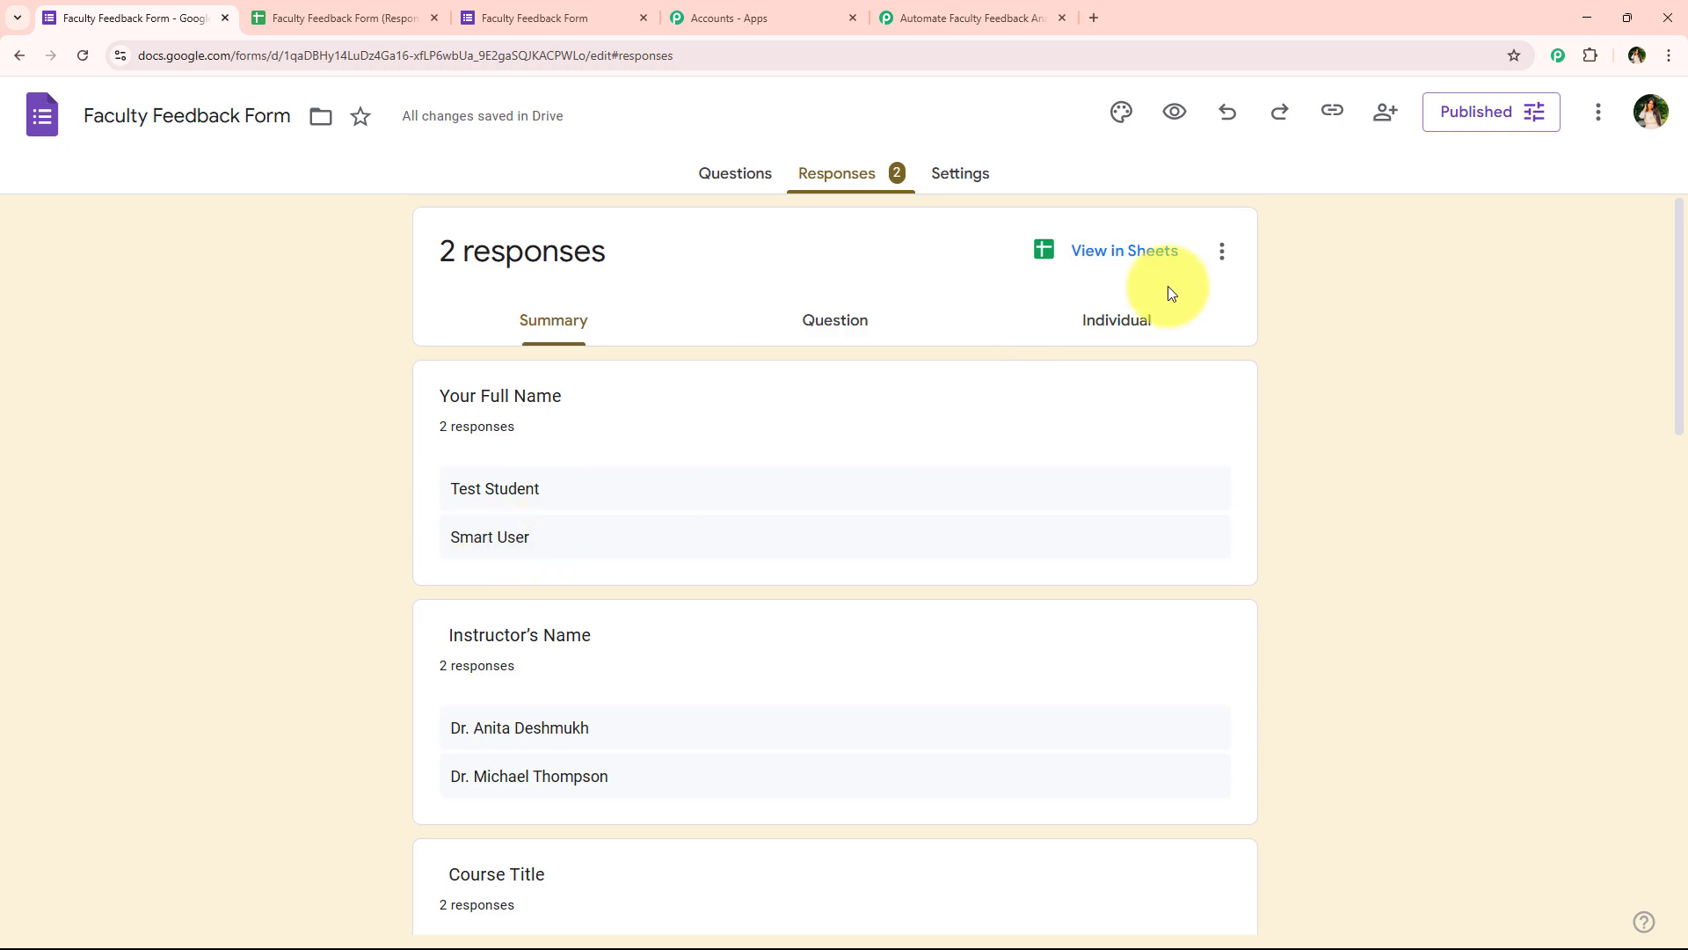
{"action": "left_click", "coordinate": [1129, 255]}
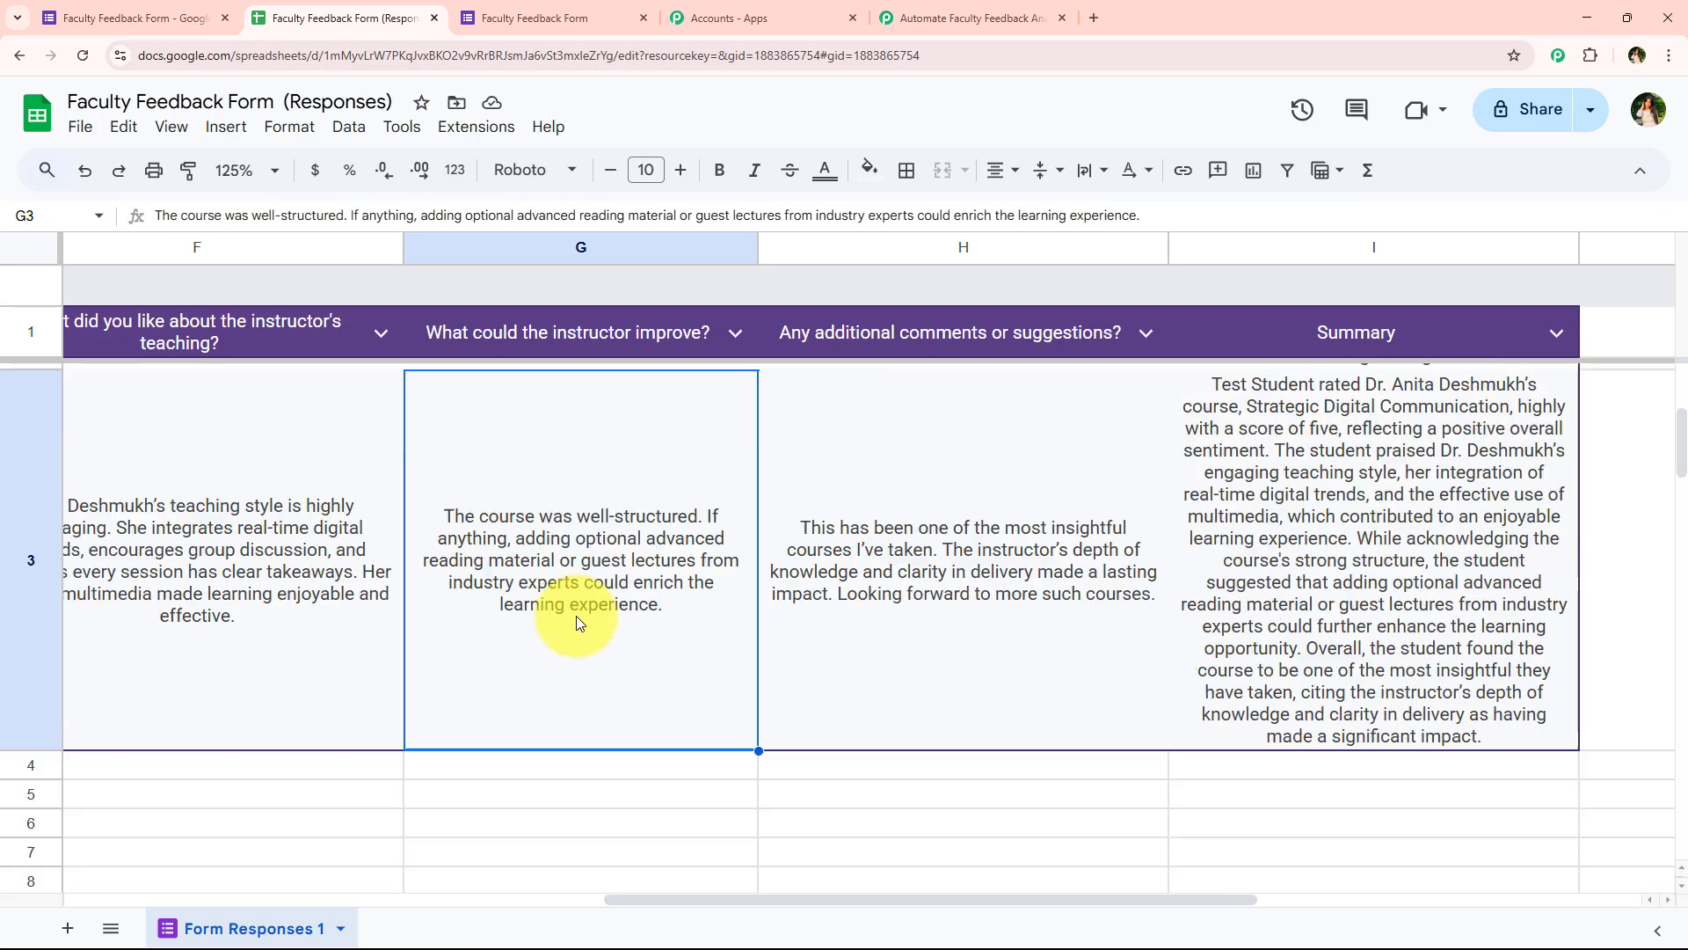
{"action": "scroll", "coordinate": [616, 650], "scroll_direction": "up", "scroll_amount": 3}
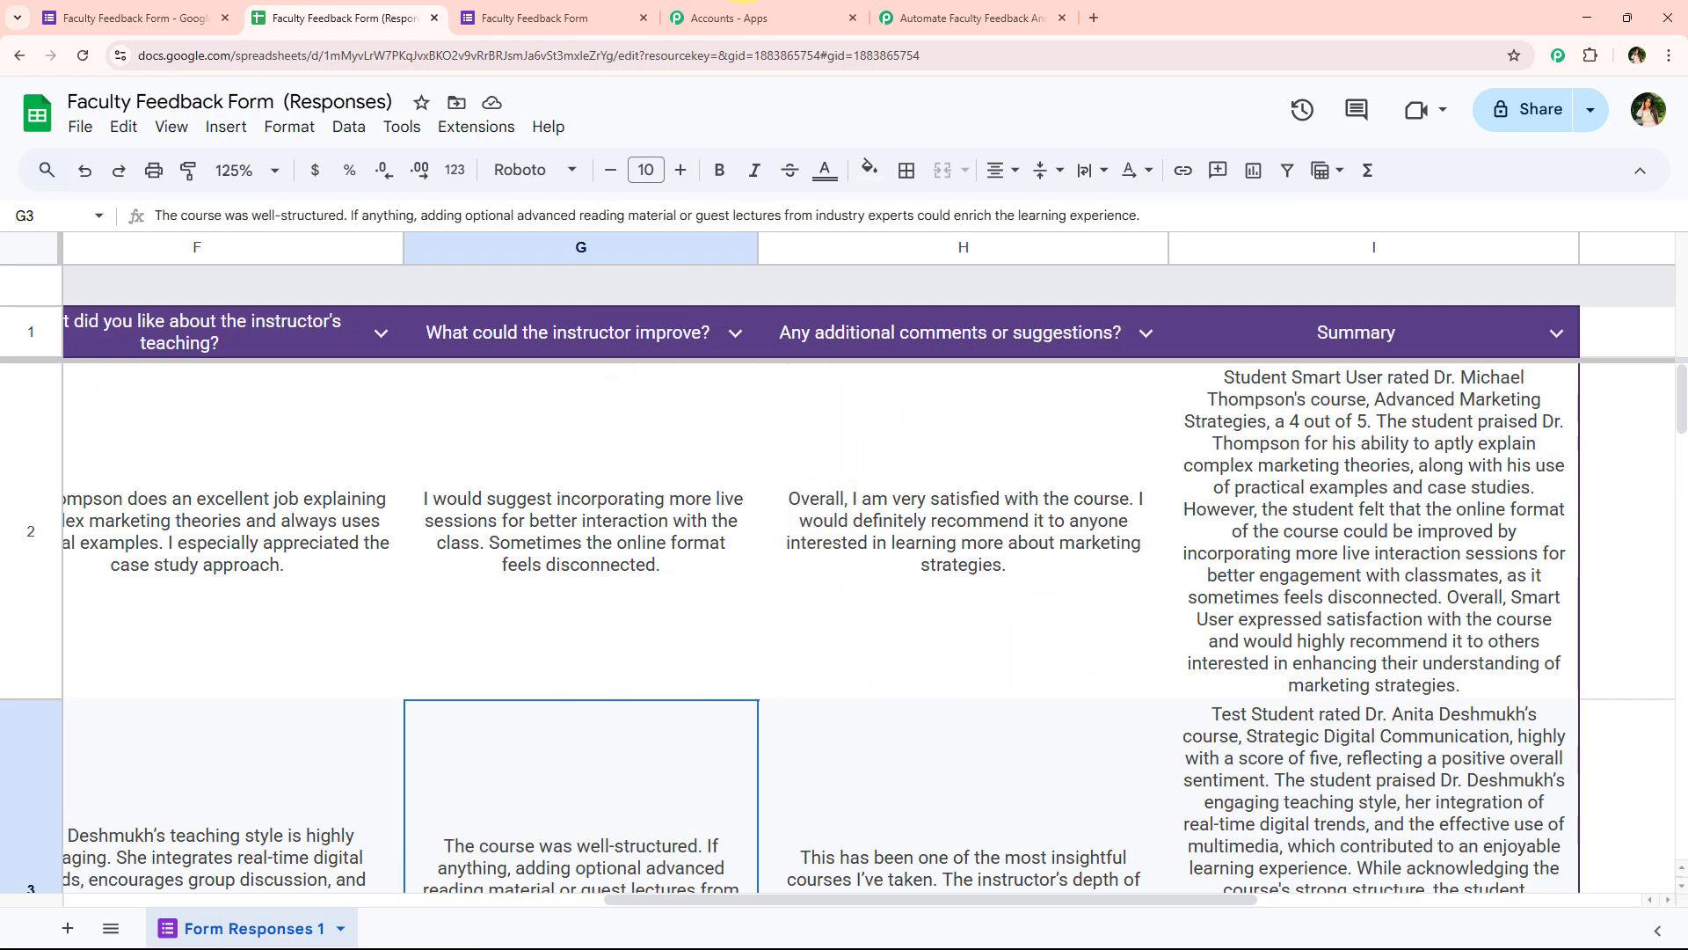
{"action": "scroll", "coordinate": [577, 616], "scroll_direction": "down", "scroll_amount": 4}
{"action": "scroll", "coordinate": [663, 687], "scroll_direction": "up", "scroll_amount": 2}
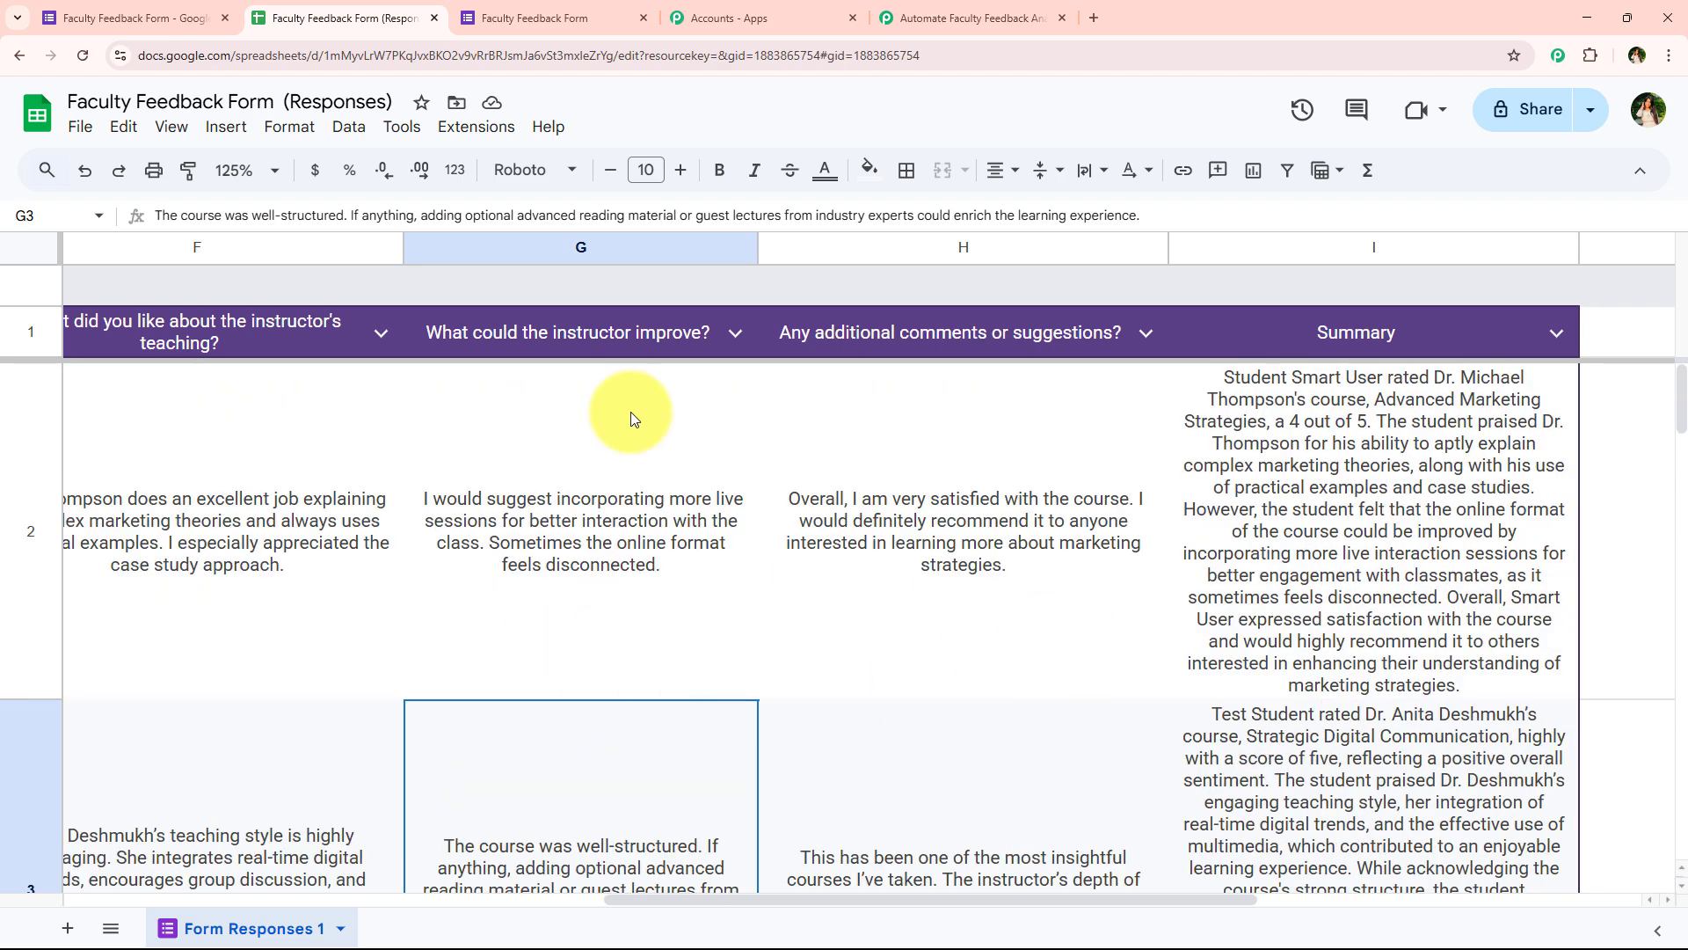
Switch to the Pabbly Connect workflow and review the Google Forms trigger's webhook URL and setup instructions.
{"action": "left_click", "coordinate": [738, 18]}
{"action": "left_click", "coordinate": [974, 16]}
{"action": "scroll", "coordinate": [297, 523], "scroll_direction": "up", "scroll_amount": 3}
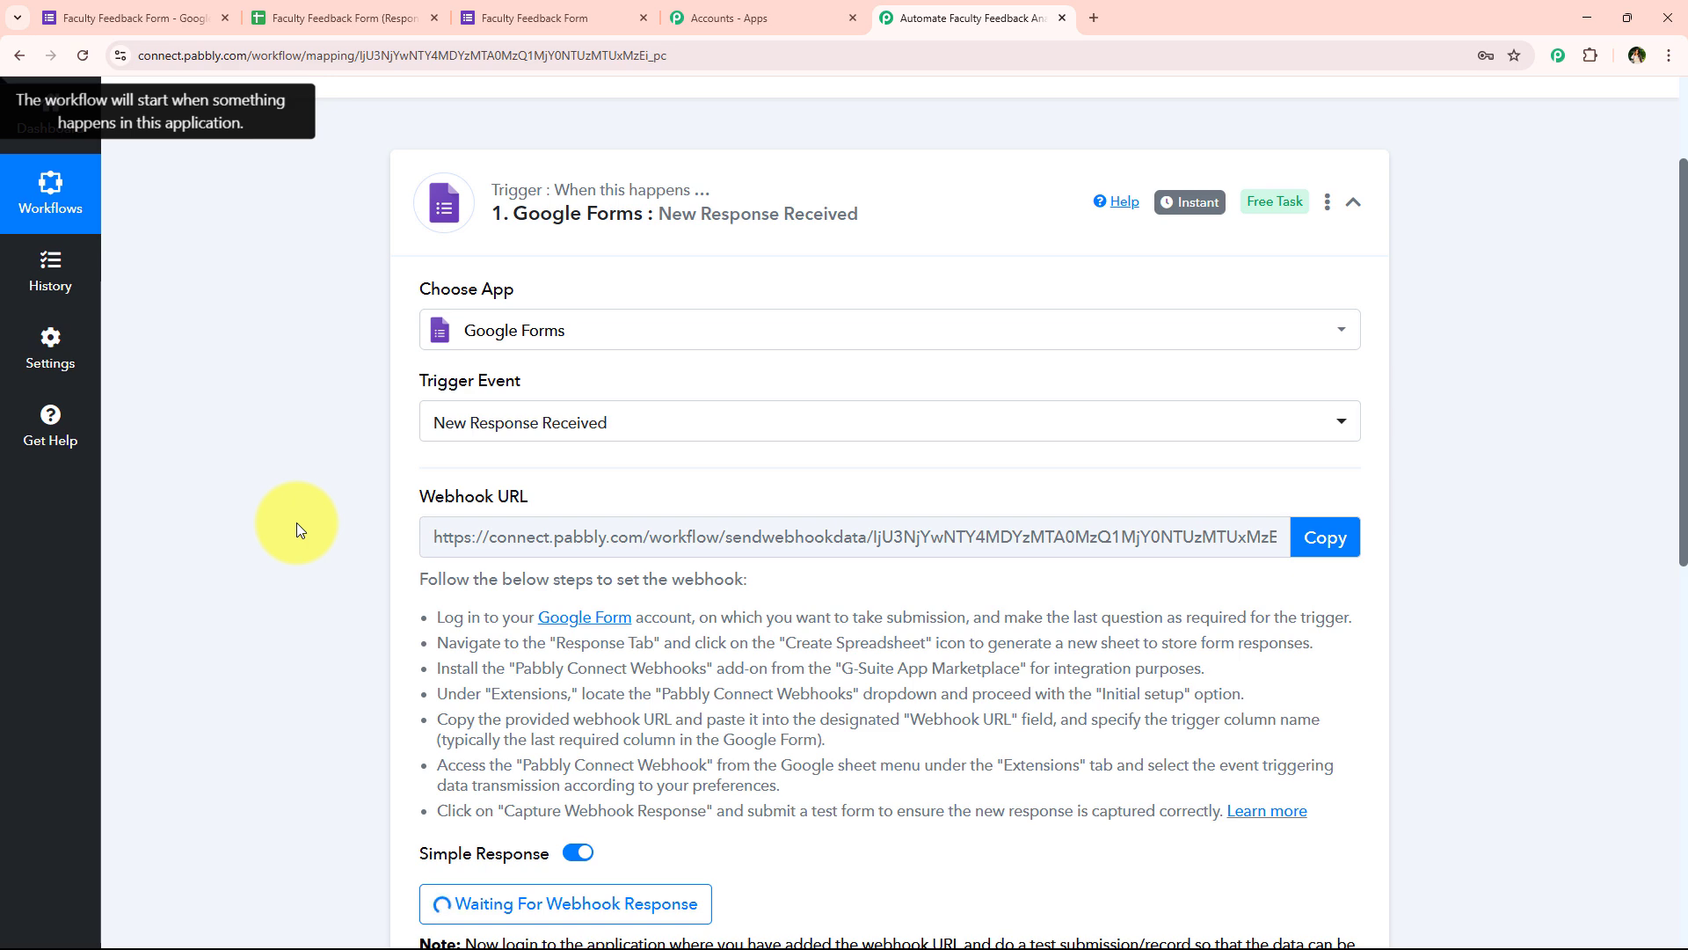
{"action": "scroll", "coordinate": [297, 522], "scroll_direction": "down", "scroll_amount": 2}
{"action": "left_click", "coordinate": [463, 368]}
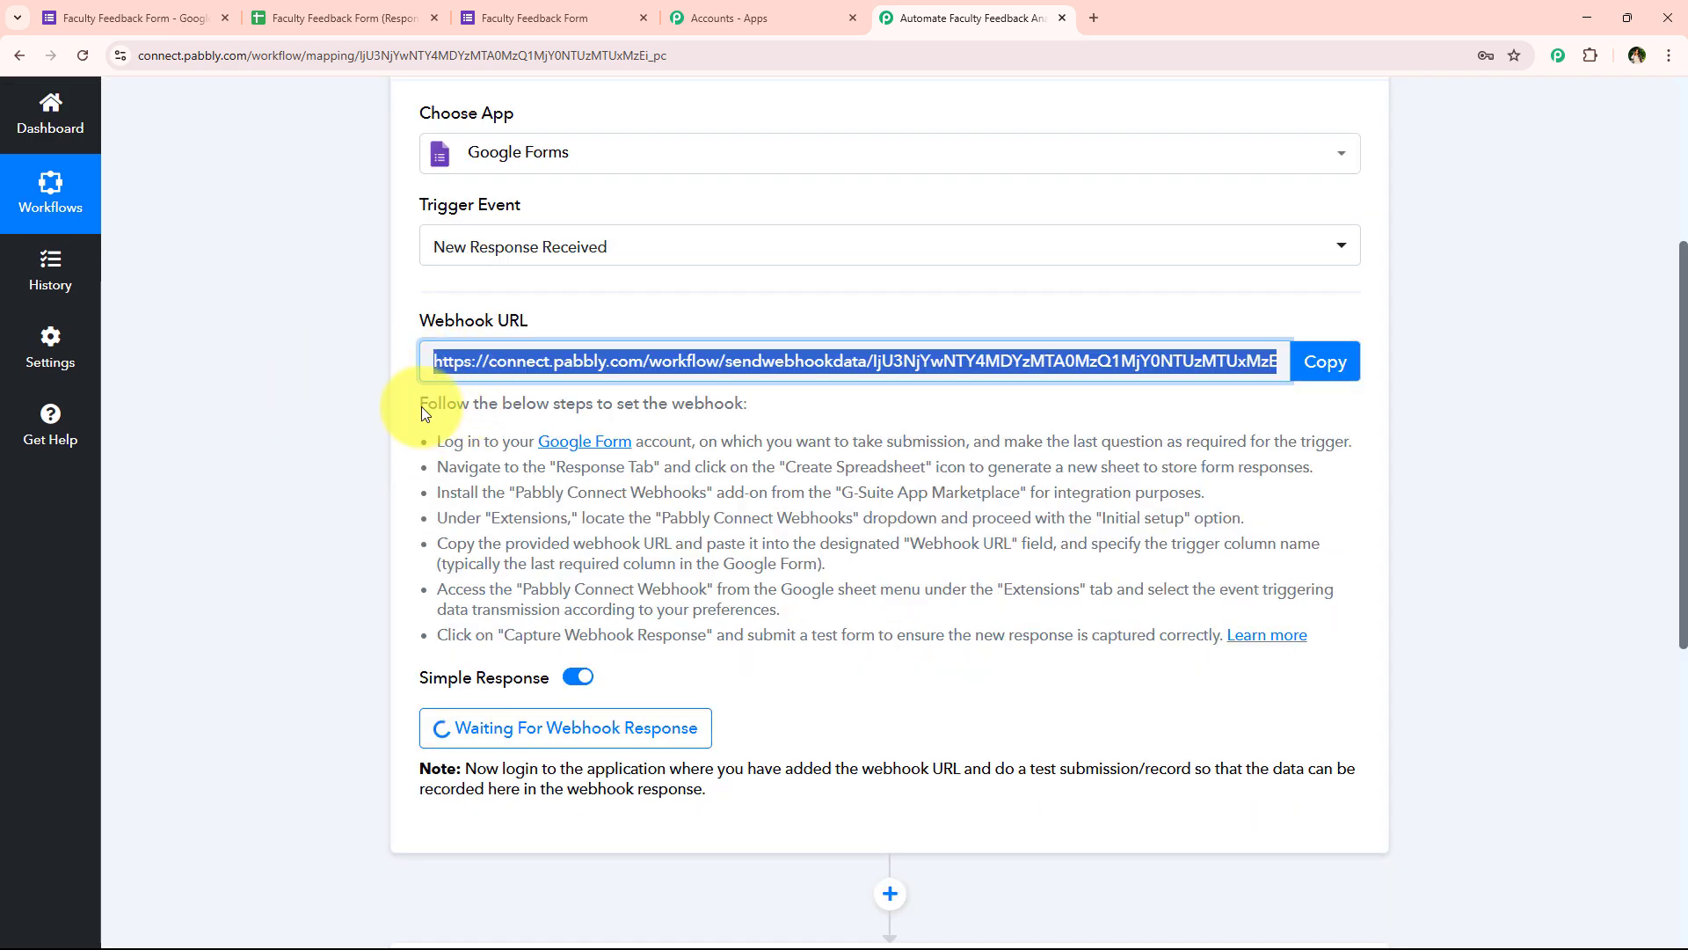
Return to the response spreadsheet and search the Google Workspace Marketplace for the "Pabbly Connect Webhooks" add-on.
{"action": "left_click", "coordinate": [410, 7]}
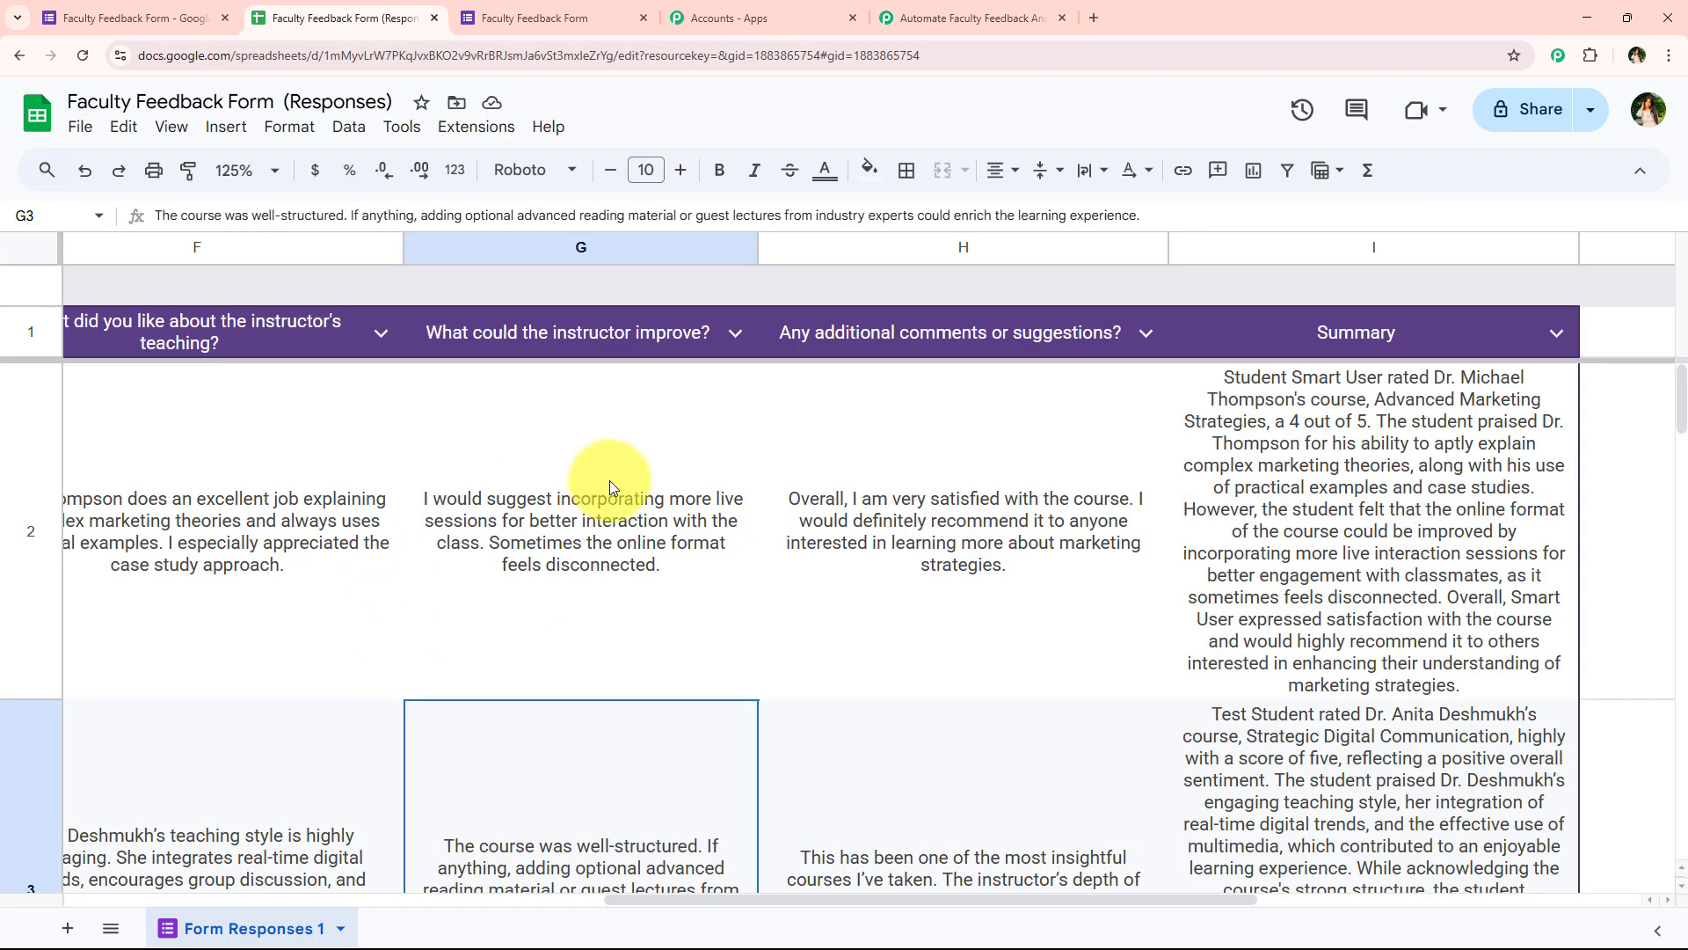
{"action": "scroll", "coordinate": [610, 482], "scroll_direction": "down", "scroll_amount": 3}
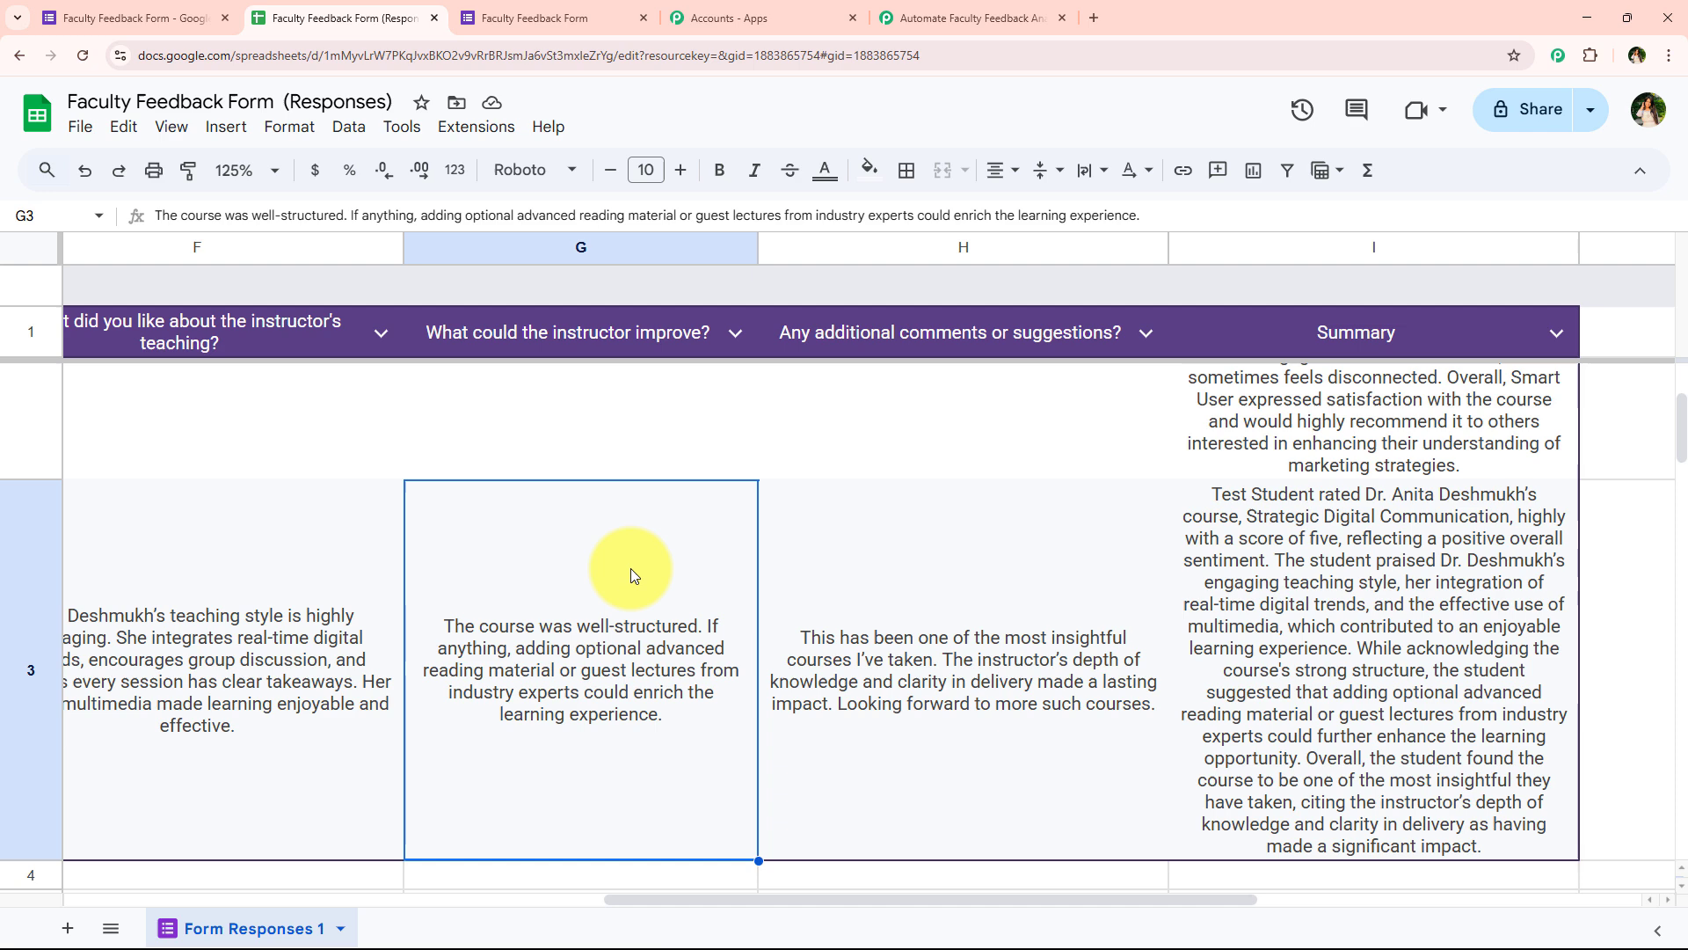
{"action": "left_click", "coordinate": [478, 140]}
{"action": "mouse_move", "coordinate": [682, 166]}
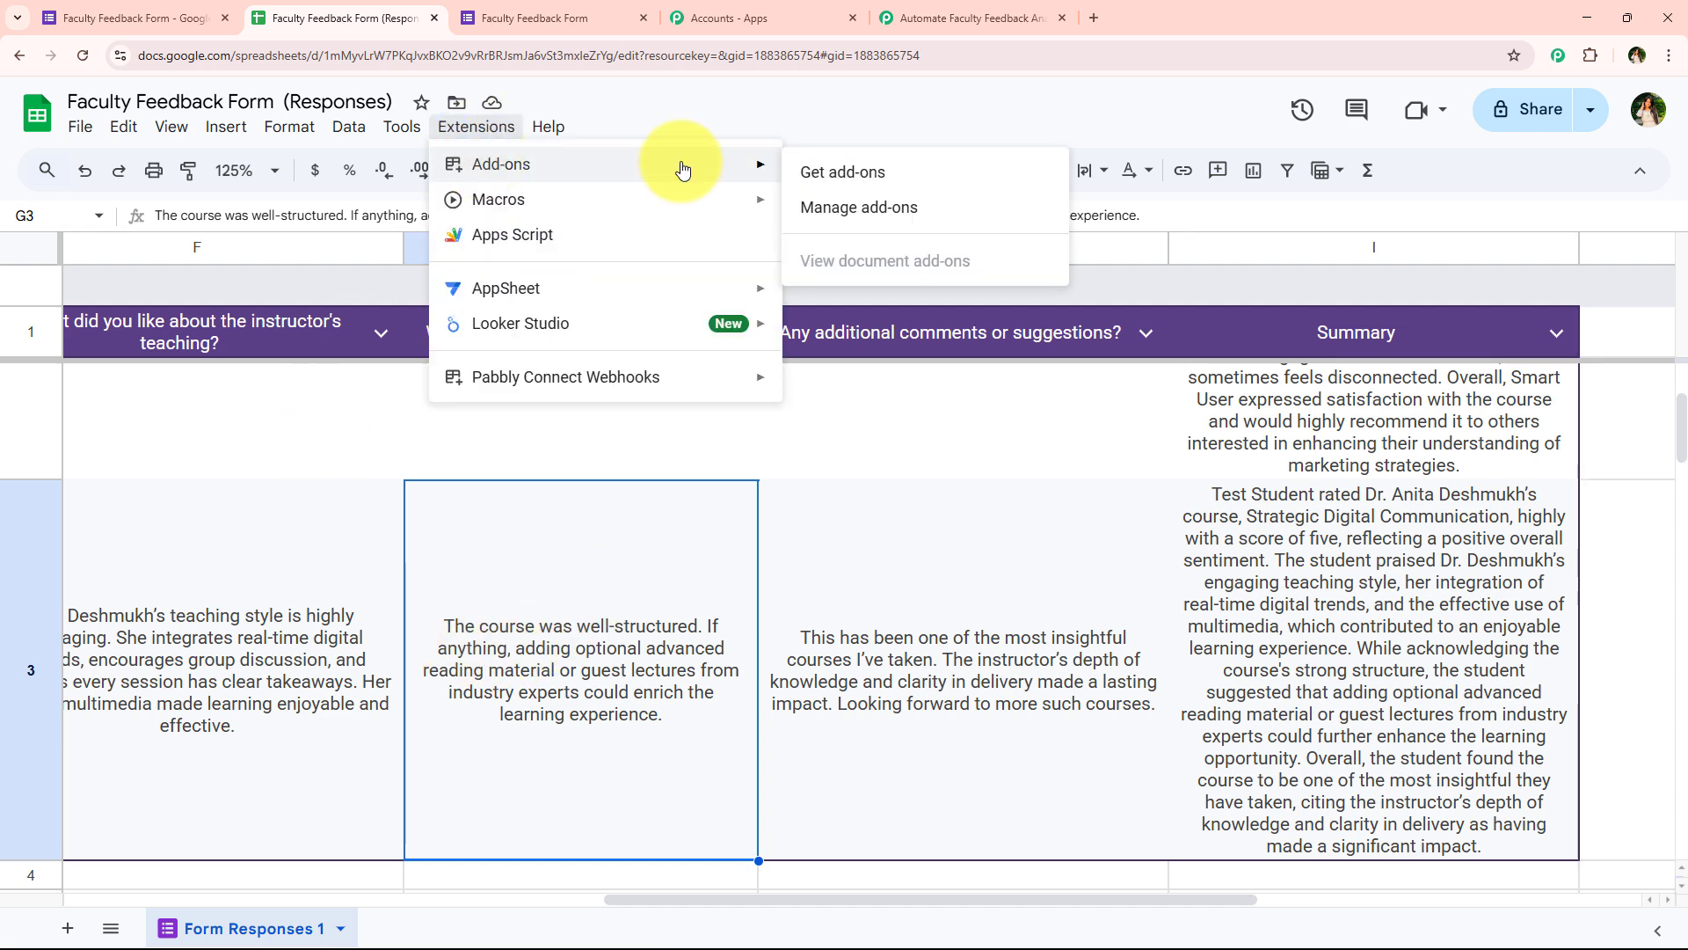
{"action": "left_click", "coordinate": [1021, 170]}
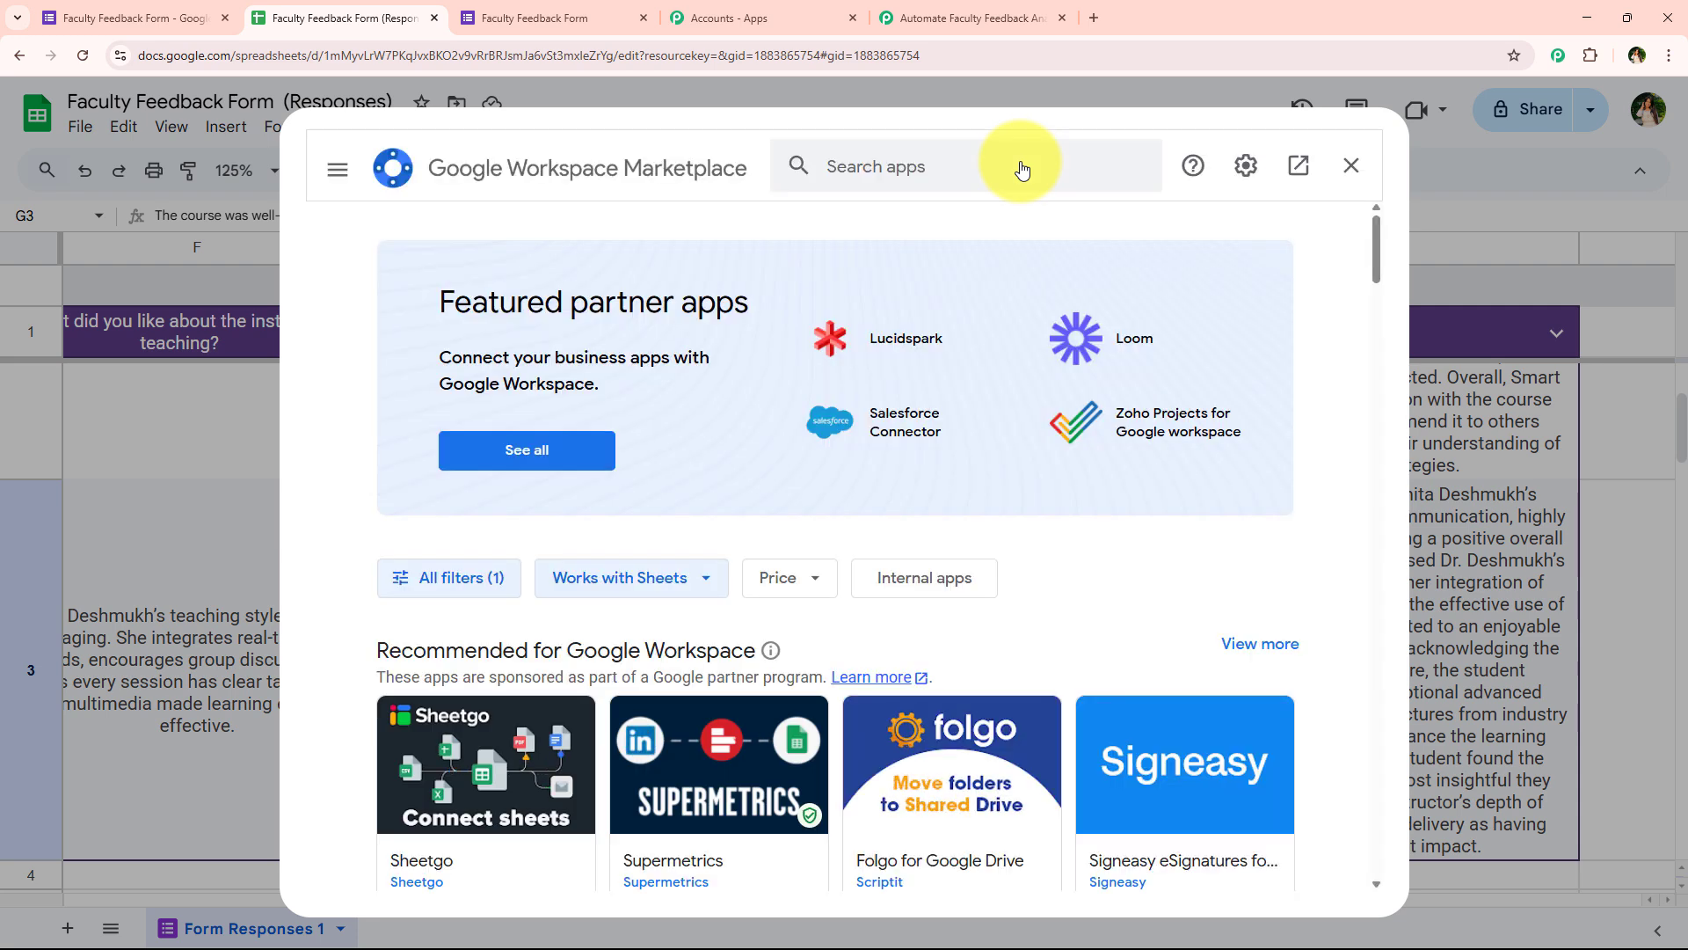
{"action": "left_click", "coordinate": [1022, 165]}
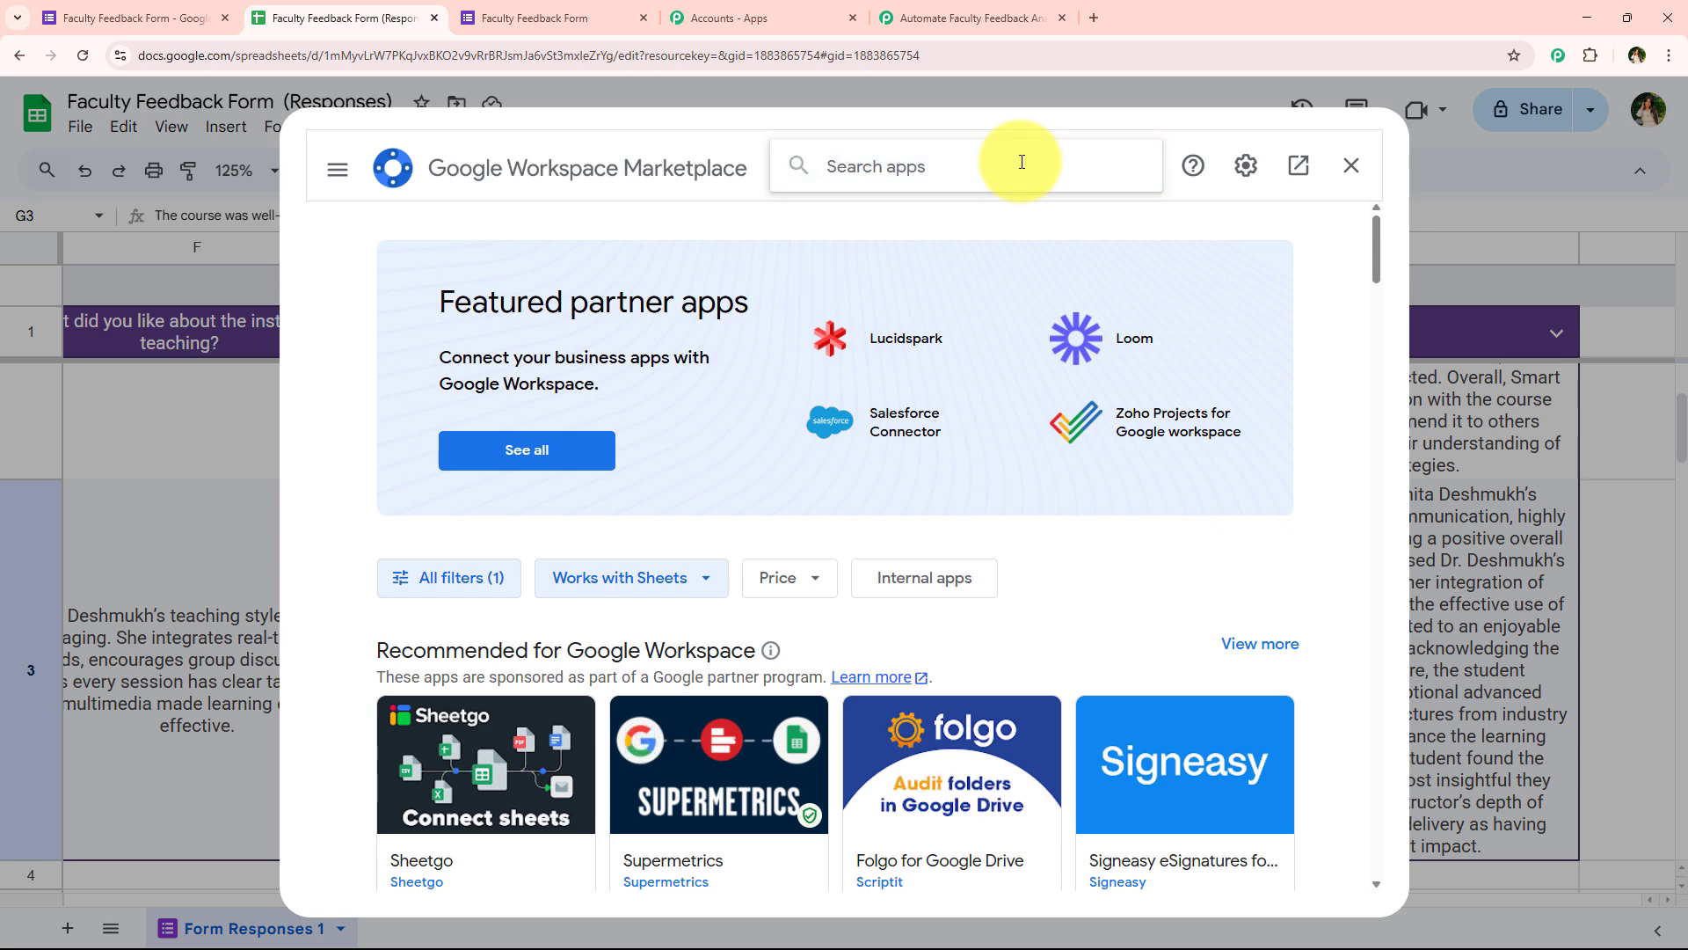
{"action": "type", "text": "Pabbly"}
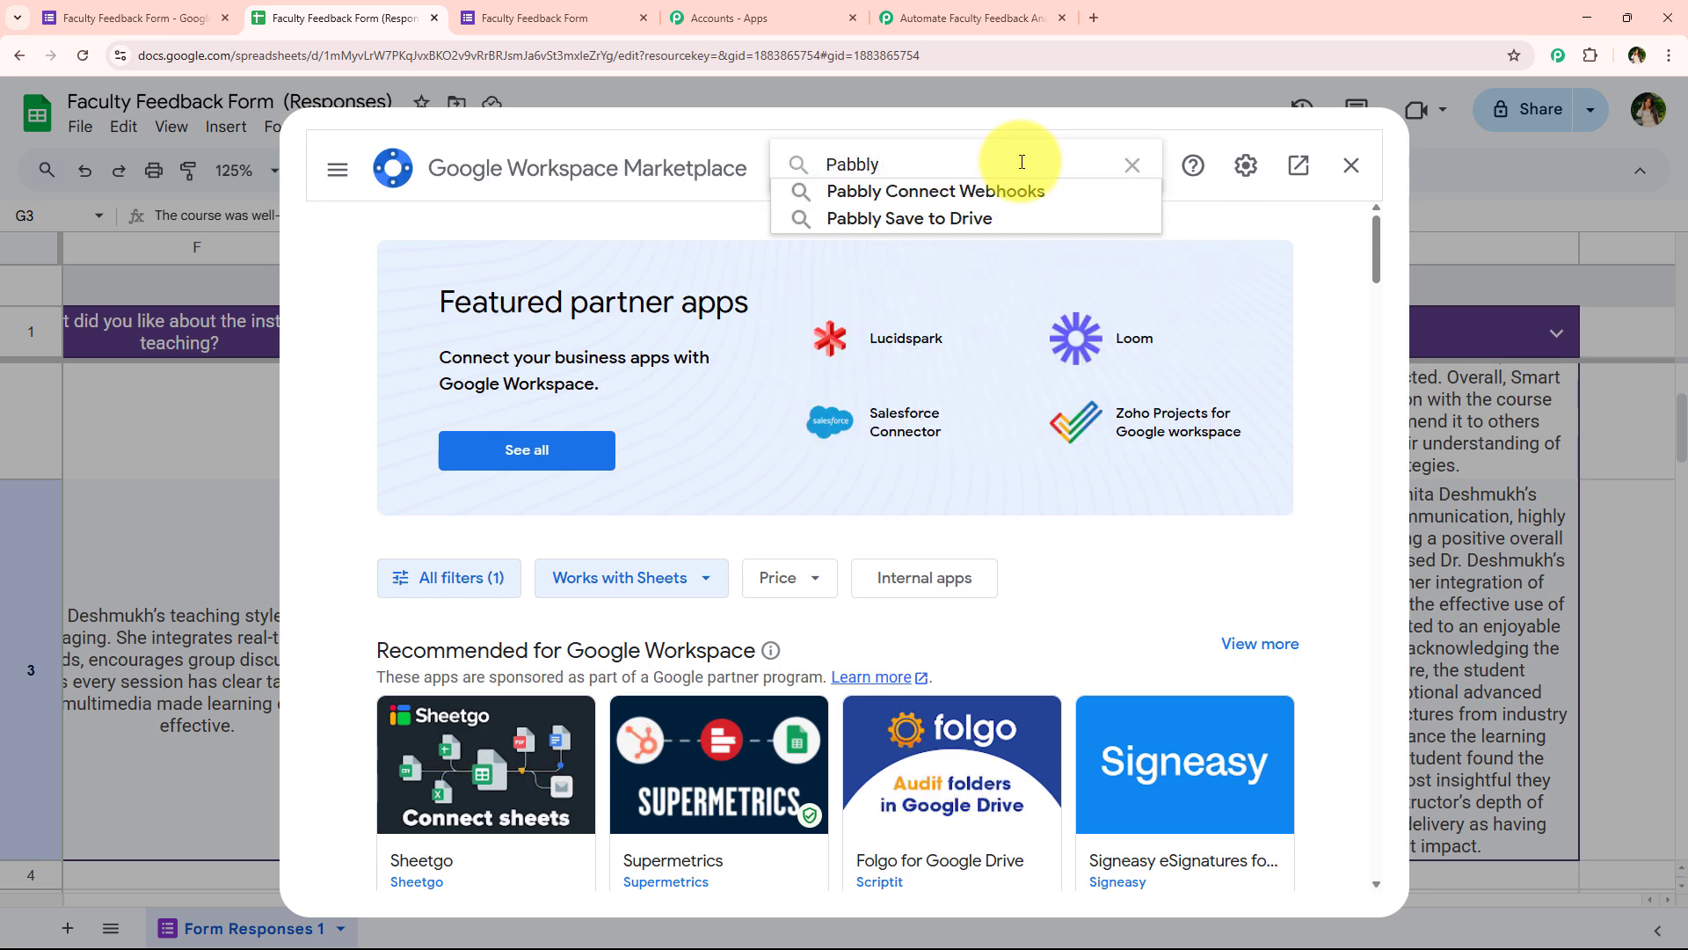
{"action": "key", "text": "Down"}
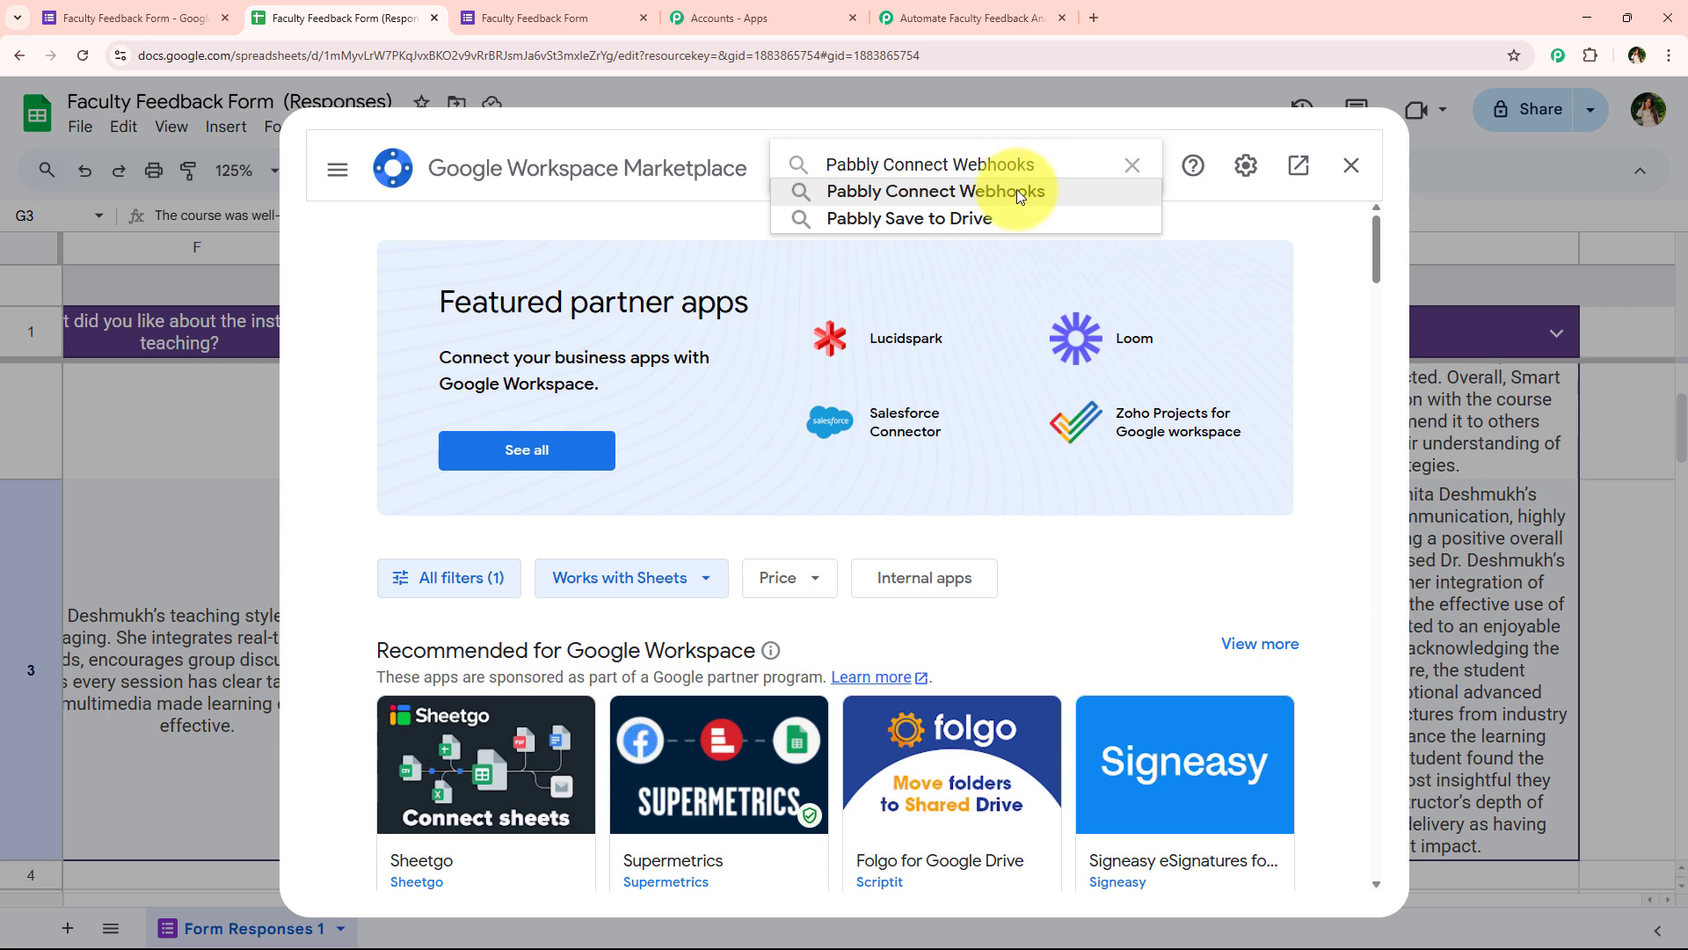
{"action": "left_click", "coordinate": [1016, 188]}
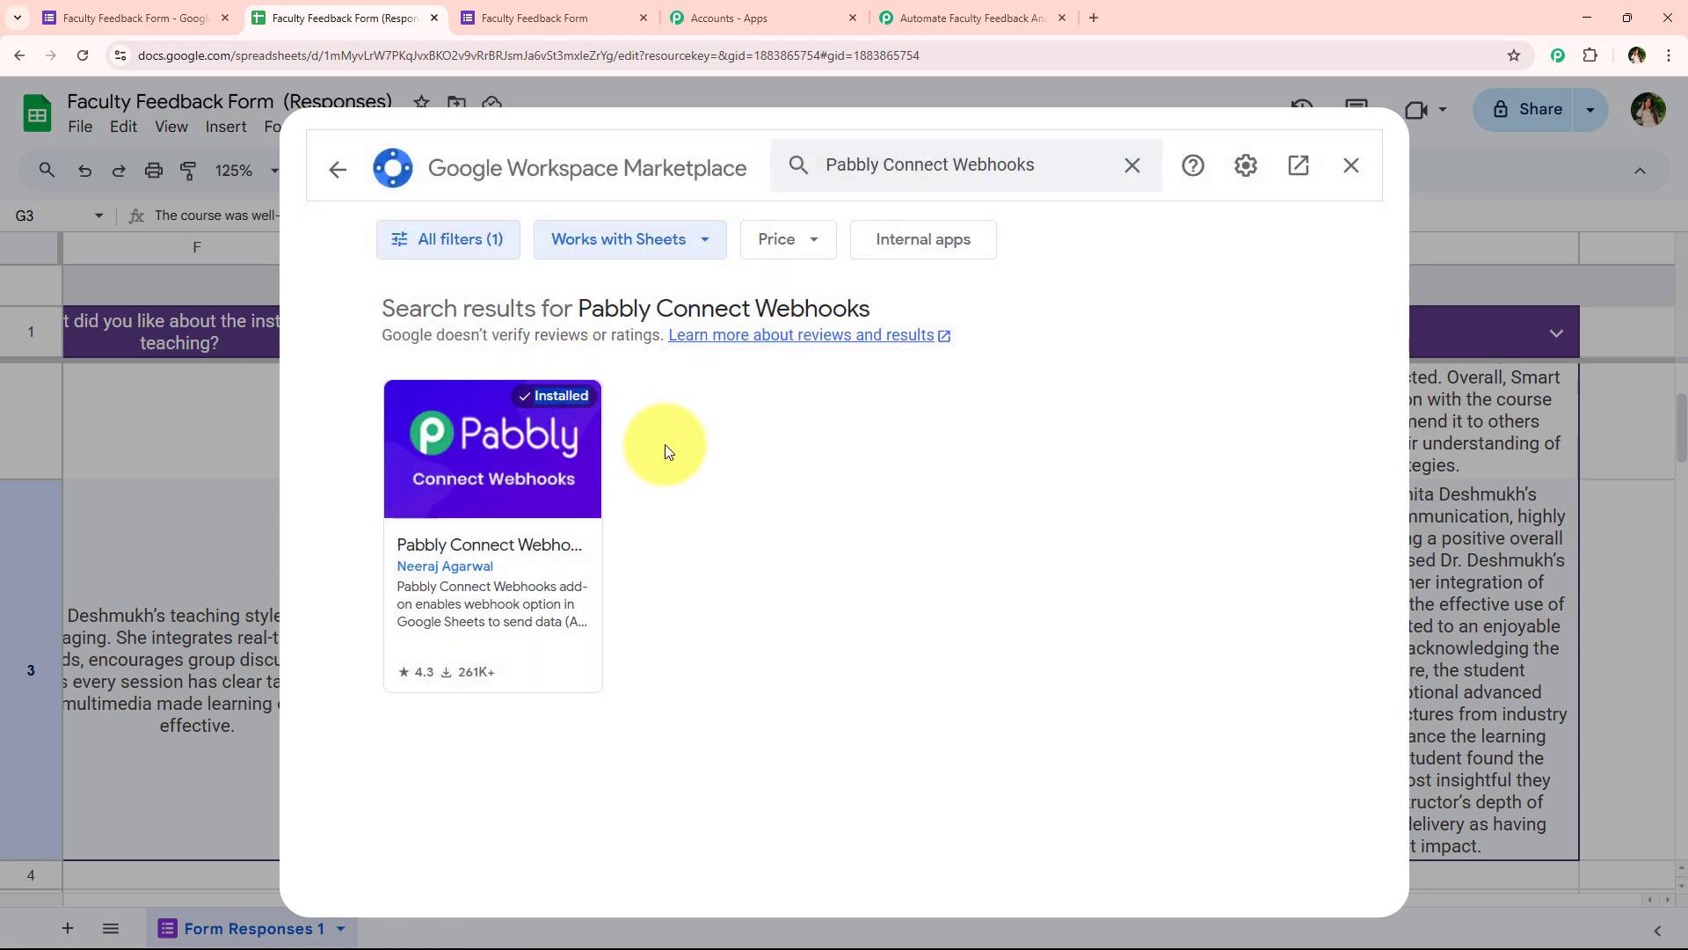
Examine the Pabbly Connect Webhooks add-on's listing and installation option, and close the marketplace.
{"action": "left_click", "coordinate": [562, 431]}
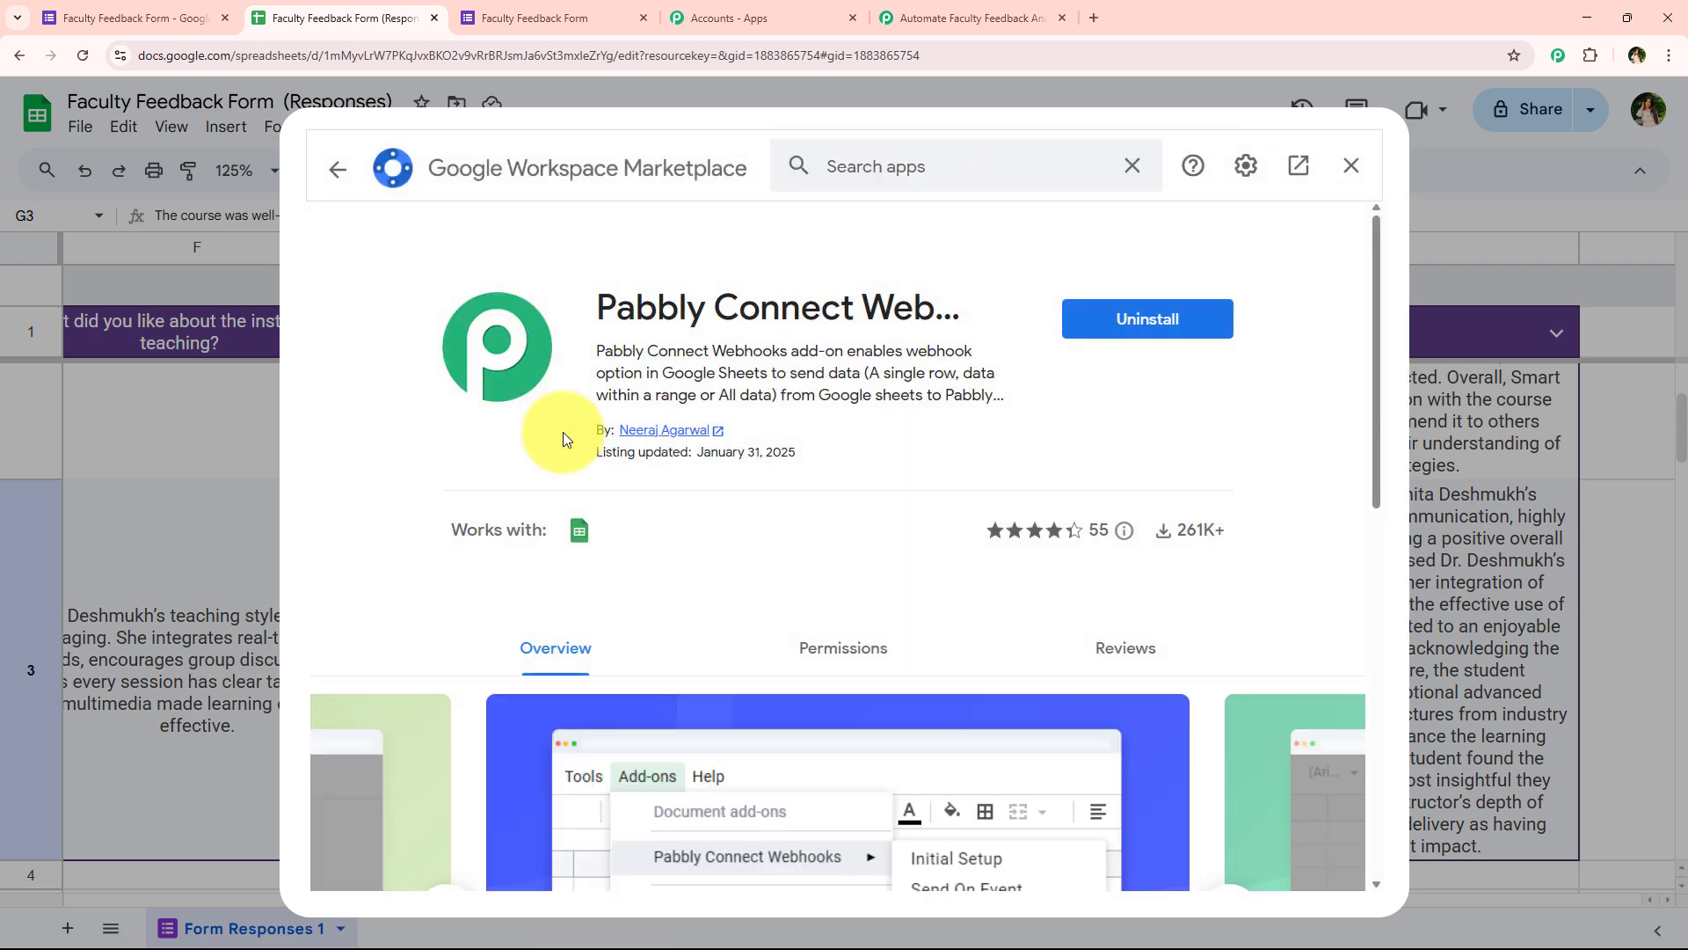
{"action": "scroll", "coordinate": [881, 490], "scroll_direction": "down", "scroll_amount": 5}
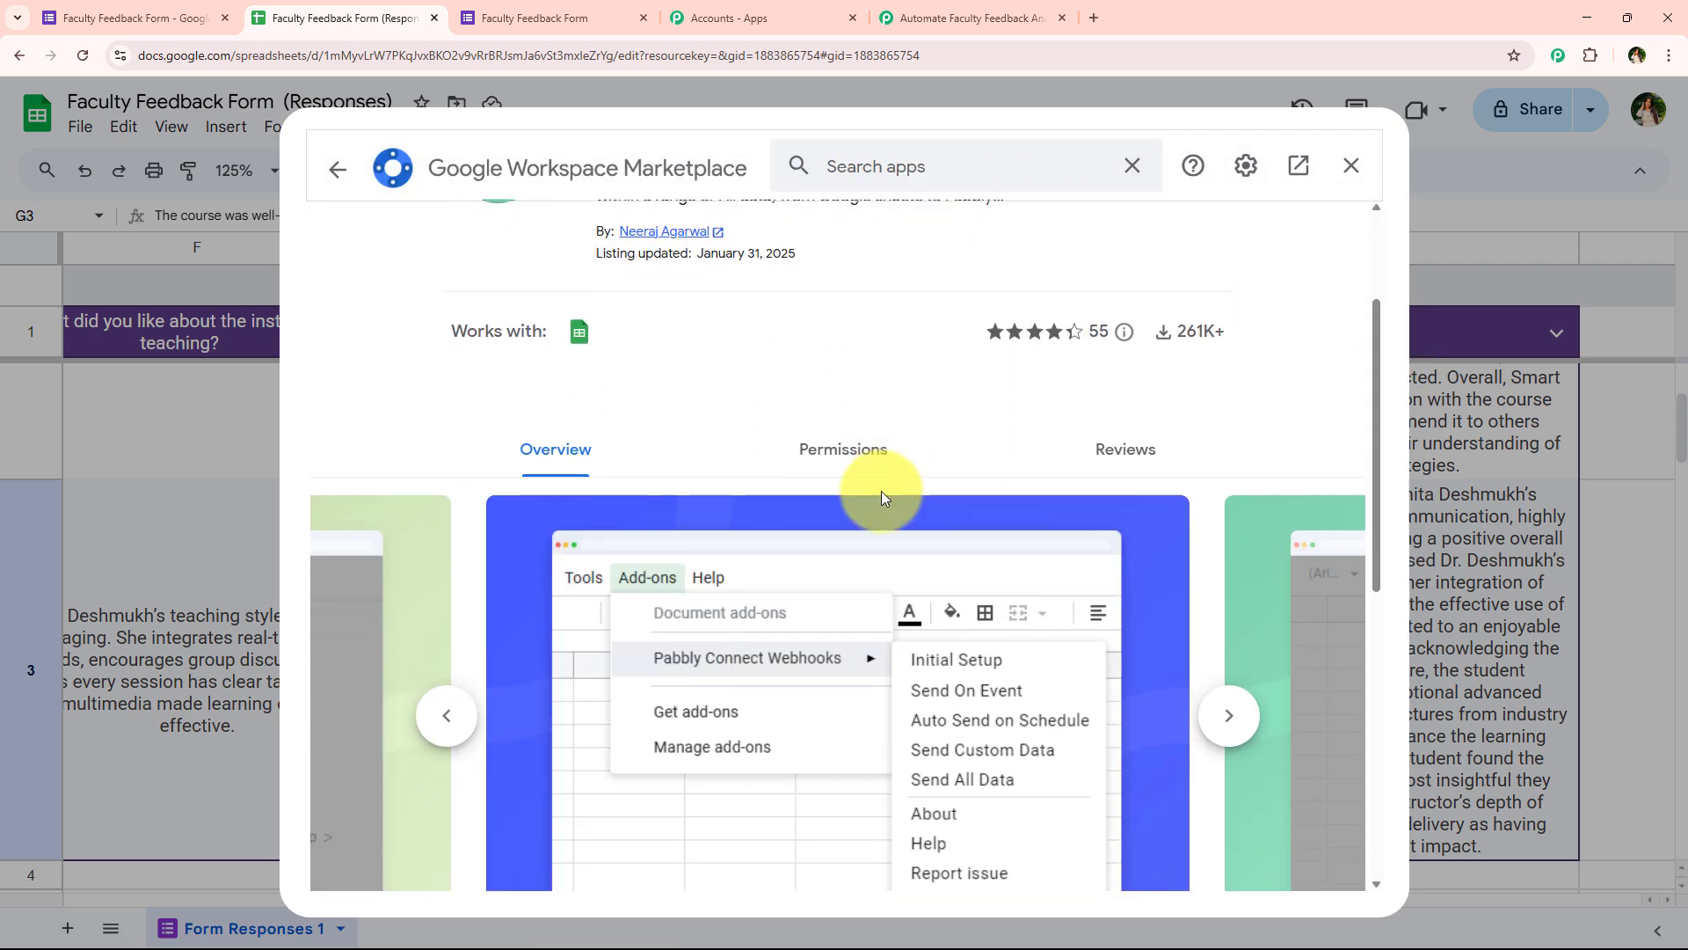
{"action": "scroll", "coordinate": [979, 338], "scroll_direction": "up", "scroll_amount": 5}
{"action": "scroll", "coordinate": [1088, 366], "scroll_direction": "up", "scroll_amount": 1}
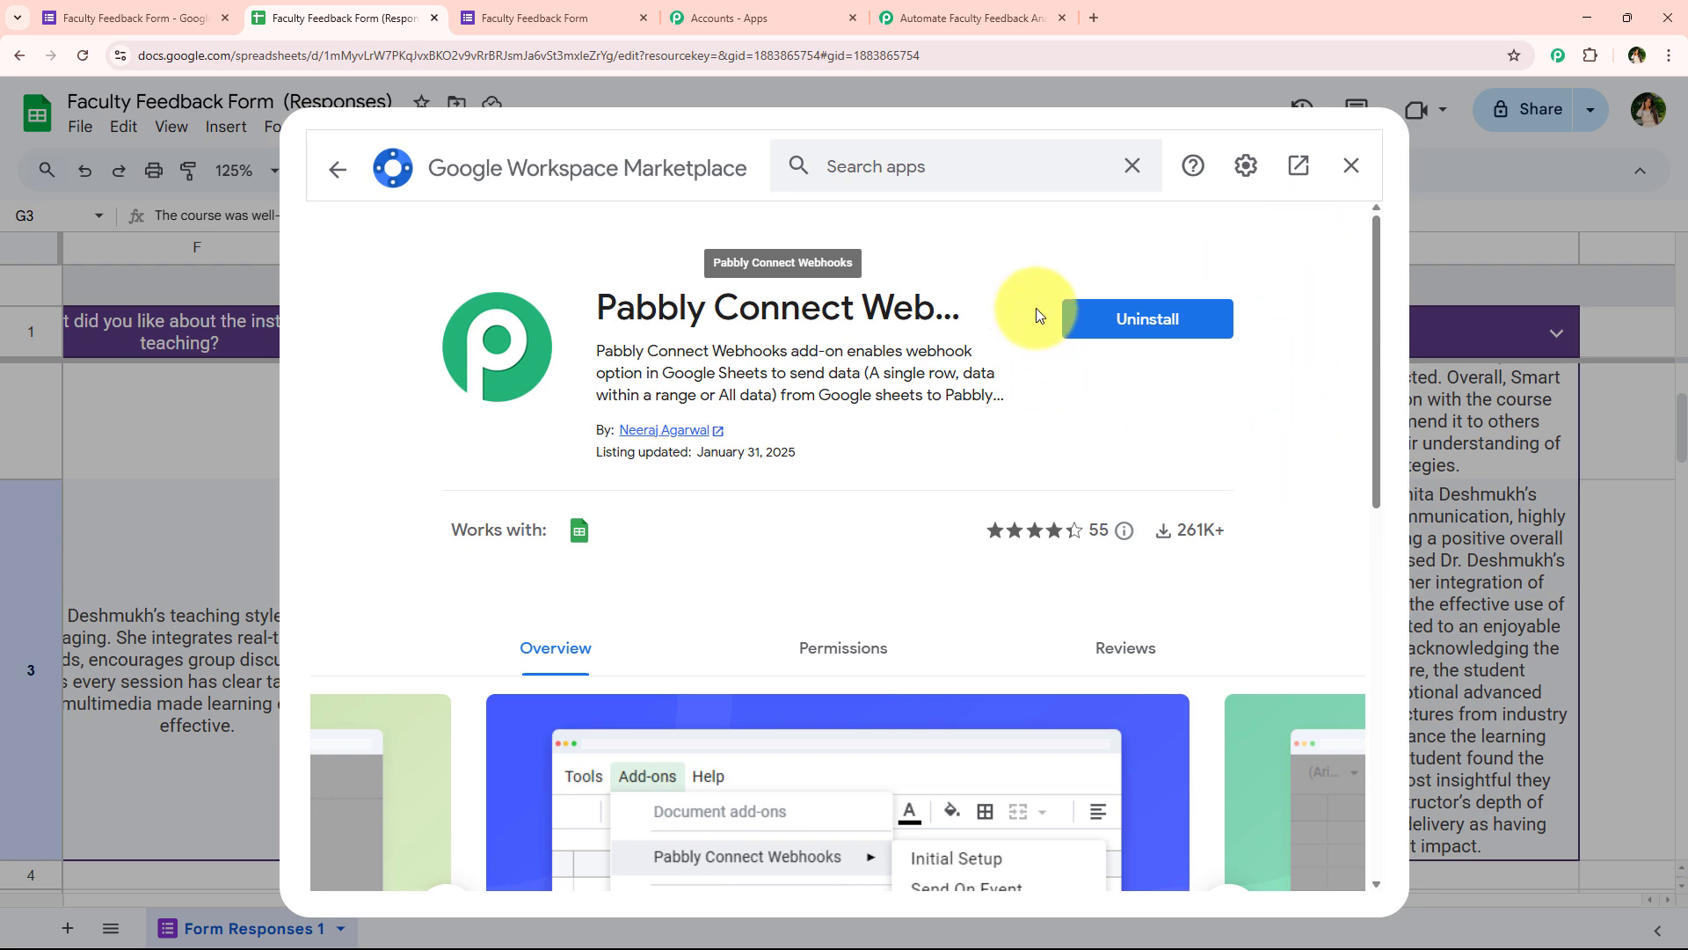
{"action": "left_click", "coordinate": [1348, 169]}
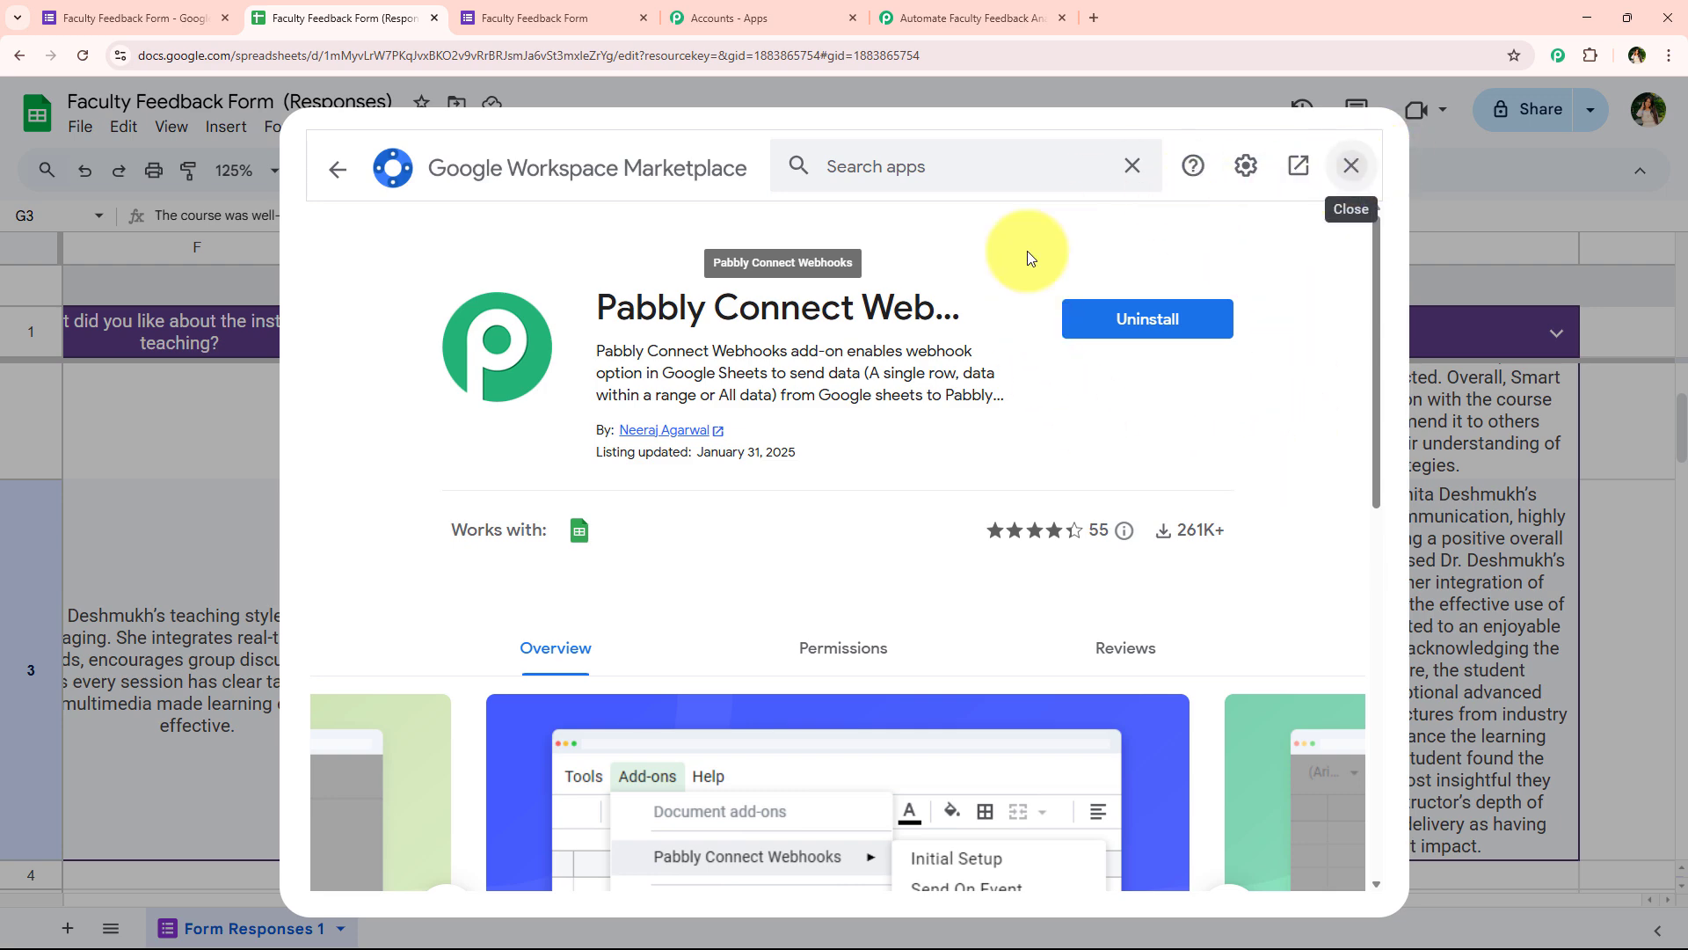
Reload the response spreadsheet and set its zoom to 125%.
{"action": "left_click", "coordinate": [76, 55]}
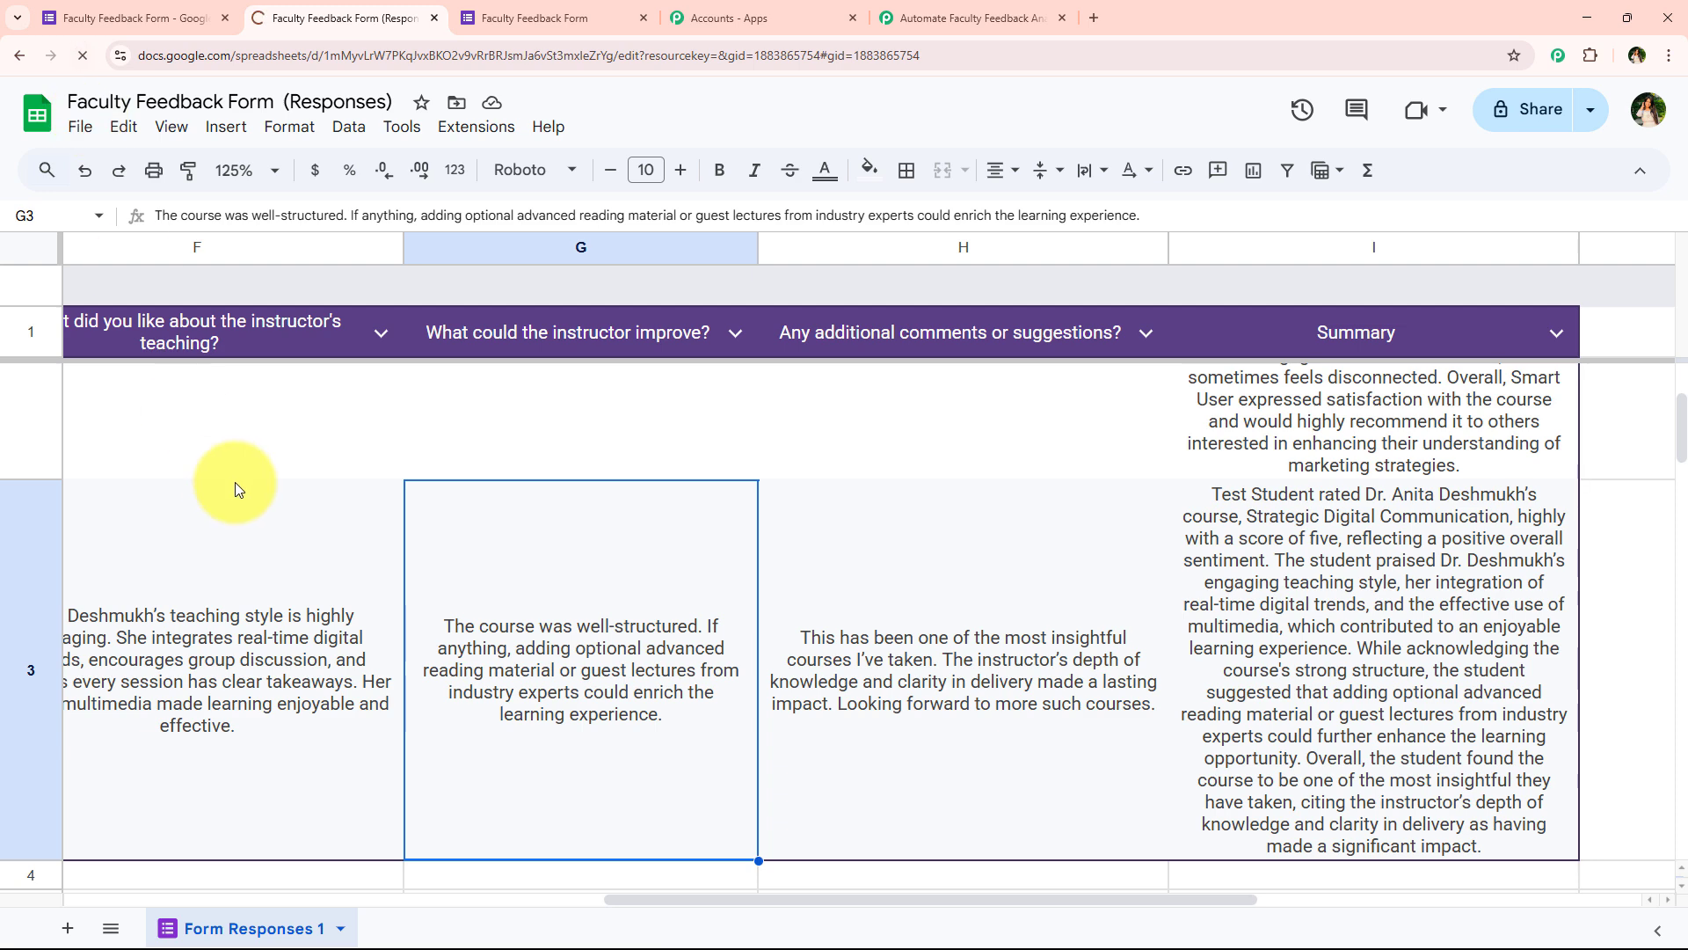
{"action": "left_click", "coordinate": [238, 170]}
{"action": "left_click", "coordinate": [238, 351]}
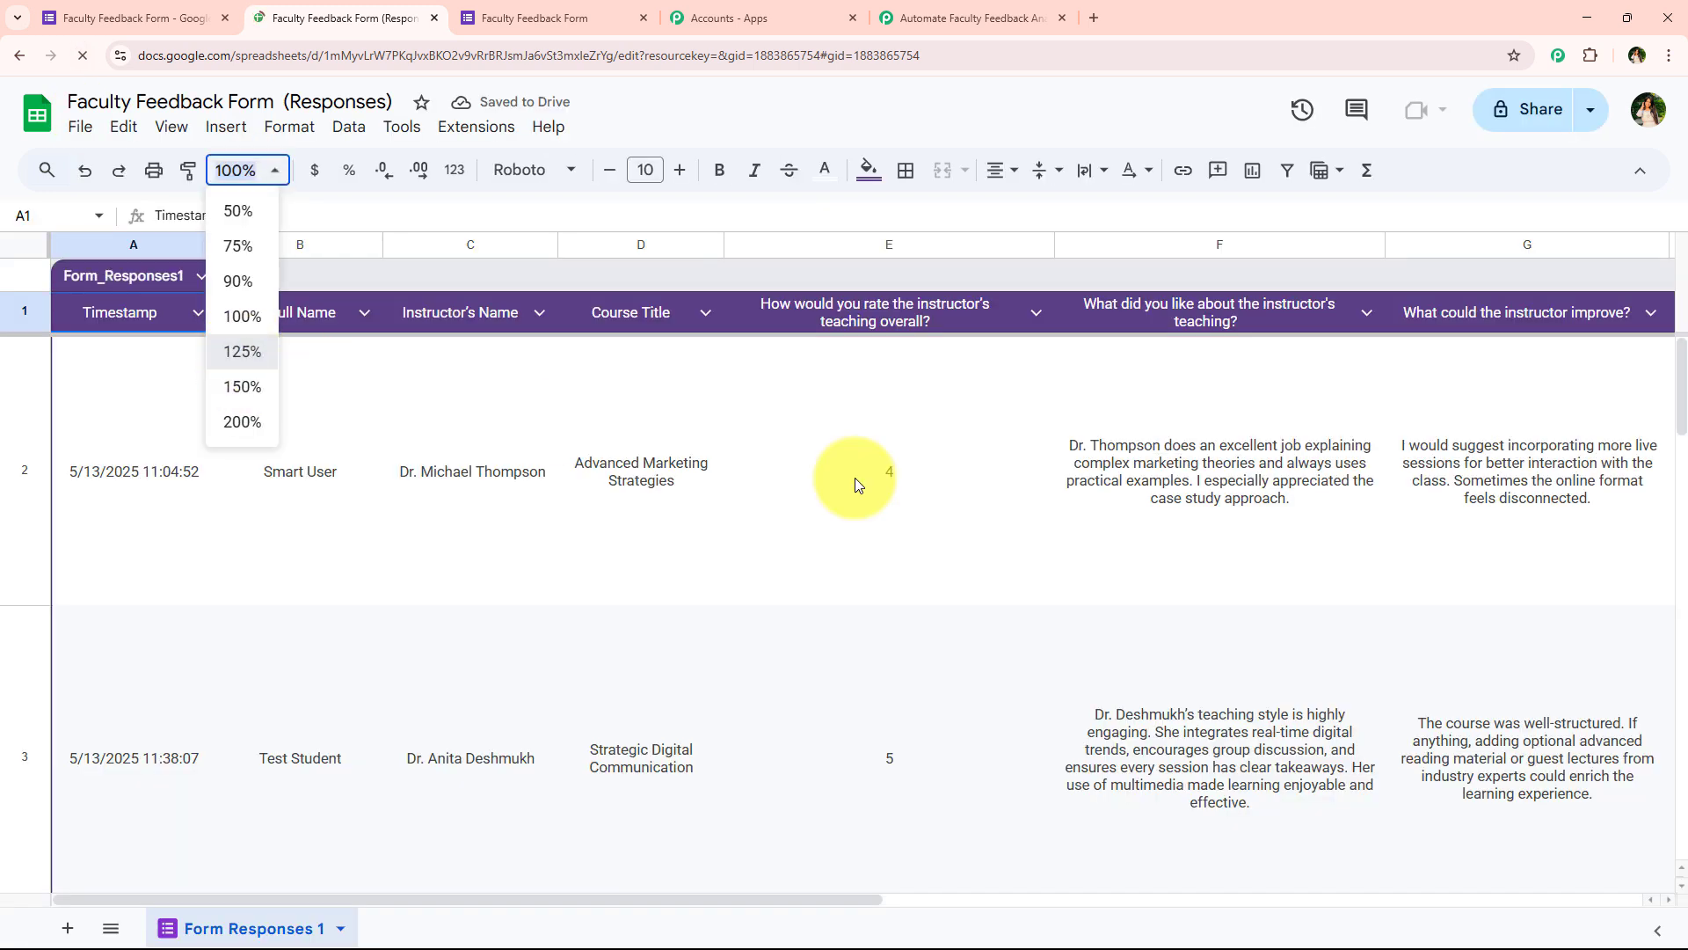
{"action": "scroll", "coordinate": [758, 589], "scroll_direction": "down", "scroll_amount": 3}
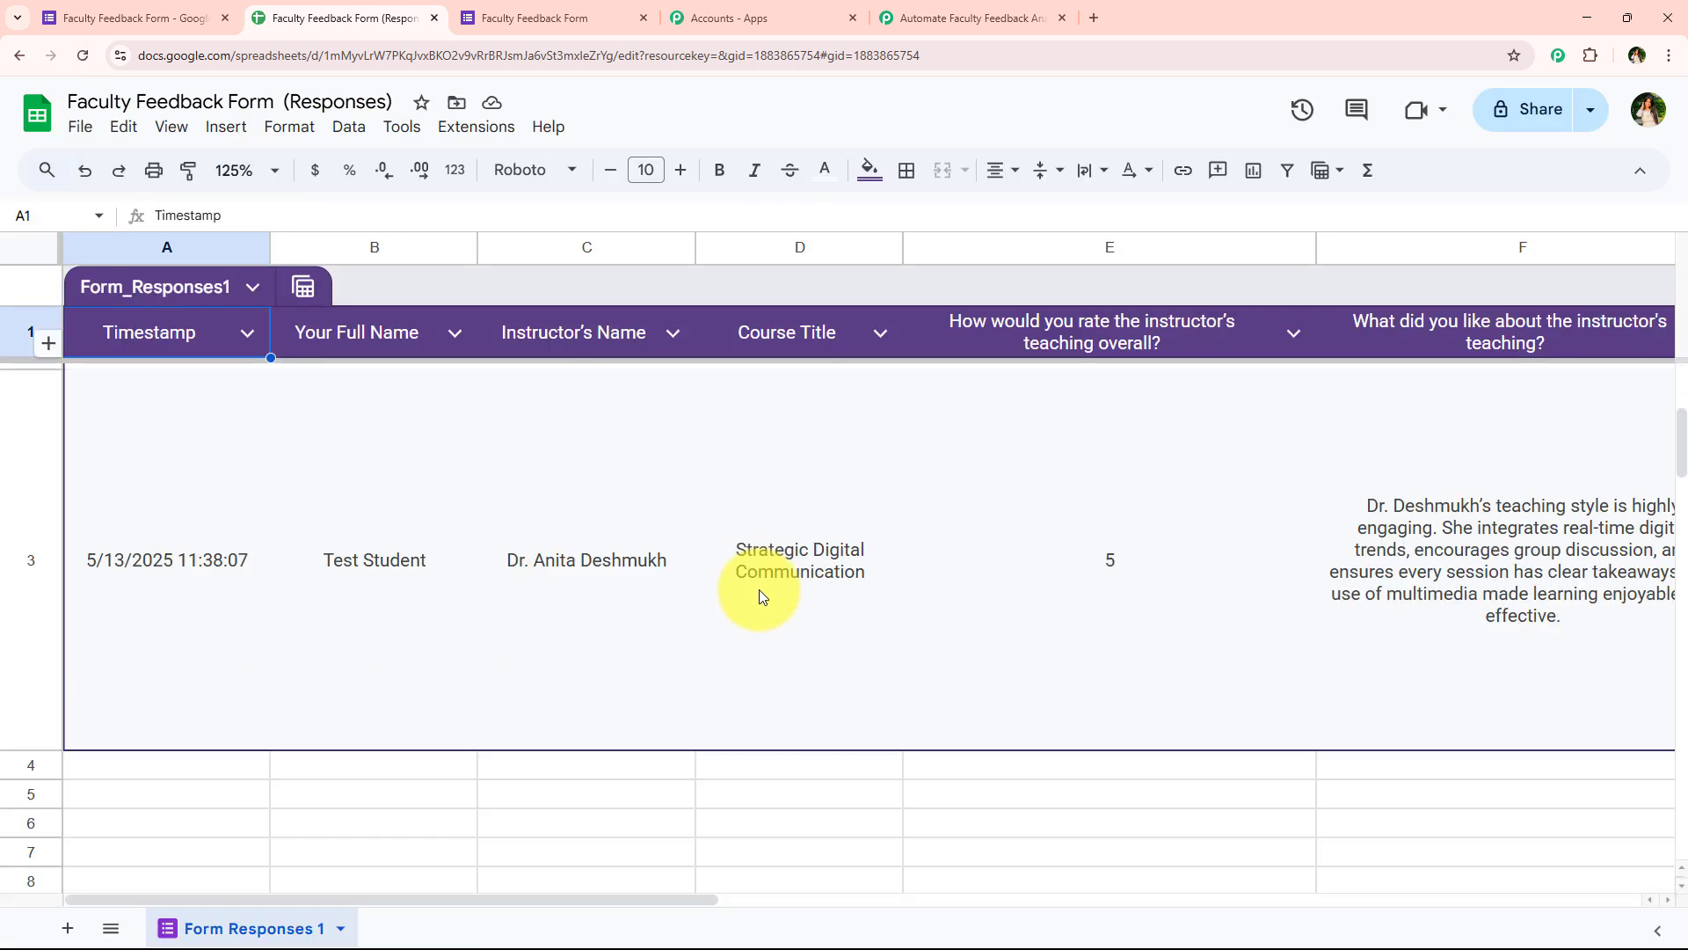
Open the Pabbly Connect Webhooks initial setup for the response sheet and paste in the copied webhook URL.
{"action": "left_click", "coordinate": [466, 129]}
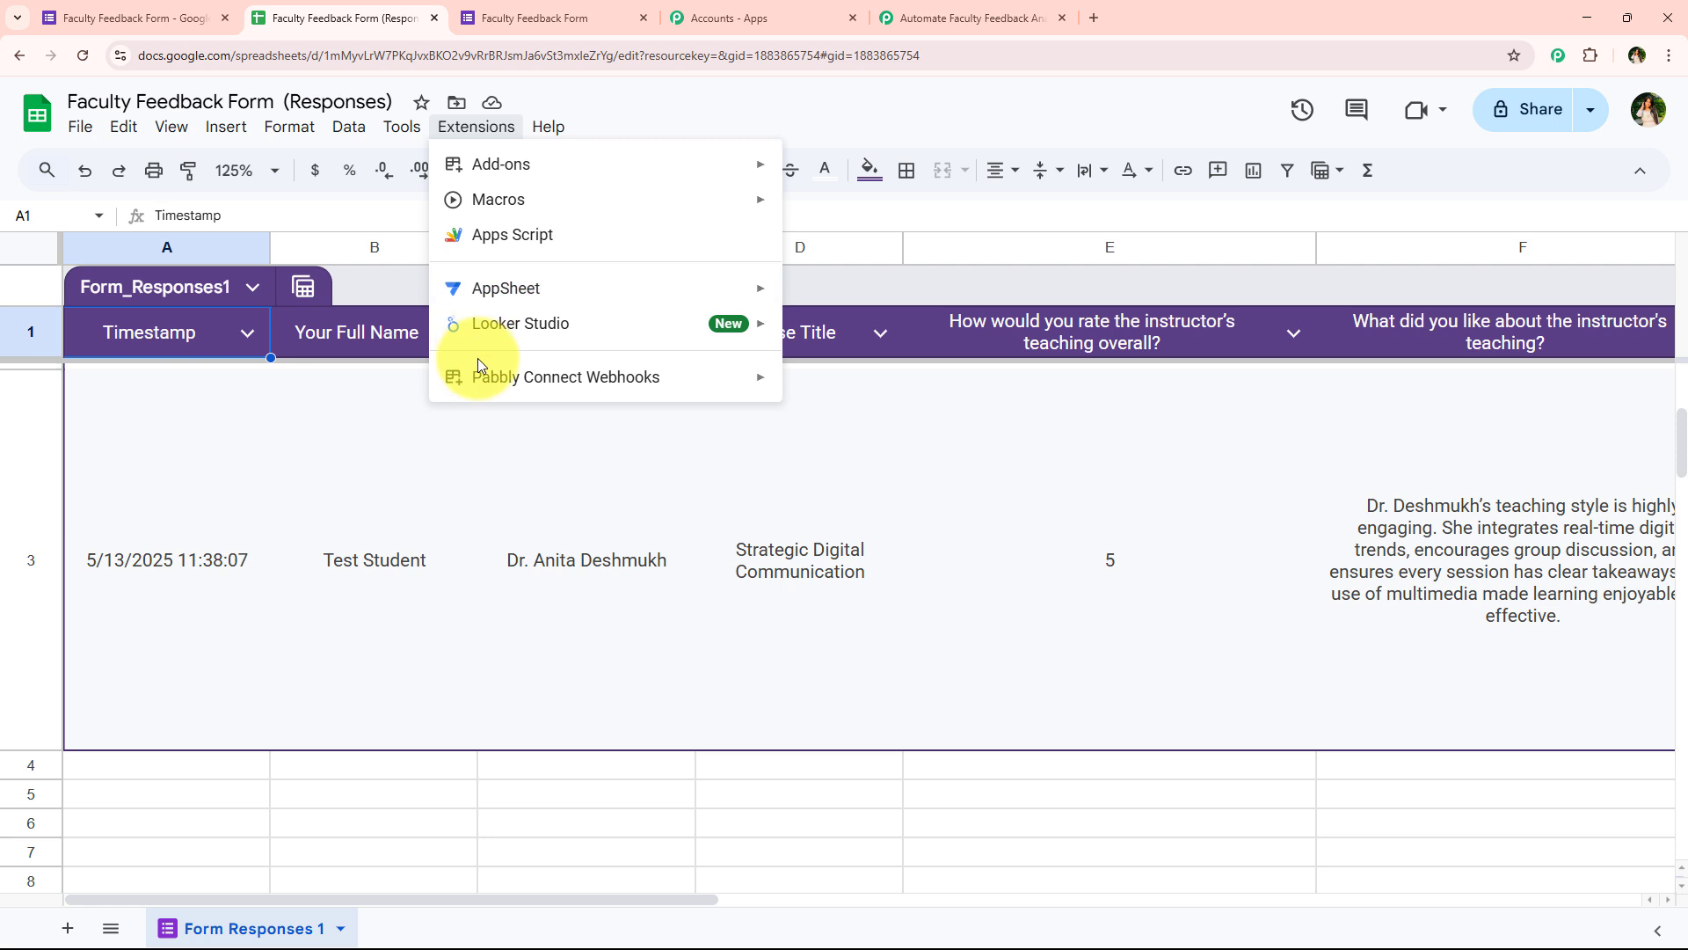
{"action": "mouse_move", "coordinate": [445, 374]}
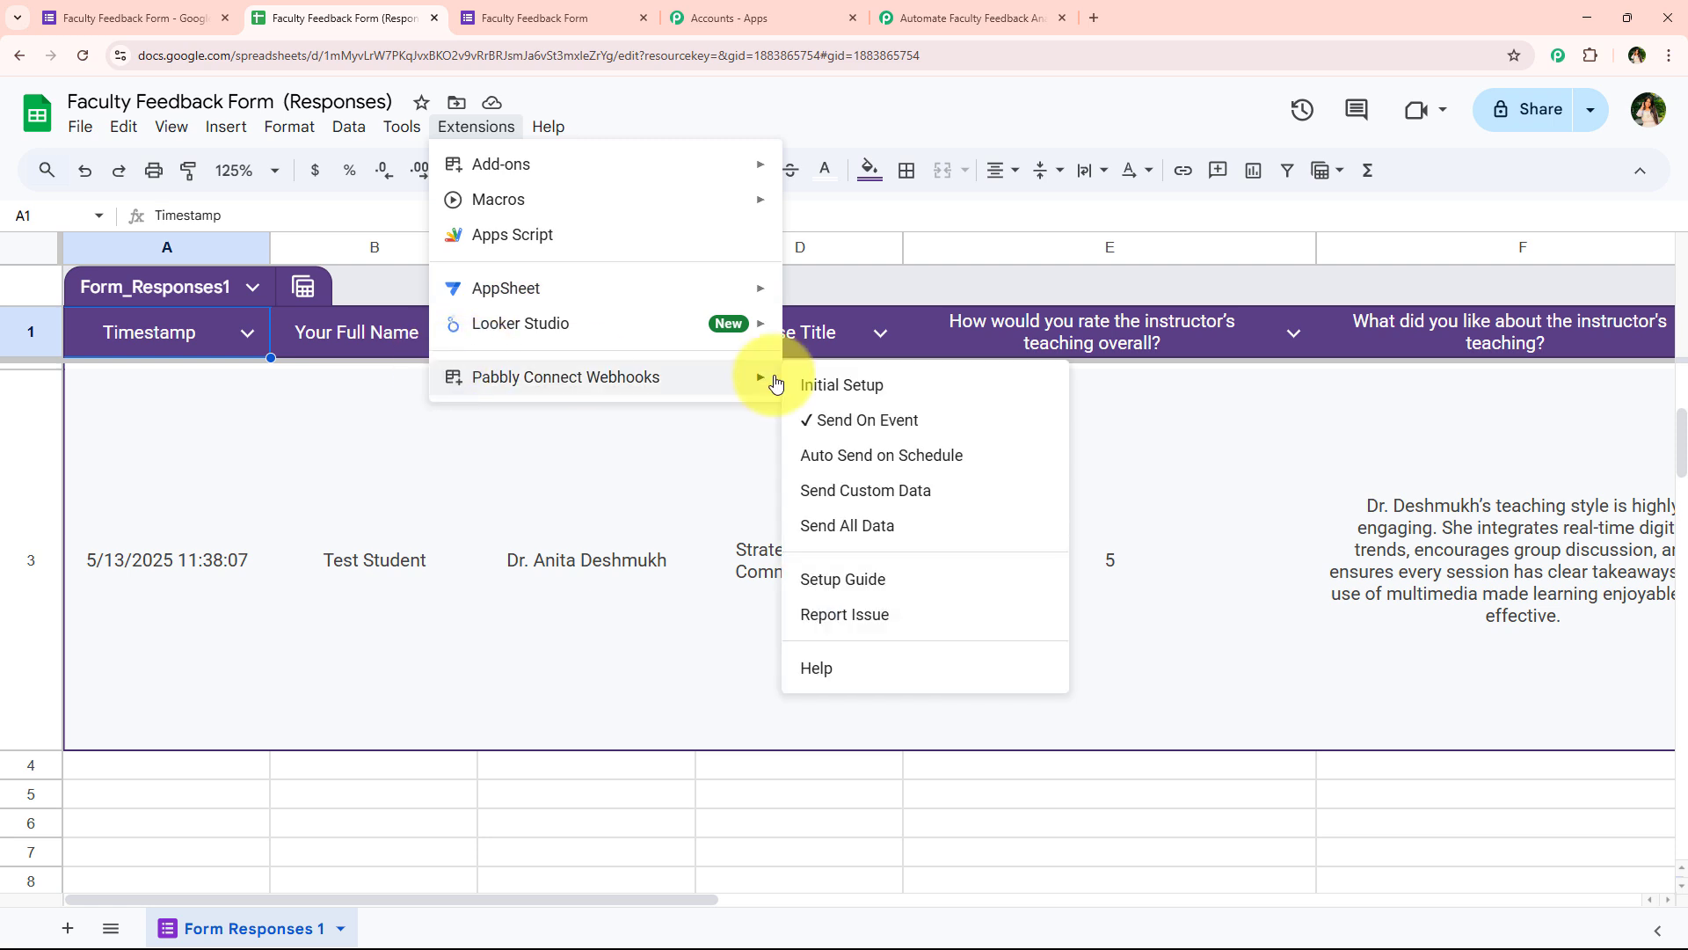
{"action": "left_click", "coordinate": [848, 385]}
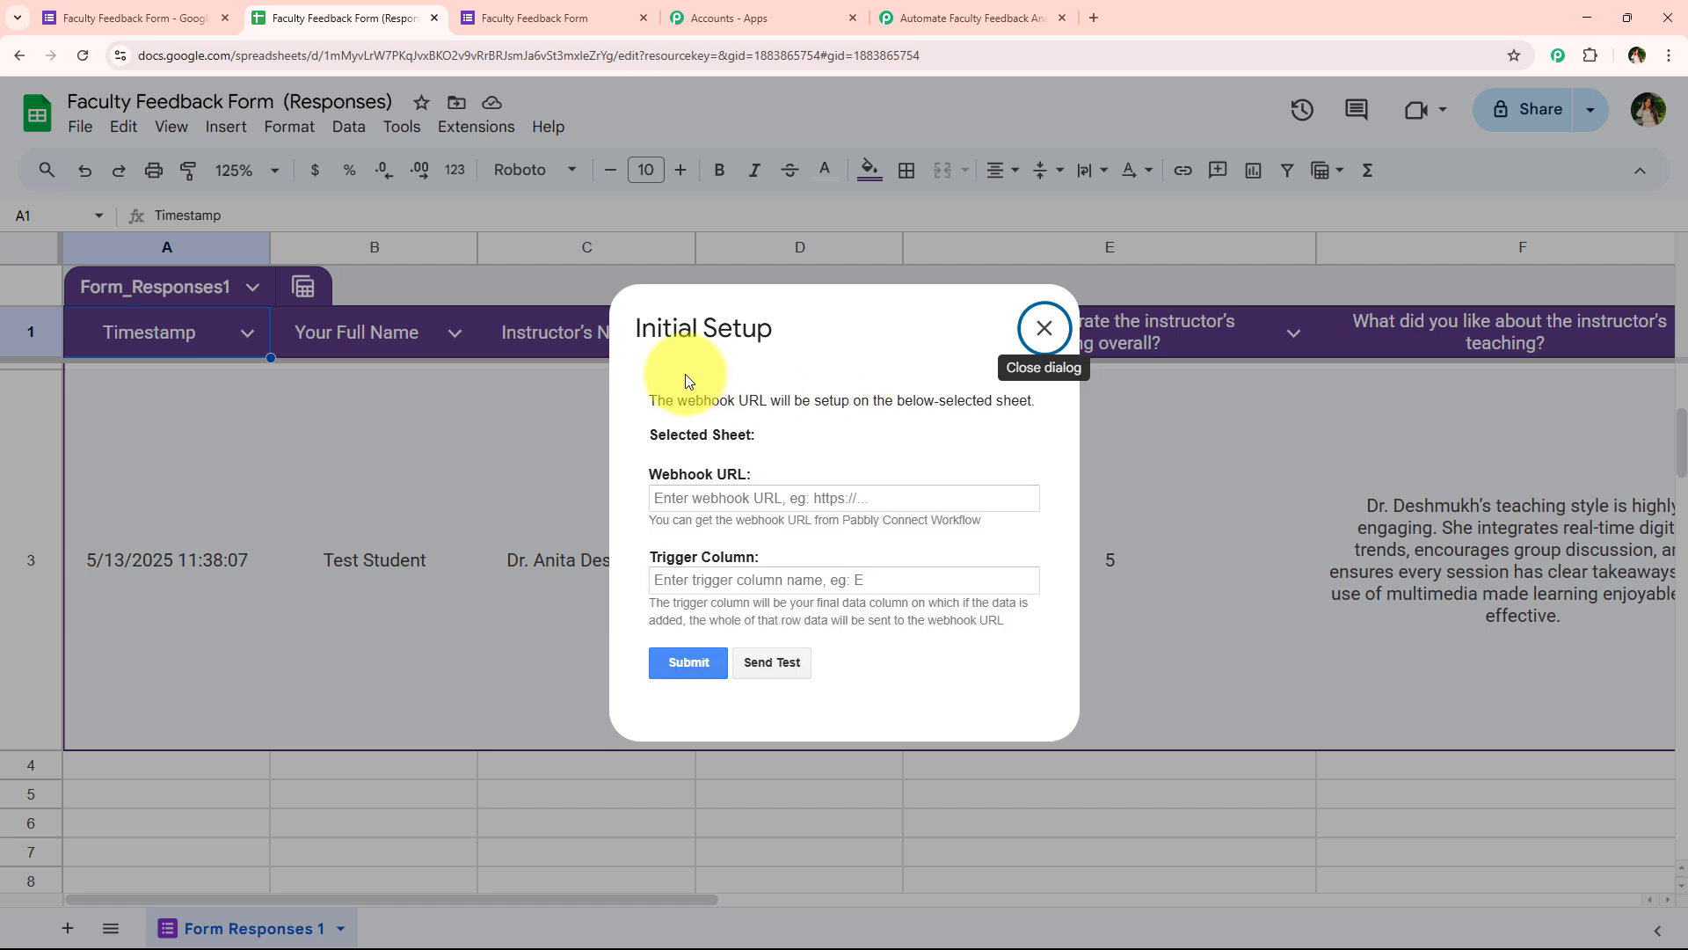
{"action": "left_click_drag", "start_coordinate": [636, 330], "coordinate": [784, 336]}
{"action": "left_click", "coordinate": [785, 337]}
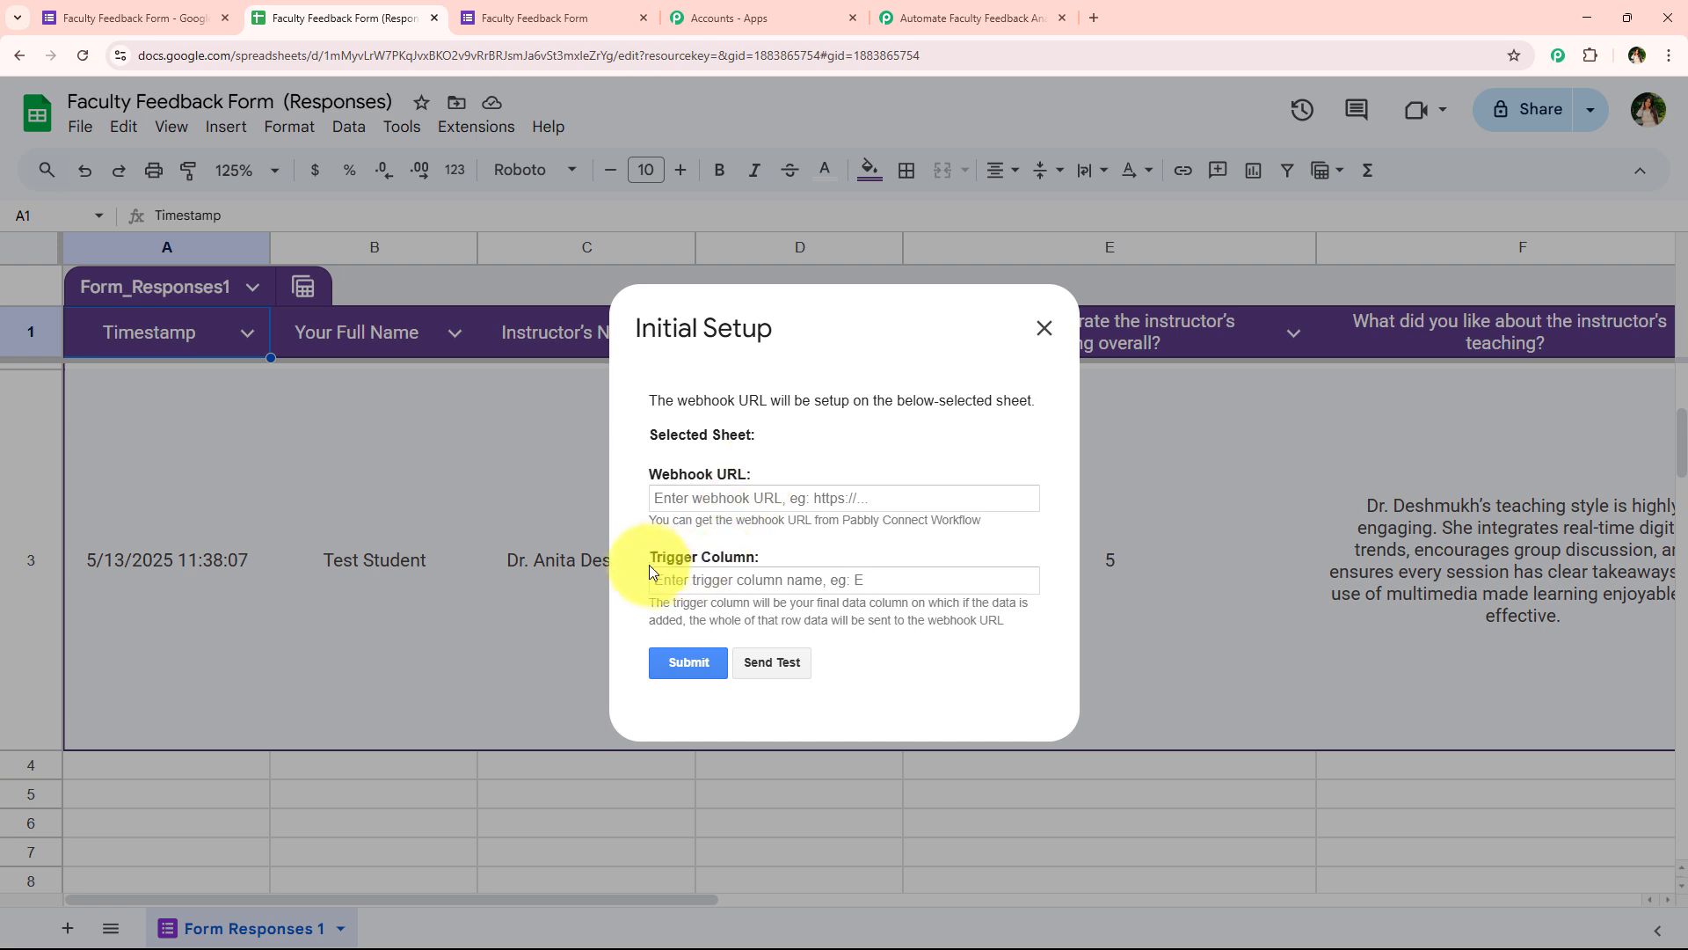
{"action": "left_click", "coordinate": [695, 576]}
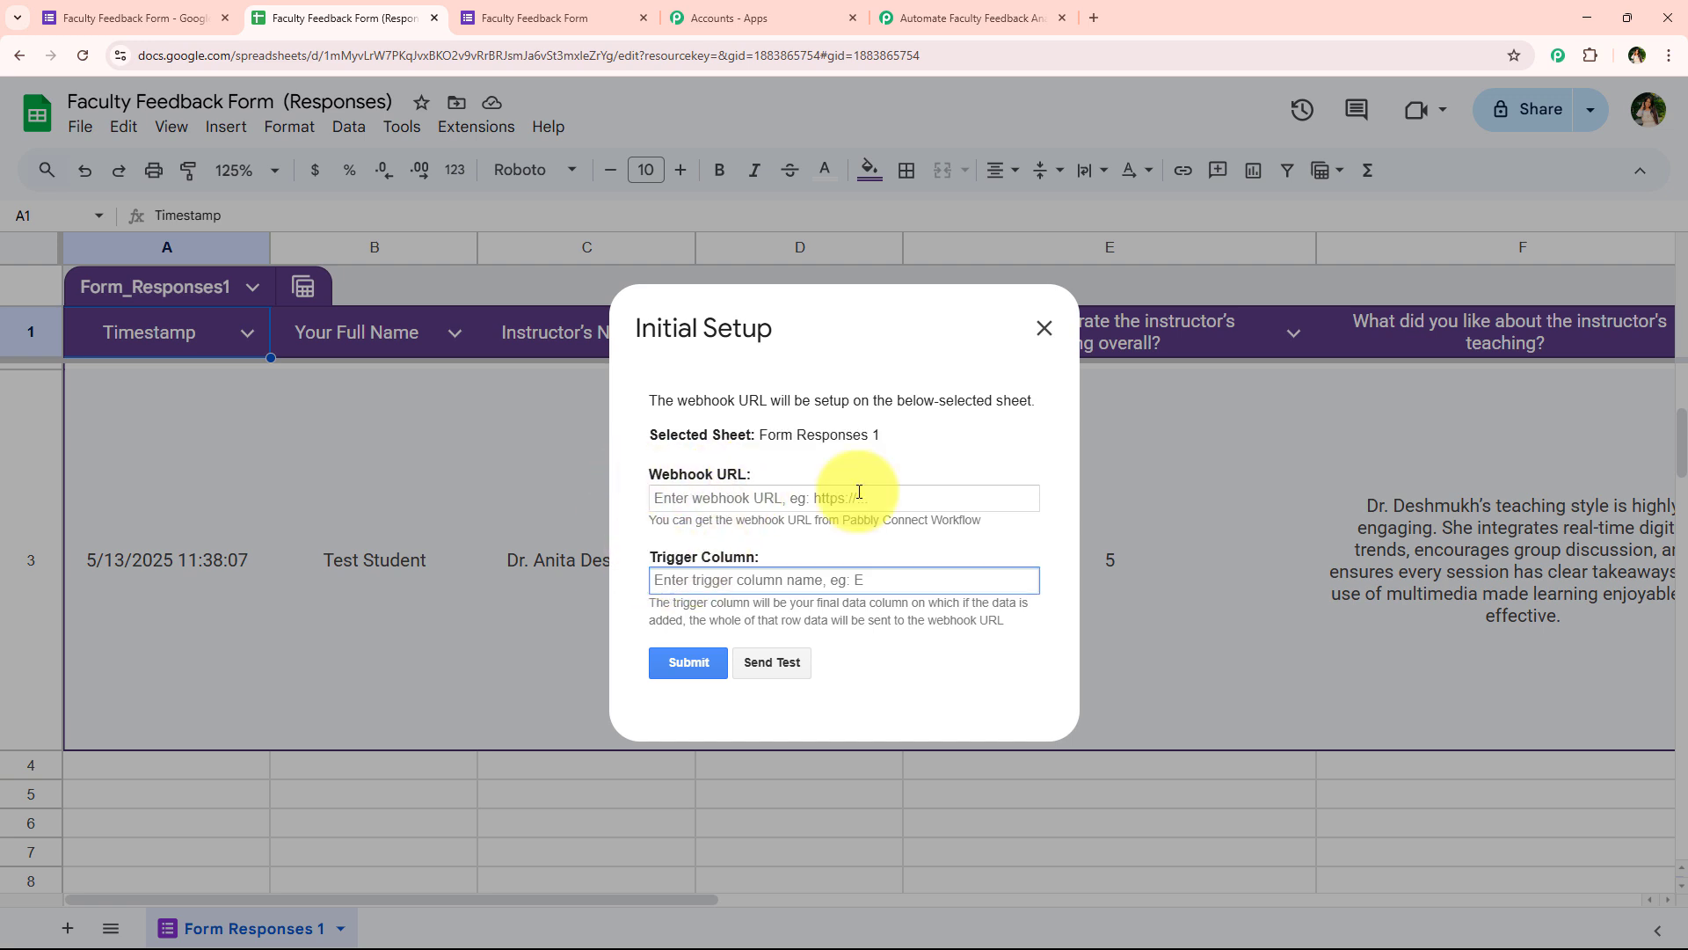
{"action": "right_click", "coordinate": [859, 492]}
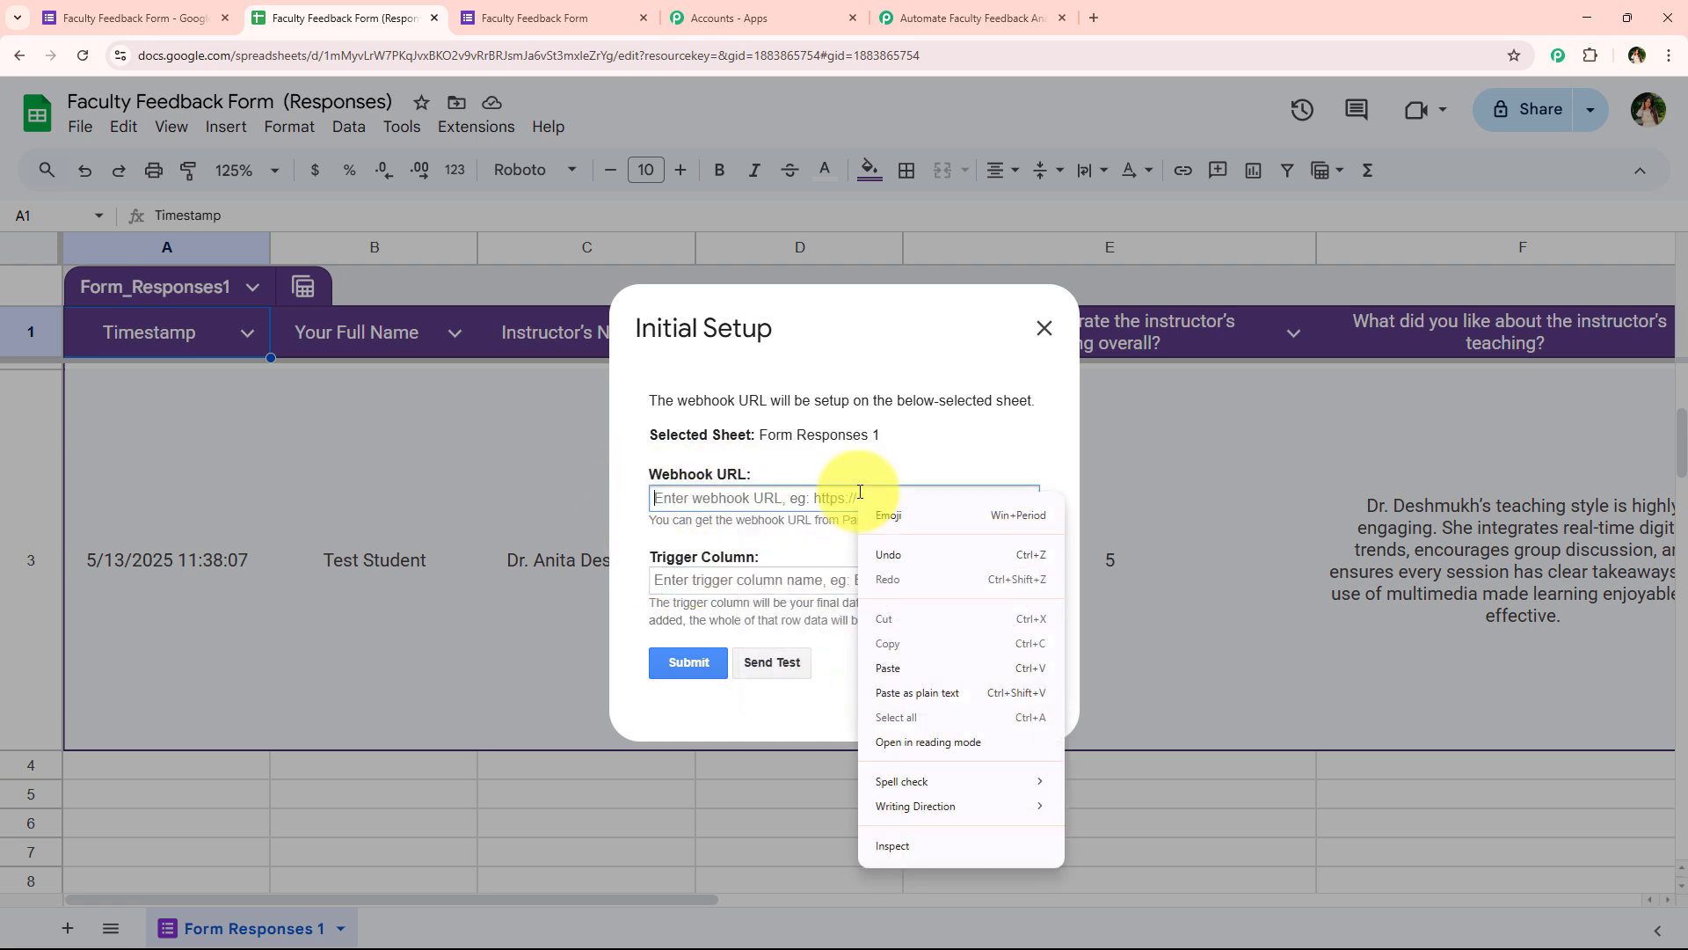
{"action": "left_click", "coordinate": [929, 665]}
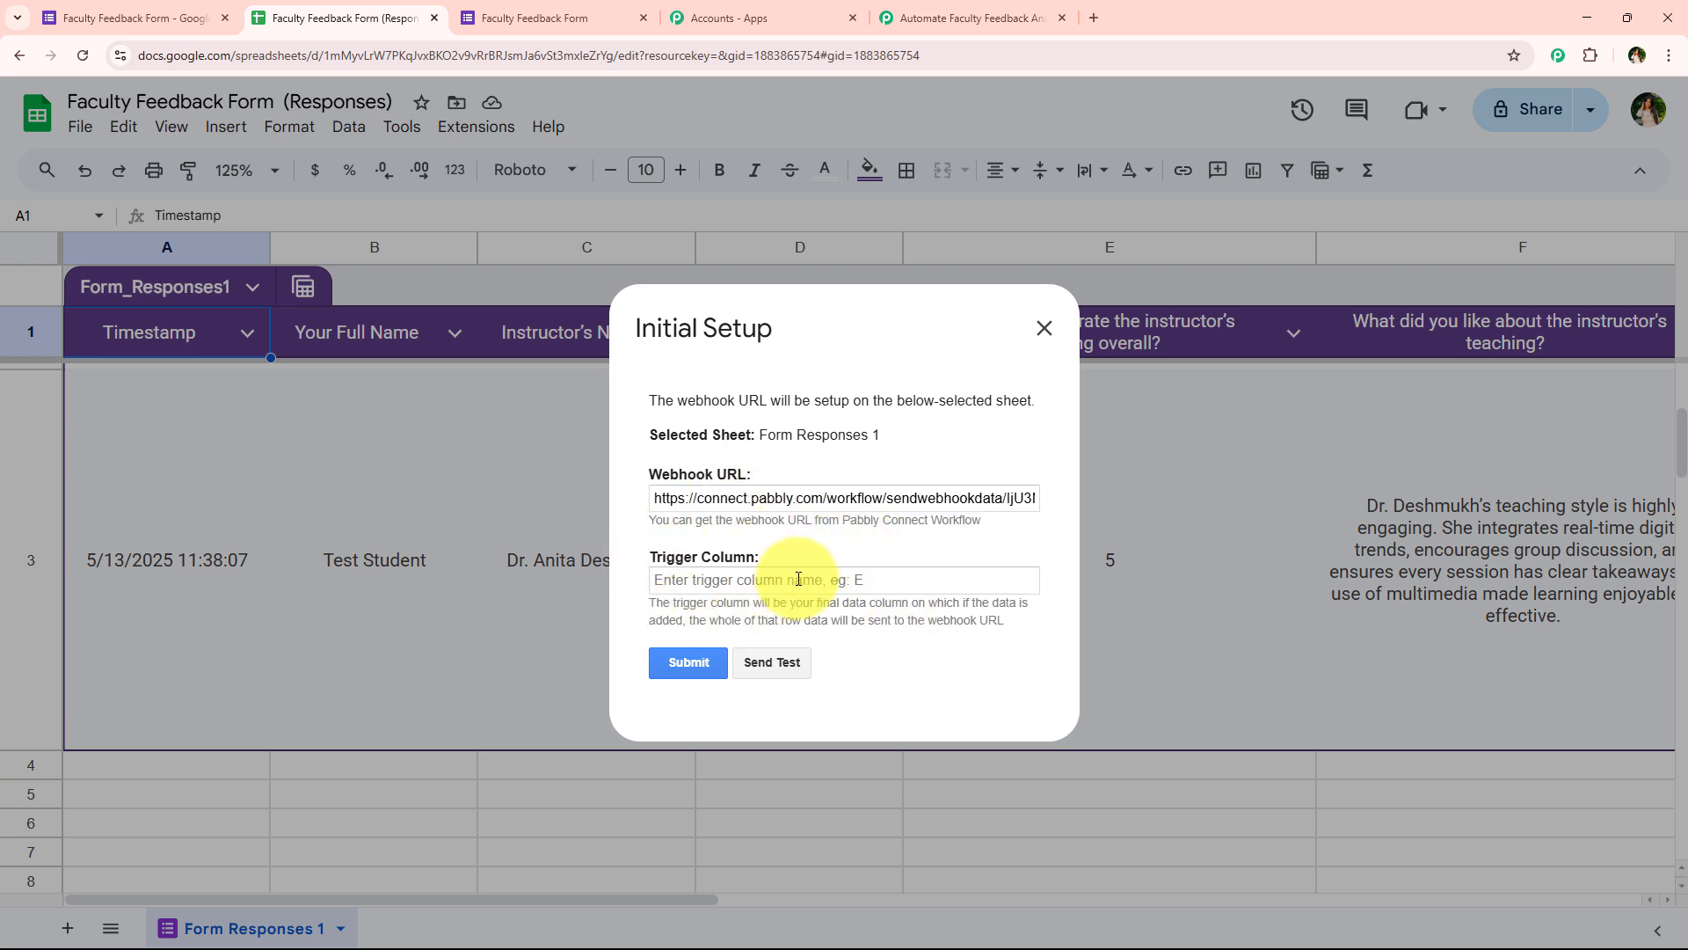
Set the trigger column to H, submit the webhook setup, and close its dialog.
{"action": "left_click", "coordinate": [778, 575]}
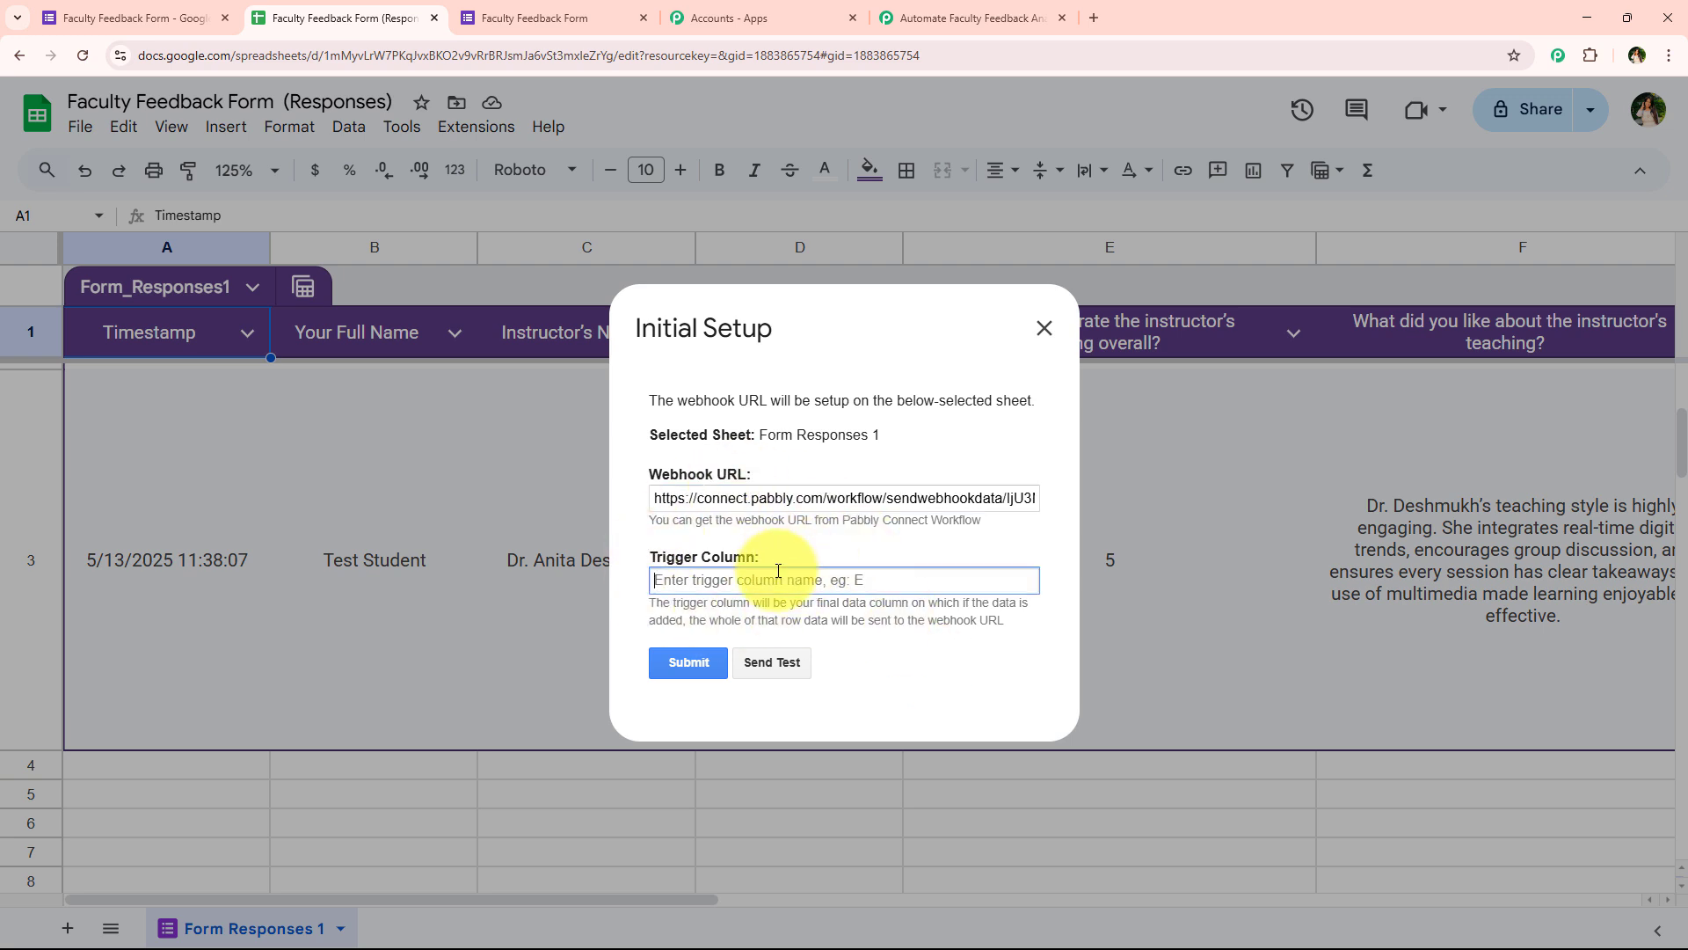
{"action": "type", "text": "H"}
{"action": "left_click", "coordinate": [810, 537]}
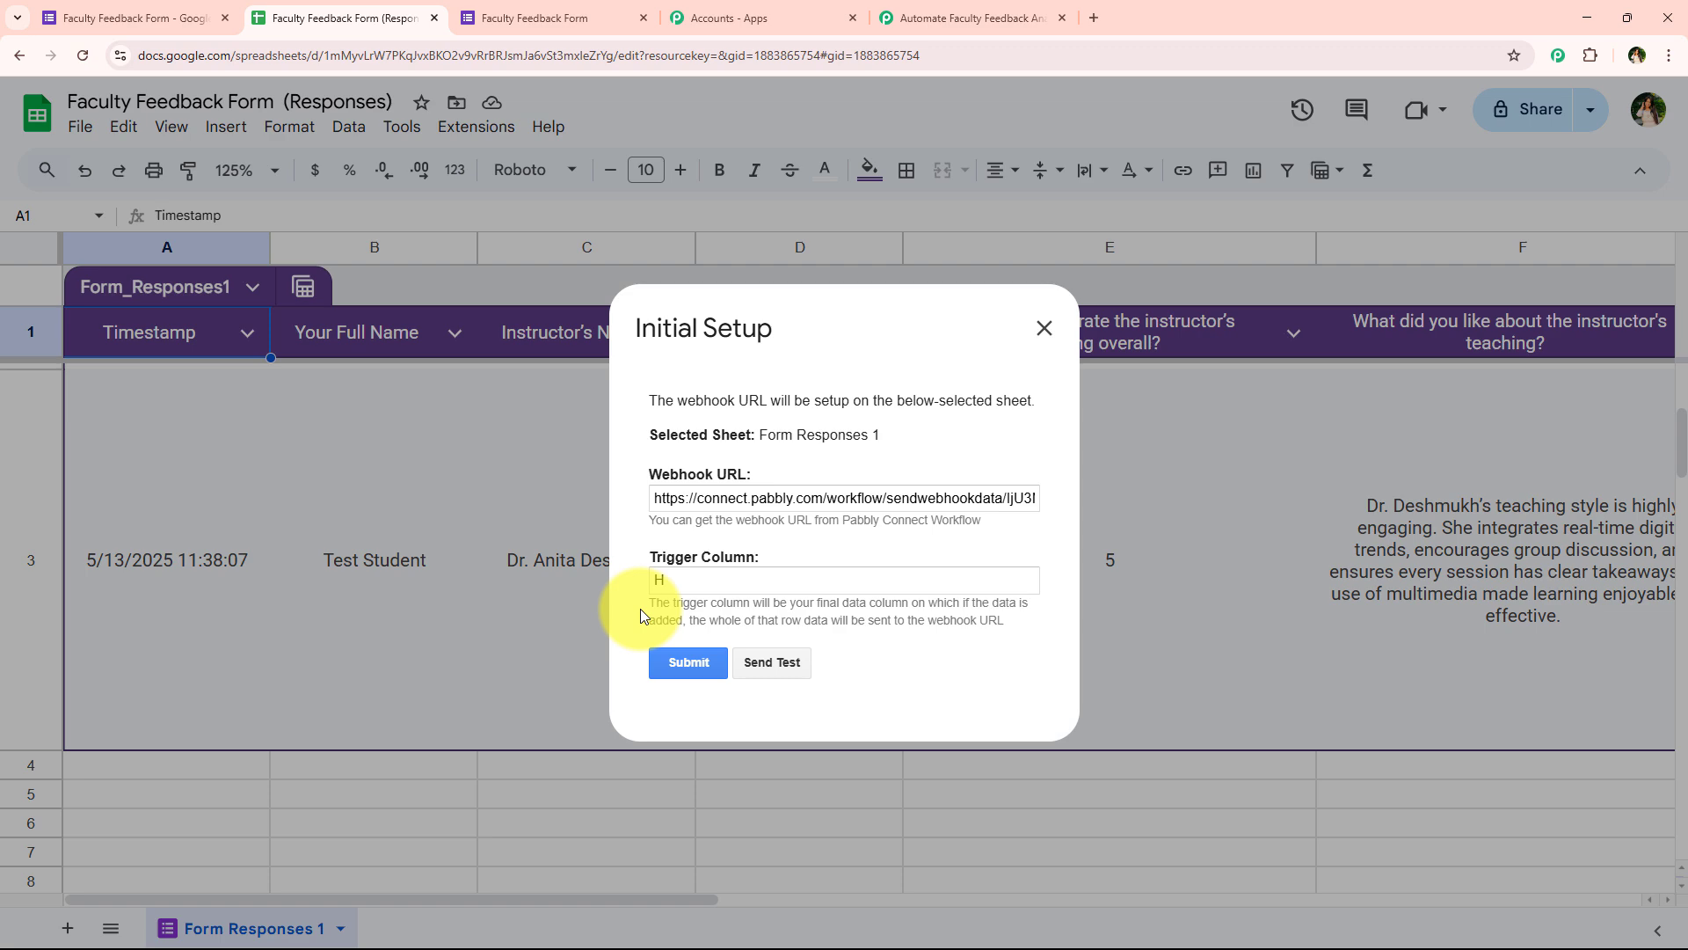
{"action": "left_click", "coordinate": [601, 7]}
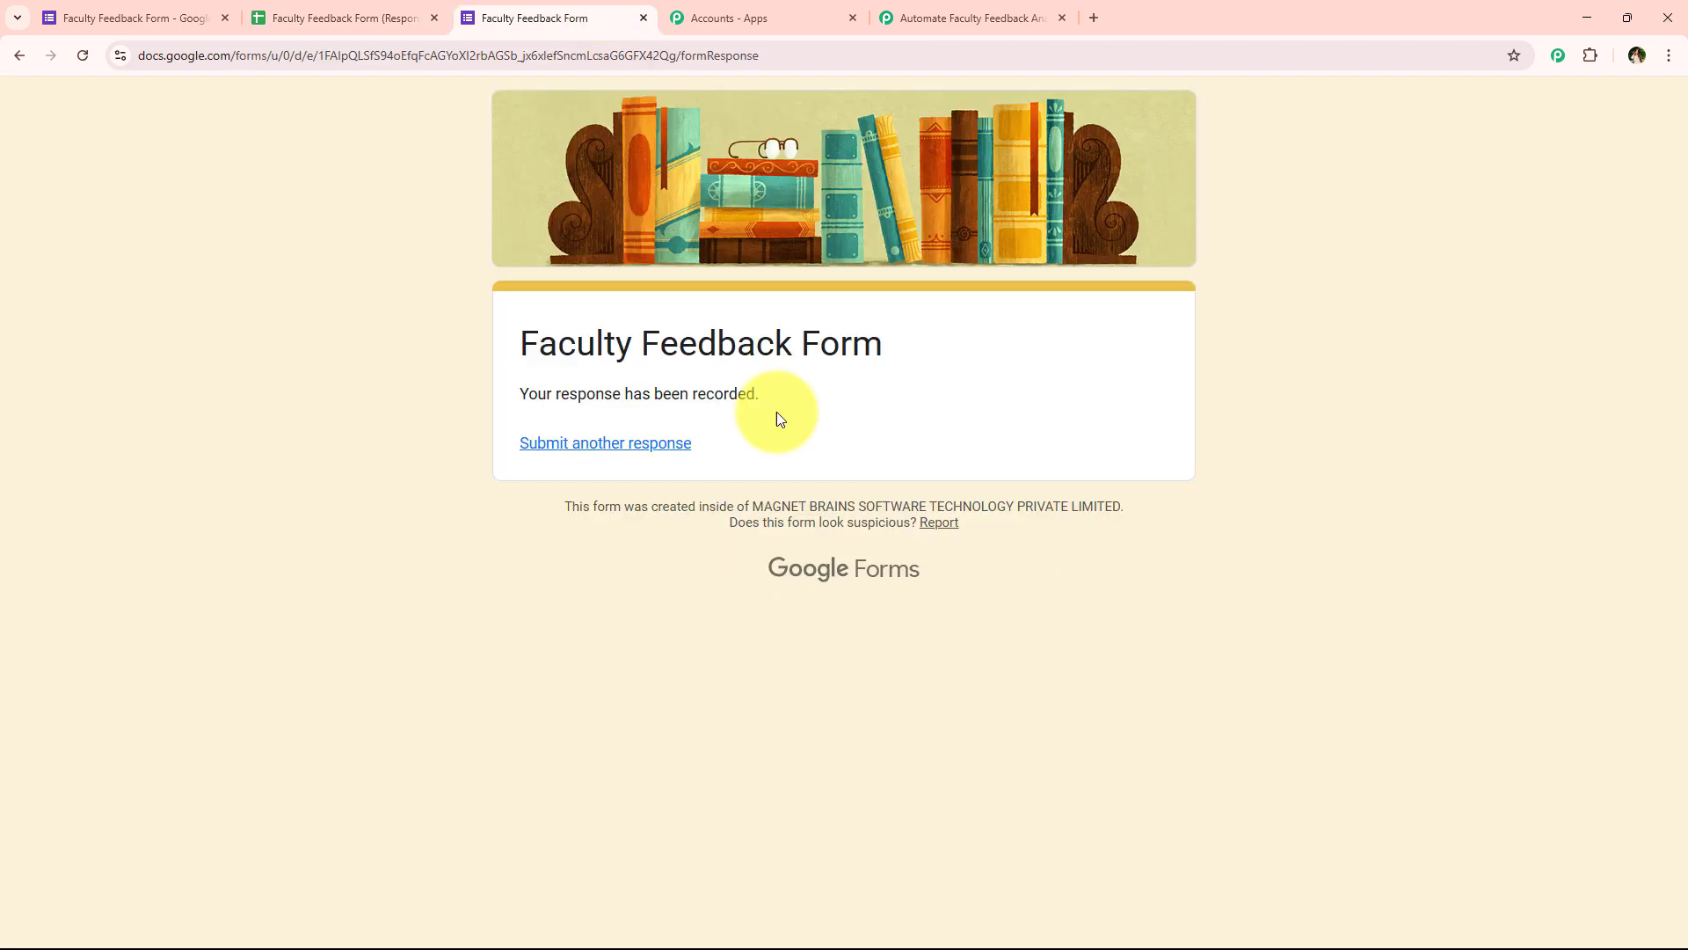
{"action": "left_click", "coordinate": [343, 17]}
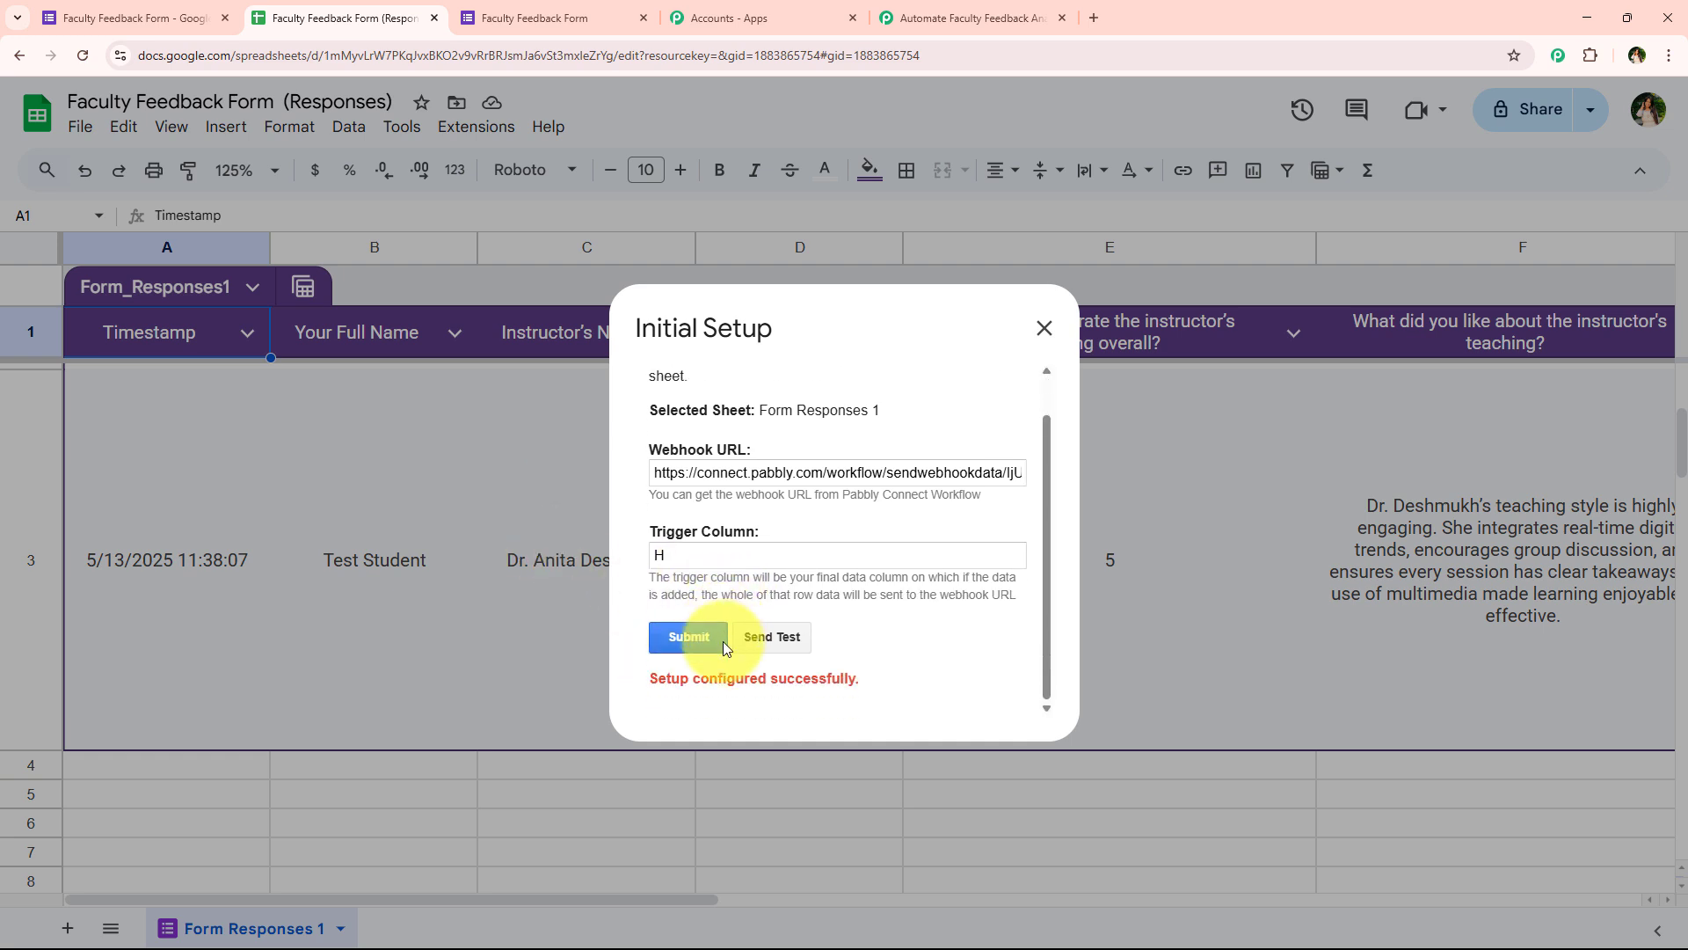
{"action": "left_click_drag", "start_coordinate": [651, 678], "coordinate": [895, 686]}
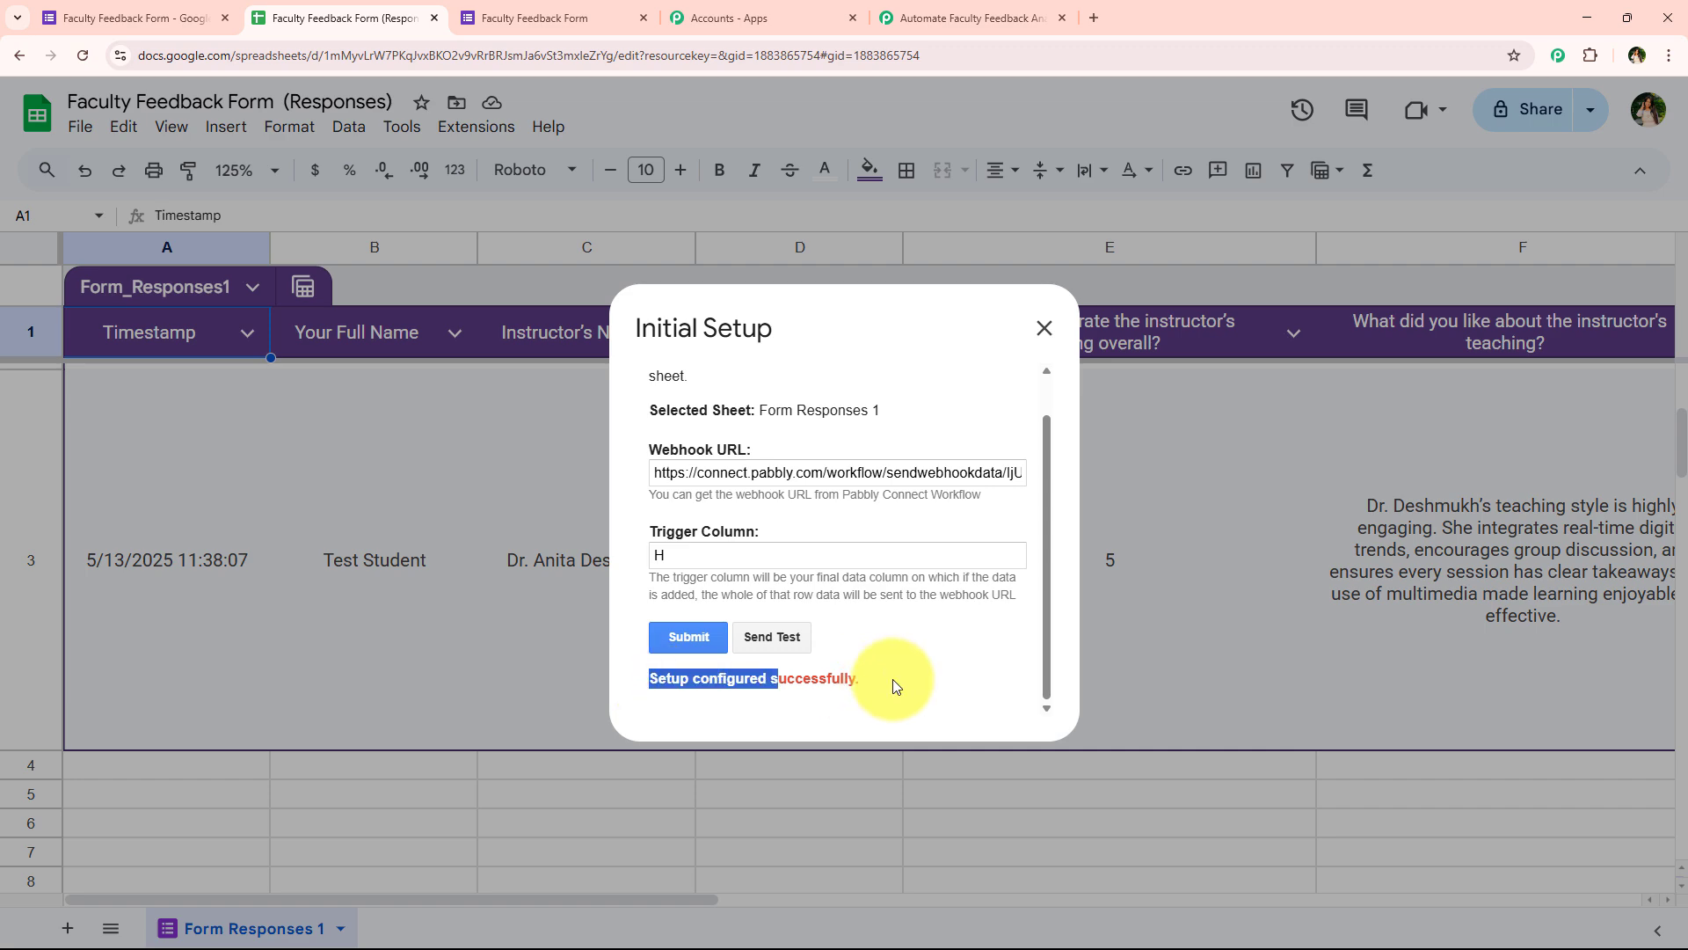
{"action": "left_click", "coordinate": [1043, 328]}
Switch to the Pabbly Connect workflow and read the note about making a test submission for the webhook response.
{"action": "left_click", "coordinate": [968, 5]}
{"action": "scroll", "coordinate": [304, 587], "scroll_direction": "down", "scroll_amount": 2}
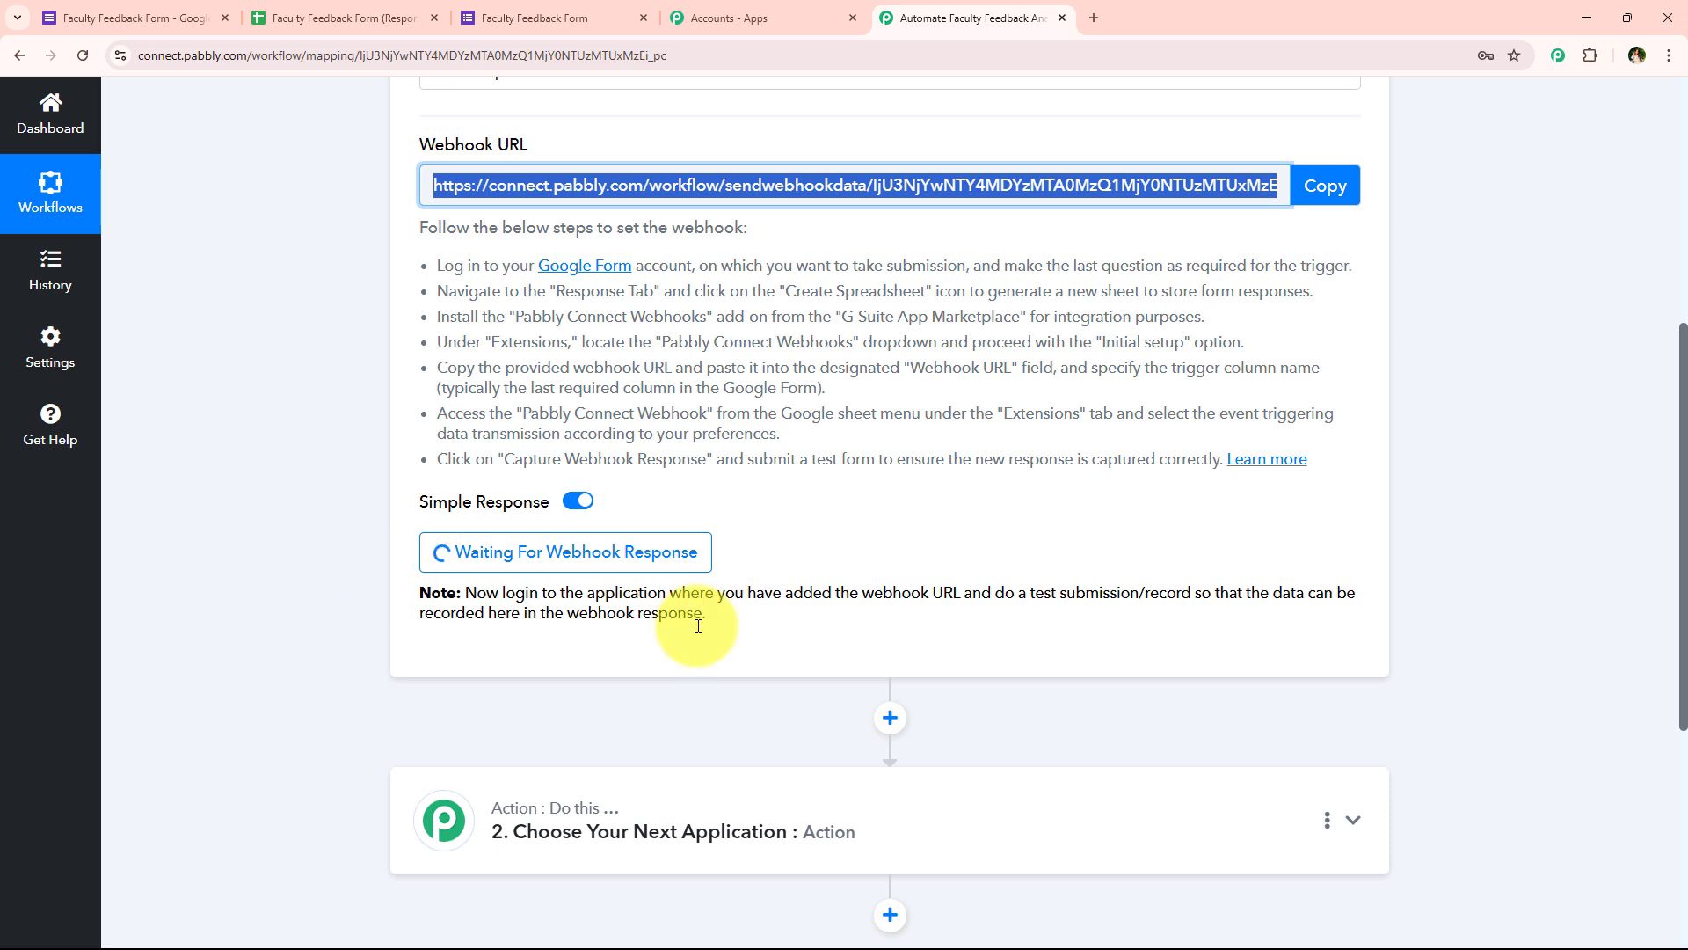
{"action": "left_click_drag", "start_coordinate": [992, 592], "coordinate": [1183, 591]}
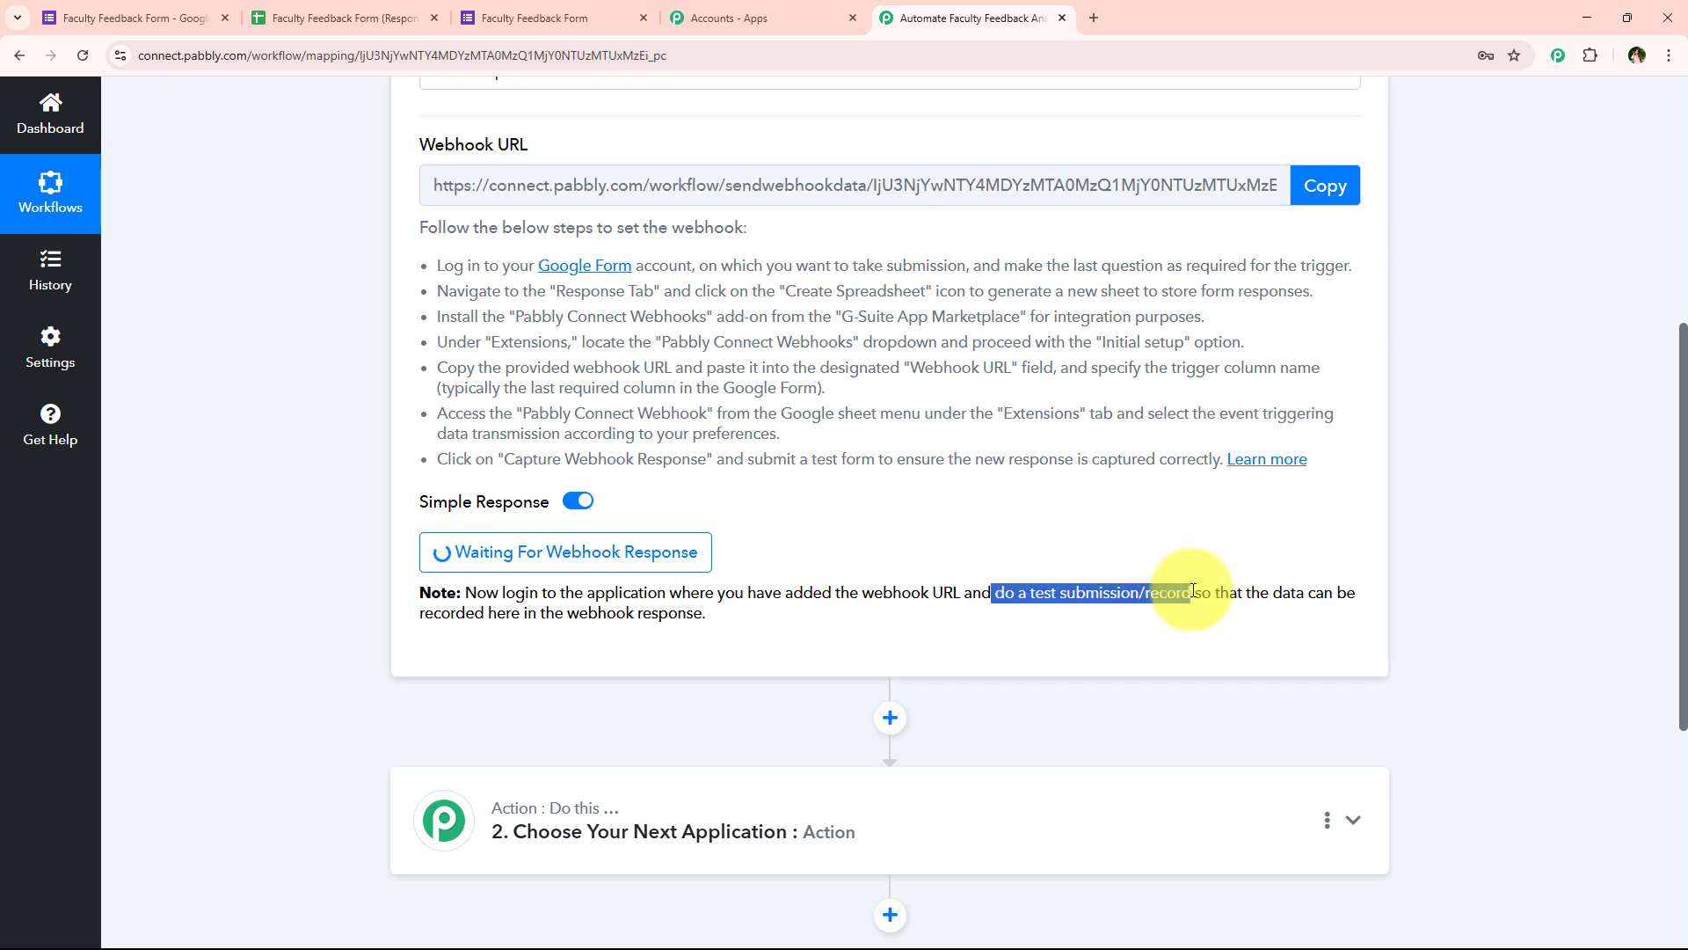
{"action": "left_click", "coordinate": [1183, 591]}
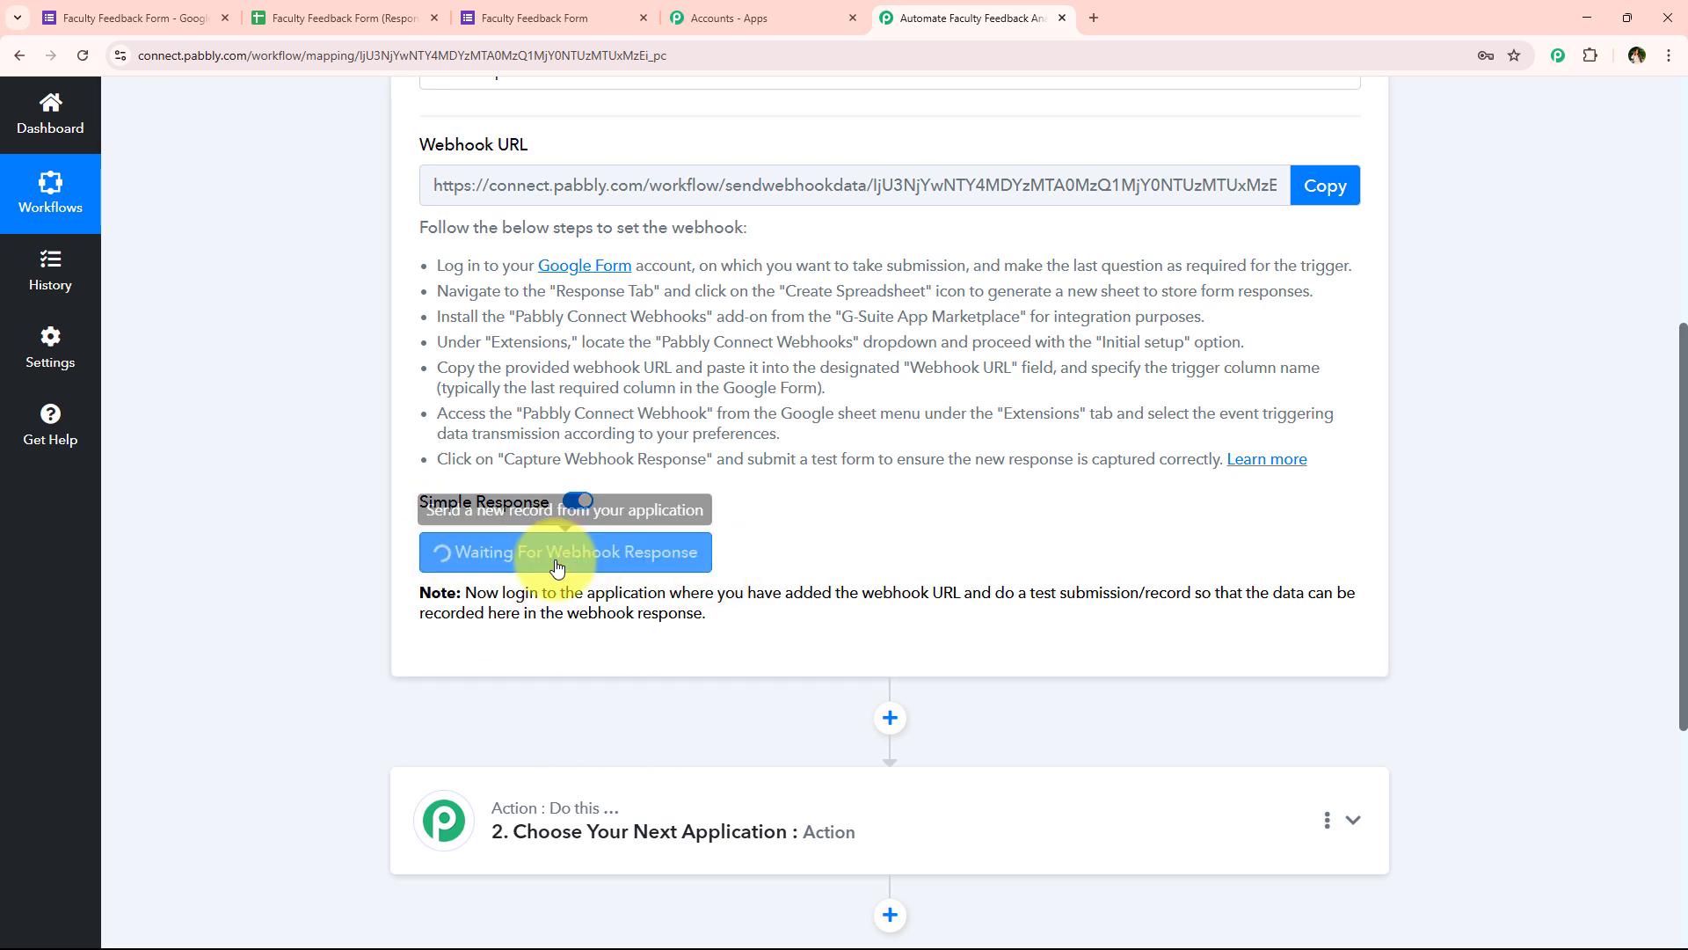
{"action": "left_click_drag", "start_coordinate": [1031, 596], "coordinate": [1170, 587]}
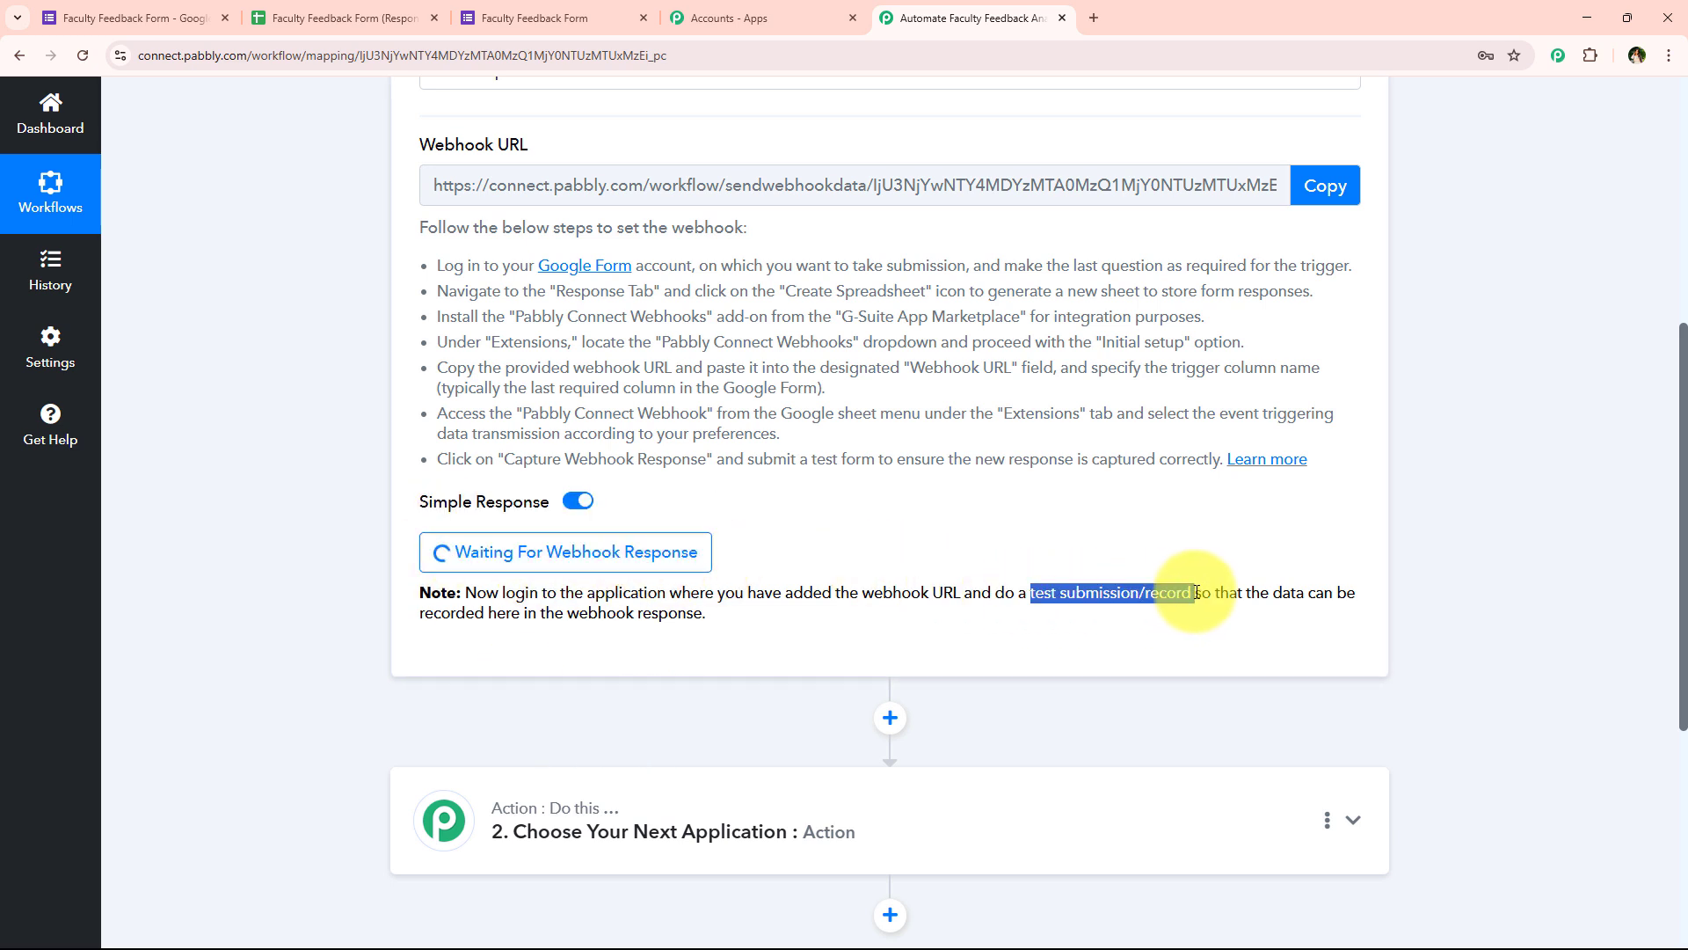
{"action": "left_click", "coordinate": [1113, 703]}
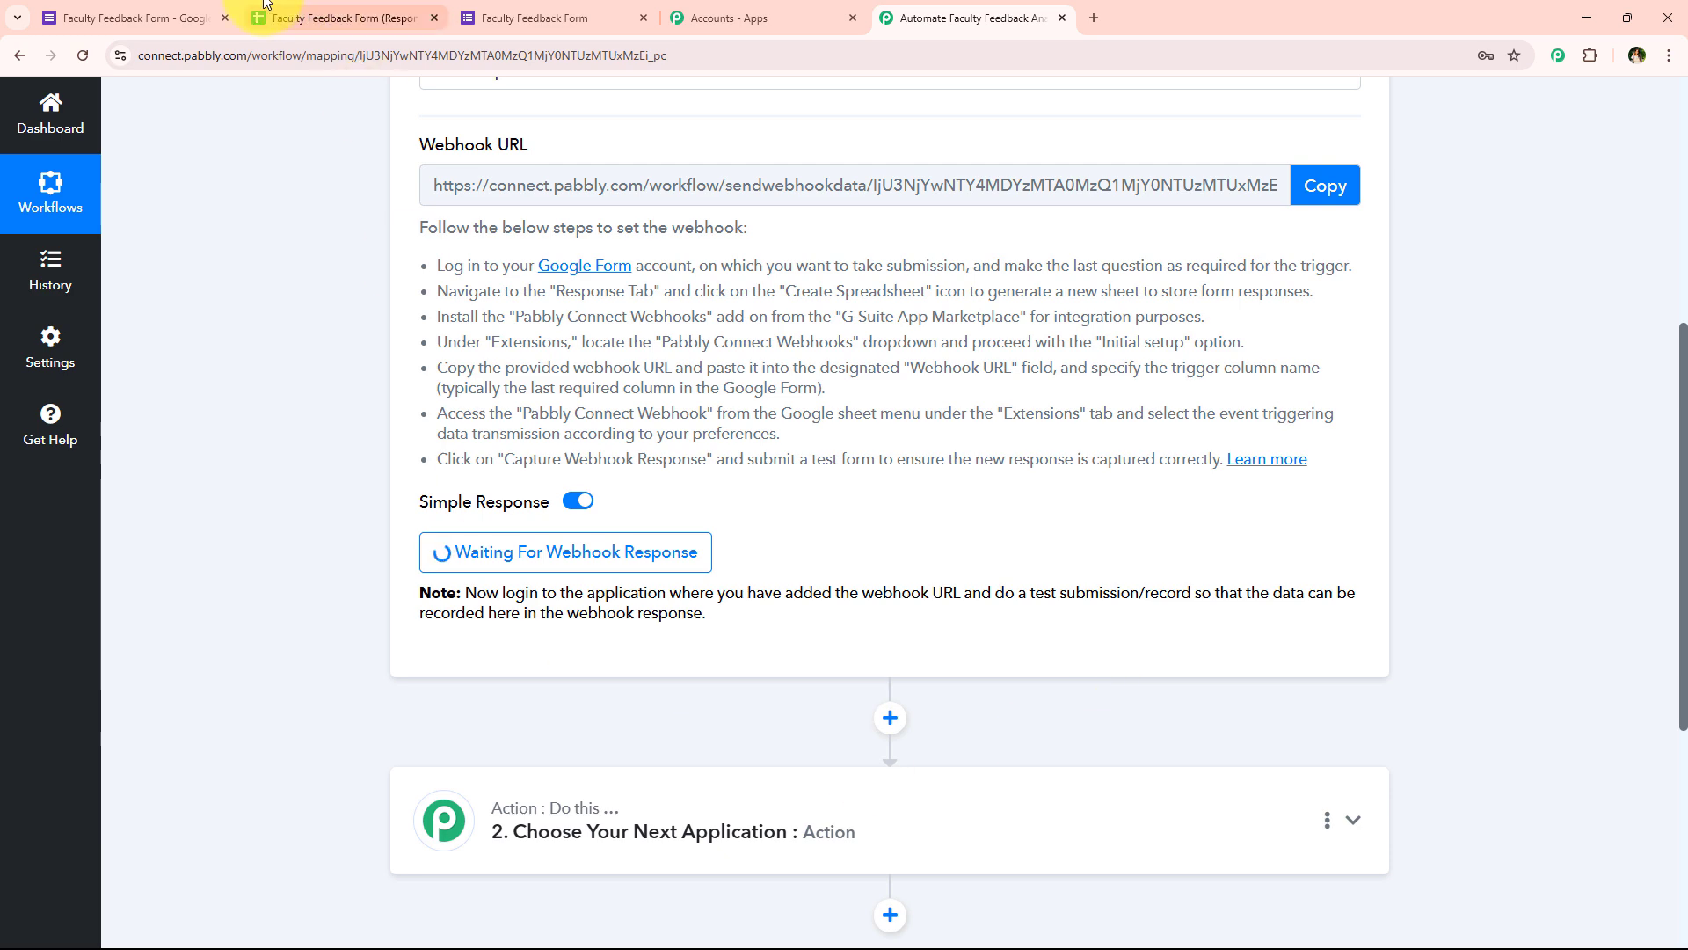
Return to the blank Faculty Feedback Form and enter the respondent's full name for a test submission.
{"action": "left_click", "coordinate": [536, 18]}
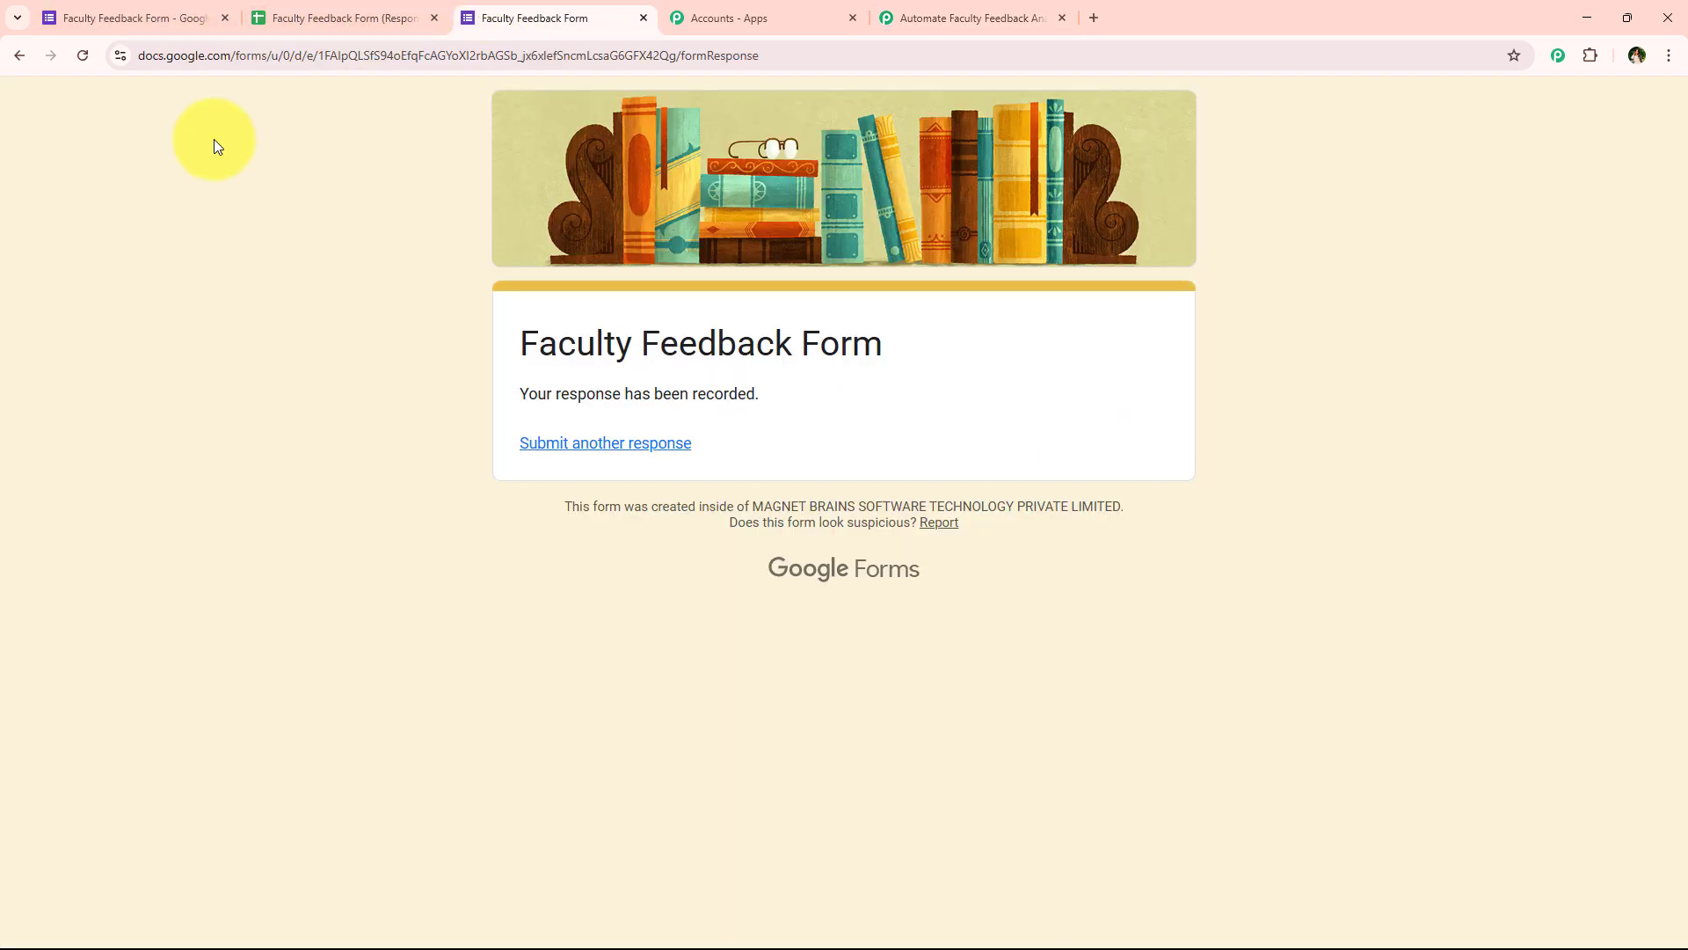
{"action": "left_click", "coordinate": [30, 55]}
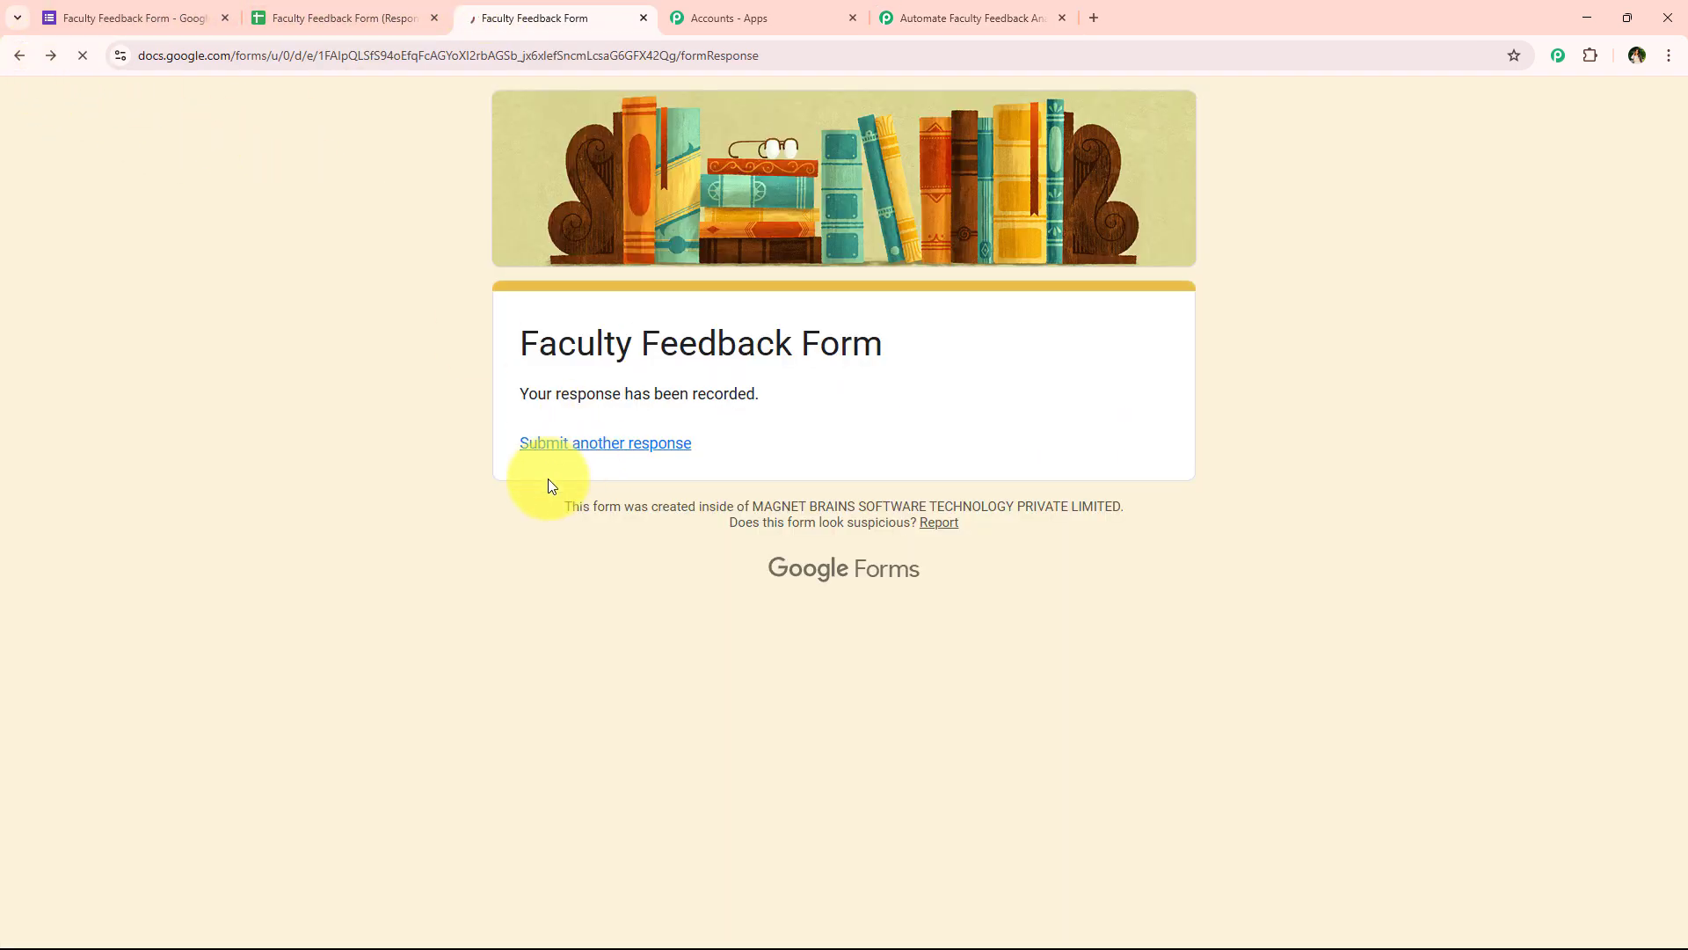
{"action": "scroll", "coordinate": [354, 291], "scroll_direction": "up", "scroll_amount": 15}
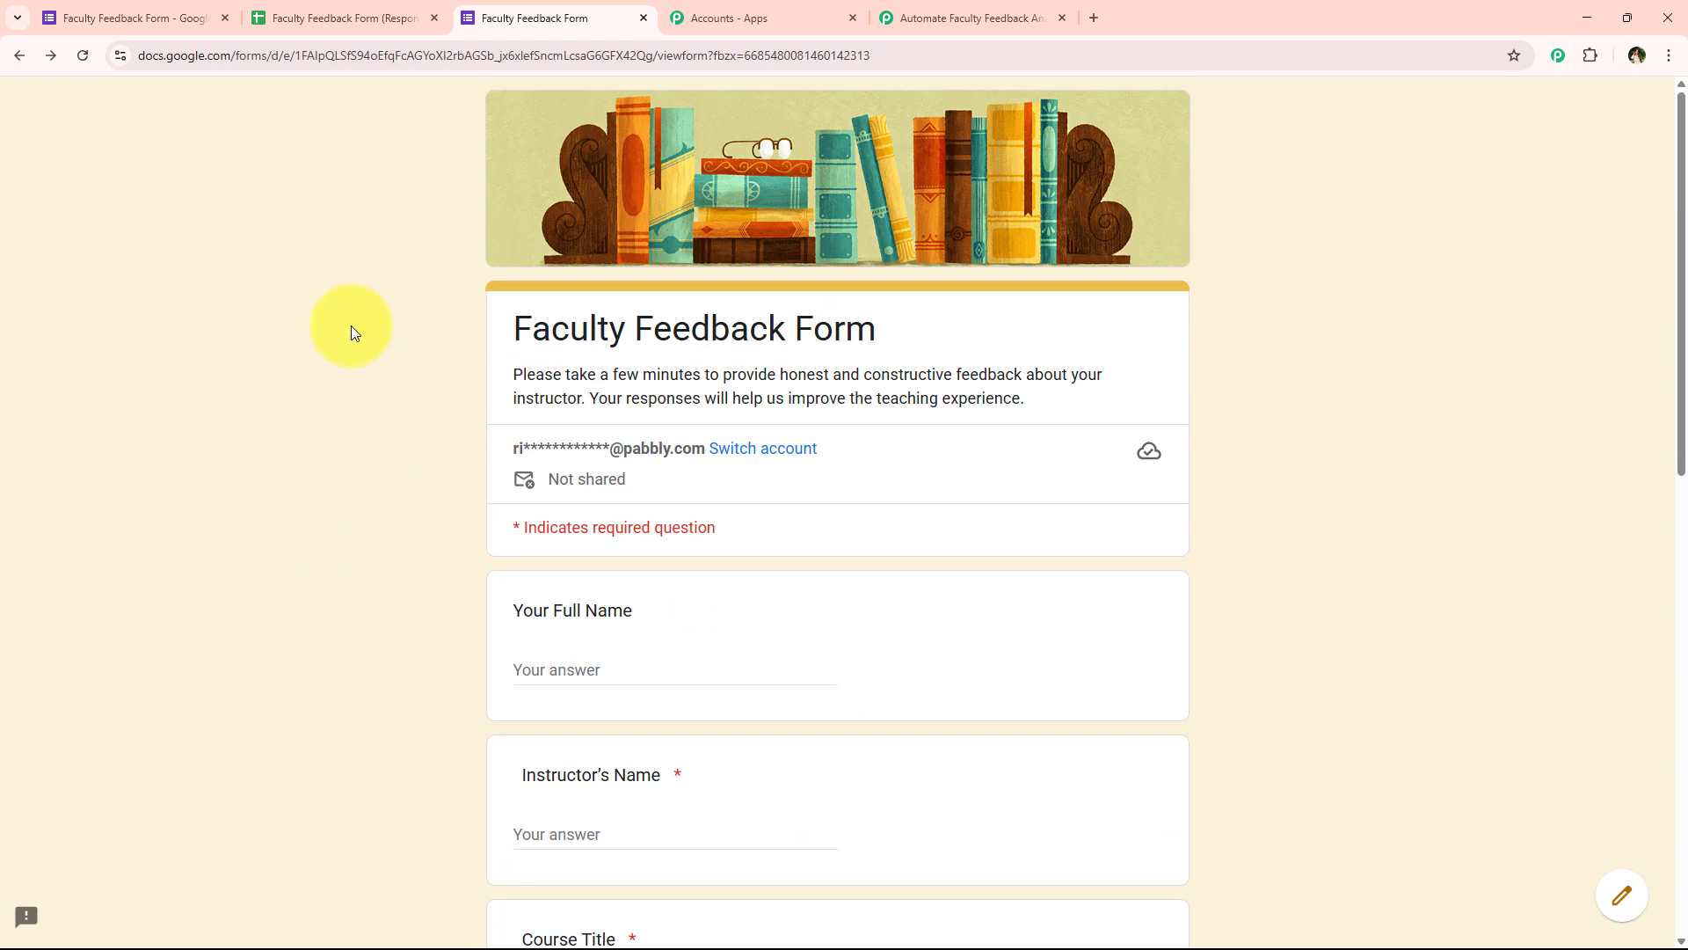
{"action": "left_click", "coordinate": [655, 666]}
{"action": "scroll", "coordinate": [487, 552], "scroll_direction": "down", "scroll_amount": 1}
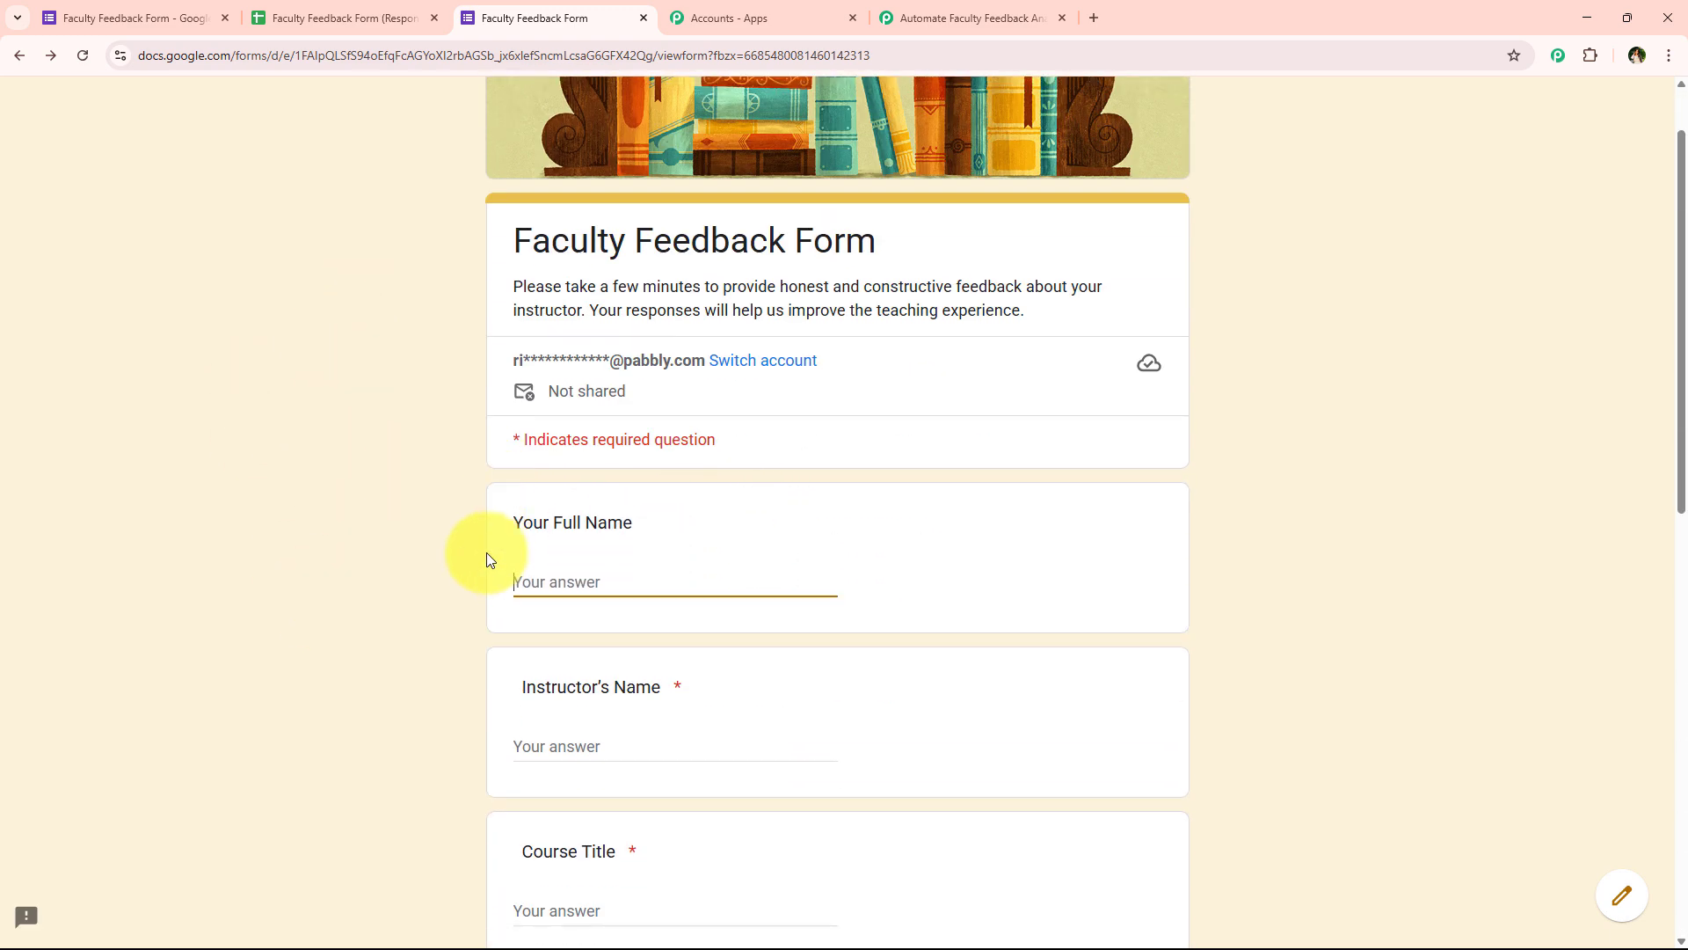
{"action": "type", "text": "Demo "}
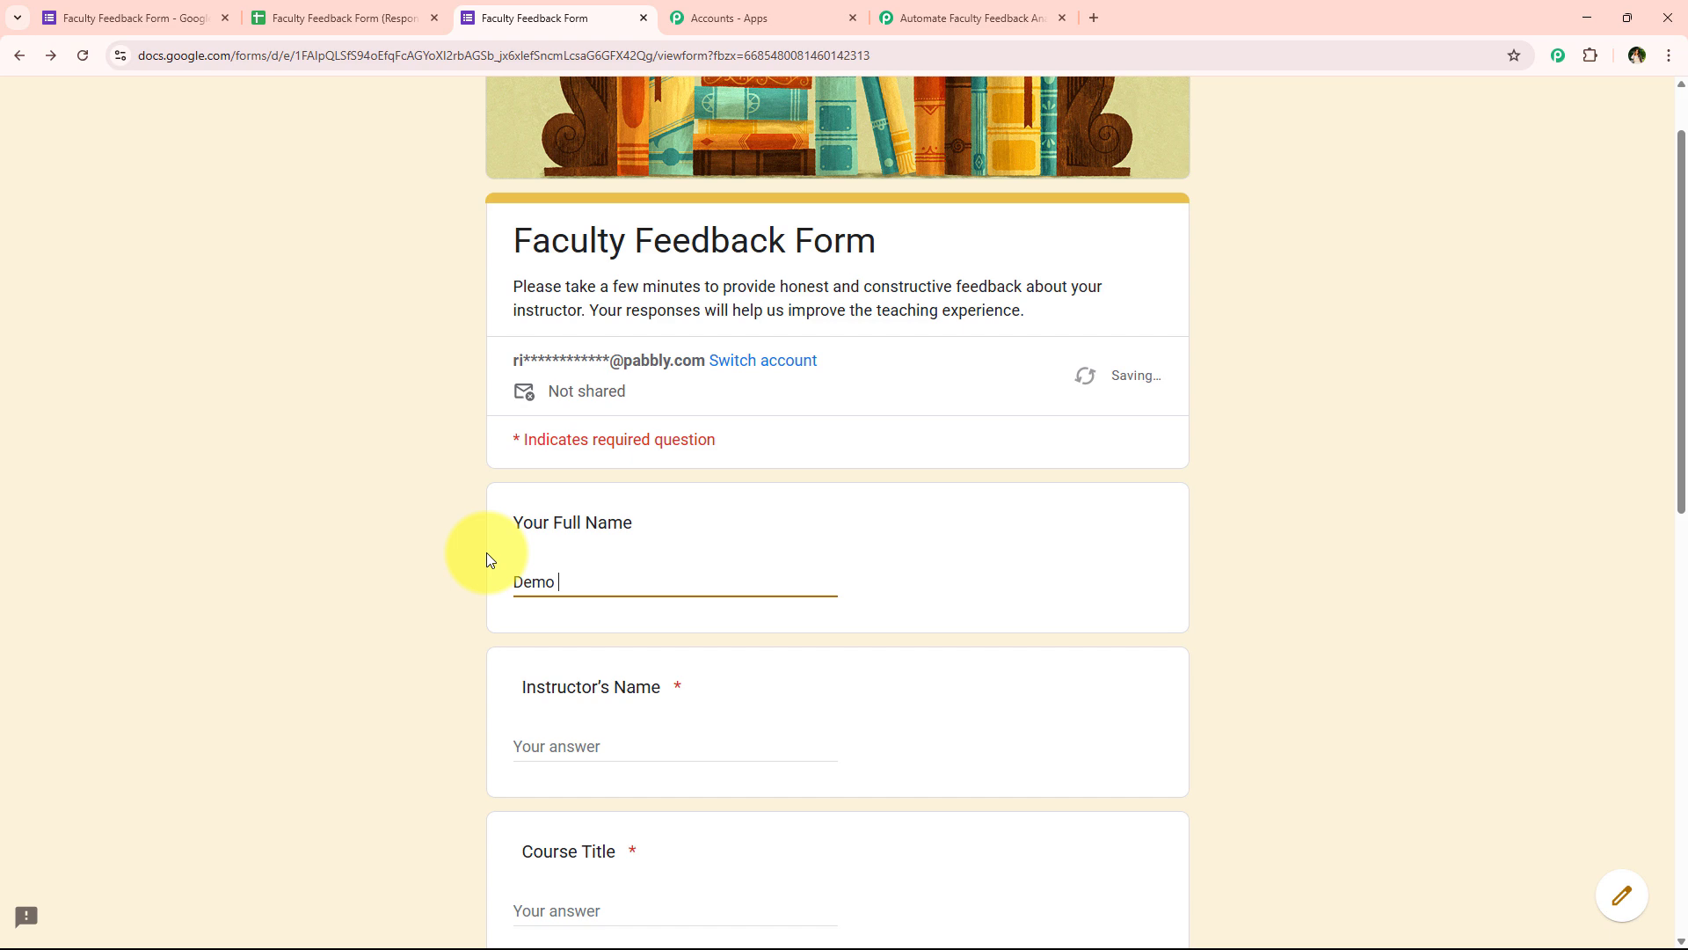
{"action": "type", "text": "User"}
Fill in the instructor's name, the course title Data Analytics for Business, and an overall teaching rating of 4.
{"action": "scroll", "coordinate": [313, 257], "scroll_direction": "down", "scroll_amount": 4}
{"action": "left_click", "coordinate": [590, 388]}
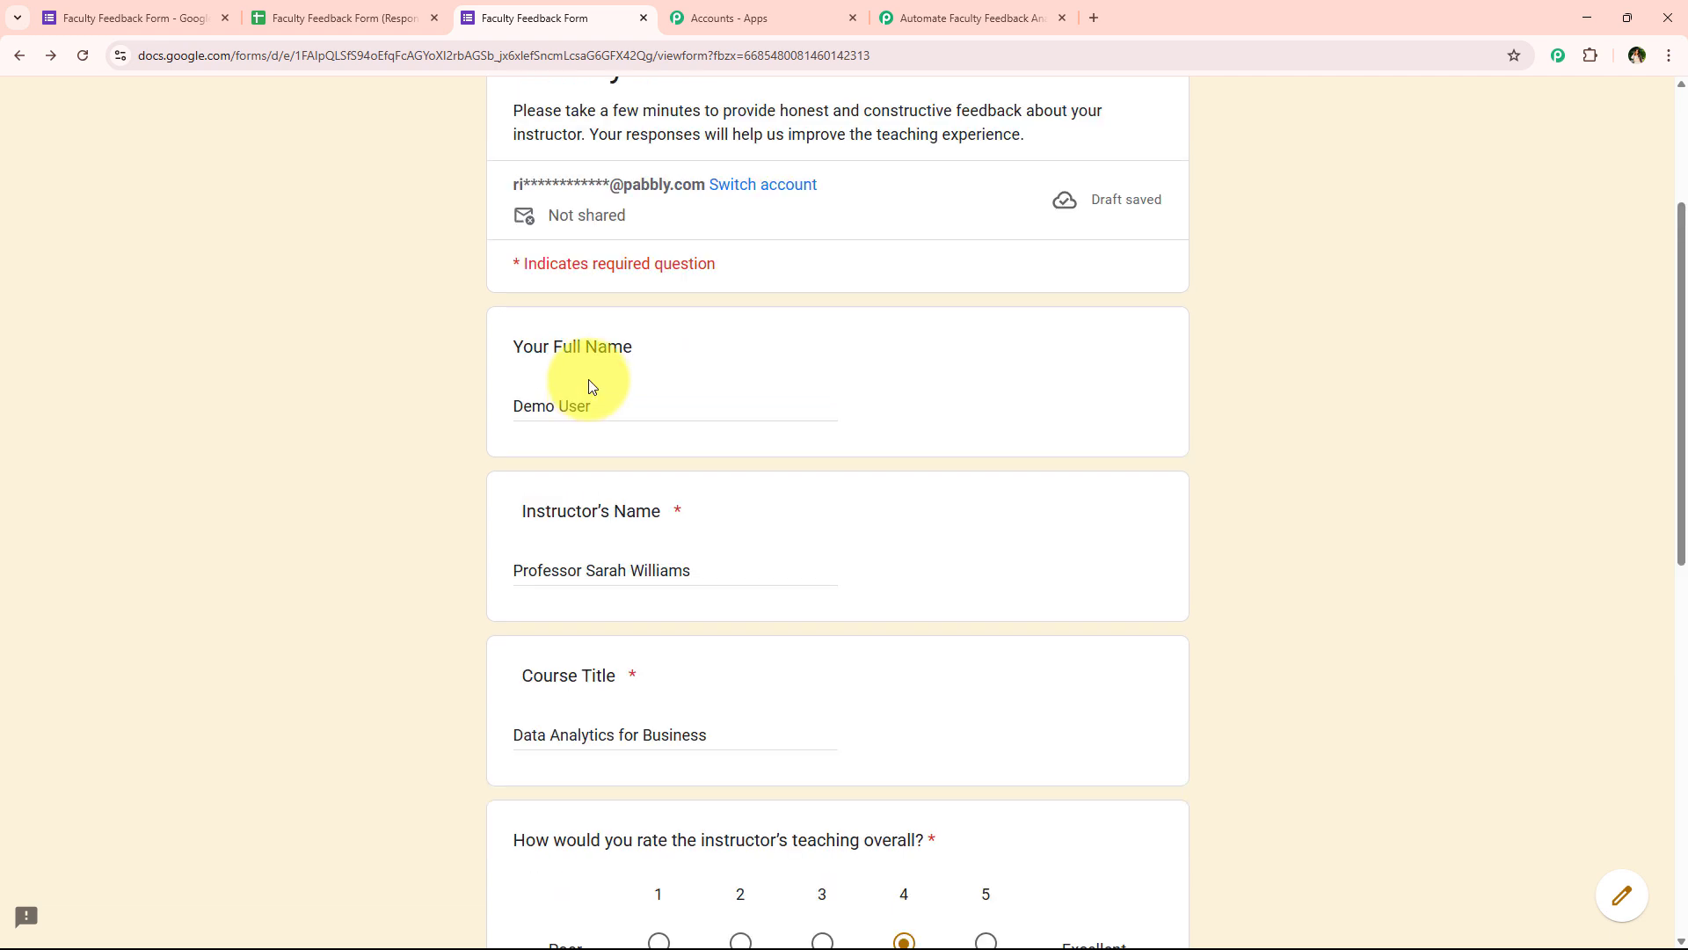
{"action": "scroll", "coordinate": [621, 779], "scroll_direction": "down", "scroll_amount": 1}
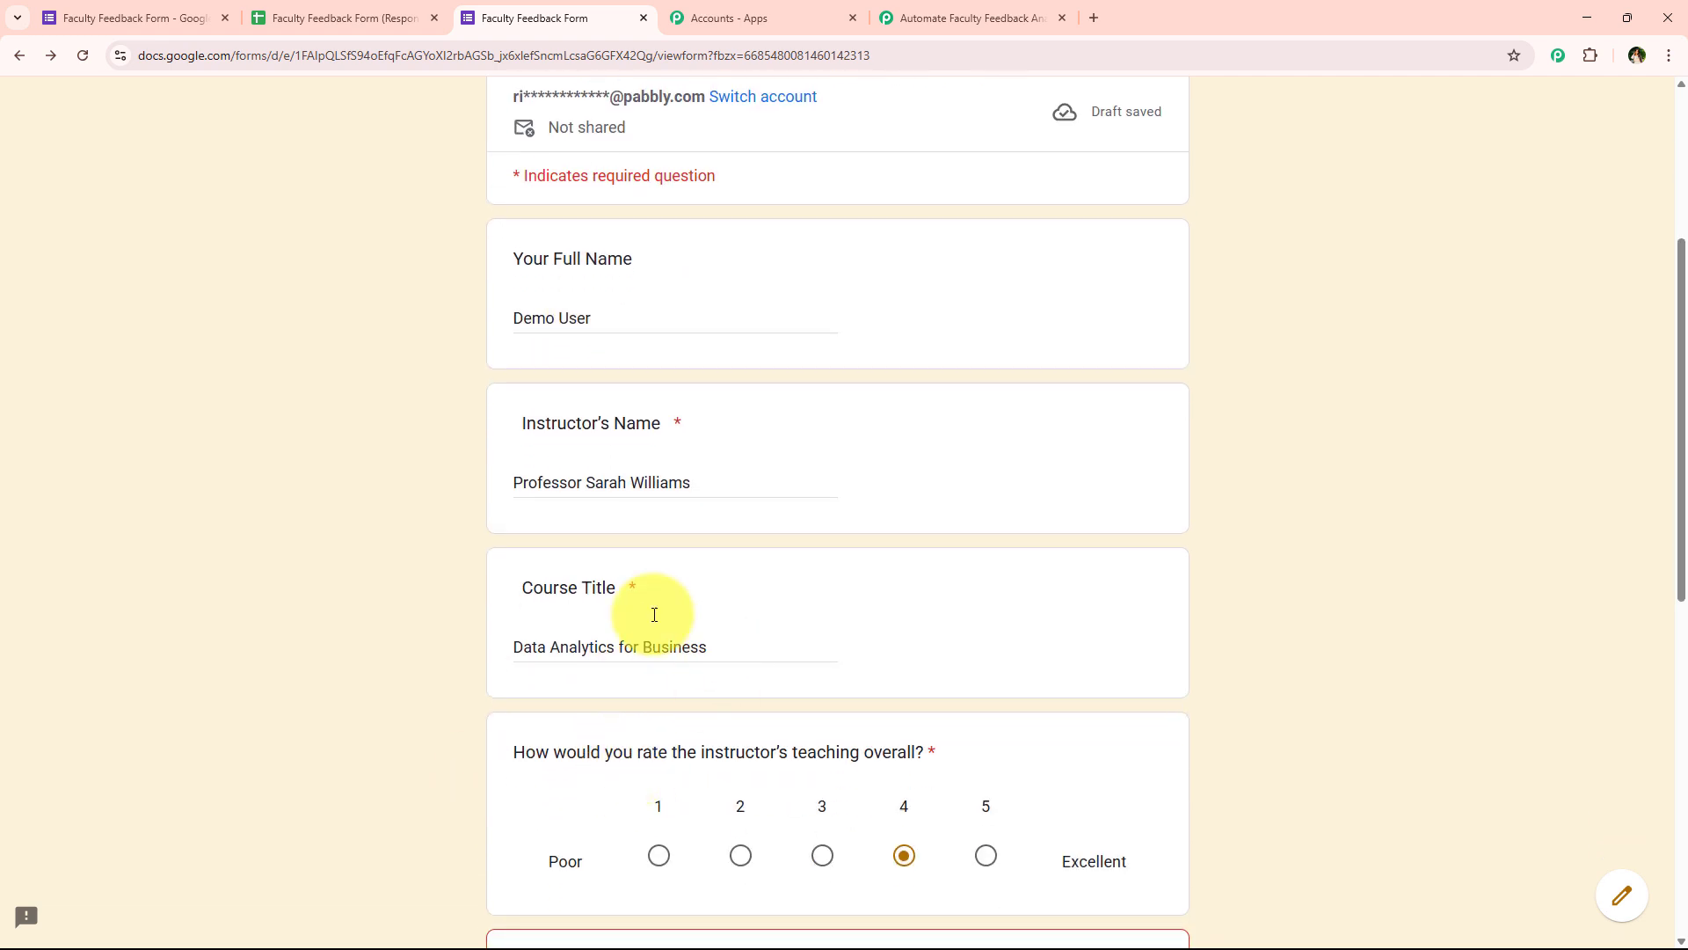
{"action": "scroll", "coordinate": [651, 668], "scroll_direction": "up", "scroll_amount": 1}
{"action": "scroll", "coordinate": [633, 647], "scroll_direction": "down", "scroll_amount": 4}
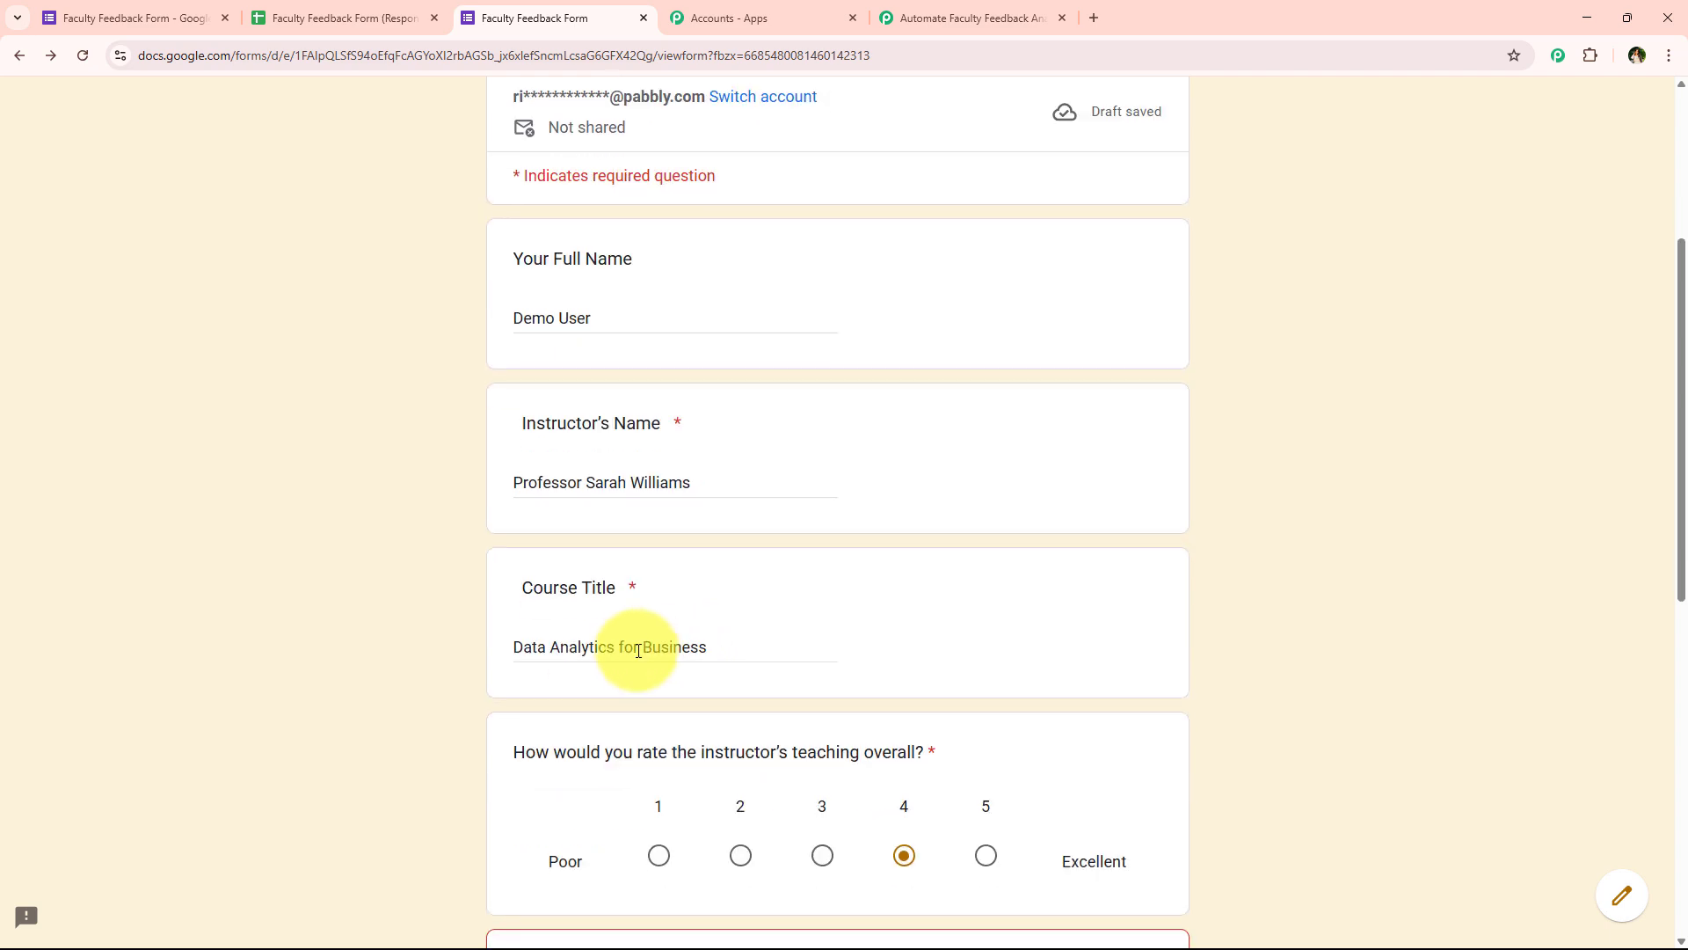
{"action": "scroll", "coordinate": [682, 663], "scroll_direction": "up", "scroll_amount": 1}
{"action": "scroll", "coordinate": [615, 527], "scroll_direction": "down", "scroll_amount": 1}
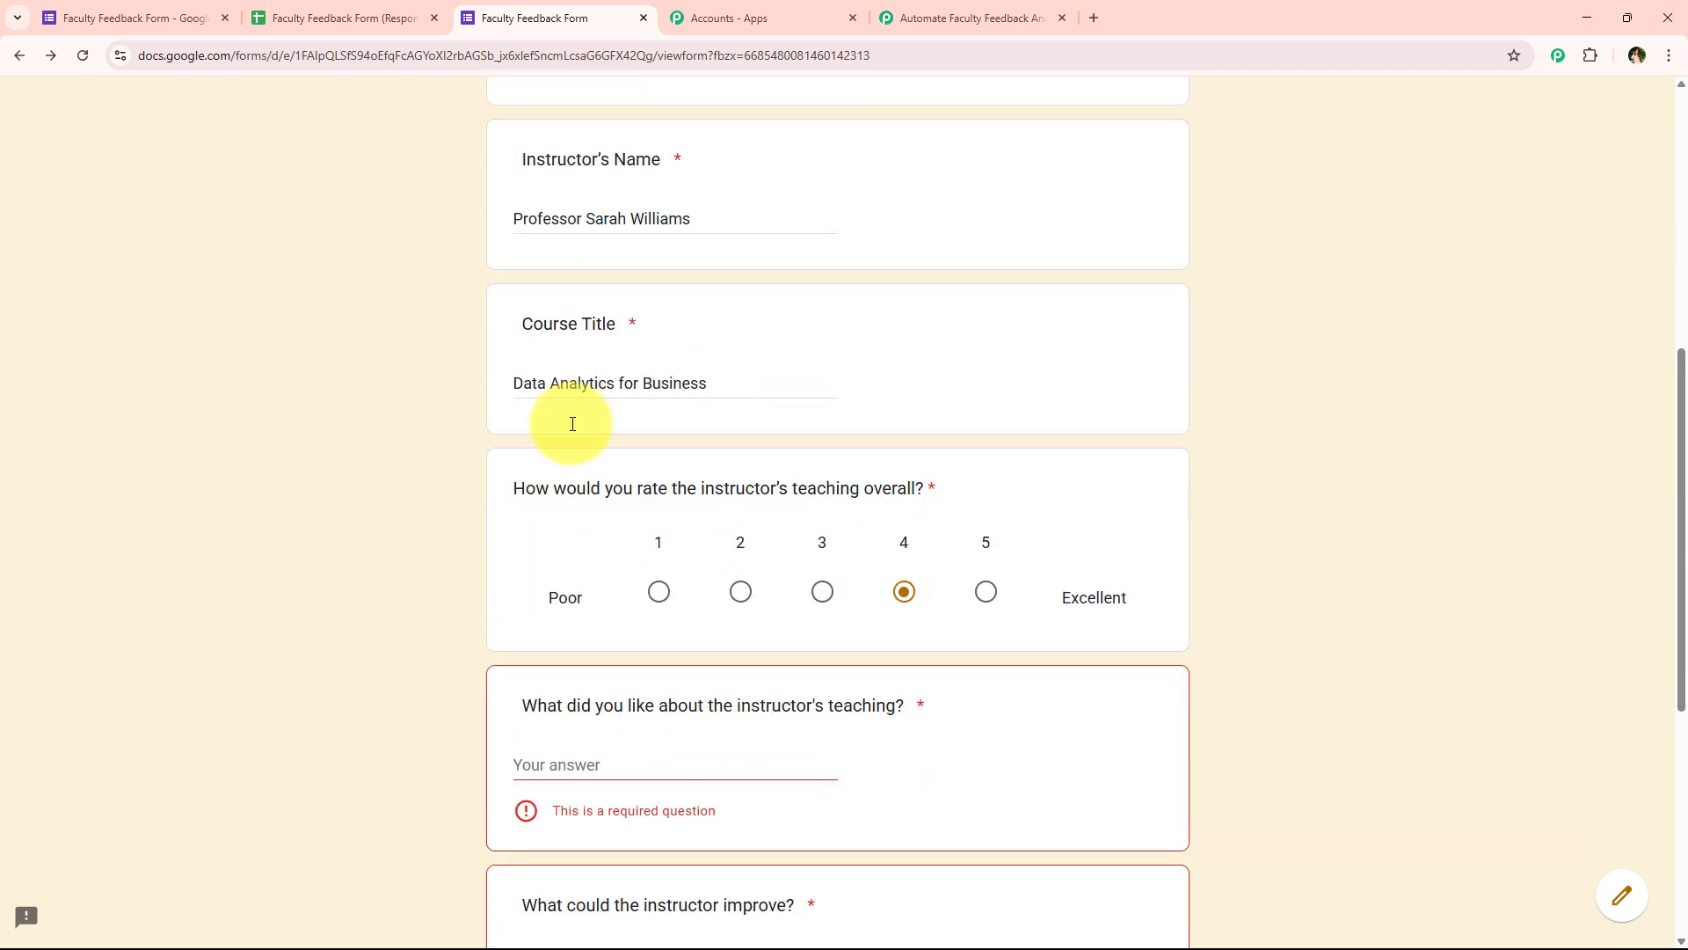
{"action": "scroll", "coordinate": [686, 592], "scroll_direction": "down", "scroll_amount": 2}
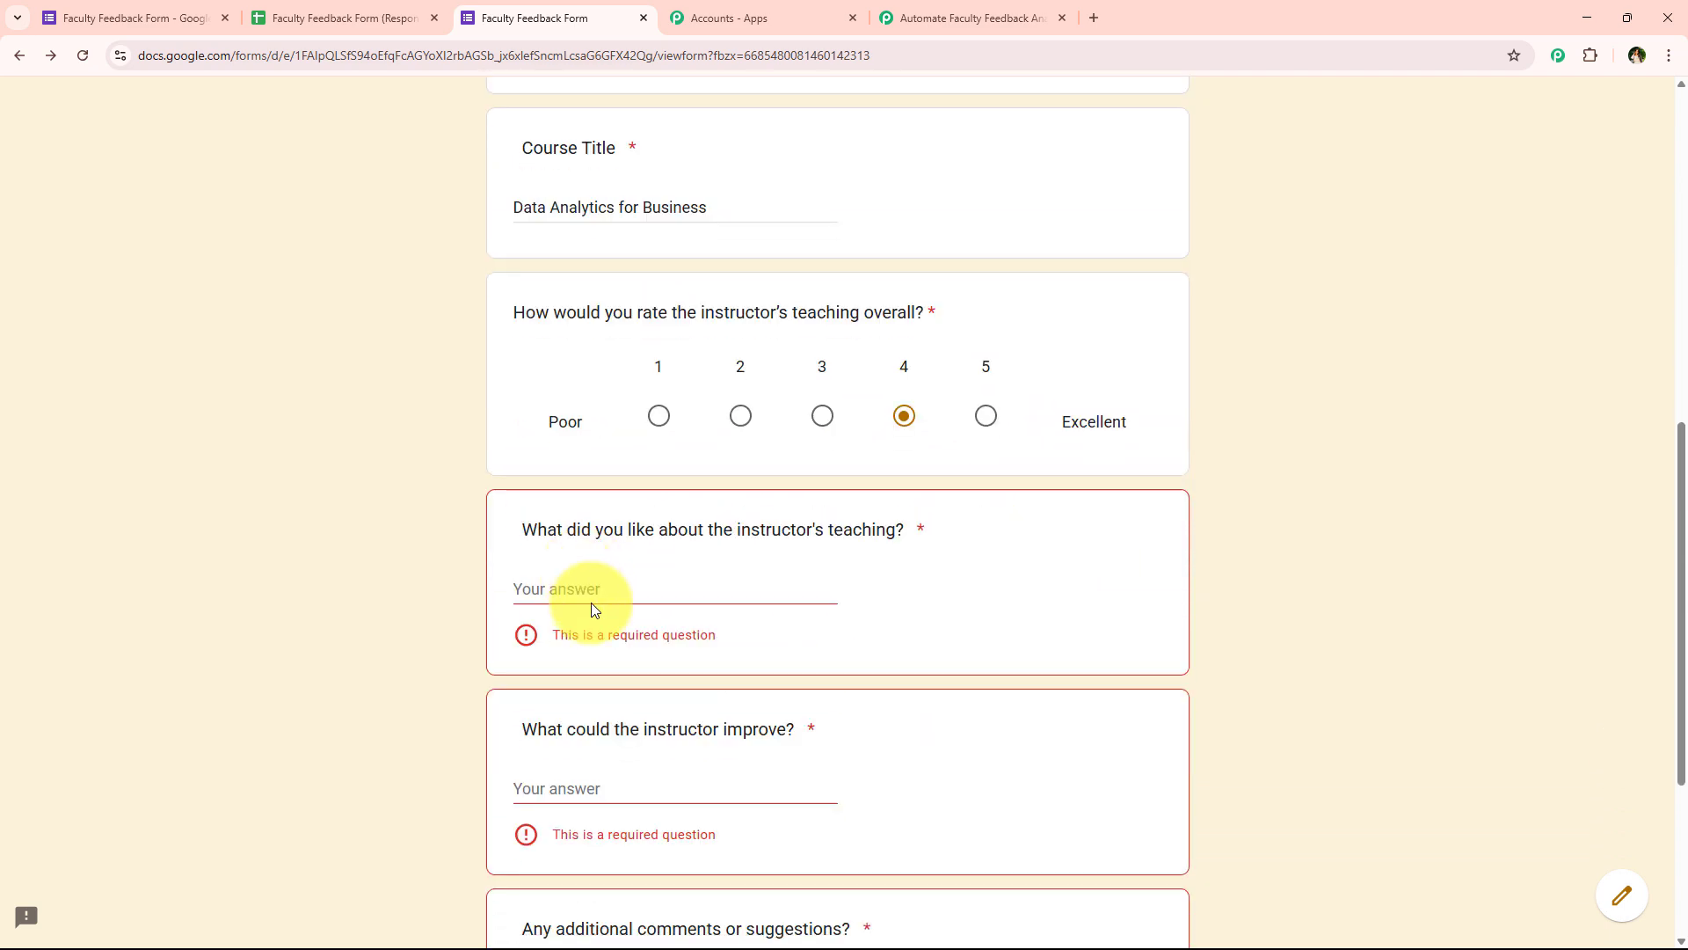
Answer what was liked about the instructor's teaching with sample feedback about the instructor's thoroughness.
{"action": "left_click", "coordinate": [591, 601]}
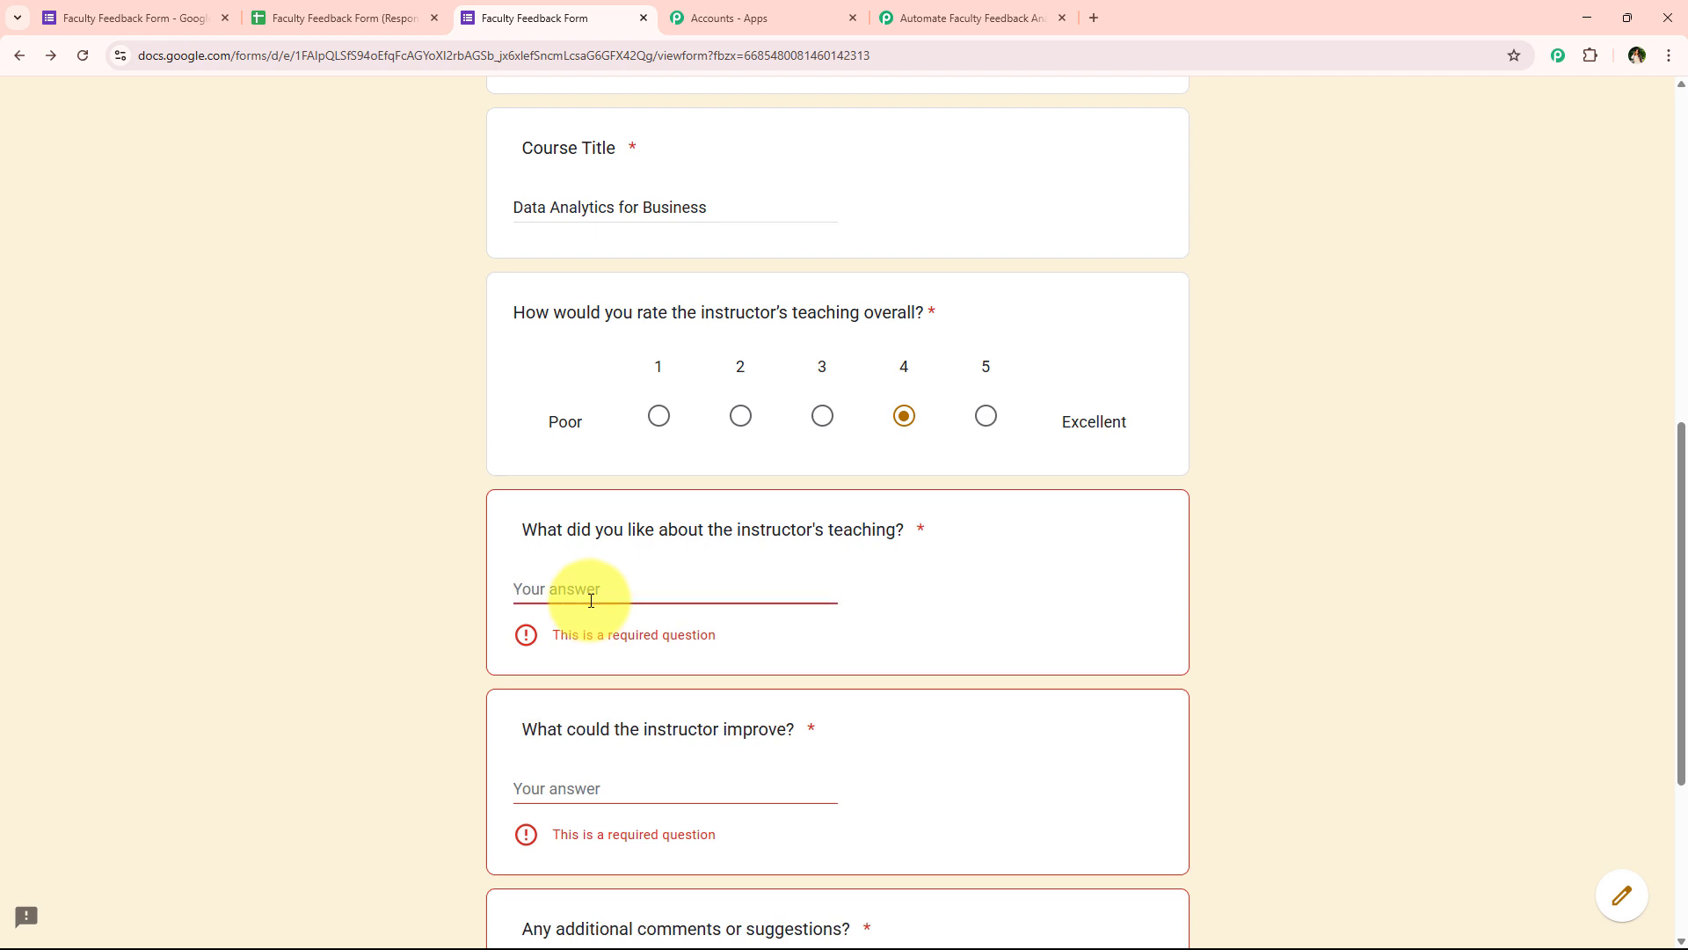
{"action": "key", "text": "ctrl+z"}
{"action": "left_click", "coordinate": [431, 528]}
{"action": "scroll", "coordinate": [527, 488], "scroll_direction": "down", "scroll_amount": 4}
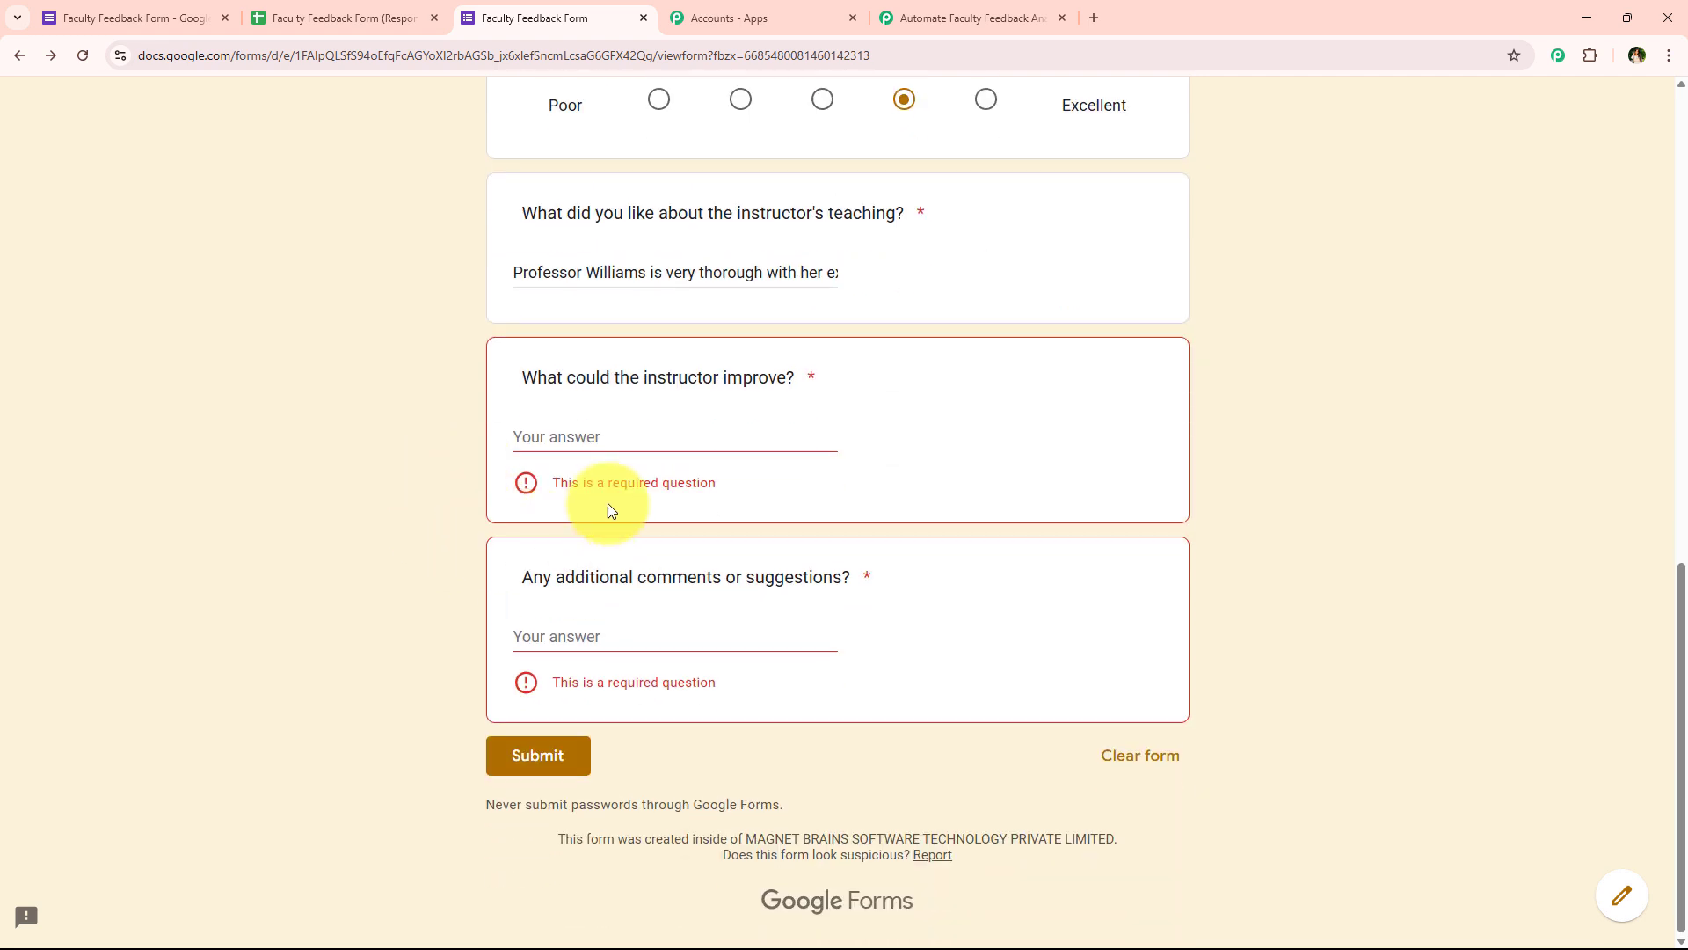
Answer the improvement question with feedback on better pacing, and the additional comments question with a suggestion for more practical applications.
{"action": "left_click", "coordinate": [628, 441]}
{"action": "key", "text": "ctrl+z"}
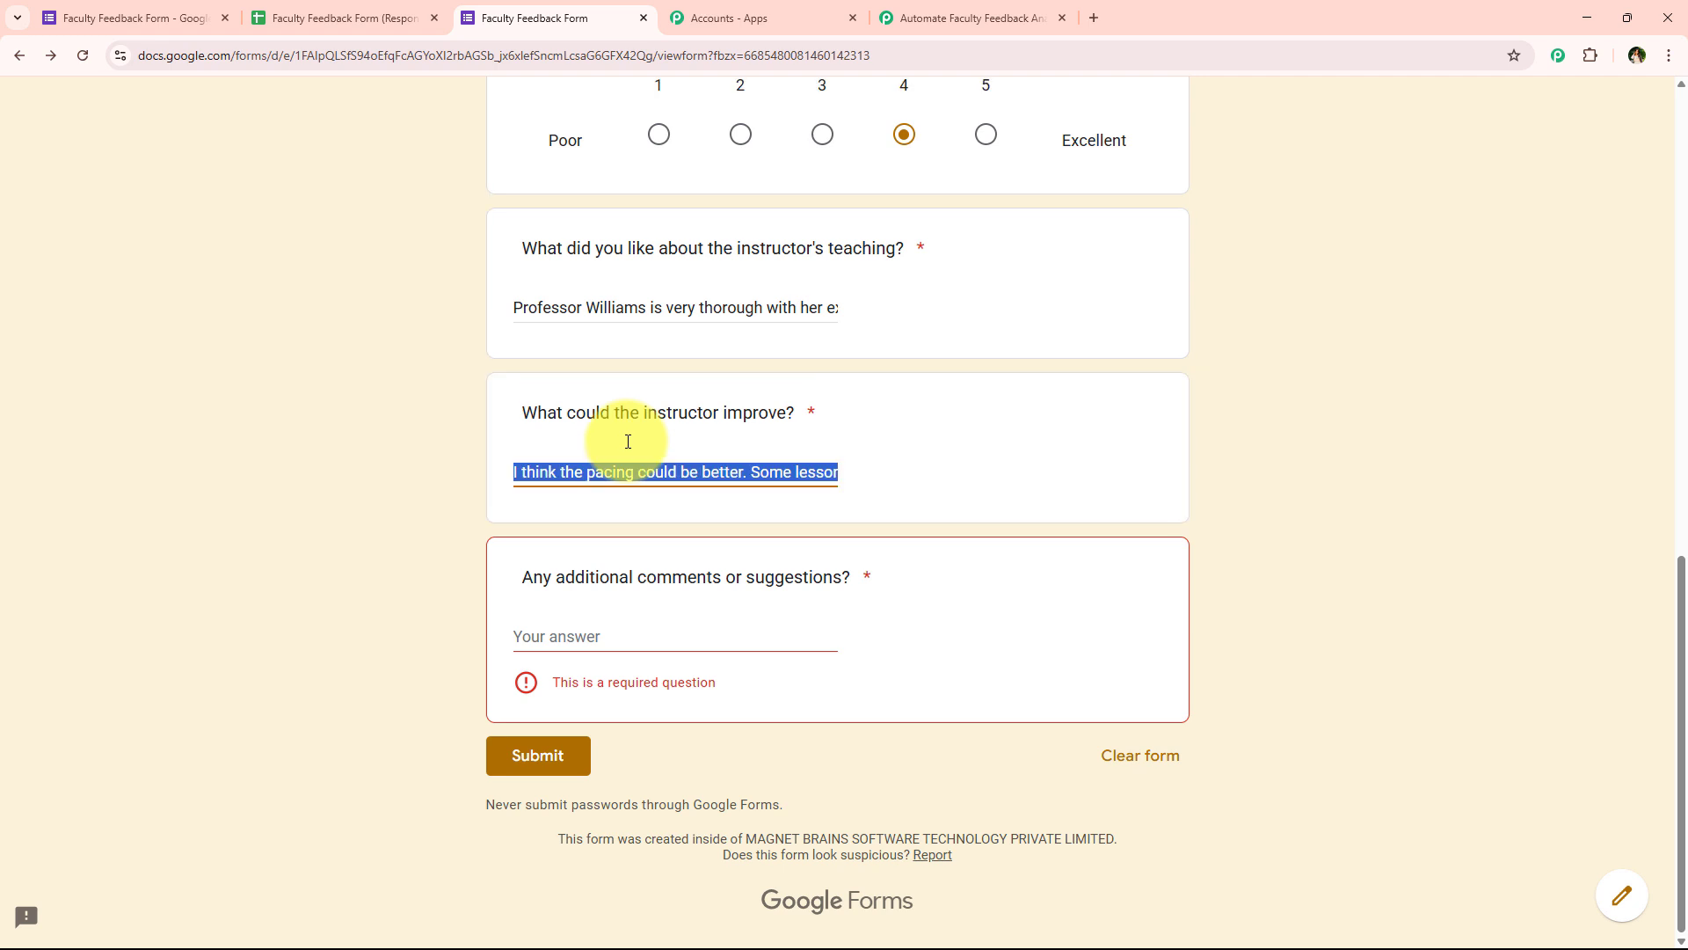
{"action": "left_click", "coordinate": [489, 480]}
{"action": "left_click", "coordinate": [687, 635]}
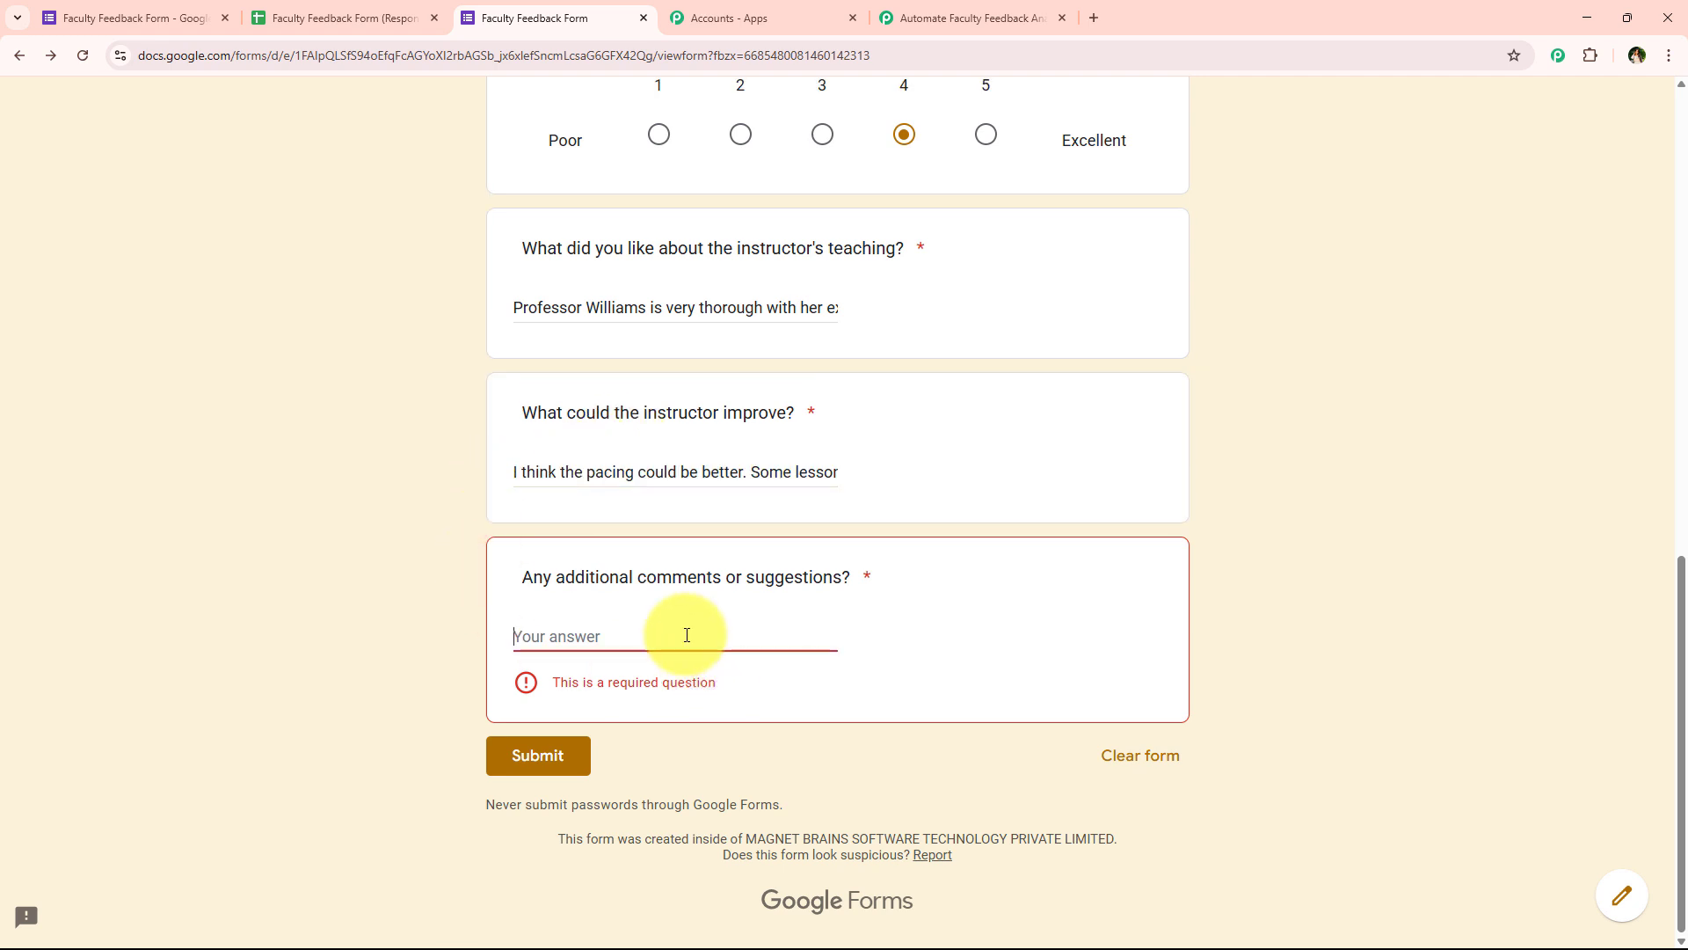
{"action": "key", "text": "ctrl+z"}
{"action": "left_click", "coordinate": [487, 646]}
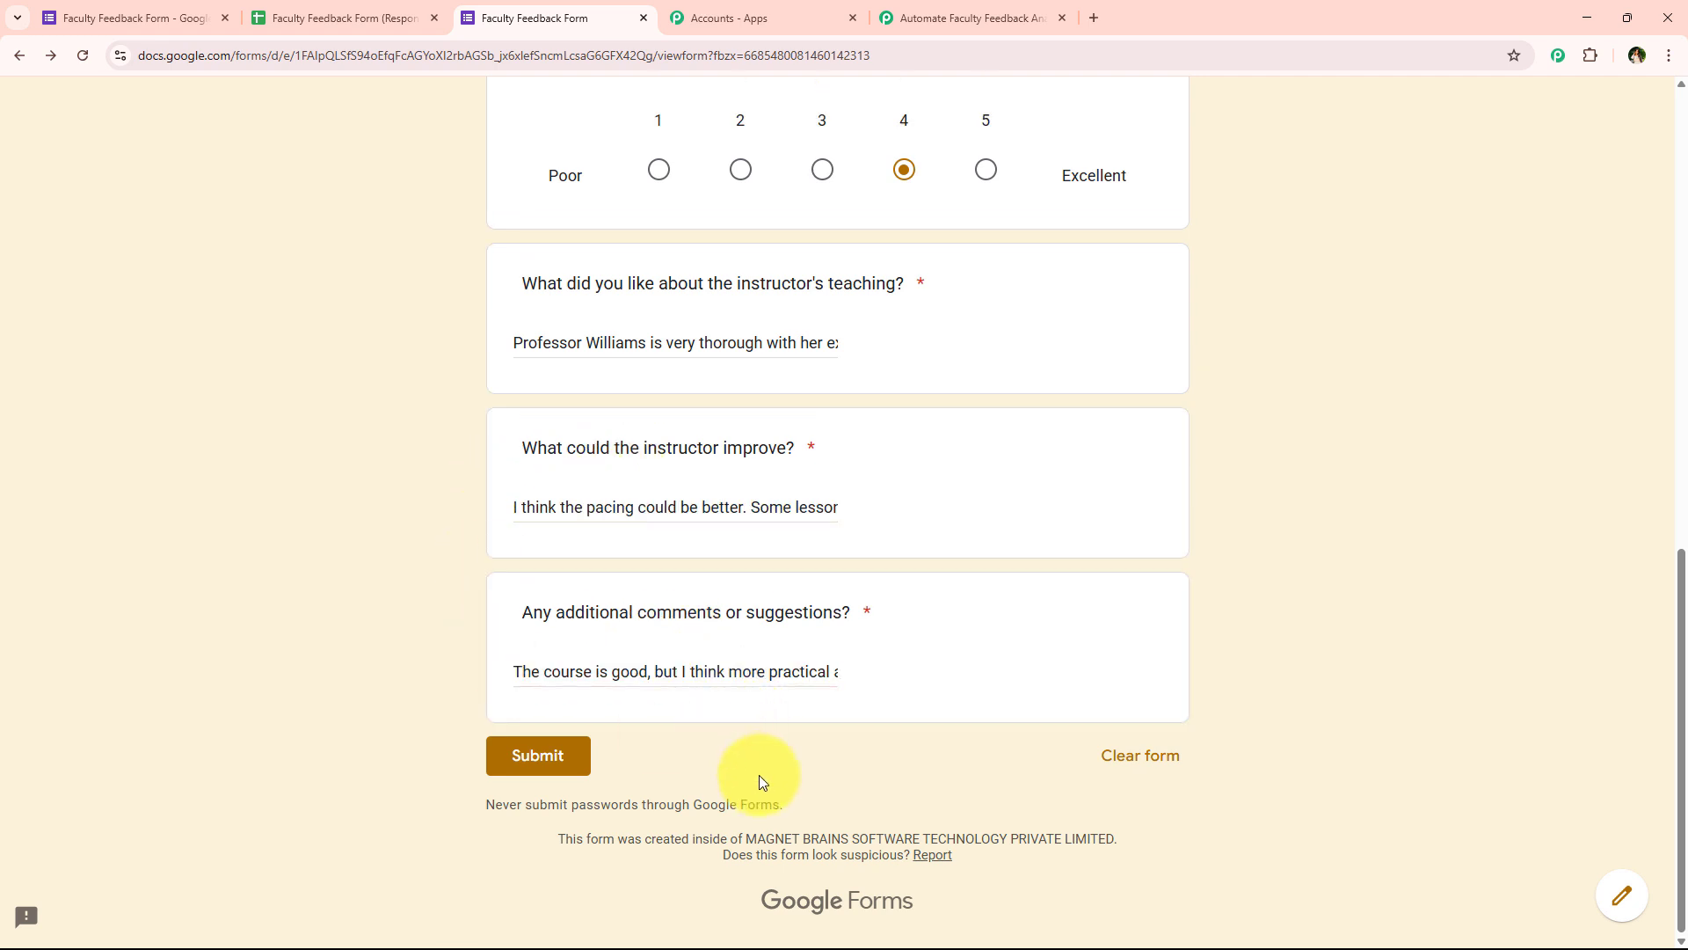
Review the completed answers from start to end and submit the Faculty Feedback Form.
{"action": "scroll", "coordinate": [659, 739], "scroll_direction": "up", "scroll_amount": 11}
{"action": "scroll", "coordinate": [333, 512], "scroll_direction": "down", "scroll_amount": 9}
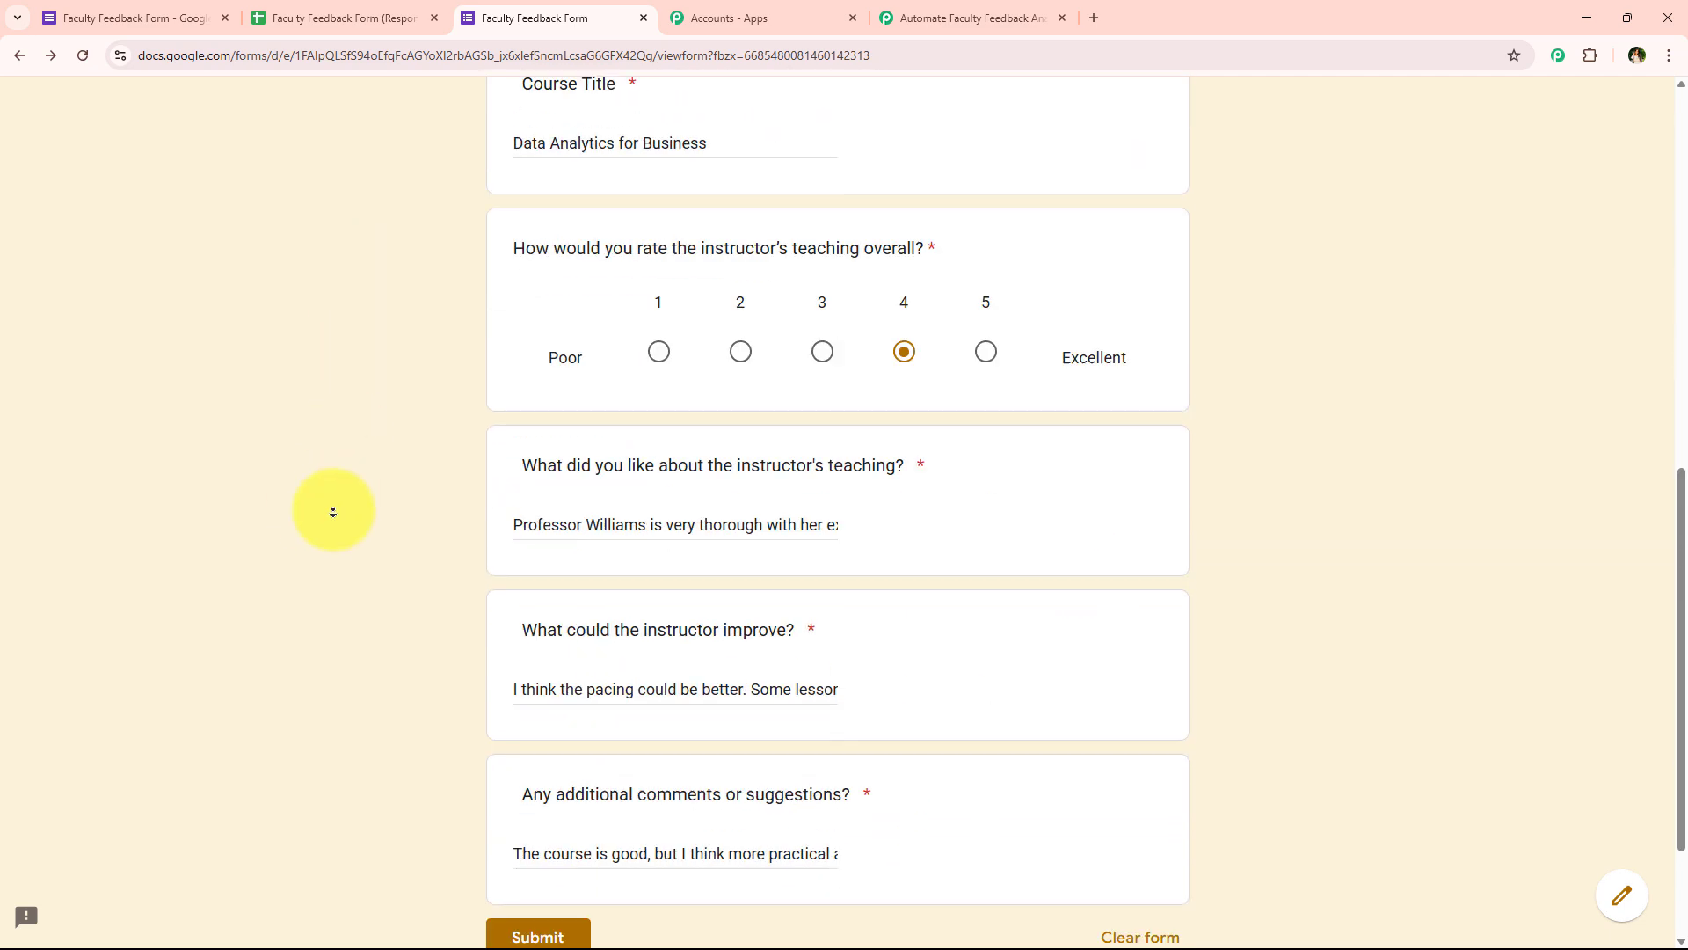
{"action": "scroll", "coordinate": [333, 511], "scroll_direction": "down", "scroll_amount": 2}
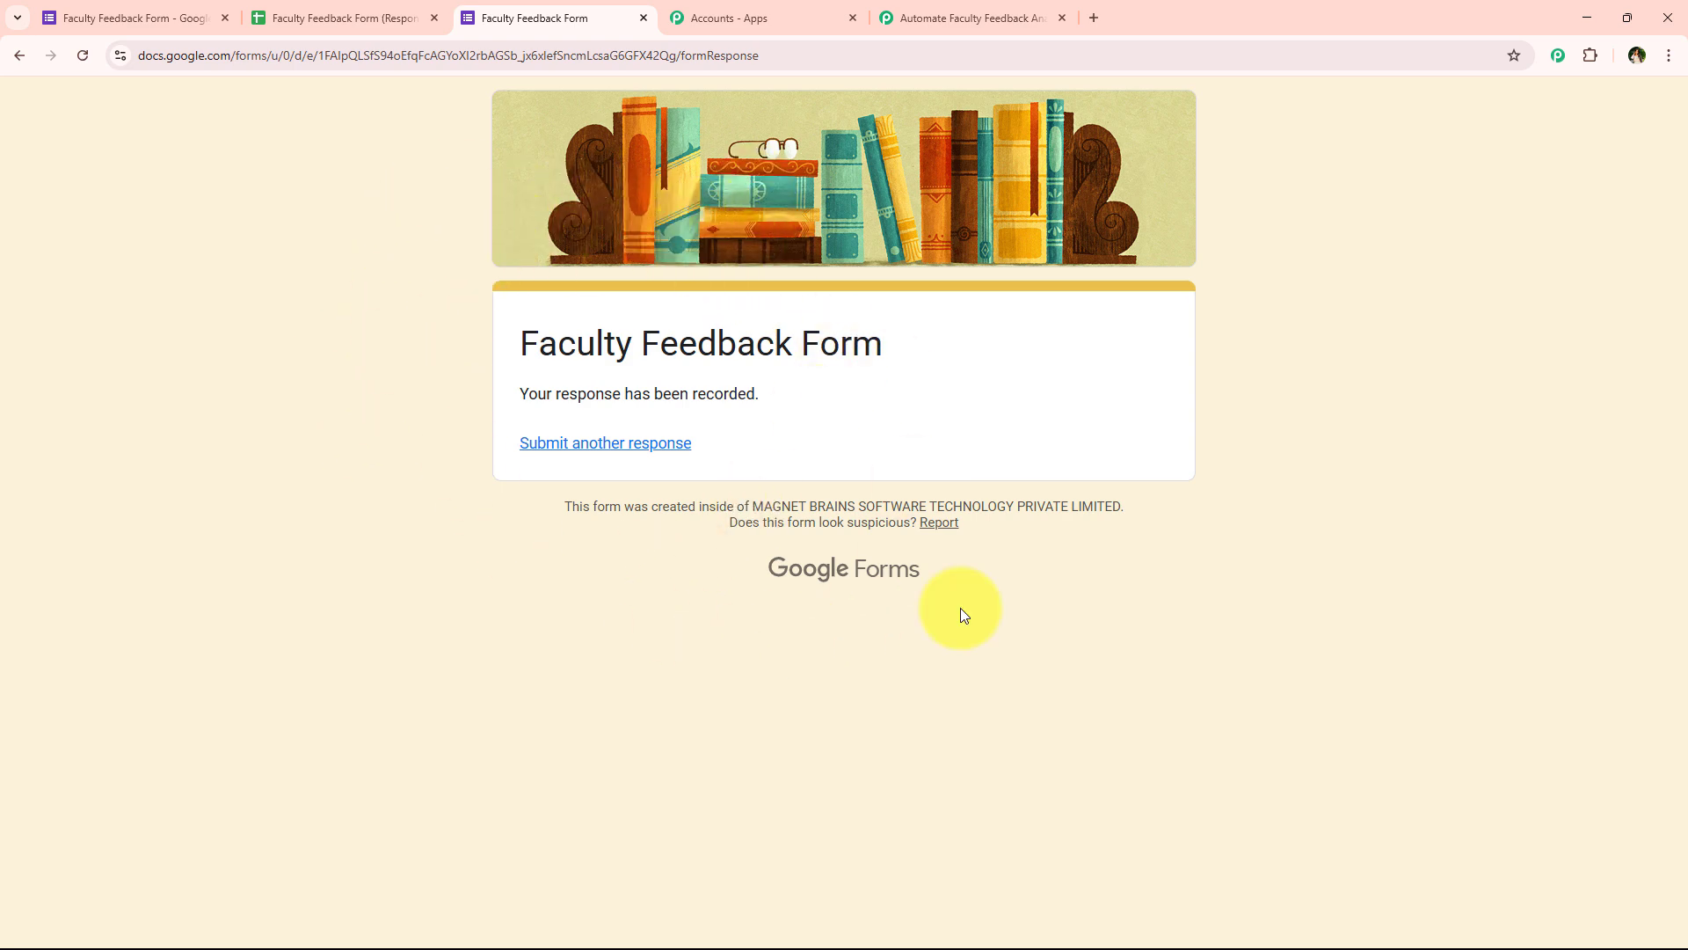
Switch to the Pabbly Connect workflow and check the form answers captured in the webhook response.
{"action": "left_click", "coordinate": [946, 7]}
{"action": "scroll", "coordinate": [414, 517], "scroll_direction": "down", "scroll_amount": 5}
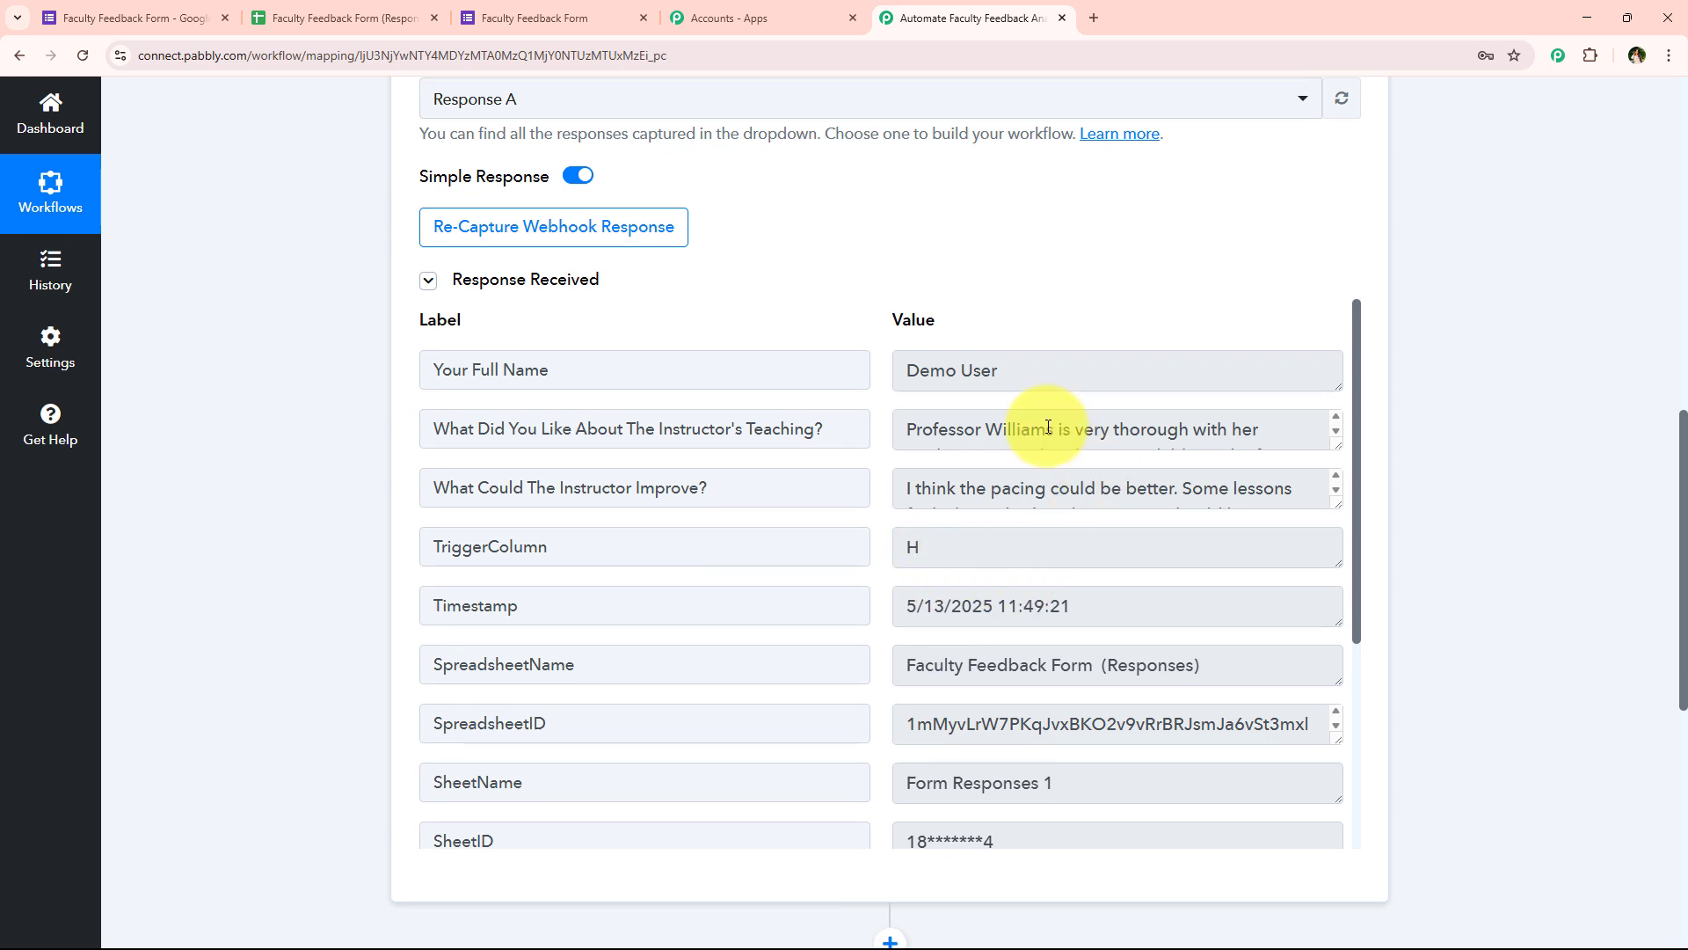
{"action": "scroll", "coordinate": [984, 489], "scroll_direction": "down", "scroll_amount": 3}
{"action": "scroll", "coordinate": [985, 490], "scroll_direction": "up", "scroll_amount": 3}
{"action": "scroll", "coordinate": [1038, 422], "scroll_direction": "down", "scroll_amount": 3}
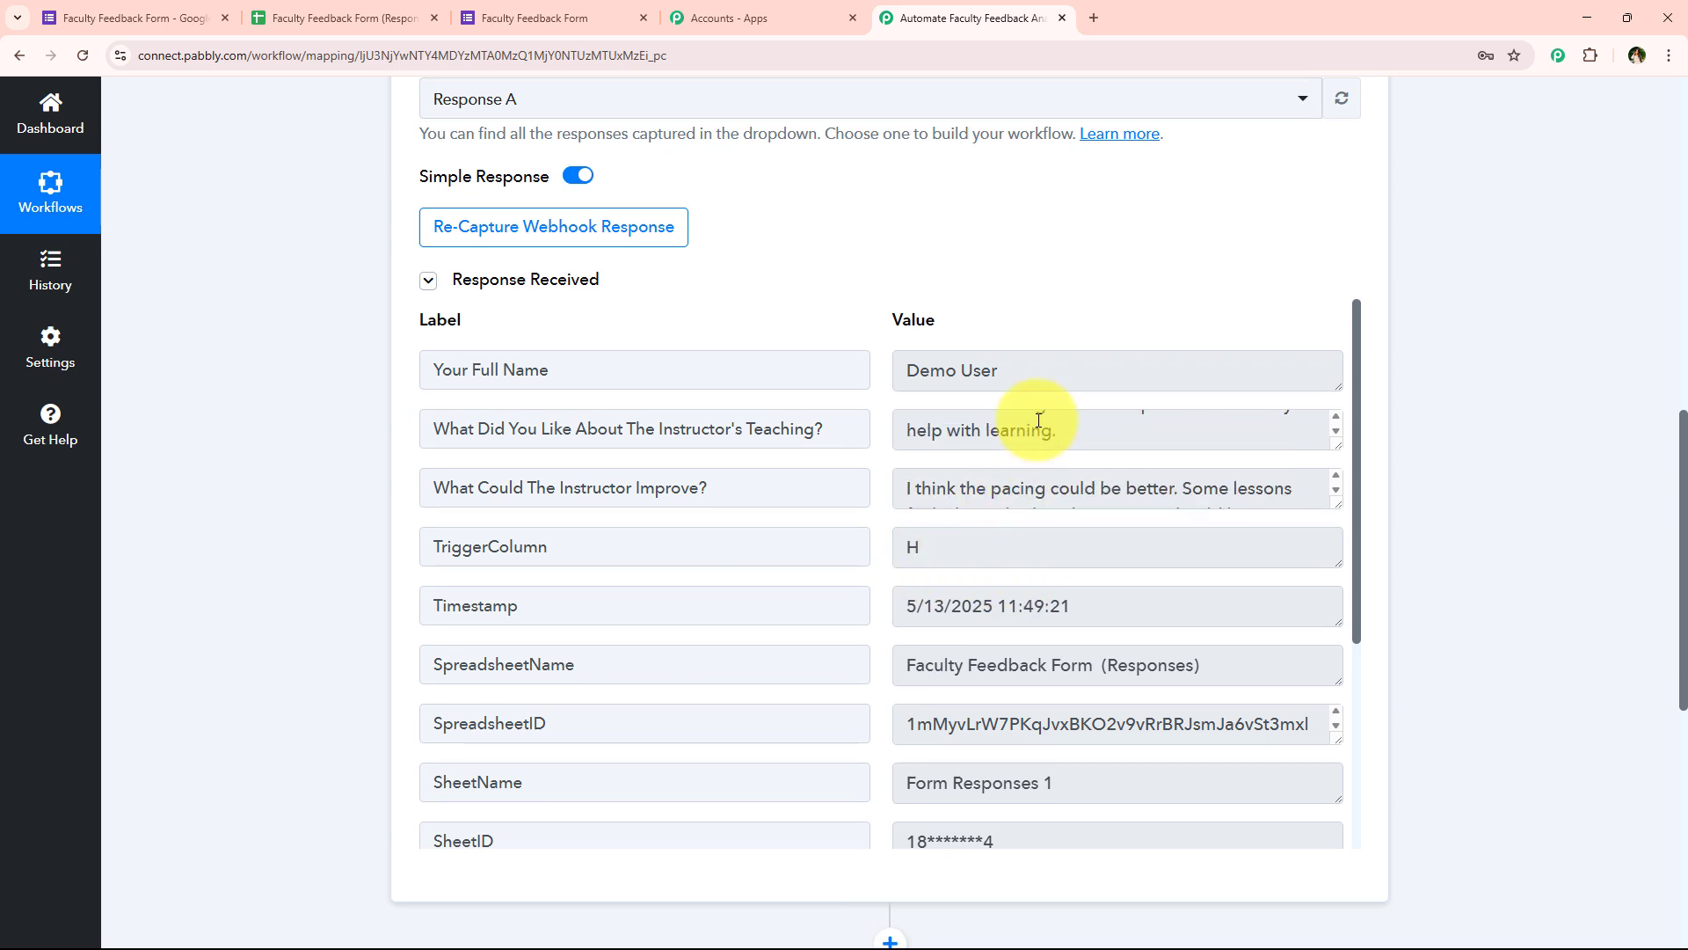
{"action": "scroll", "coordinate": [1038, 422], "scroll_direction": "up", "scroll_amount": 3}
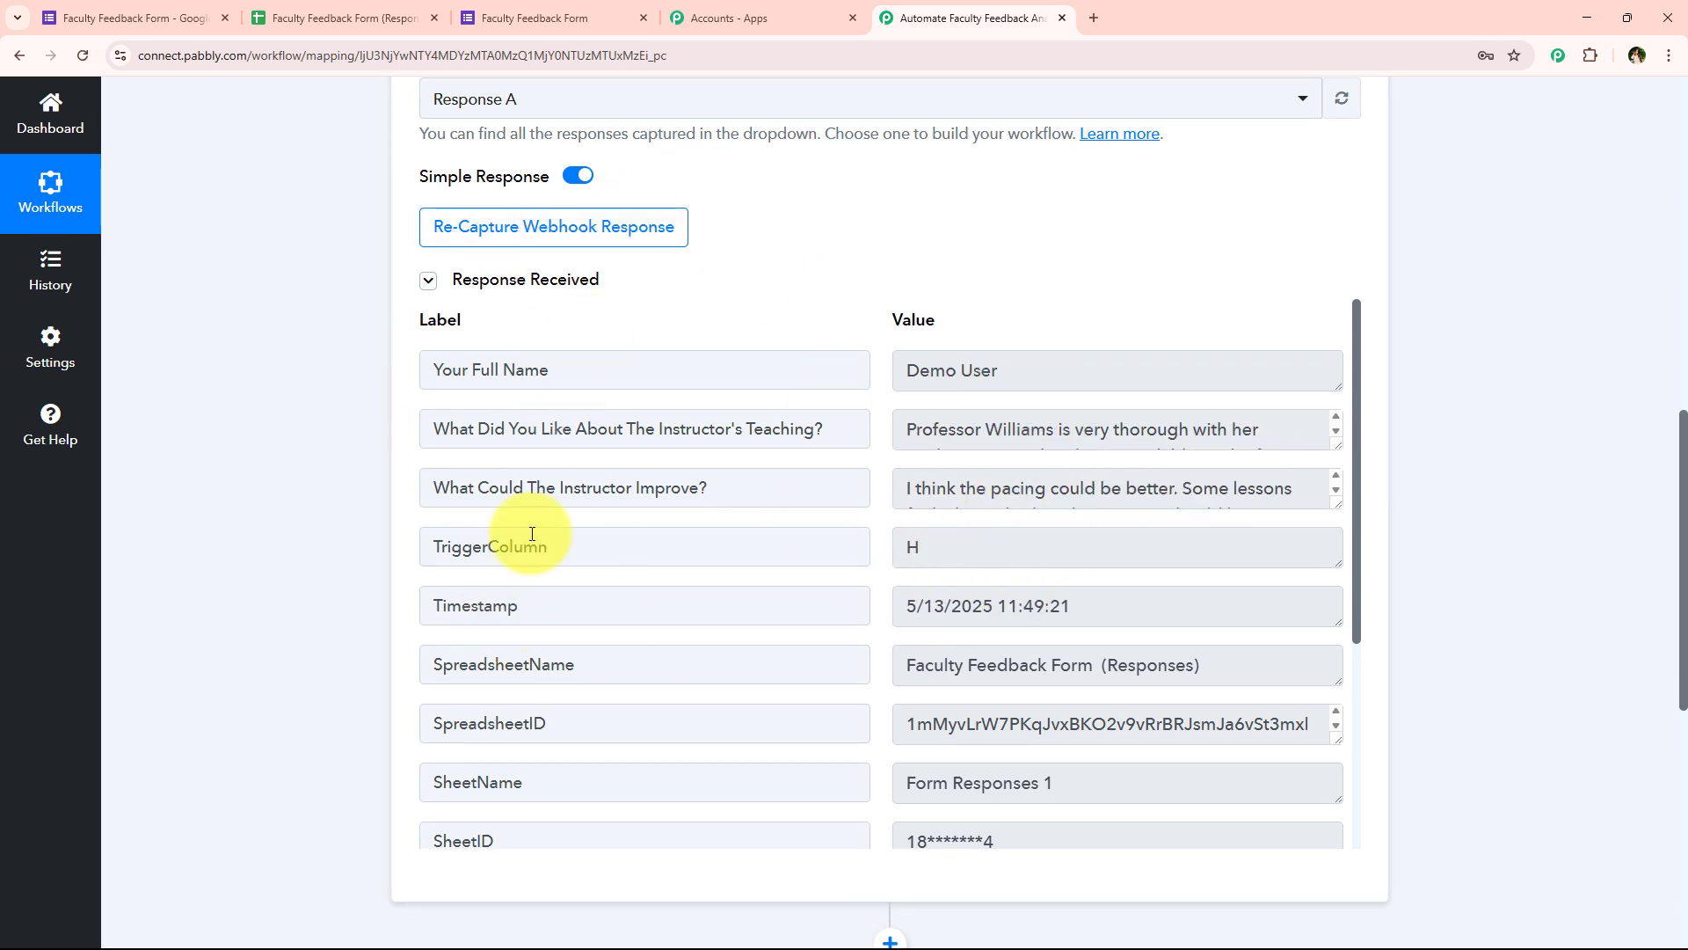
Check in the response spreadsheet whether Send On Event is enabled for Pabbly Connect Webhooks.
{"action": "left_click", "coordinate": [378, 17]}
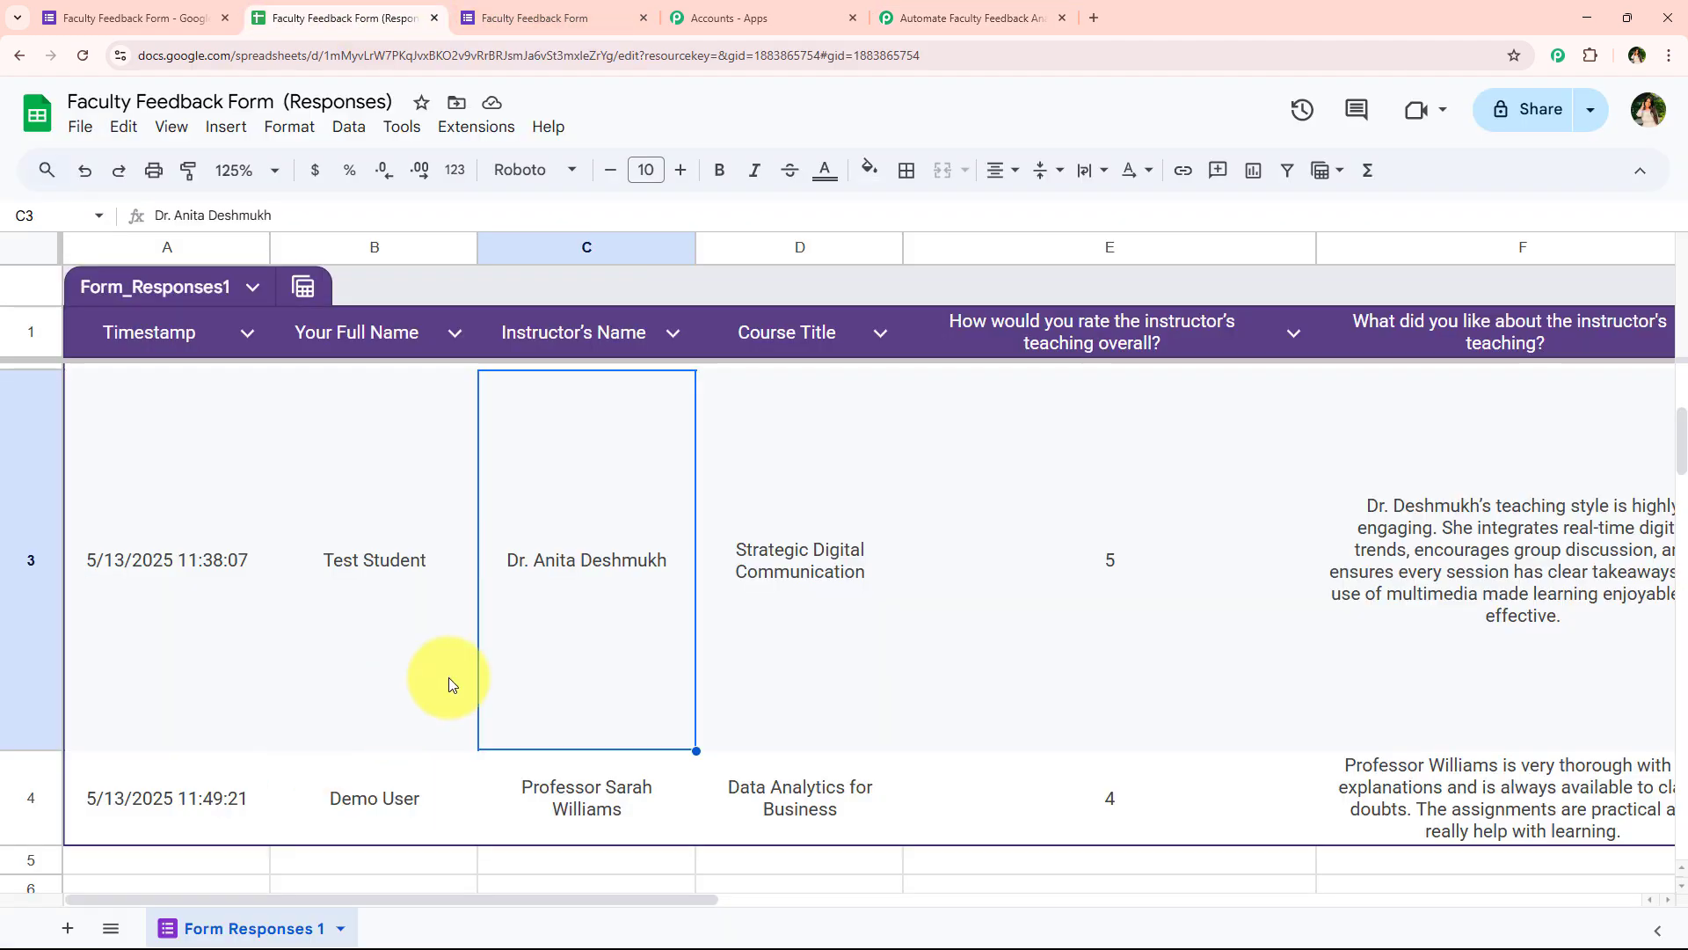
{"action": "left_click", "coordinate": [475, 127]}
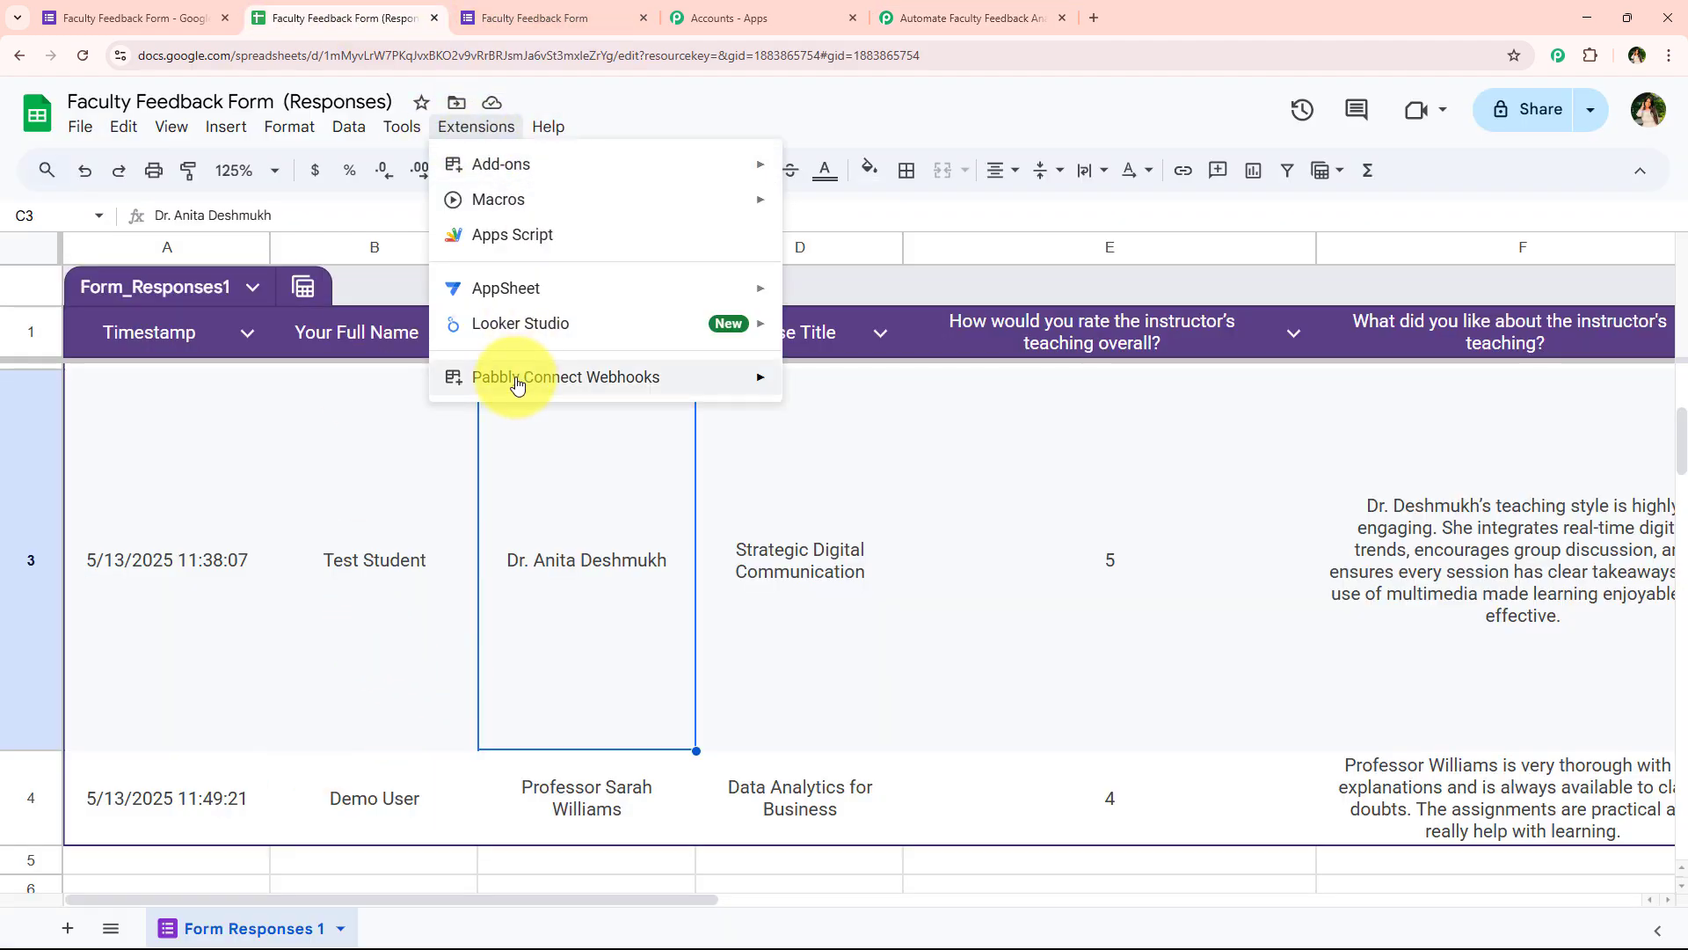
{"action": "mouse_move", "coordinate": [517, 384]}
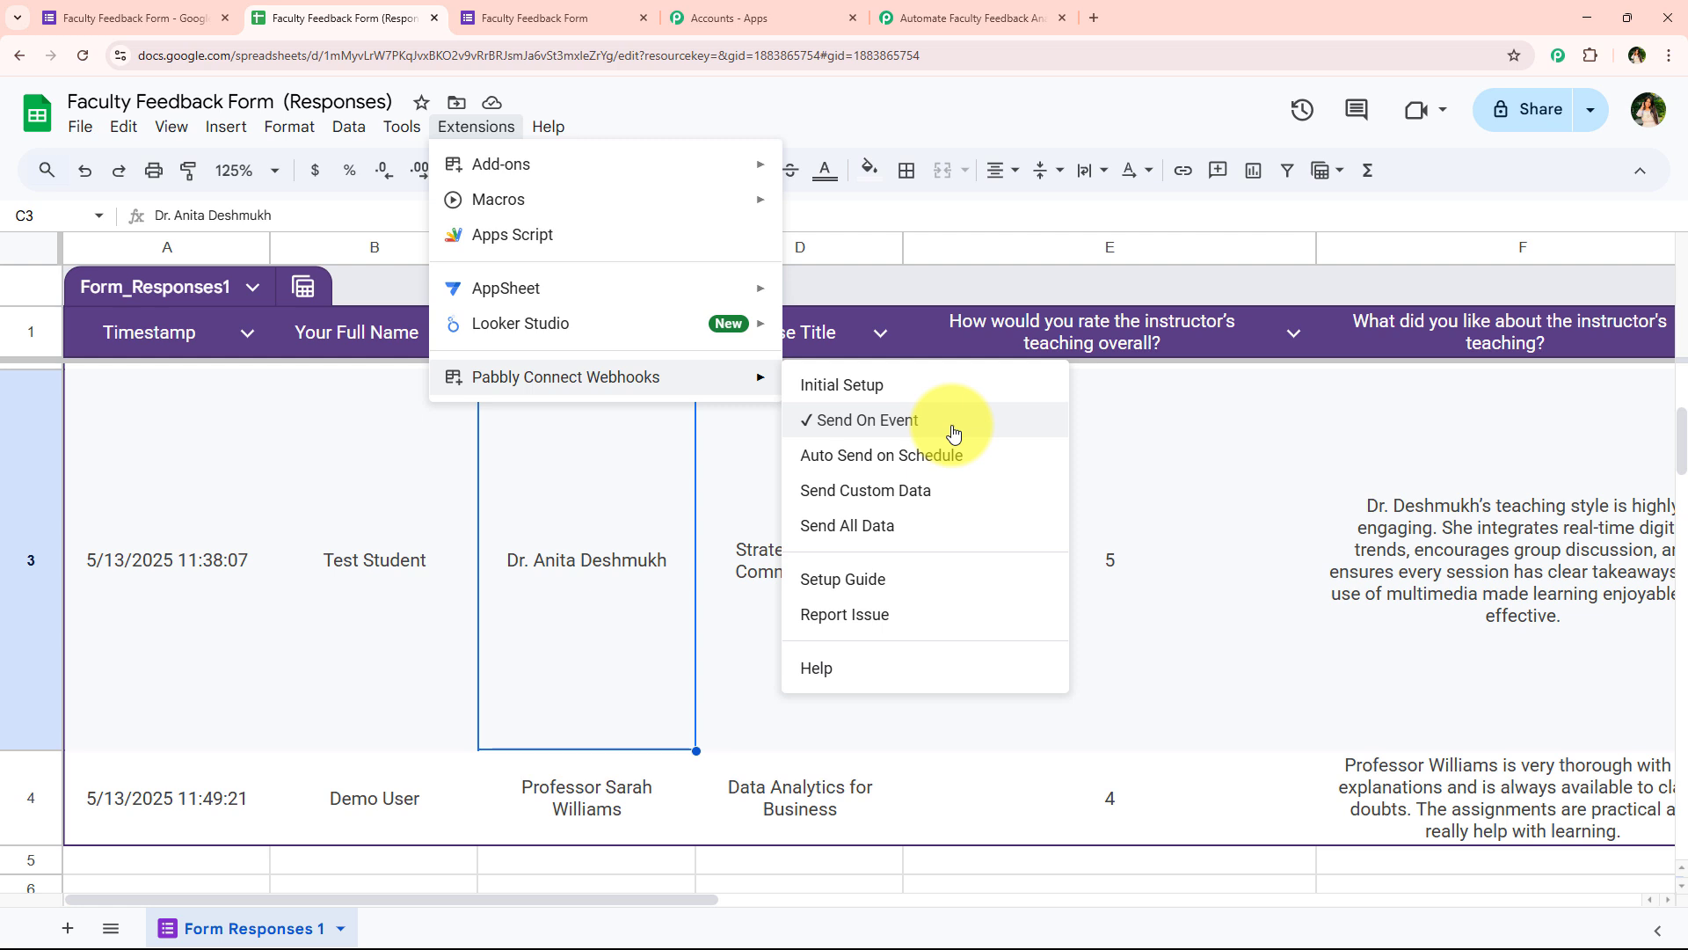
{"action": "left_click", "coordinate": [456, 693]}
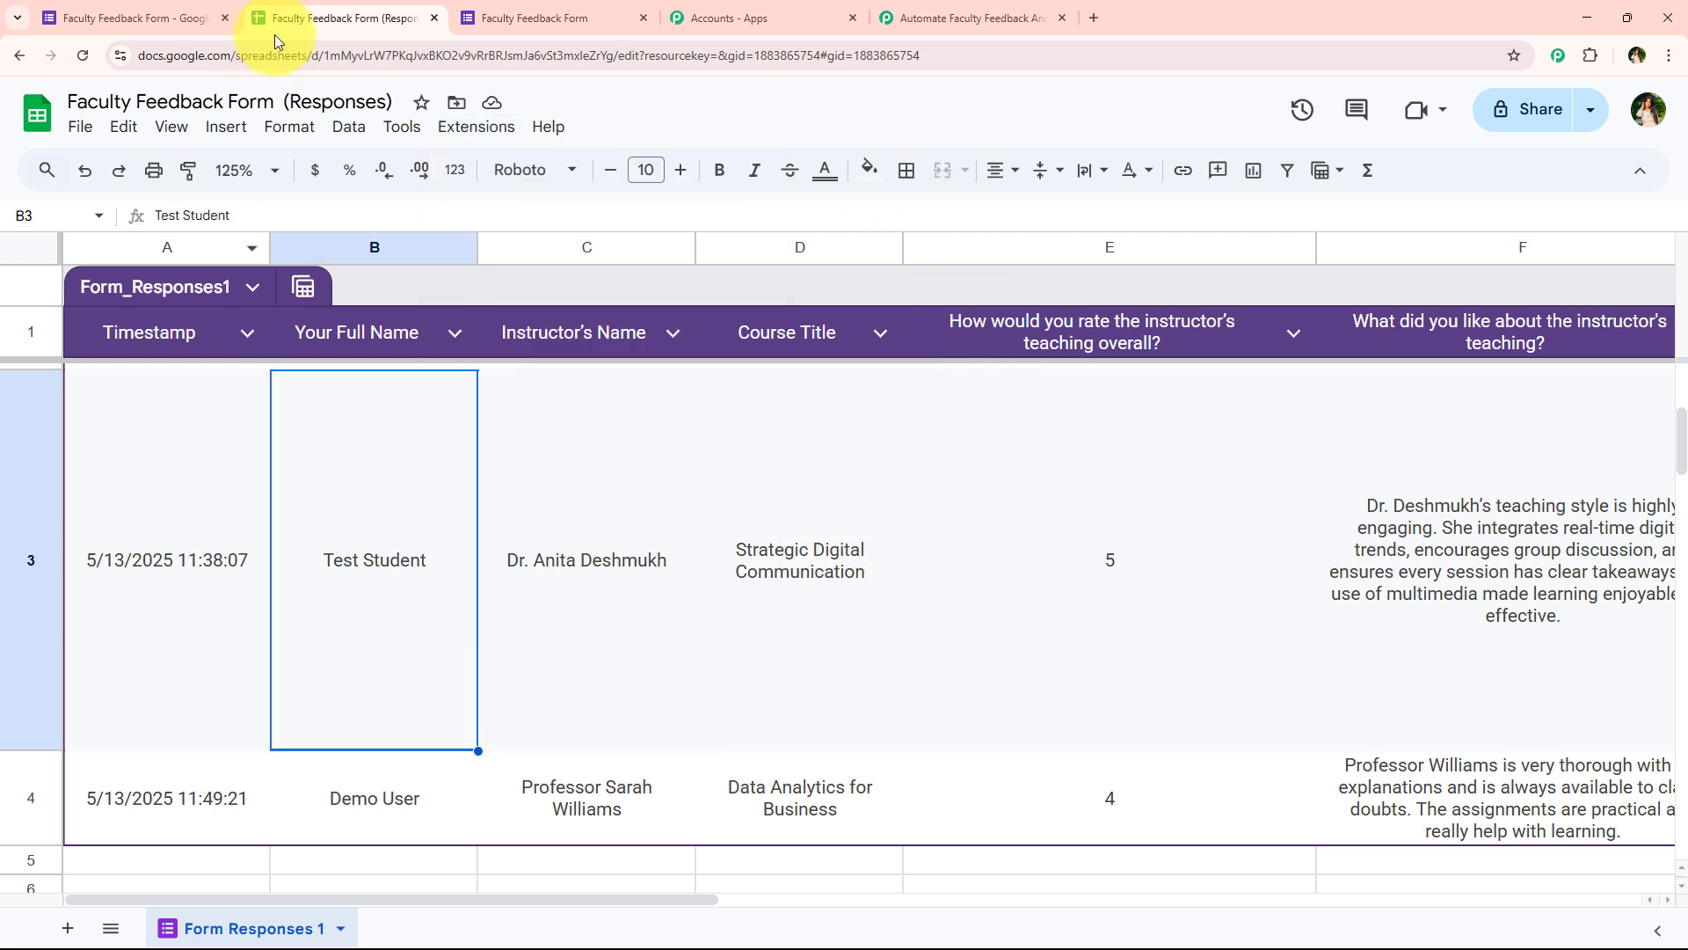
Look at the form's responses summary, then examine the test submission in spreadsheet row 4 and the Pabbly Connect Webhooks options.
{"action": "left_click", "coordinate": [132, 18]}
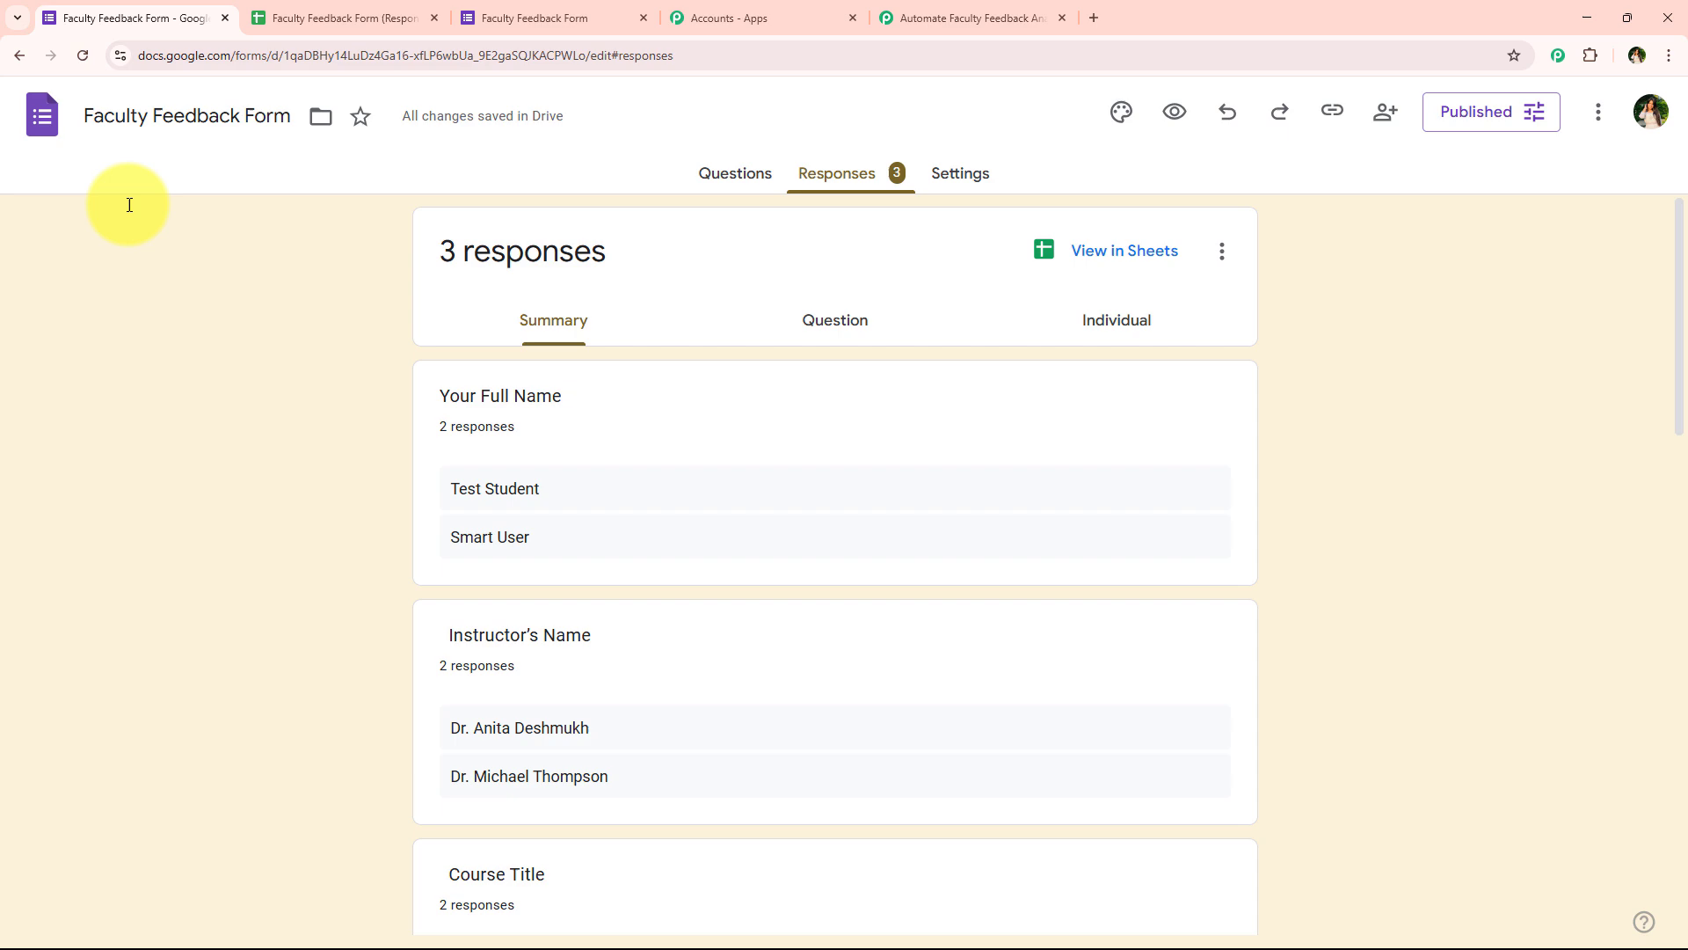
{"action": "left_click", "coordinate": [418, 7]}
{"action": "left_click_drag", "start_coordinate": [220, 807], "coordinate": [1364, 823]}
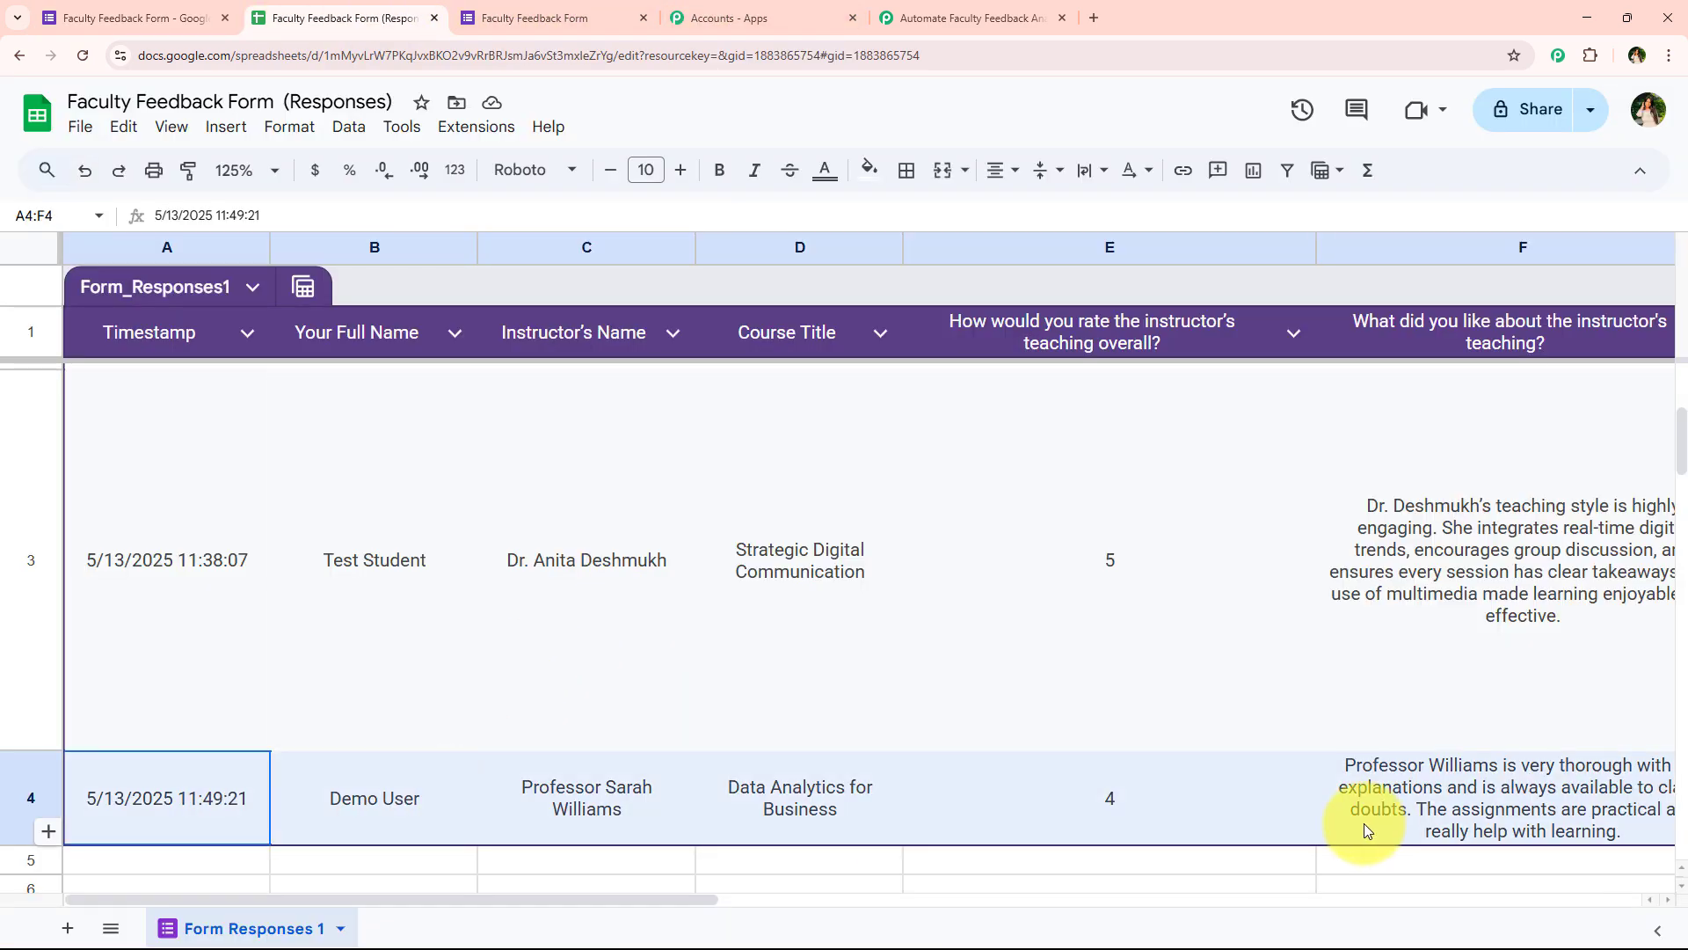
{"action": "left_click", "coordinate": [874, 897]}
{"action": "left_click", "coordinate": [475, 126]}
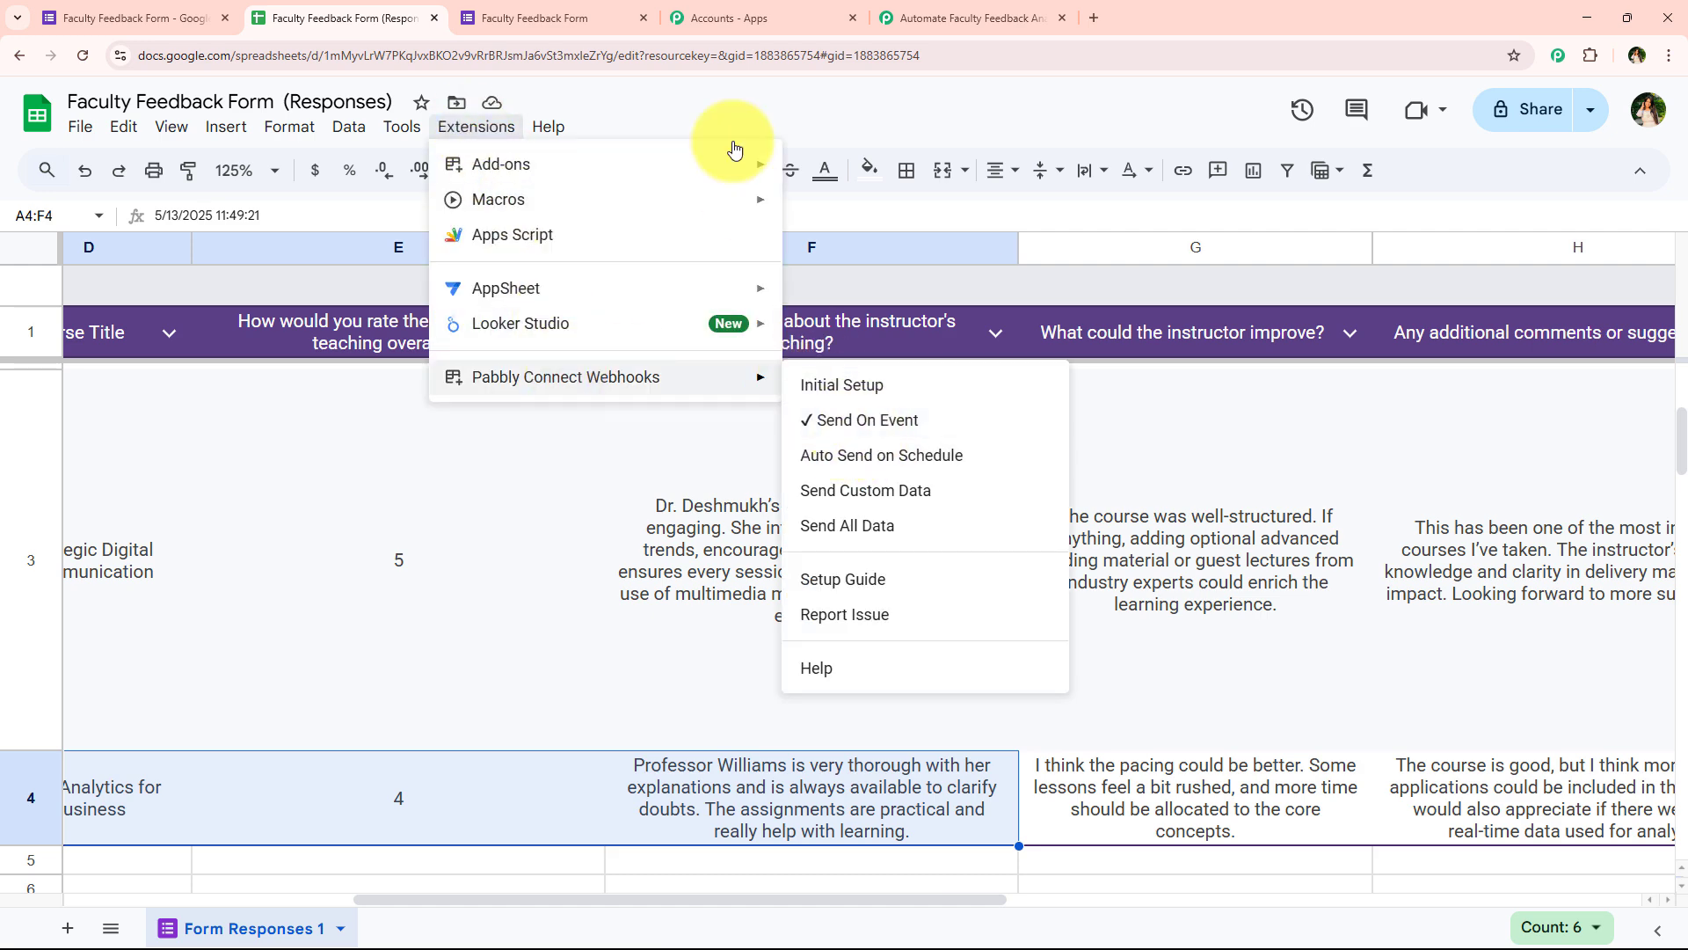
Return to the Pabbly Connect workflow and examine the labels and values of the received response.
{"action": "left_click", "coordinate": [962, 17]}
{"action": "scroll", "coordinate": [345, 467], "scroll_direction": "down", "scroll_amount": 1}
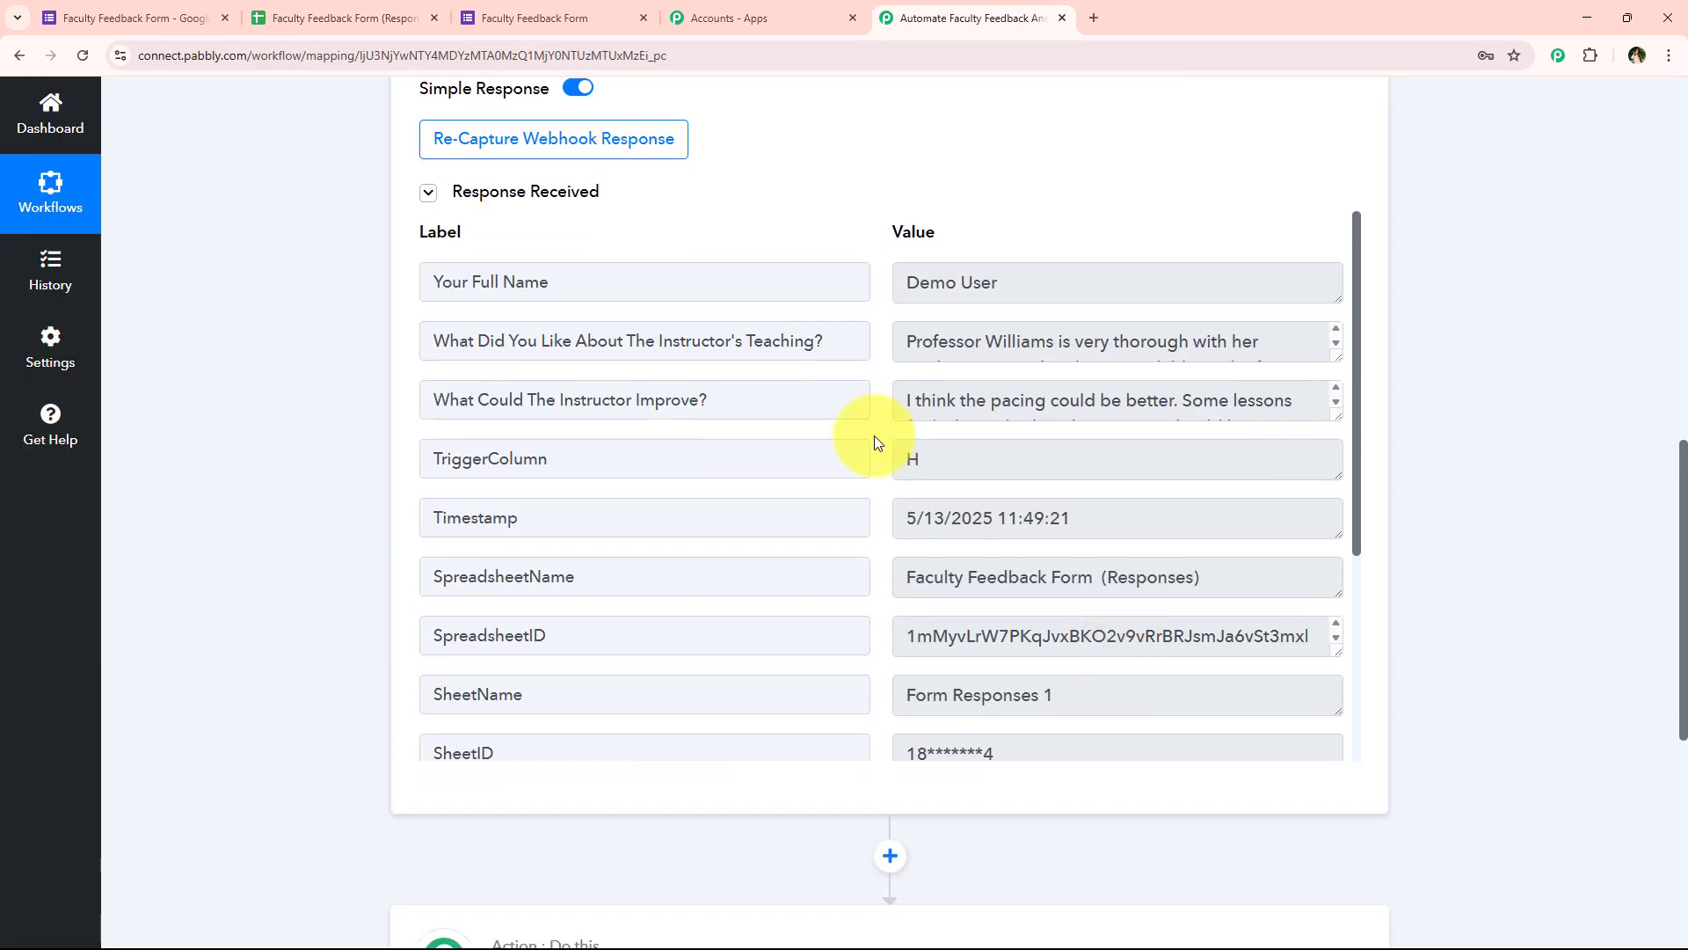
{"action": "scroll", "coordinate": [803, 595], "scroll_direction": "down", "scroll_amount": 4}
{"action": "scroll", "coordinate": [634, 554], "scroll_direction": "up", "scroll_amount": 6}
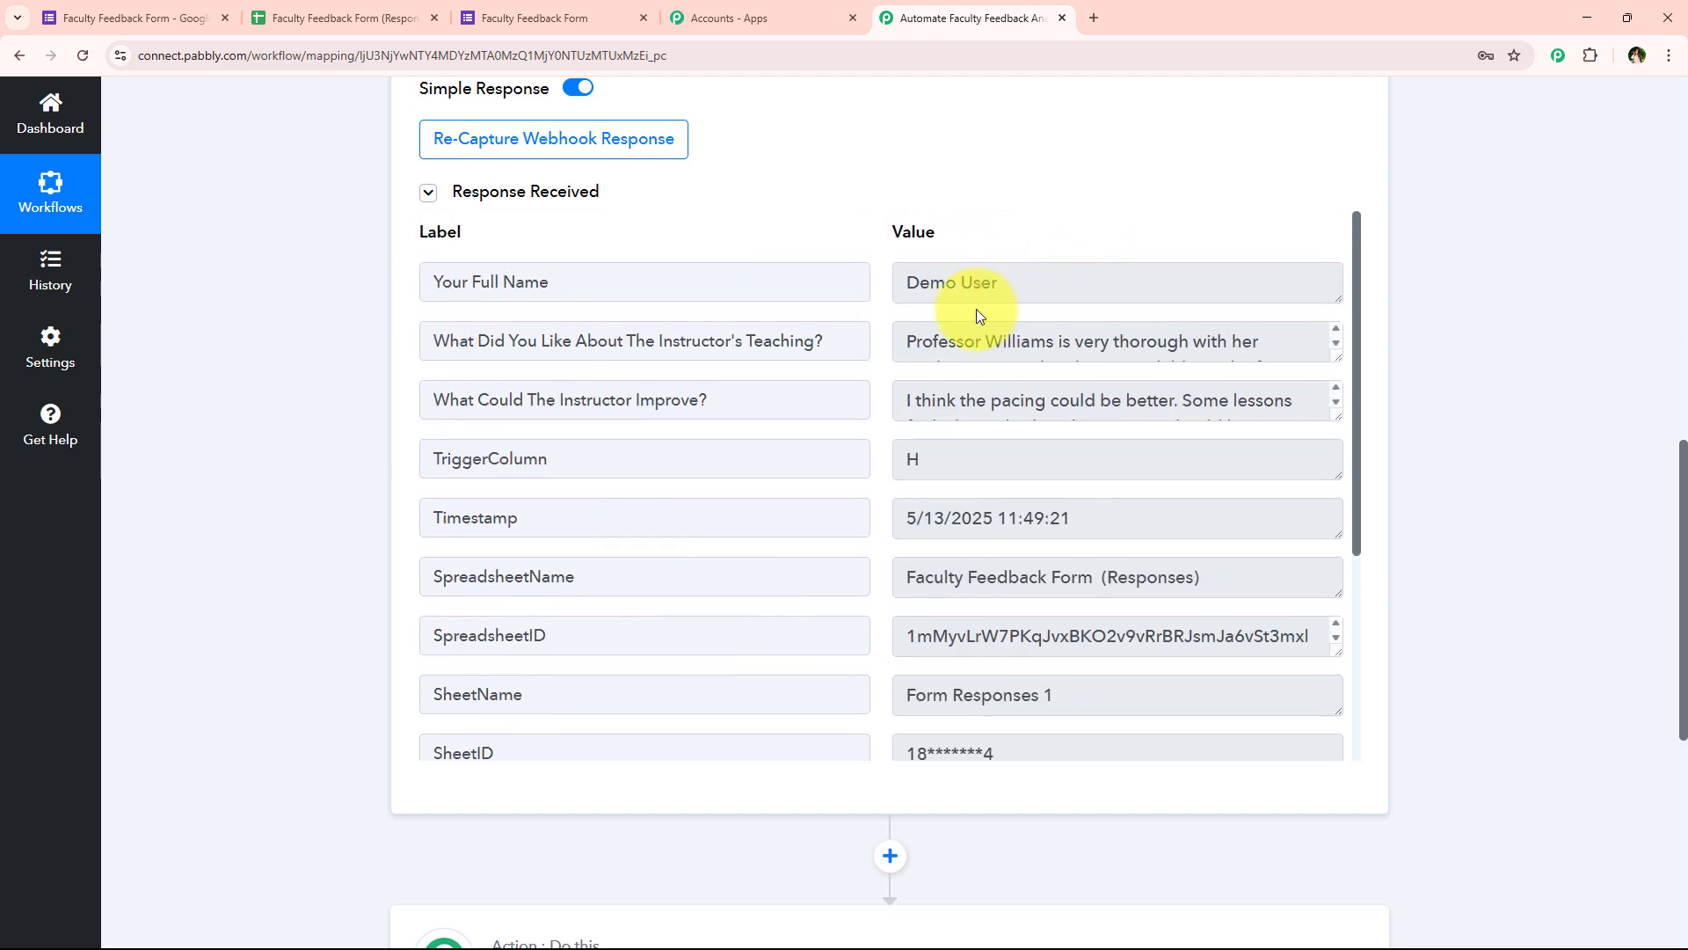
{"action": "scroll", "coordinate": [961, 339], "scroll_direction": "down", "scroll_amount": 2}
{"action": "scroll", "coordinate": [965, 400], "scroll_direction": "down", "scroll_amount": 2}
{"action": "scroll", "coordinate": [953, 641], "scroll_direction": "down", "scroll_amount": 2}
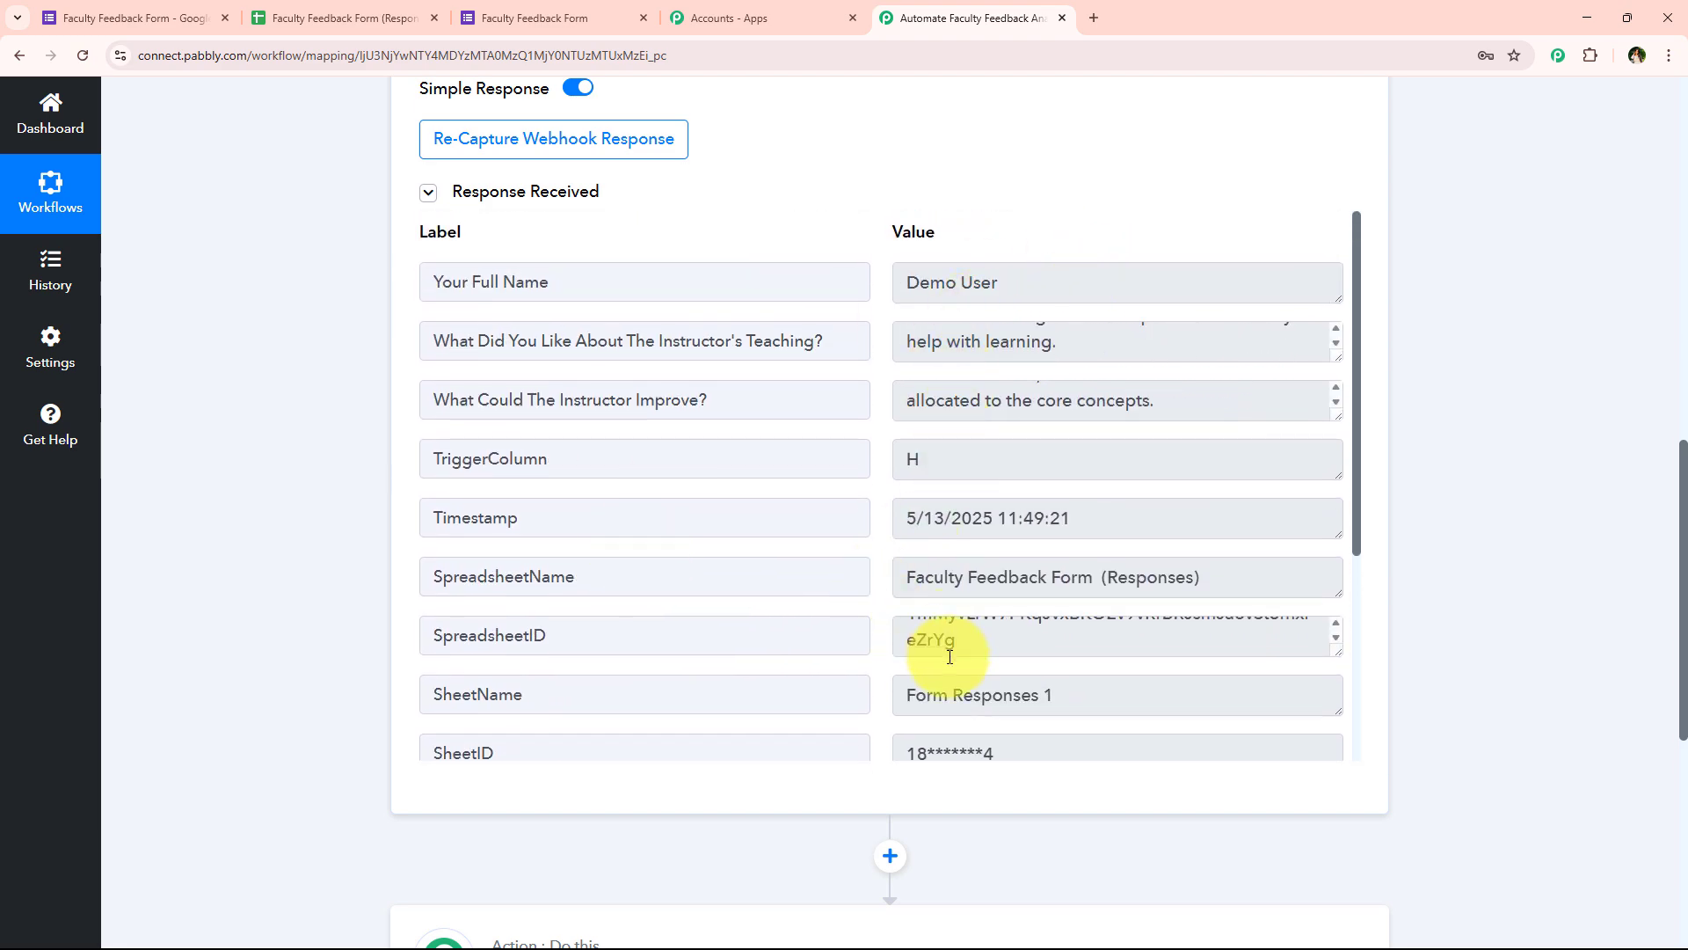
{"action": "scroll", "coordinate": [452, 689], "scroll_direction": "down", "scroll_amount": 2}
Collapse the Google Forms New Response Received trigger step.
{"action": "scroll", "coordinate": [352, 573], "scroll_direction": "up", "scroll_amount": 2}
{"action": "scroll", "coordinate": [352, 572], "scroll_direction": "up", "scroll_amount": 6}
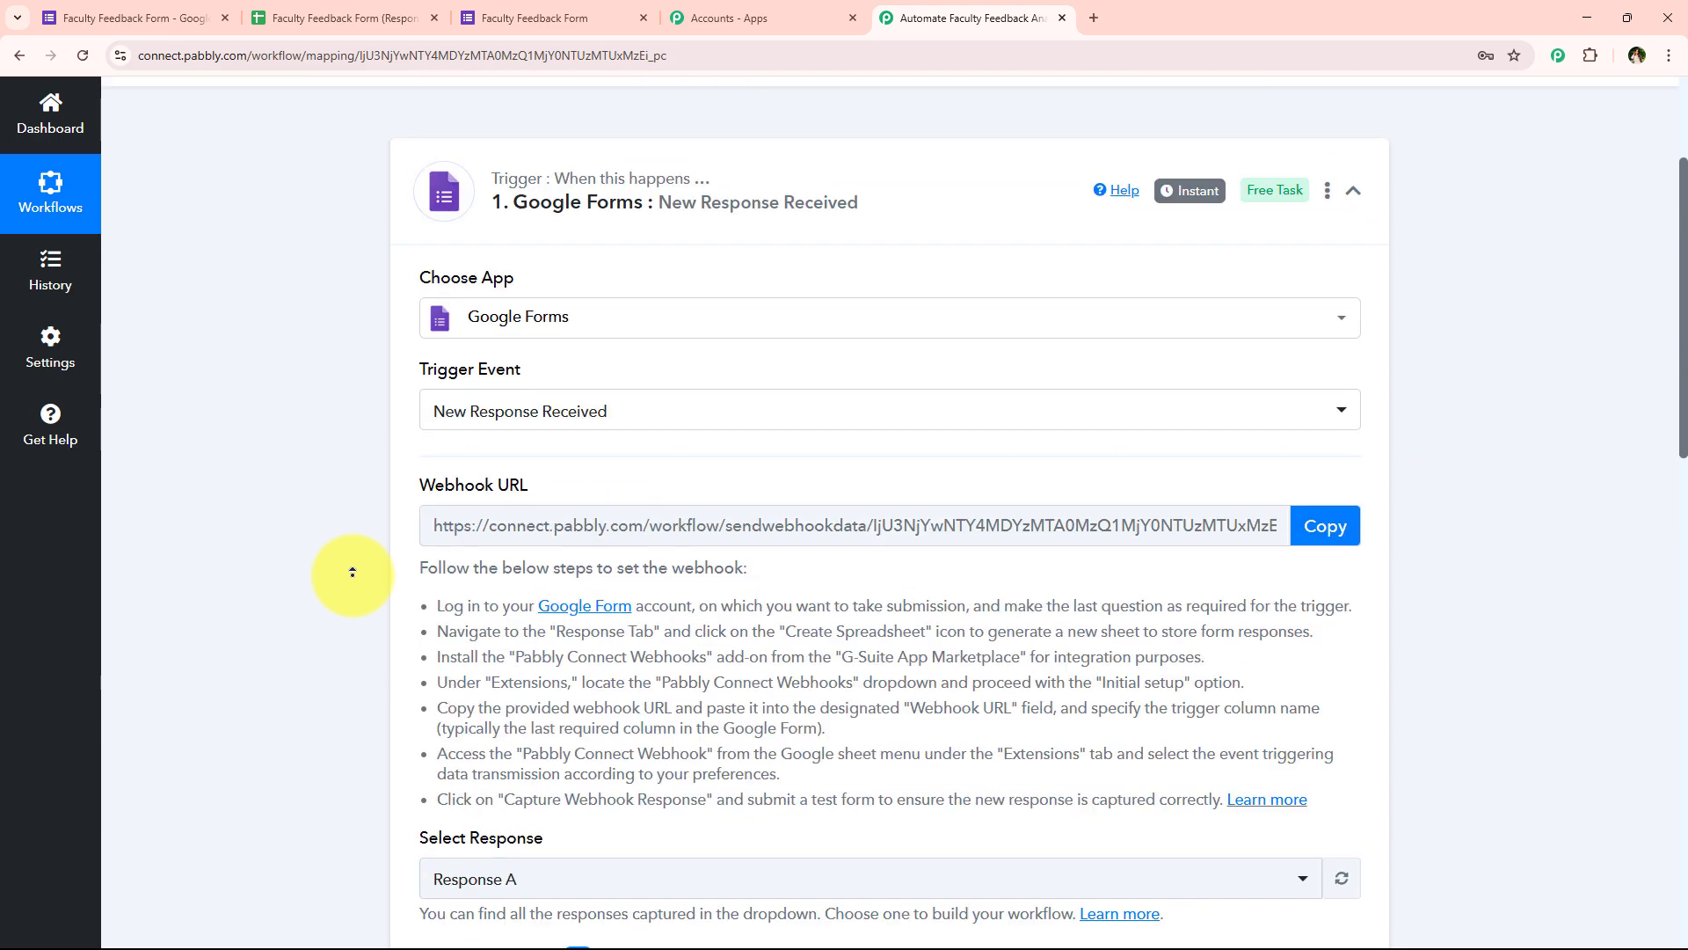
{"action": "left_click", "coordinate": [716, 415]}
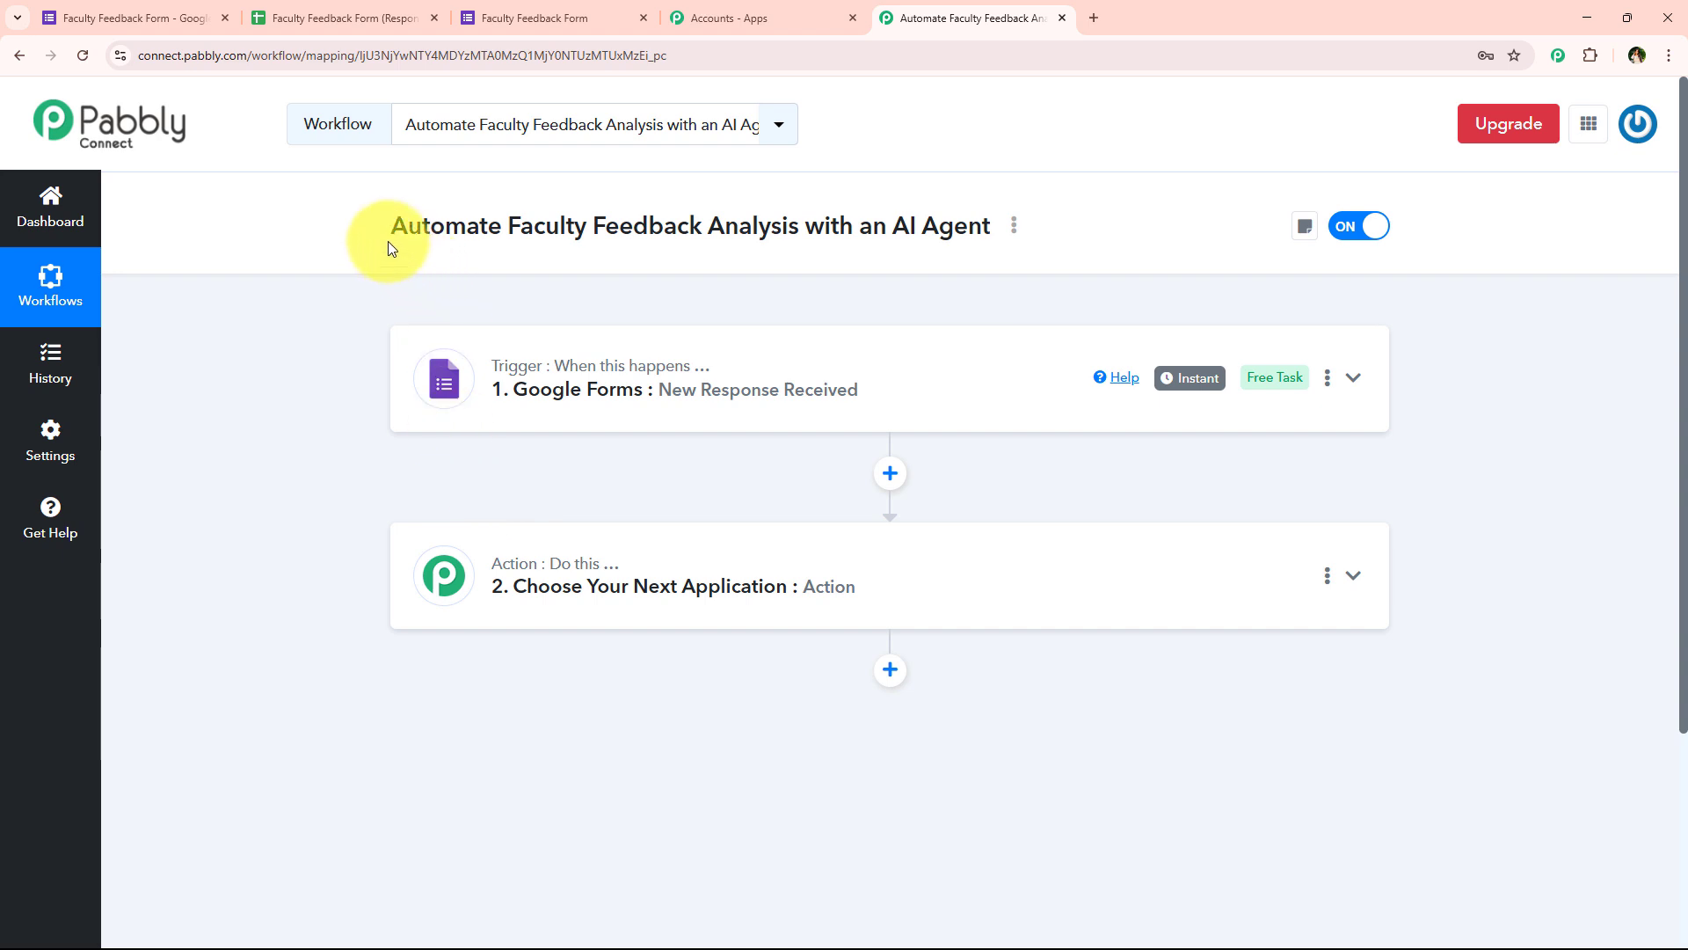
Set the workflow's second step to the OpenAI (ChatGPT, DALL-E, Whisper) app with ChatGPT as its action event.
{"action": "left_click_drag", "start_coordinate": [387, 253], "coordinate": [987, 241]}
{"action": "left_click", "coordinate": [561, 466]}
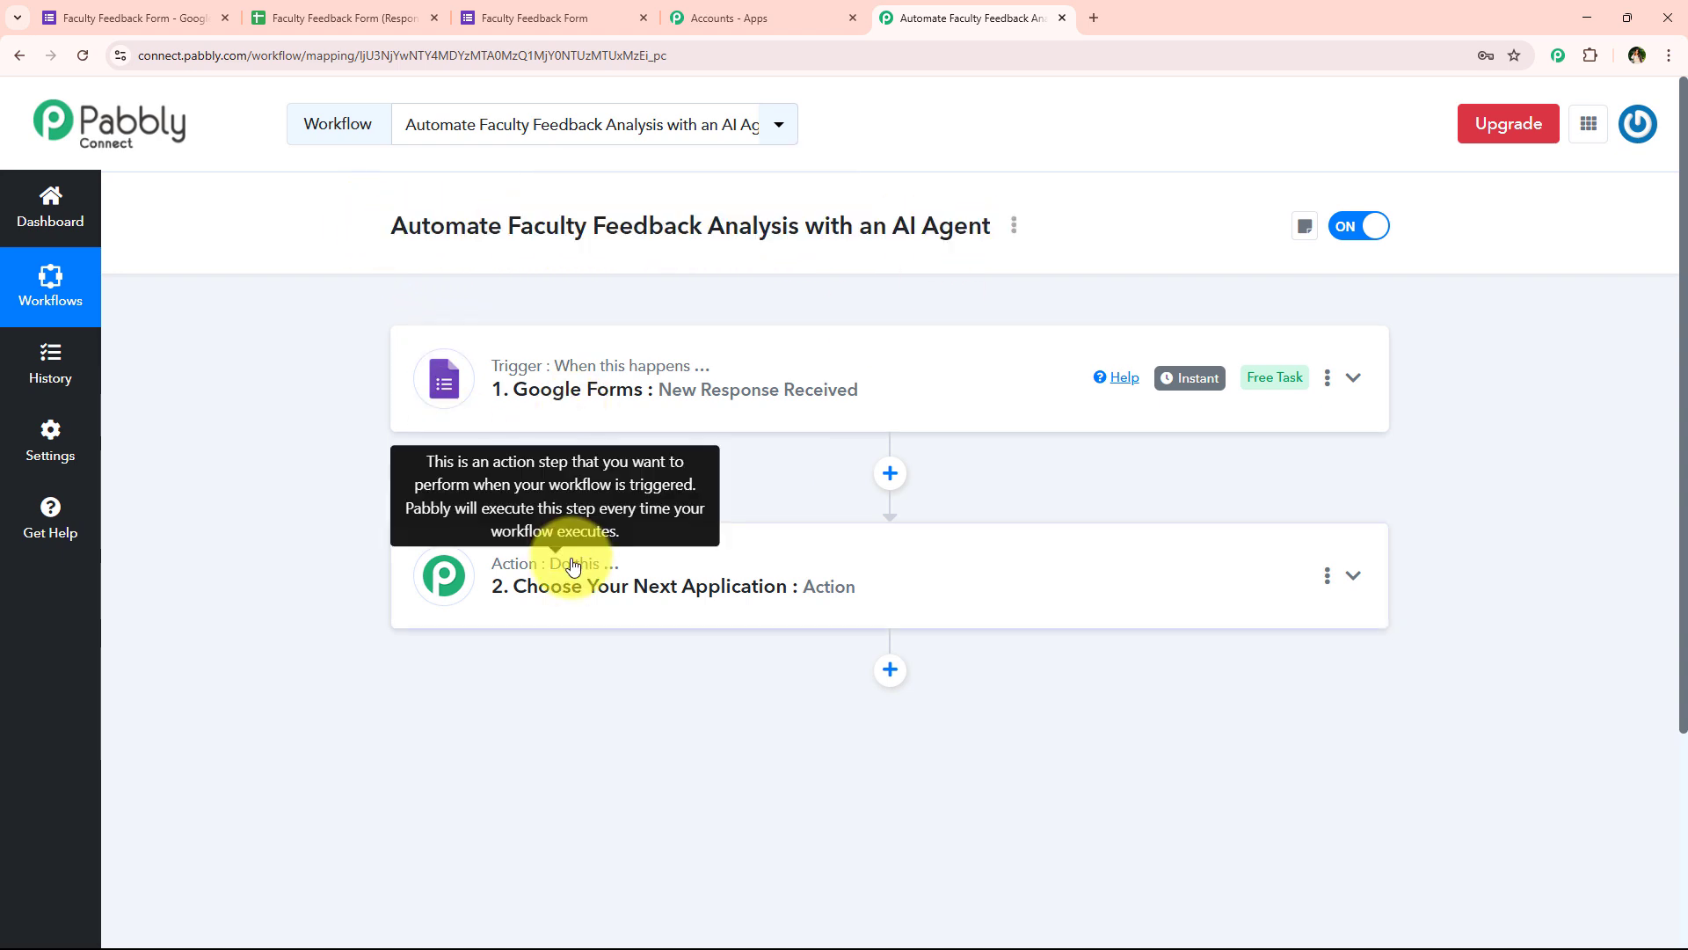
{"action": "left_click", "coordinate": [582, 586]}
{"action": "scroll", "coordinate": [582, 586], "scroll_direction": "down", "scroll_amount": 3}
{"action": "left_click", "coordinate": [628, 448]}
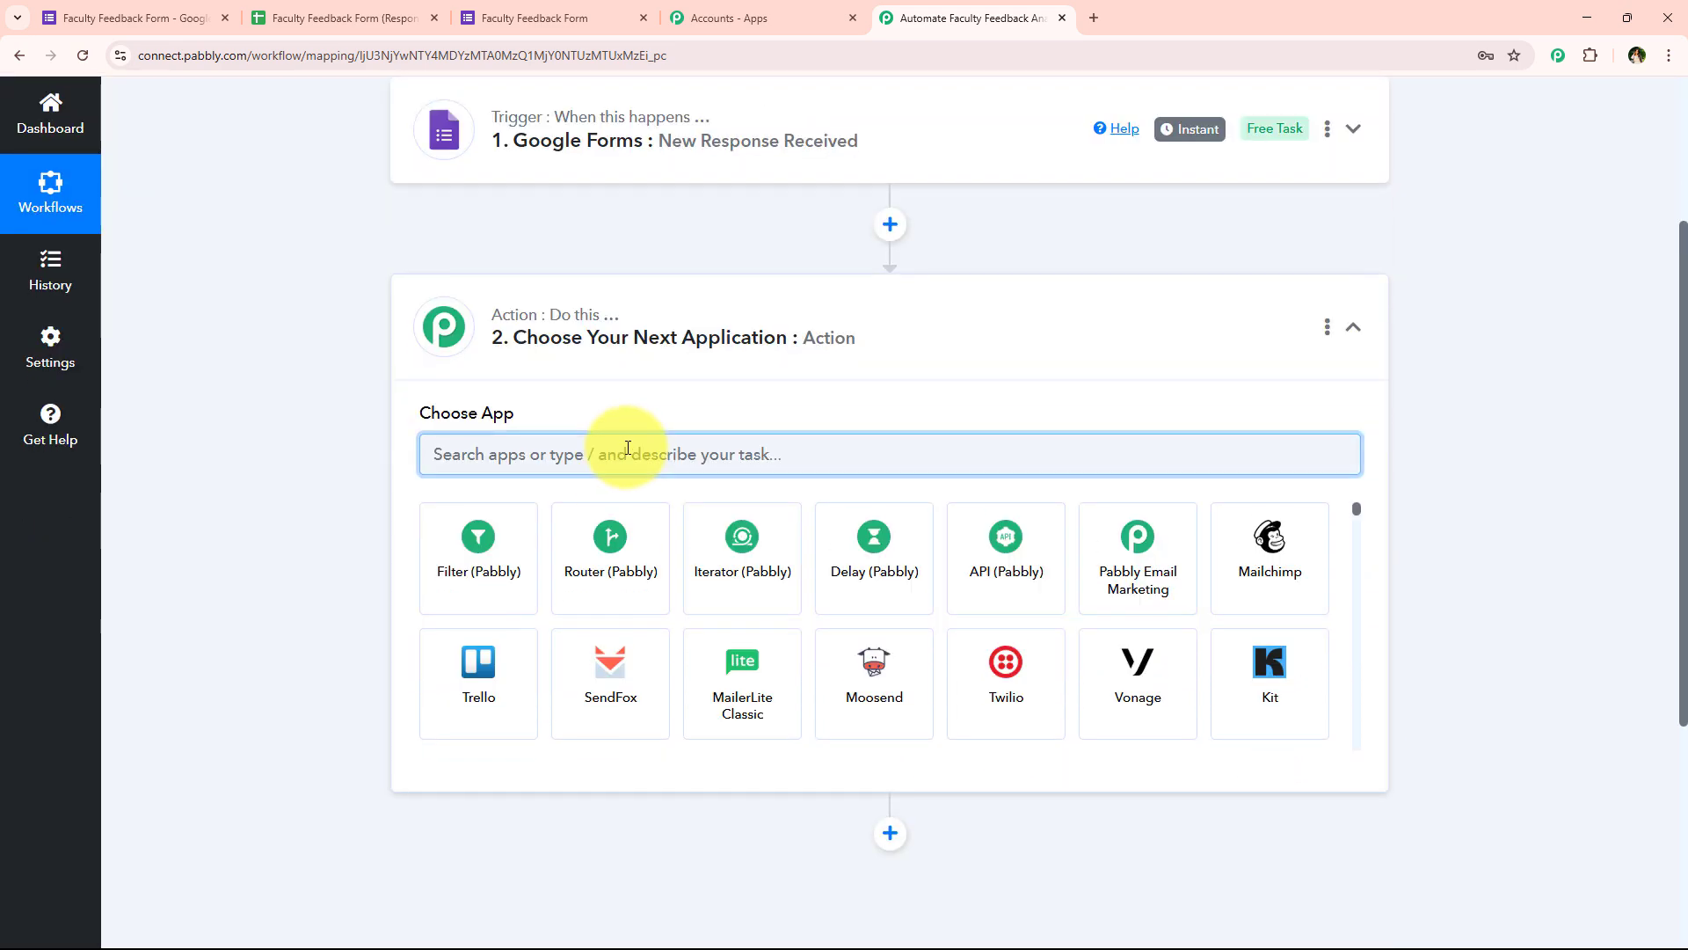
{"action": "type", "text": "Op"}
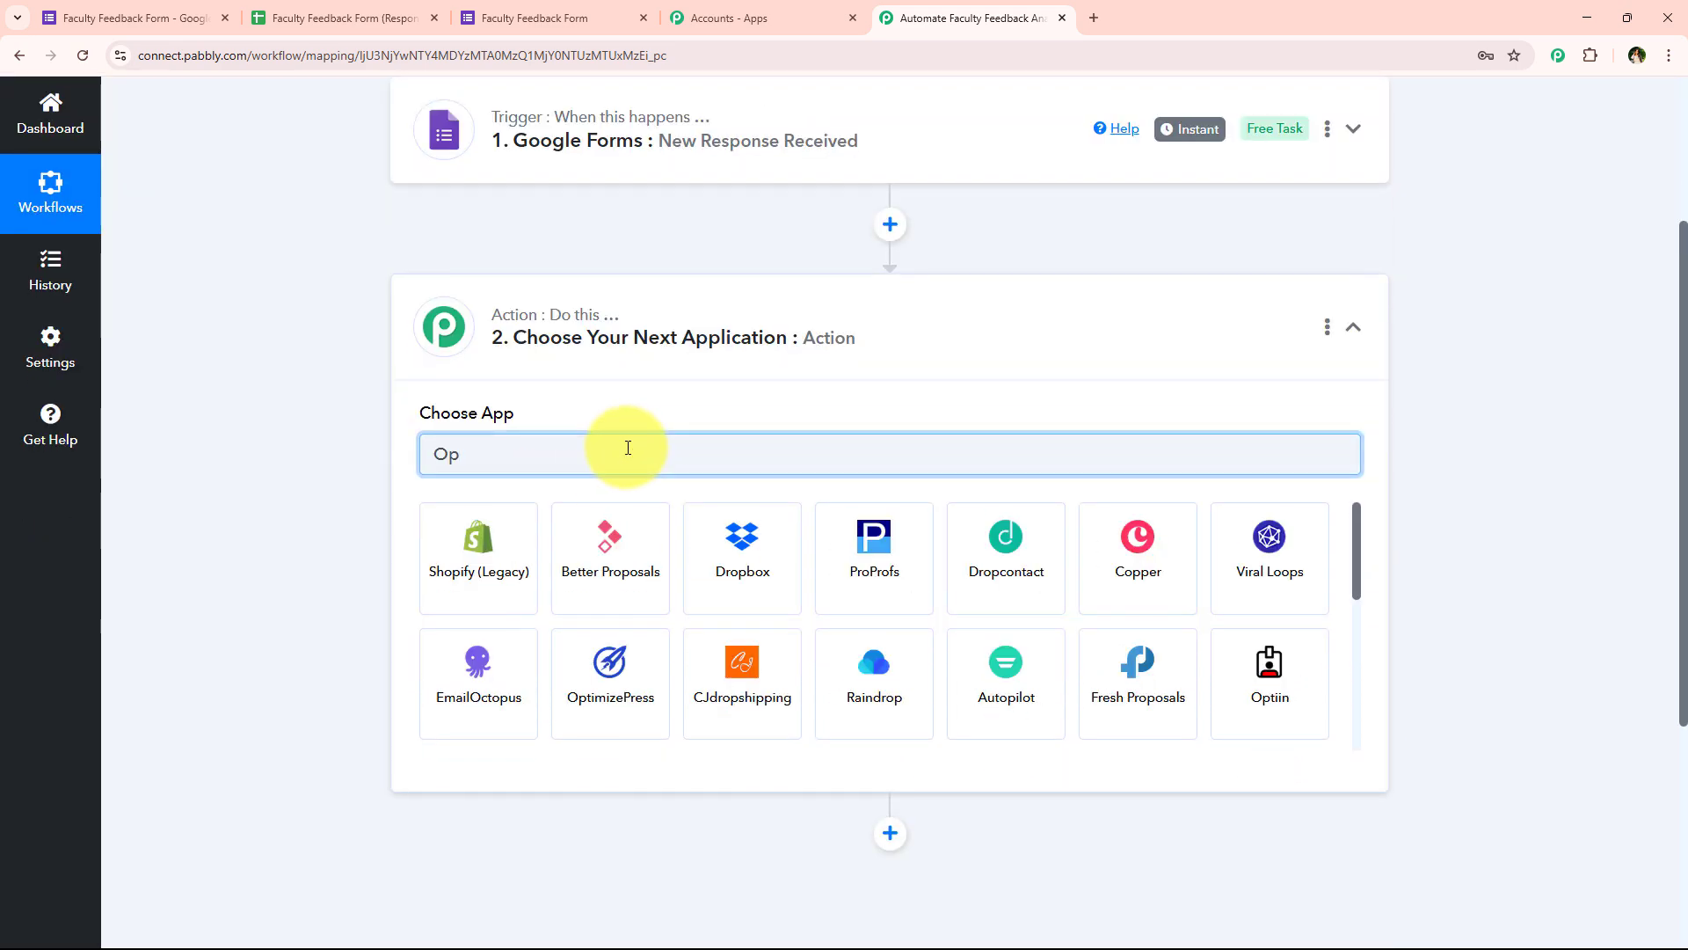
{"action": "type", "text": "enAI"}
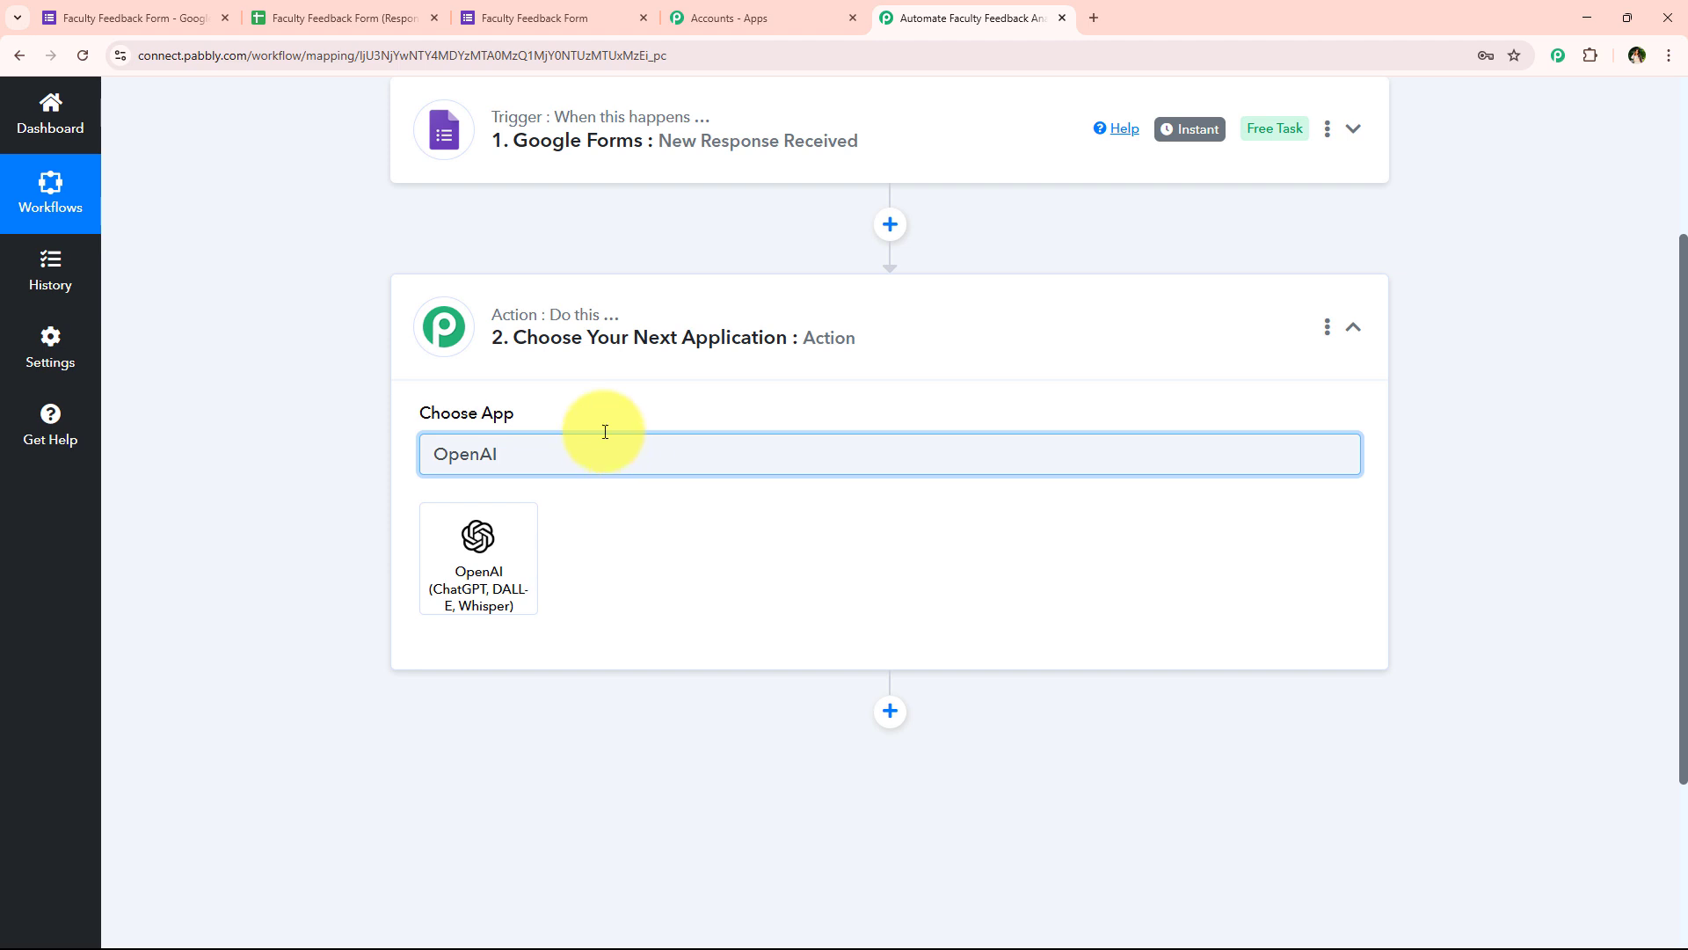
{"action": "left_click", "coordinate": [457, 550]}
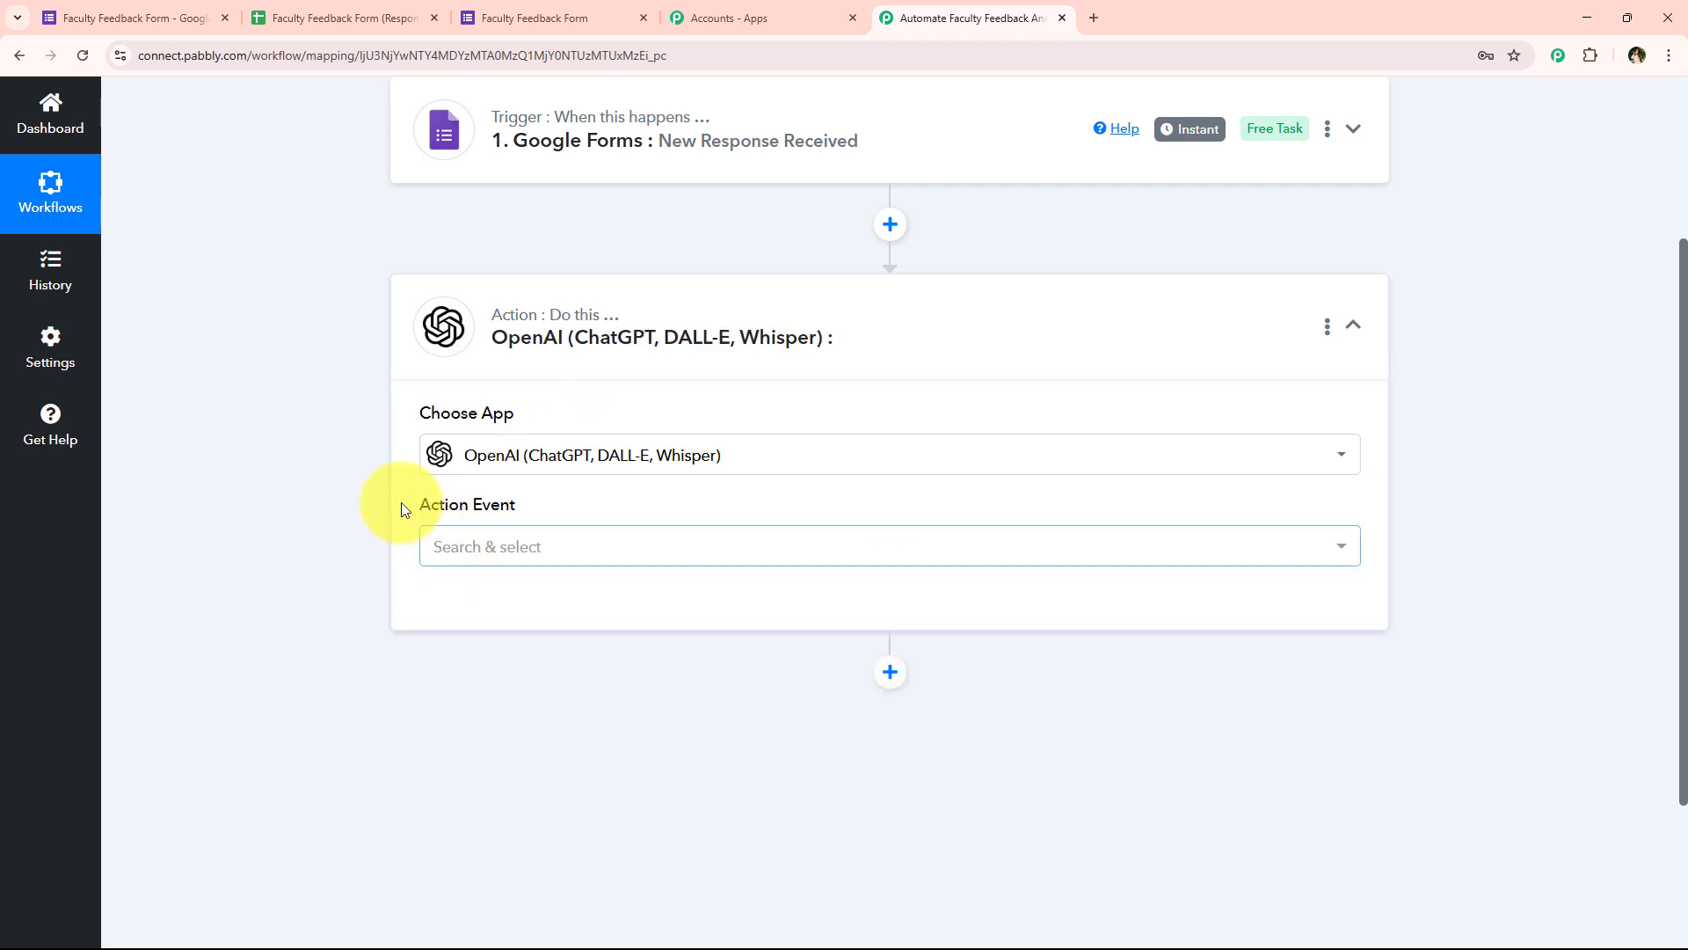
{"action": "left_click_drag", "start_coordinate": [415, 505], "coordinate": [565, 539]}
{"action": "left_click", "coordinate": [561, 545]}
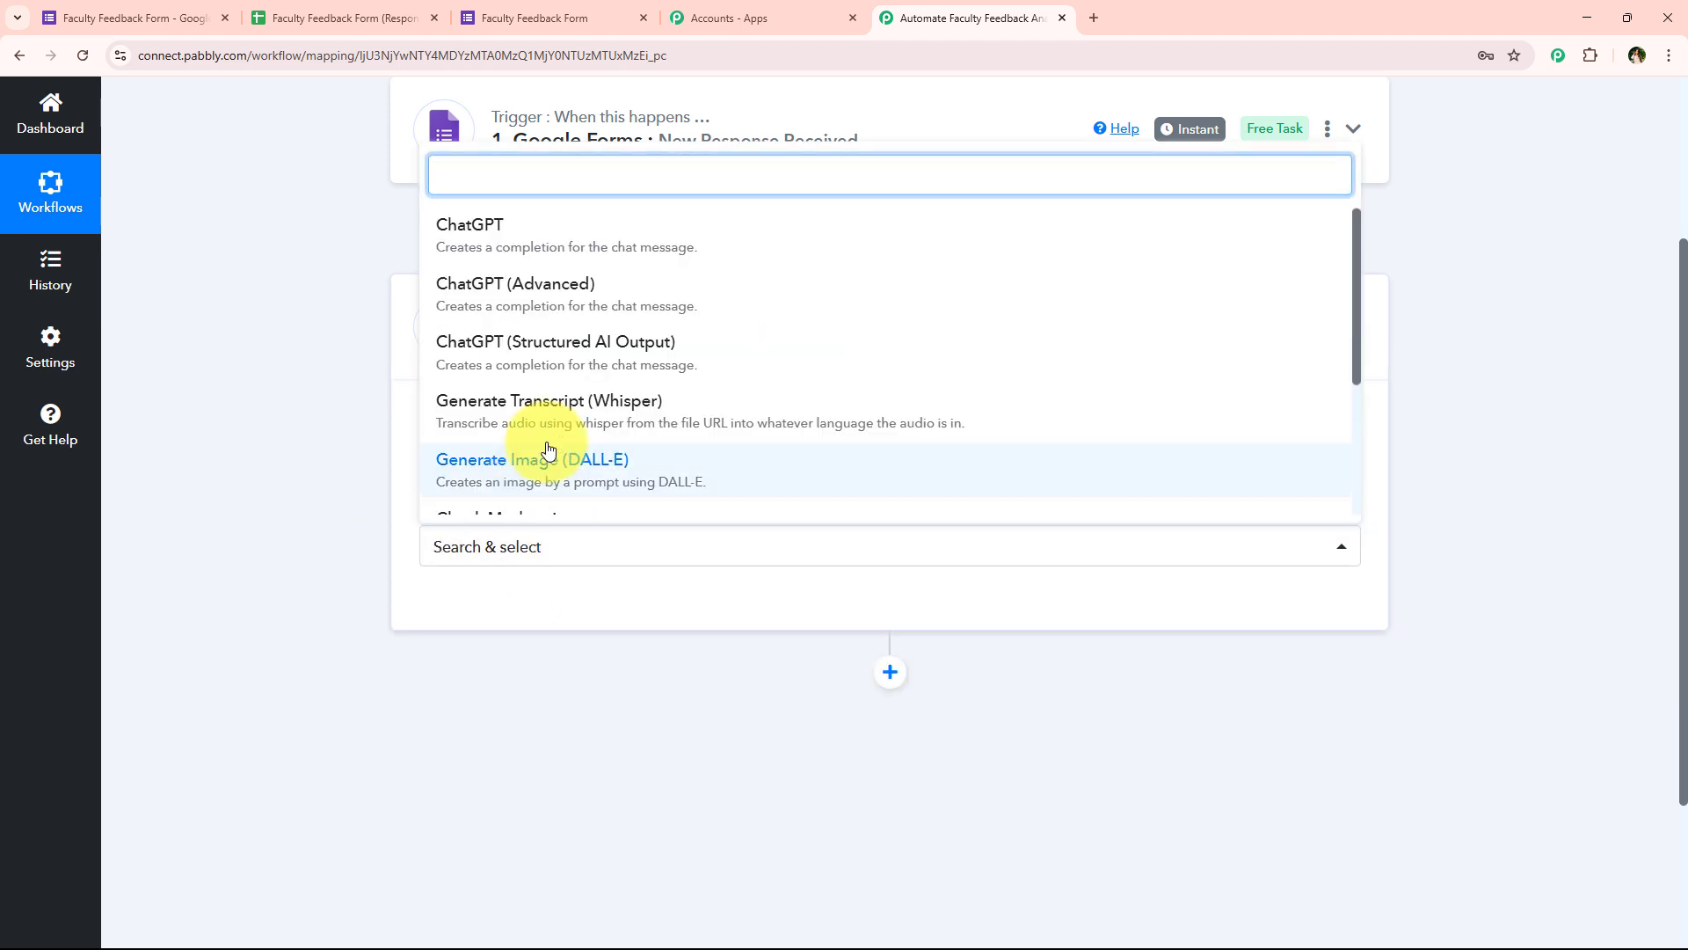
{"action": "left_click", "coordinate": [620, 256]}
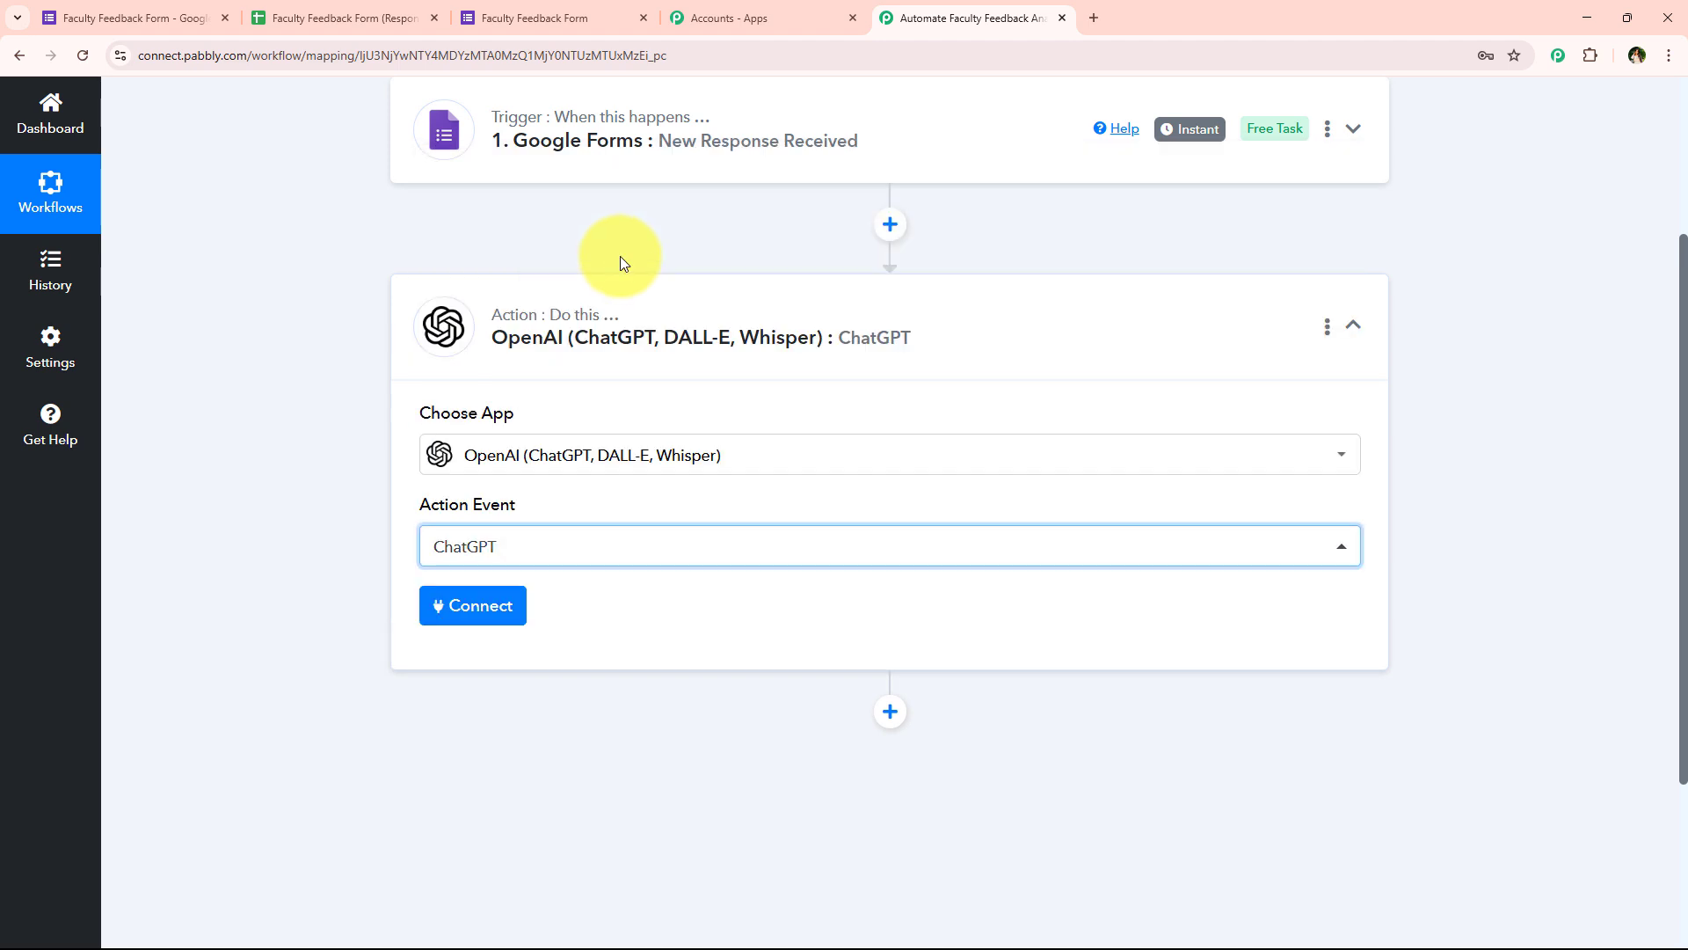
Start adding a new OpenAI connection for the ChatGPT action and read the instructions for obtaining its API key.
{"action": "left_click", "coordinate": [455, 608]}
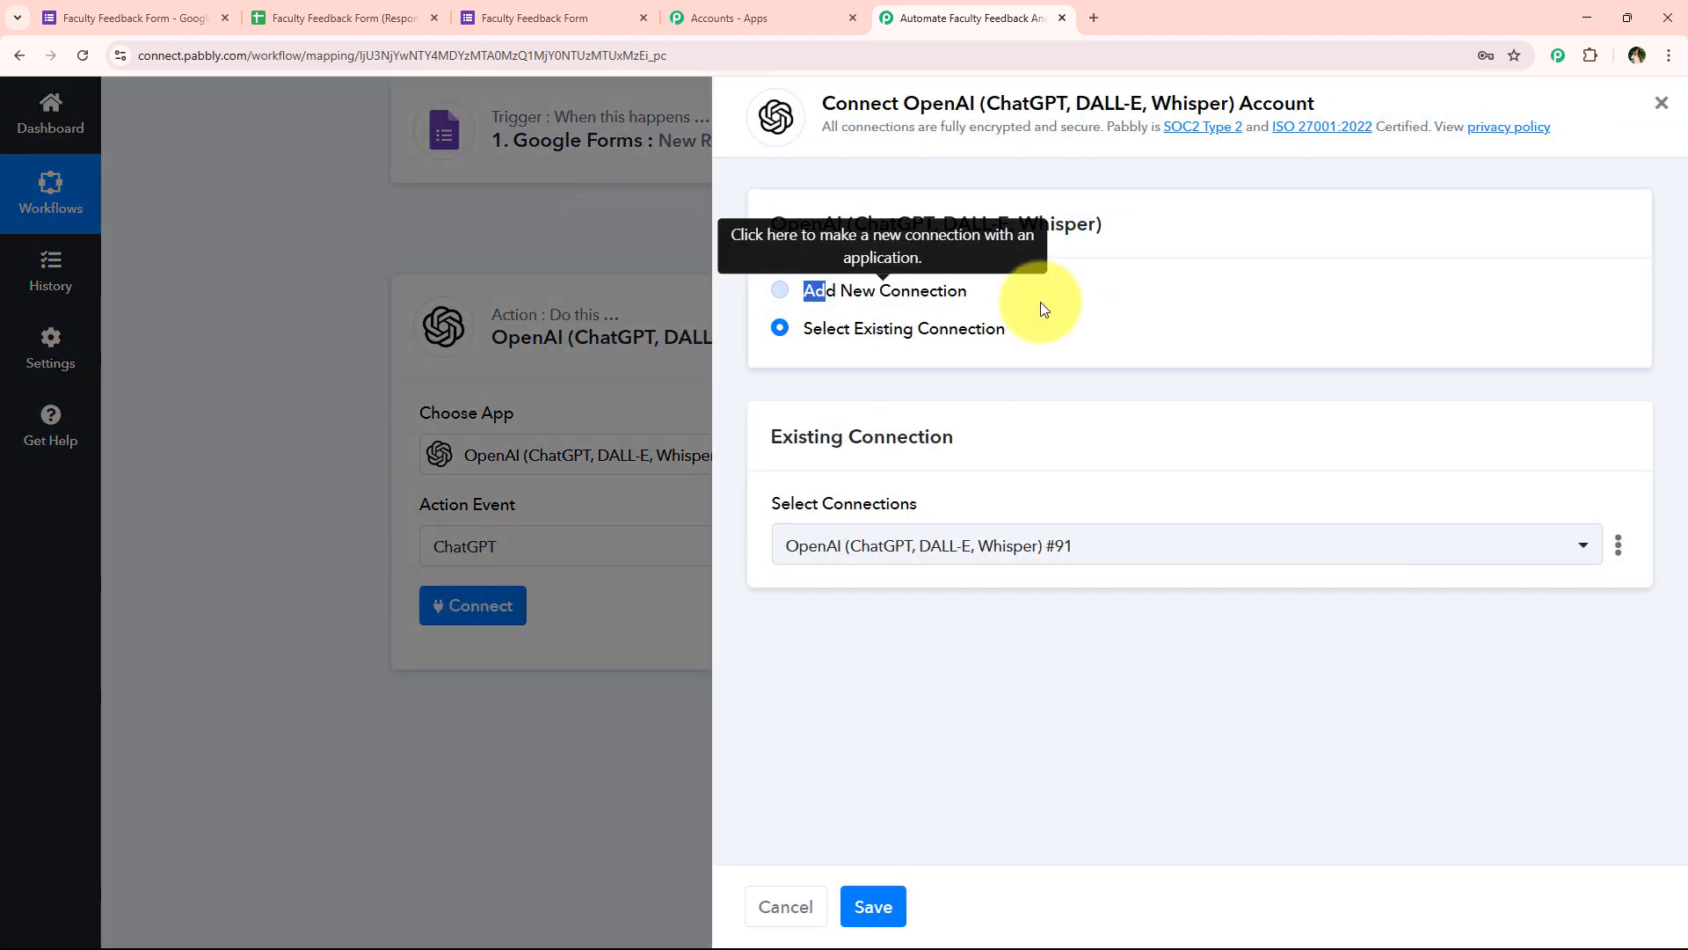
{"action": "left_click_drag", "start_coordinate": [804, 329], "coordinate": [1035, 340]}
{"action": "left_click", "coordinate": [1036, 340]}
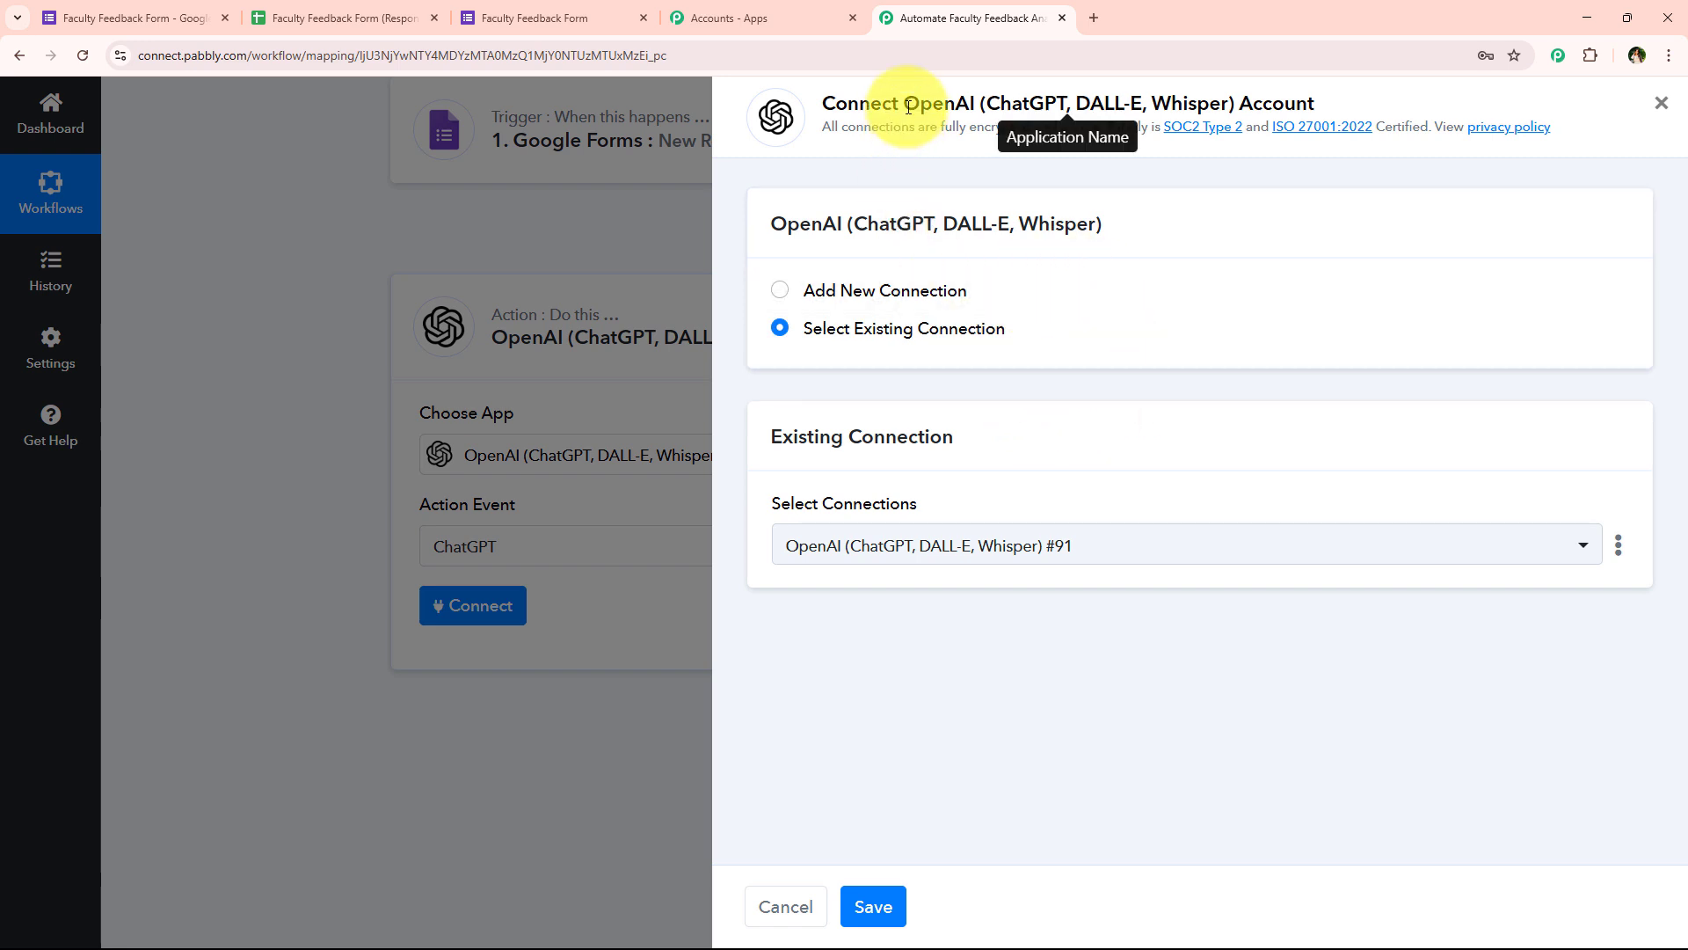
{"action": "left_click_drag", "start_coordinate": [903, 105], "coordinate": [973, 110]}
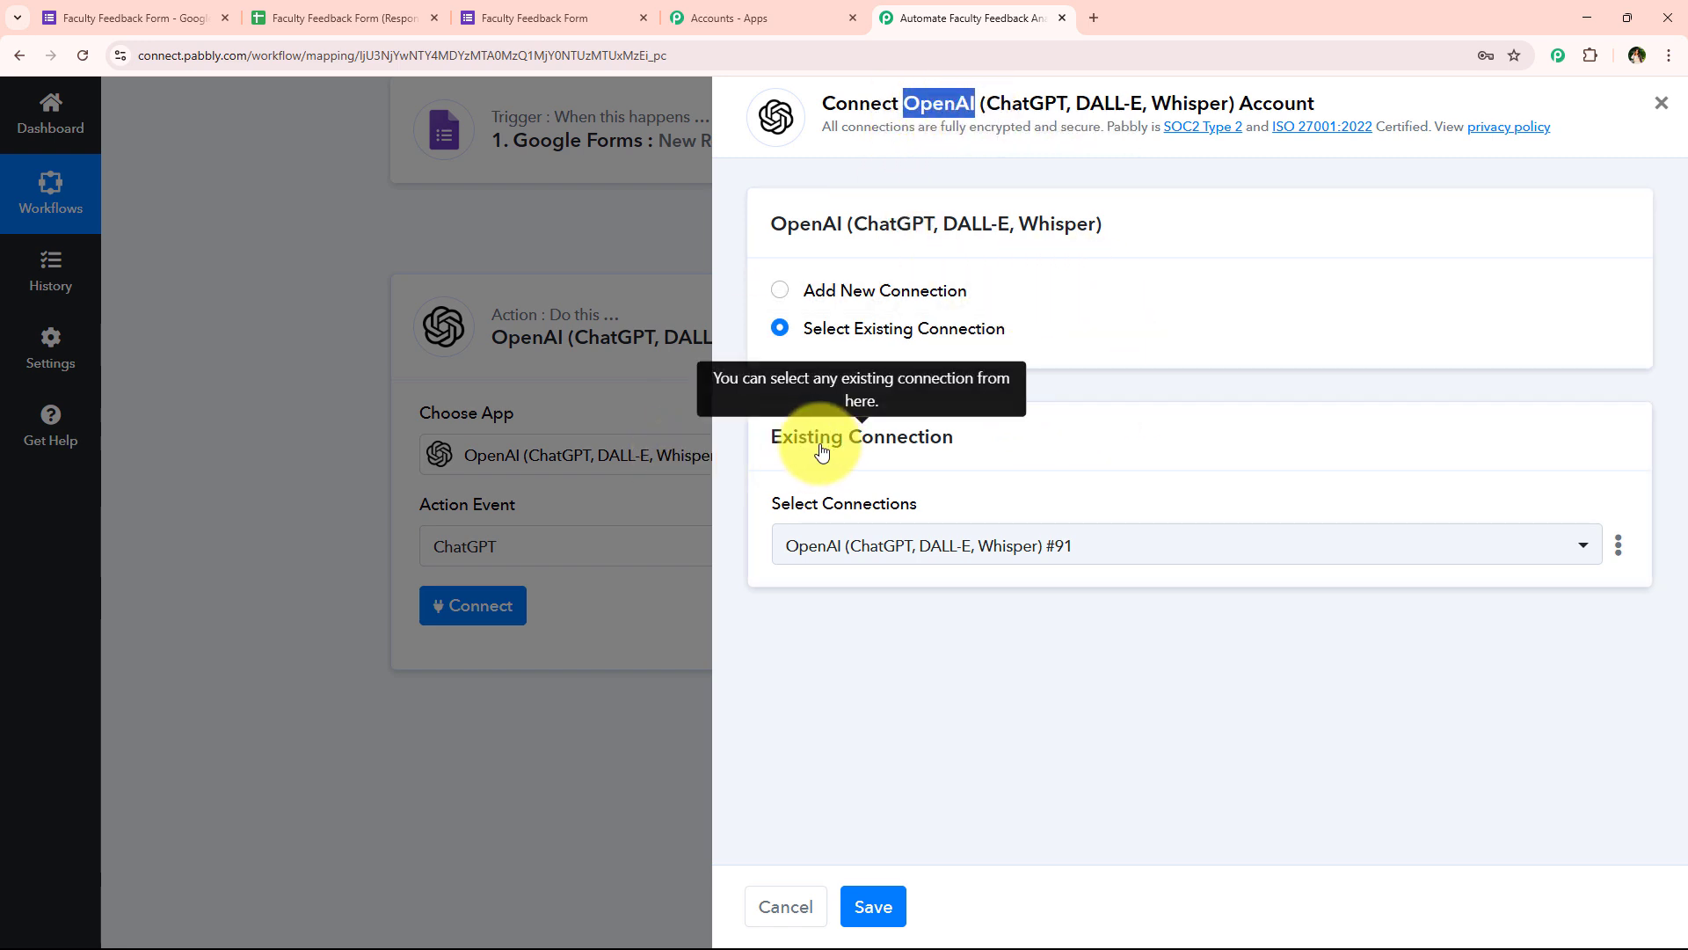
{"action": "left_click_drag", "start_coordinate": [800, 331], "coordinate": [1007, 343]}
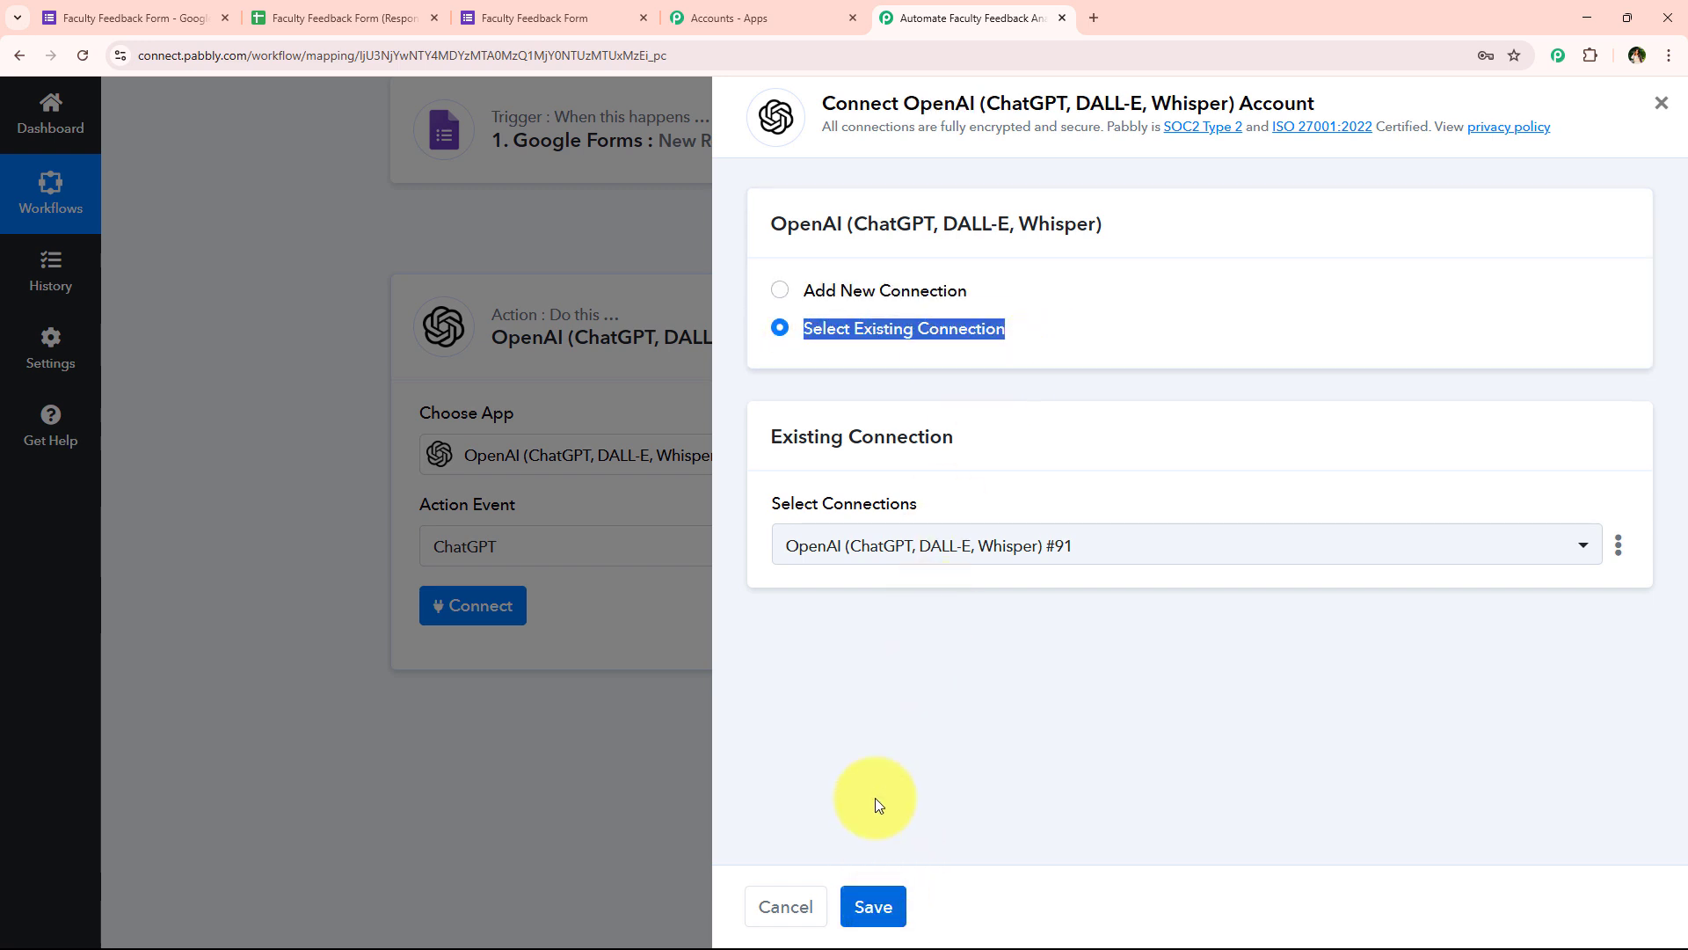
{"action": "left_click", "coordinate": [879, 288]}
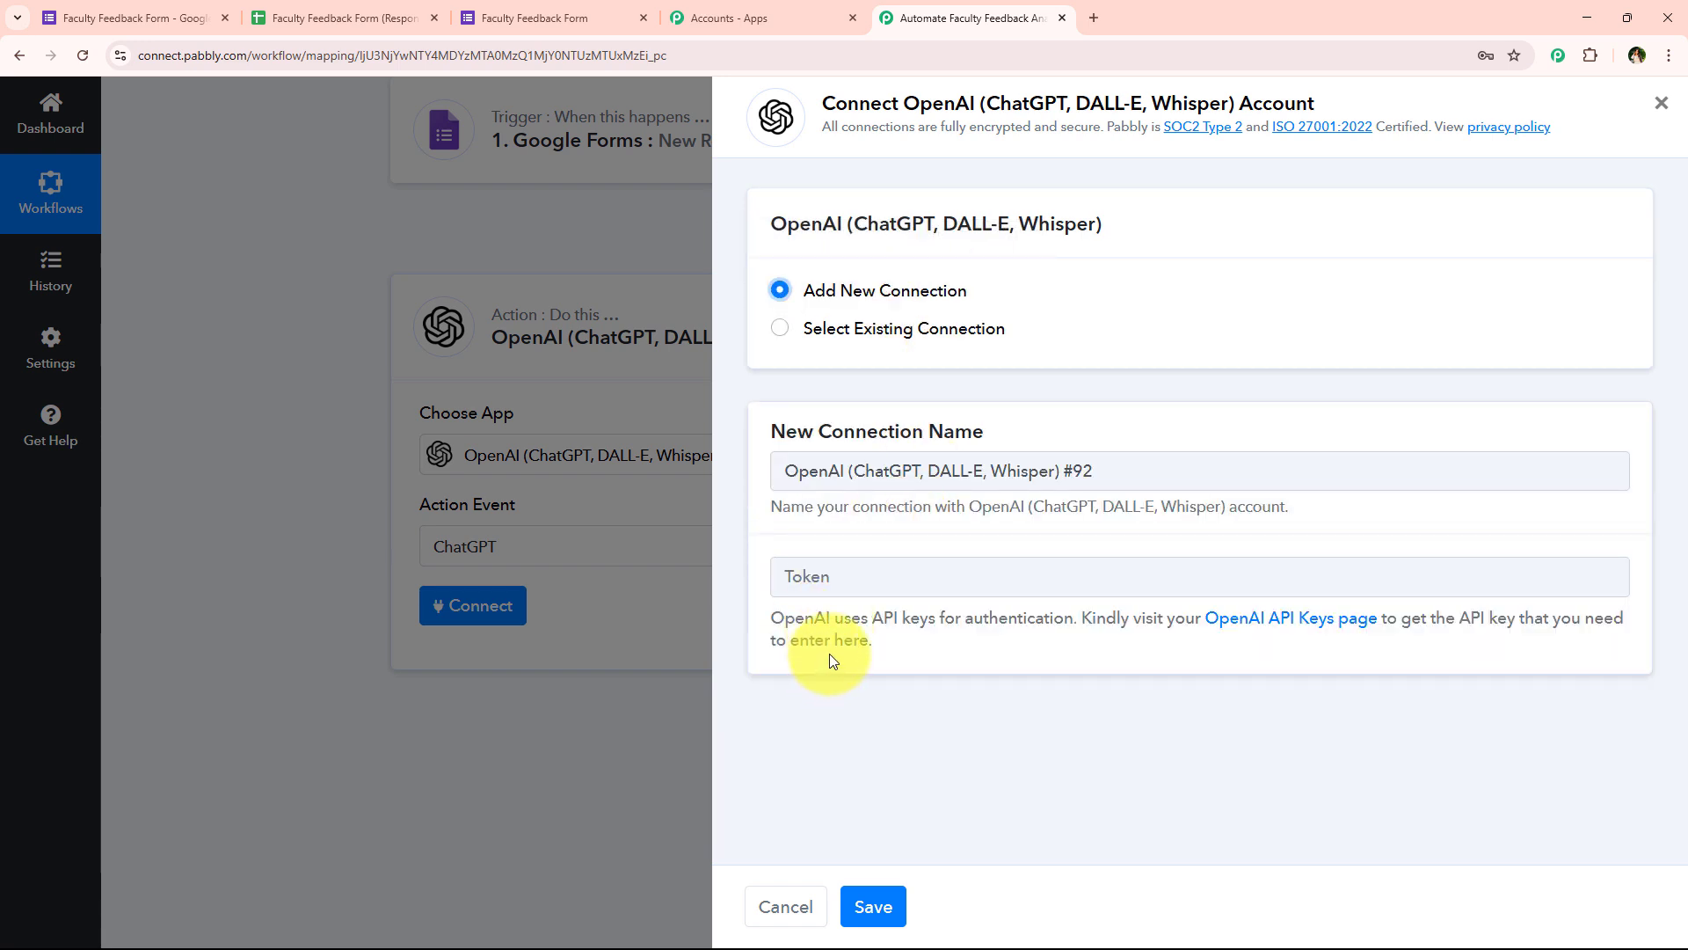
{"action": "left_click_drag", "start_coordinate": [772, 617], "coordinate": [950, 650]}
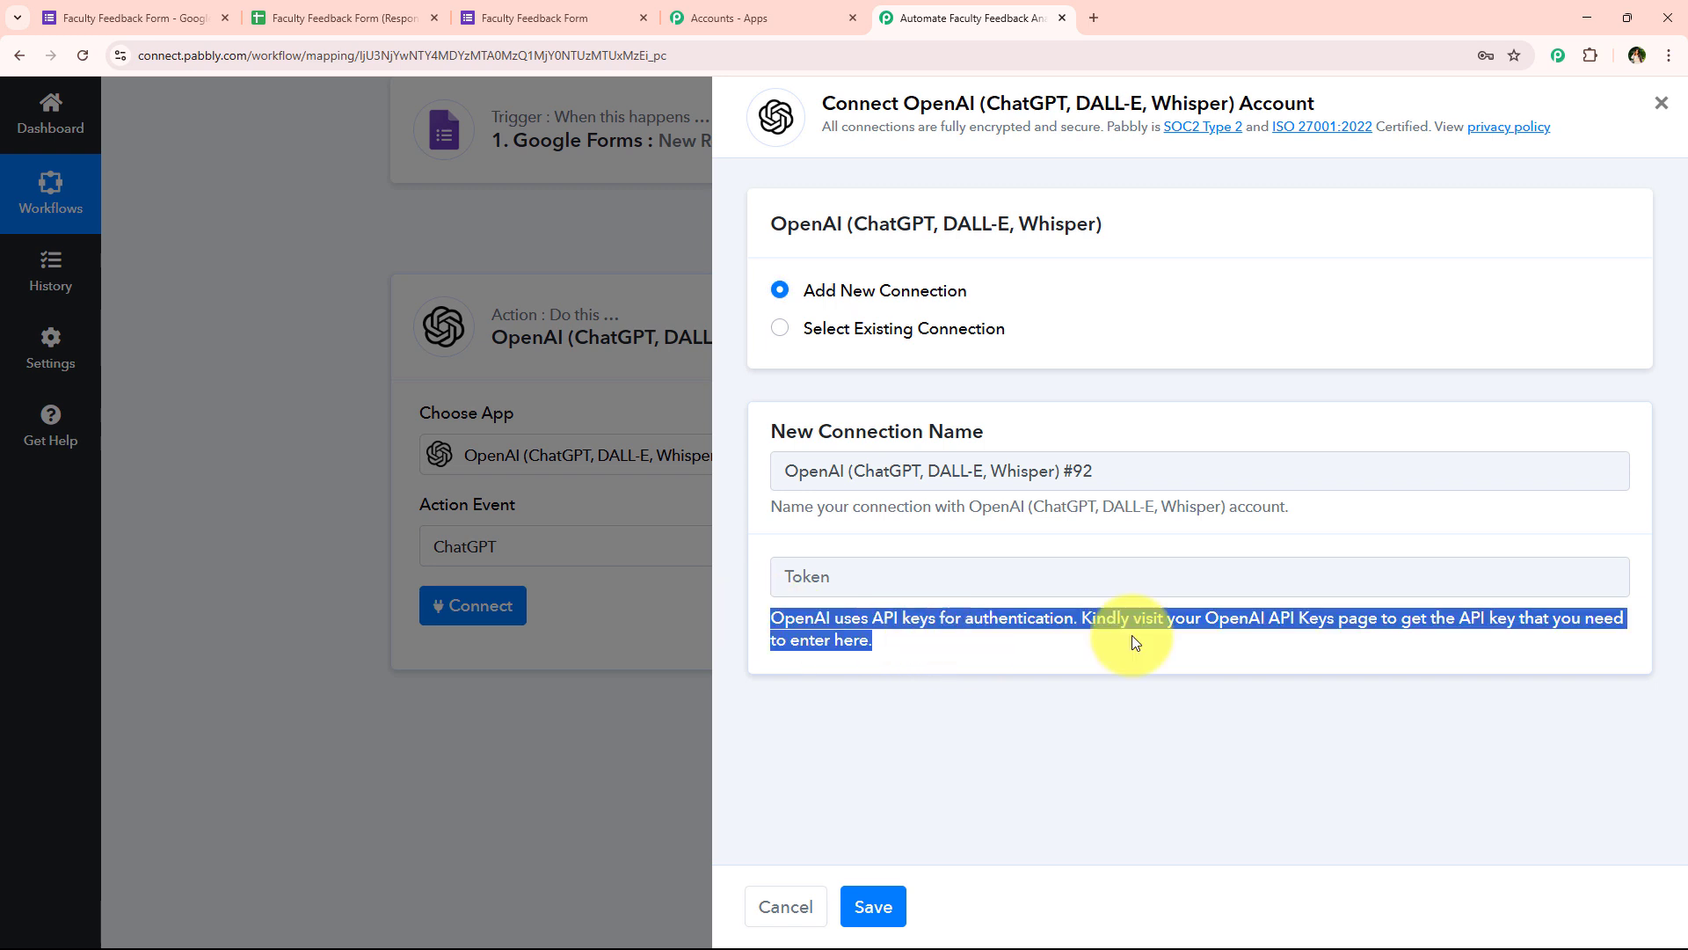
{"action": "left_click_drag", "start_coordinate": [1078, 618], "coordinate": [1623, 621]}
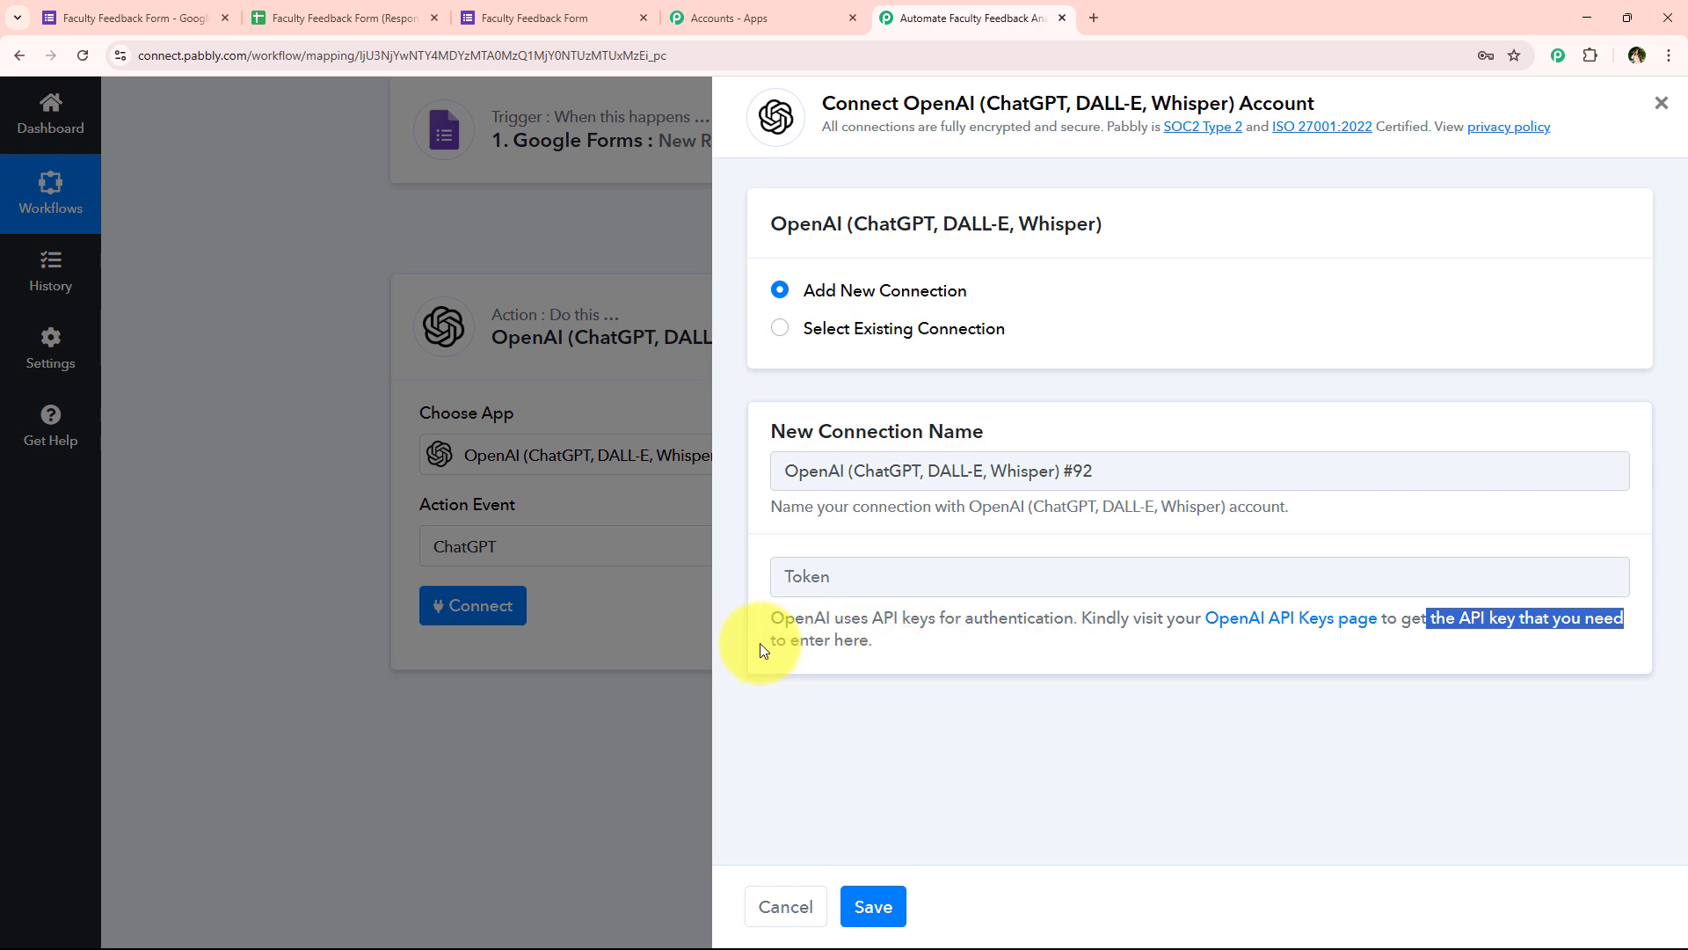
{"action": "left_click_drag", "start_coordinate": [773, 635], "coordinate": [1042, 655]}
{"action": "left_click", "coordinate": [1134, 662]}
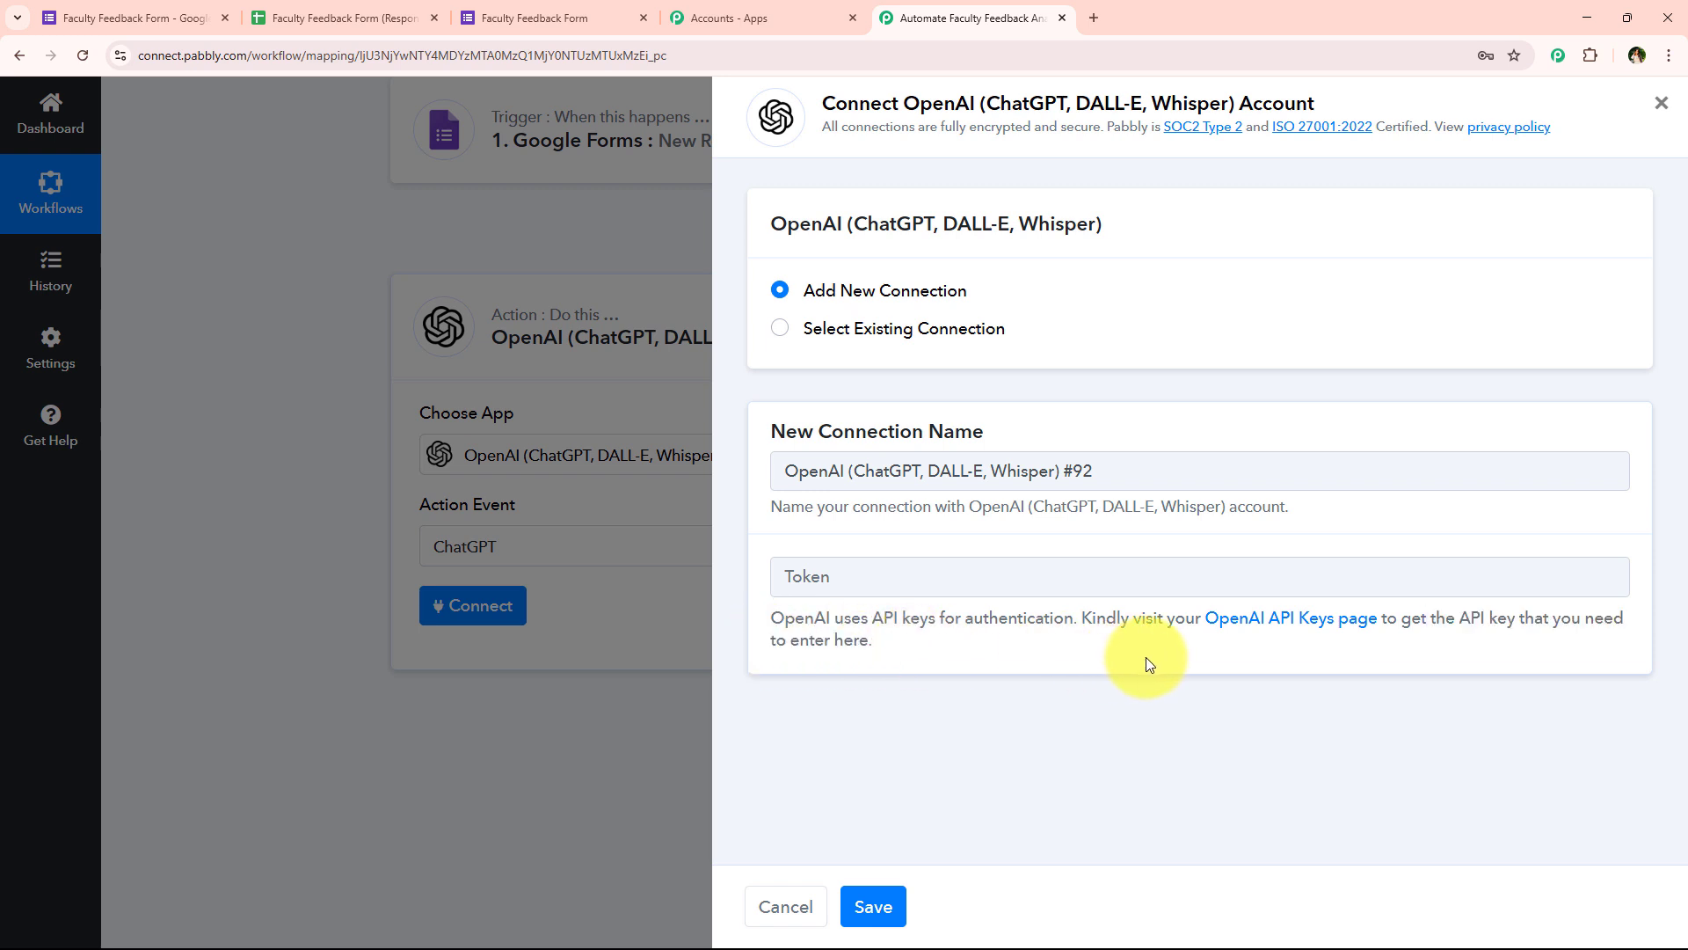
On the linked OpenAI API keys page, create a secret key named Faculty Feedback in the Default project and copy it.
{"action": "left_click", "coordinate": [1238, 626]}
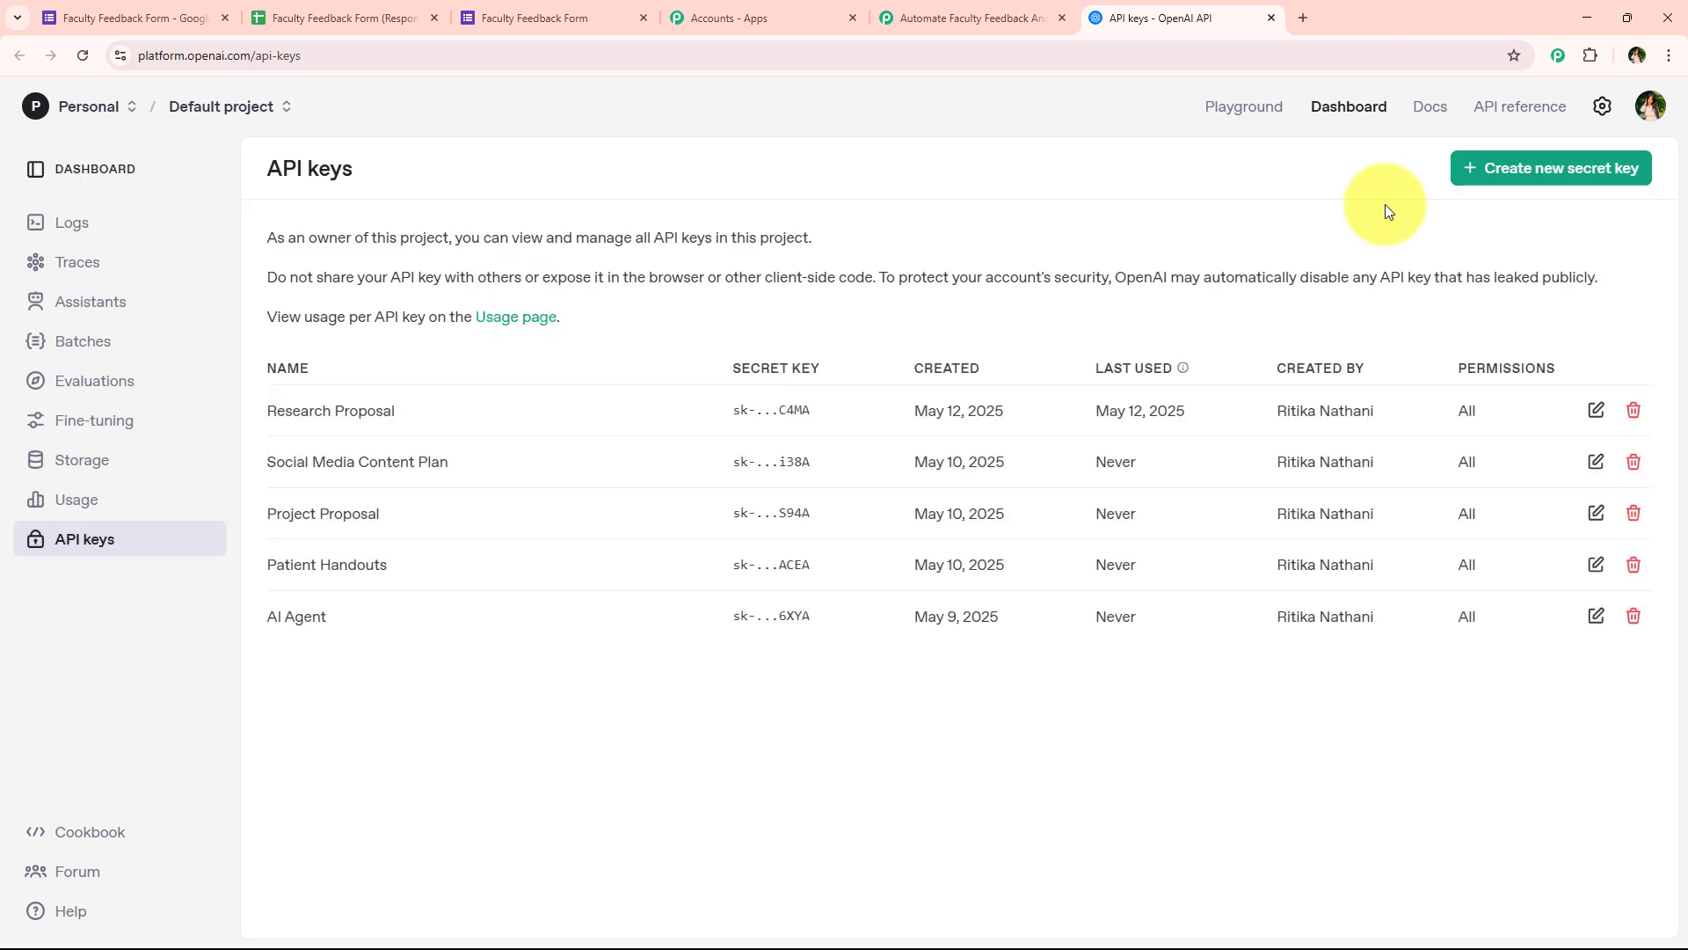
{"action": "left_click", "coordinate": [1464, 168]}
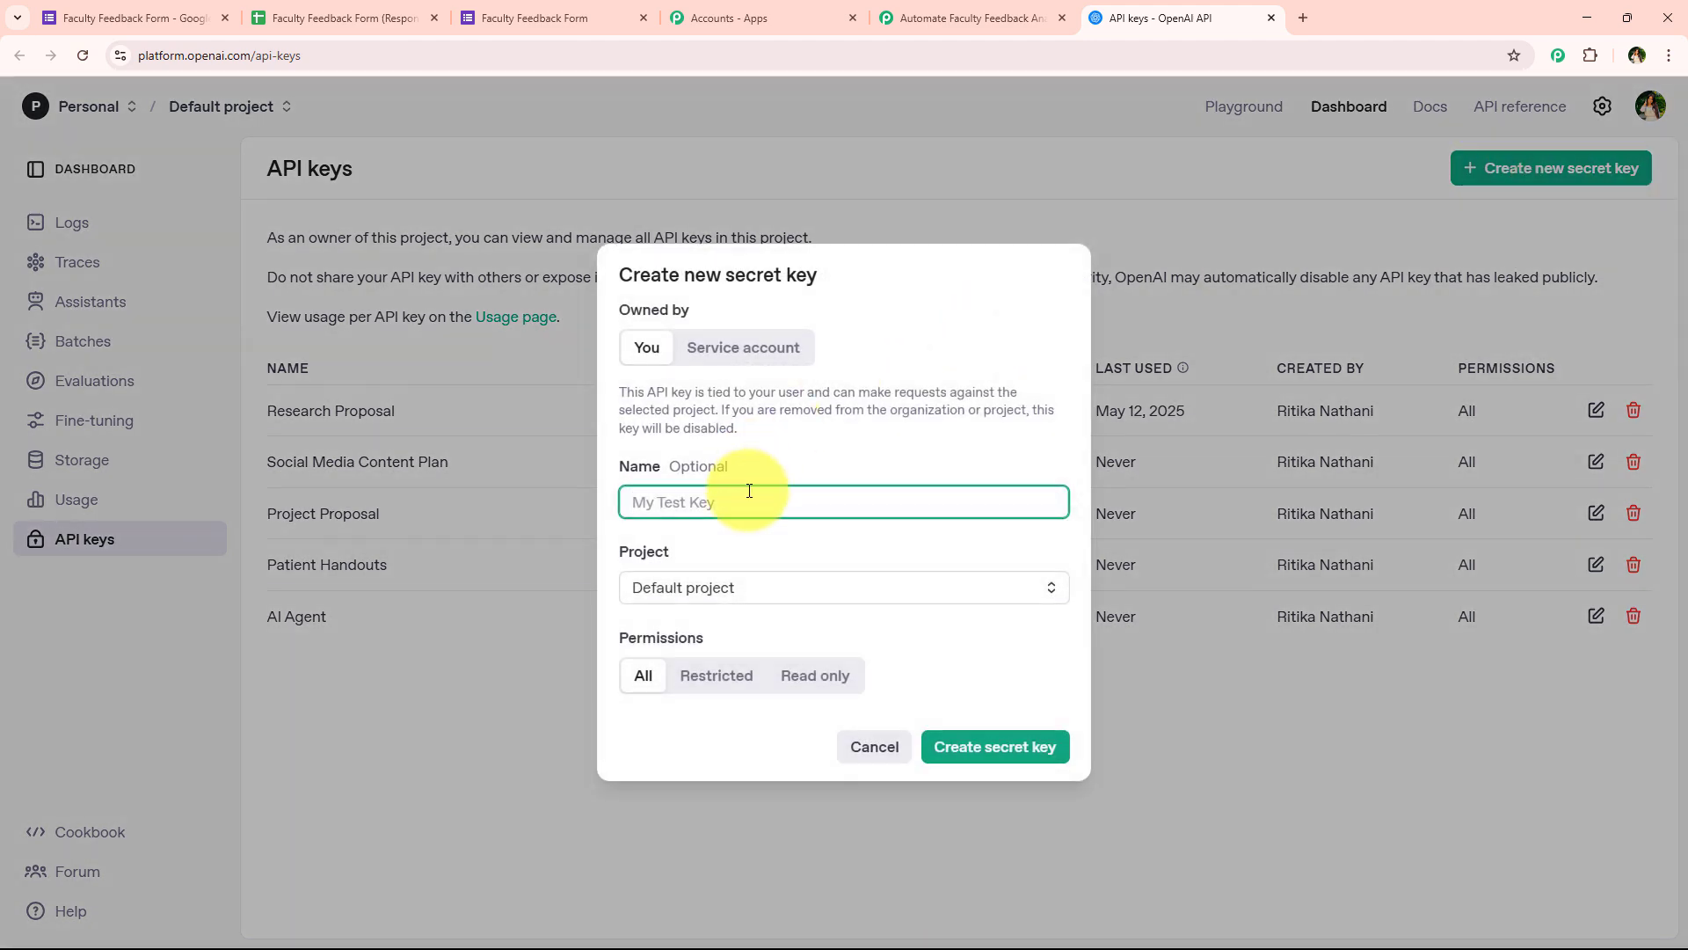
{"action": "type", "text": "Faculty Feedback"}
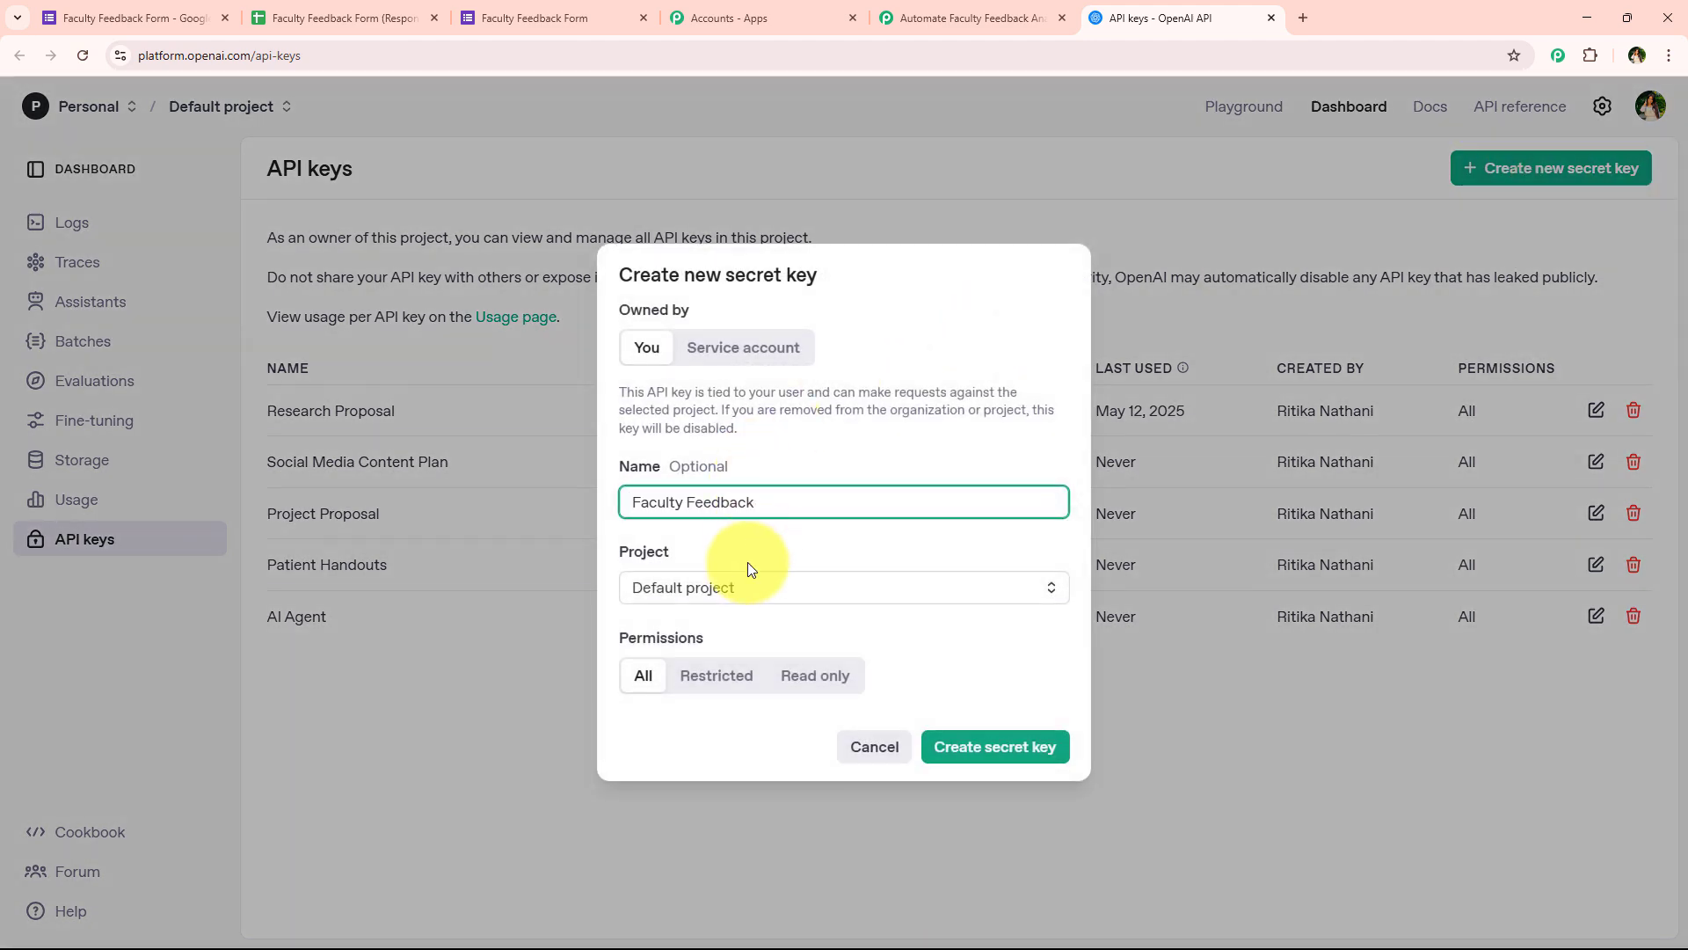
{"action": "left_click", "coordinate": [749, 585]}
{"action": "left_click", "coordinate": [885, 647]}
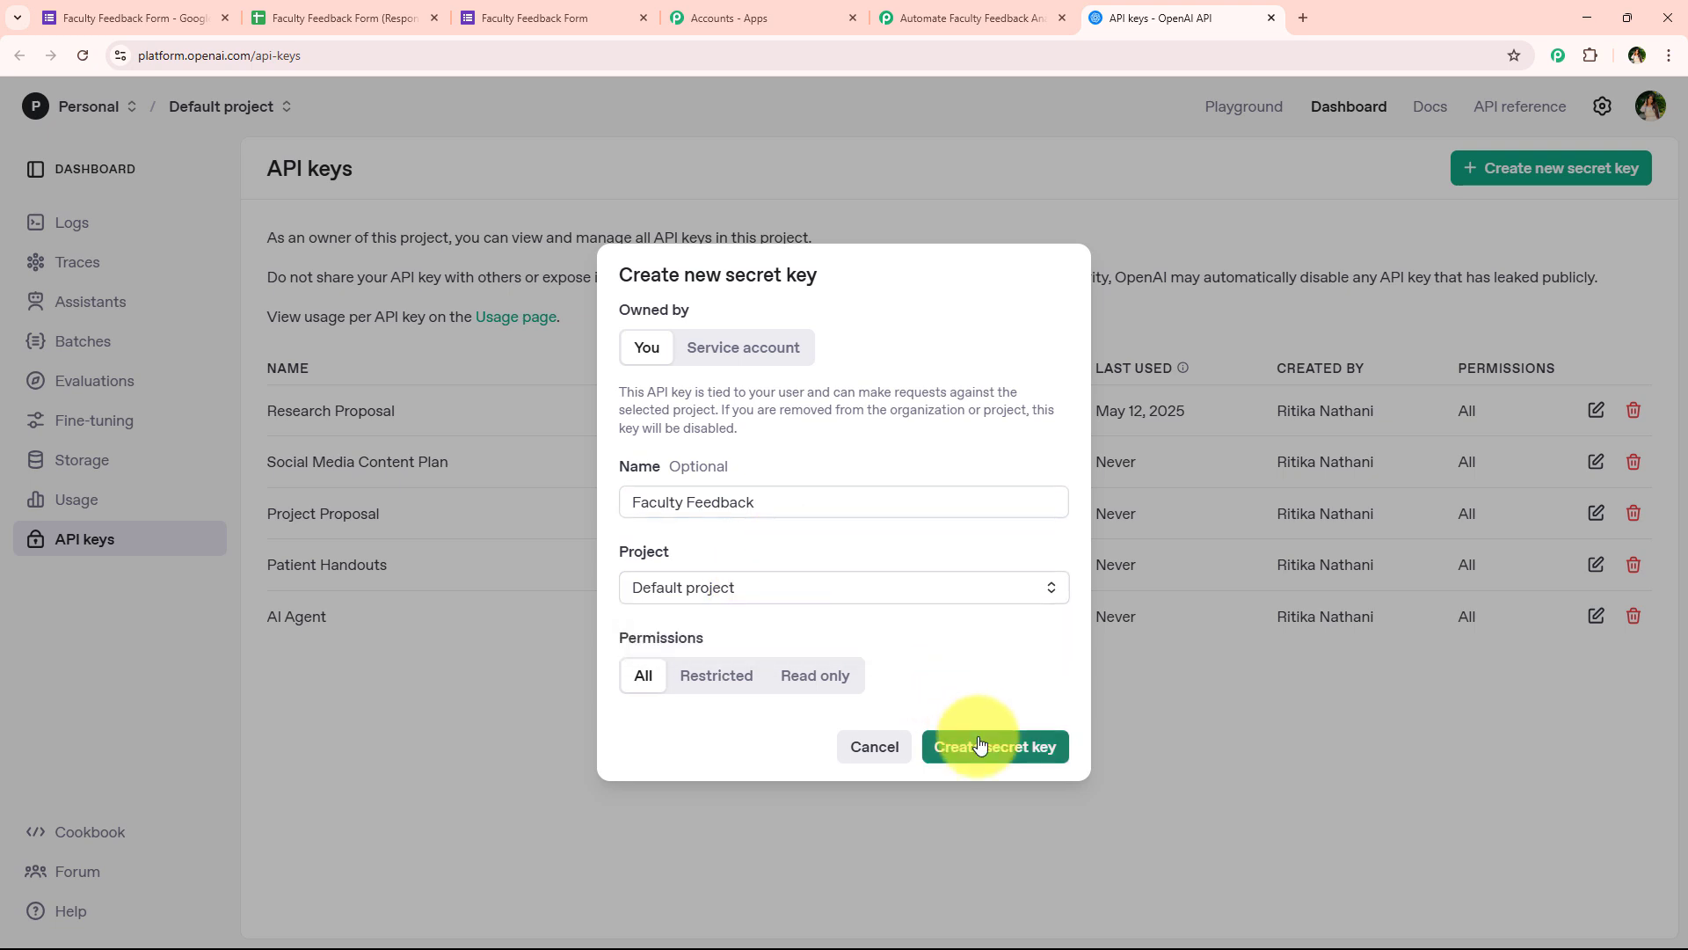
{"action": "left_click", "coordinate": [980, 745]}
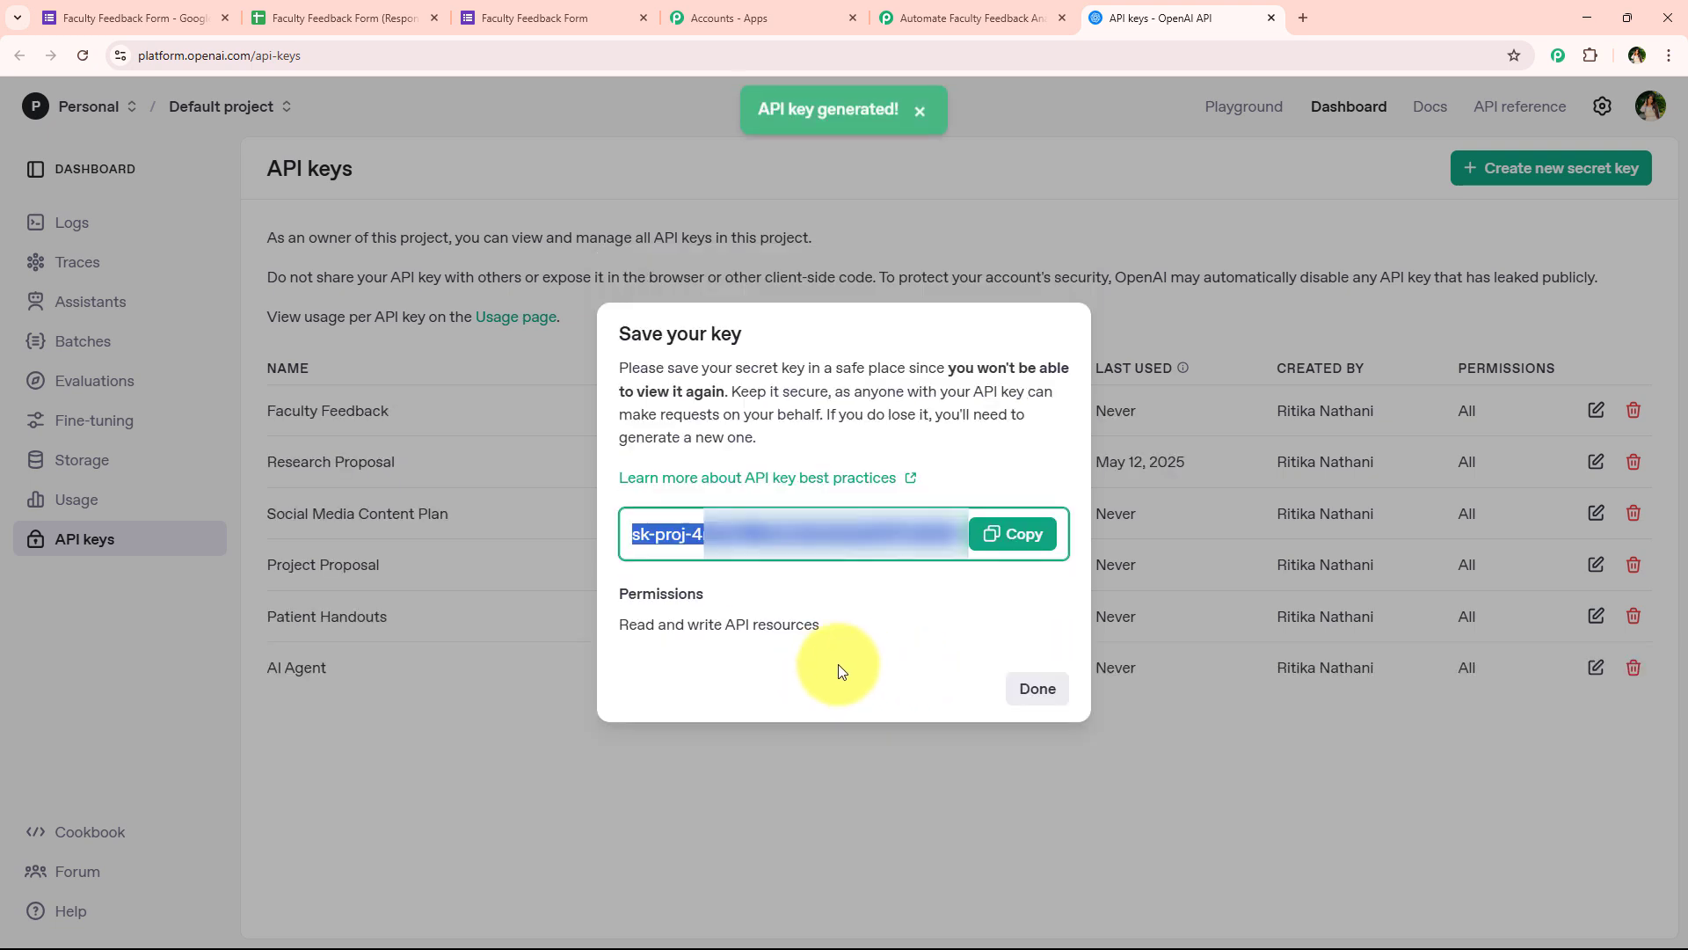
{"action": "left_click", "coordinate": [609, 568]}
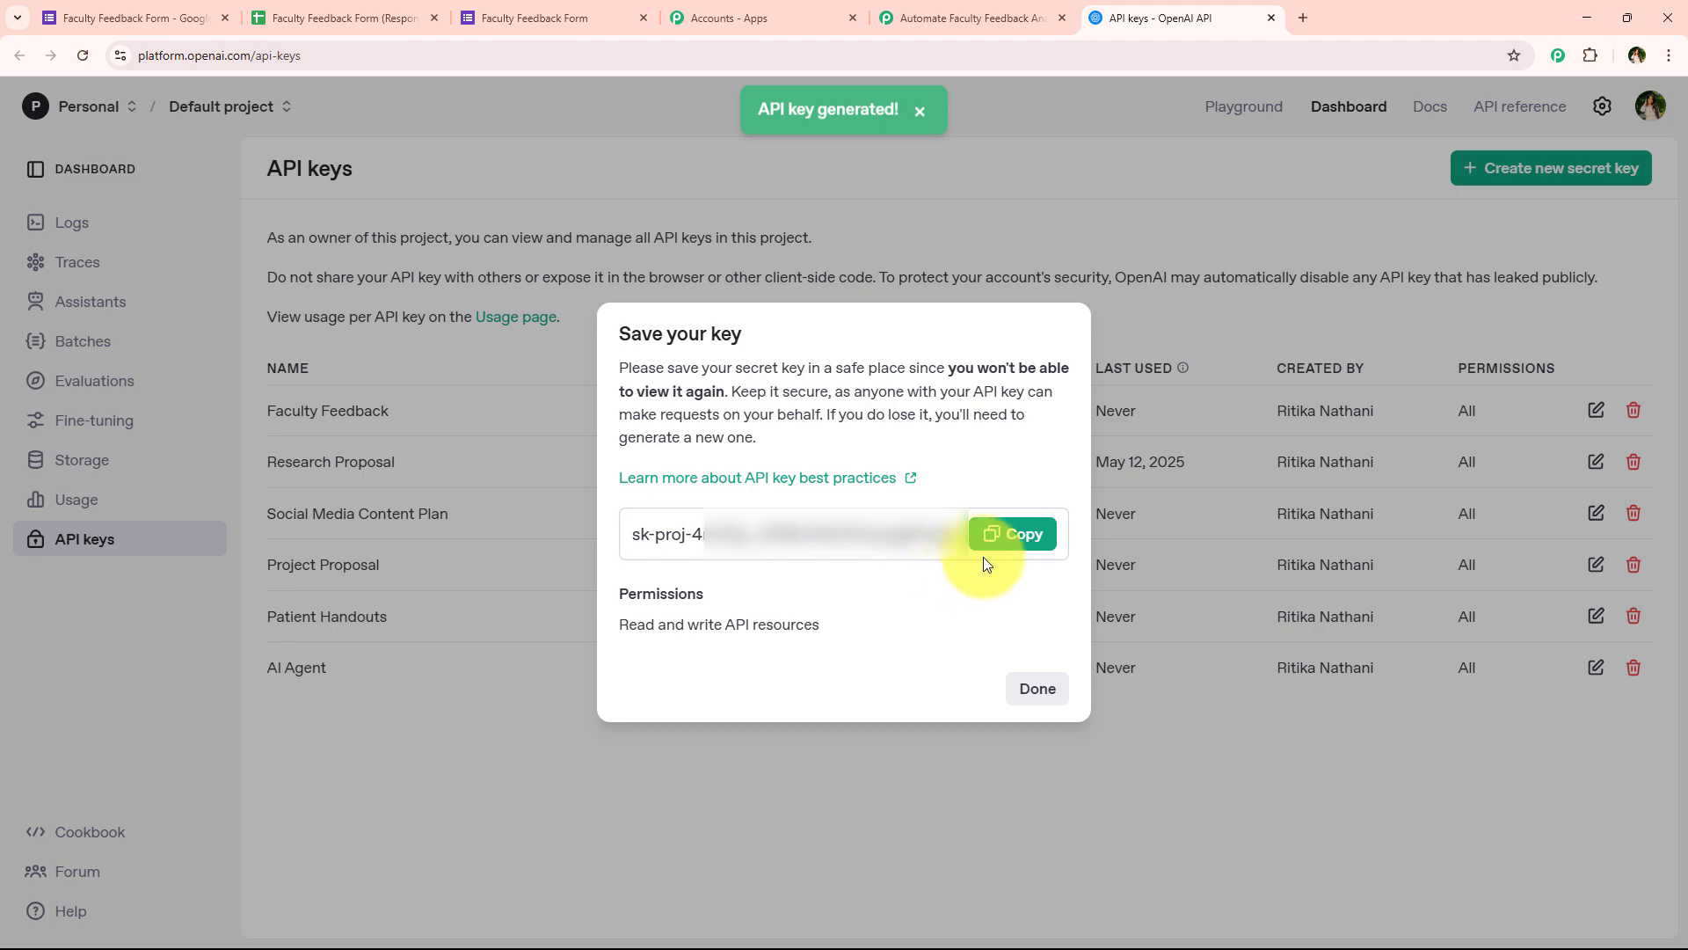
{"action": "left_click", "coordinate": [1016, 532]}
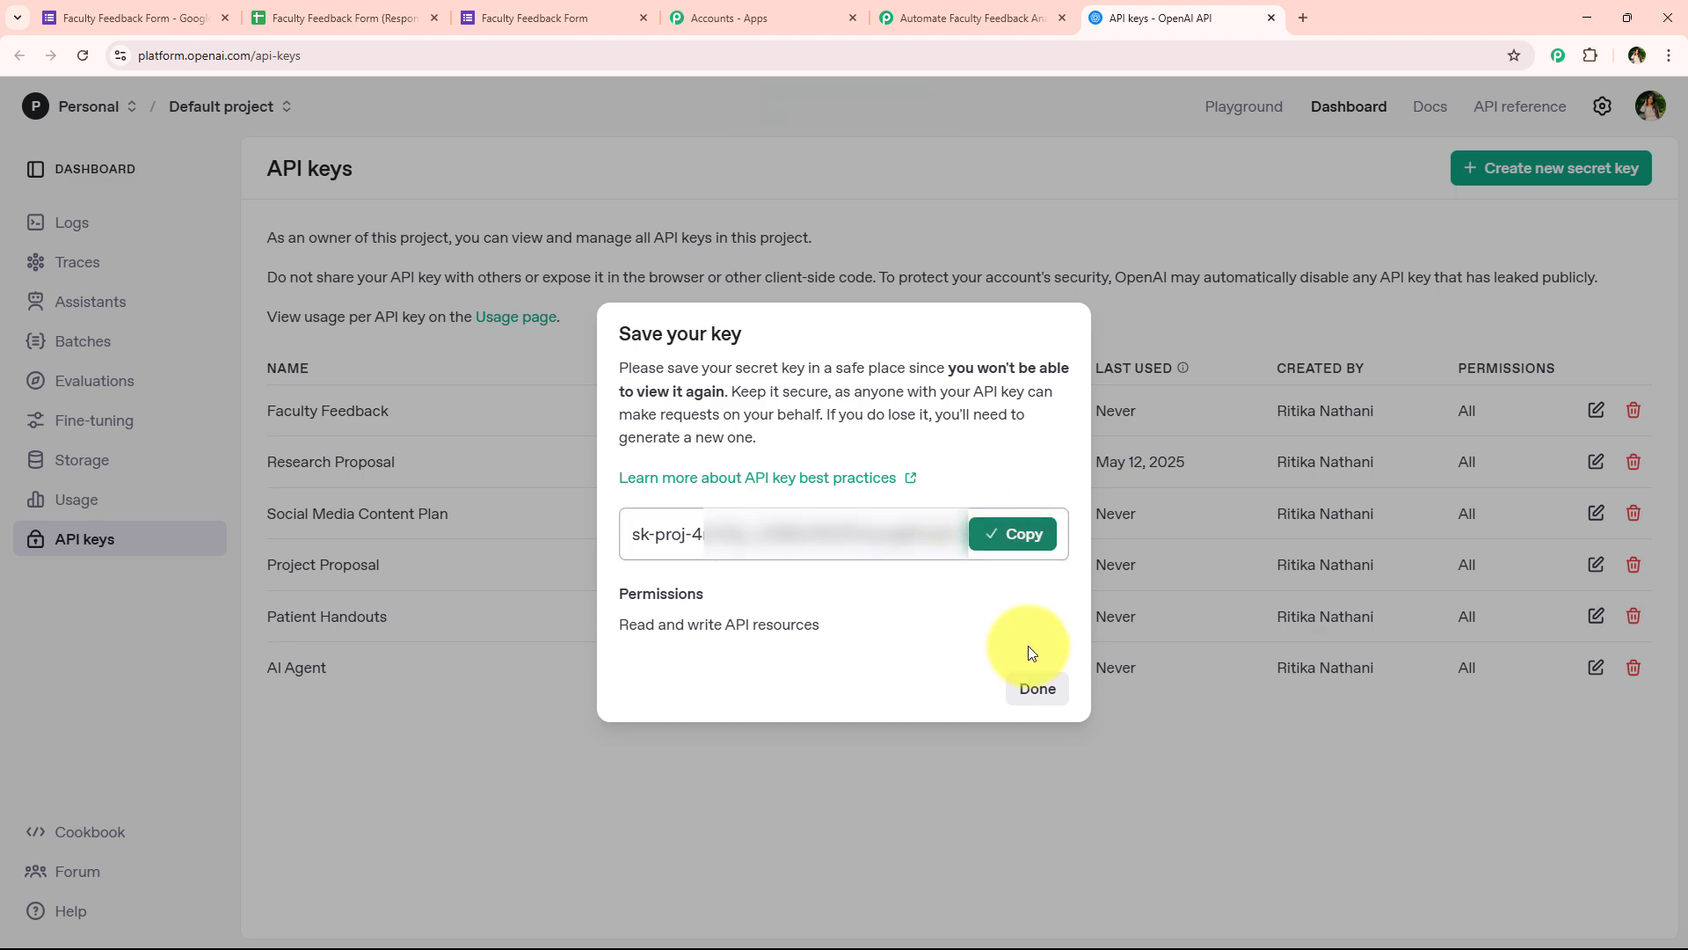
{"action": "left_click", "coordinate": [1030, 689]}
Return to the Pabbly Connect workflow, paste the copied API key as the new connection's token and save the connection.
{"action": "left_click", "coordinate": [941, 17]}
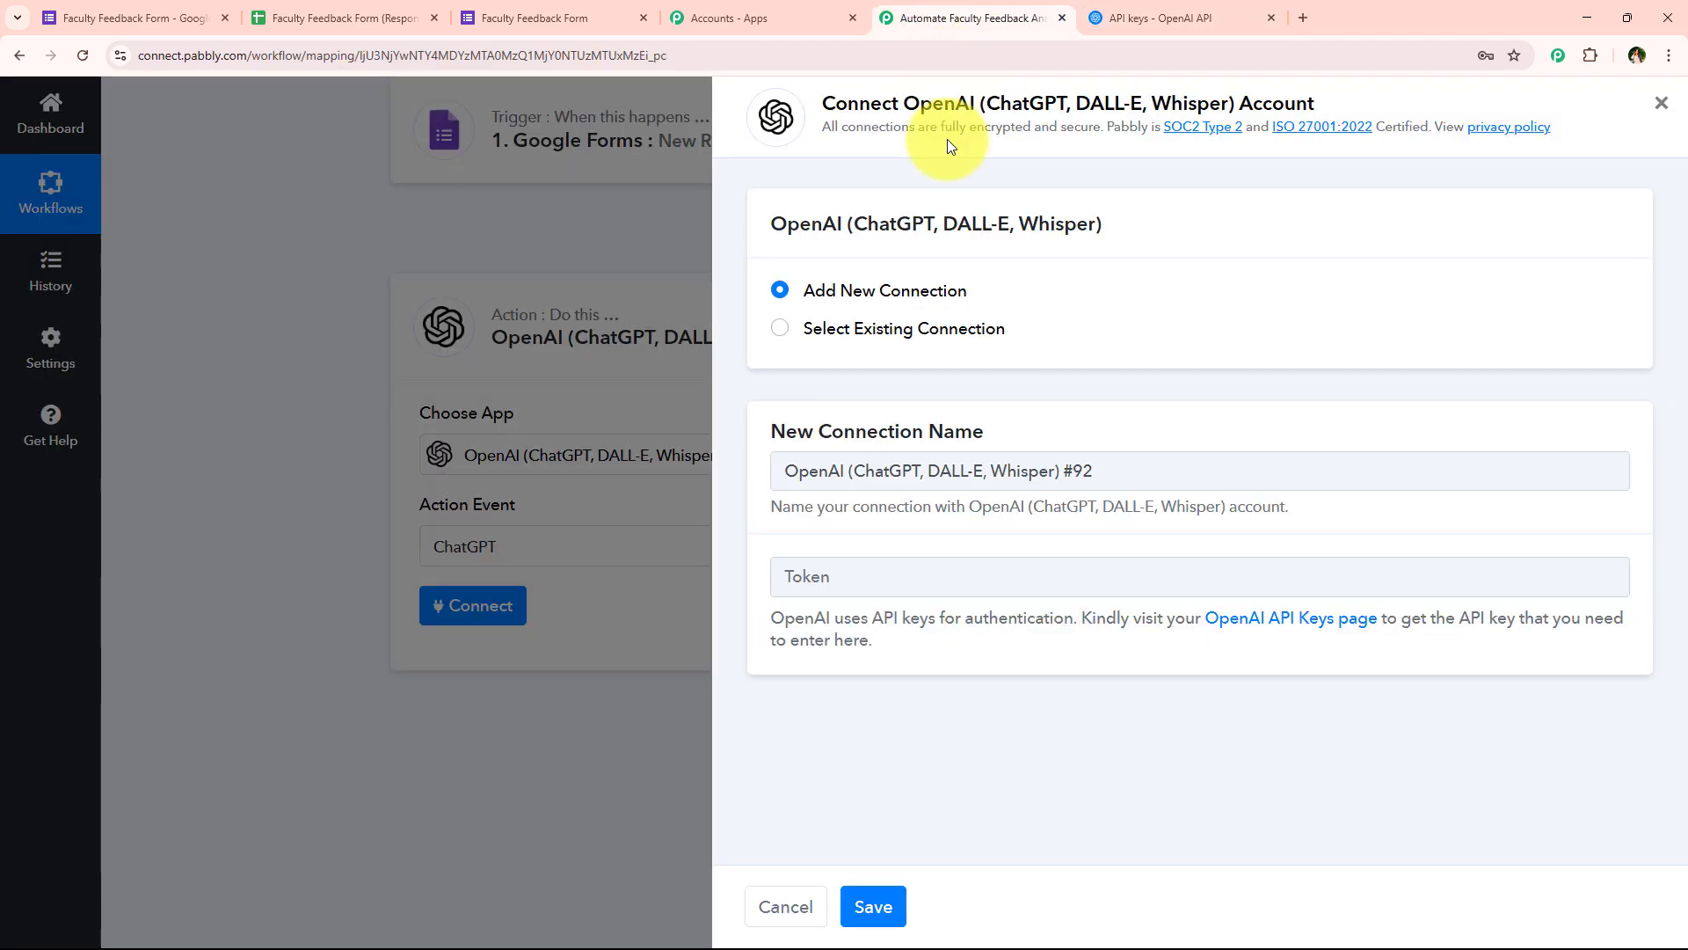
{"action": "right_click", "coordinate": [948, 566]}
{"action": "left_click", "coordinate": [992, 744]}
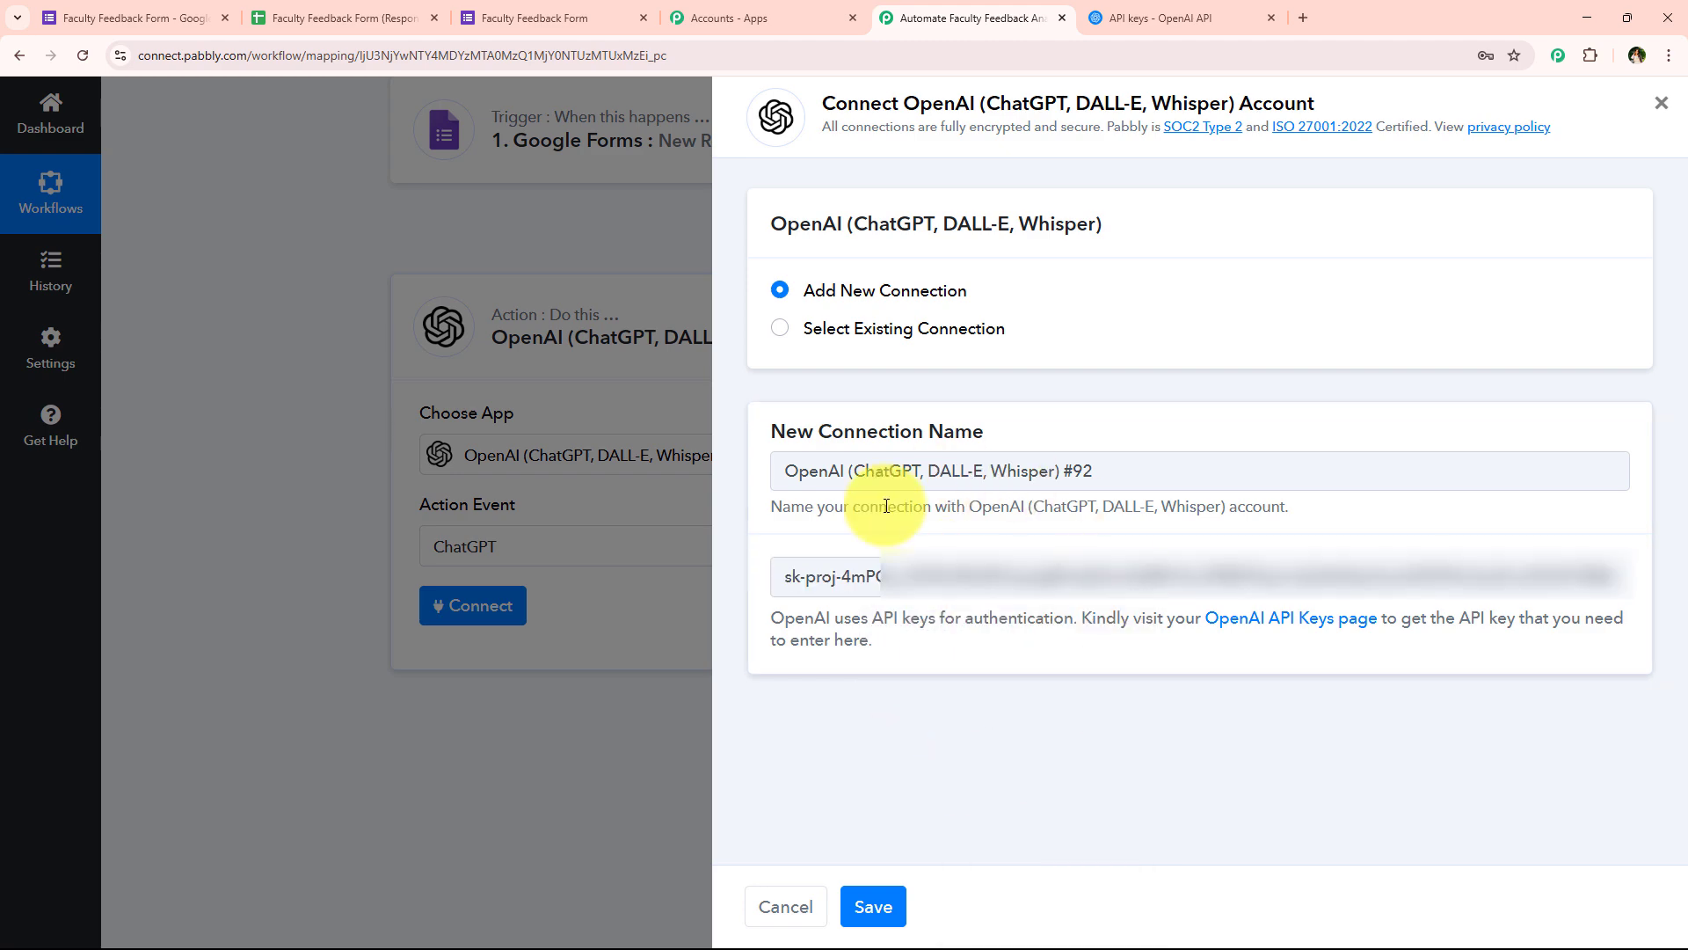
{"action": "left_click", "coordinate": [882, 910]}
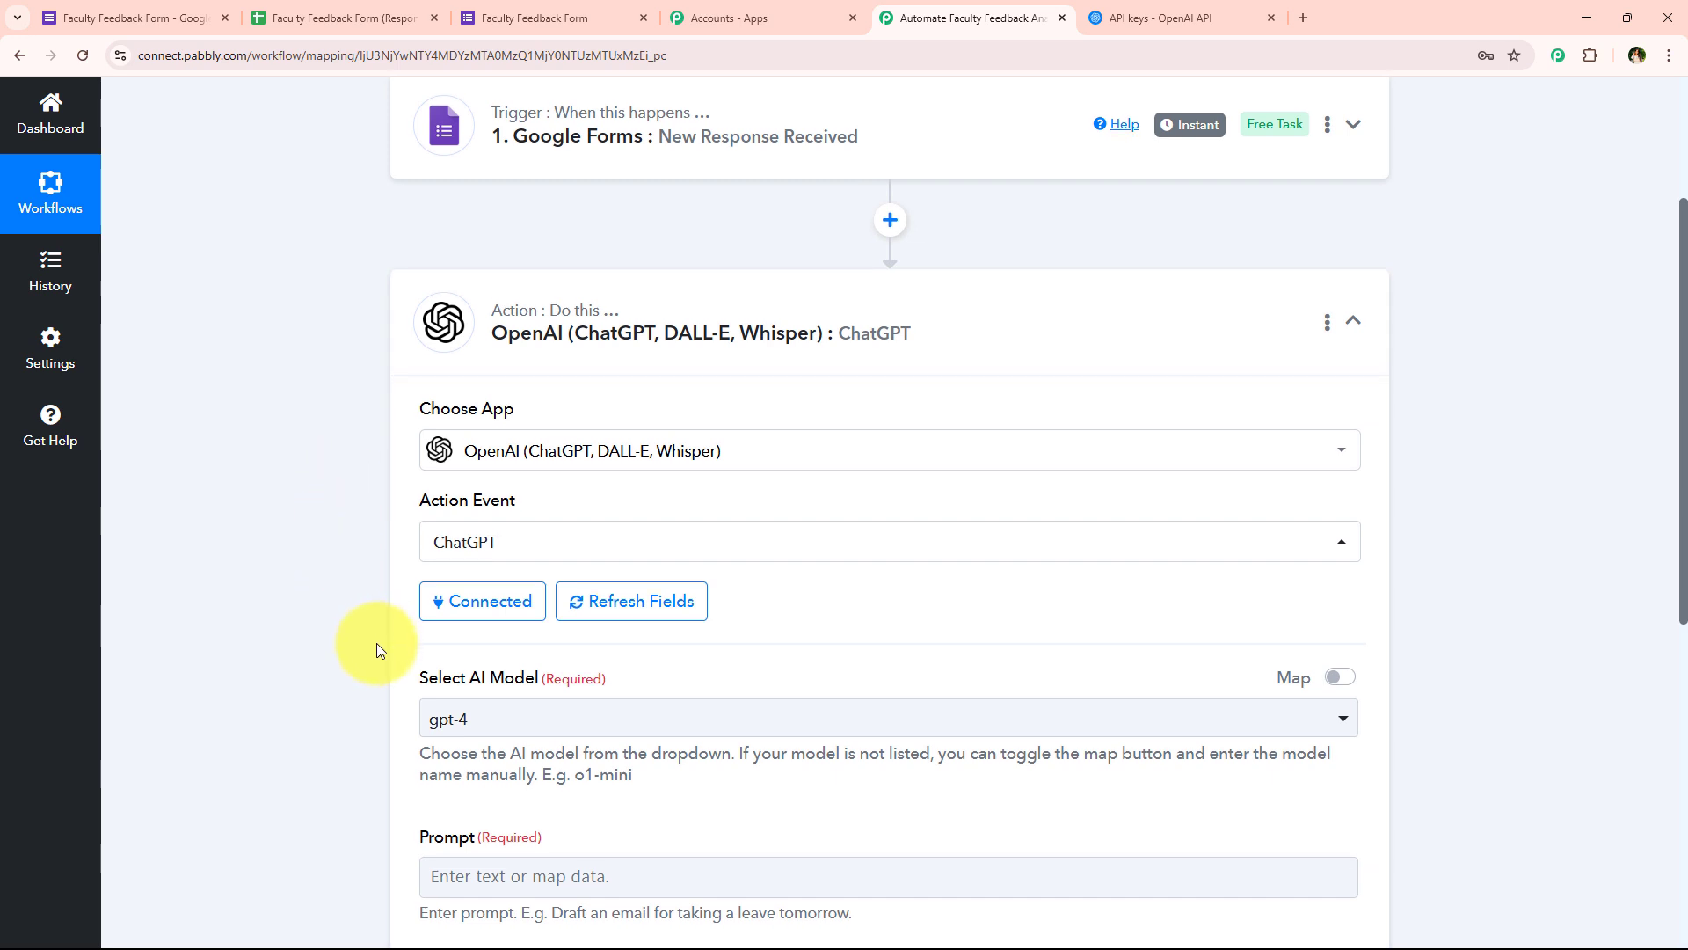
Set the AI model of the ChatGPT action to gpt-4o-mini.
{"action": "scroll", "coordinate": [378, 651], "scroll_direction": "down", "scroll_amount": 1}
{"action": "scroll", "coordinate": [447, 616], "scroll_direction": "down", "scroll_amount": 3}
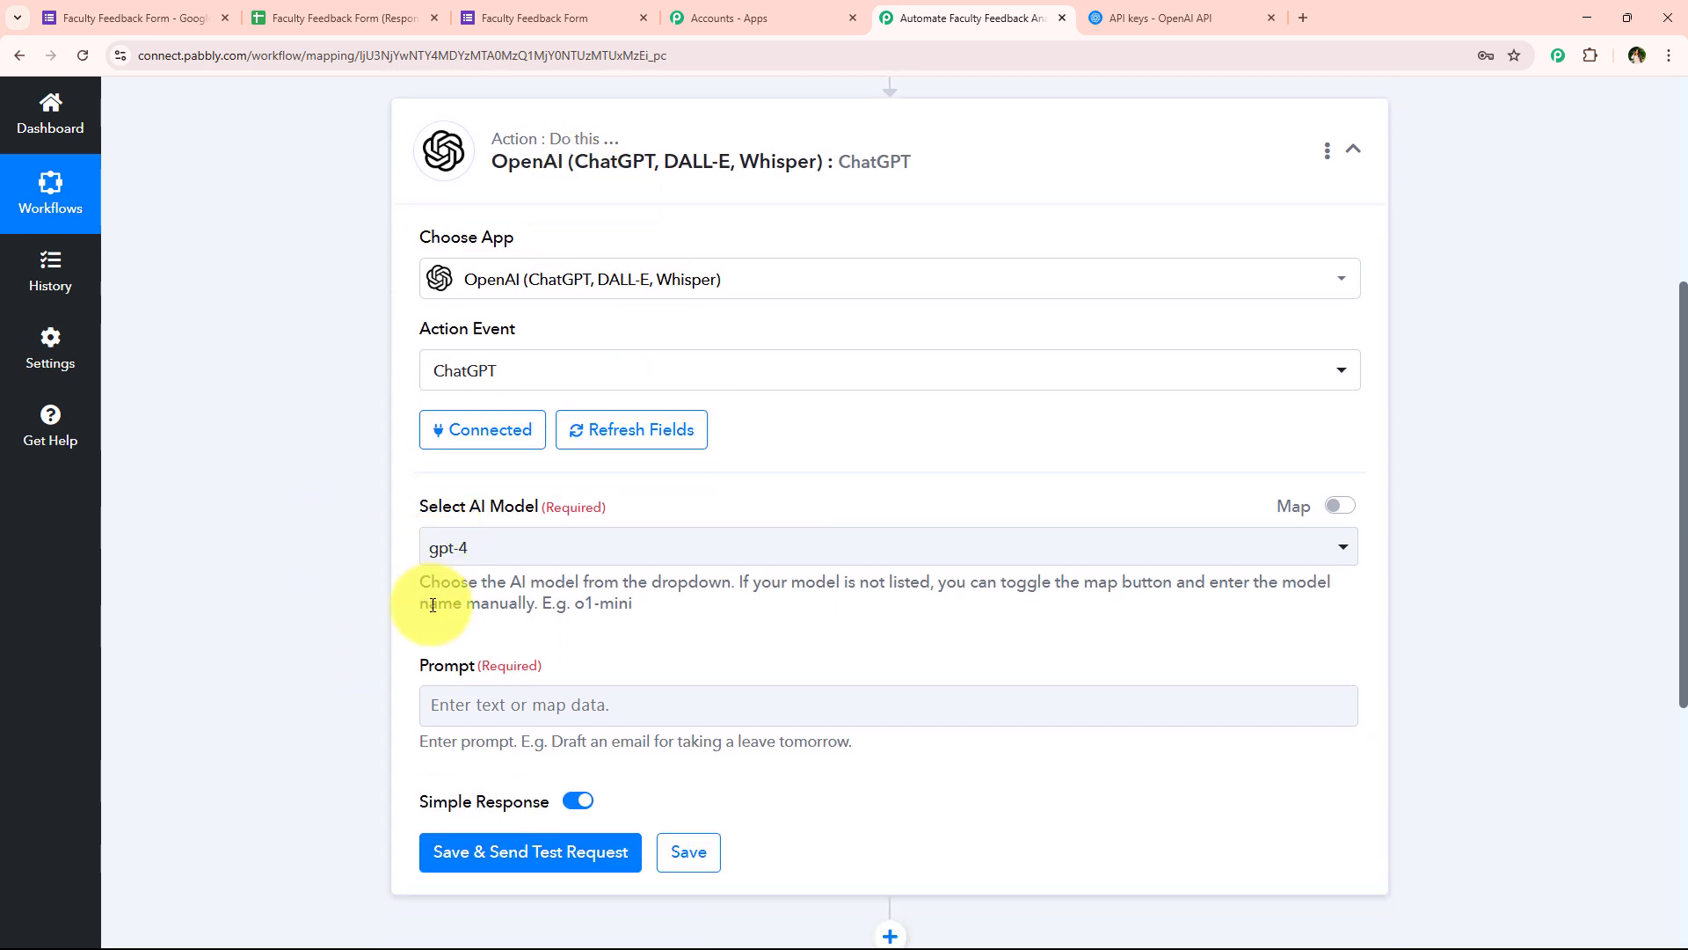
{"action": "left_click_drag", "start_coordinate": [440, 331], "coordinate": [525, 328]}
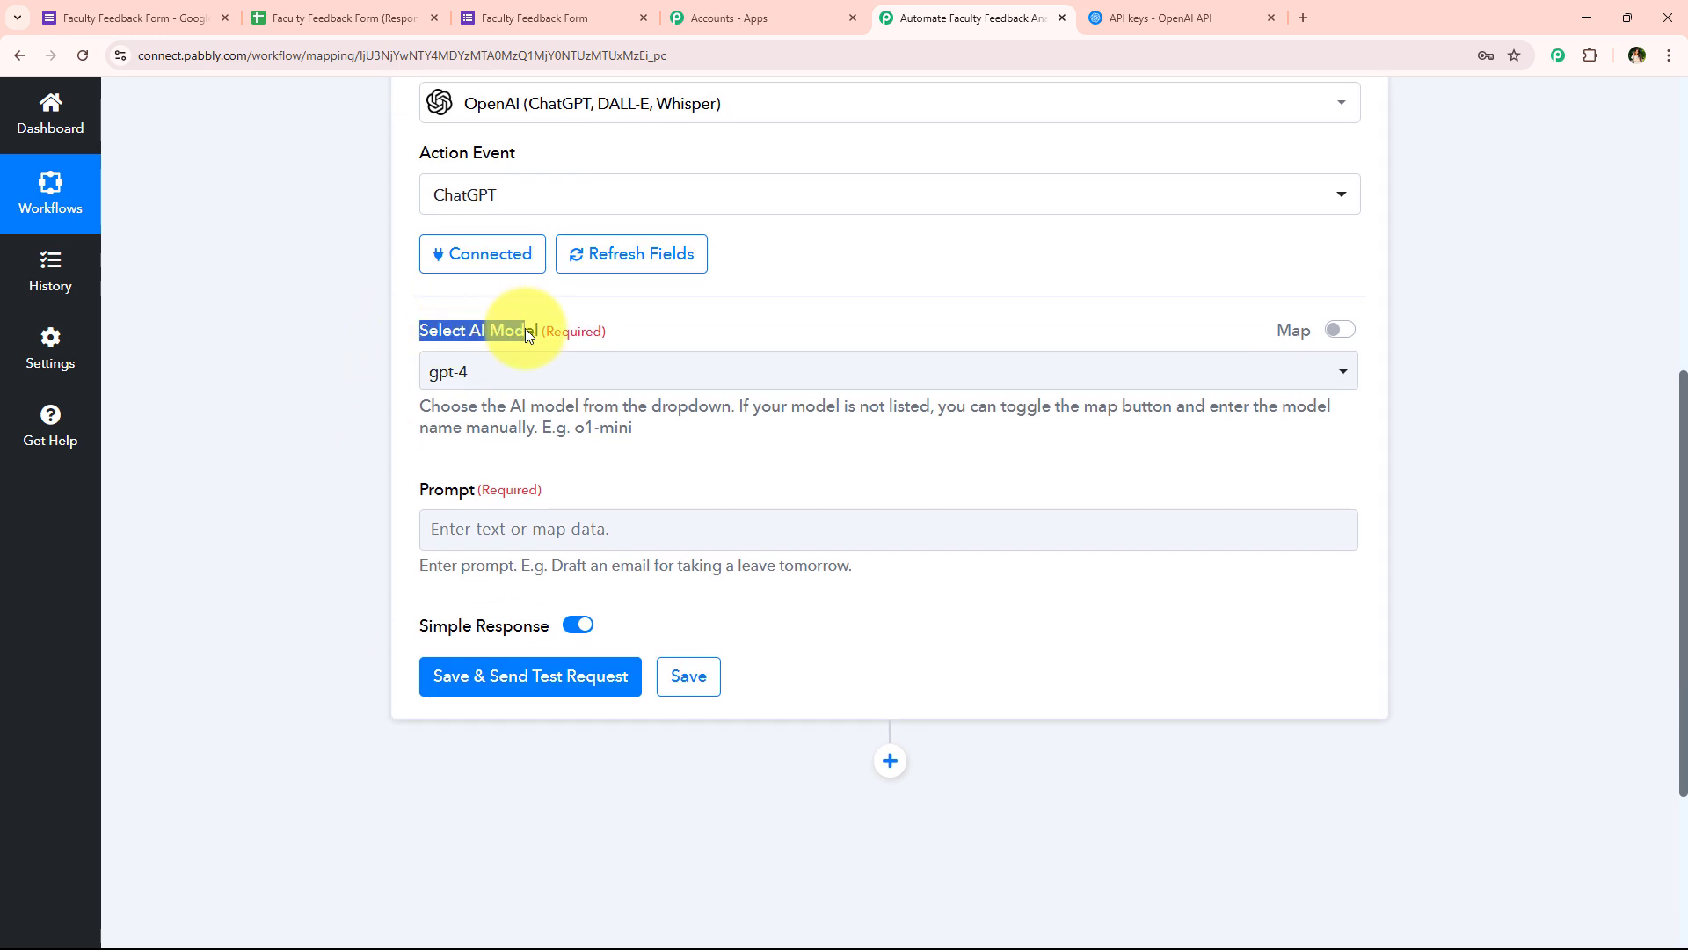
{"action": "left_click", "coordinate": [532, 374]}
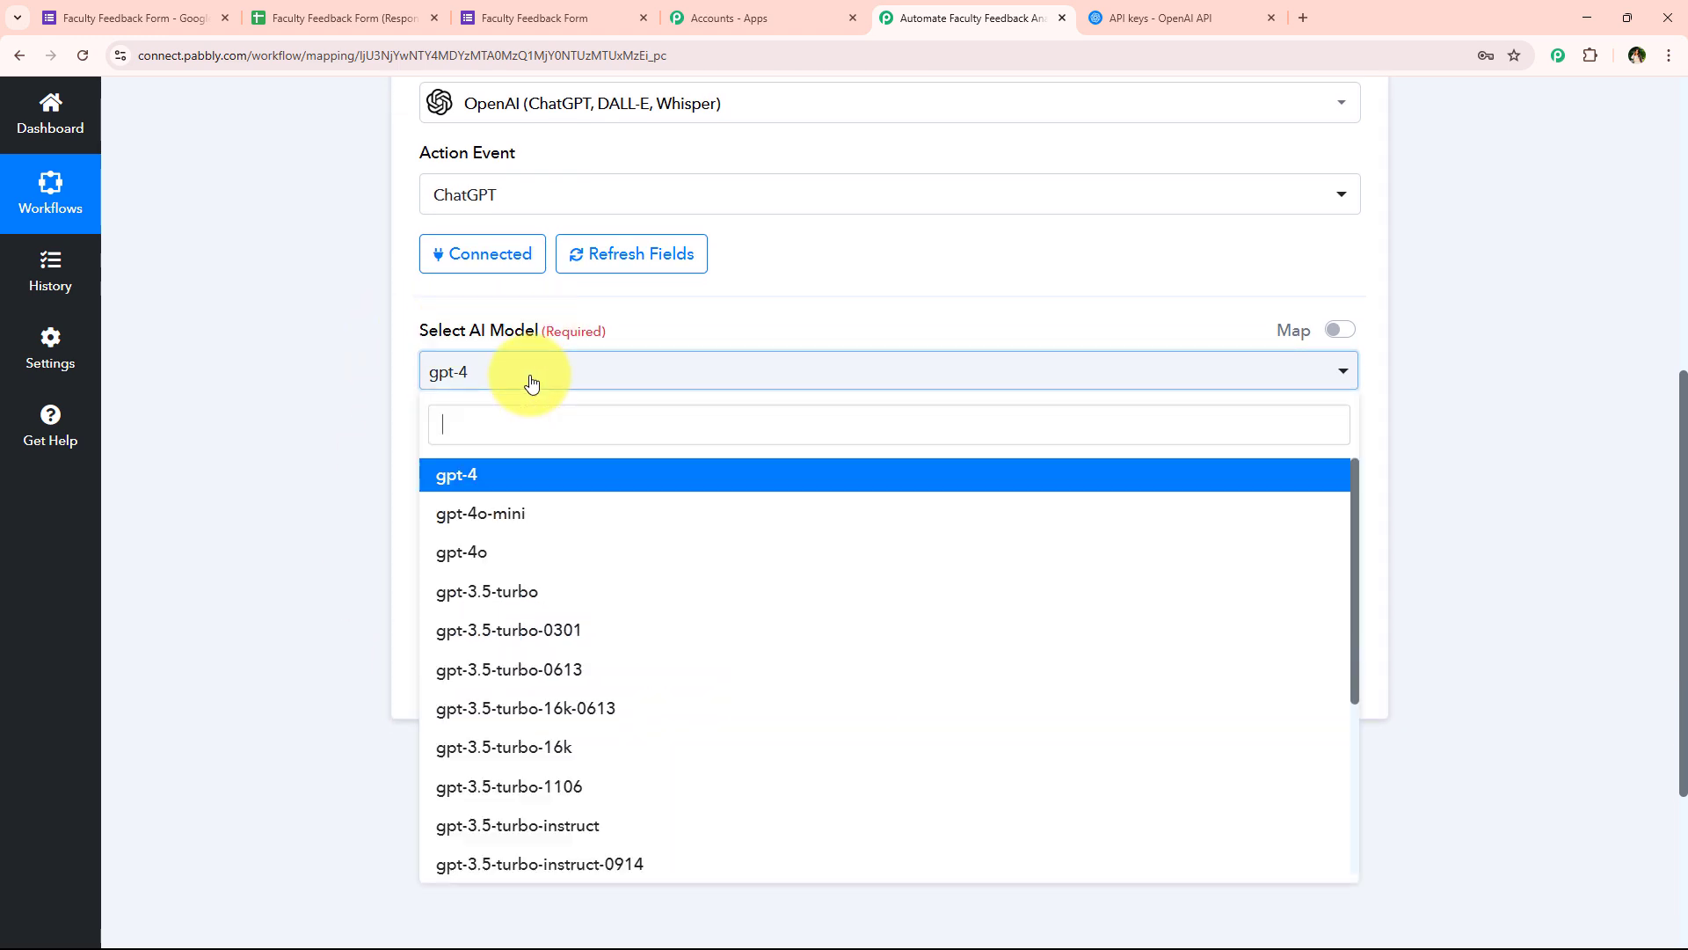
{"action": "left_click", "coordinate": [551, 512]}
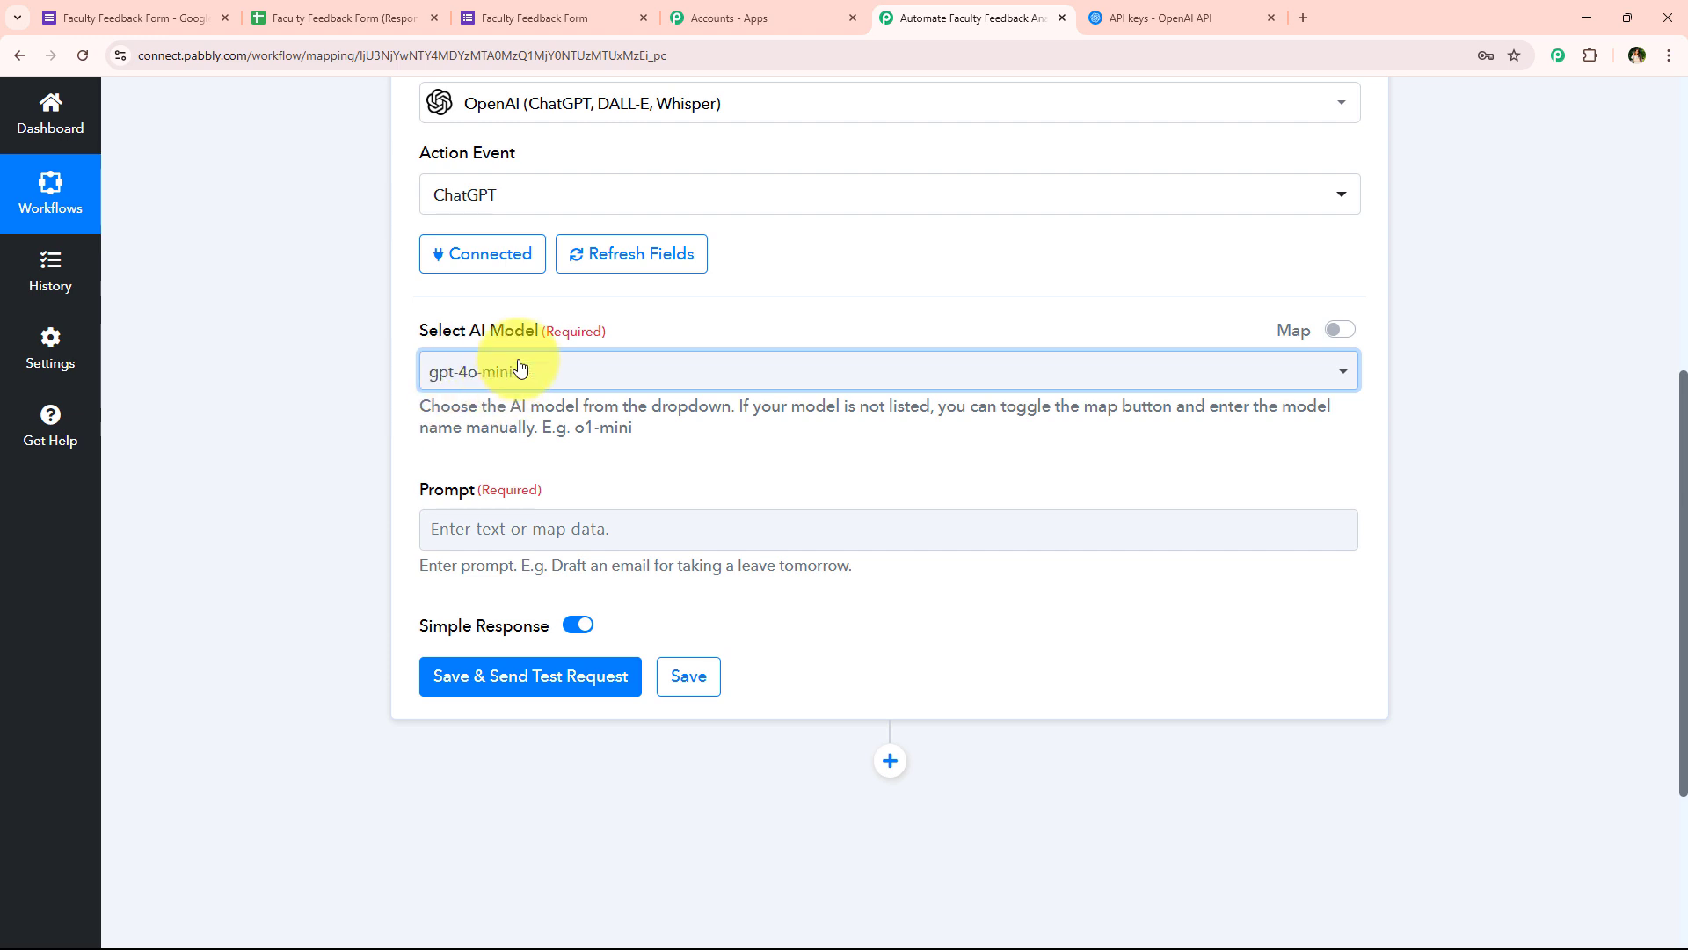
{"action": "left_click", "coordinate": [466, 371]}
{"action": "left_click", "coordinate": [290, 540]}
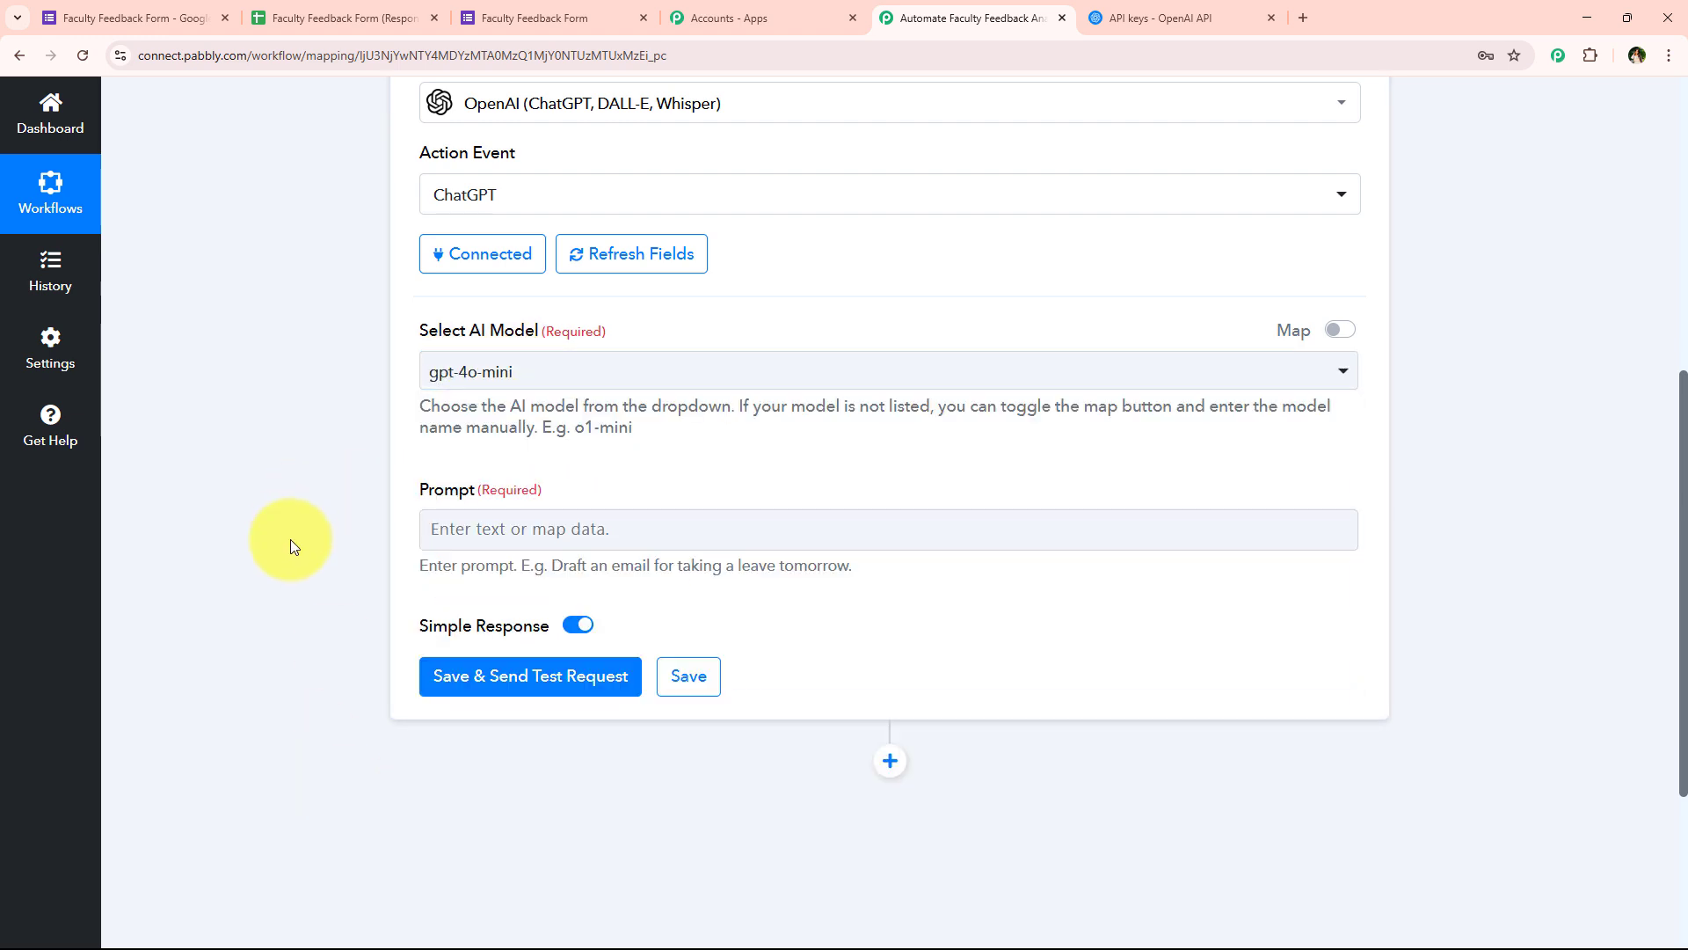
Enter a prompt requesting a professional one-paragraph summary of student feedback, with blank input labels from Student Name through Any other comments?
{"action": "scroll", "coordinate": [282, 552], "scroll_direction": "down", "scroll_amount": 3}
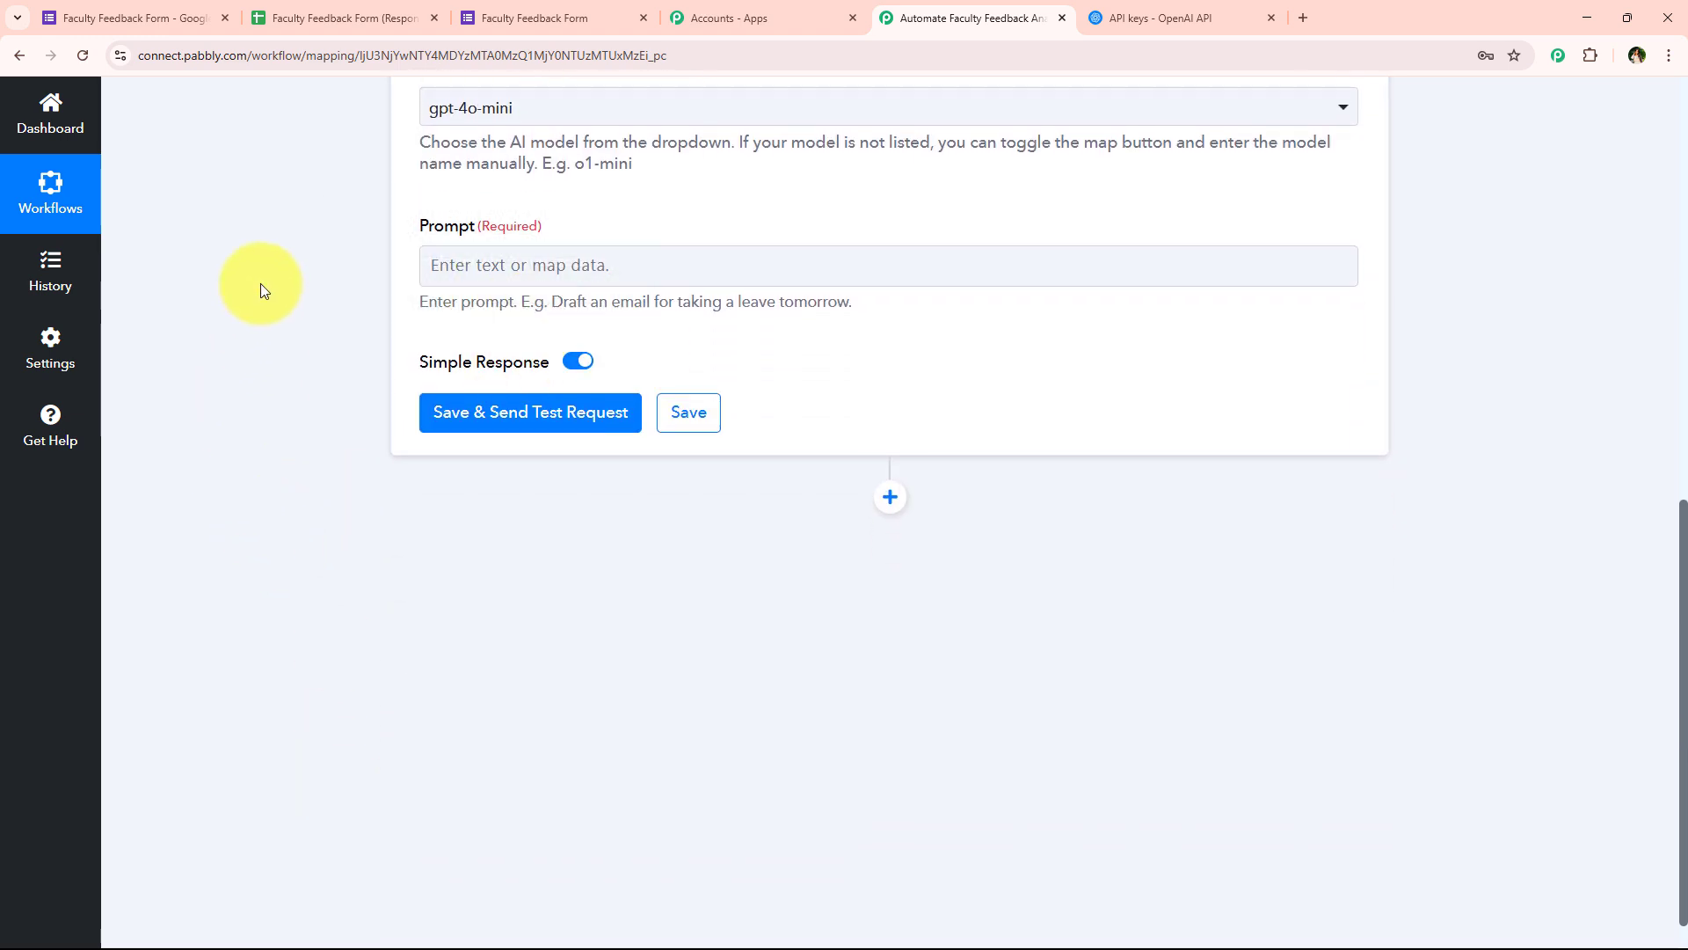
{"action": "scroll", "coordinate": [324, 465], "scroll_direction": "down", "scroll_amount": 1}
{"action": "scroll", "coordinate": [498, 568], "scroll_direction": "up", "scroll_amount": 7}
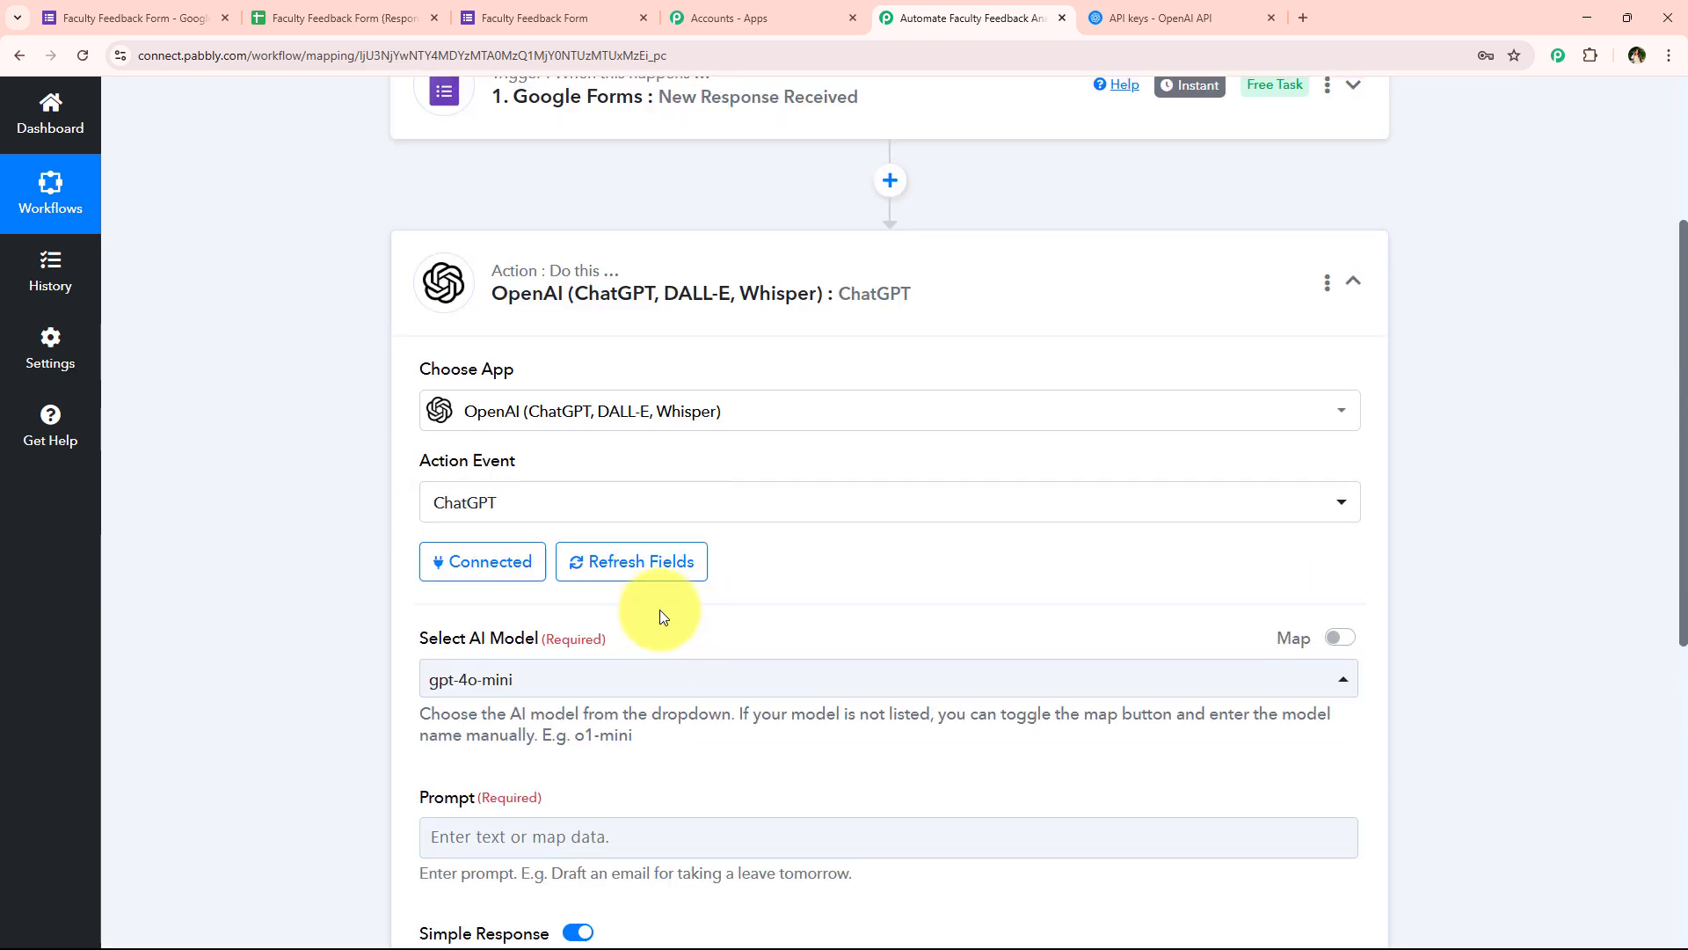
{"action": "scroll", "coordinate": [671, 358], "scroll_direction": "up", "scroll_amount": 3}
{"action": "scroll", "coordinate": [603, 396], "scroll_direction": "down", "scroll_amount": 4}
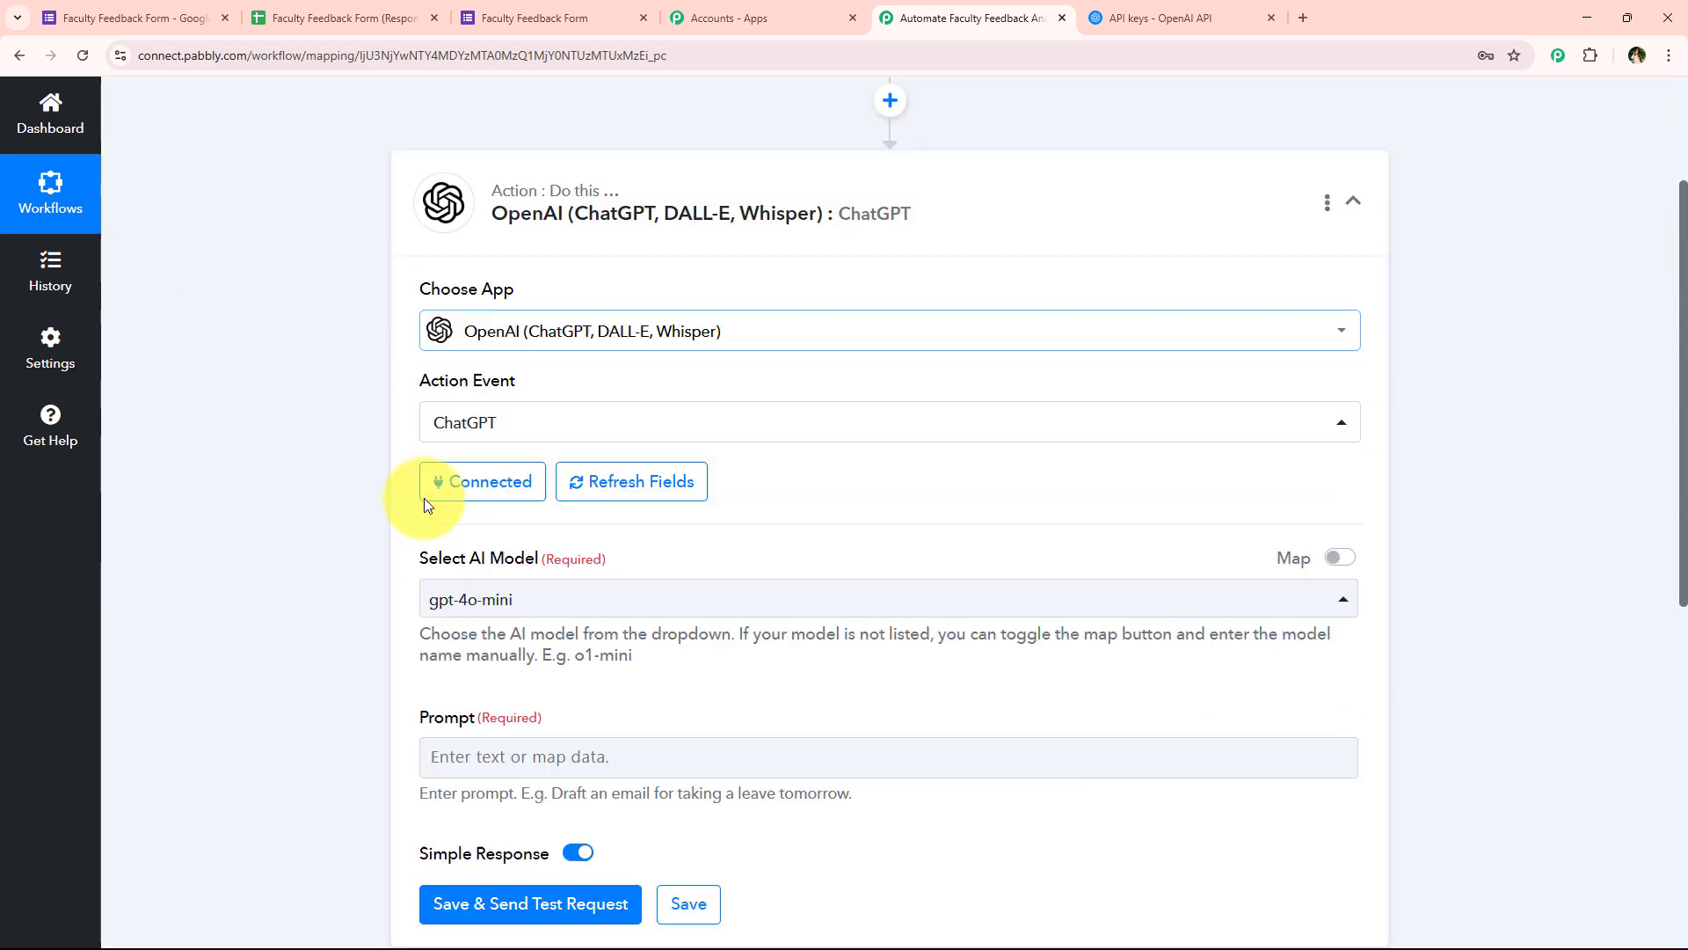
{"action": "scroll", "coordinate": [424, 498], "scroll_direction": "down", "scroll_amount": 4}
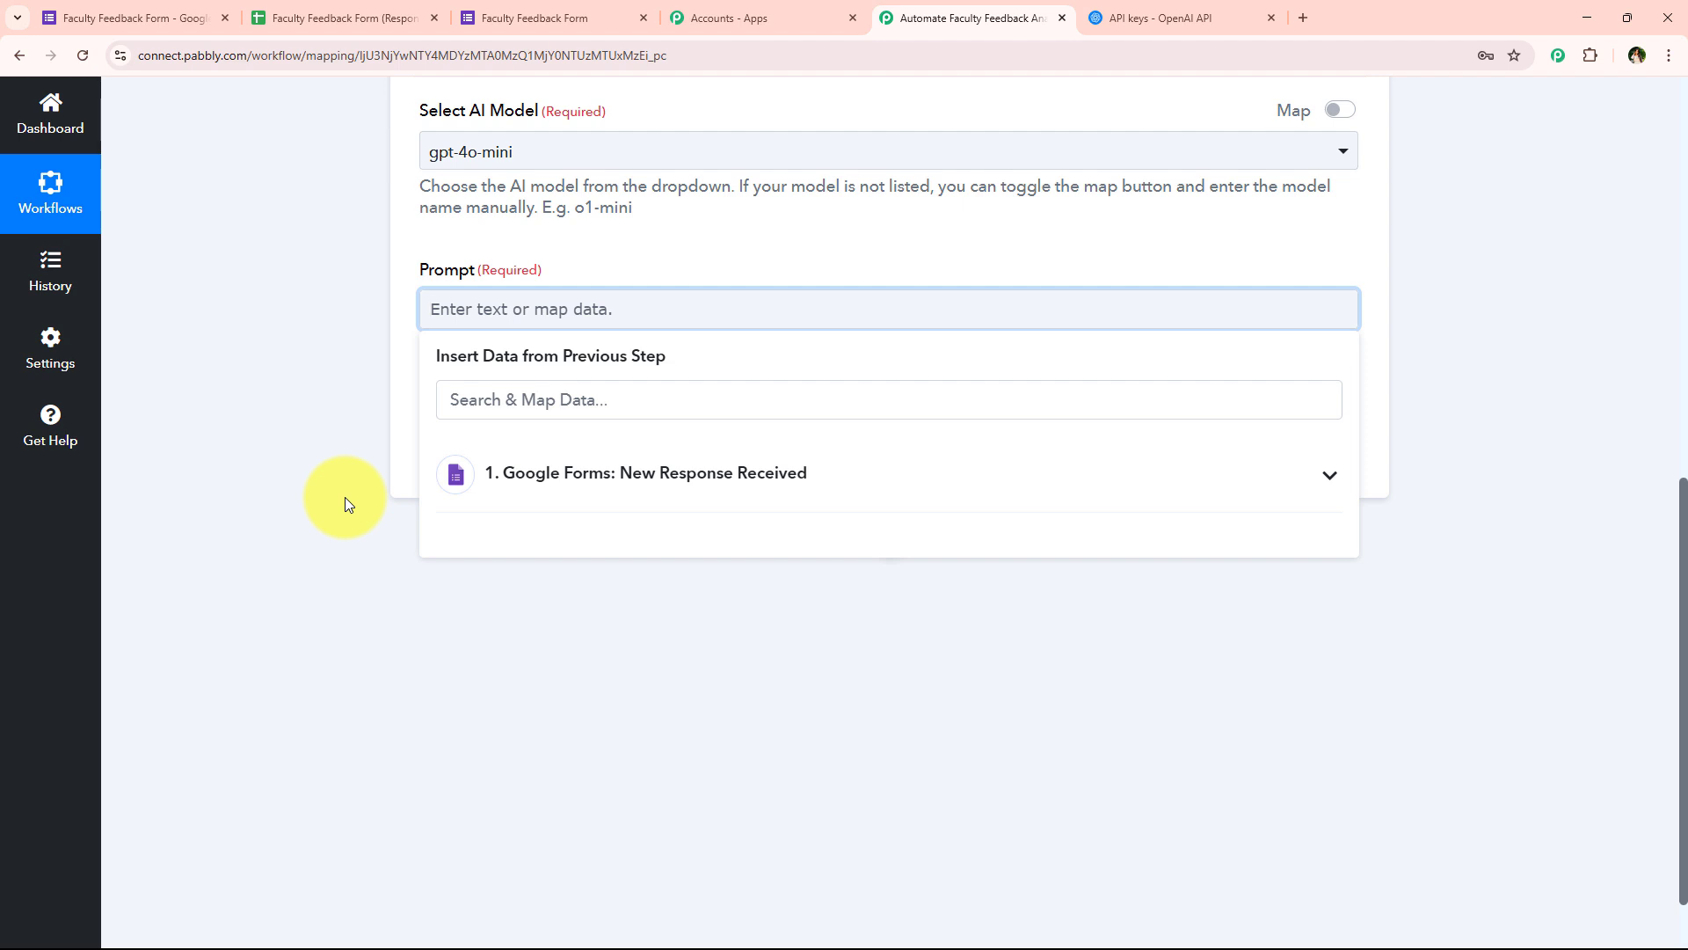
{"action": "scroll", "coordinate": [352, 510], "scroll_direction": "down", "scroll_amount": 1}
{"action": "type", "text": "You are an AI assistant that analyzes student feedback and creates a professional summary. Using the following inputs: Student Name: Instructor Name: Course Title: Rating (1 to 5): What did you like about the instructor’s teaching?: What can be improved?: Any other comments?:  Write a concise summary in one paragraph that: Mentions the instructor’s name and course title Clearly reflects the overall sentiment based on the tone and rating Highlights strengths and areas of improvement Incorporates any additional comments Avoids using symbols like **, \", \"\", or [] Uses clear, professional language suitable for academic reporting"}
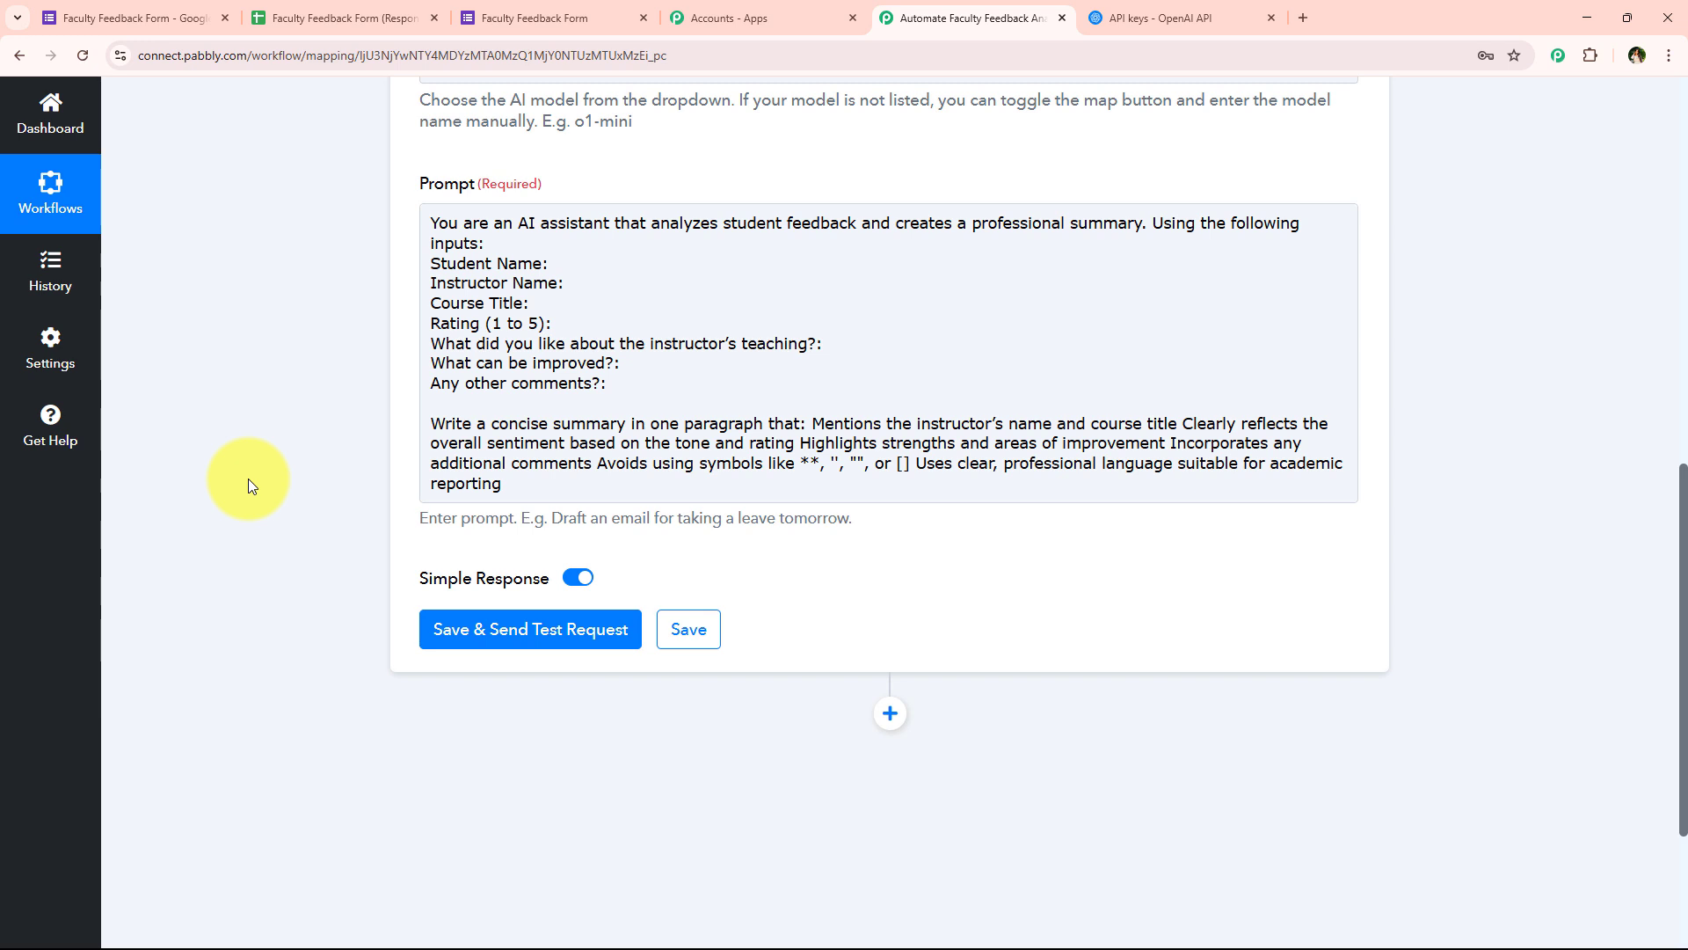
{"action": "left_click", "coordinate": [613, 264]}
{"action": "type", "text": "Demo Us"}
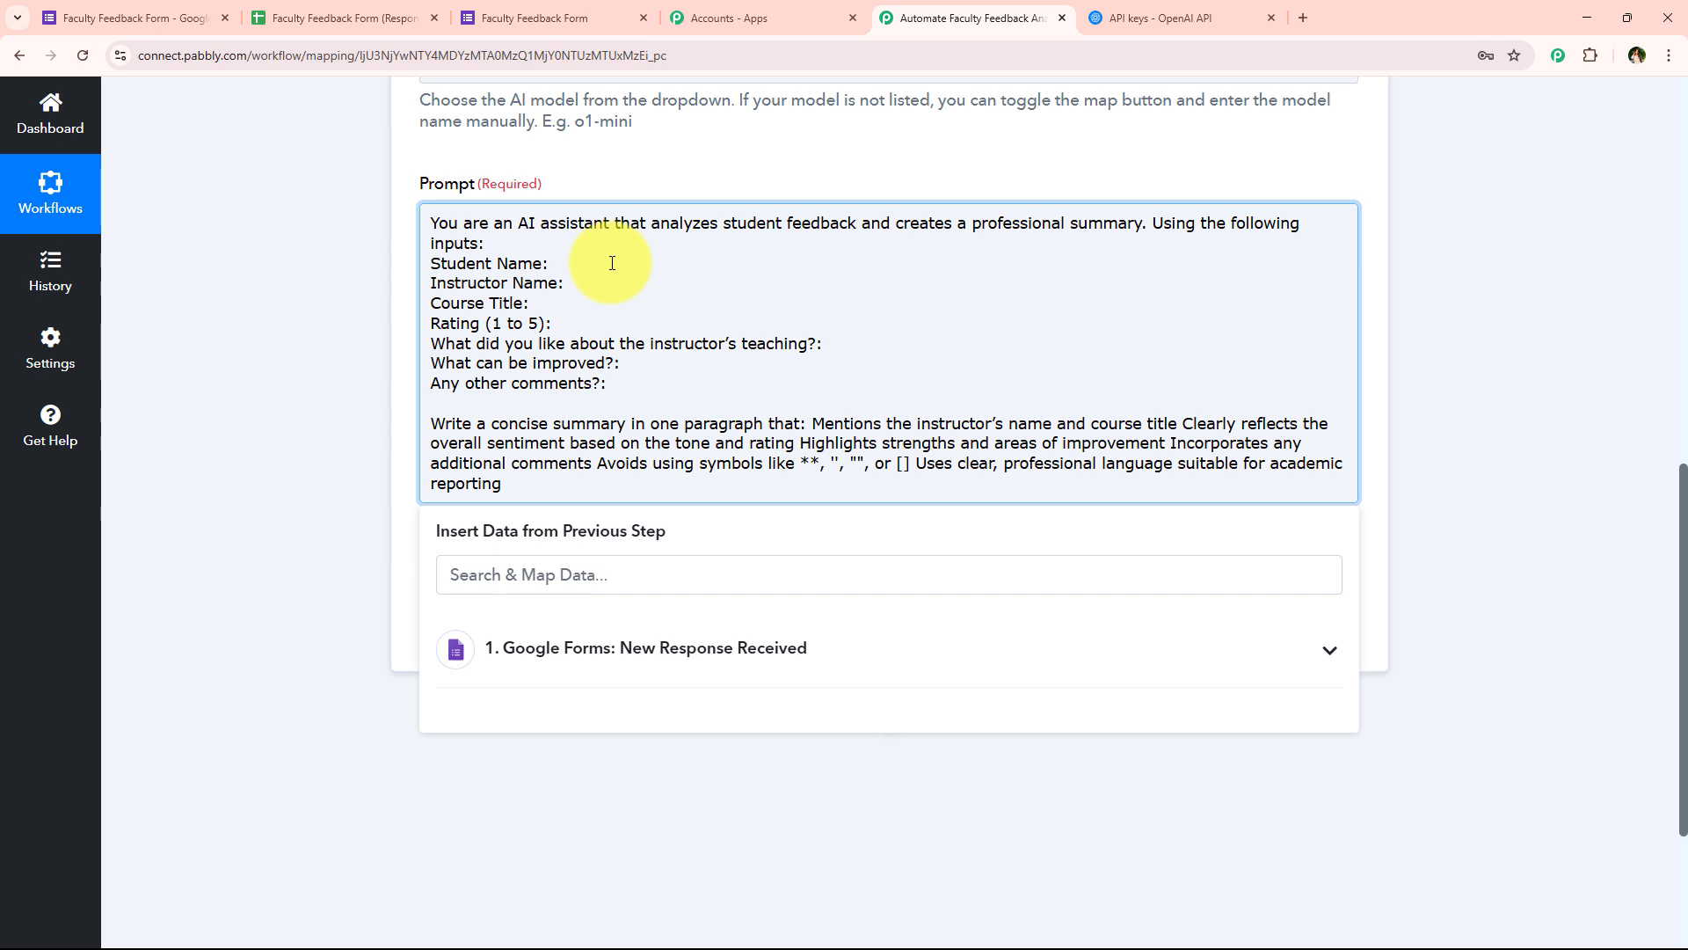
{"action": "scroll", "coordinate": [382, 579], "scroll_direction": "down", "scroll_amount": 2}
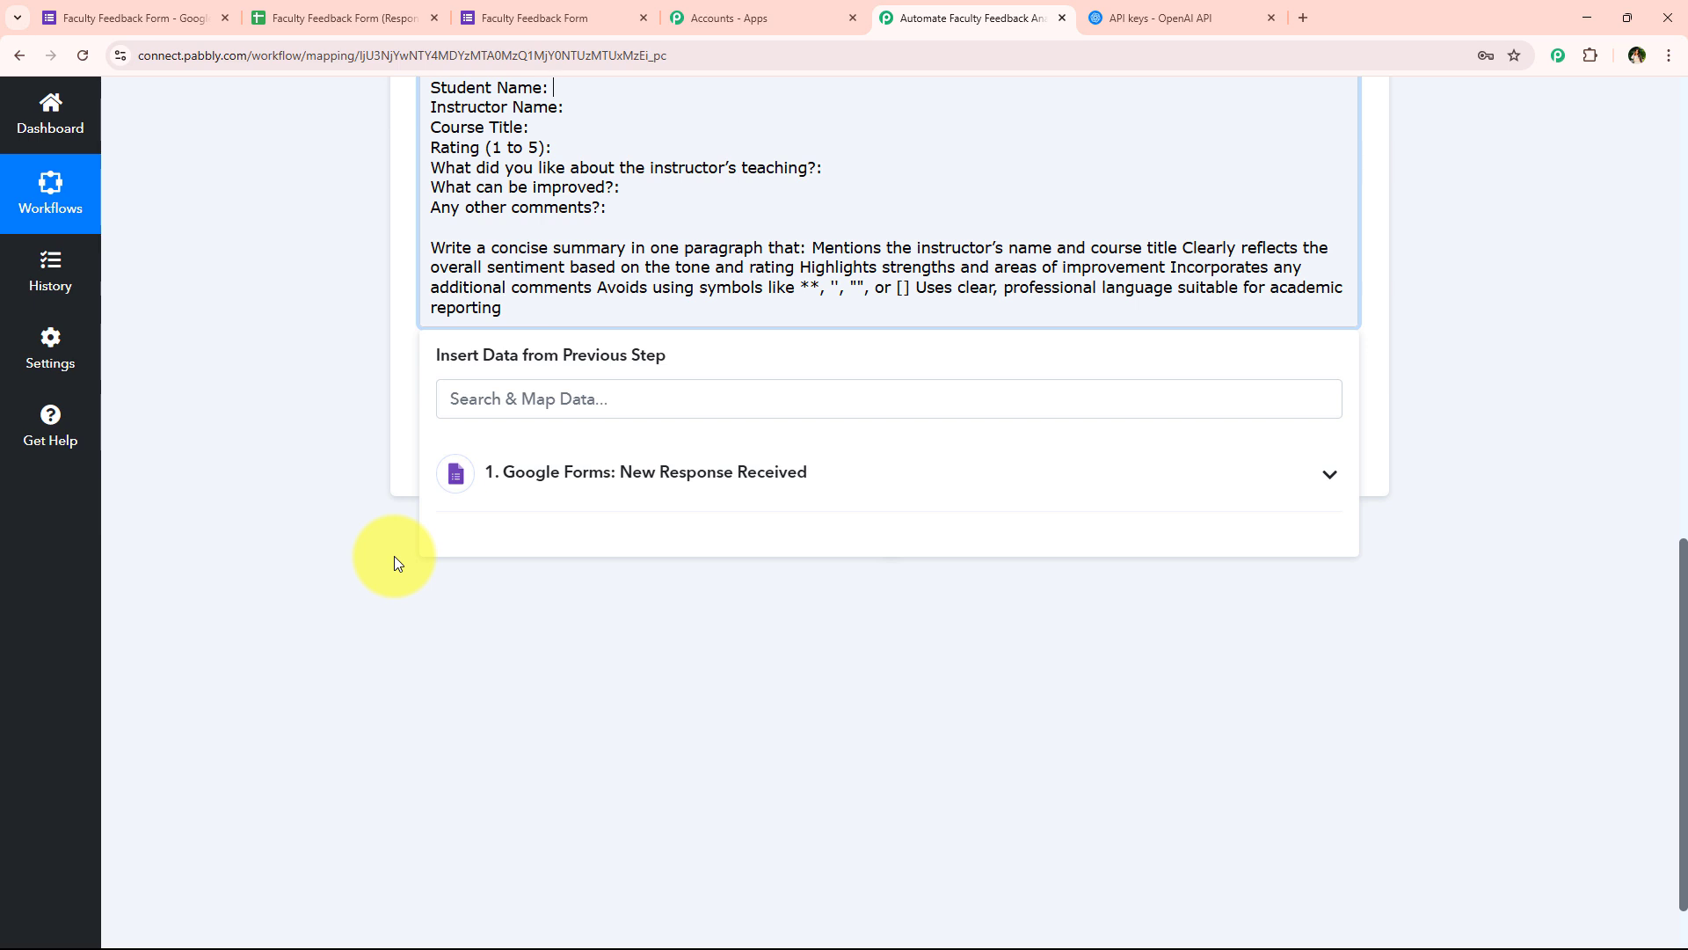
{"action": "left_click", "coordinate": [673, 475]}
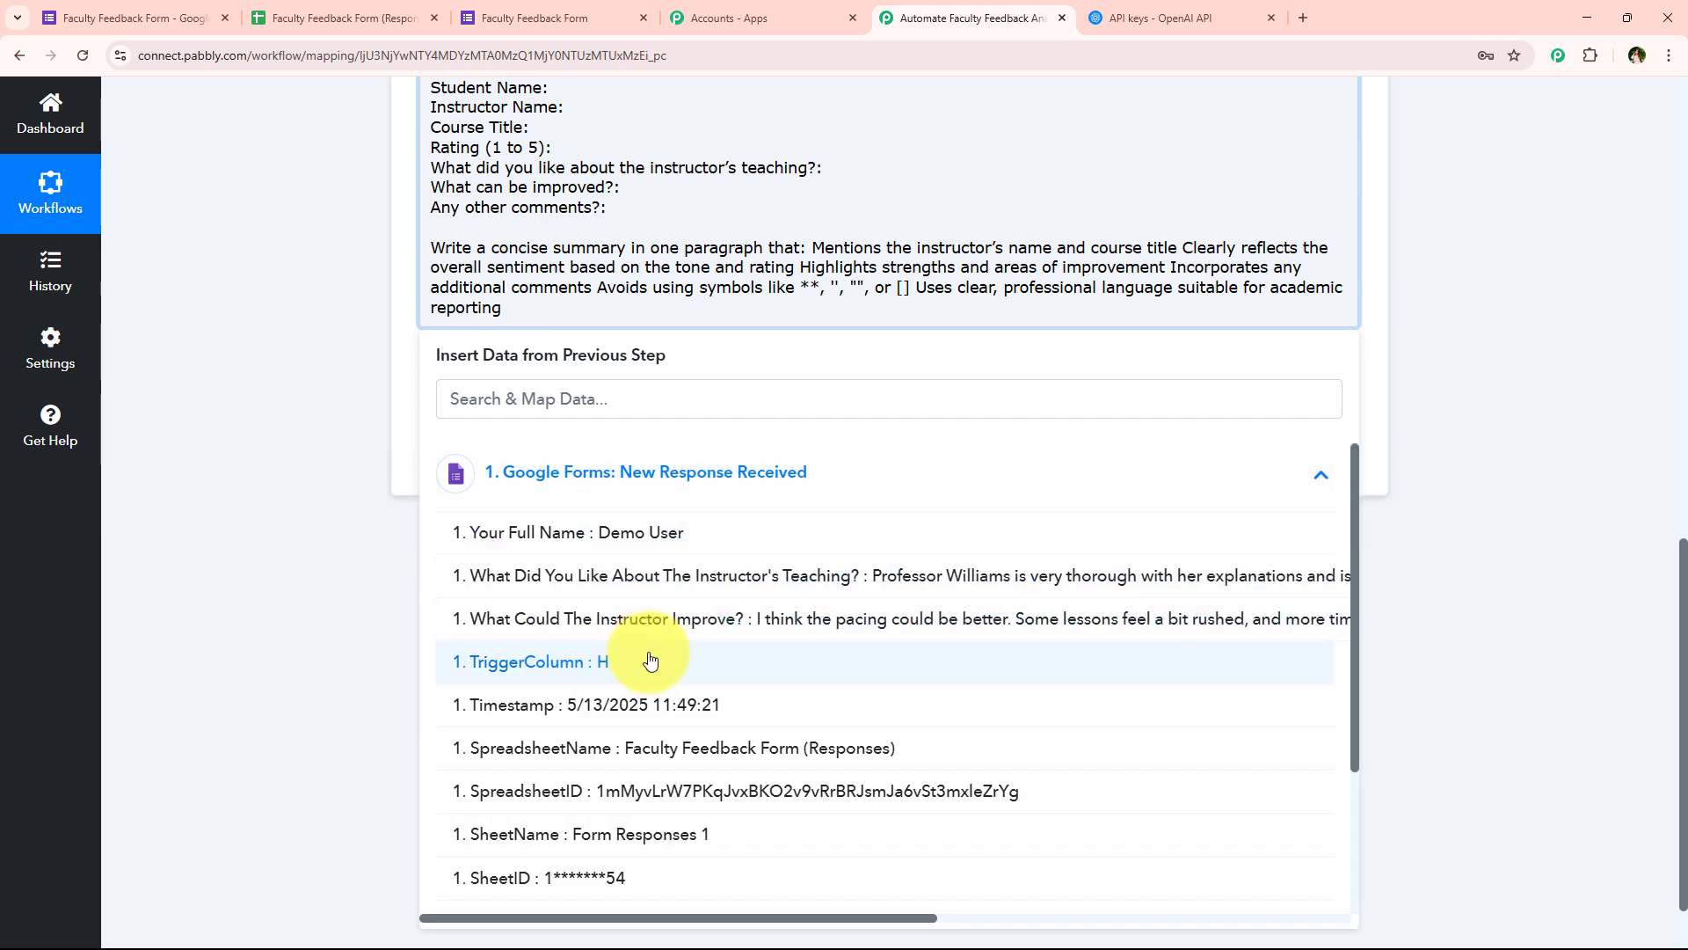
{"action": "left_click", "coordinate": [662, 510]}
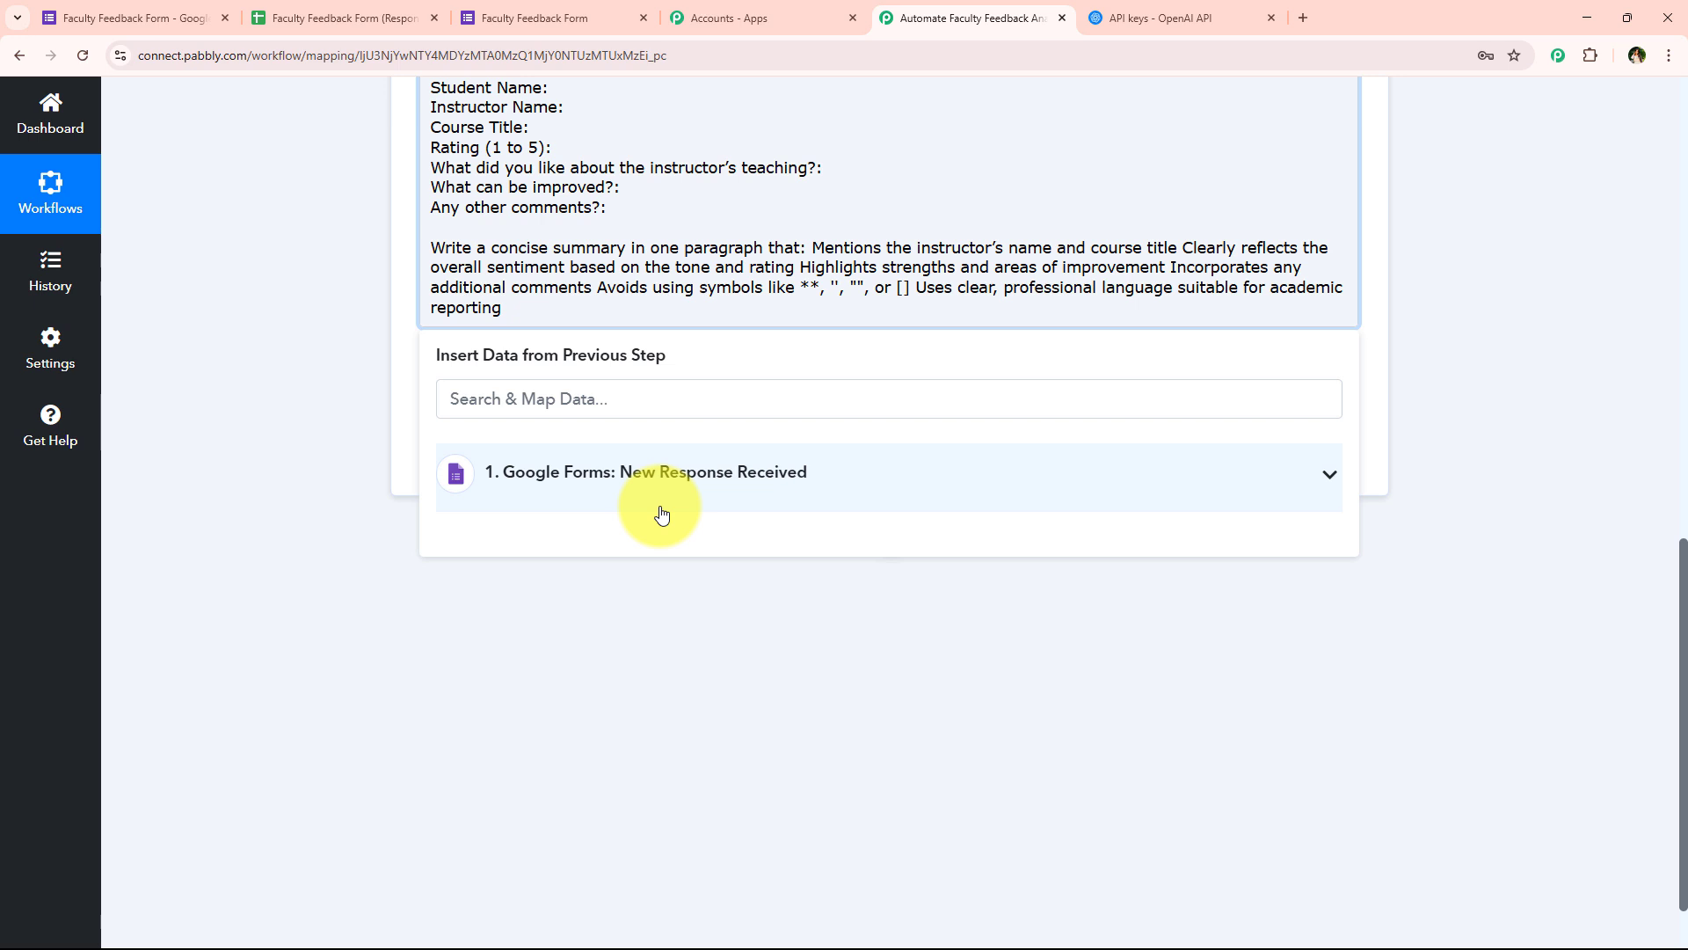
{"action": "scroll", "coordinate": [323, 456], "scroll_direction": "up", "scroll_amount": 2}
Map the Your Full Name field from the Google Forms response after the Student Name label in the prompt.
{"action": "left_click", "coordinate": [611, 262]}
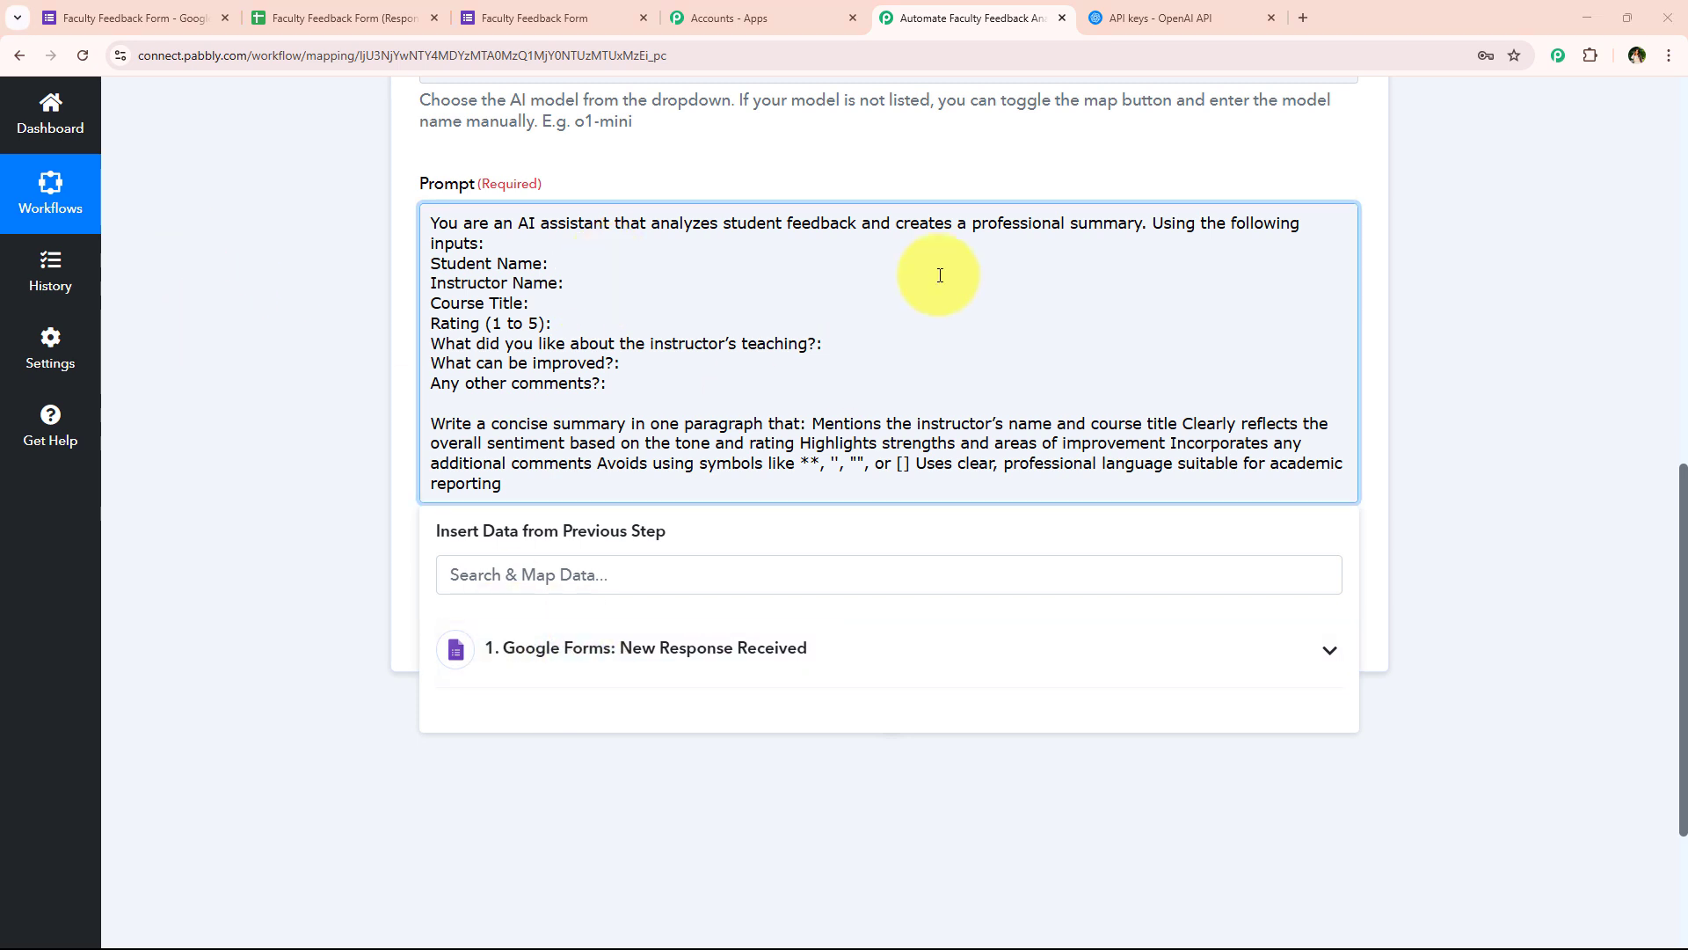
{"action": "left_click", "coordinate": [575, 569]}
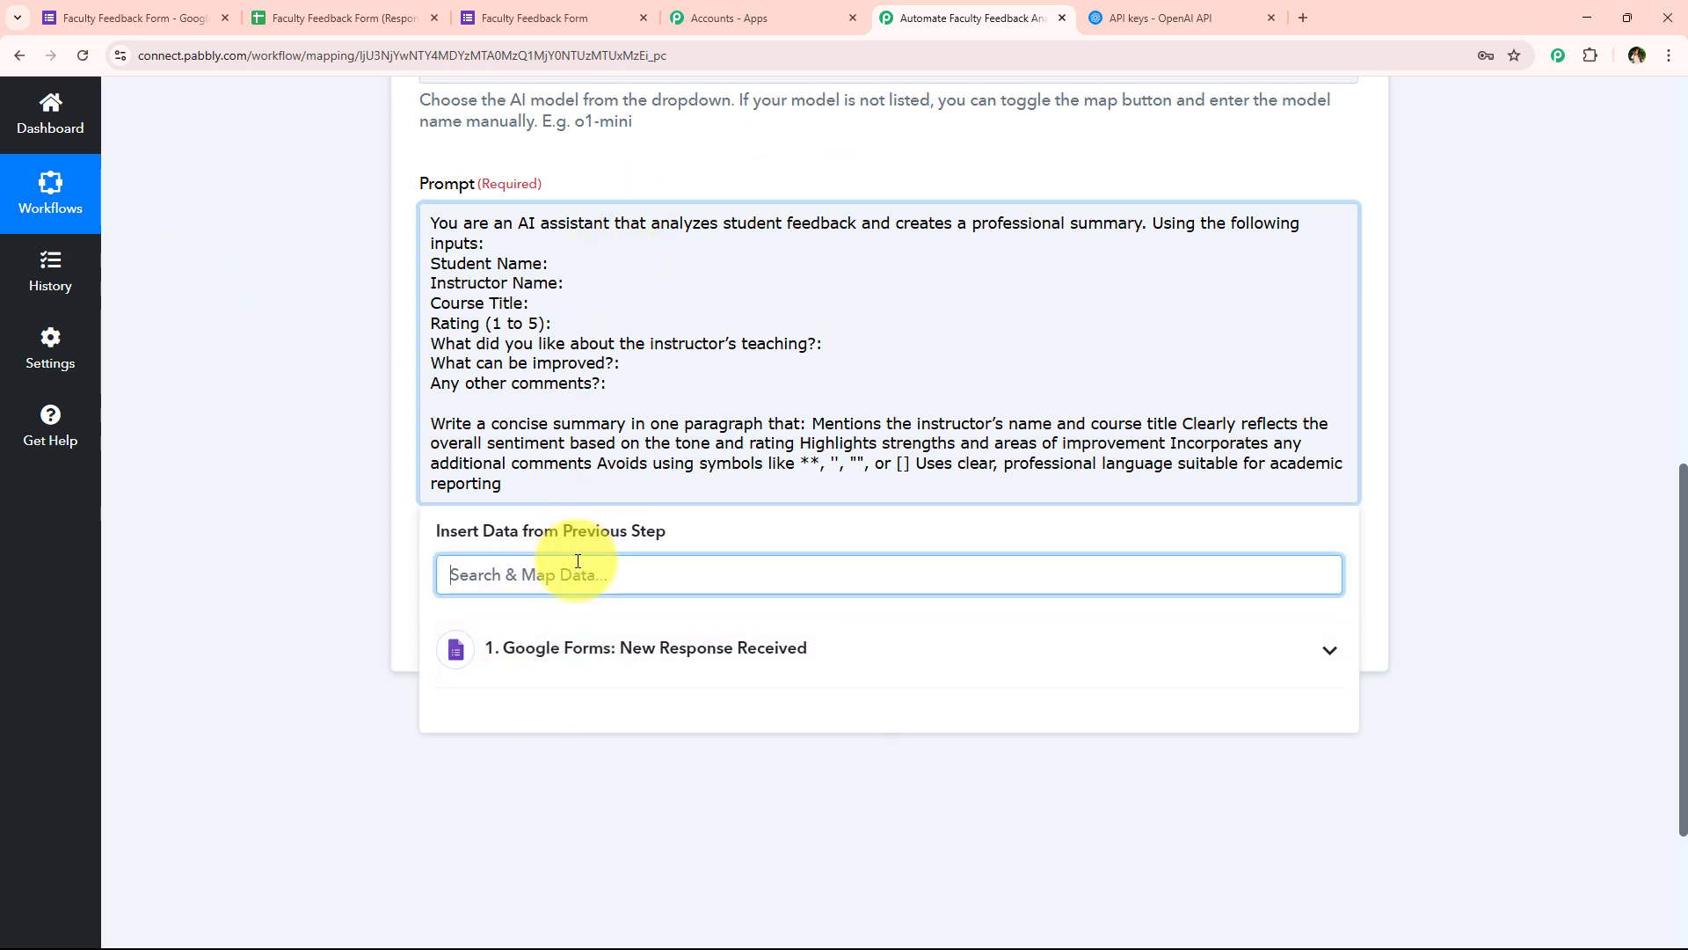
{"action": "type", "text": "stu"}
{"action": "key", "text": "BackSpace"}
{"action": "key", "text": "BackSpace"}
{"action": "key", "text": "BackSpace"}
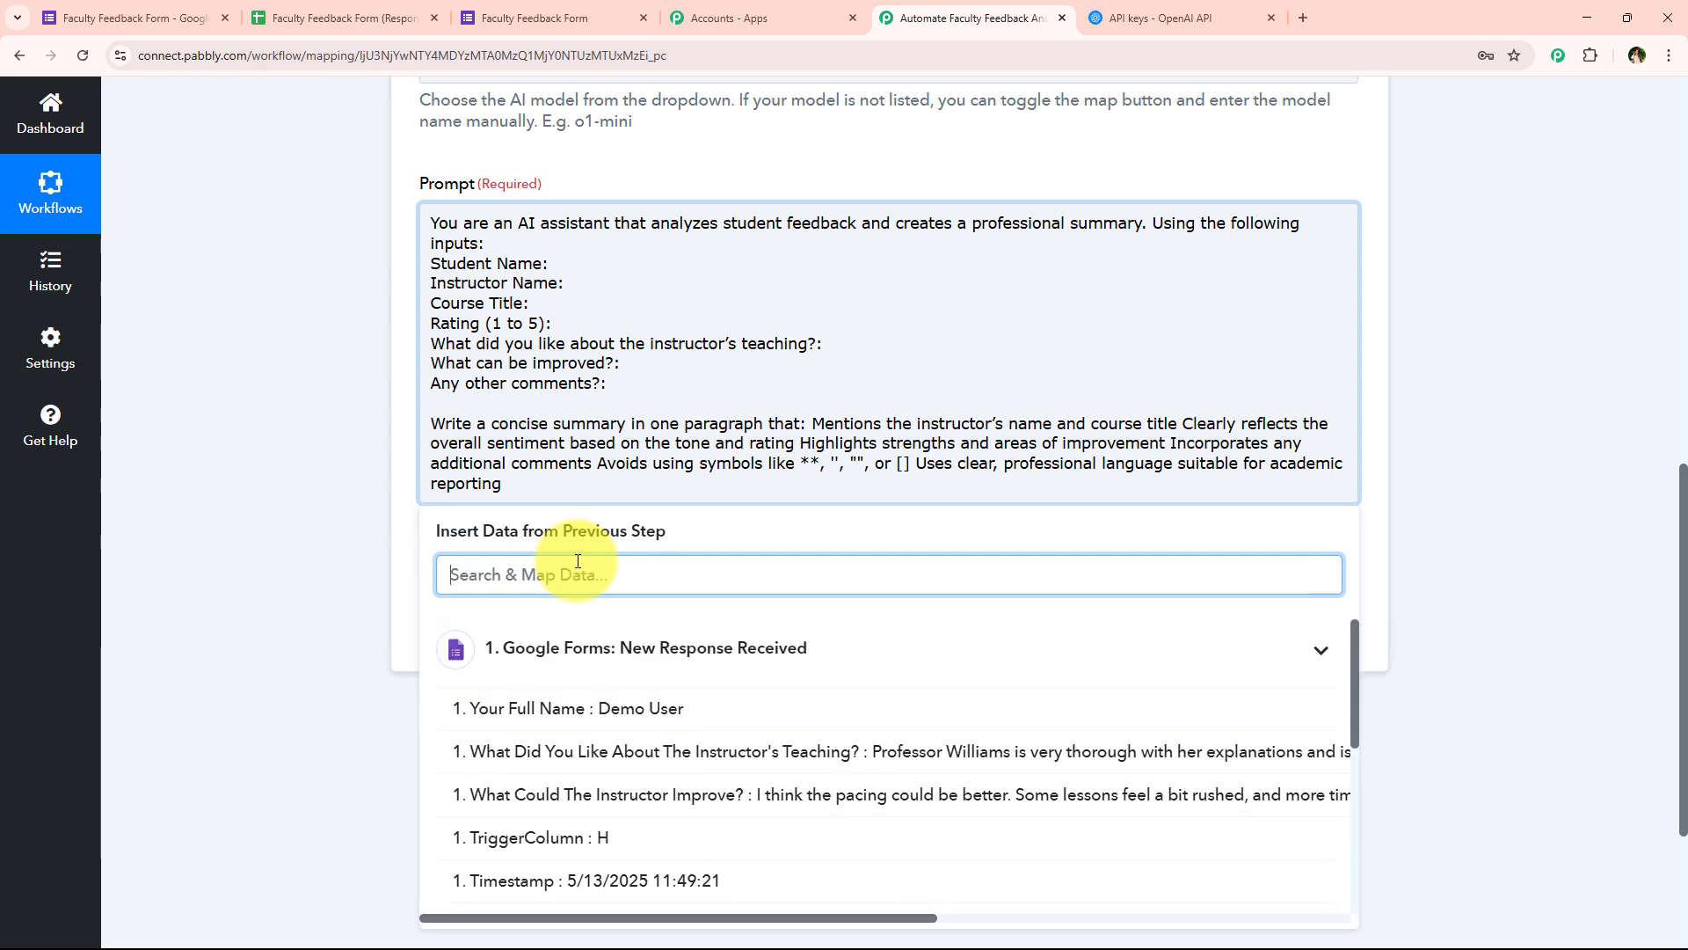
{"action": "type", "text": "full"}
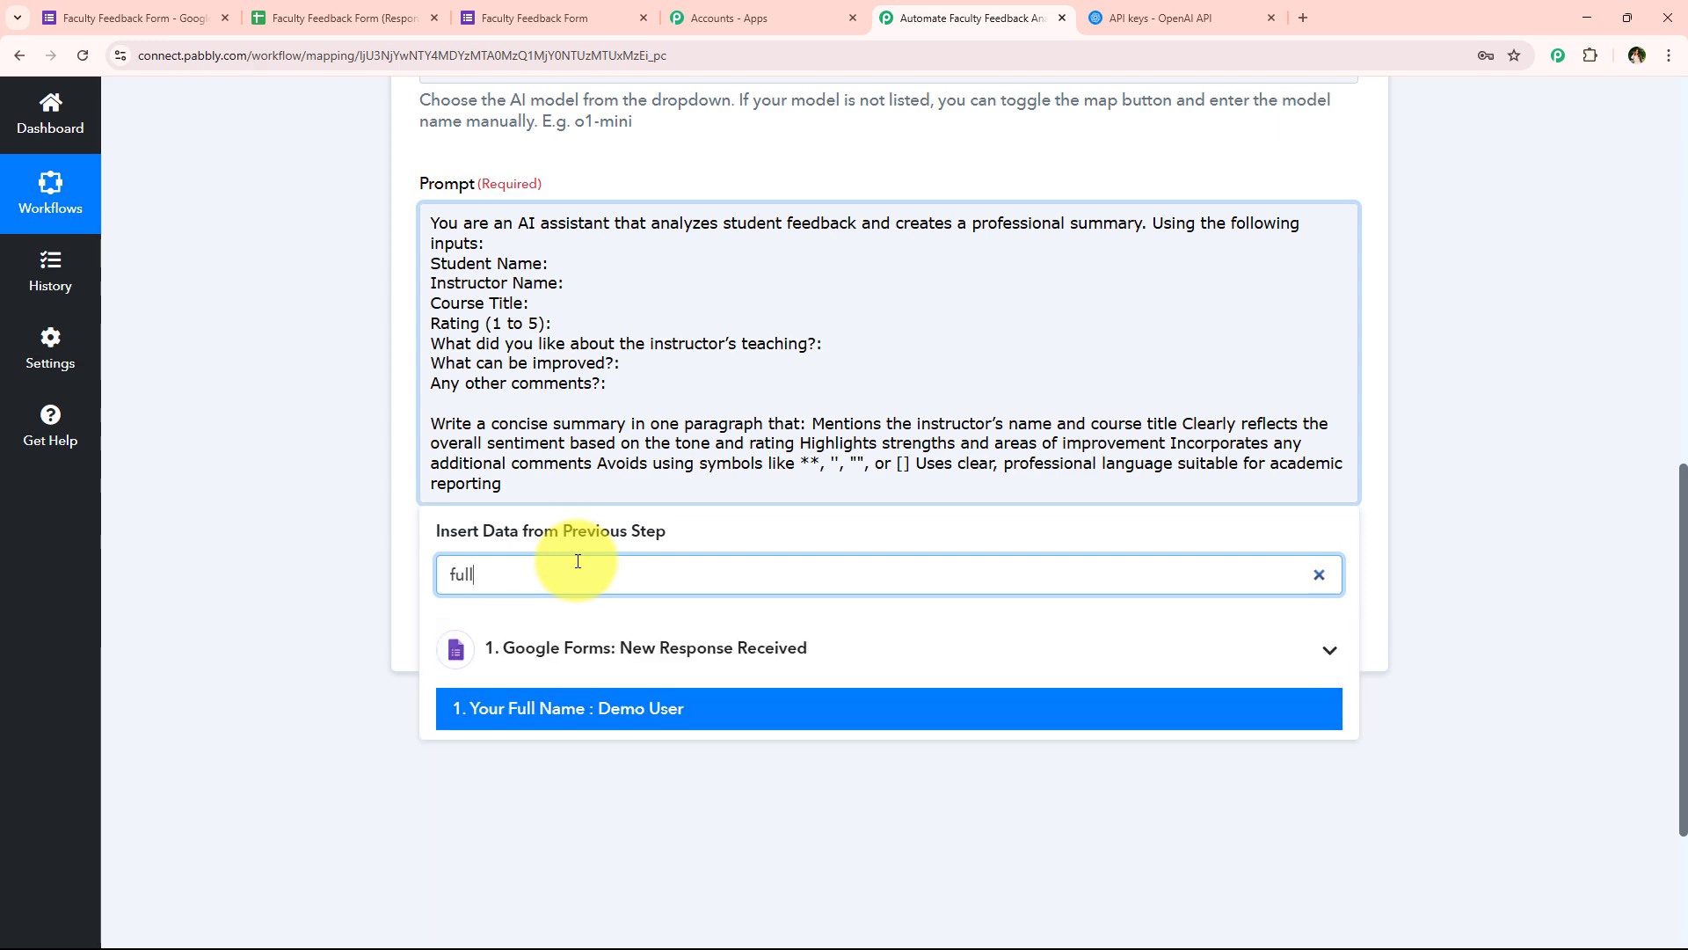
{"action": "left_click", "coordinate": [616, 708]}
Map the form's Instructor's Name and Course Title fields after the Instructor Name and Course Title labels in the prompt.
{"action": "left_click", "coordinate": [508, 574]}
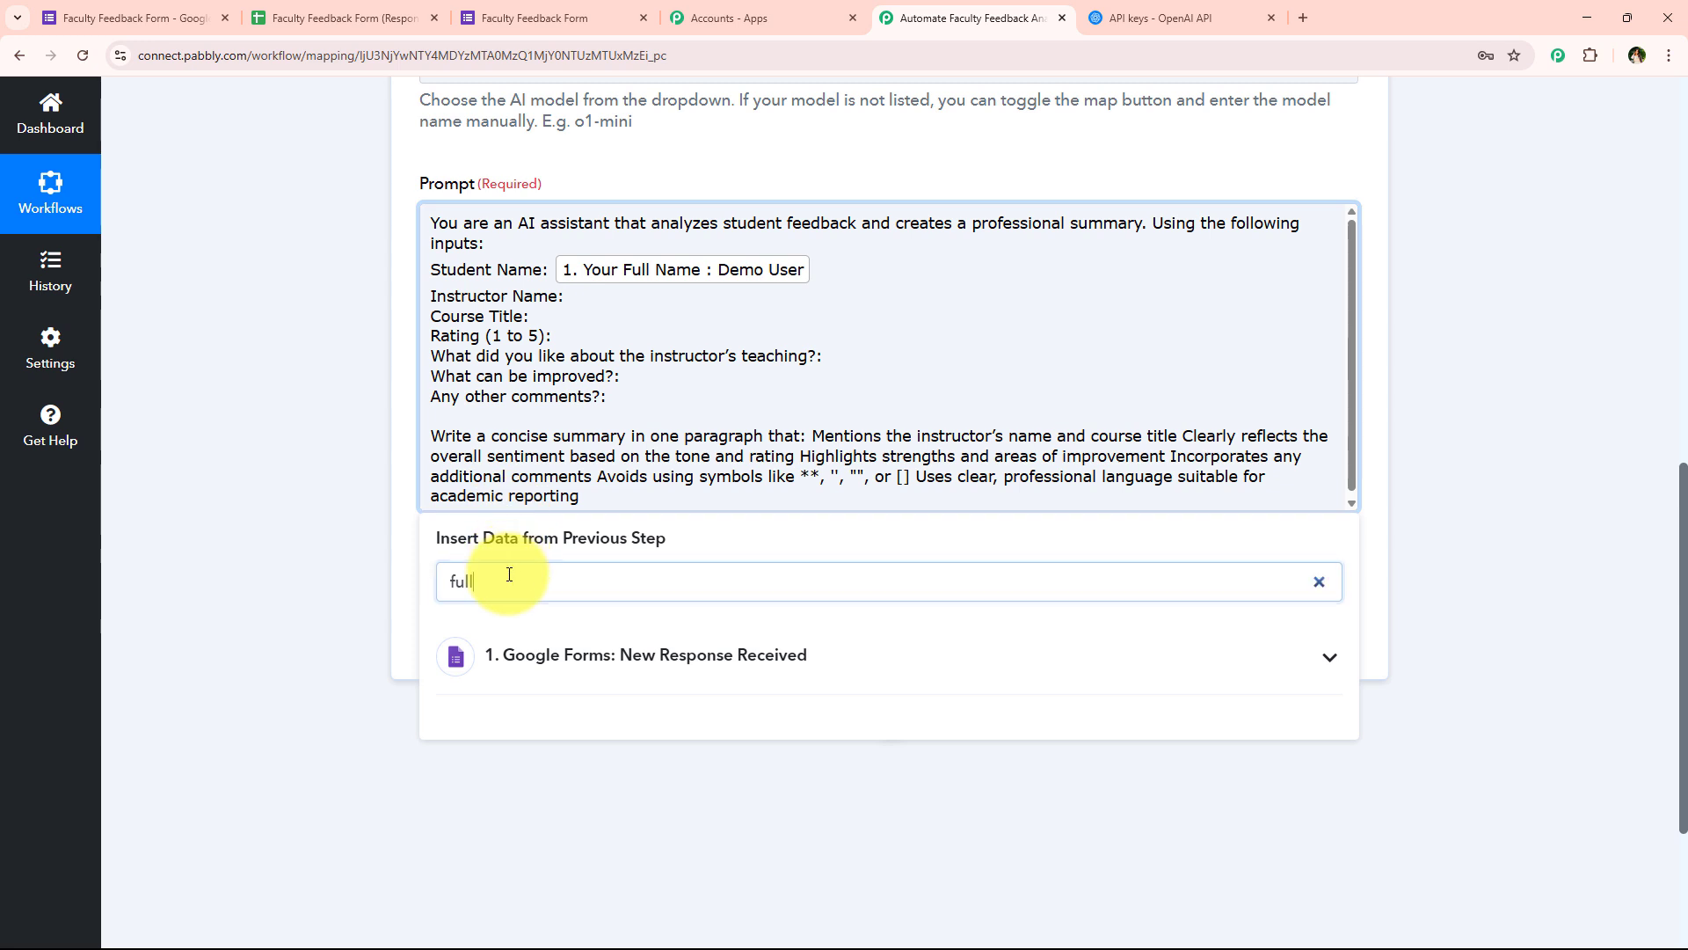
{"action": "key", "text": "ctrl+a"}
{"action": "type", "text": "nam"}
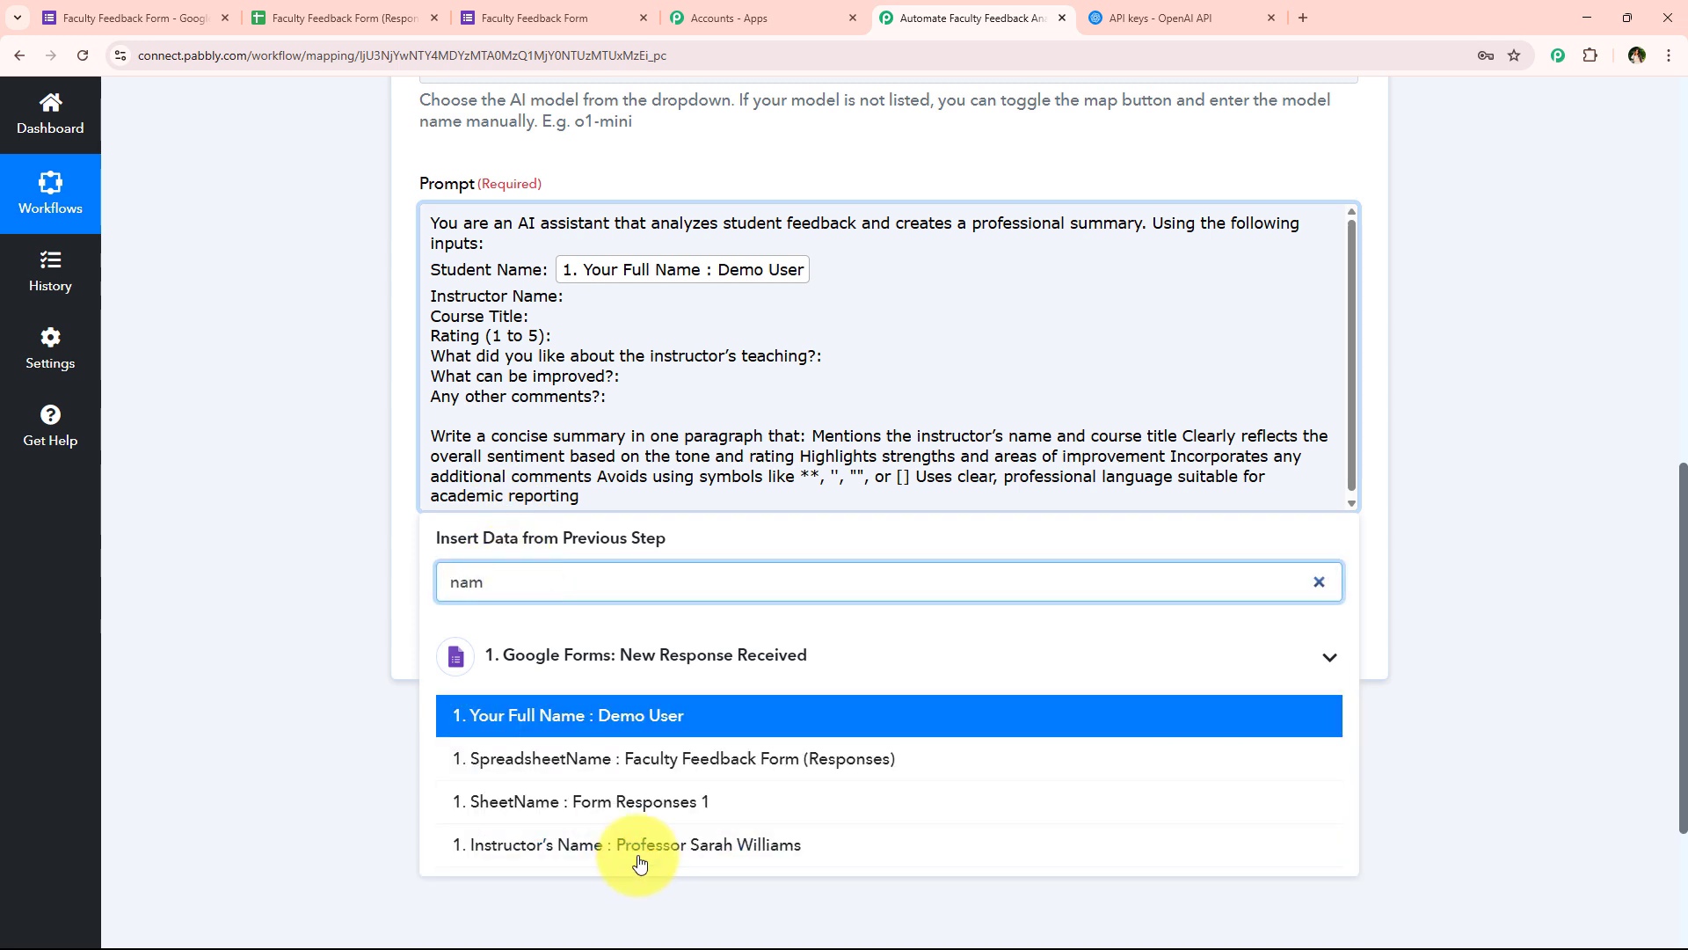
{"action": "left_click", "coordinate": [635, 846]}
{"action": "left_click", "coordinate": [504, 591]}
{"action": "key", "text": "ctrl+a"}
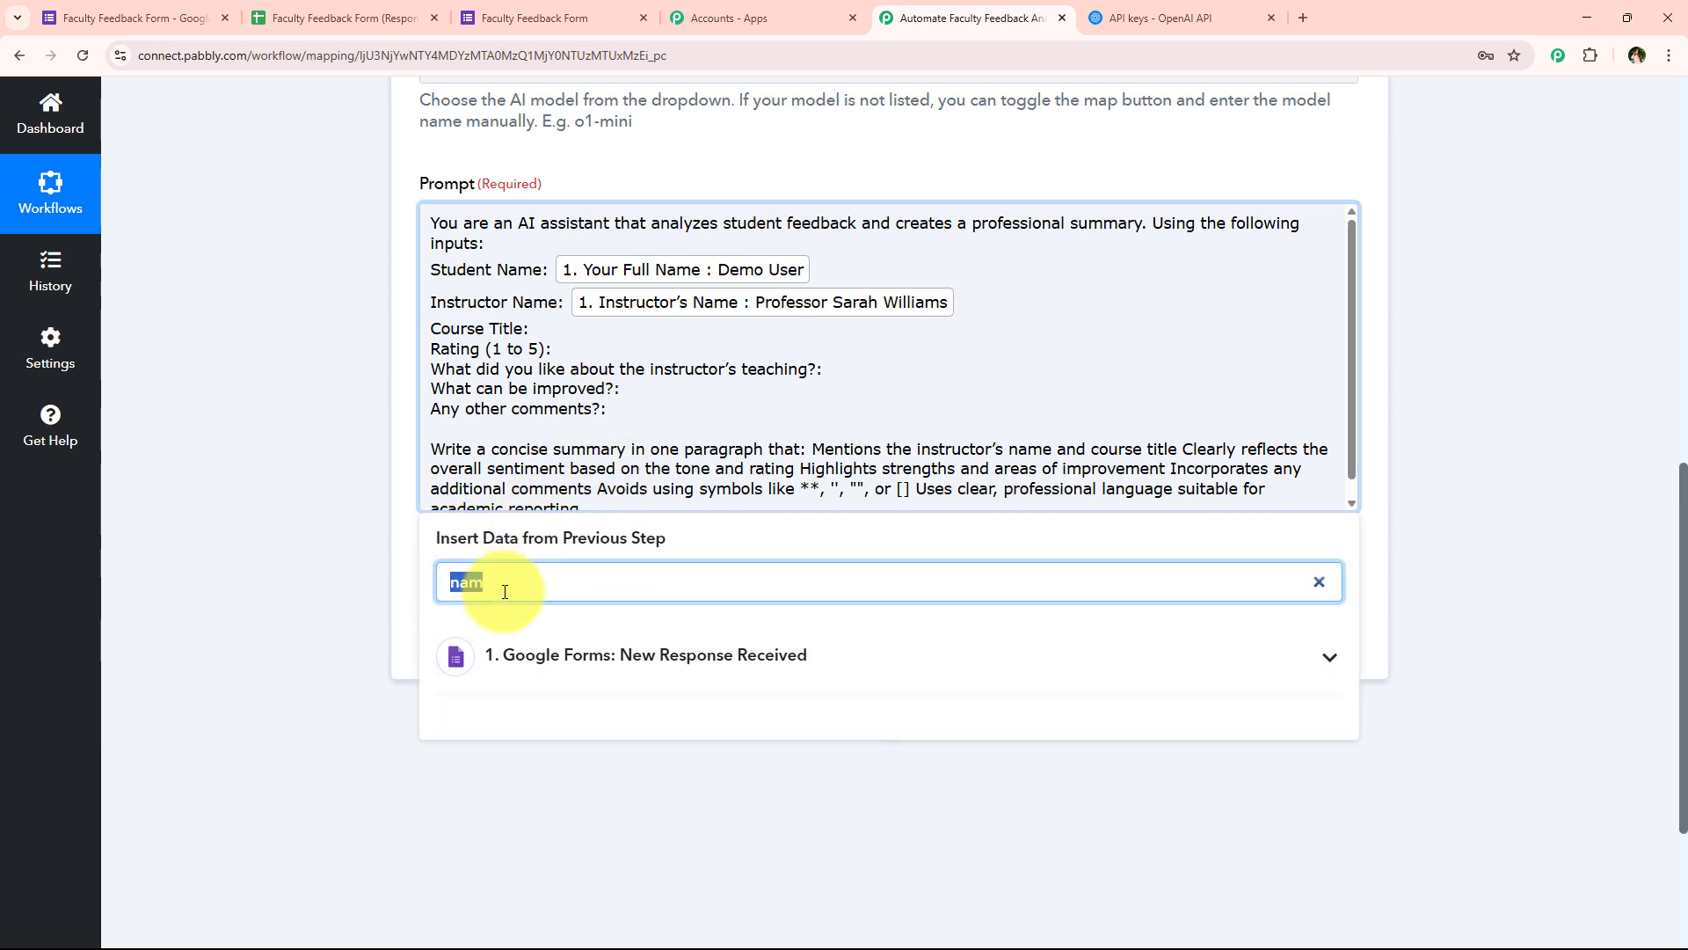
{"action": "type", "text": "cou"}
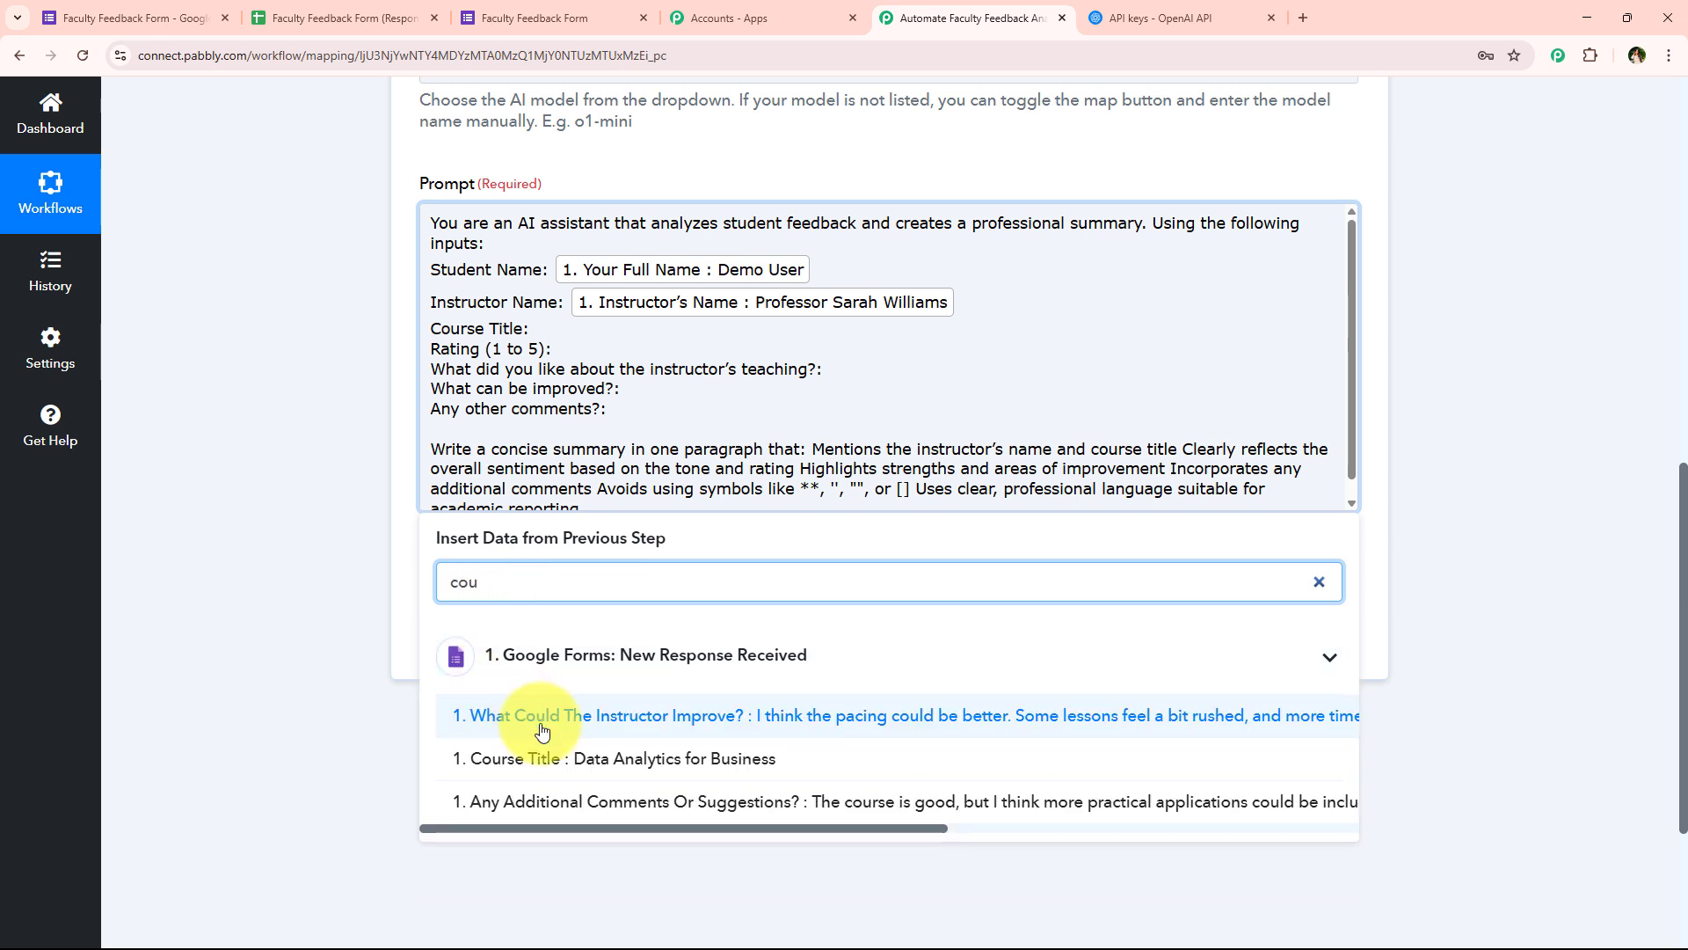
{"action": "left_click", "coordinate": [563, 758]}
Map the overall teaching rating and the What Did You Like About The Instructor's Teaching? answer after their labels in the prompt.
{"action": "left_click", "coordinate": [493, 587]}
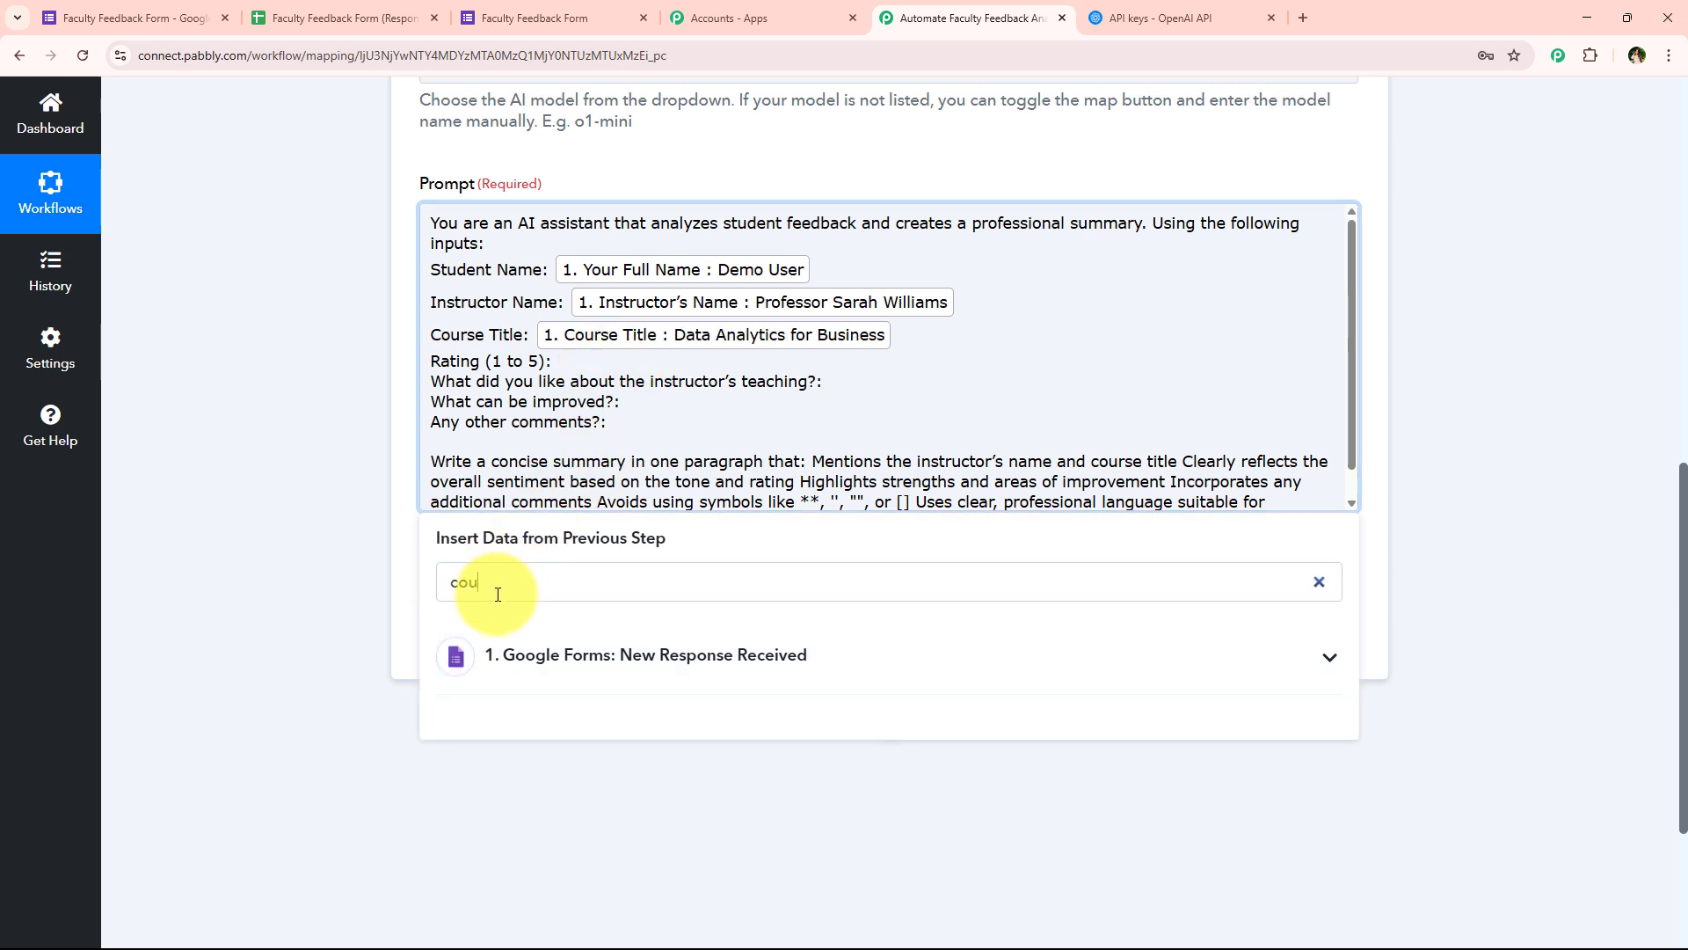
{"action": "key", "text": "ctrl+a"}
{"action": "type", "text": "4"}
{"action": "left_click", "coordinate": [559, 856]}
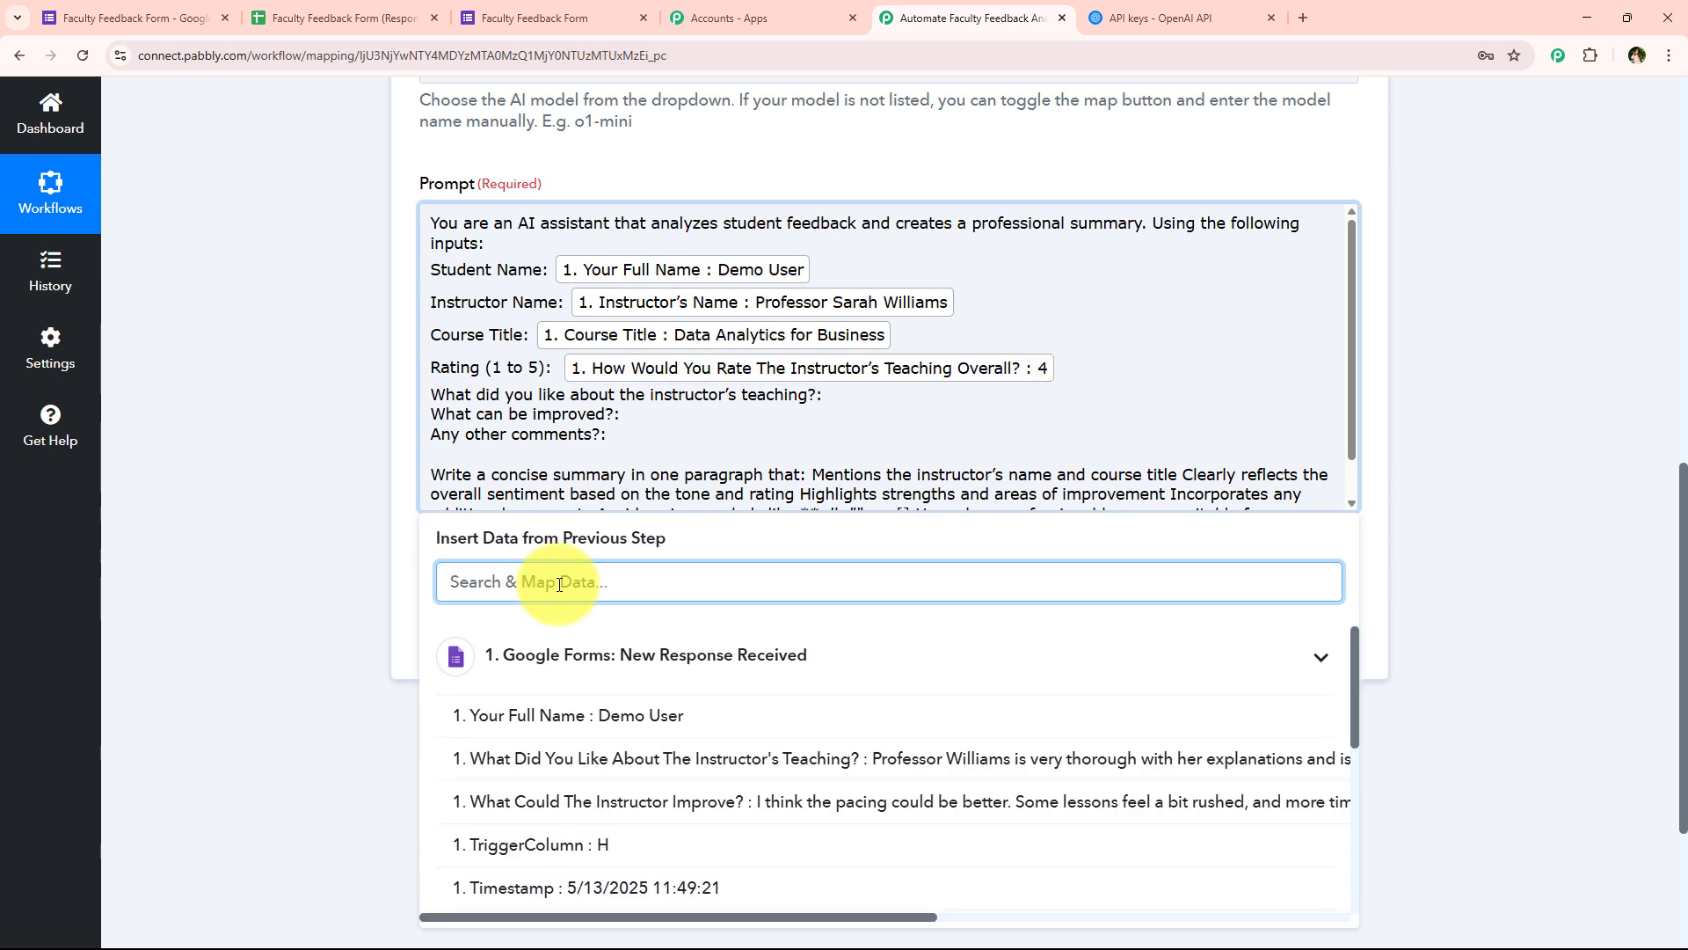
{"action": "type", "text": "li"}
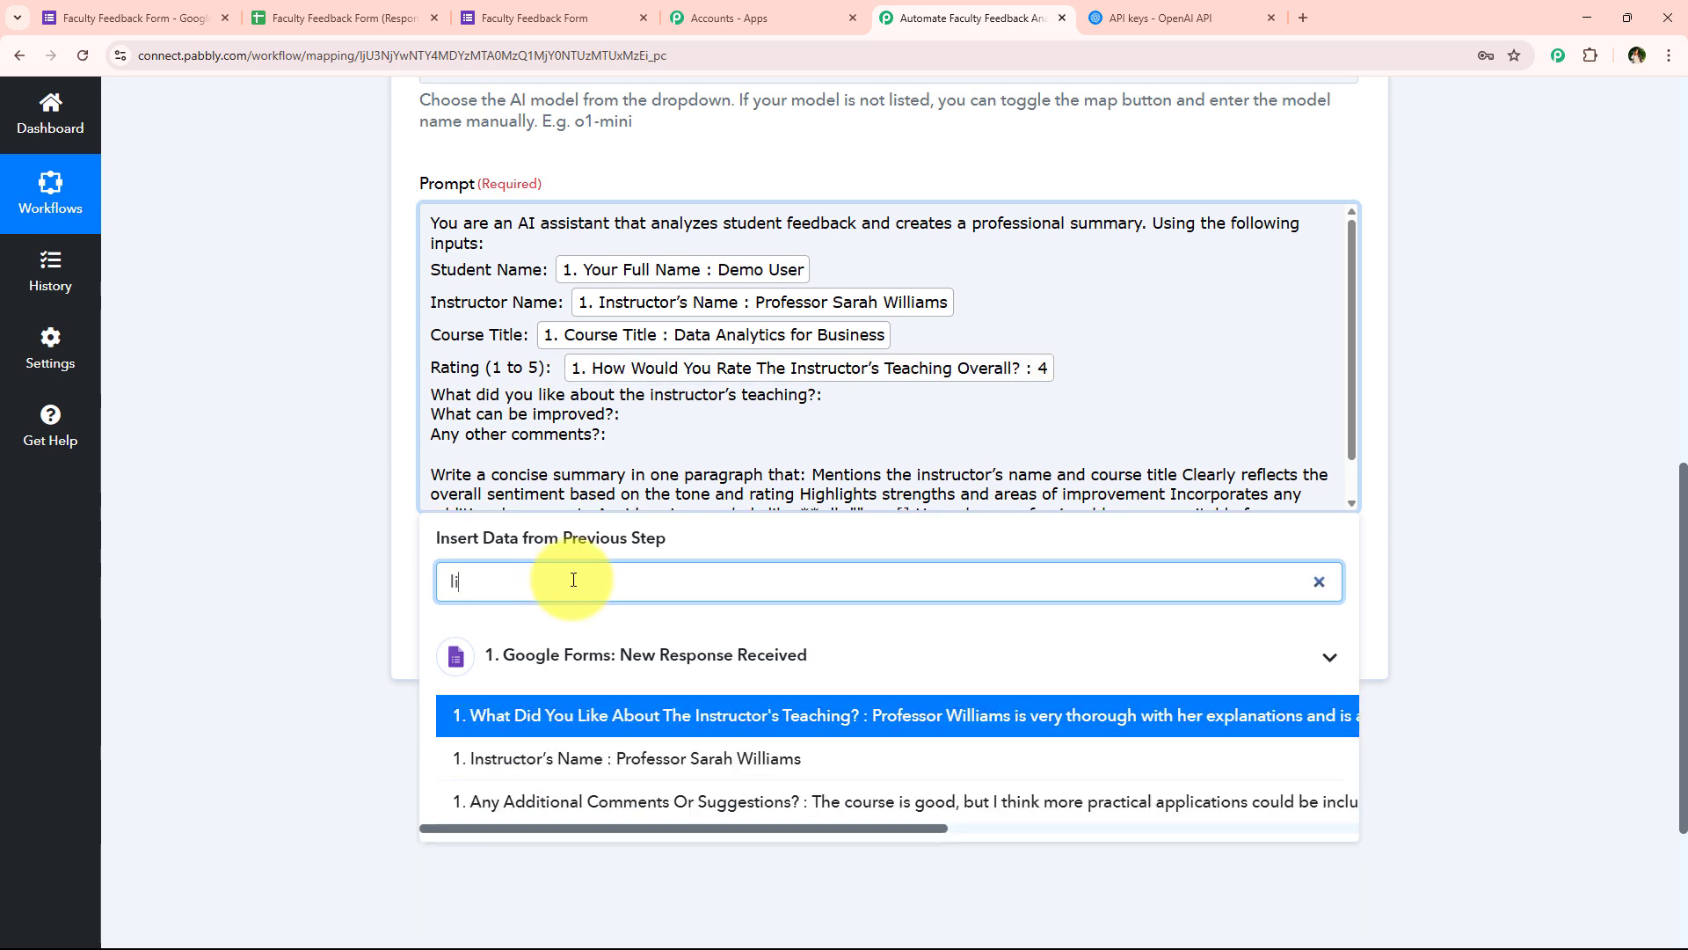
{"action": "left_click", "coordinate": [581, 715]}
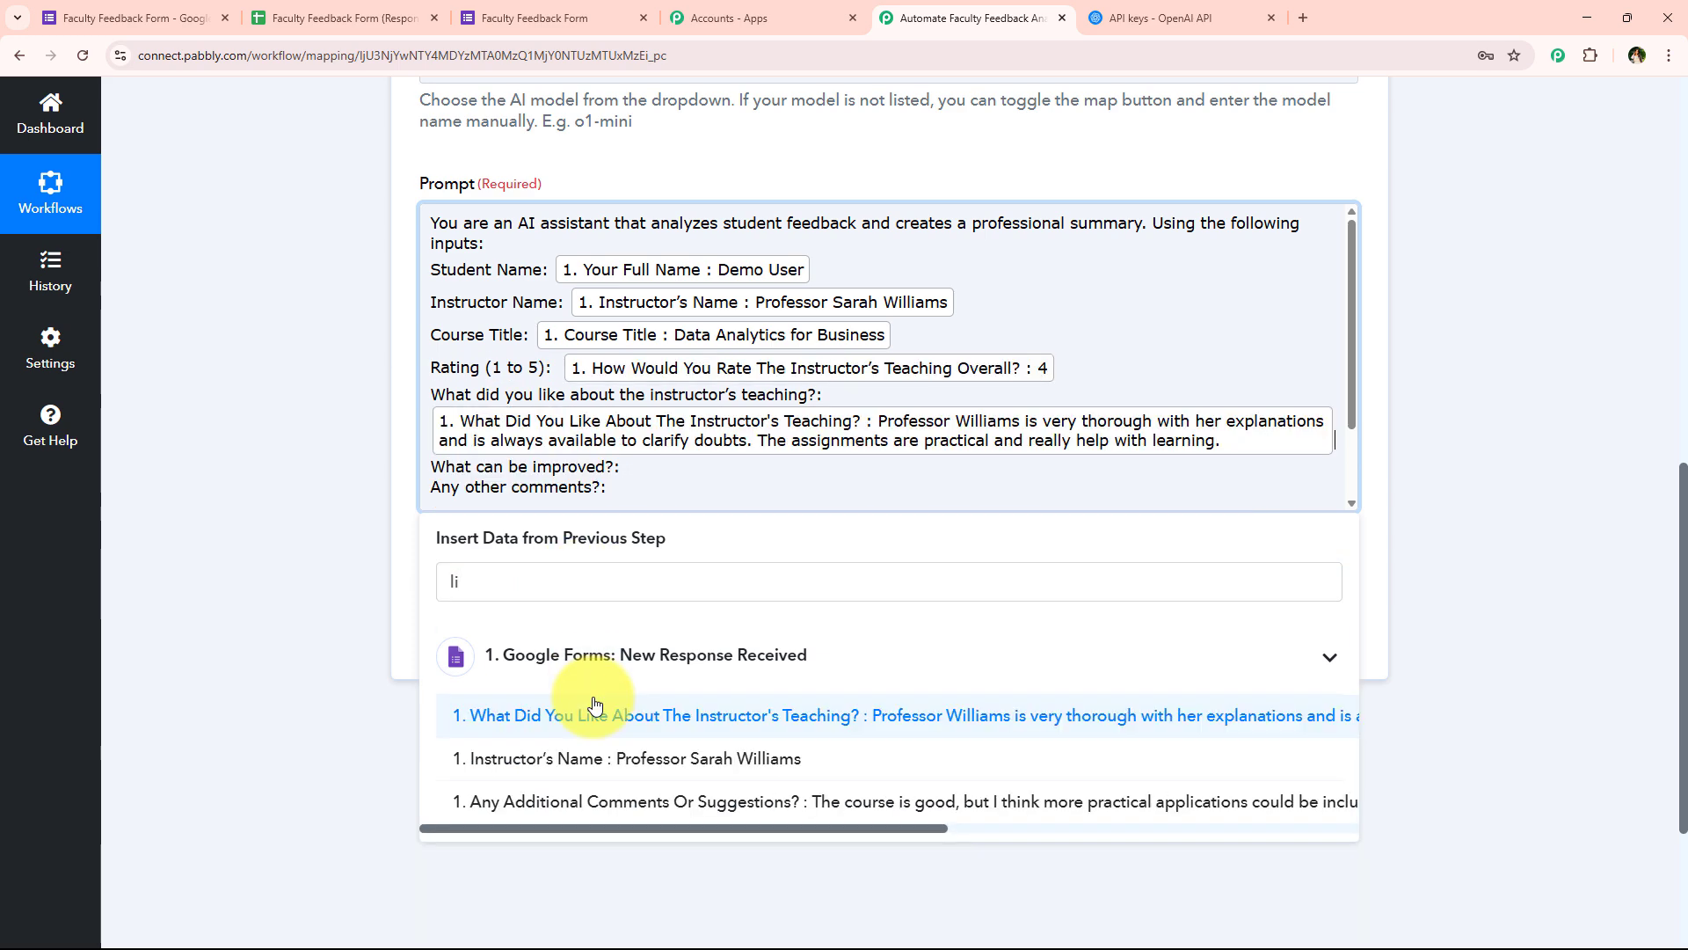
Map the What Could The Instructor Improve? and Any Additional Comments Or Suggestions? answers after the prompt's last two input labels.
{"action": "left_click", "coordinate": [557, 573]}
{"action": "key", "text": "BackSpace"}
{"action": "key", "text": "BackSpace"}
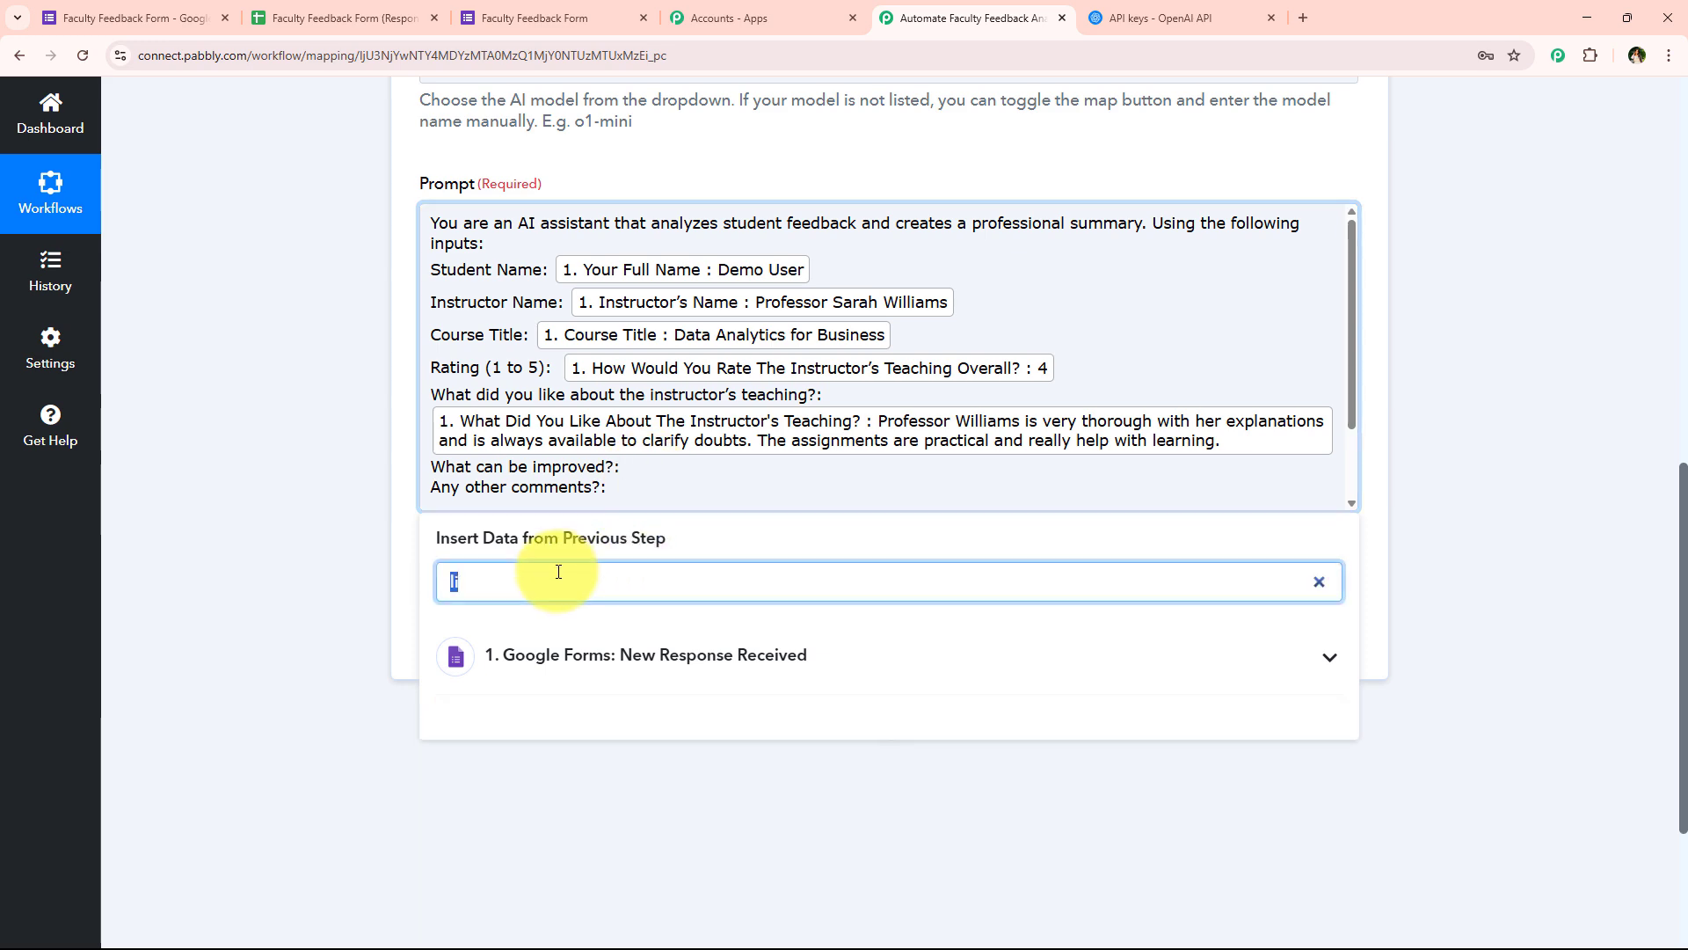
{"action": "type", "text": "imp"}
{"action": "left_click", "coordinate": [655, 715]}
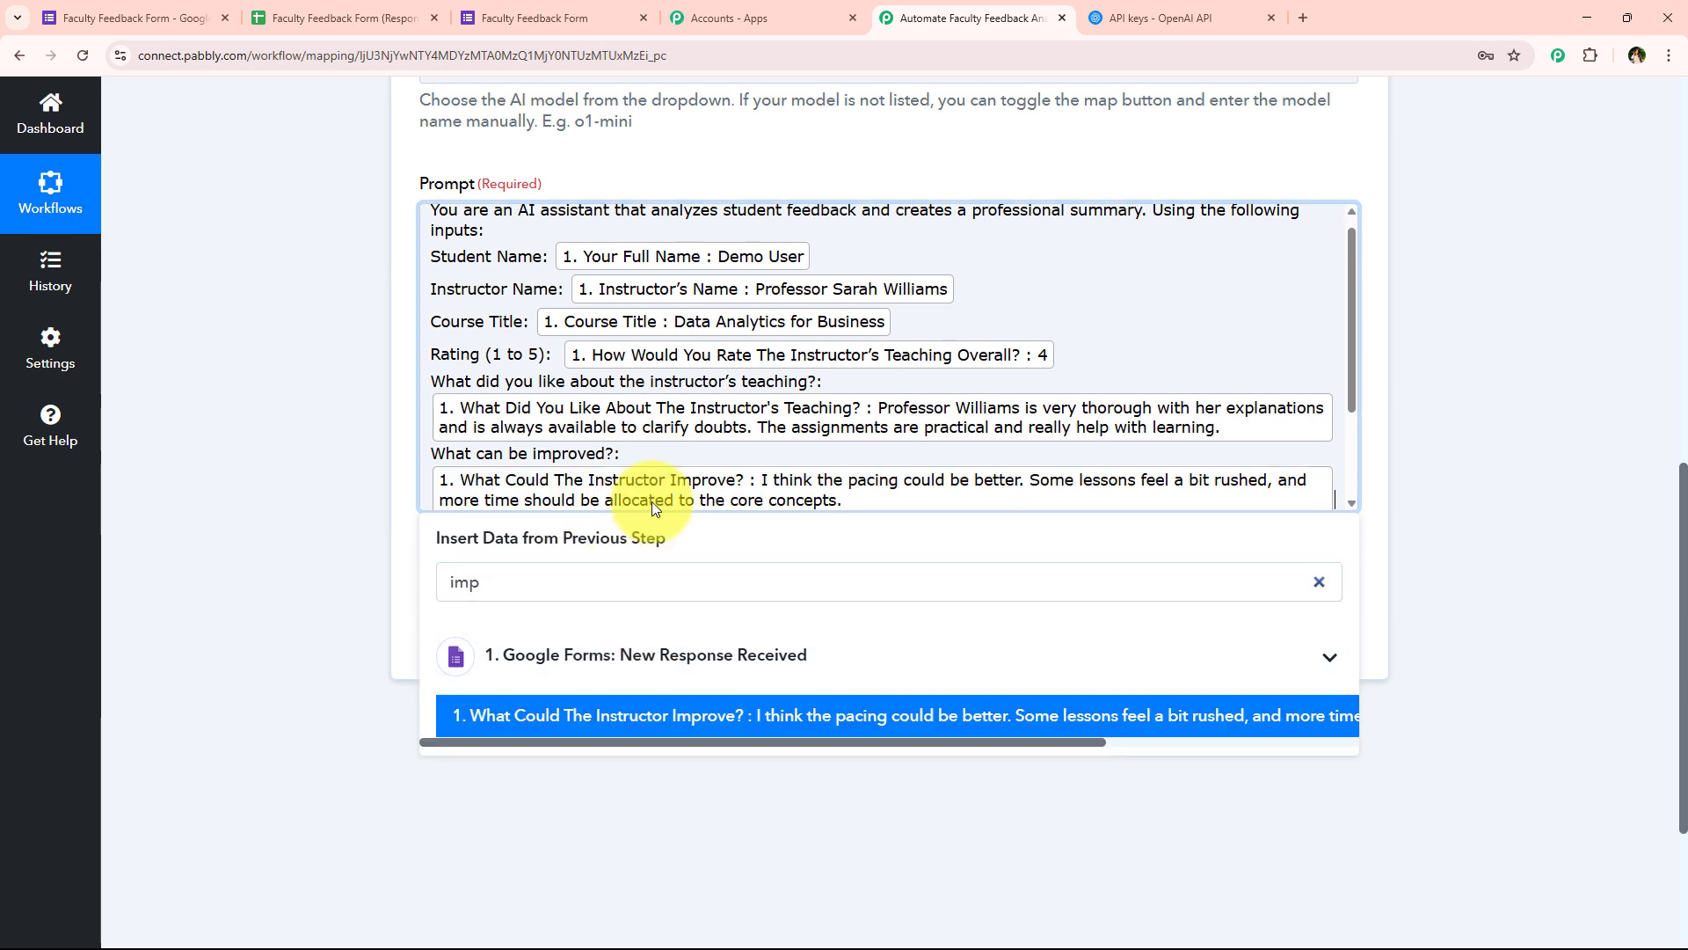
{"action": "scroll", "coordinate": [679, 436], "scroll_direction": "down", "scroll_amount": 2}
{"action": "double_click", "coordinate": [493, 585]}
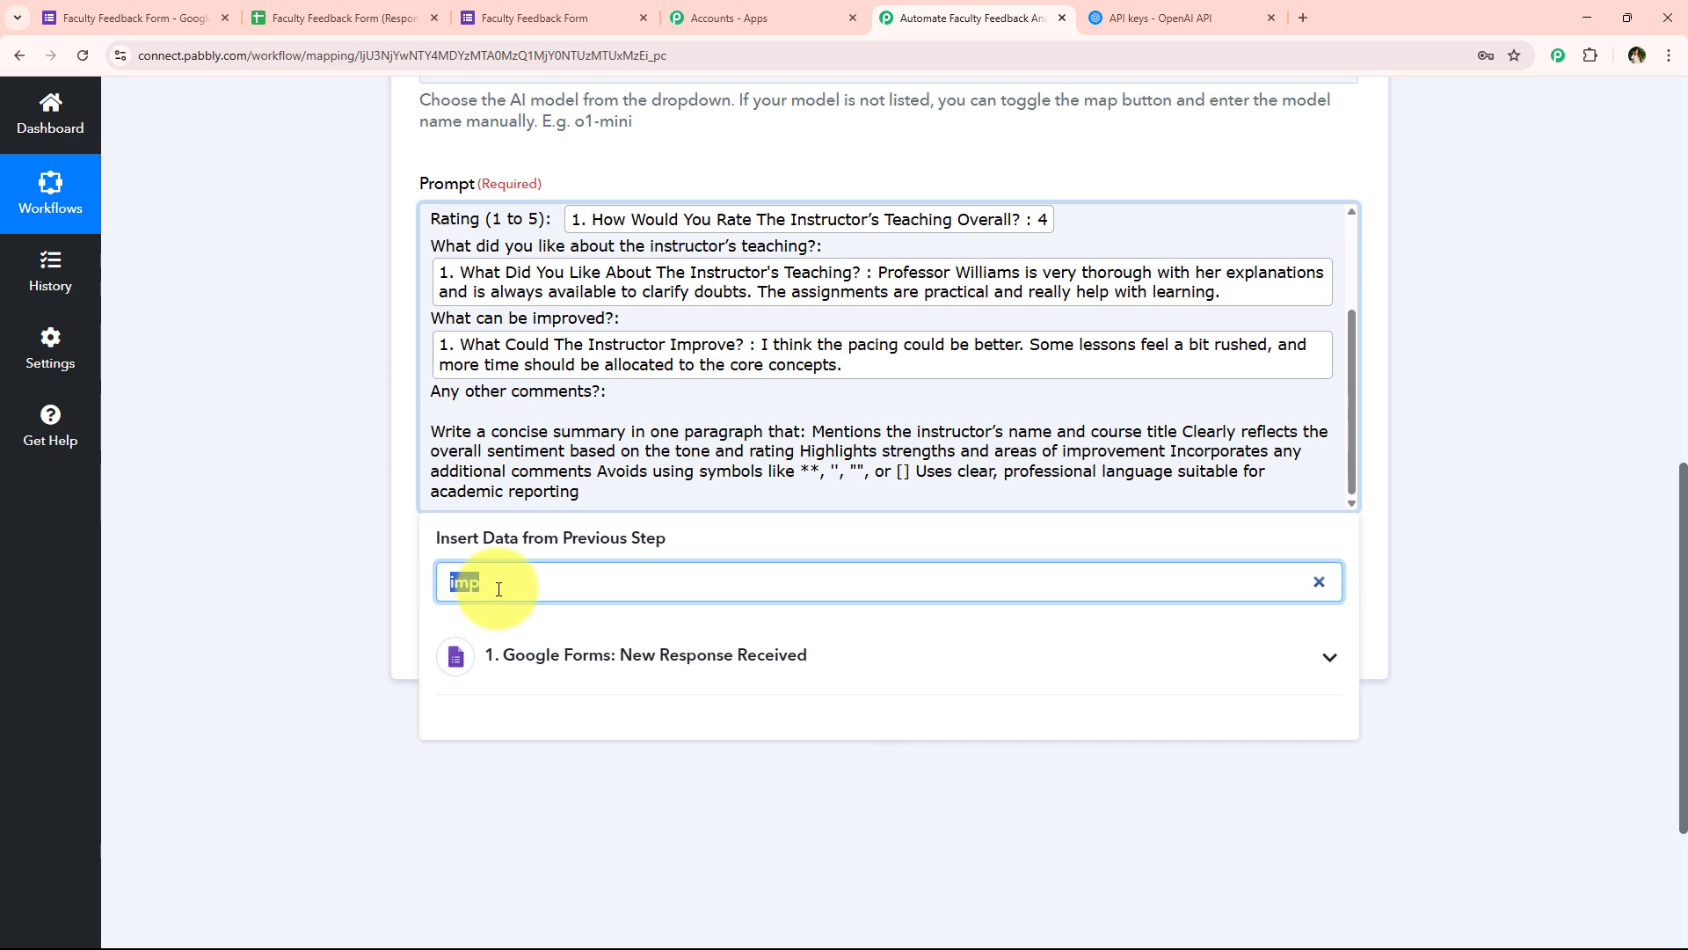
{"action": "type", "text": "comm"}
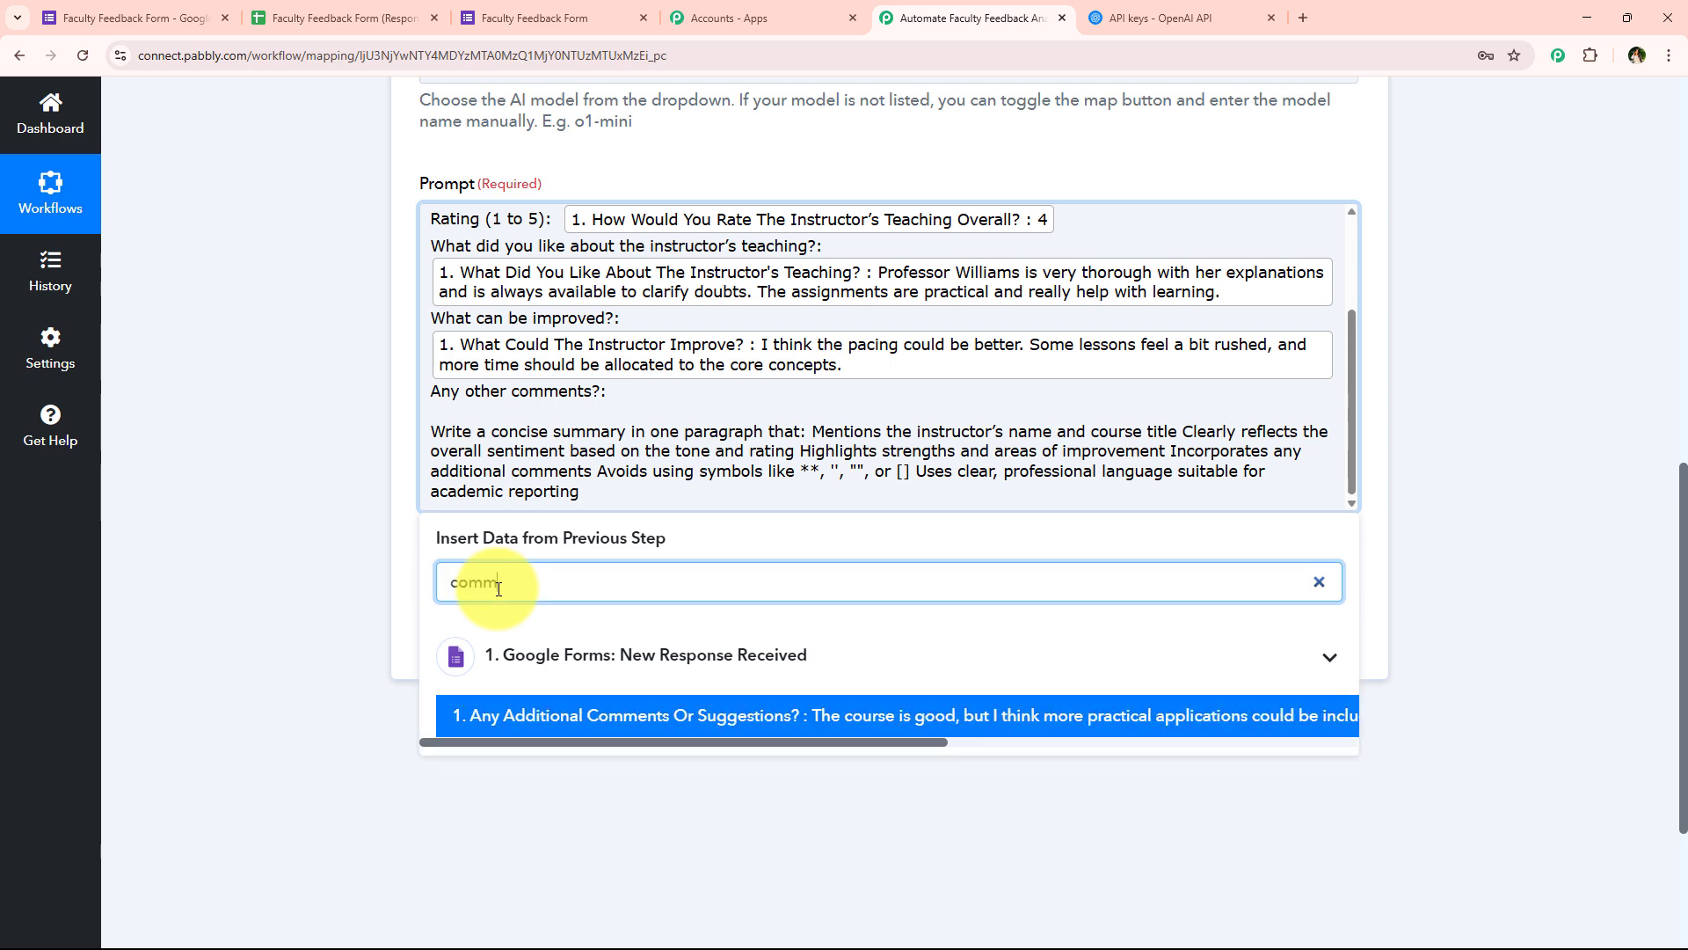
{"action": "left_click", "coordinate": [603, 715]}
Save the ChatGPT action with a test request and review the full summary in the response's Choices 0 Message Content.
{"action": "scroll", "coordinate": [531, 378], "scroll_direction": "down", "scroll_amount": 1}
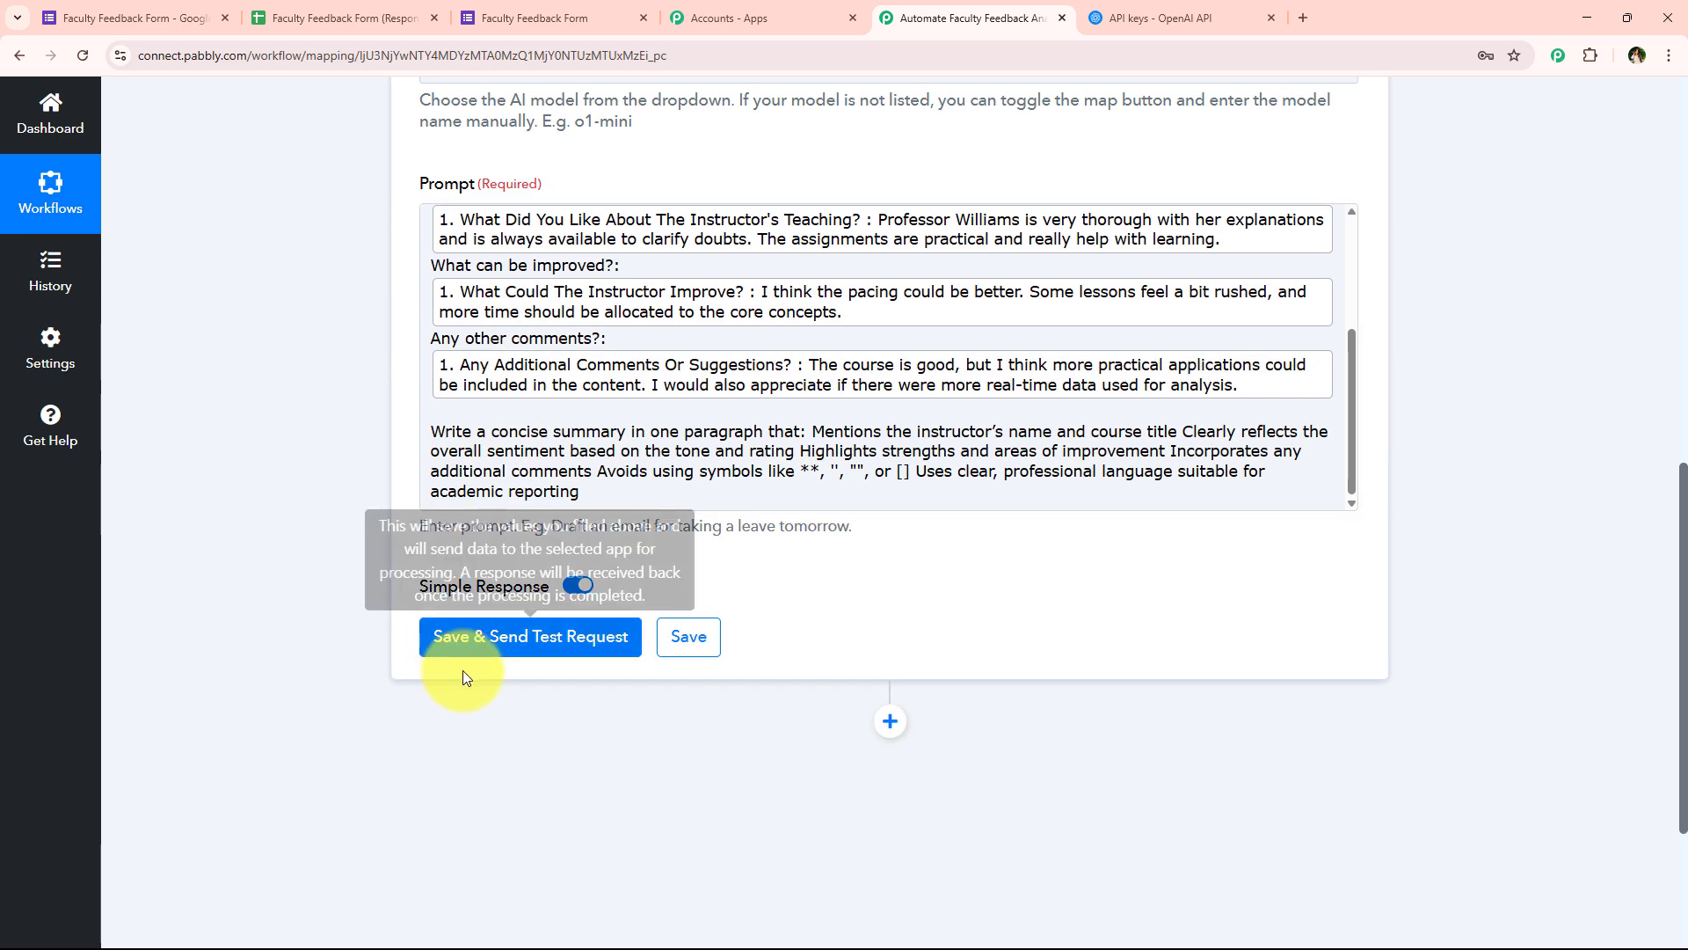
{"action": "left_click", "coordinate": [509, 632]}
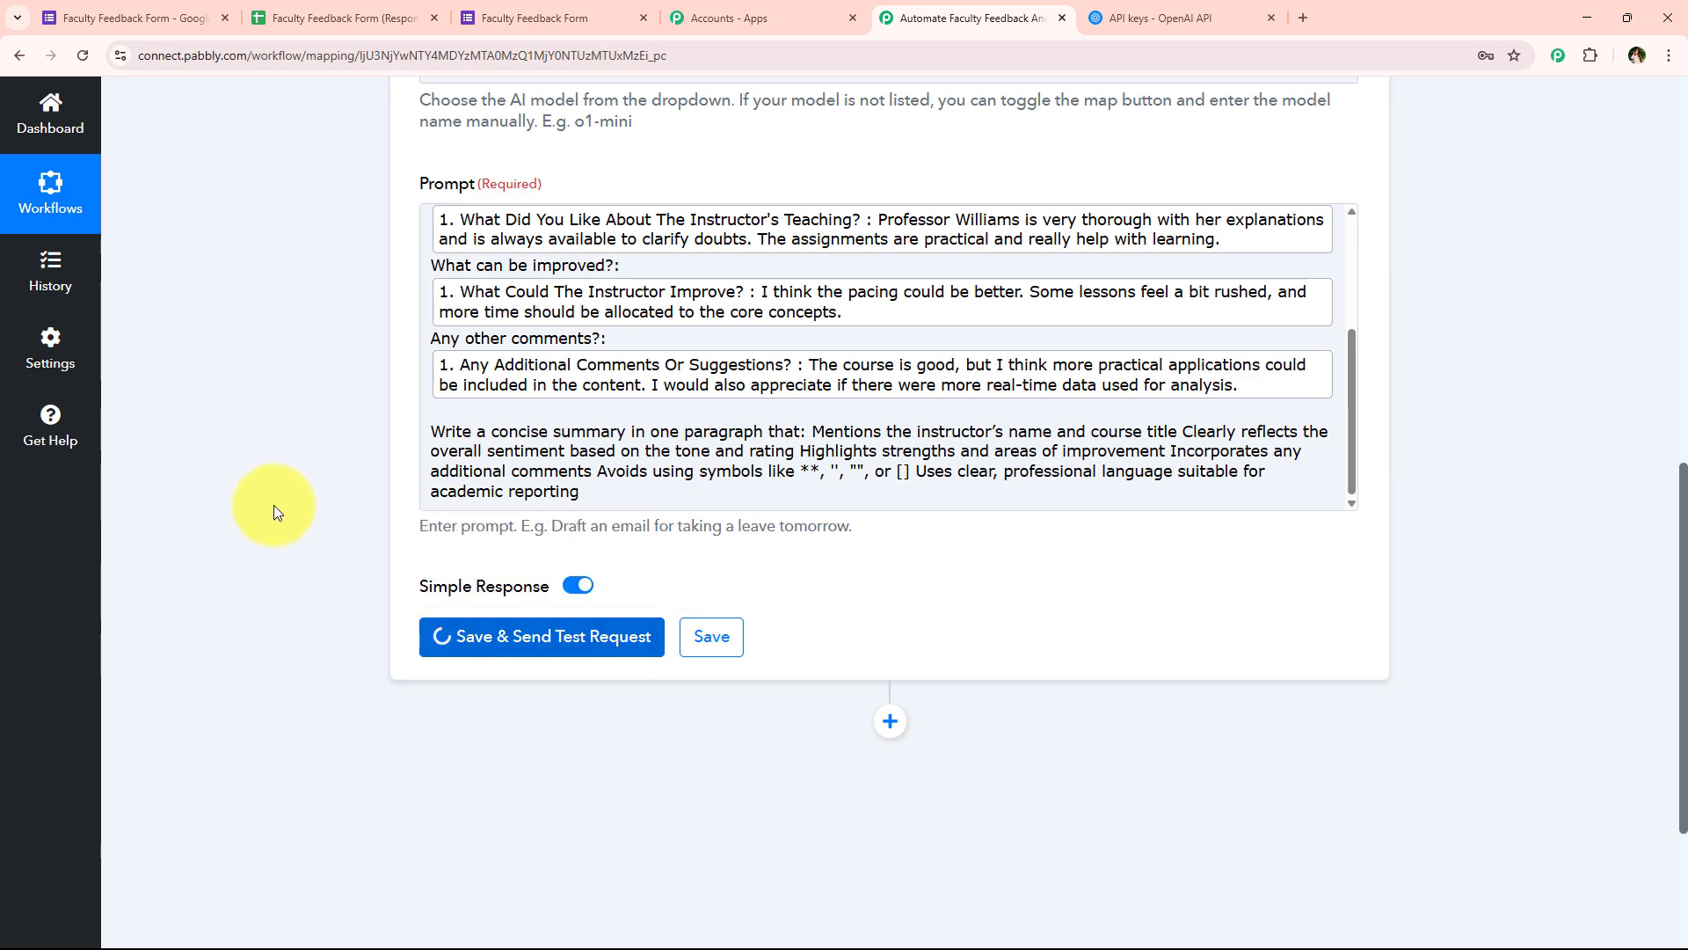
{"action": "scroll", "coordinate": [568, 427], "scroll_direction": "up", "scroll_amount": 1}
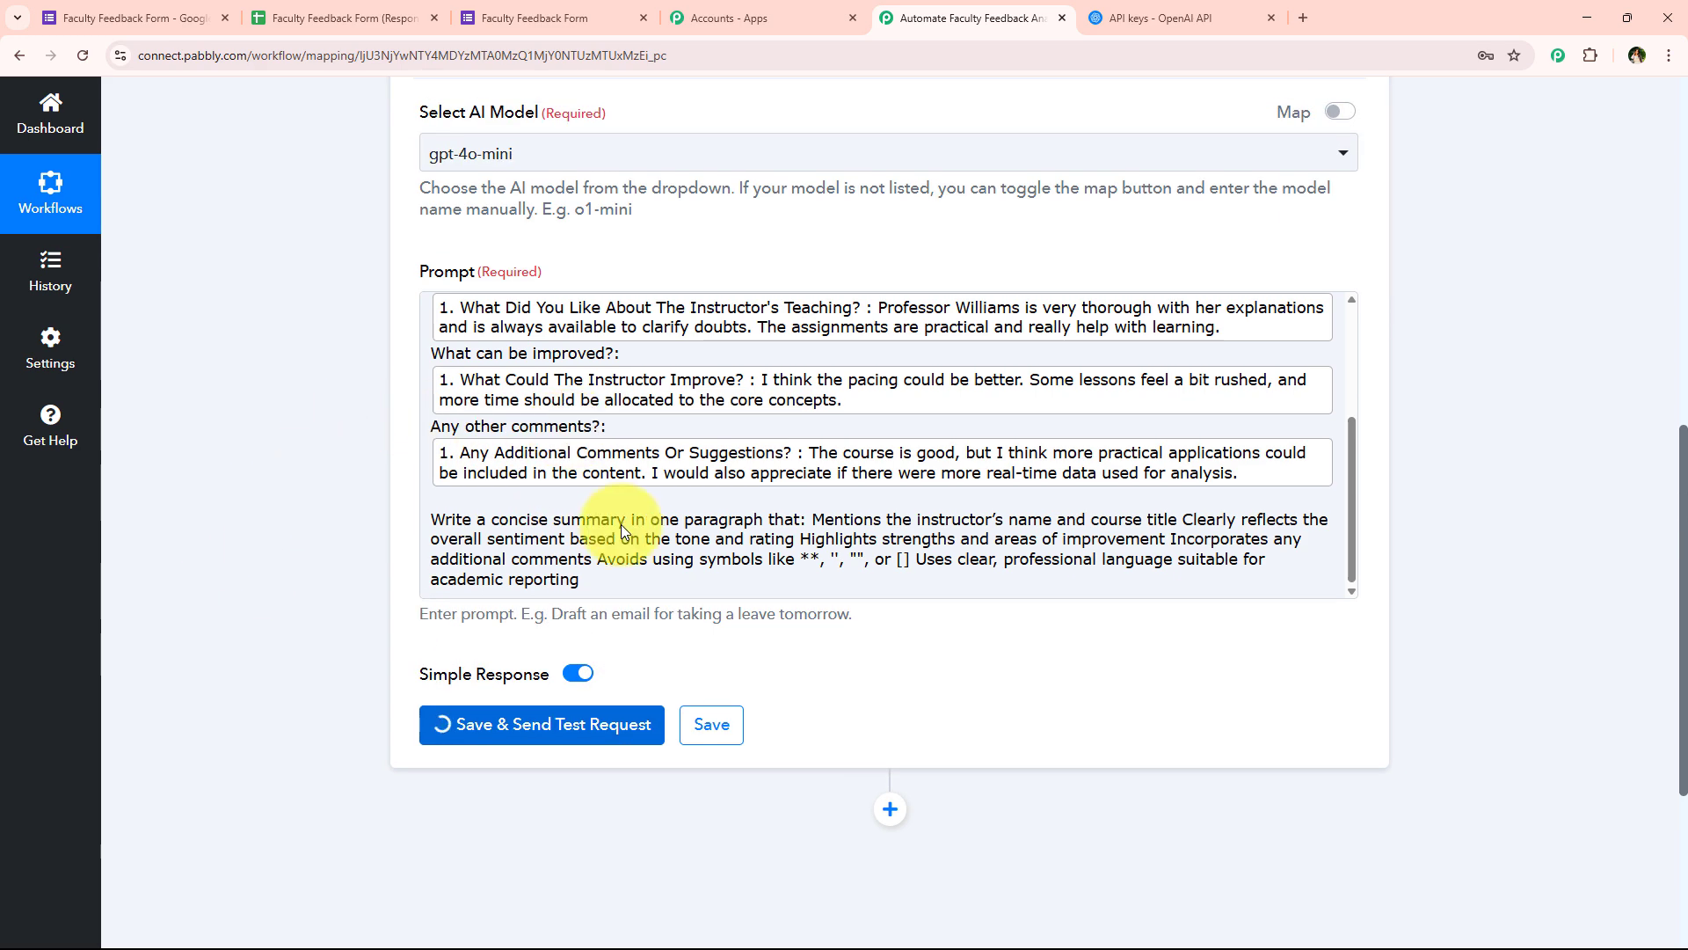
{"action": "scroll", "coordinate": [615, 510], "scroll_direction": "down", "scroll_amount": 2}
{"action": "scroll", "coordinate": [708, 535], "scroll_direction": "down", "scroll_amount": 3}
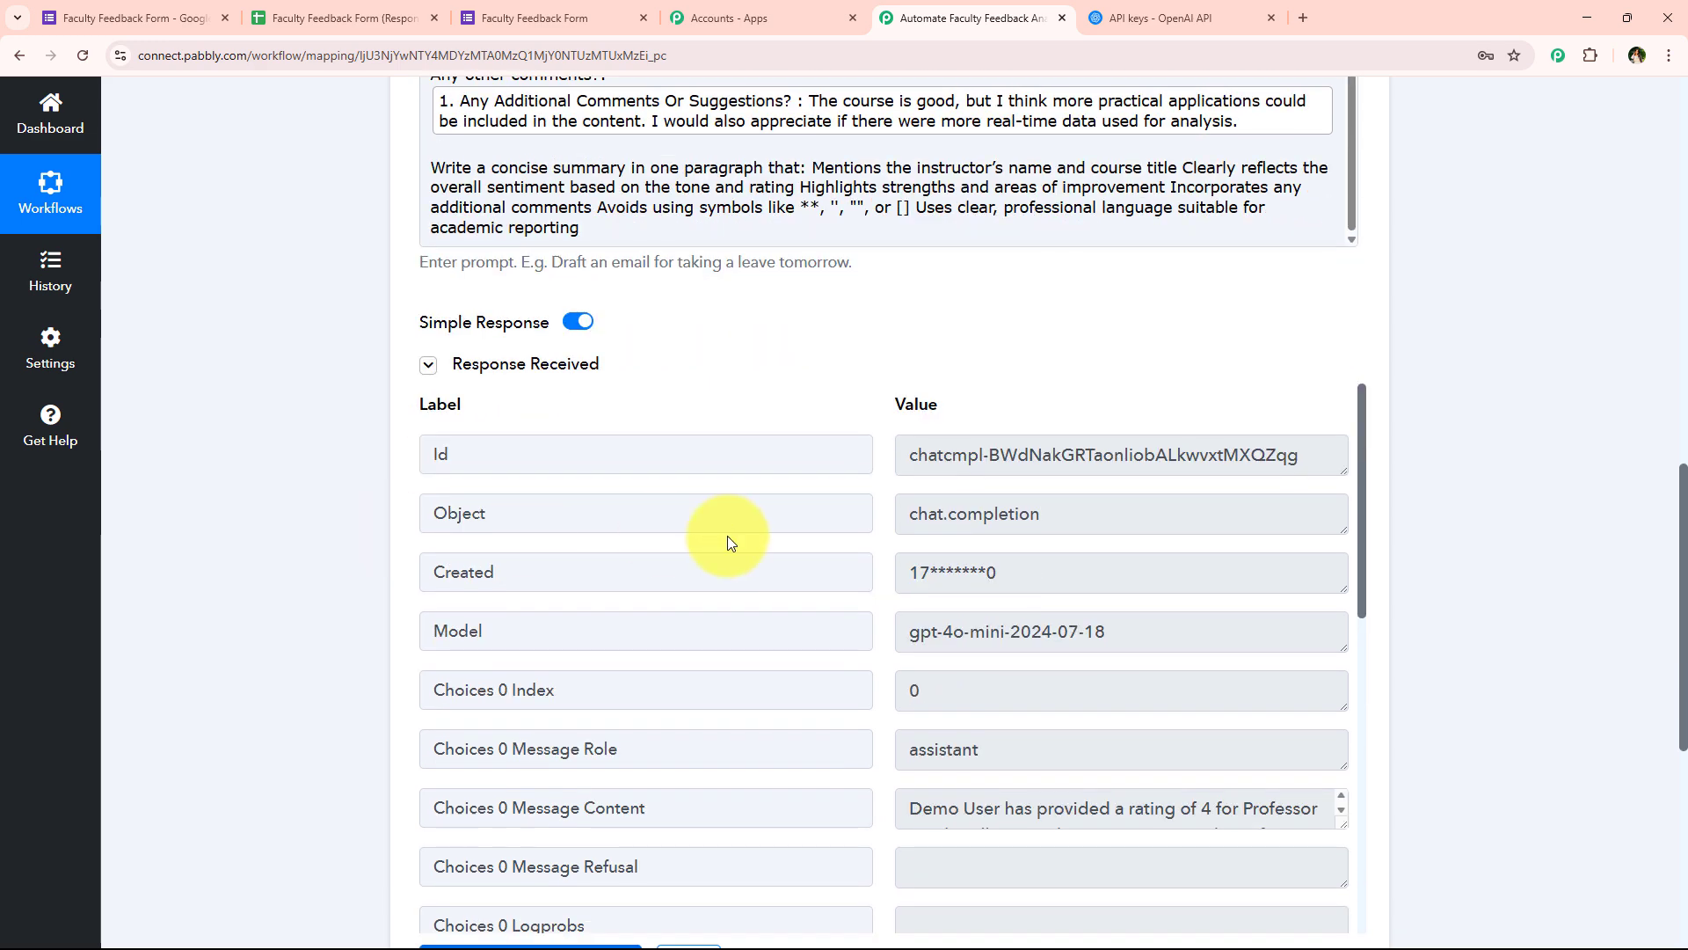
{"action": "scroll", "coordinate": [698, 514], "scroll_direction": "down", "scroll_amount": 2}
{"action": "left_click_drag", "start_coordinate": [1343, 474], "coordinate": [1331, 847]}
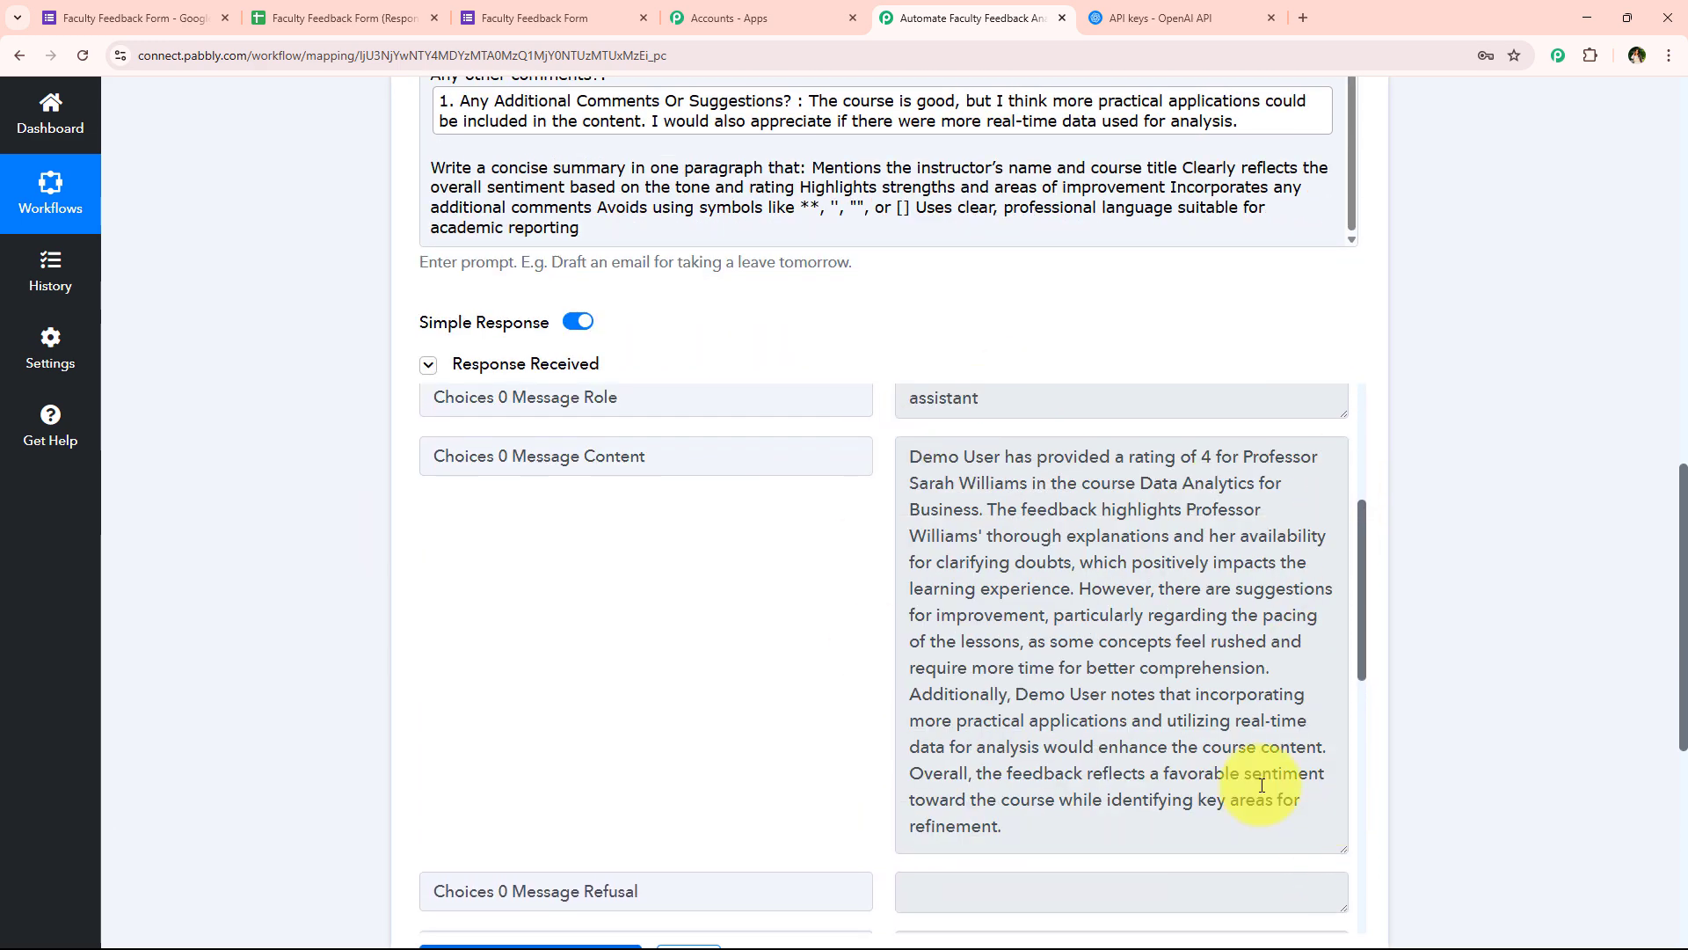
{"action": "mouse_move", "coordinate": [915, 456]}
{"action": "left_mouse_down"}
{"action": "mouse_move", "coordinate": [1135, 747]}
{"action": "mouse_move", "coordinate": [1139, 813]}
{"action": "mouse_move", "coordinate": [911, 459]}
{"action": "left_mouse_up"}
{"action": "left_click", "coordinate": [1107, 816]}
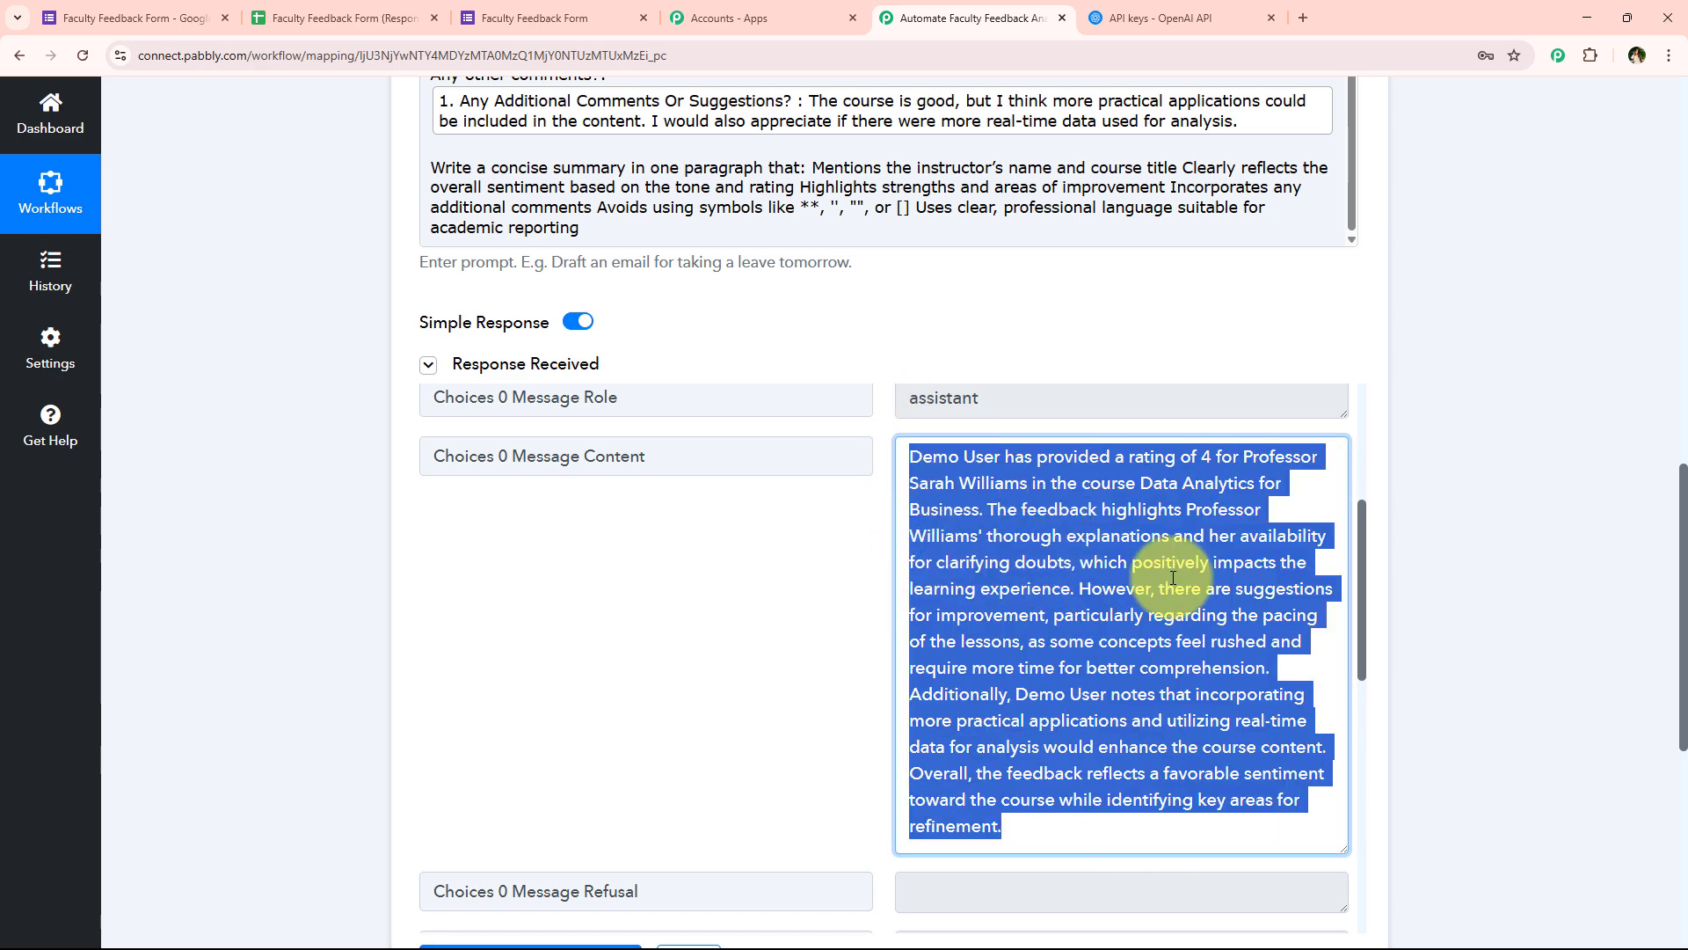
Add another action step after ChatGPT and choose Google Sheets as its app.
{"action": "scroll", "coordinate": [302, 478], "scroll_direction": "down", "scroll_amount": 7}
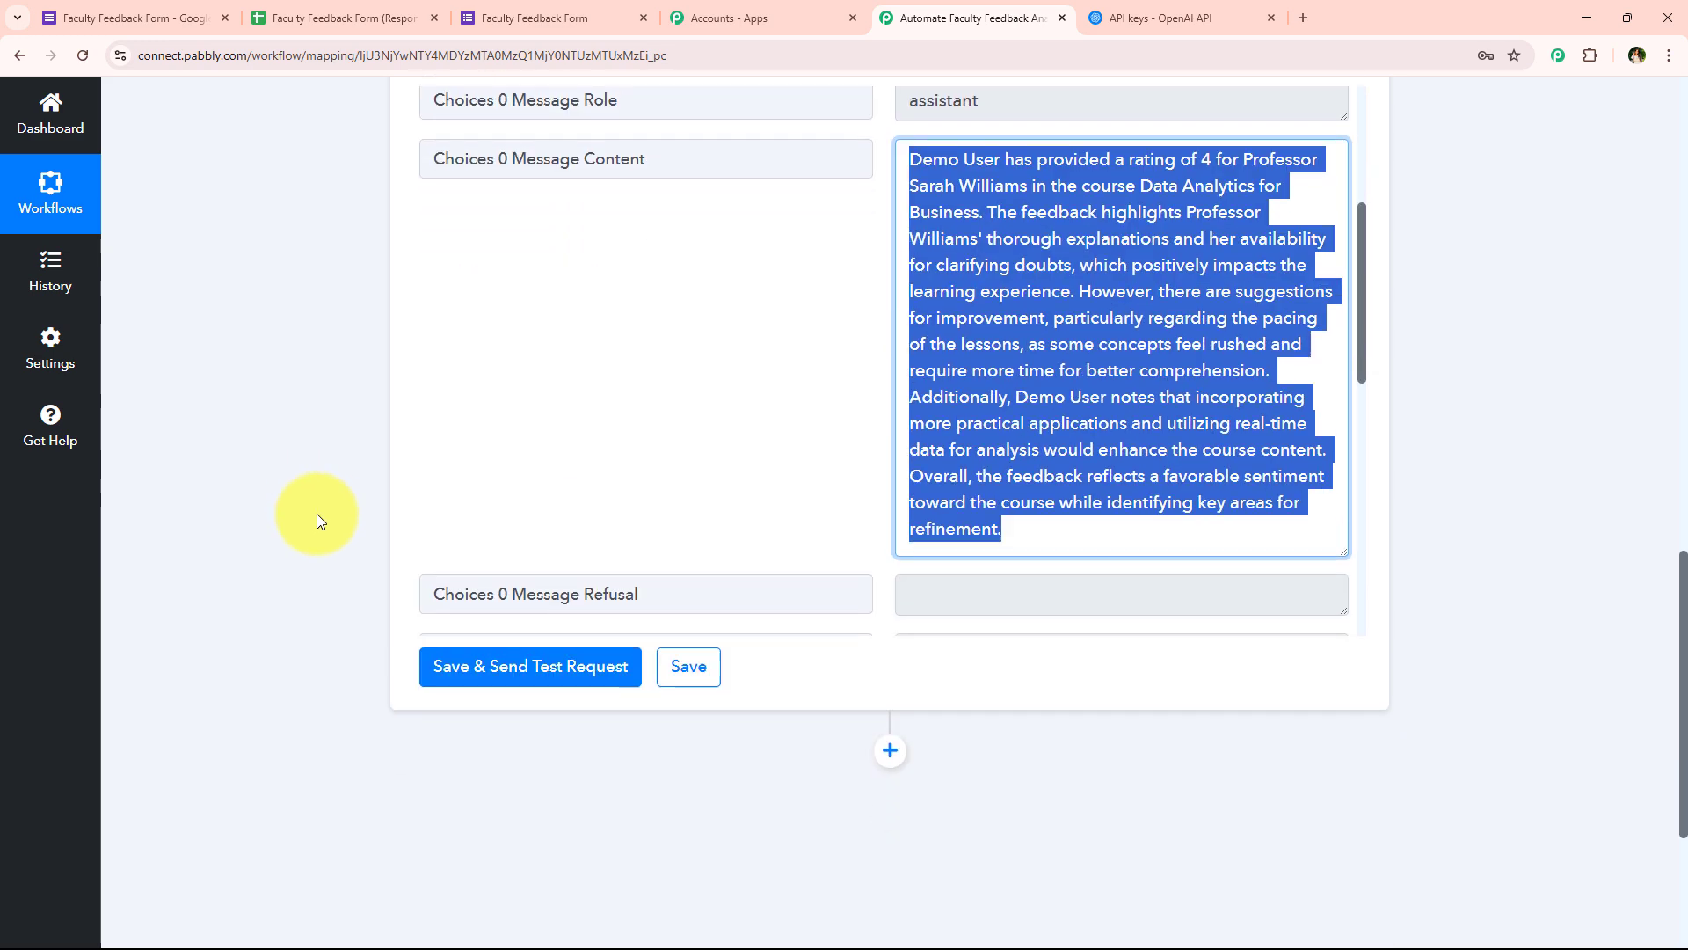
{"action": "left_click", "coordinate": [876, 449]}
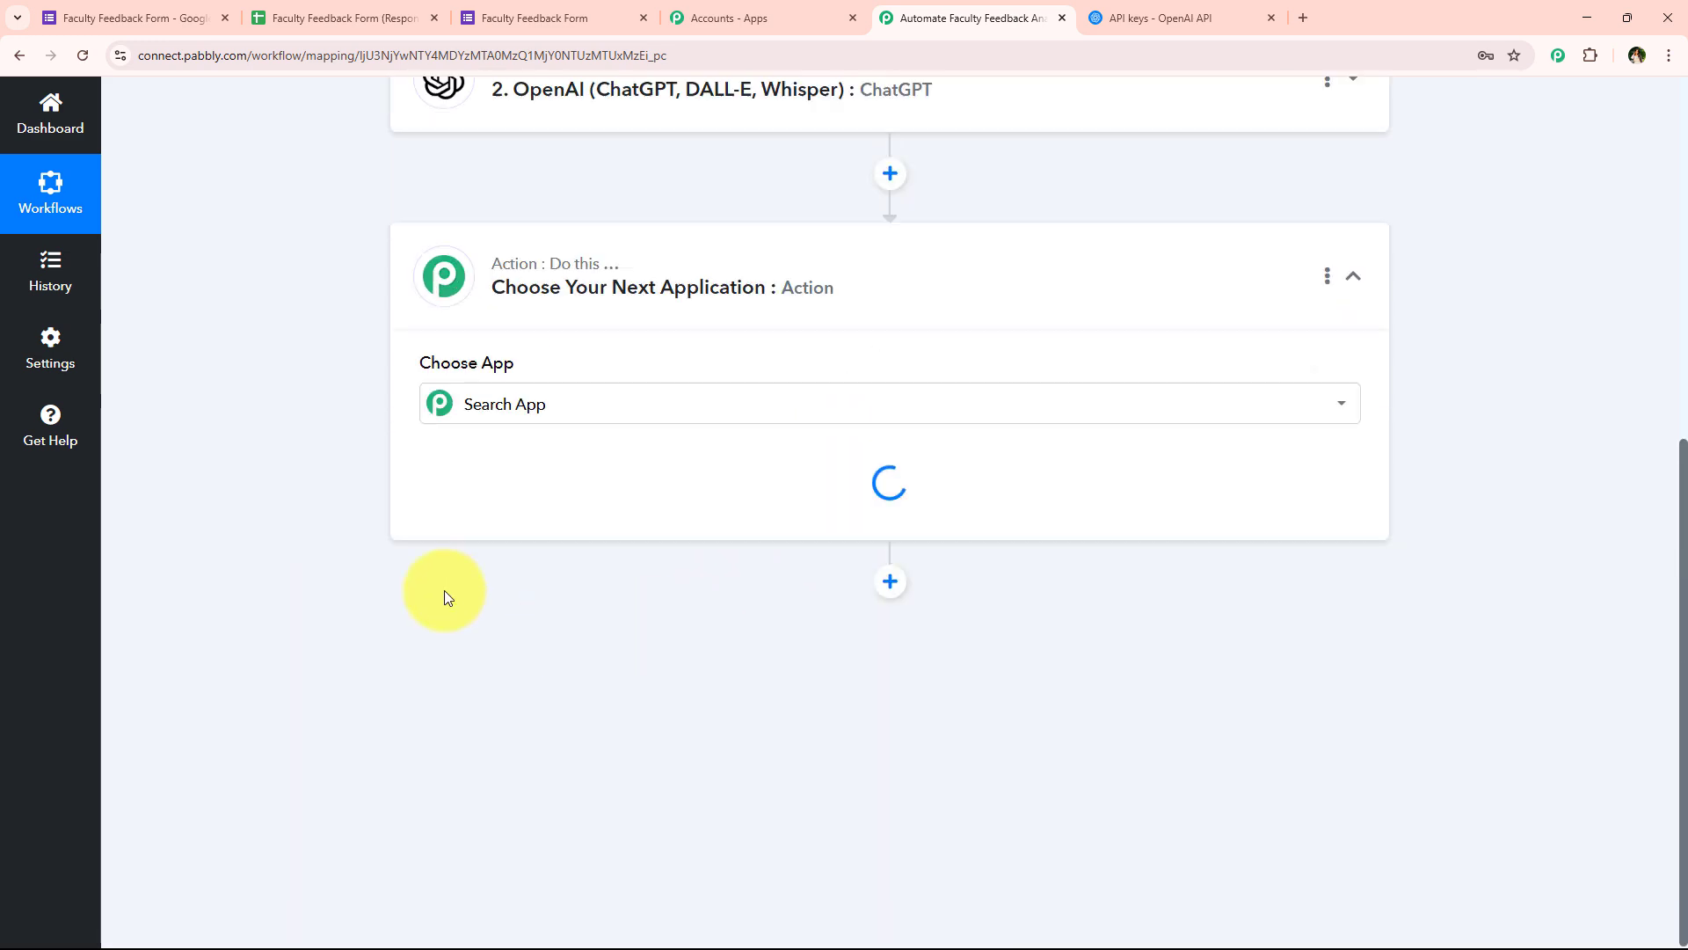
{"action": "left_click", "coordinate": [500, 445]}
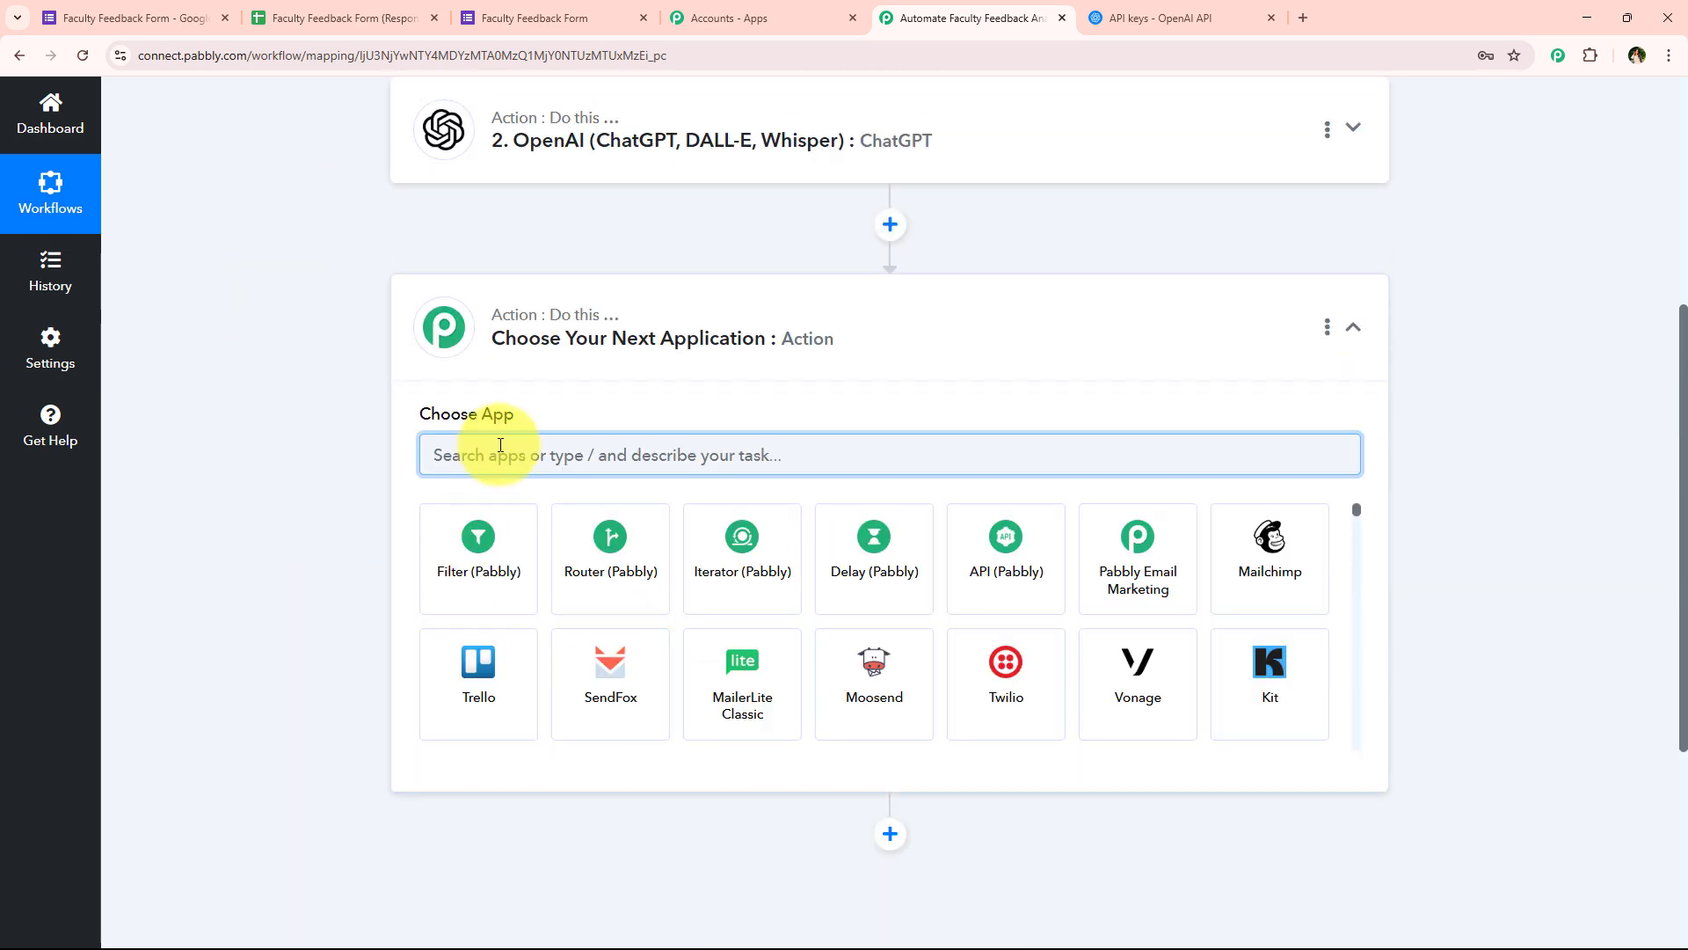
{"action": "type", "text": "s"}
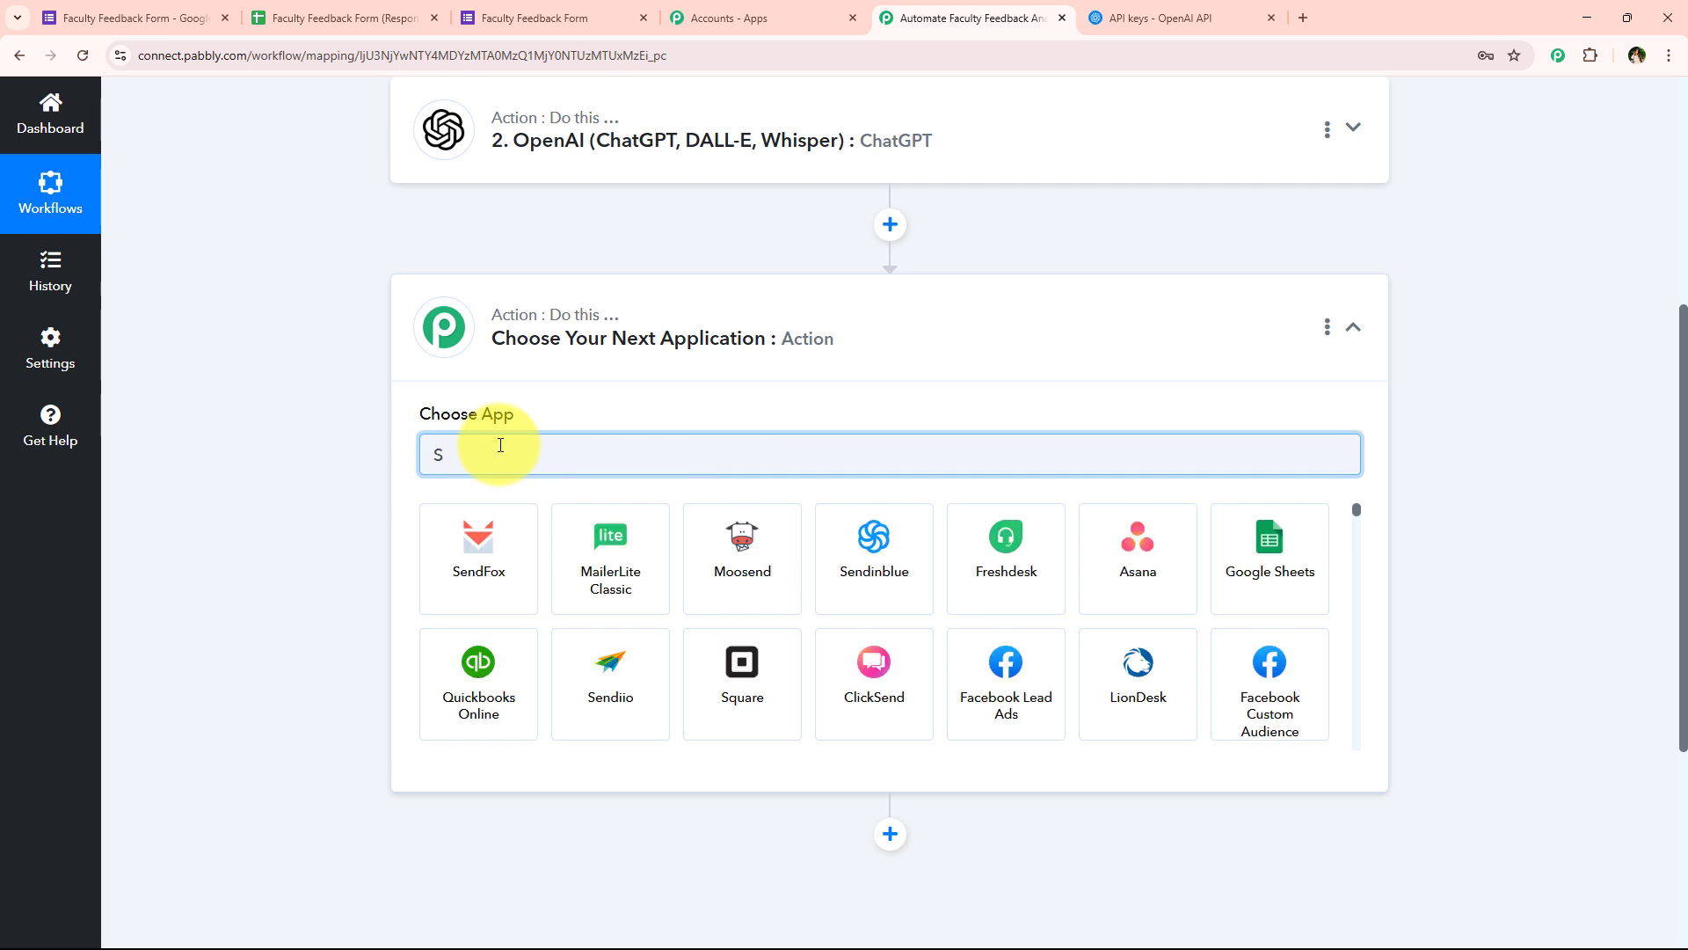
{"action": "key", "text": "BackSpace"}
{"action": "type", "text": "Sheets"}
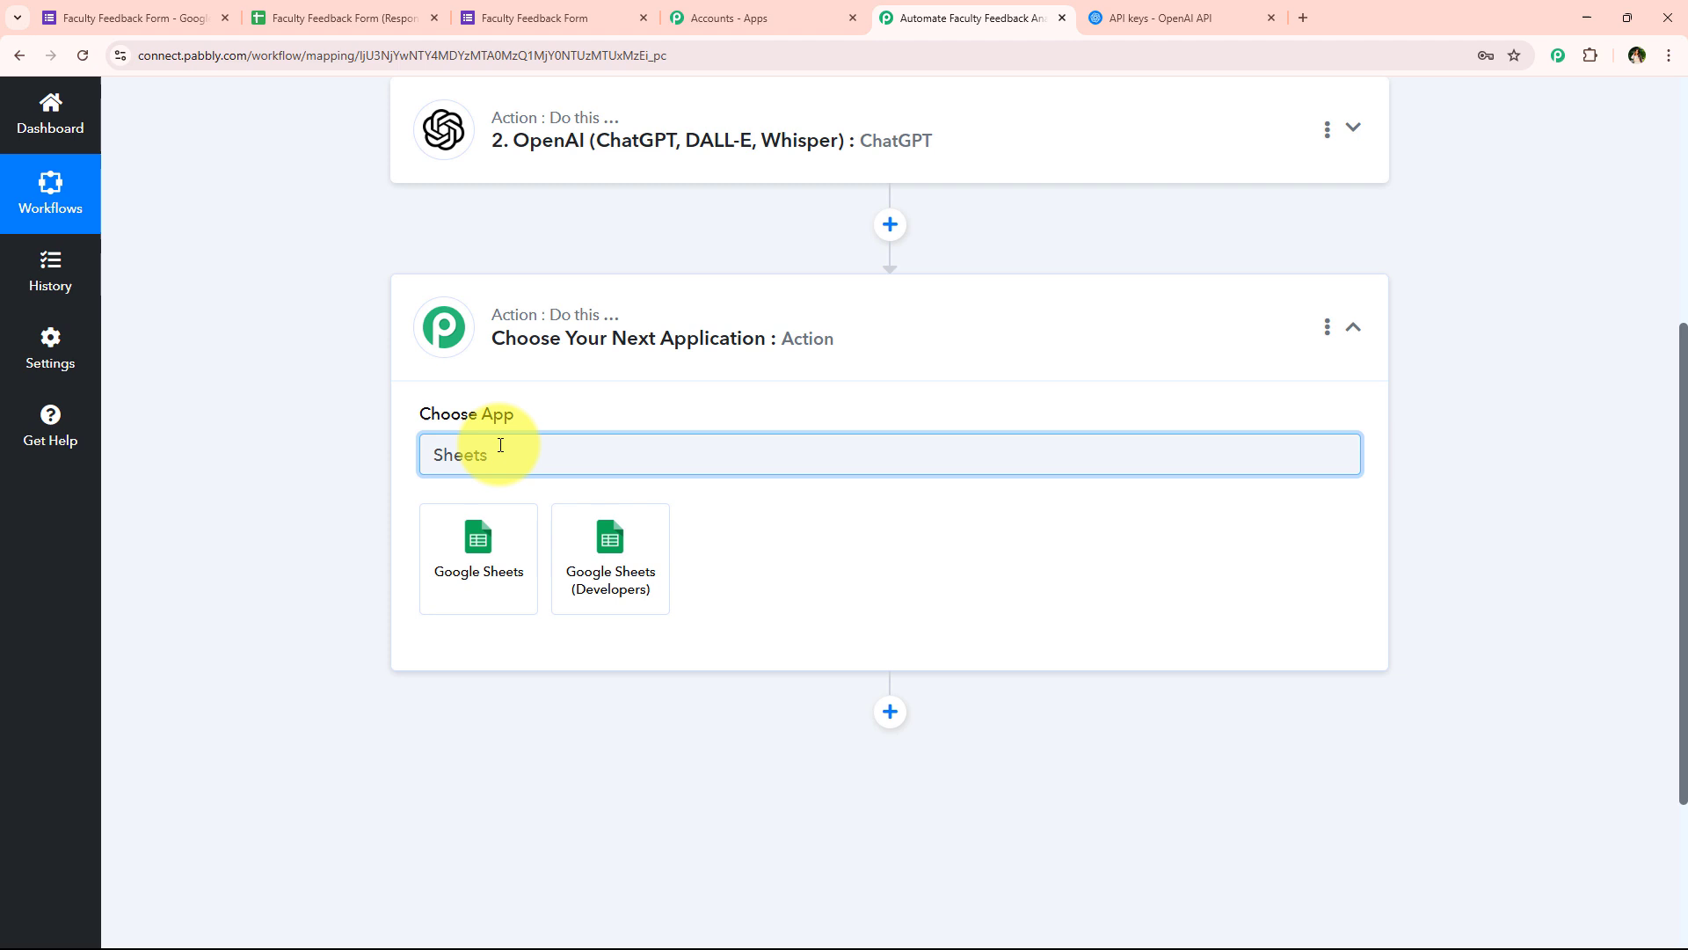
{"action": "left_click", "coordinate": [497, 563]}
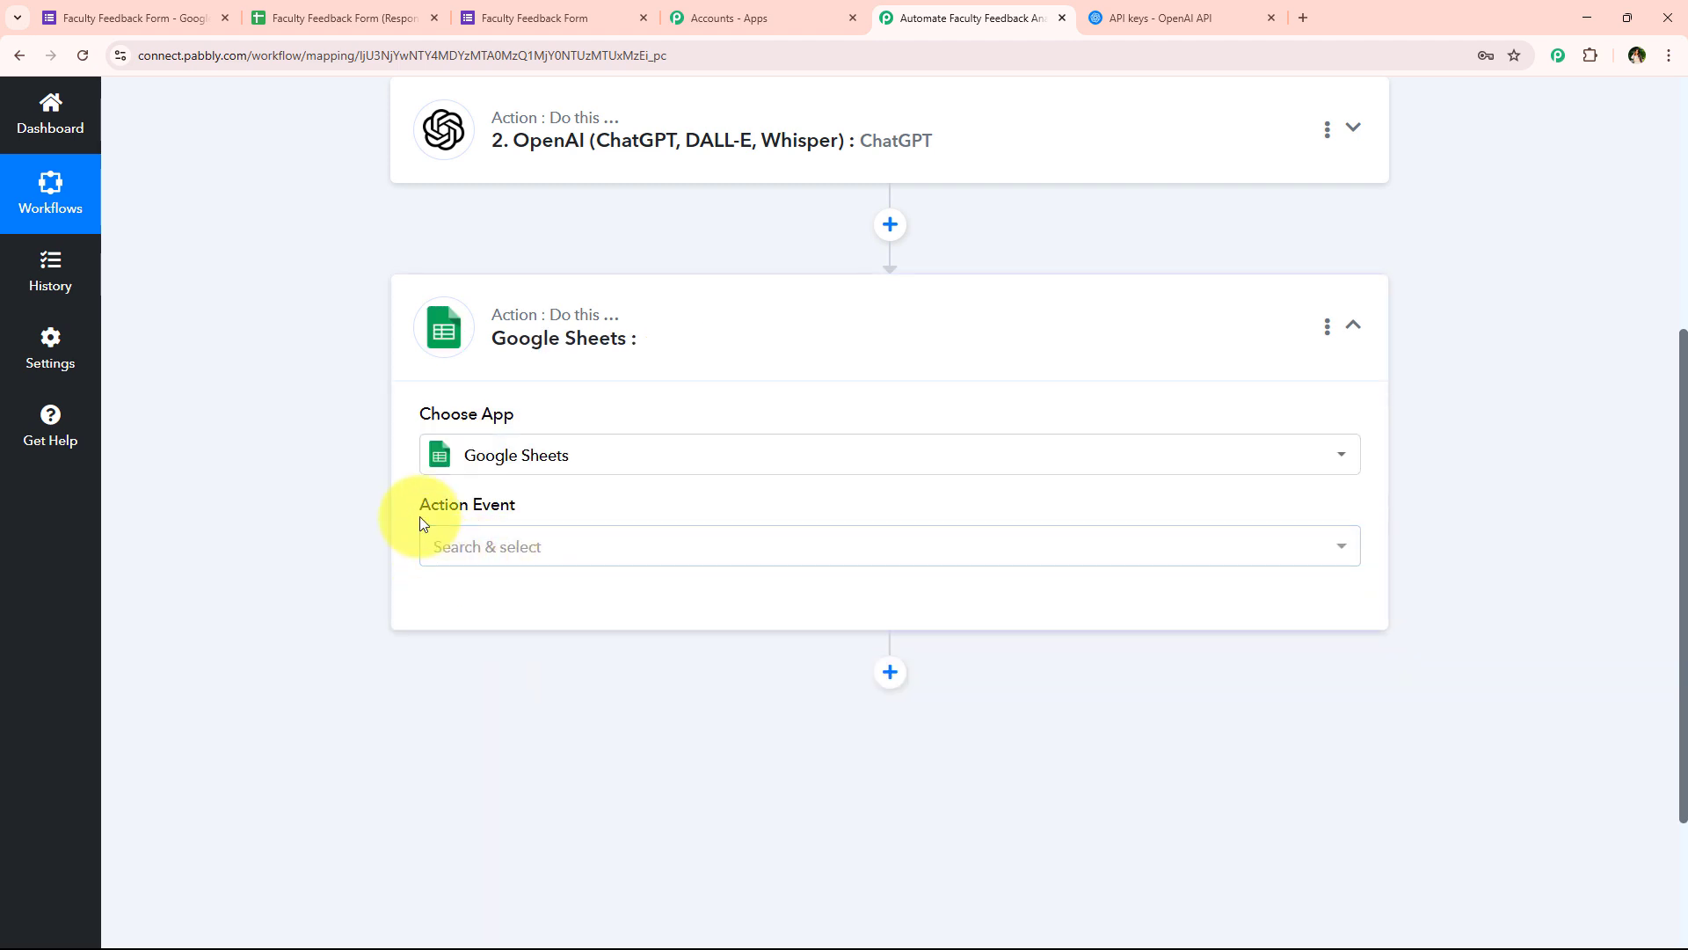
Set the Google Sheets action event to Update Cell Value and open its account connection settings.
{"action": "left_click", "coordinate": [528, 545]}
{"action": "type", "text": "upd"}
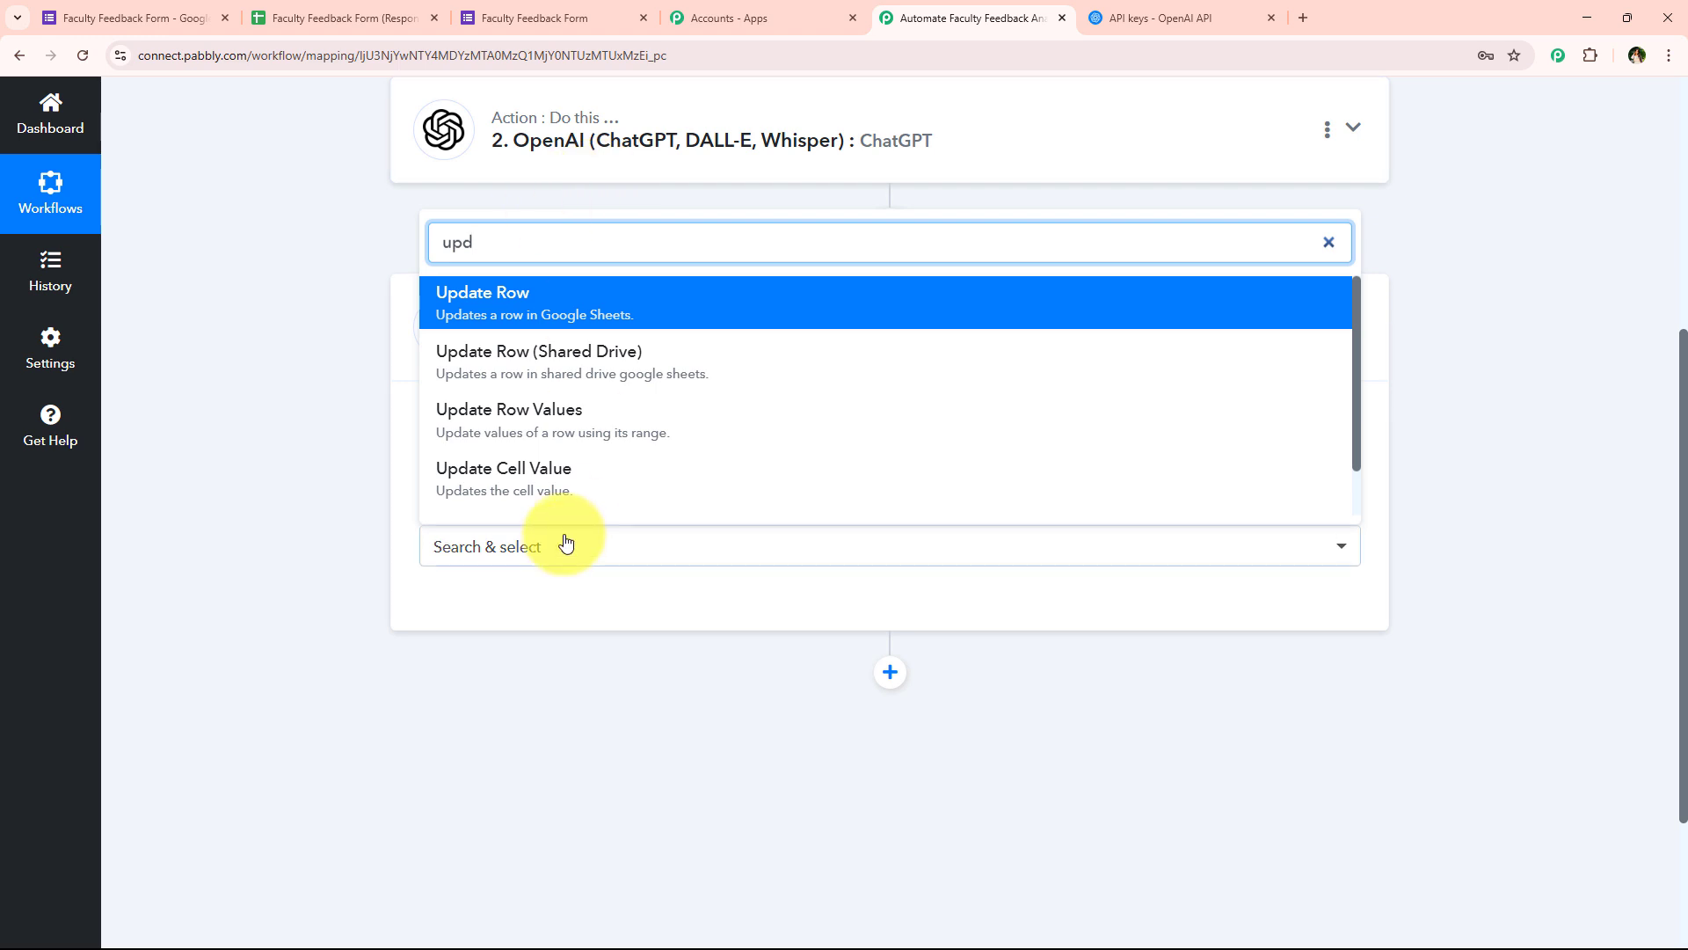
{"action": "left_click", "coordinate": [528, 474]}
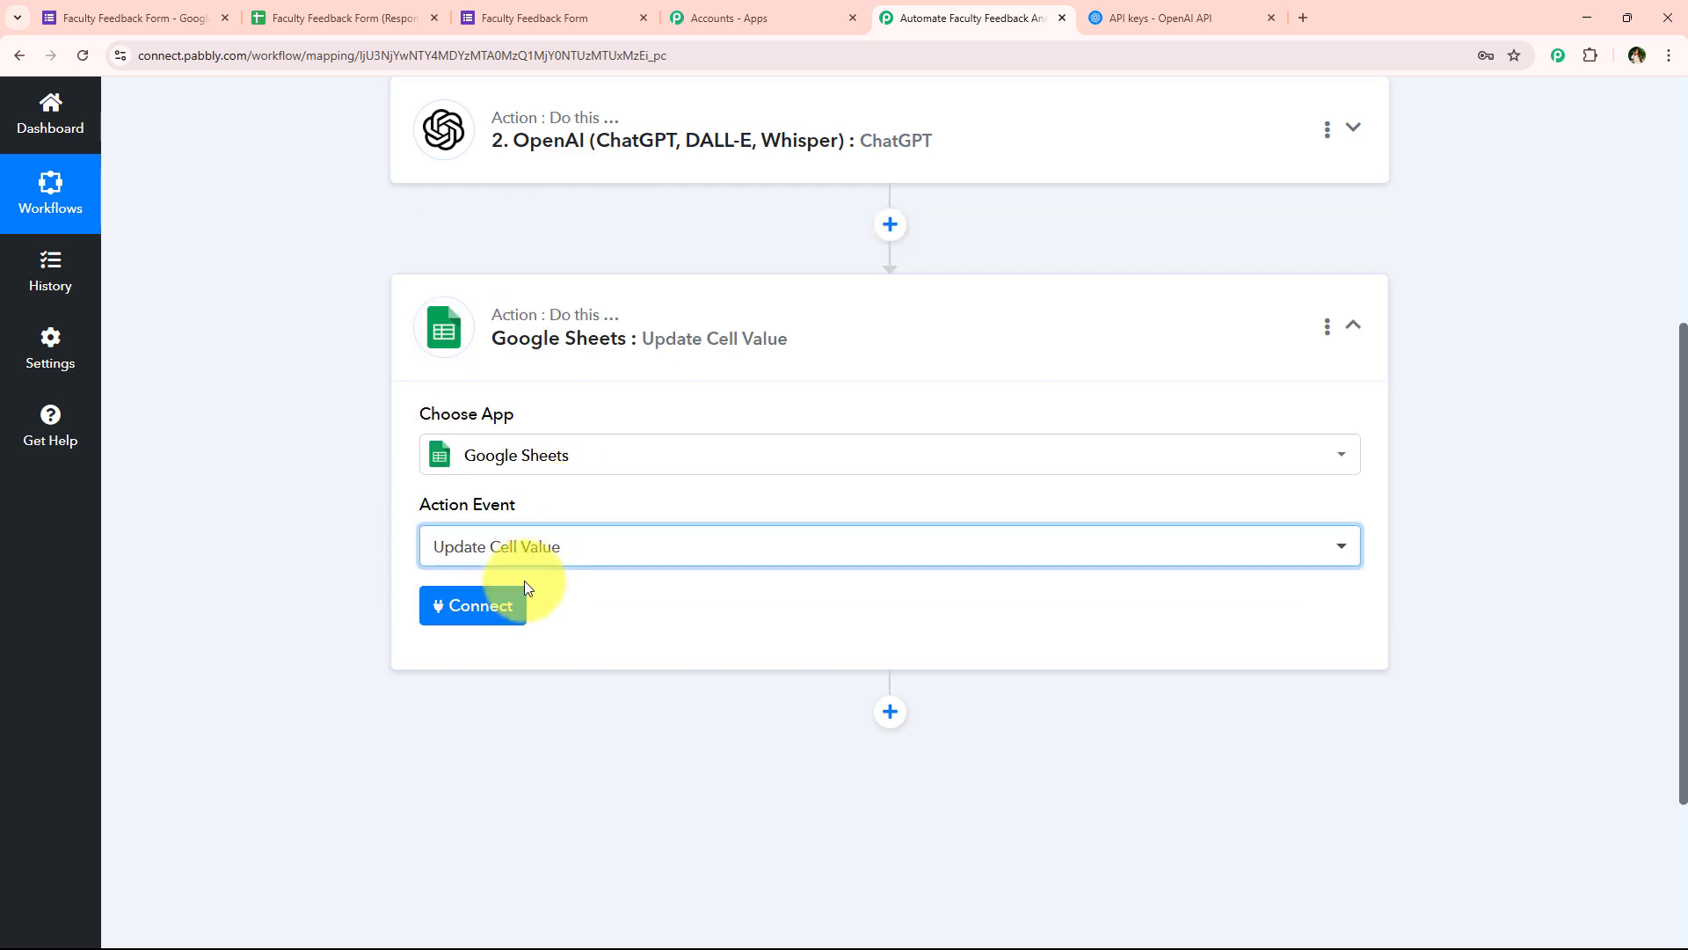
{"action": "left_click", "coordinate": [475, 605]}
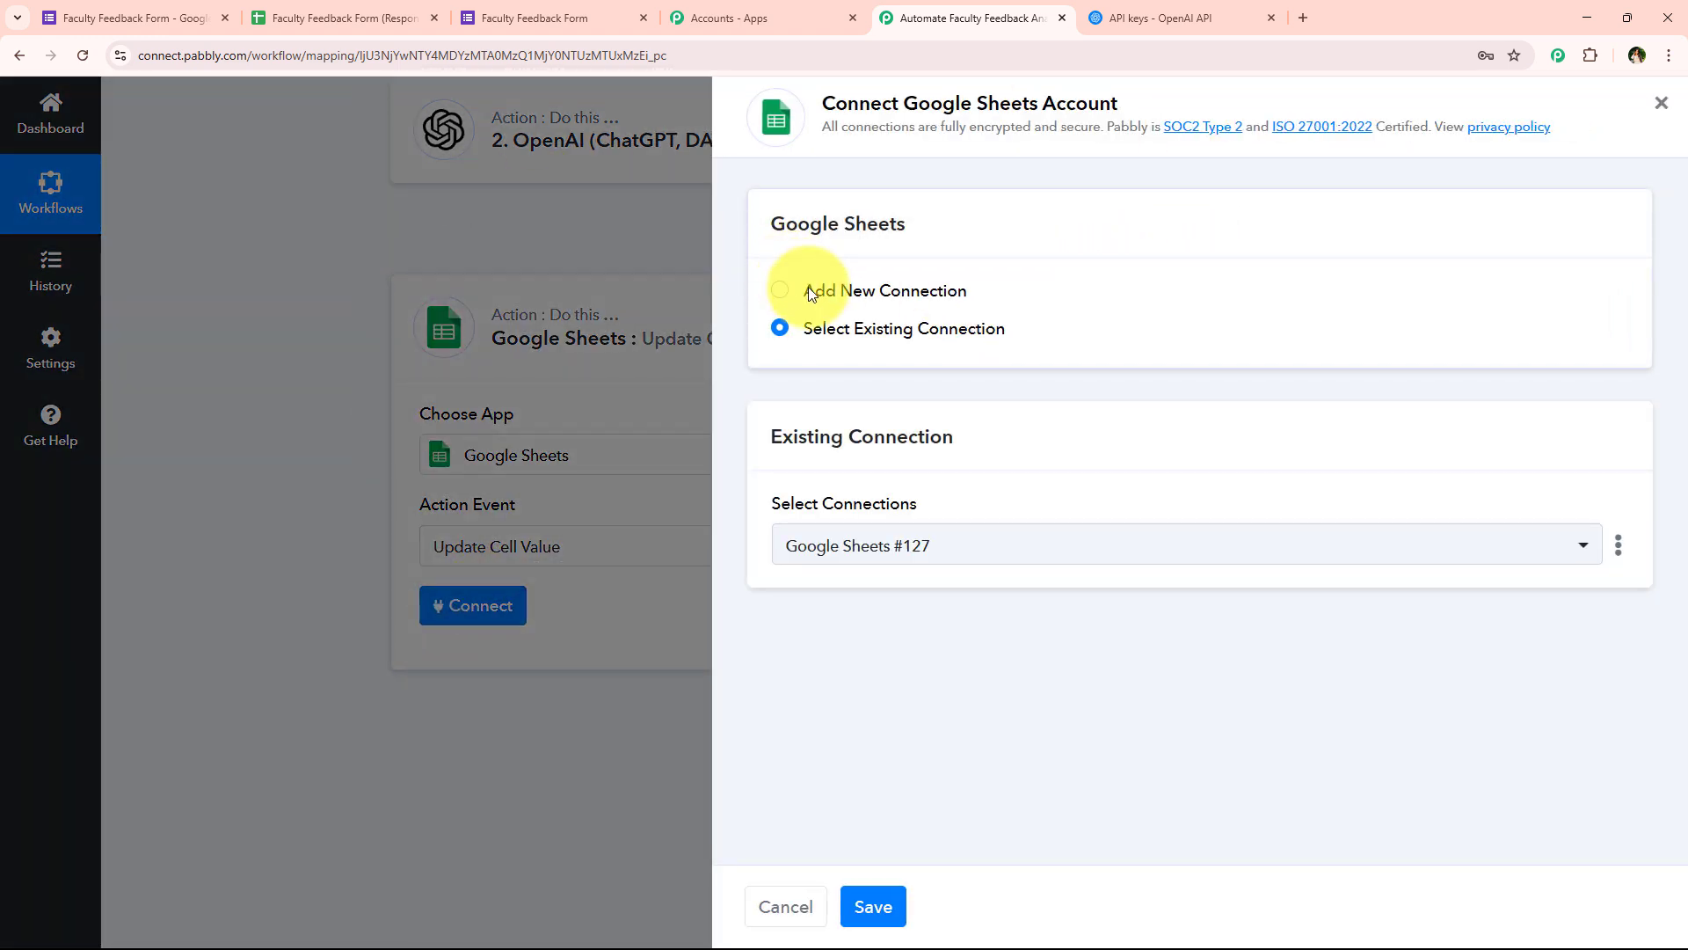
Start a new Google Sheets connection for the action and begin signing in with Google.
{"action": "left_click_drag", "start_coordinate": [796, 284], "coordinate": [1044, 317]}
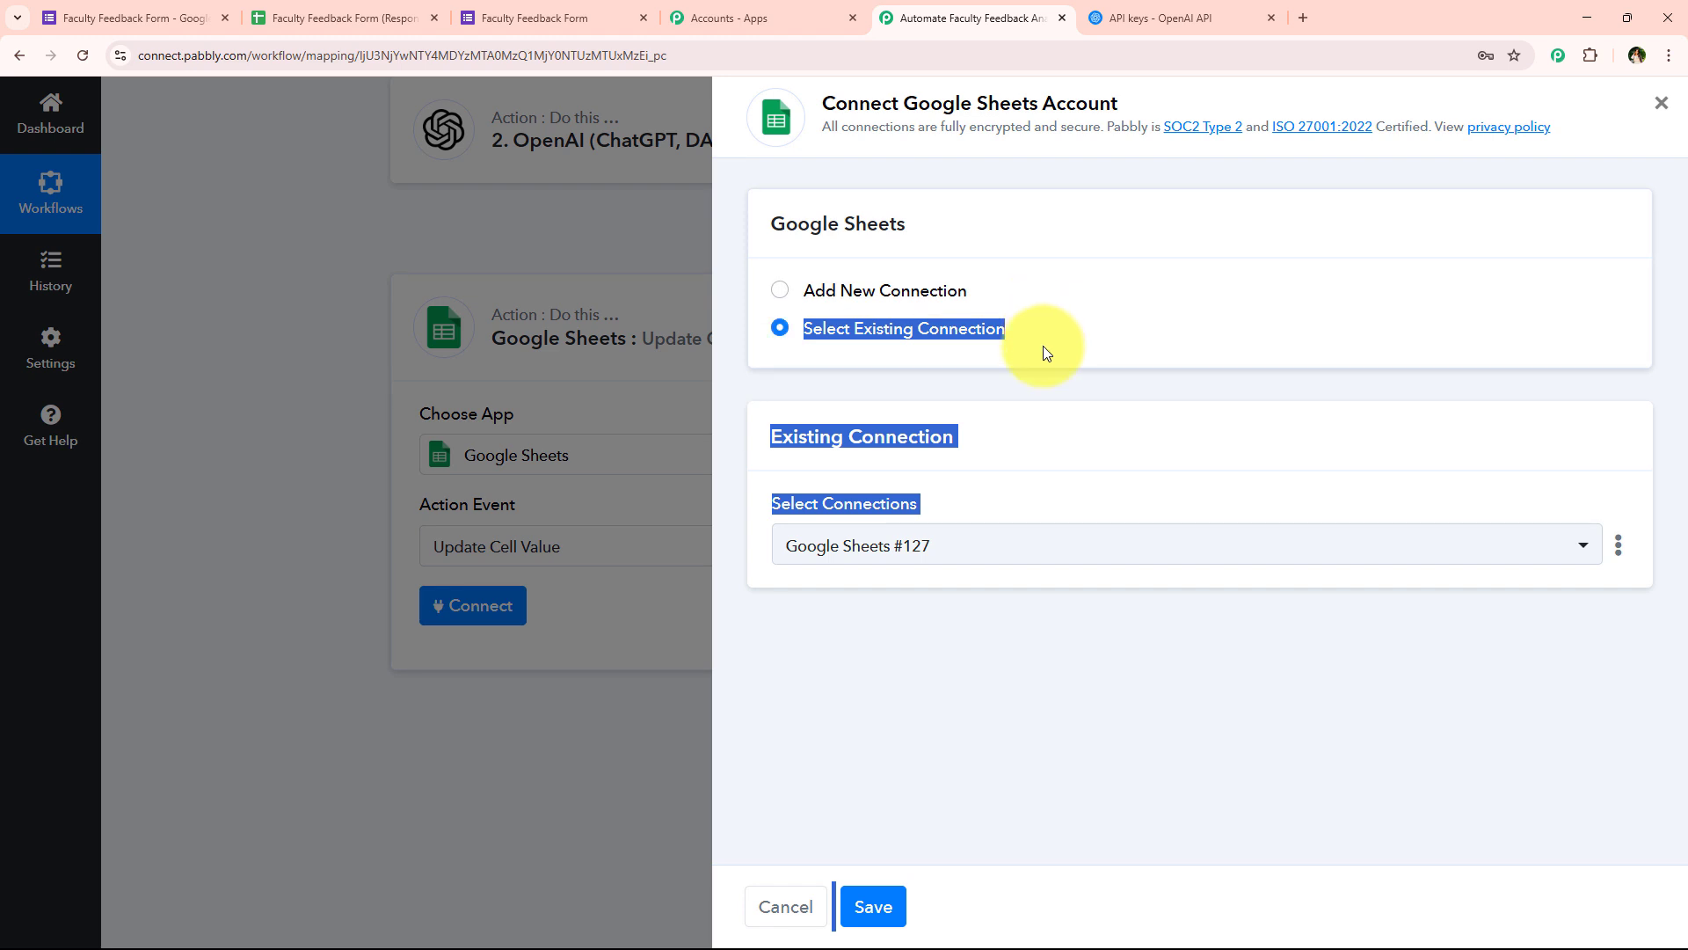
{"action": "left_click", "coordinate": [1042, 345]}
{"action": "left_click_drag", "start_coordinate": [904, 104], "coordinate": [1122, 112]}
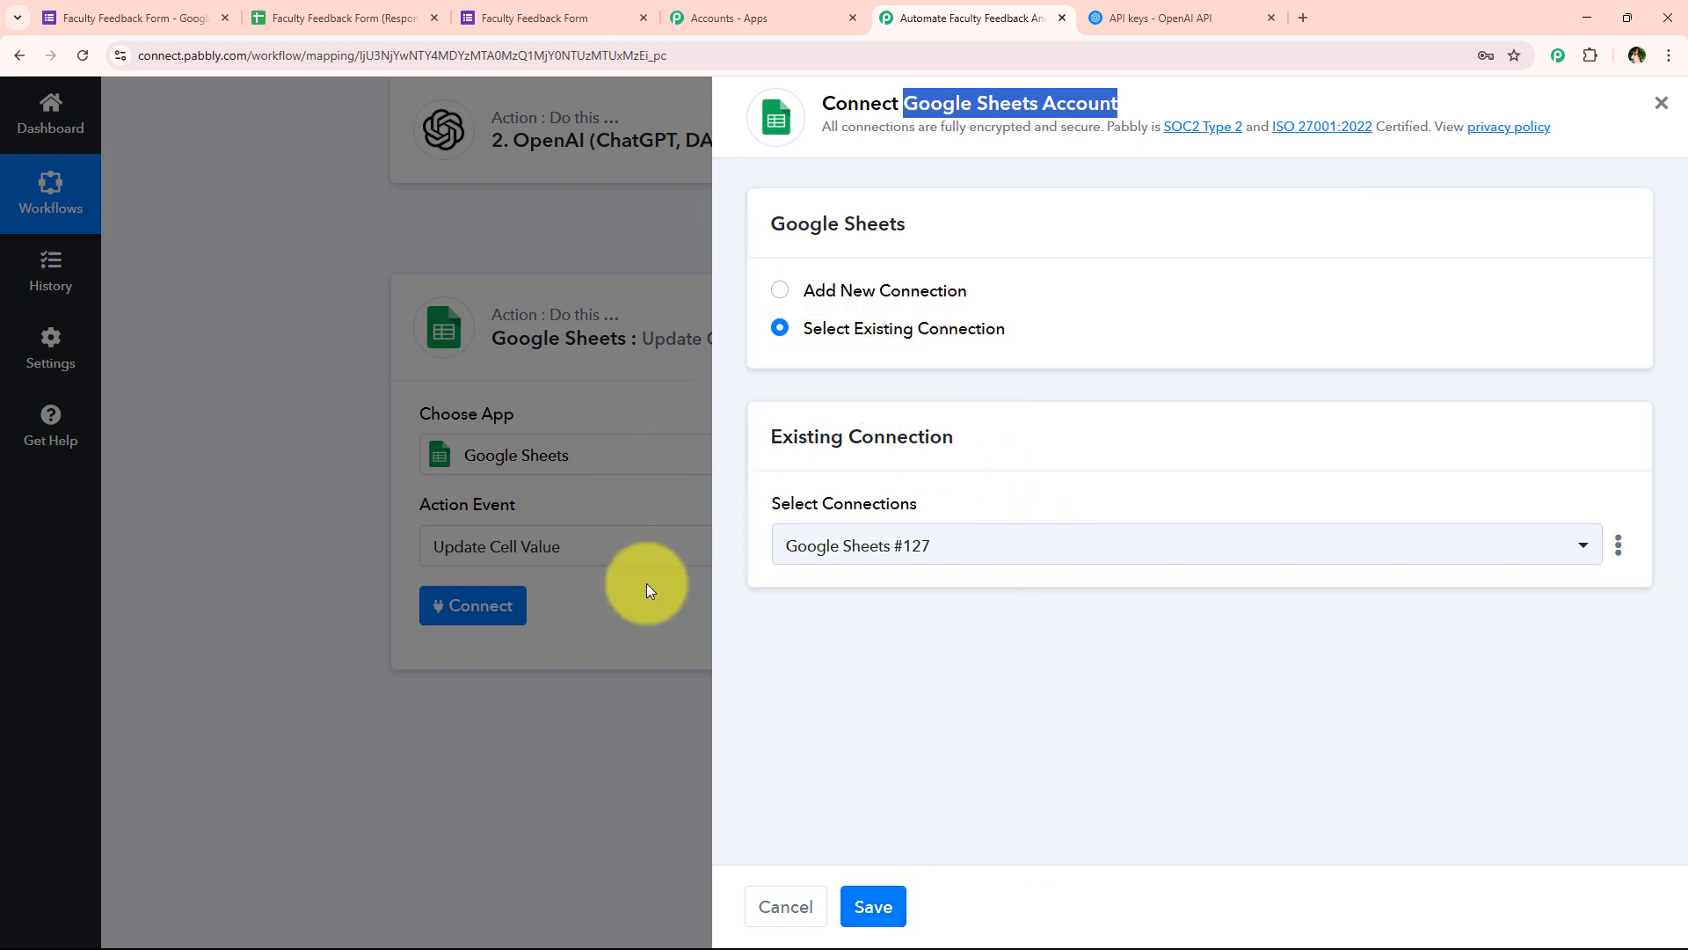
{"action": "left_click", "coordinate": [869, 287]}
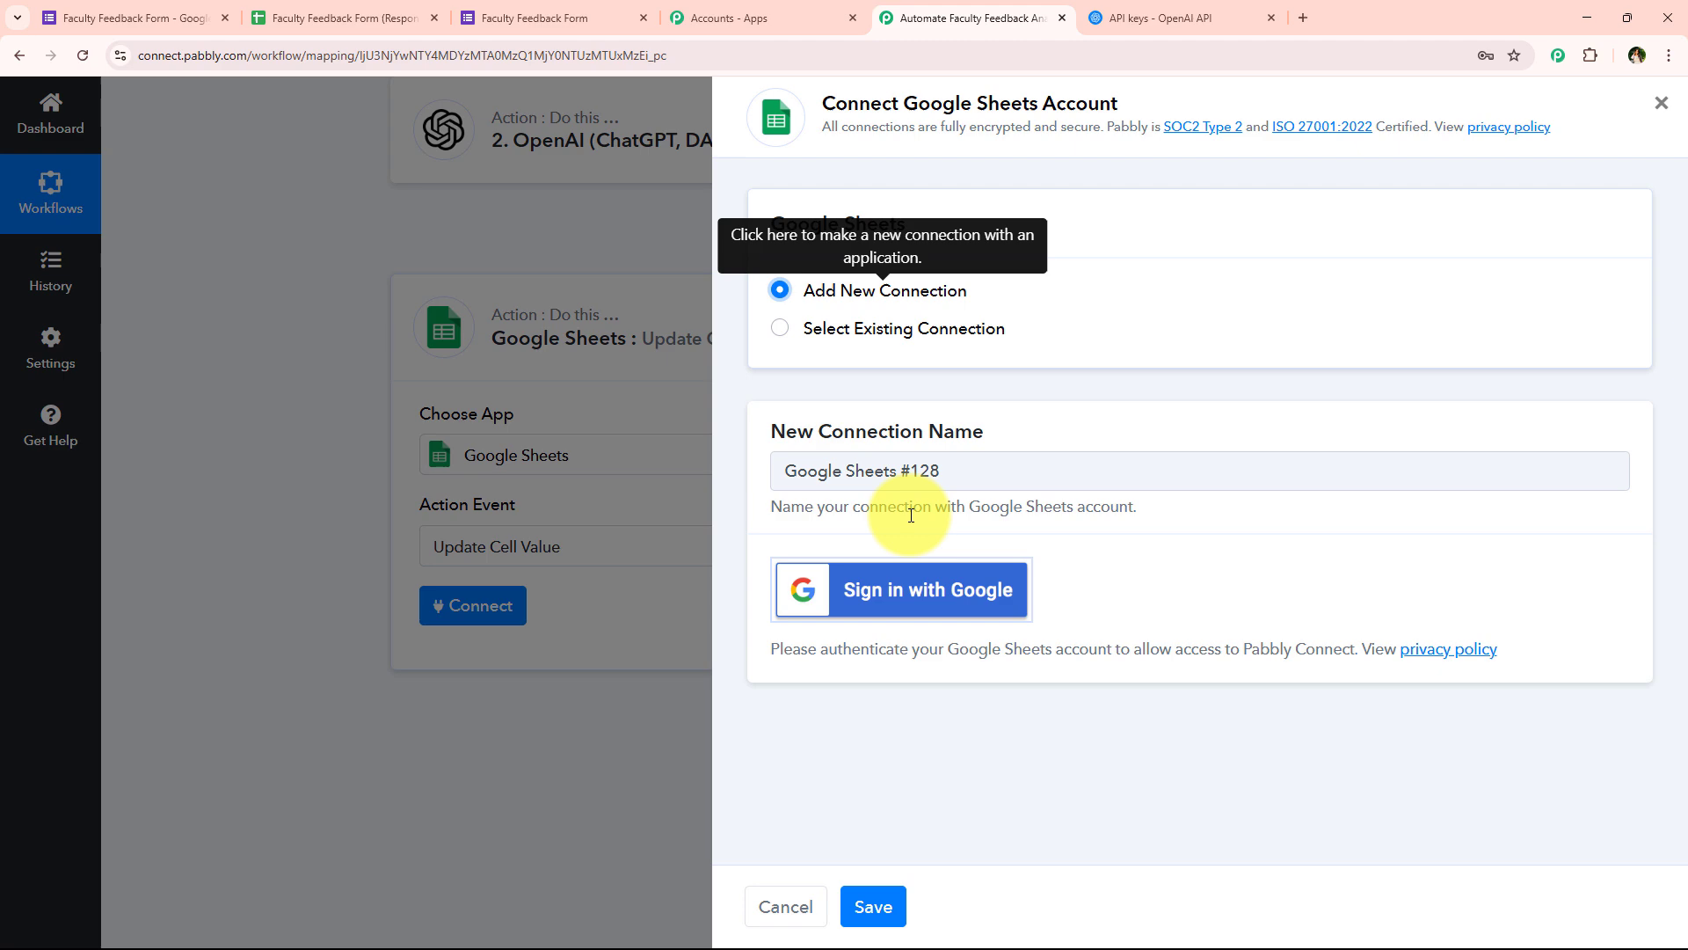
{"action": "left_click", "coordinate": [923, 595]}
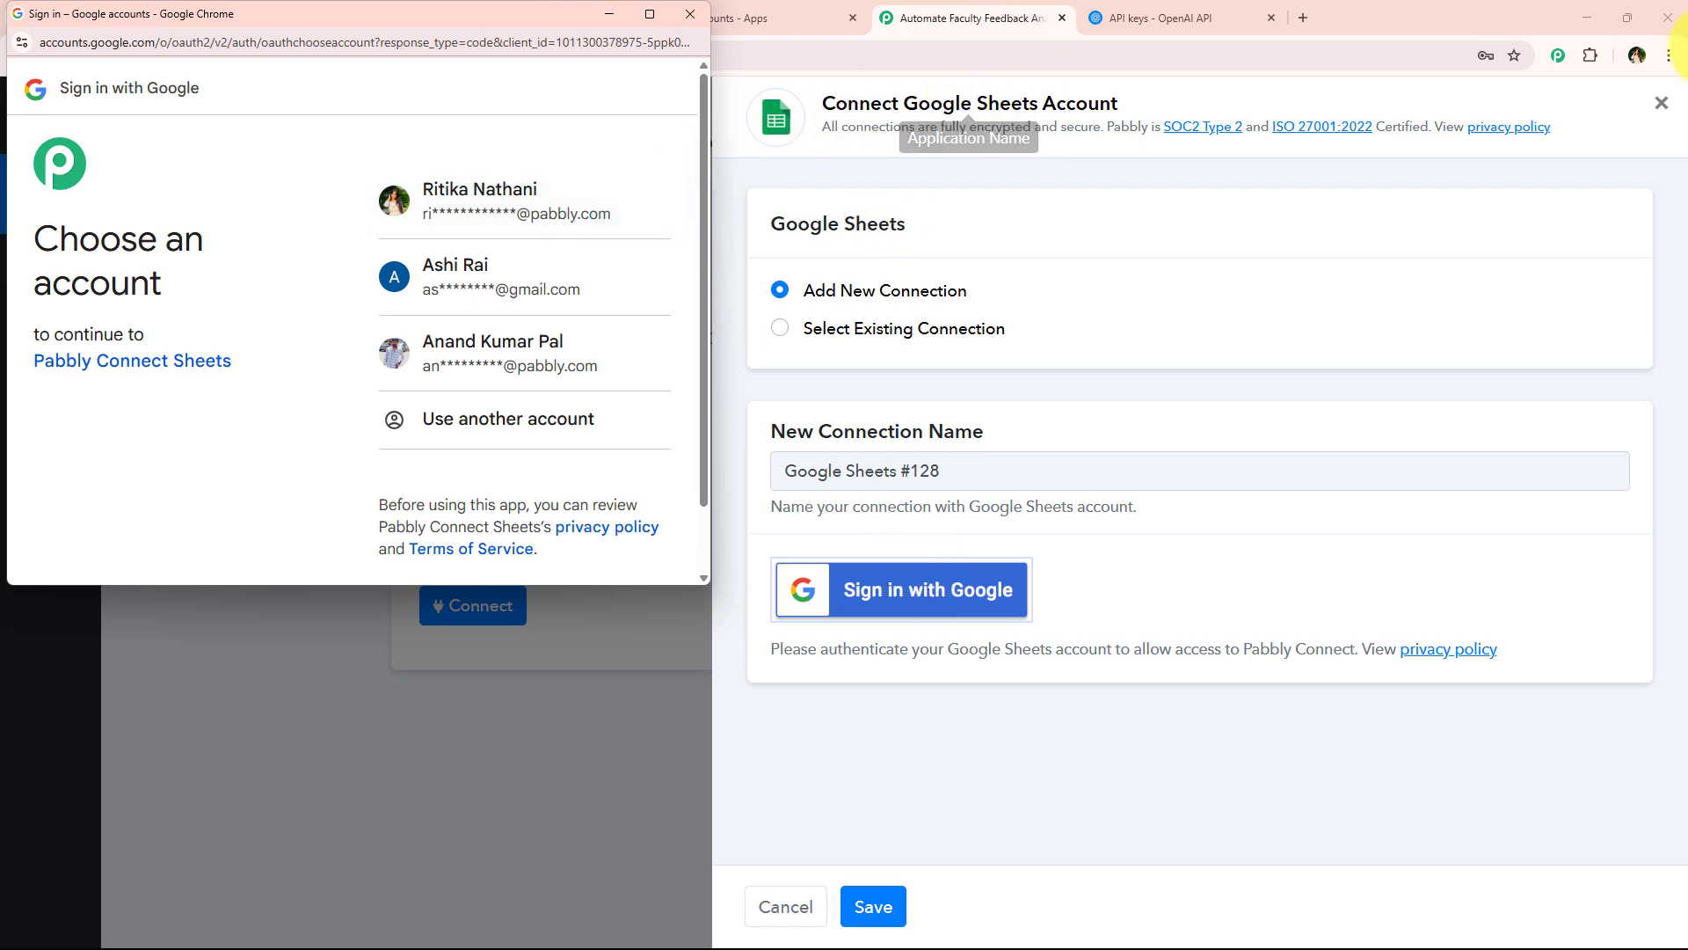
Authorize the Google Sheets connection with the first listed Google account, allowing access to Drive files and Sheets spreadsheets.
{"action": "left_click", "coordinate": [667, 227]}
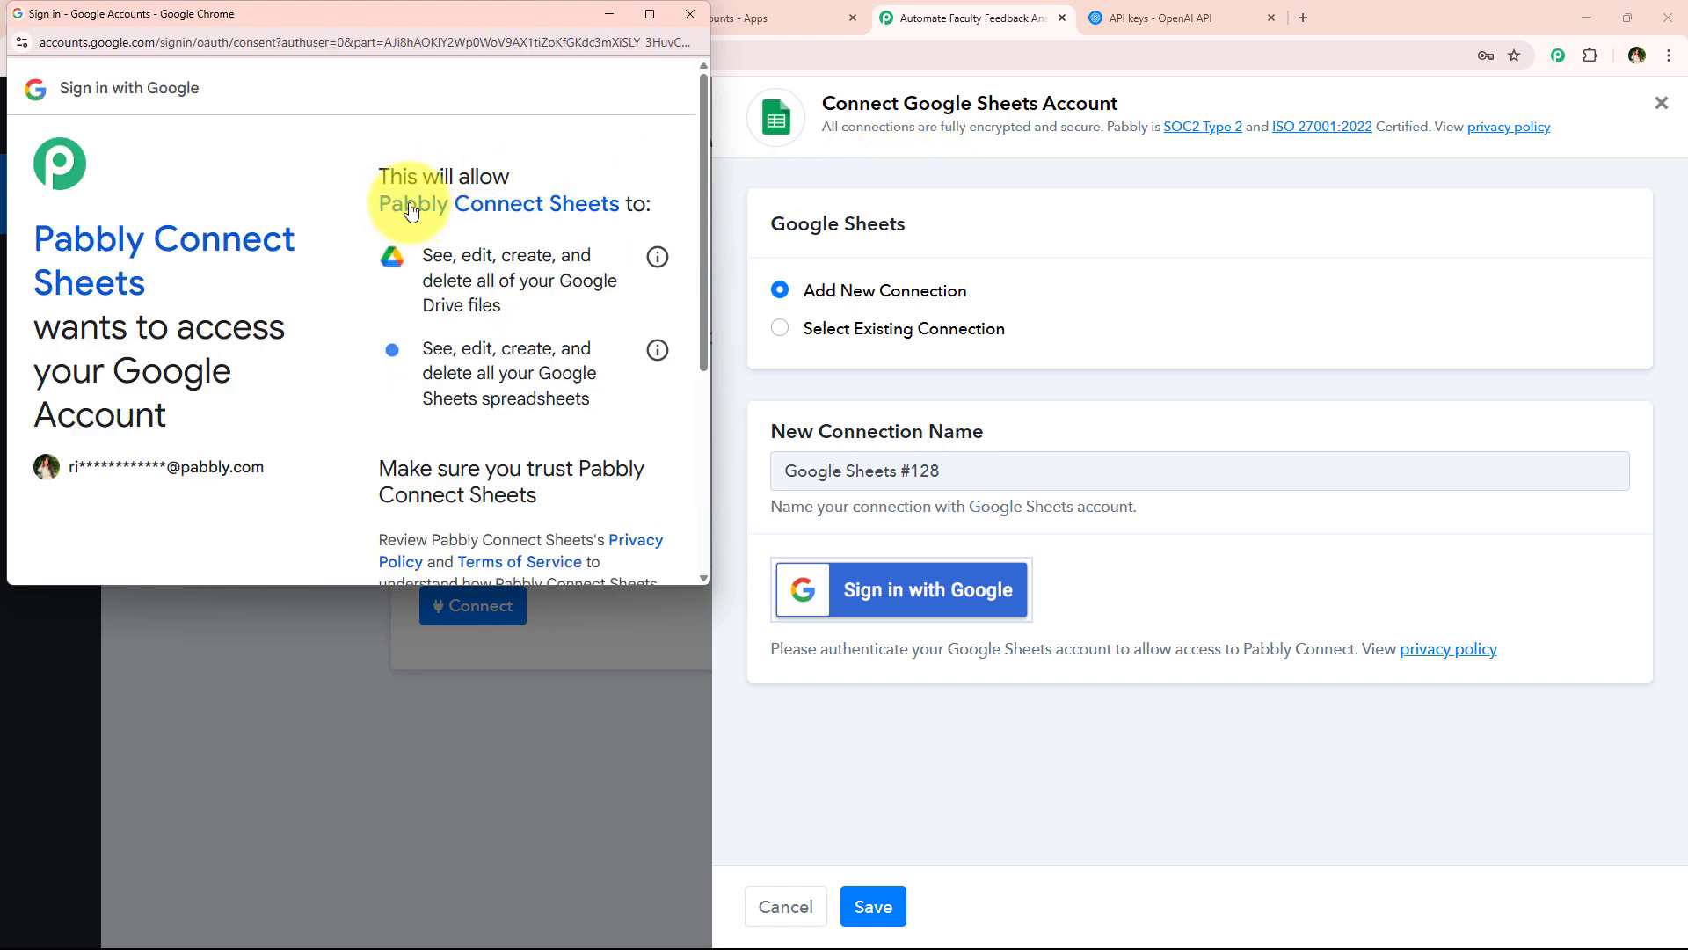
{"action": "triple_click", "coordinate": [458, 257]}
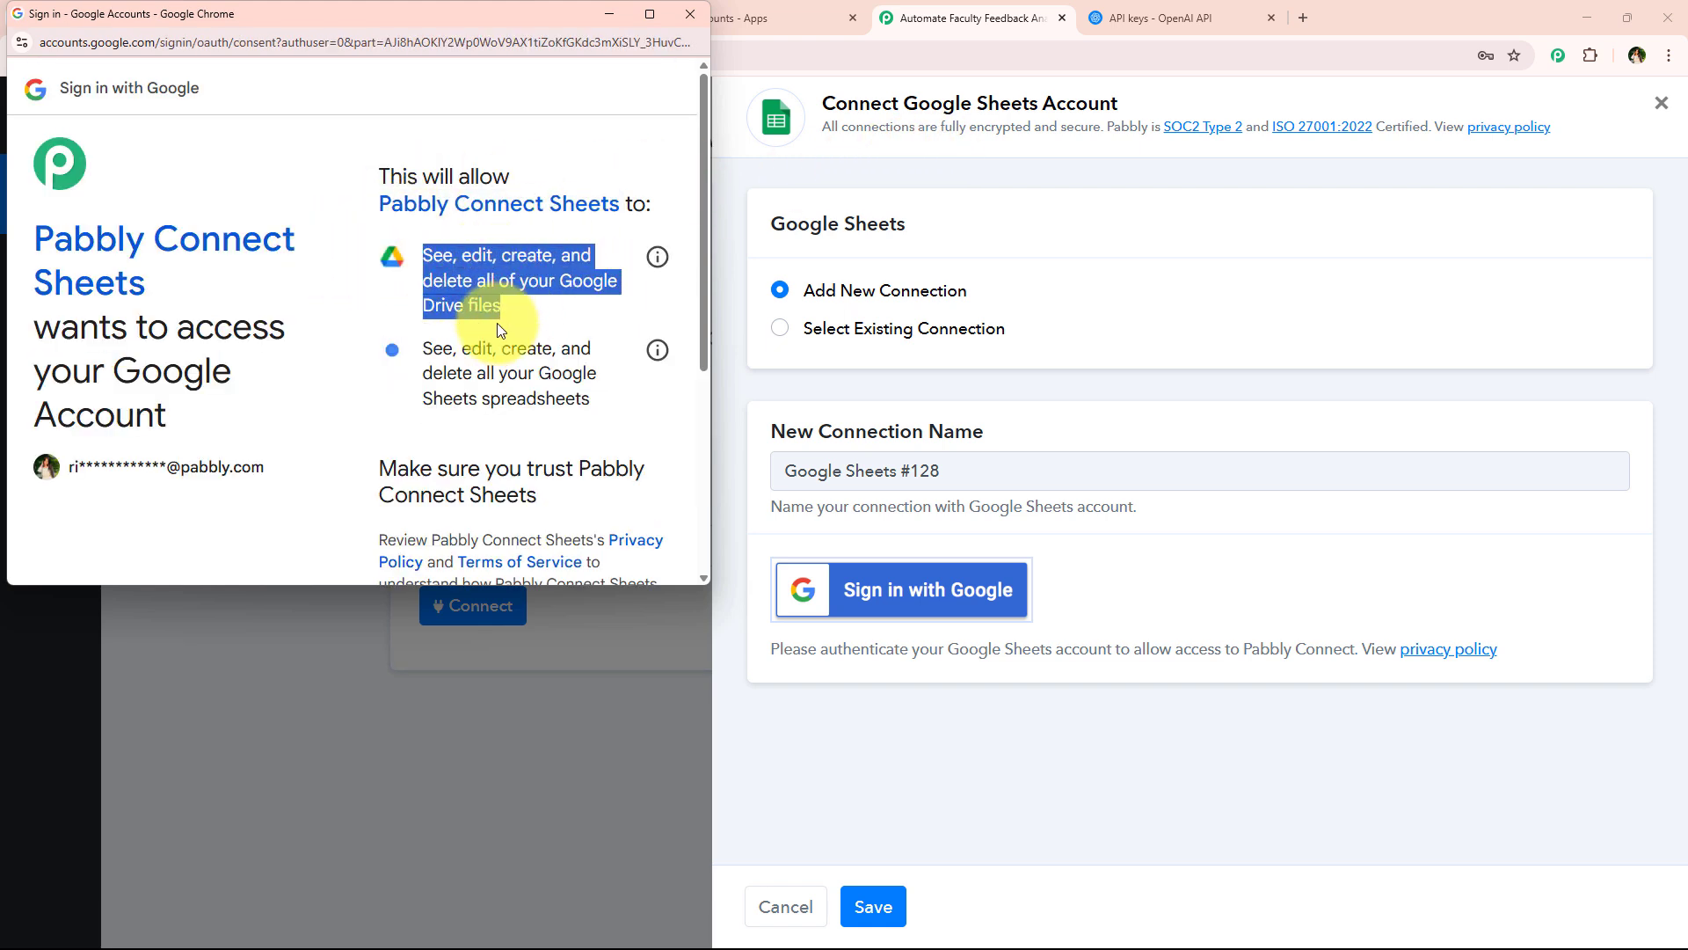
{"action": "left_click_drag", "start_coordinate": [426, 349], "coordinate": [597, 412]}
{"action": "scroll", "coordinate": [571, 475], "scroll_direction": "down", "scroll_amount": 3}
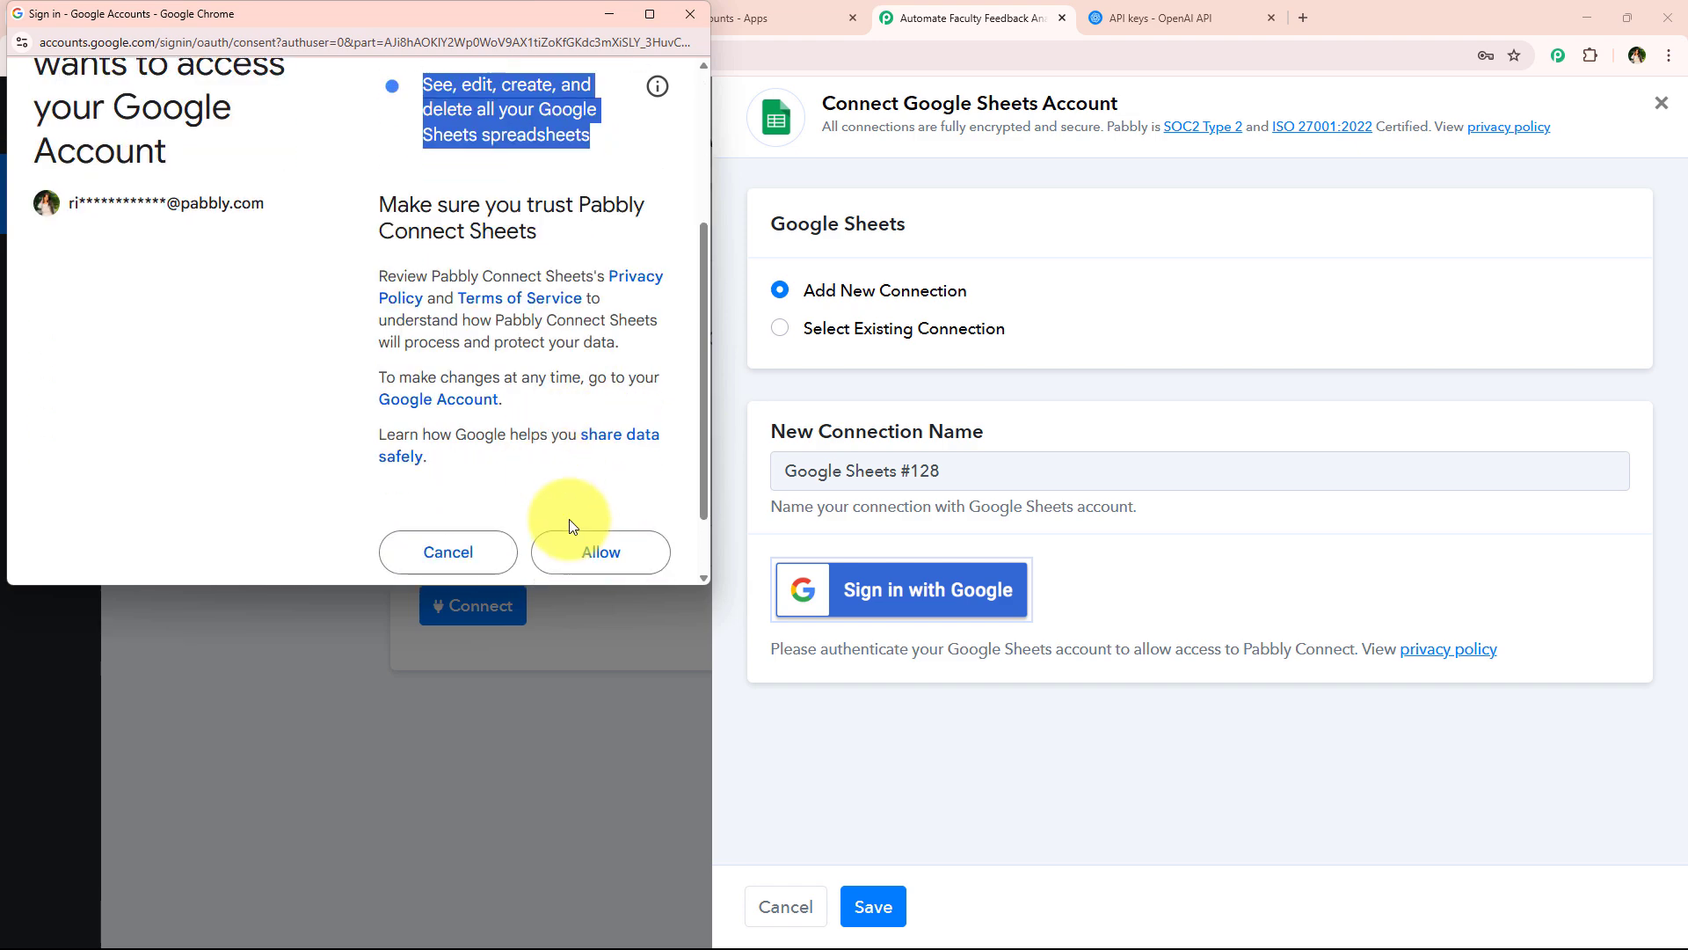
{"action": "left_click", "coordinate": [603, 562]}
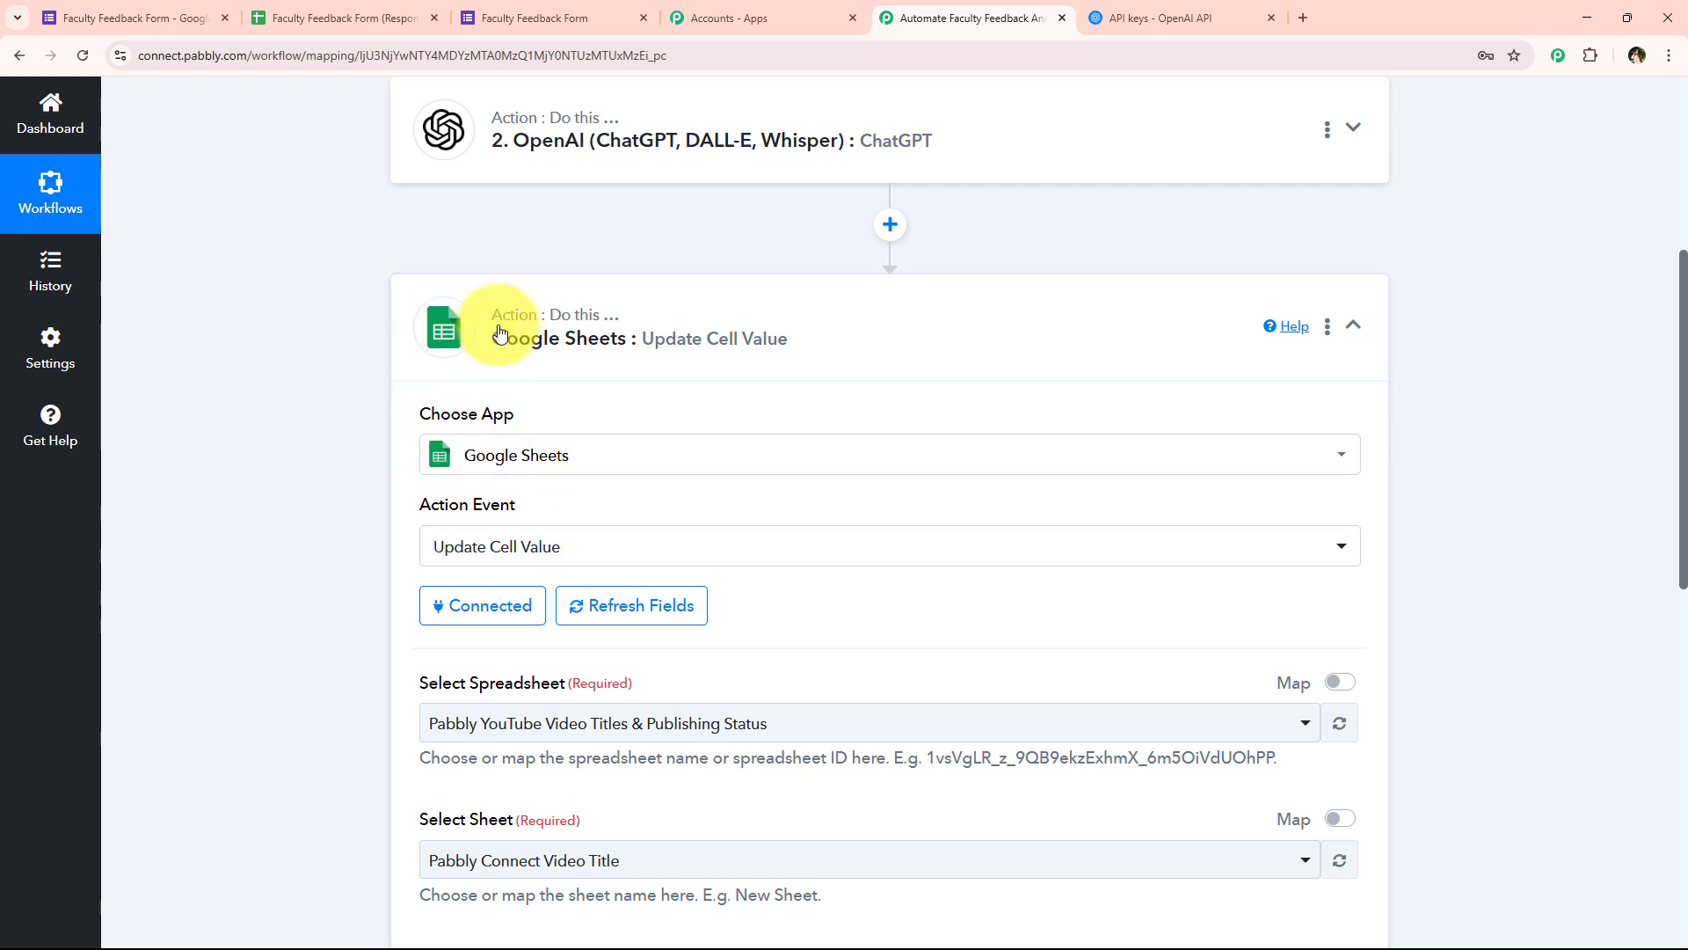
Choose Faculty Feedback Form (Responses) as the spreadsheet in which the action updates a cell.
{"action": "scroll", "coordinate": [360, 455], "scroll_direction": "down", "scroll_amount": 2}
{"action": "scroll", "coordinate": [394, 463], "scroll_direction": "down", "scroll_amount": 3}
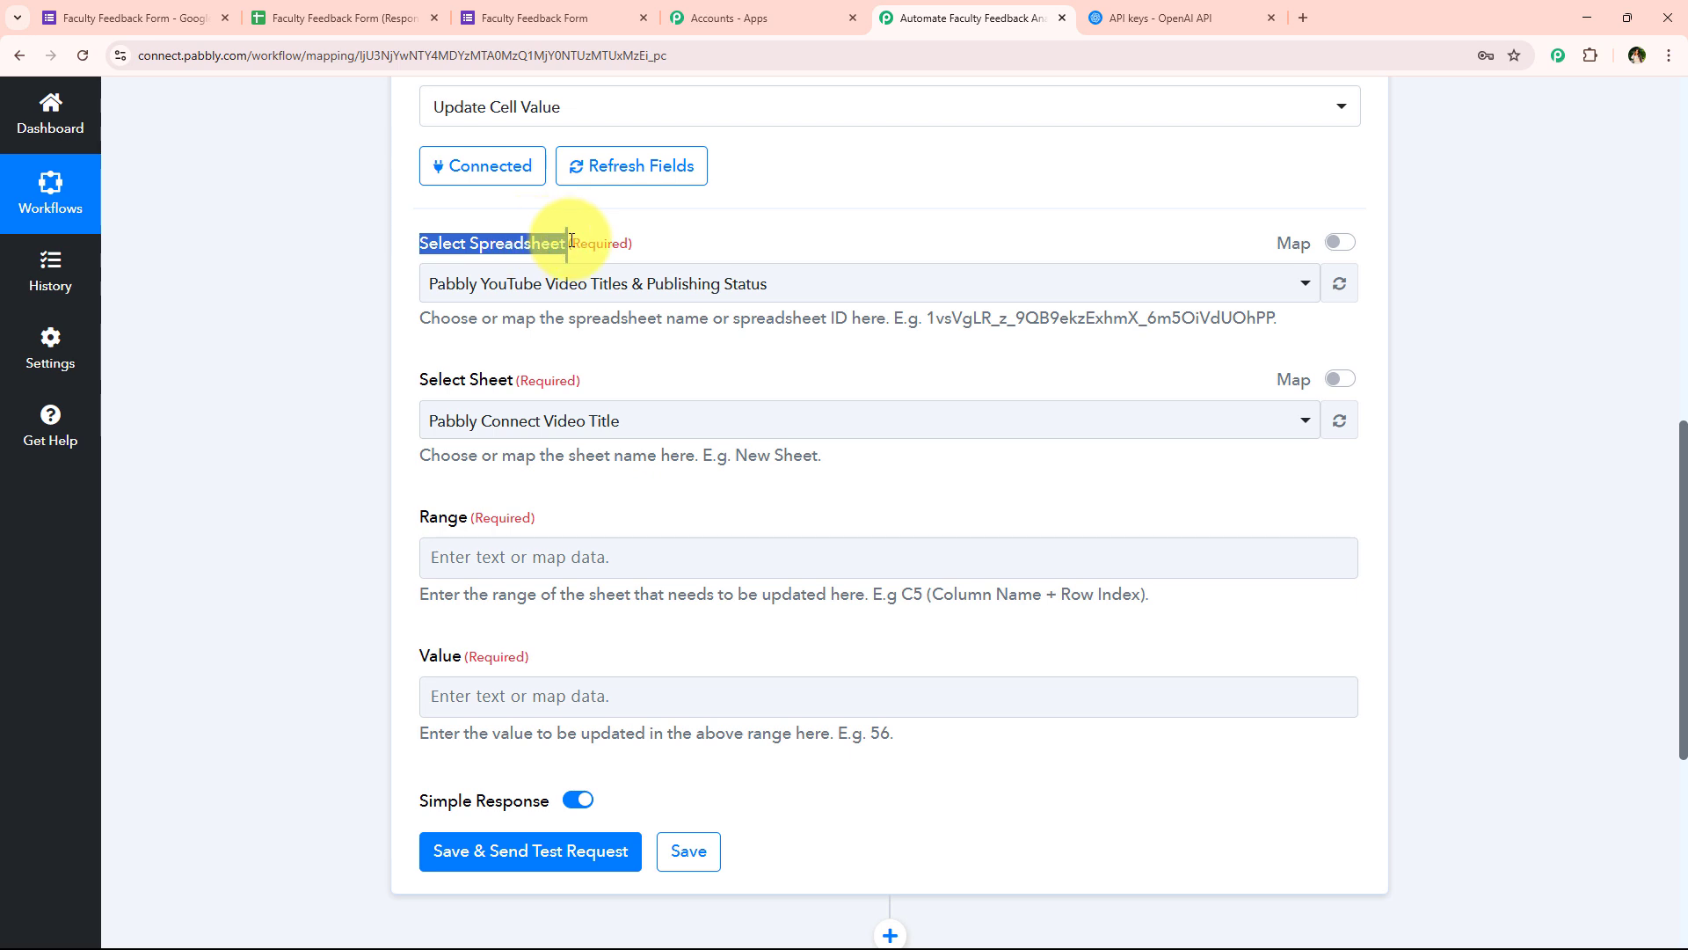
{"action": "left_click_drag", "start_coordinate": [391, 383], "coordinate": [600, 383]}
{"action": "left_click_drag", "start_coordinate": [397, 518], "coordinate": [535, 519]}
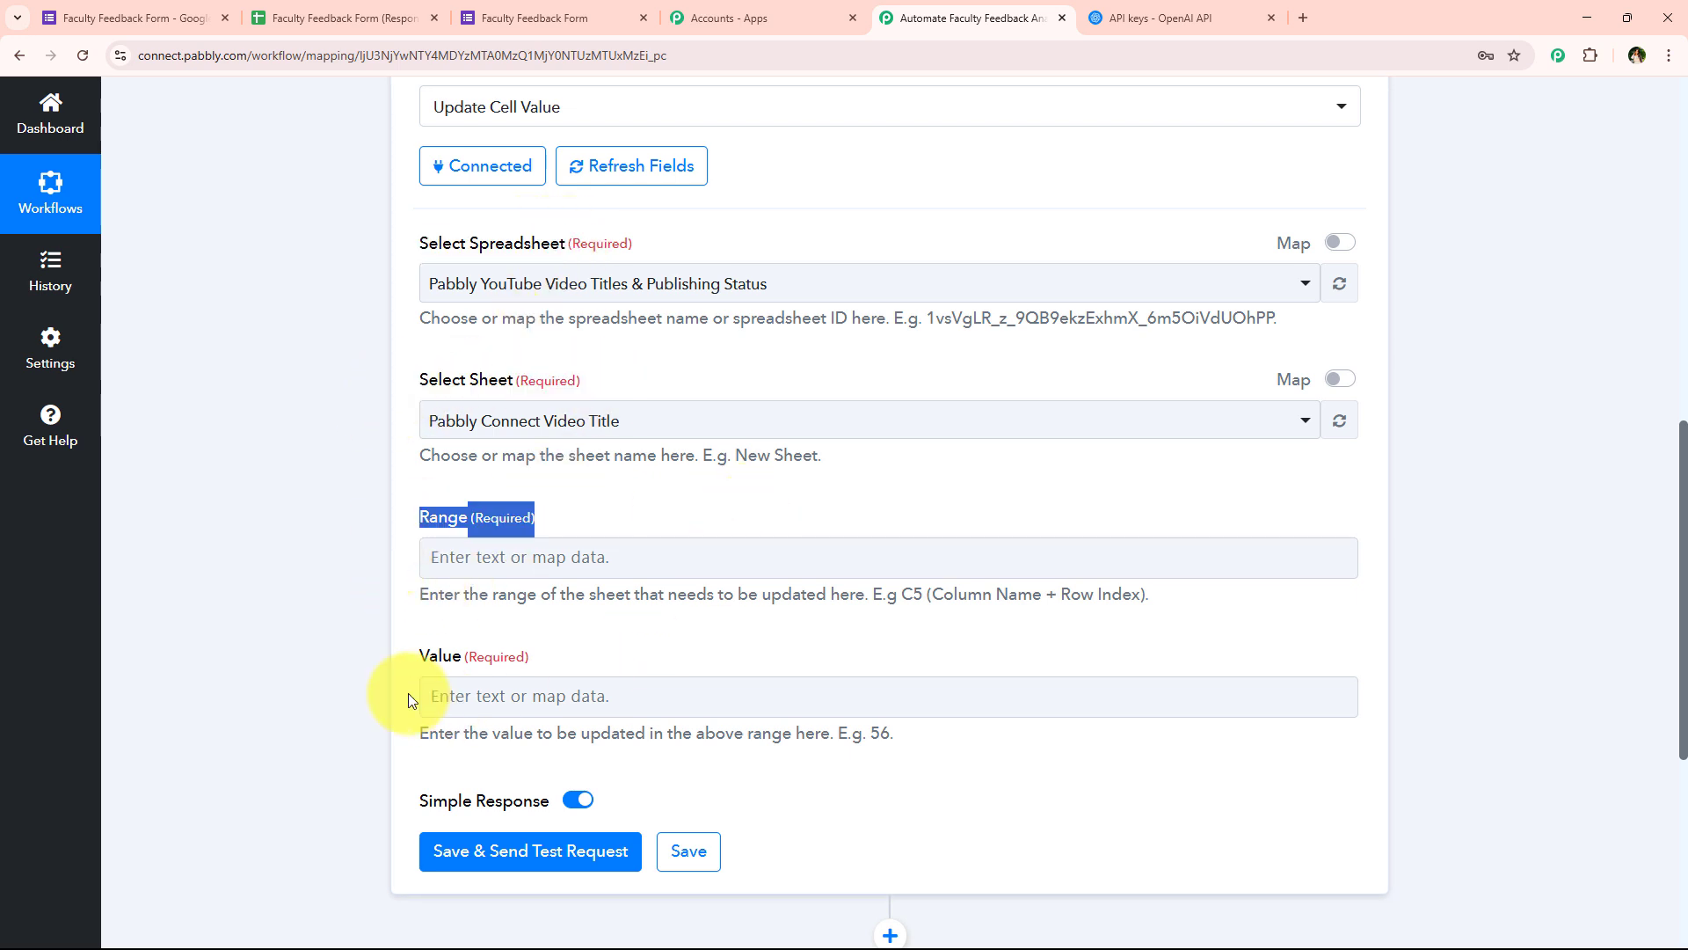
{"action": "left_click_drag", "start_coordinate": [405, 656], "coordinate": [664, 649]}
{"action": "left_click", "coordinate": [668, 649]}
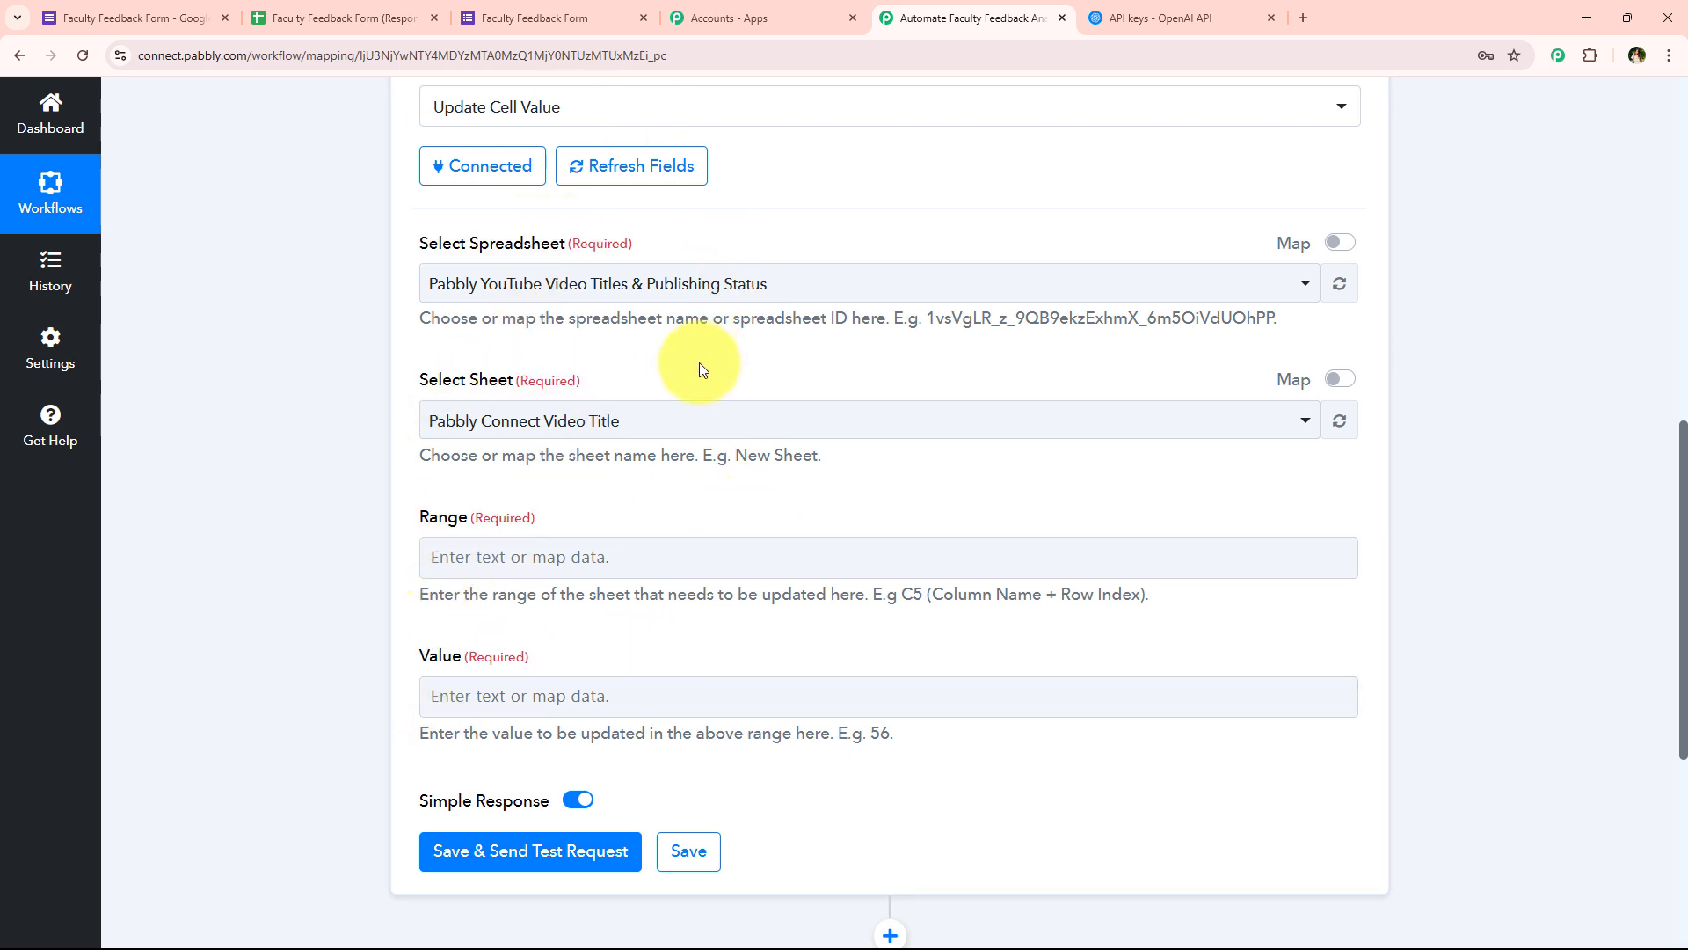
{"action": "left_click", "coordinate": [334, 18]}
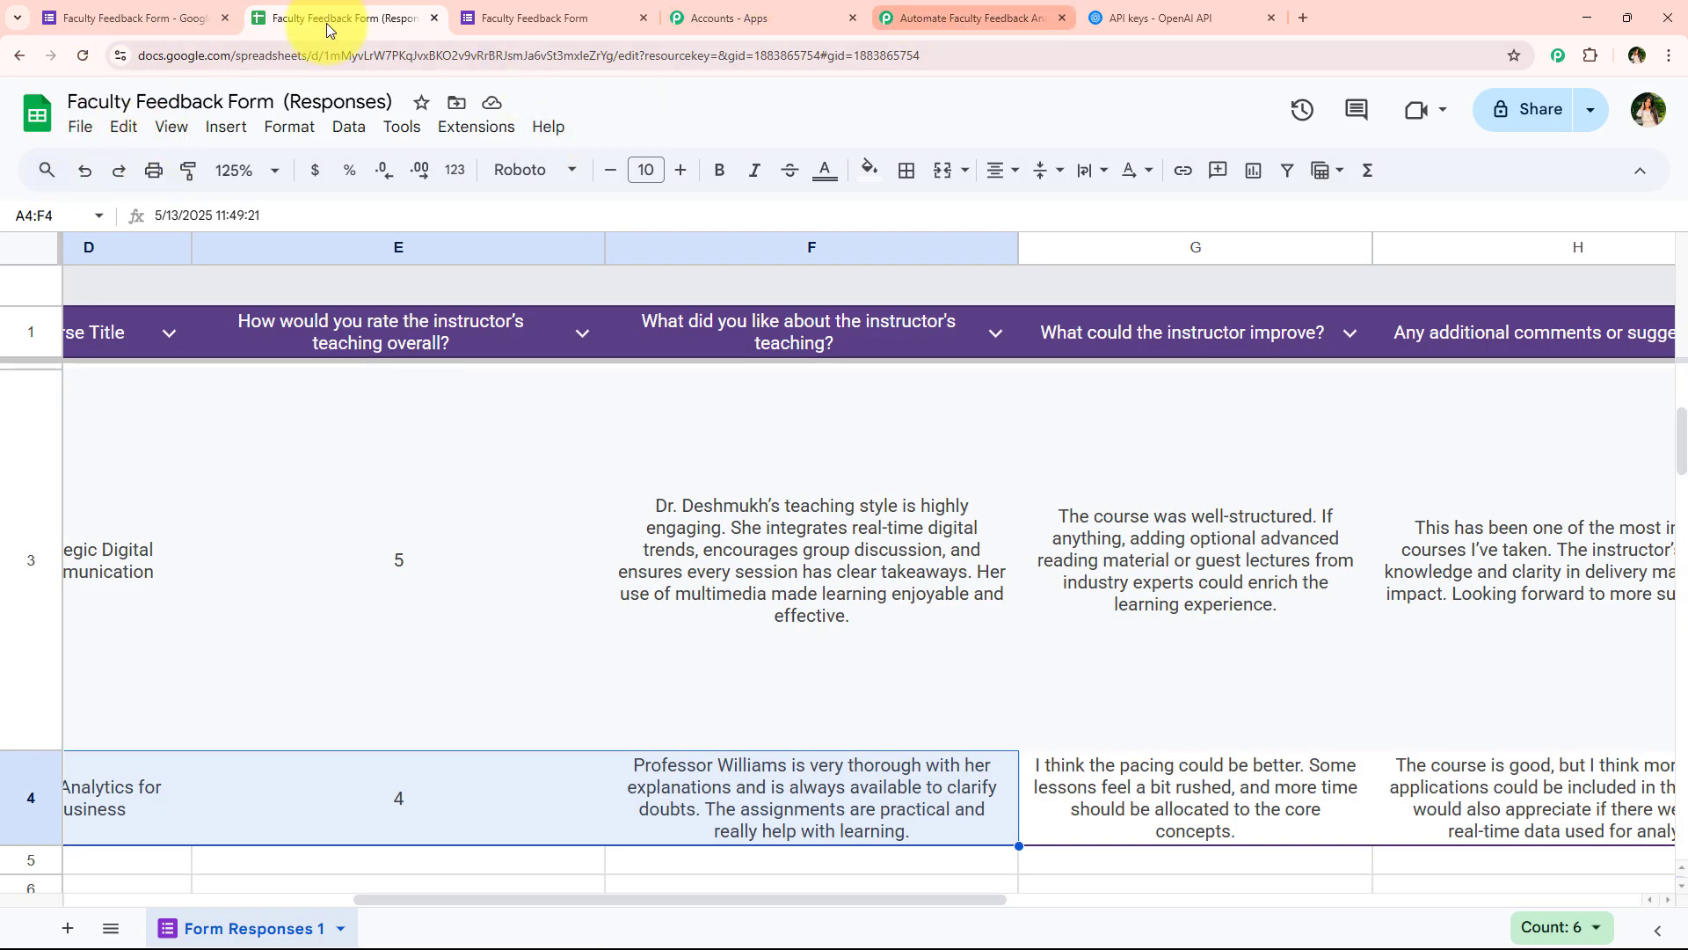
{"action": "left_click", "coordinate": [956, 10]}
{"action": "left_click", "coordinate": [611, 287]}
{"action": "left_click", "coordinate": [560, 435]}
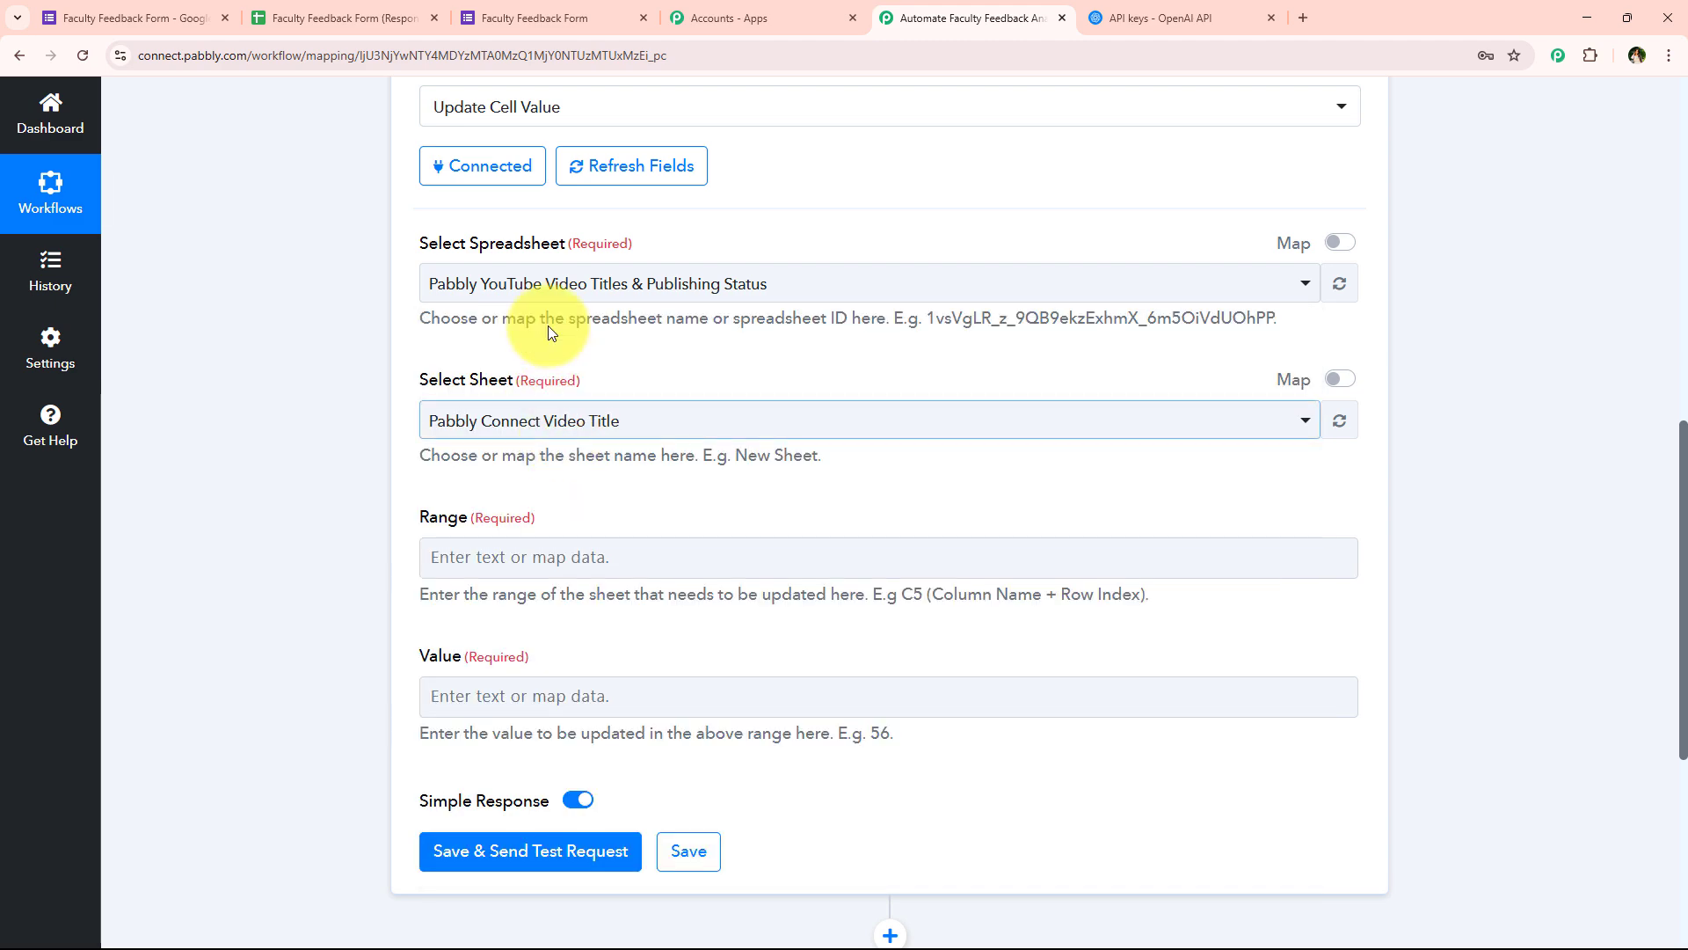
{"action": "left_click", "coordinate": [547, 289]}
{"action": "left_click", "coordinate": [540, 429]}
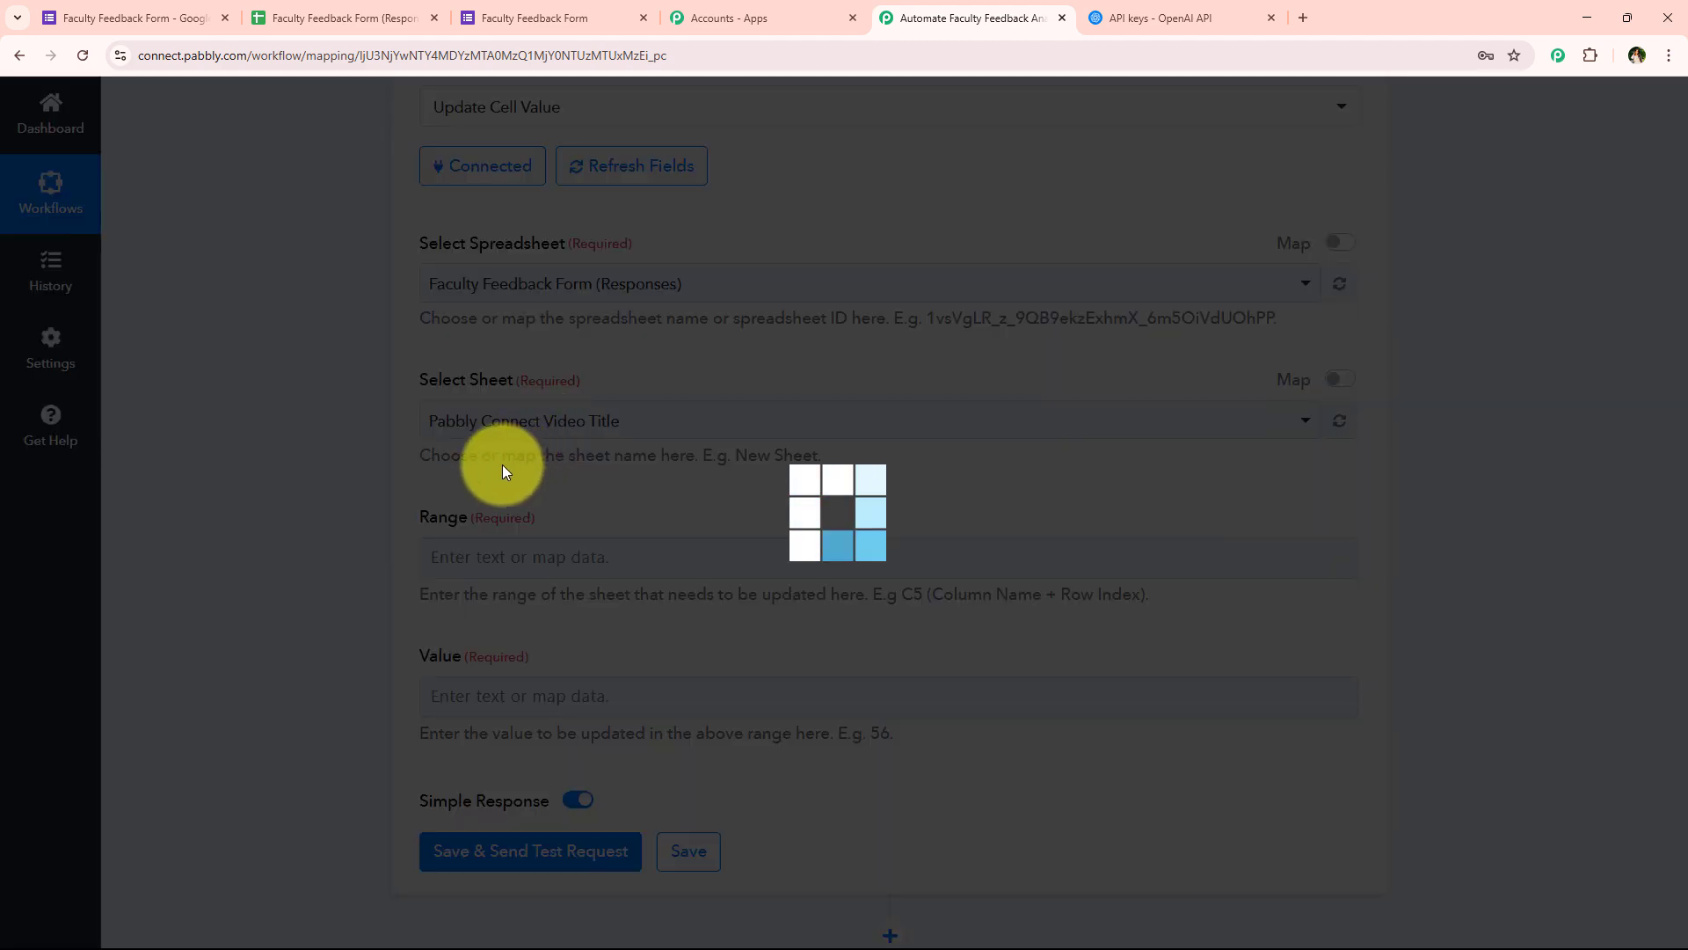
Check the sheet's name in the responses spreadsheet and use Form Responses 1 as the action's sheet.
{"action": "left_click", "coordinate": [303, 19]}
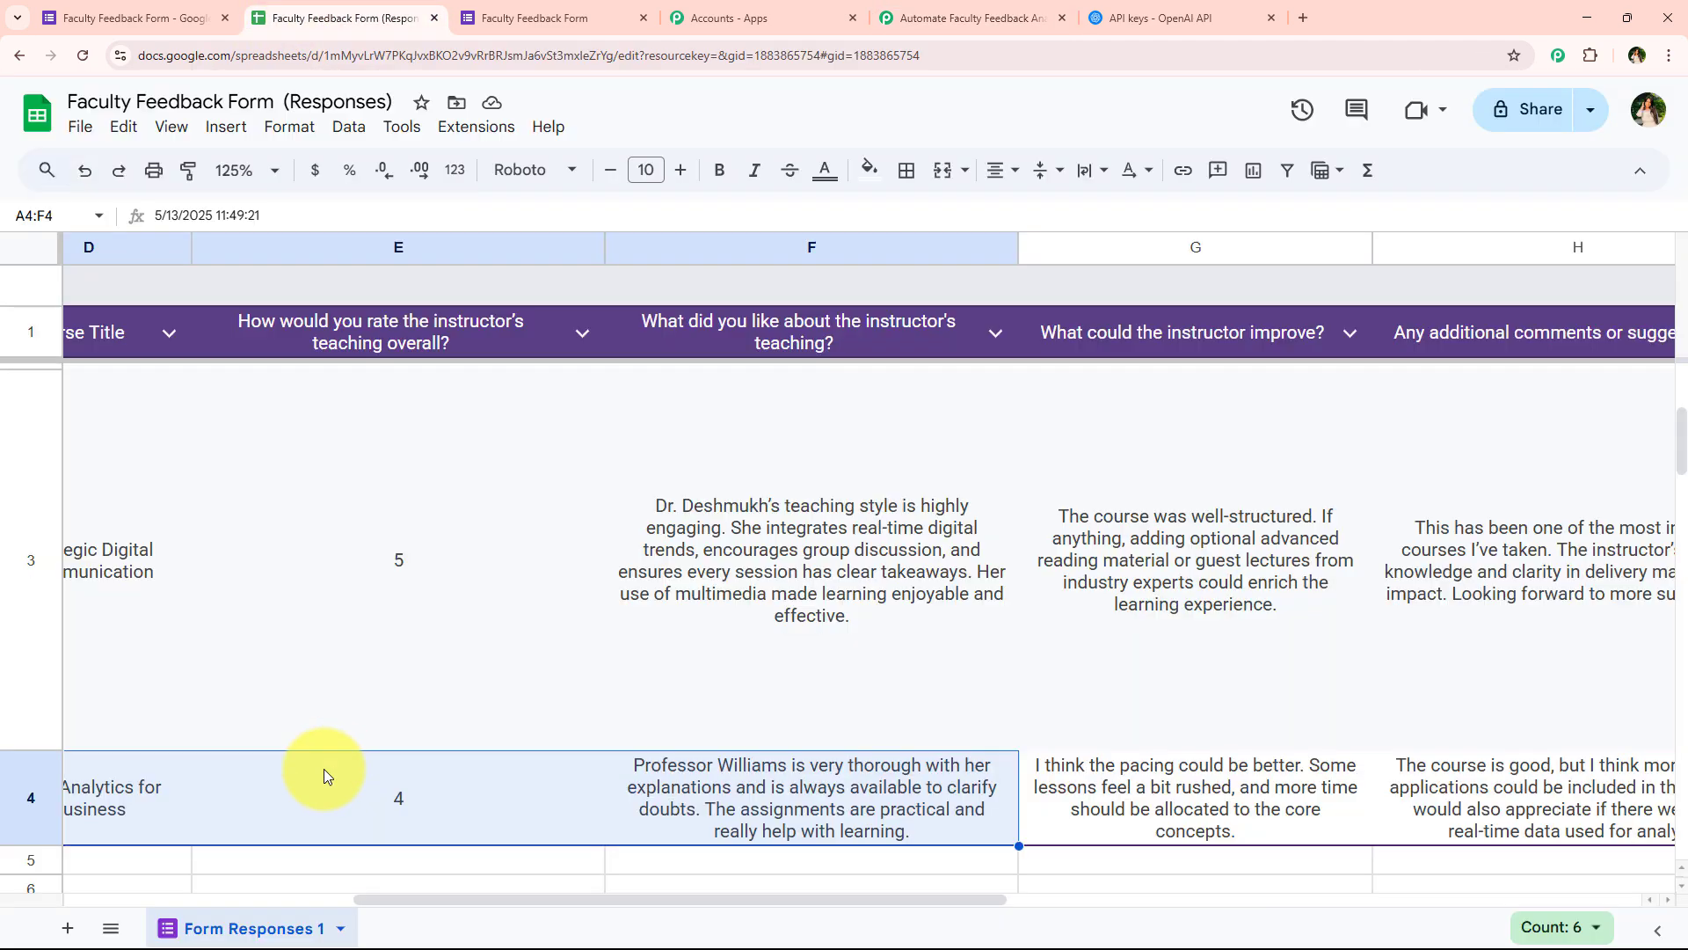
{"action": "left_click", "coordinate": [959, 17]}
{"action": "left_click", "coordinate": [528, 420]}
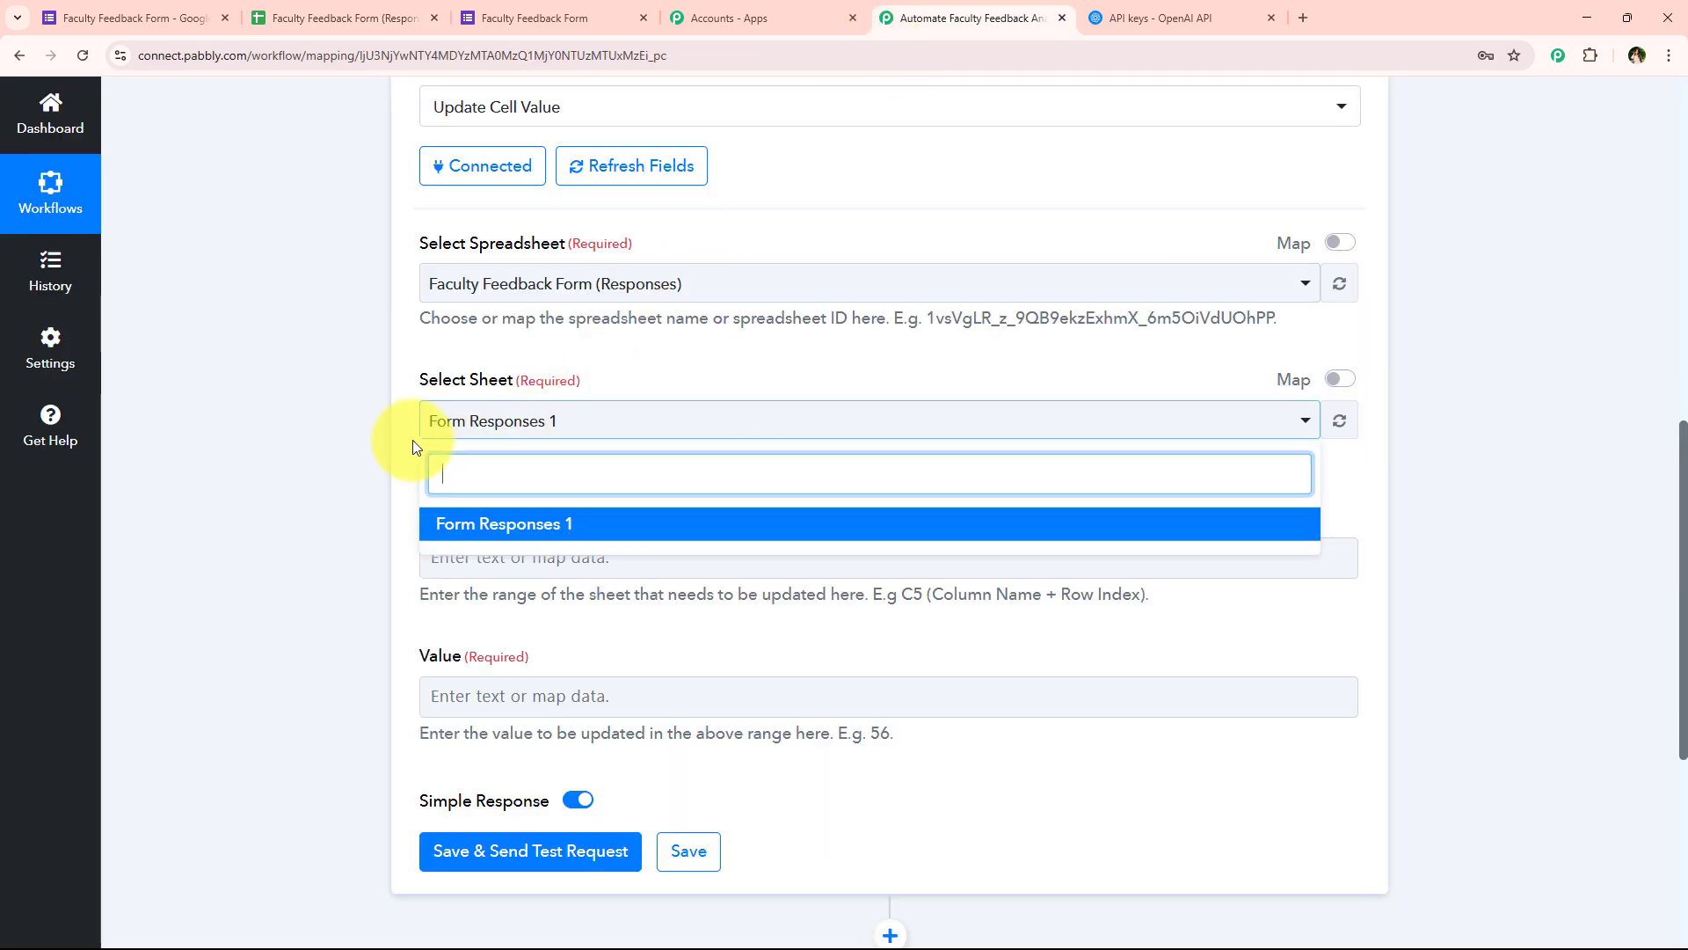
{"action": "left_click", "coordinate": [408, 439]}
Find the empty Summary cell of the latest response in the spreadsheet and enter its reference, I4, as the action's range.
{"action": "scroll", "coordinate": [338, 452], "scroll_direction": "down", "scroll_amount": 3}
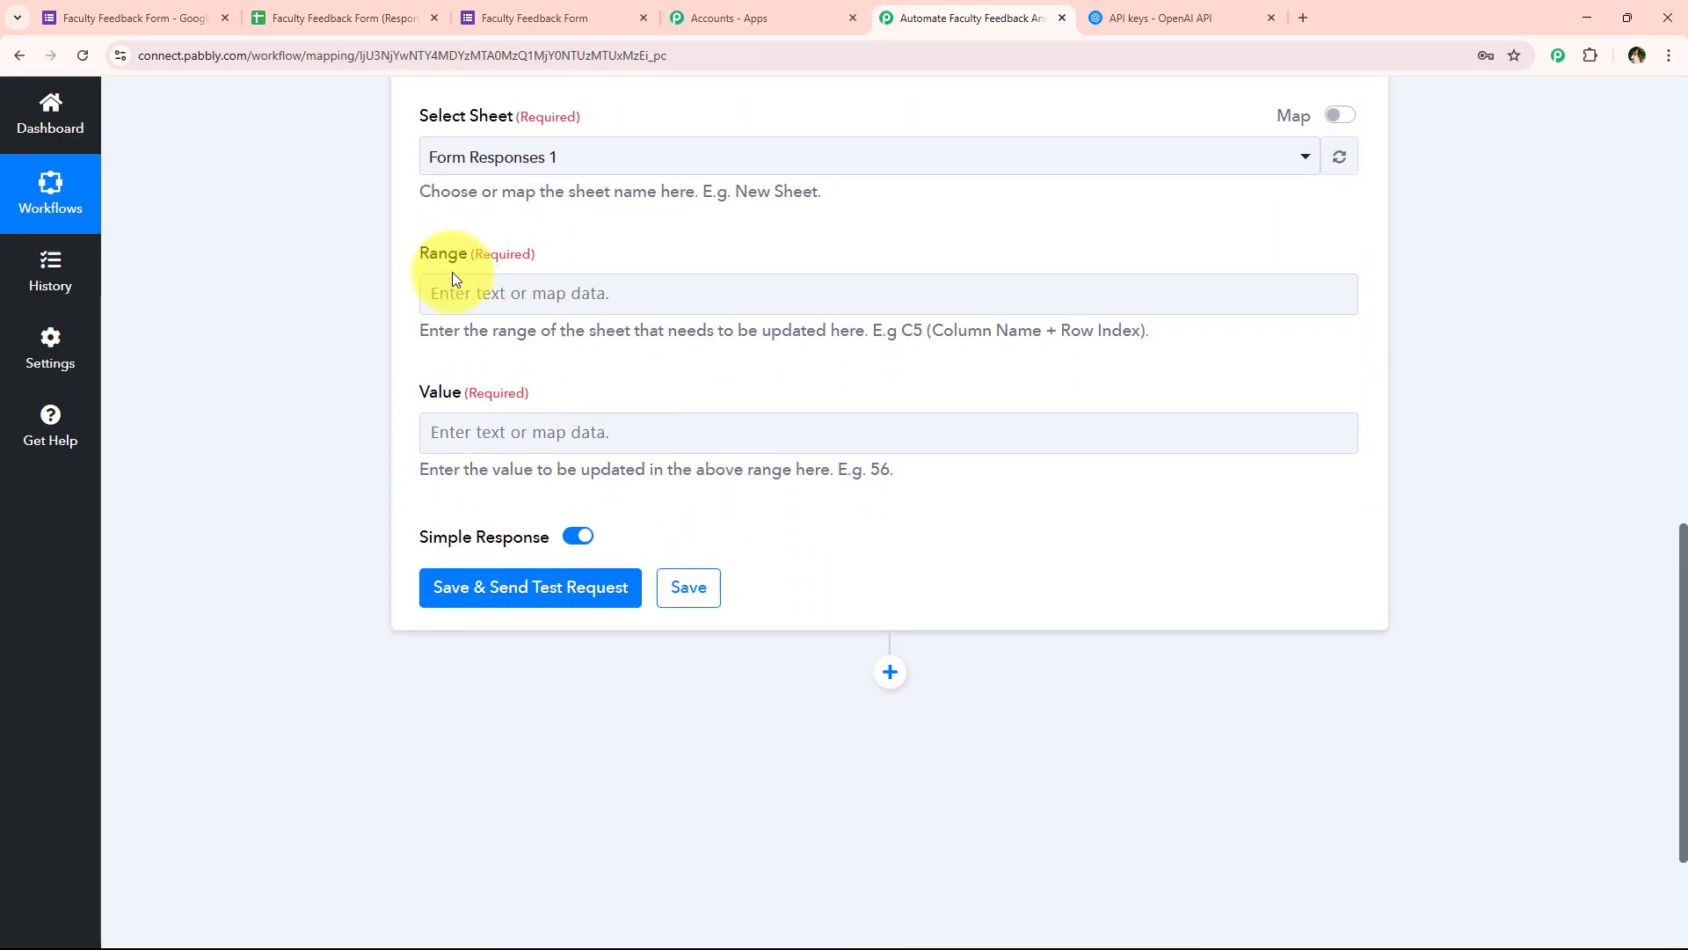
{"action": "left_click", "coordinate": [527, 293]}
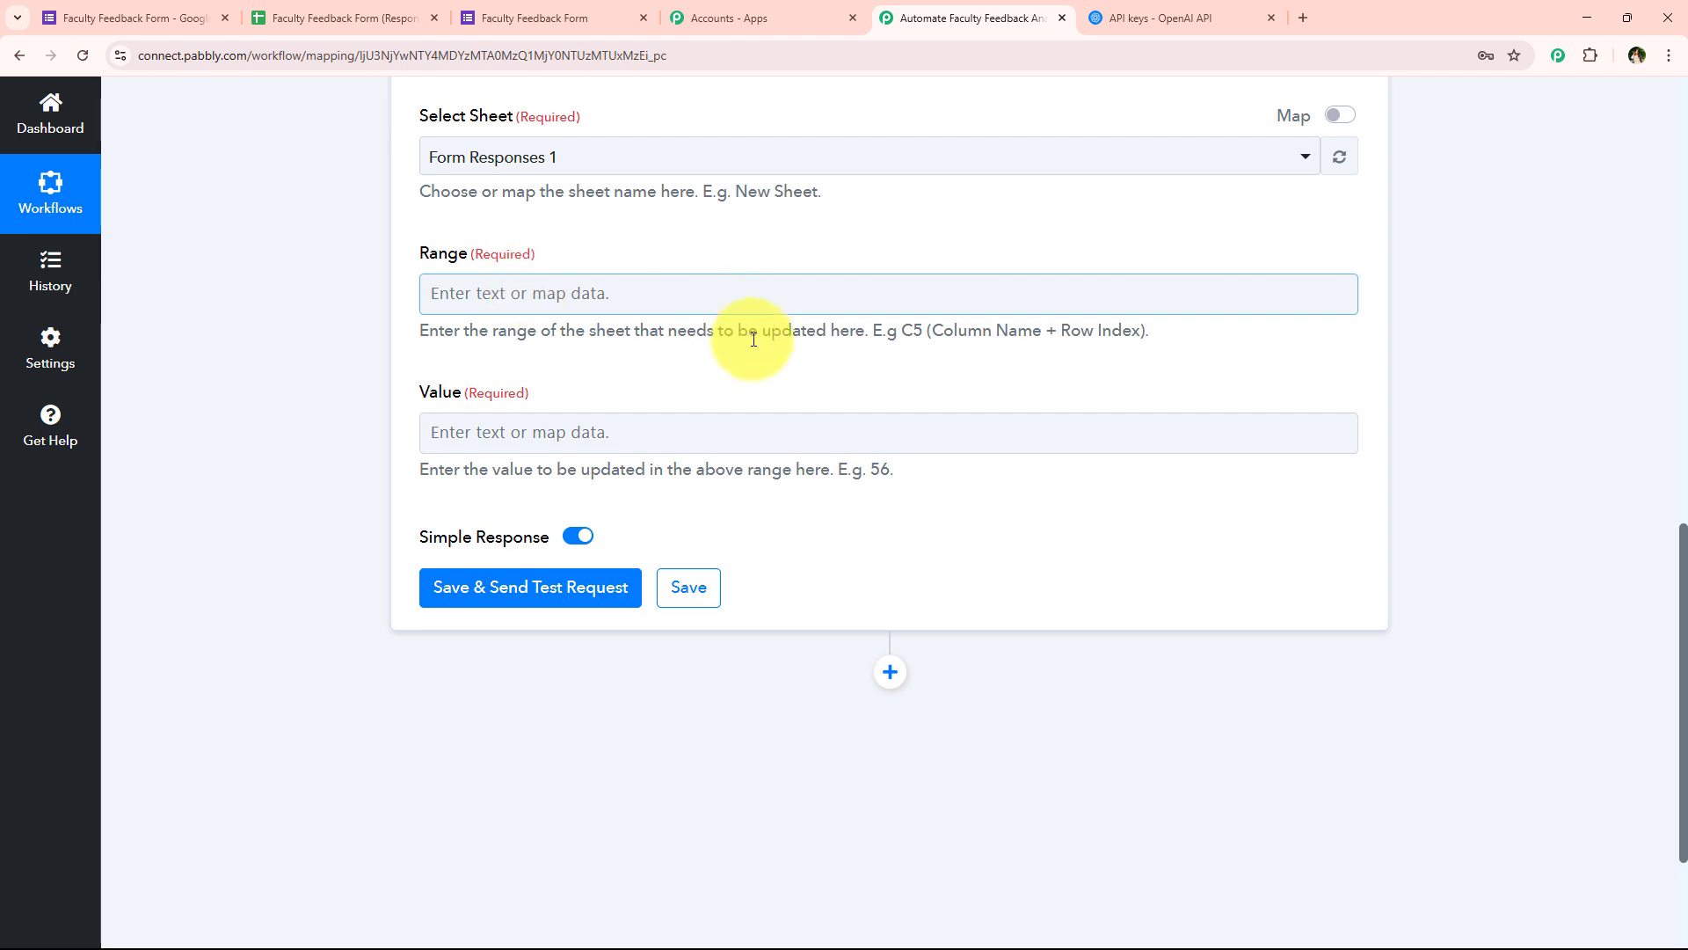
{"action": "left_click_drag", "start_coordinate": [931, 331], "coordinate": [1136, 332]}
{"action": "left_click", "coordinate": [191, 7]}
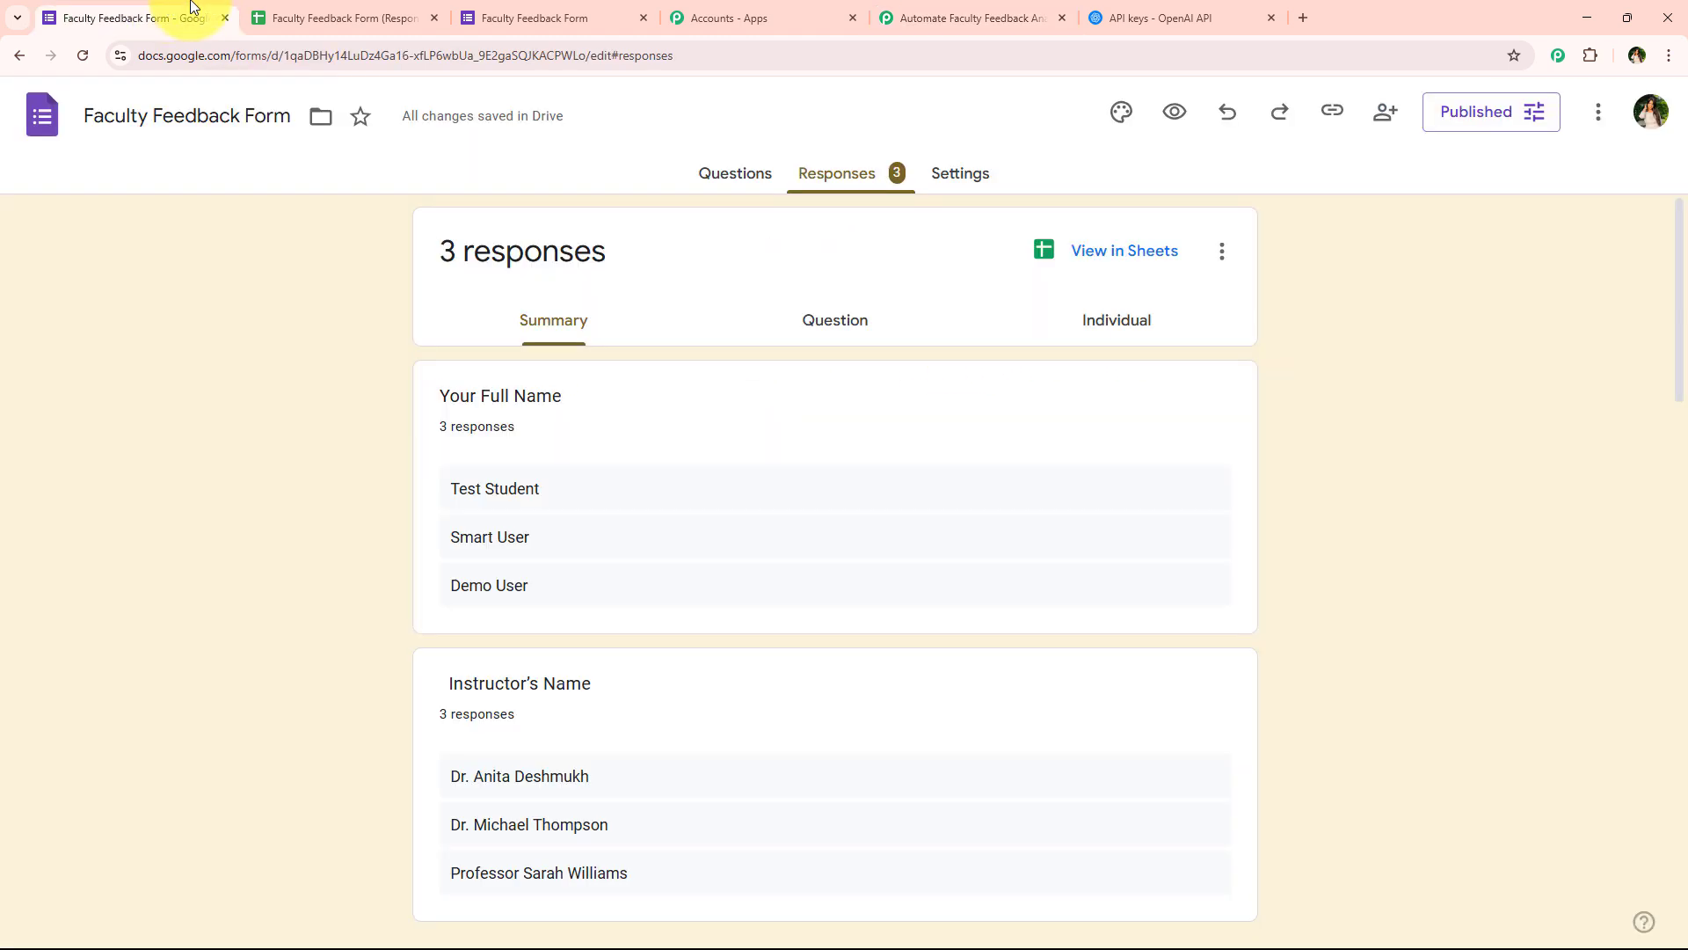
{"action": "left_click", "coordinate": [339, 16]}
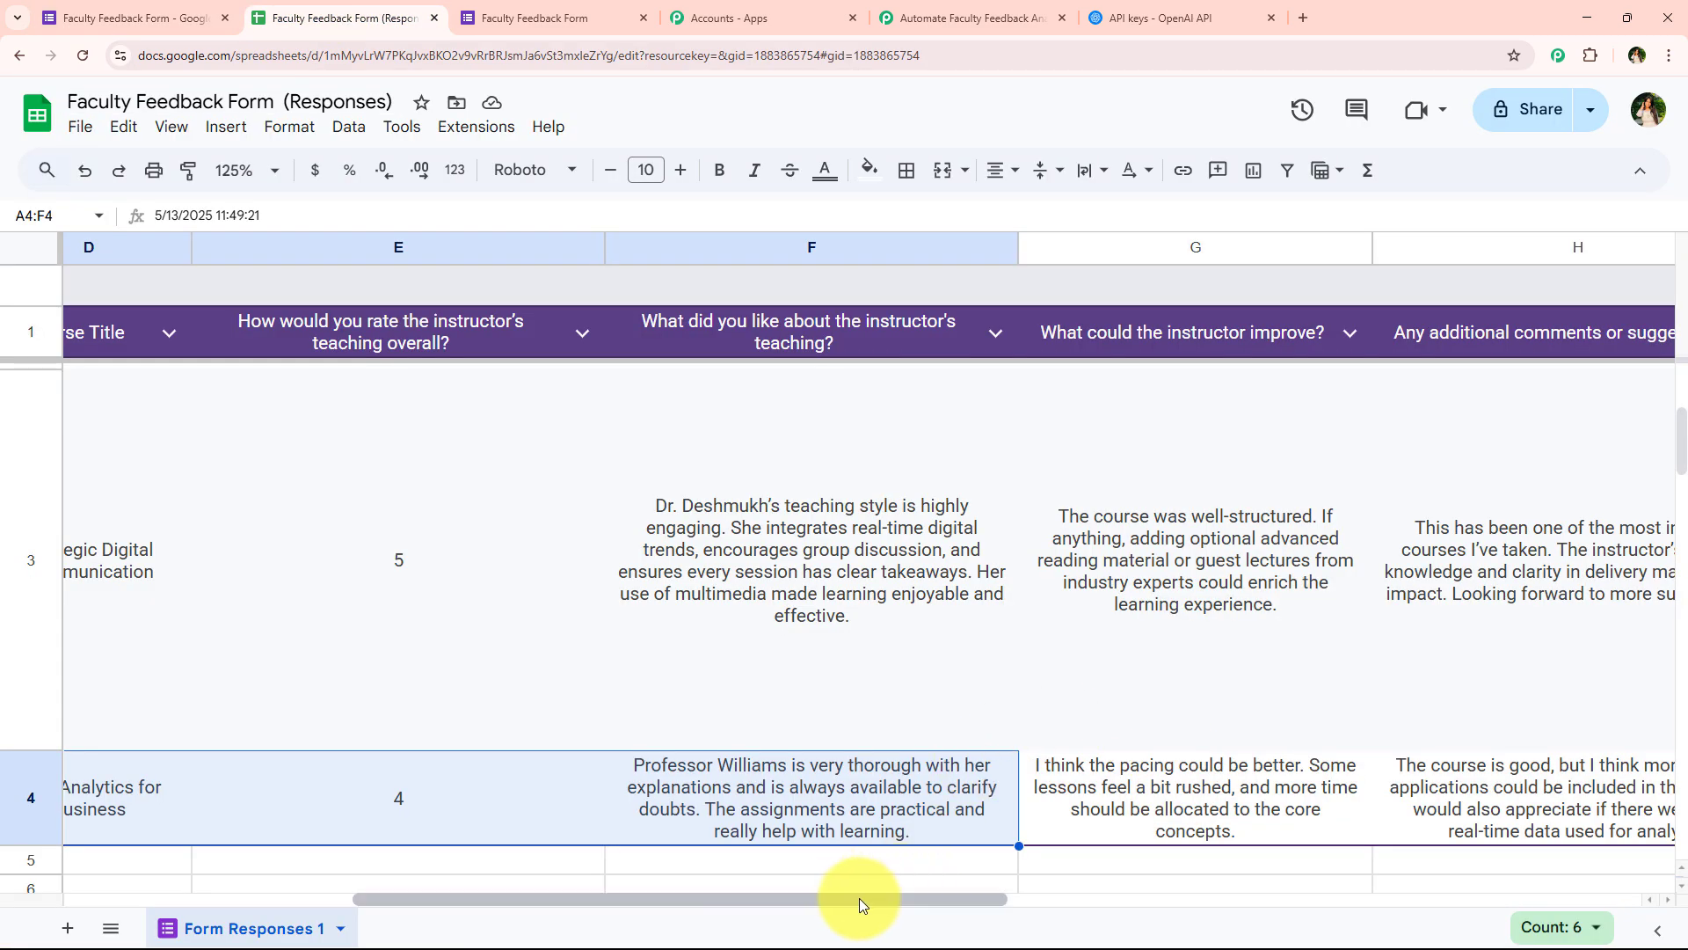
{"action": "left_click_drag", "start_coordinate": [859, 899], "coordinate": [1171, 906]}
{"action": "left_click", "coordinate": [1115, 831]}
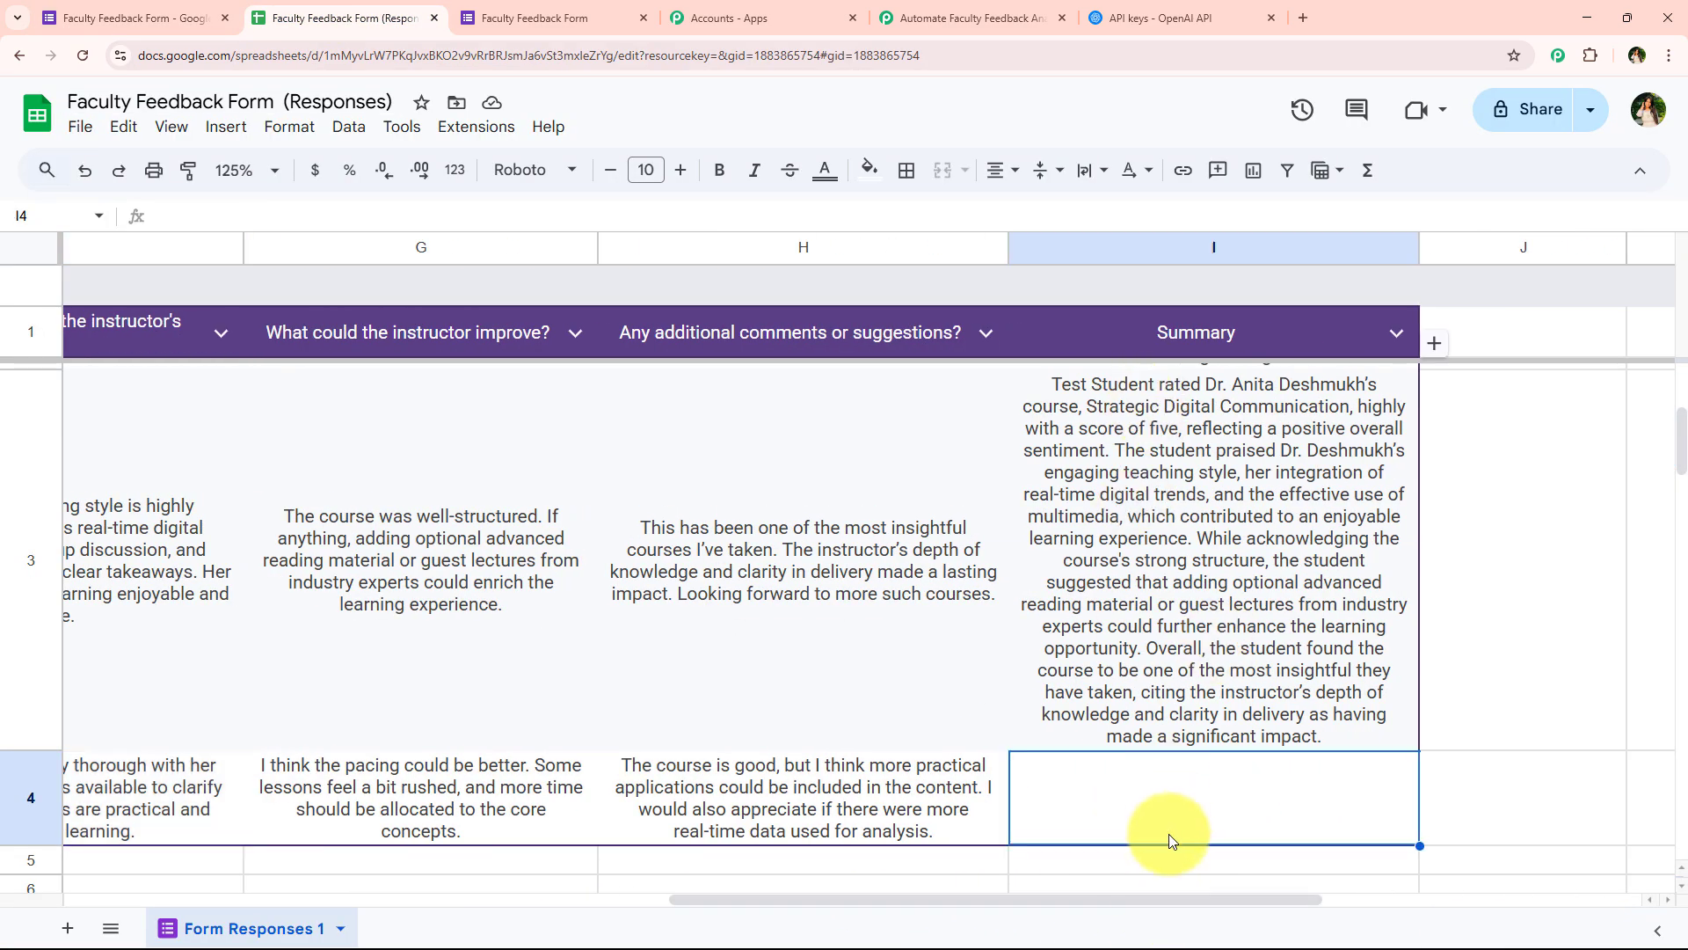
{"action": "left_click", "coordinate": [967, 18]}
{"action": "left_click", "coordinate": [522, 297]}
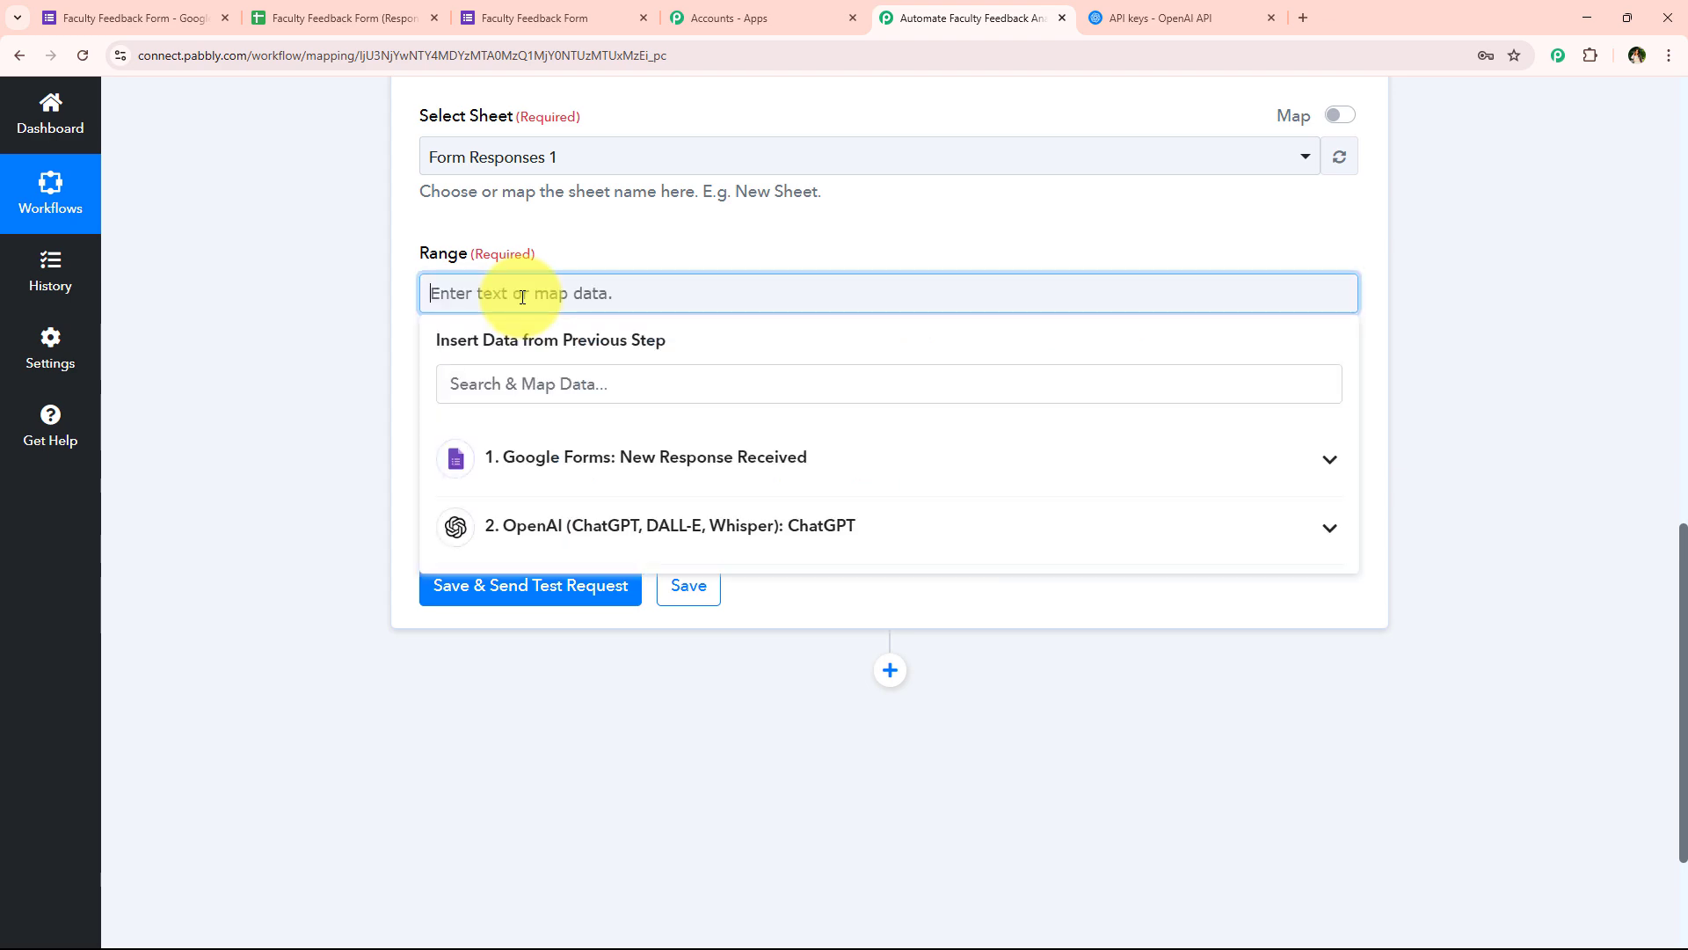
{"action": "type", "text": "I4"}
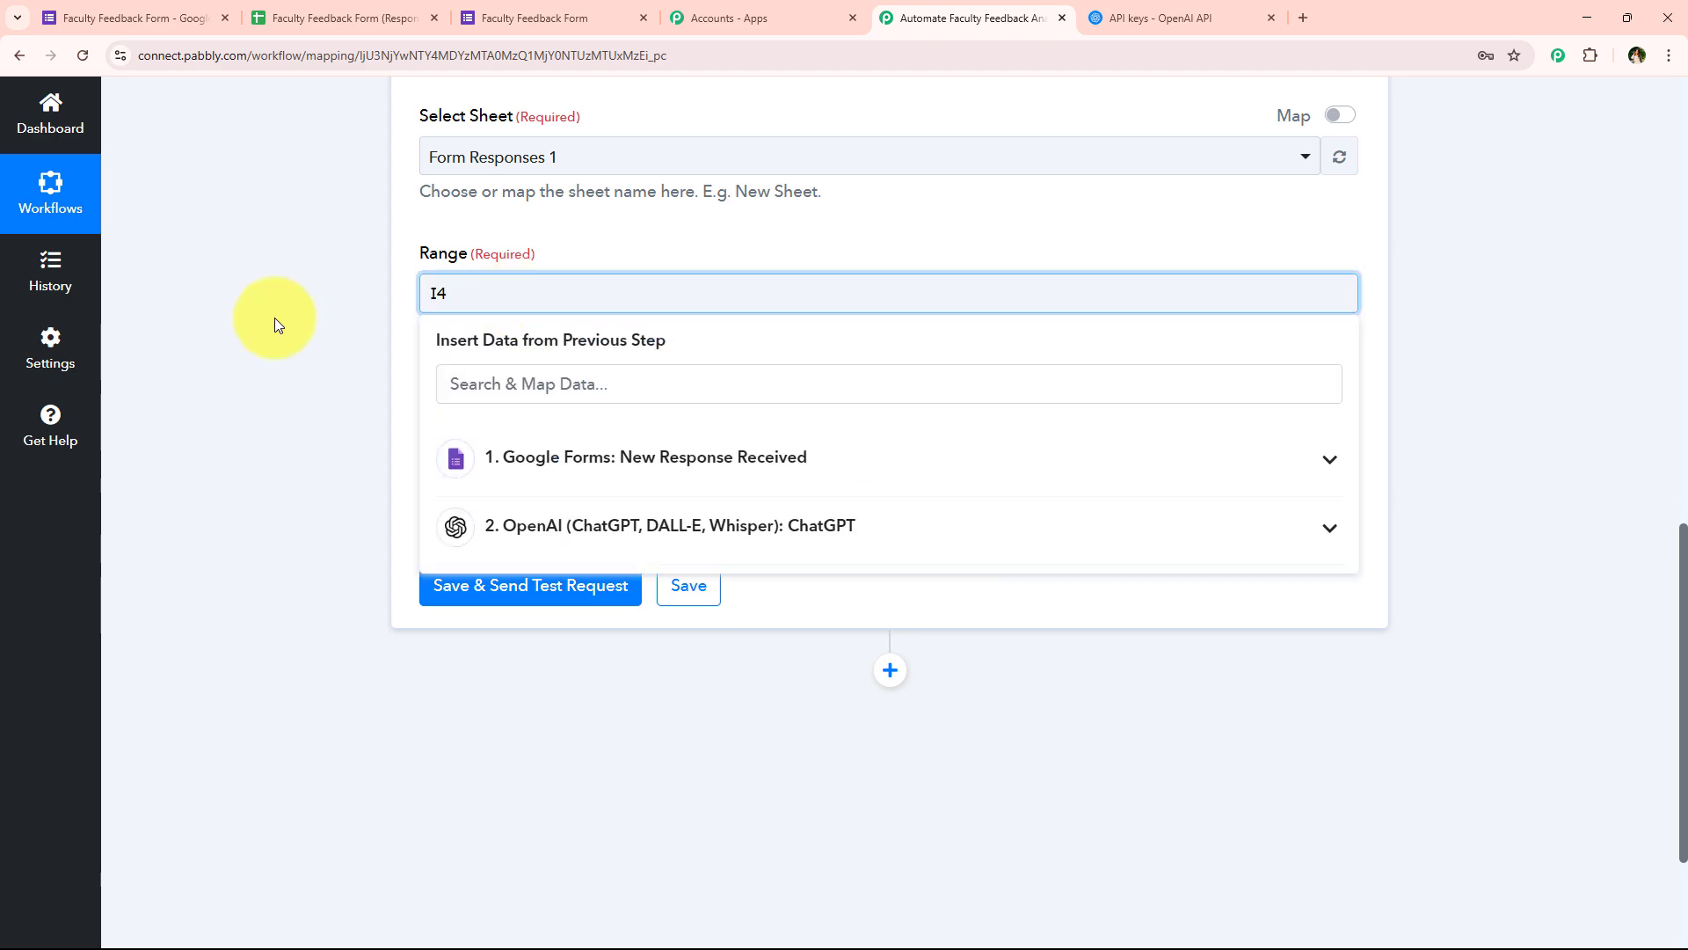
{"action": "left_click", "coordinate": [219, 301]}
{"action": "double_click", "coordinate": [487, 294]}
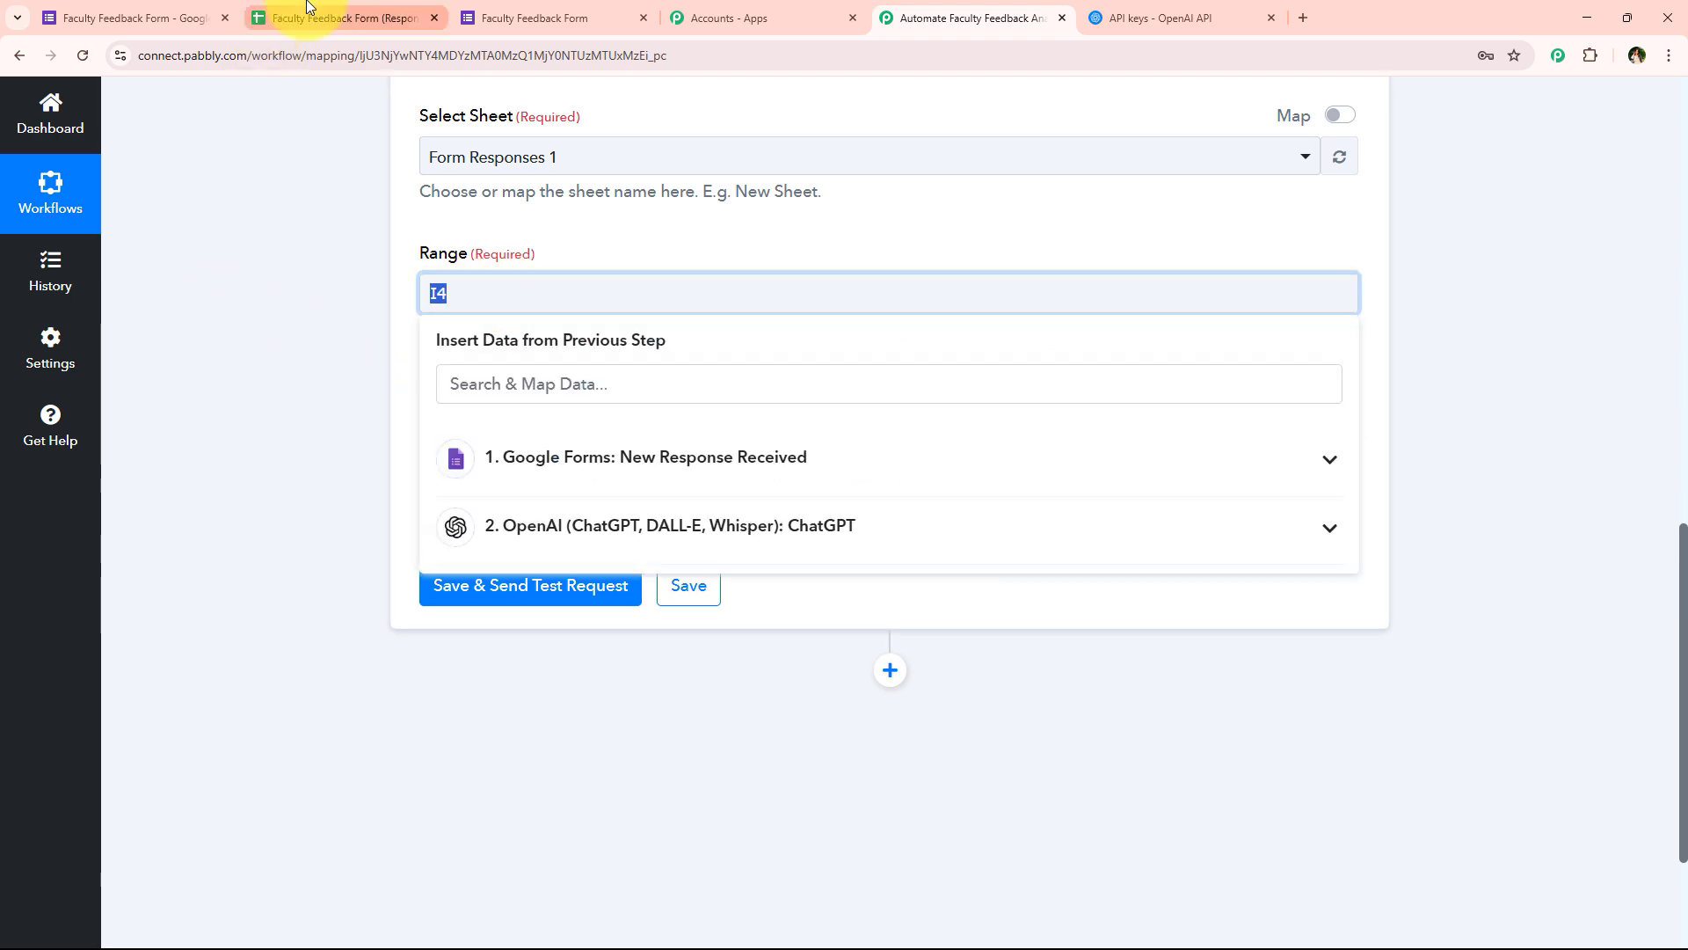
Examine in the responses spreadsheet how the Summary column's cell reference changes from row to row below the latest response.
{"action": "left_click", "coordinate": [343, 17]}
{"action": "scroll", "coordinate": [906, 672], "scroll_direction": "down", "scroll_amount": 3}
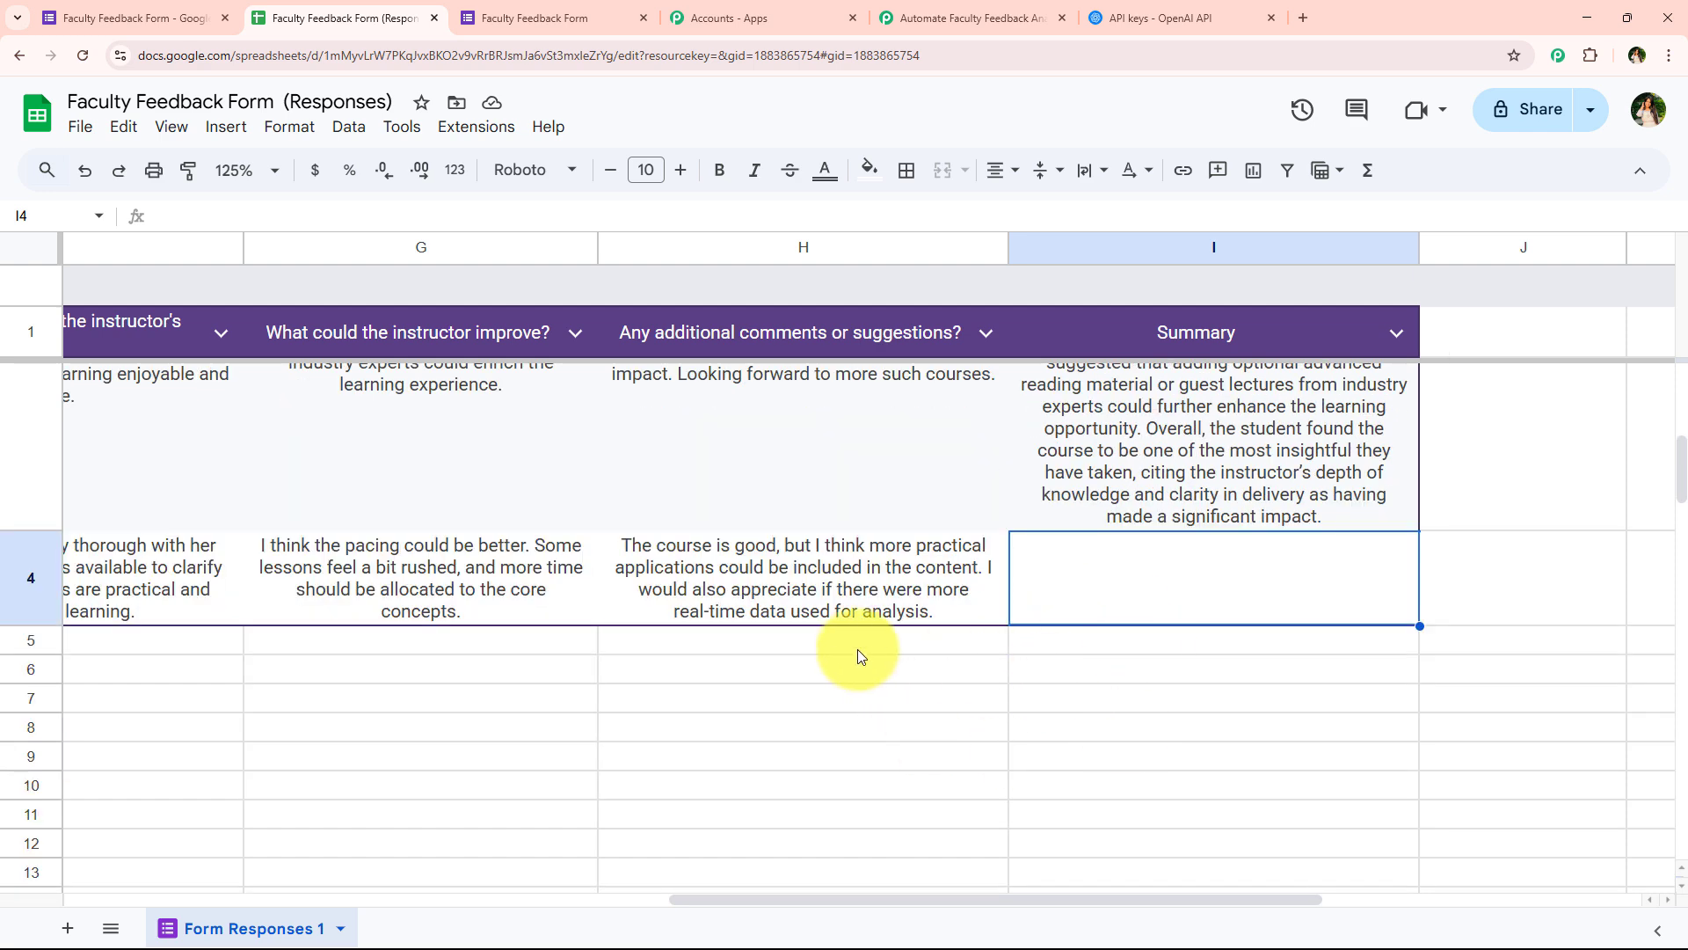
{"action": "left_click", "coordinate": [1130, 648]}
{"action": "left_click", "coordinate": [1125, 699]}
{"action": "left_click", "coordinate": [1121, 727]}
{"action": "left_click", "coordinate": [1099, 646]}
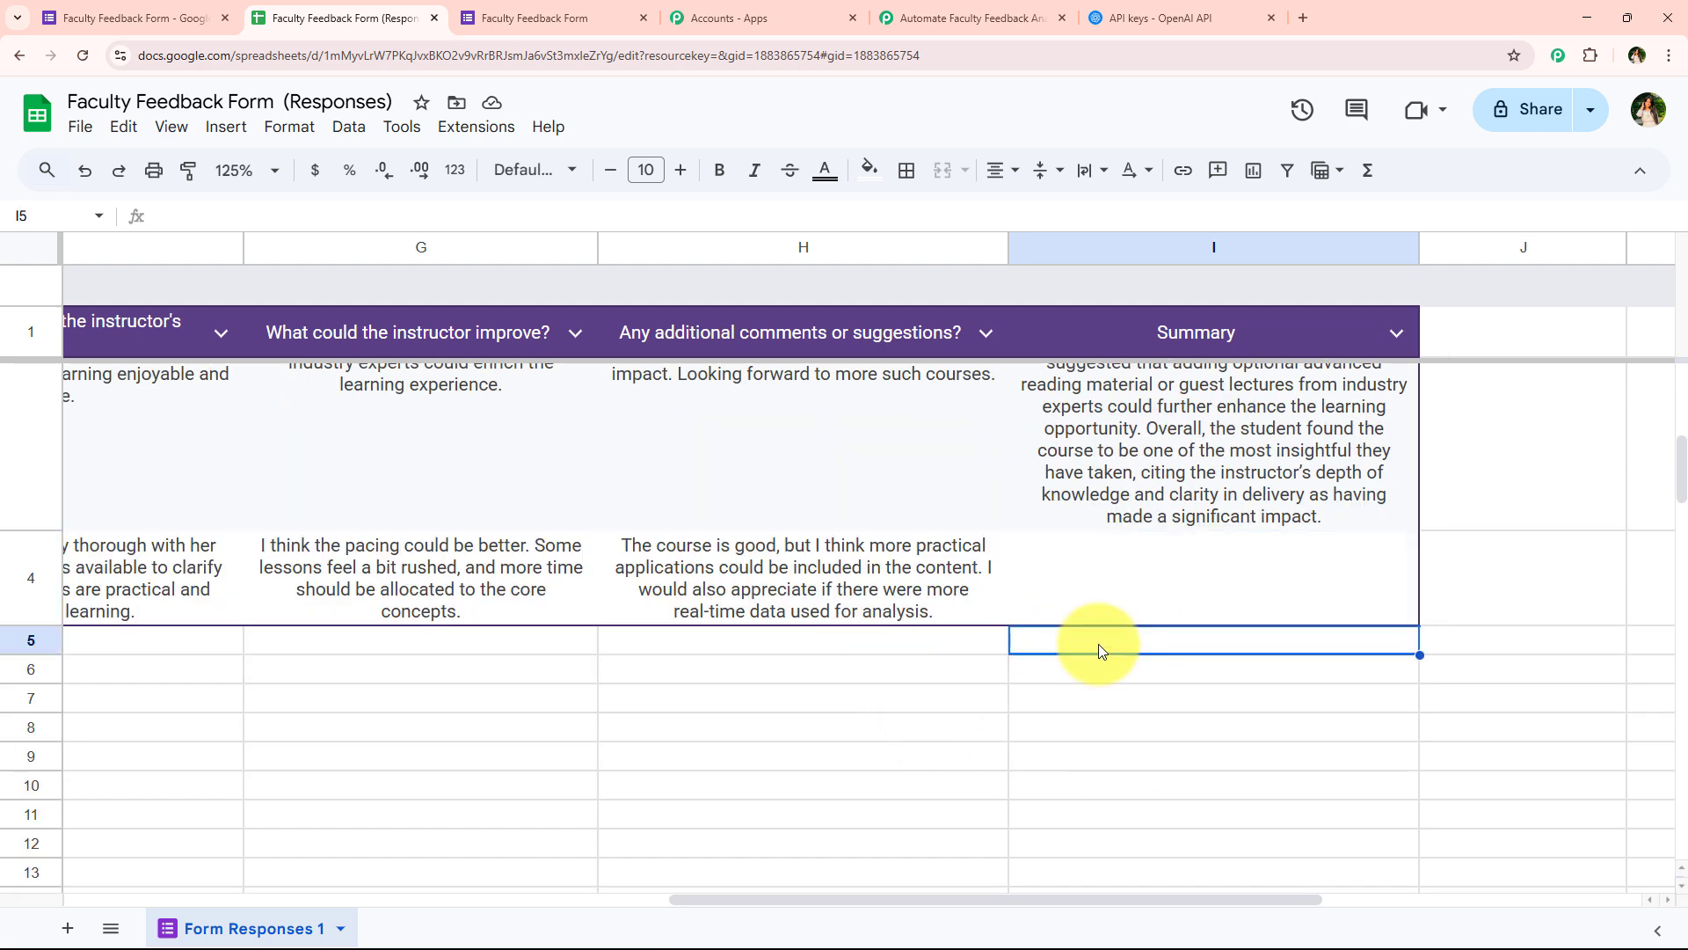
{"action": "key", "text": "Down"}
{"action": "key", "text": "Down"}
{"action": "key", "text": "Down"}
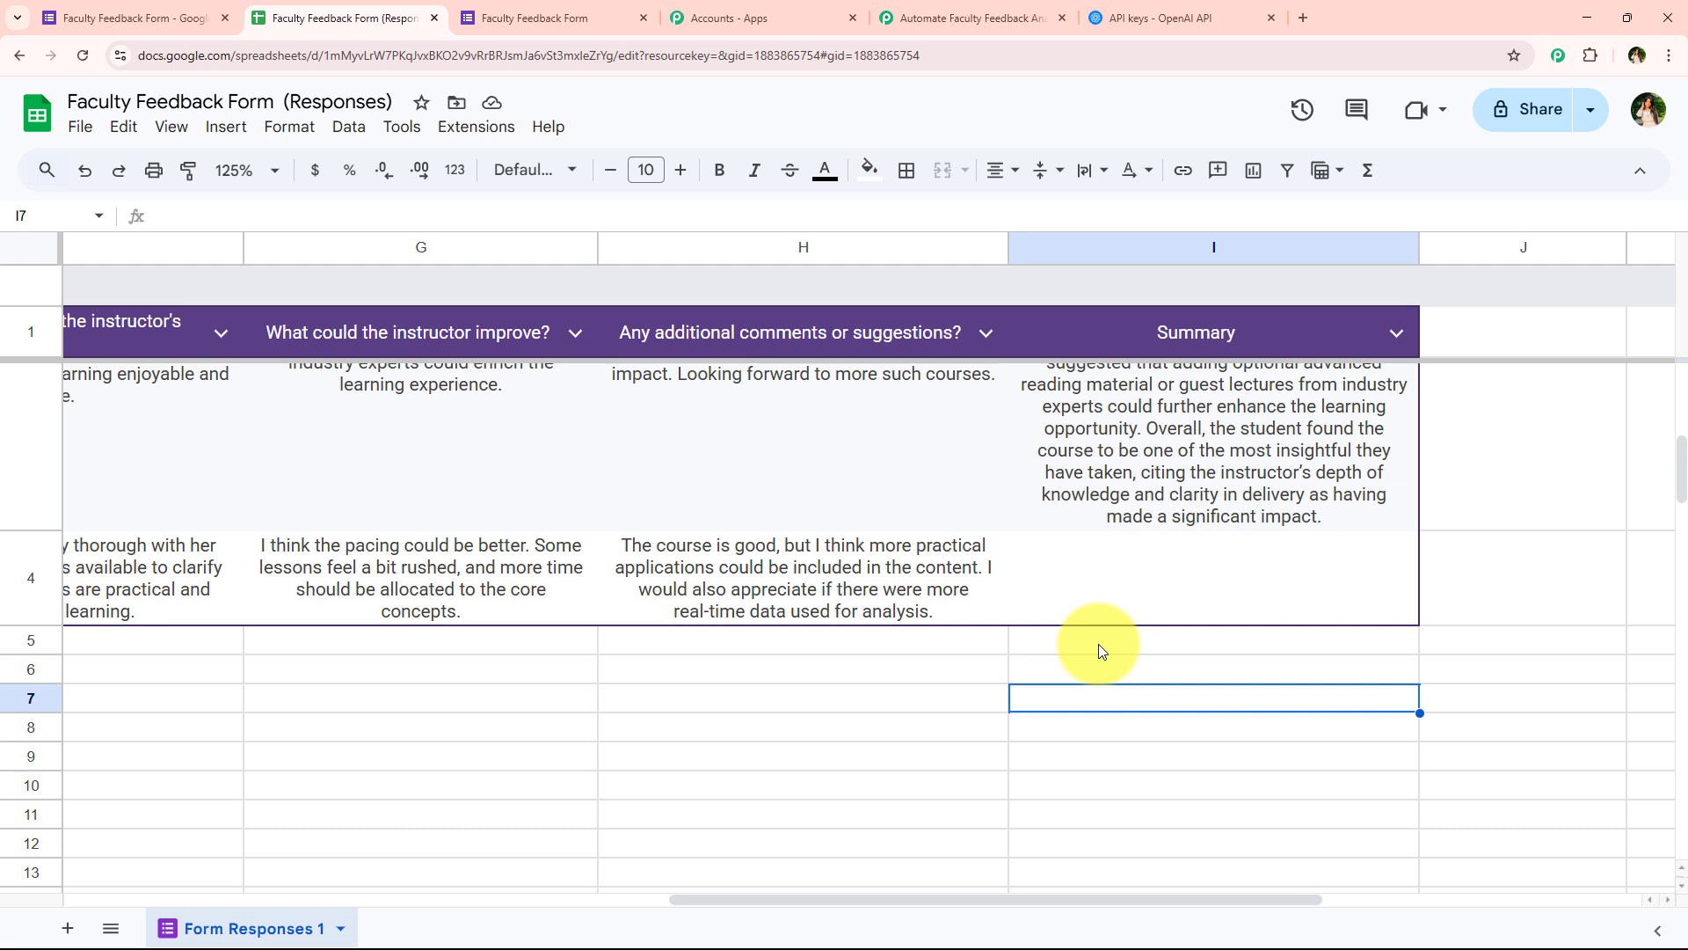
{"action": "key", "text": "Up"}
{"action": "key", "text": "Up"}
{"action": "key", "text": "Up"}
{"action": "key", "text": "Up"}
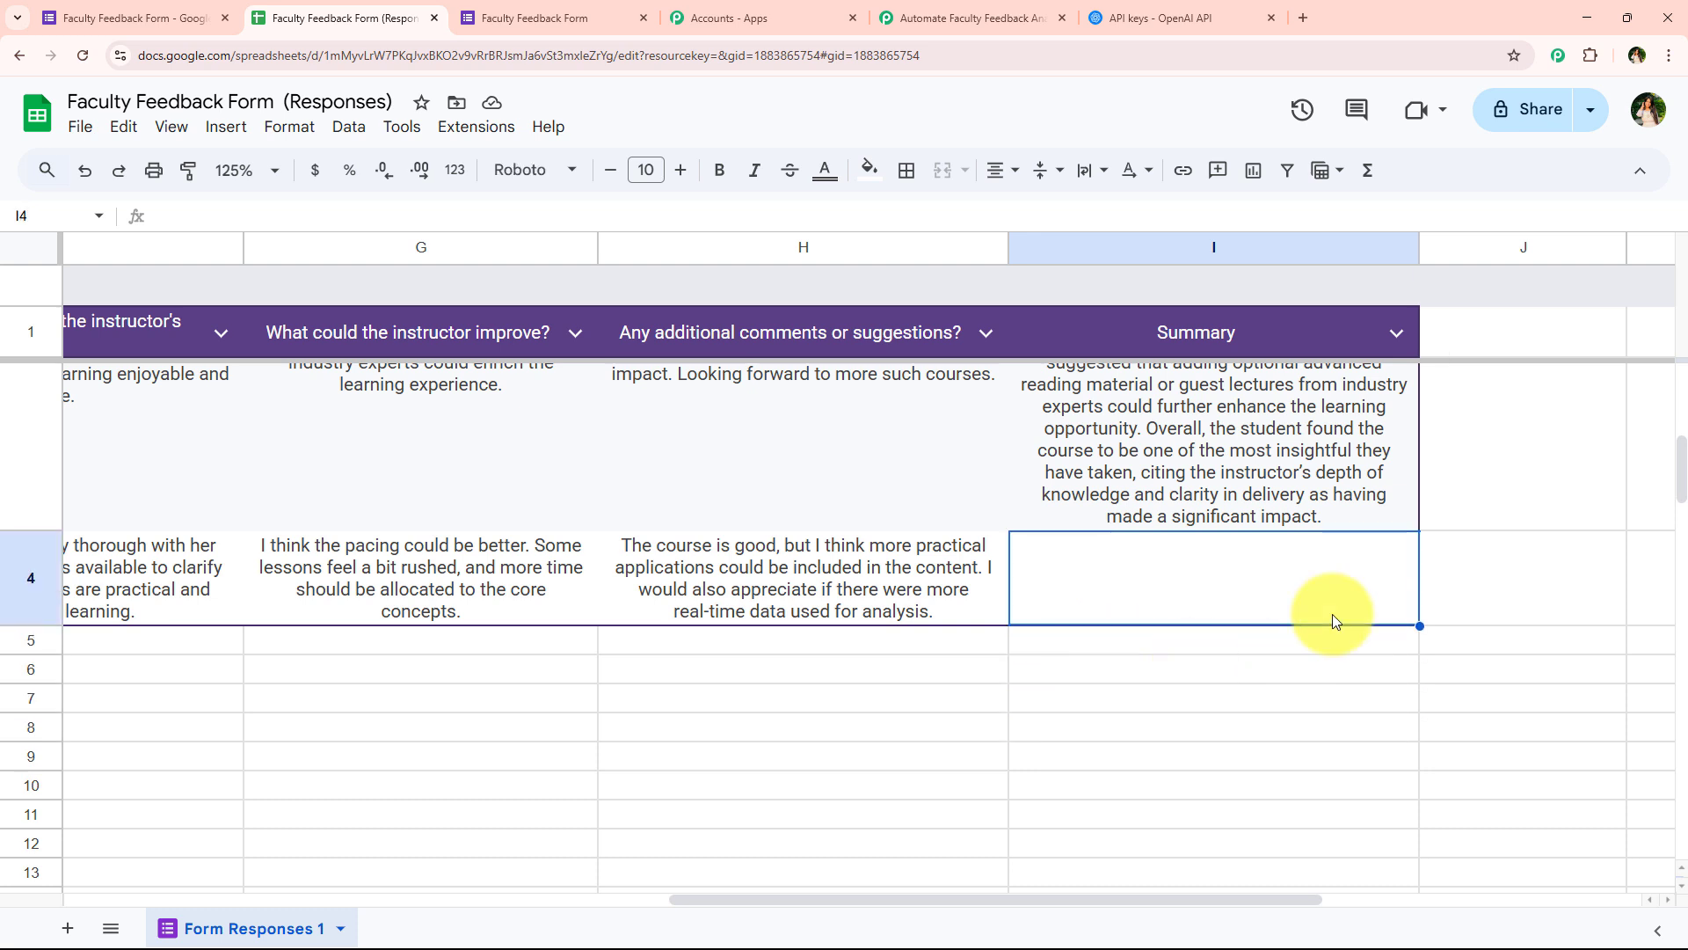
Replace the fixed row number in the range with the mapped RowIndex from the Google Forms response, keeping column I.
{"action": "left_click", "coordinate": [982, 10]}
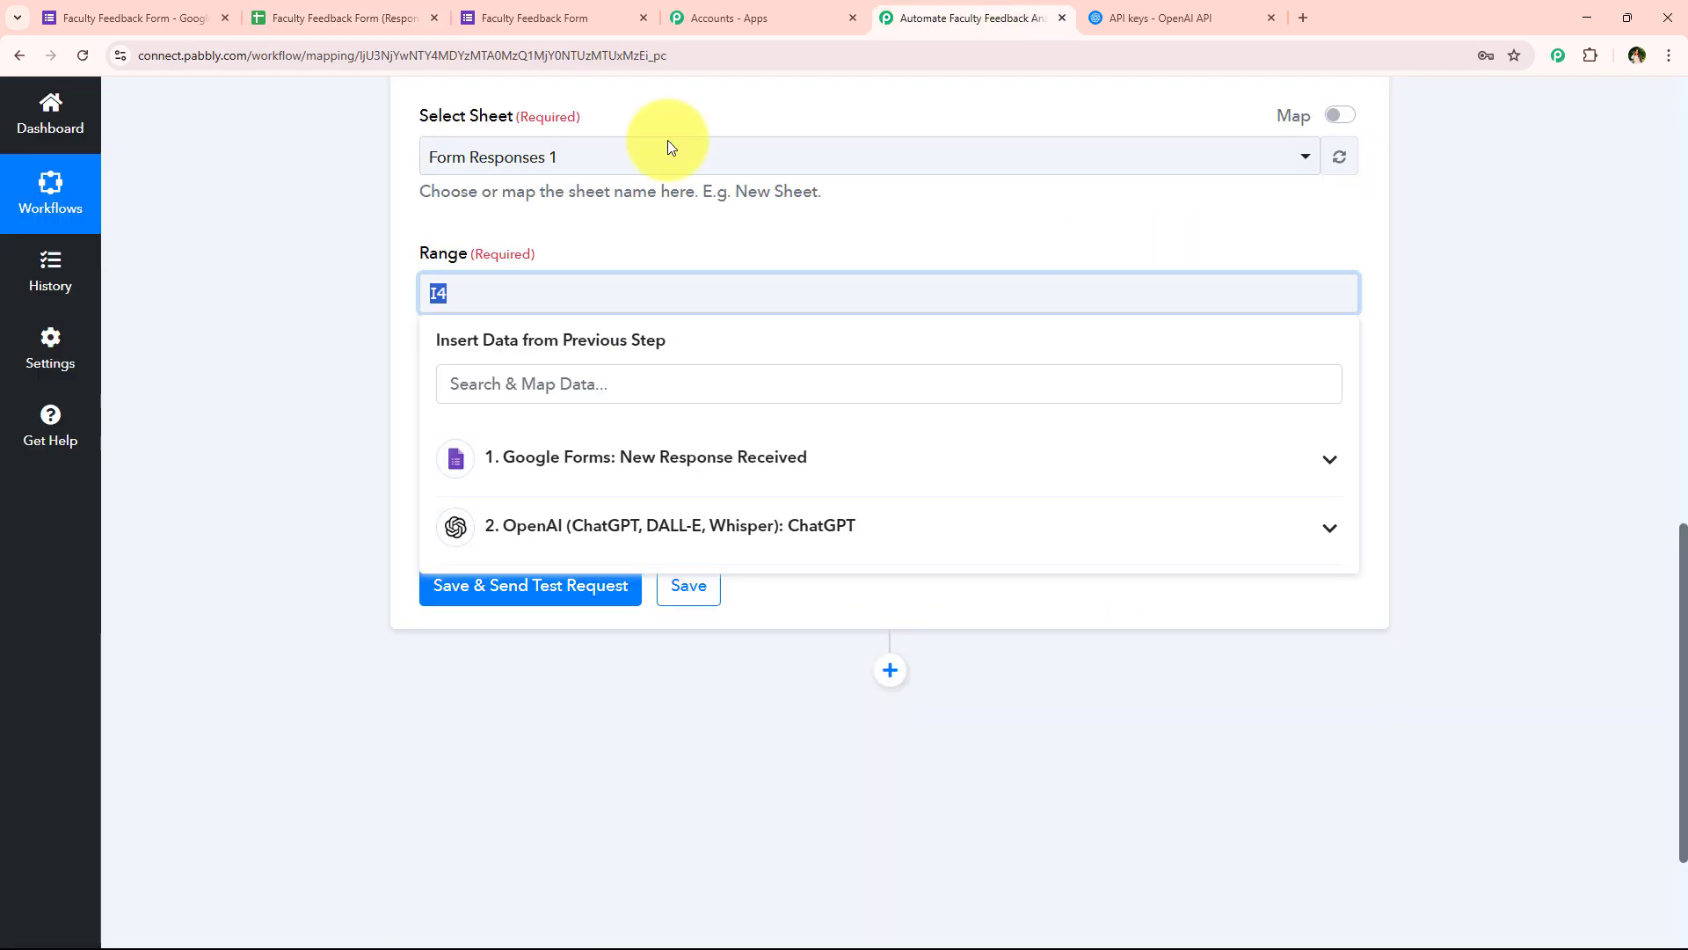
{"action": "left_click", "coordinate": [492, 303]}
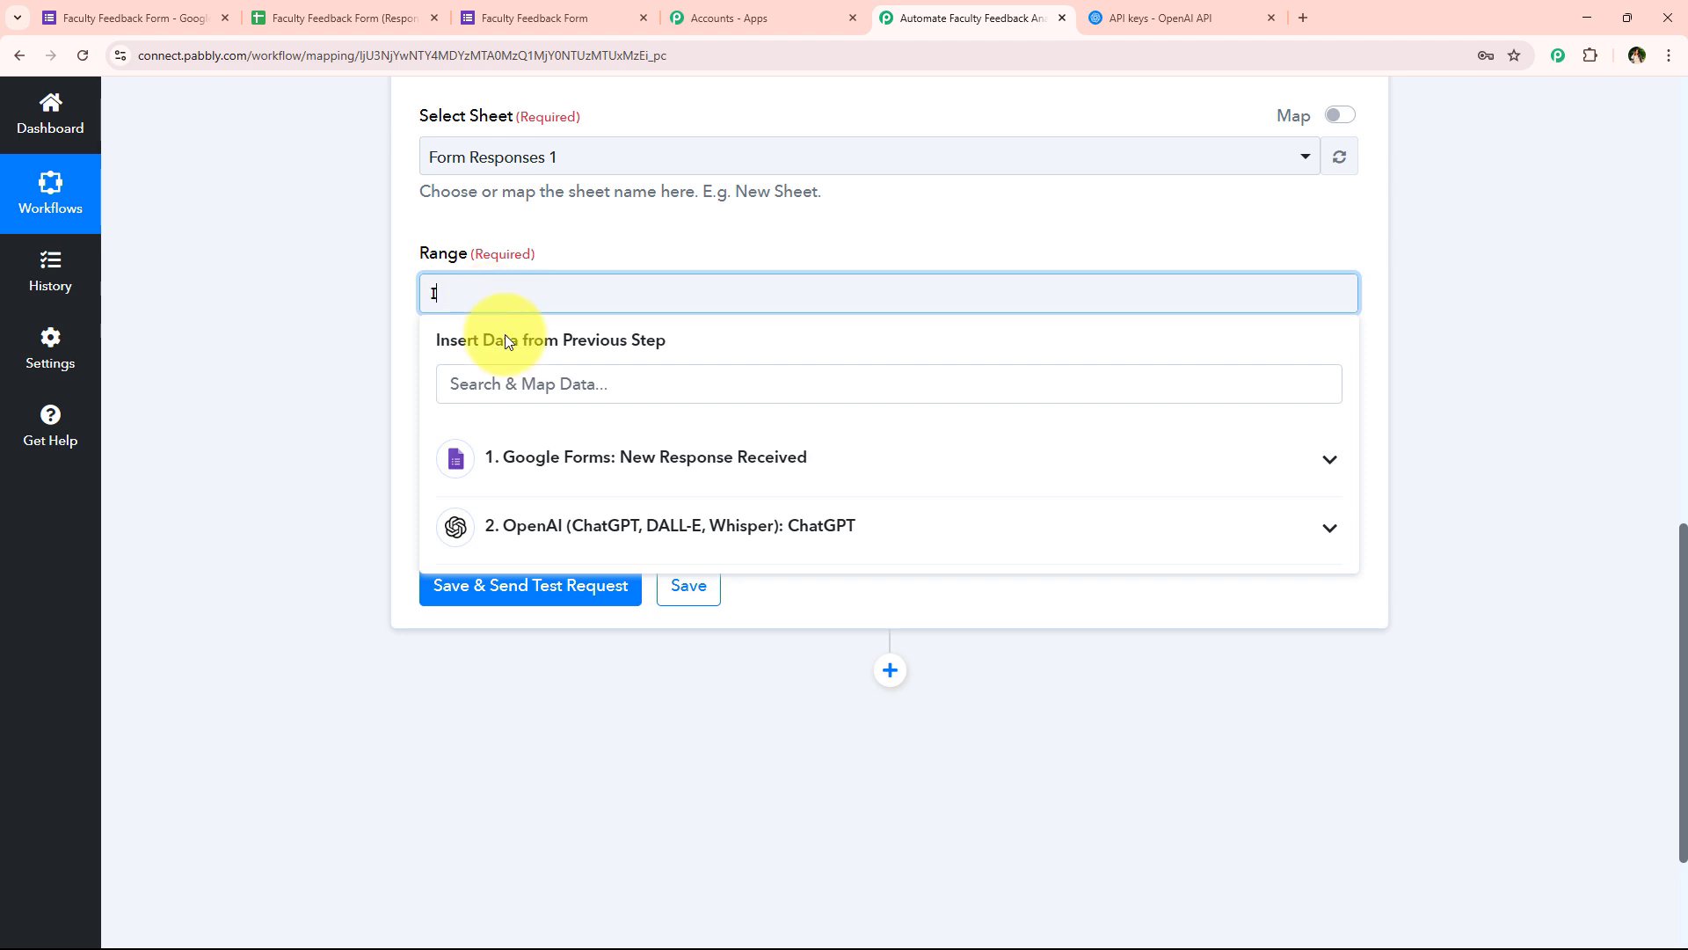
{"action": "left_click", "coordinate": [538, 369]}
{"action": "type", "text": "row"}
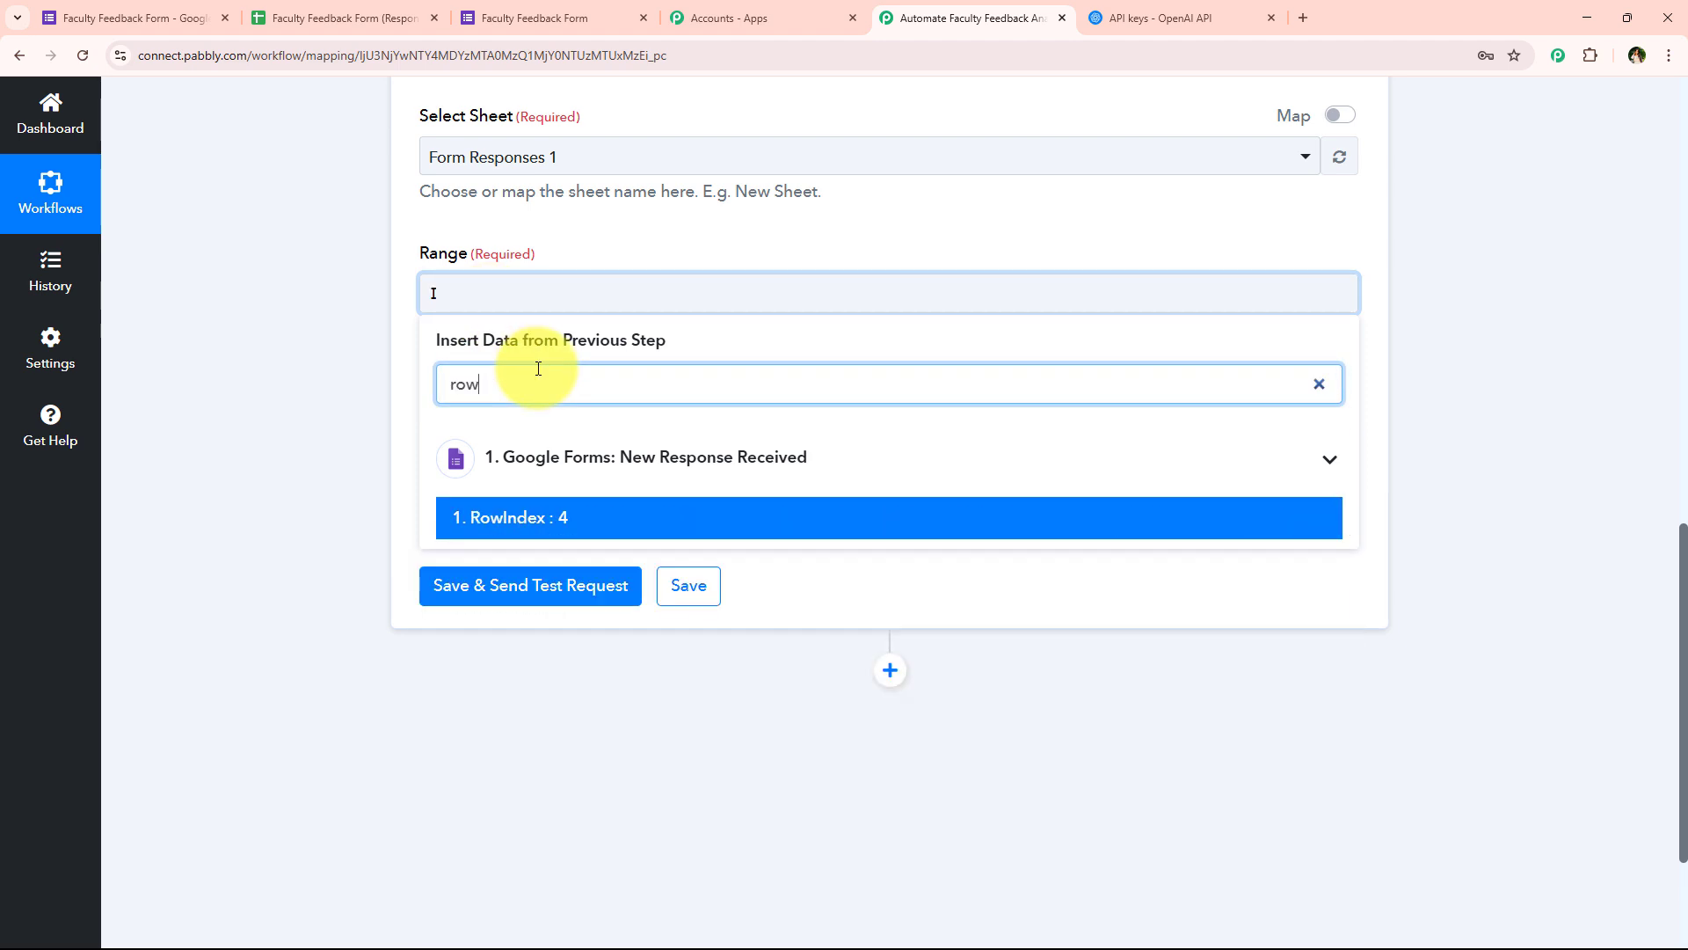
{"action": "left_click", "coordinate": [203, 331]}
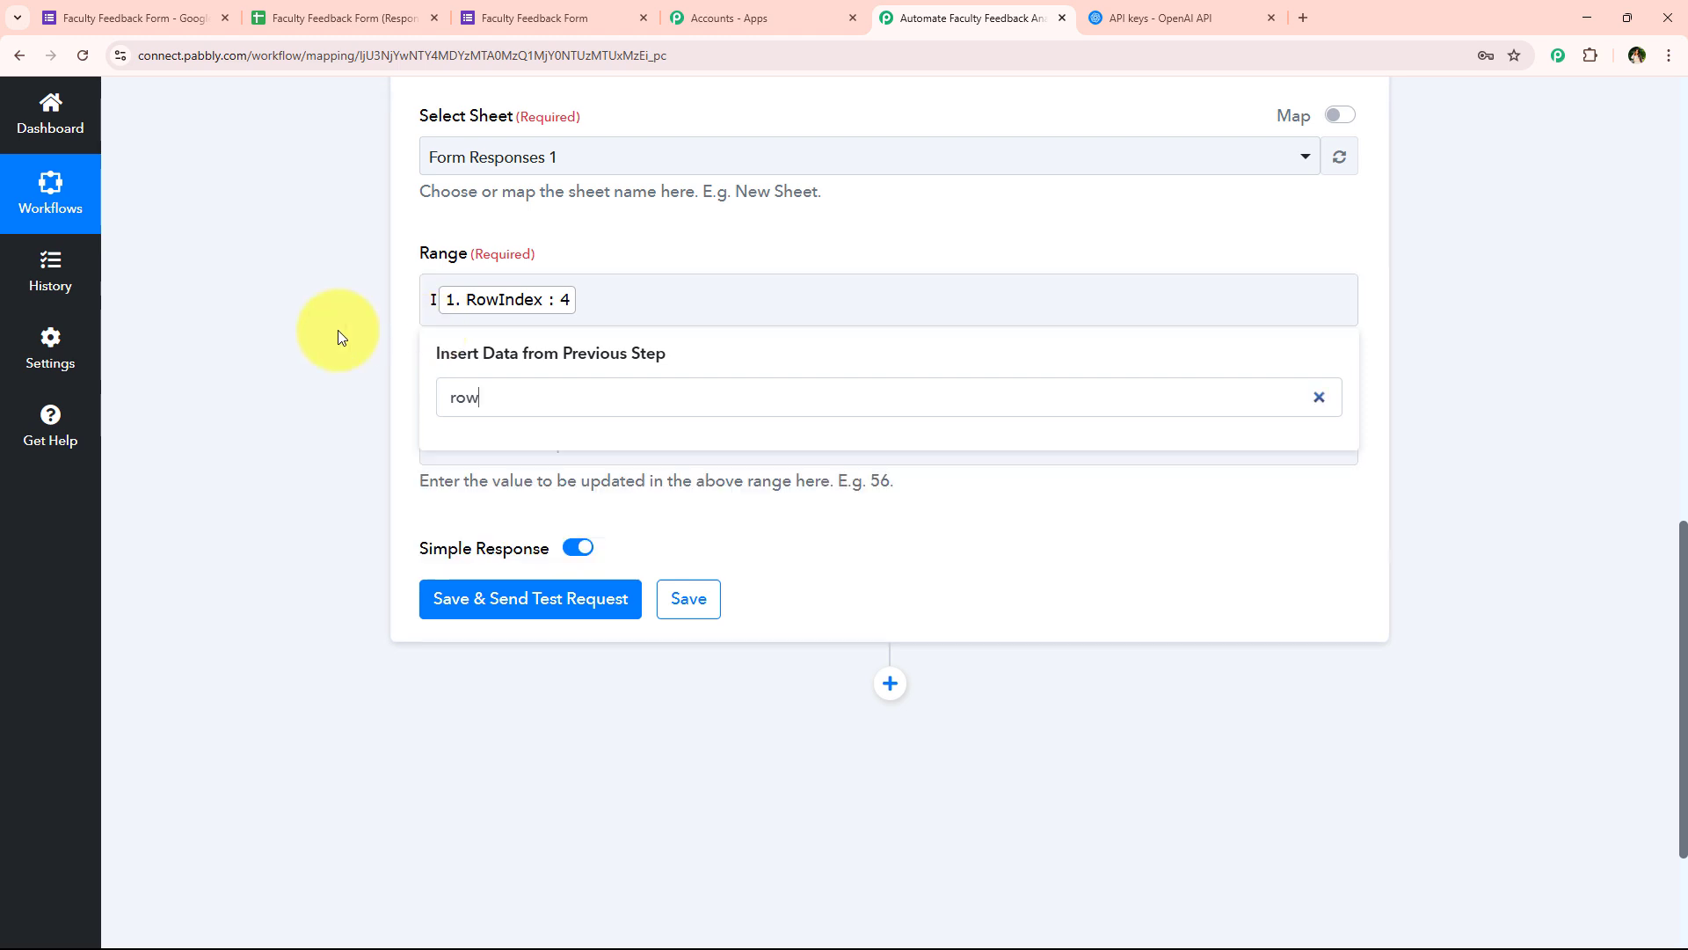
Map the ChatGPT step's Choices 0 Message Content as the value to write into the cell.
{"action": "scroll", "coordinate": [368, 418], "scroll_direction": "down", "scroll_amount": 1}
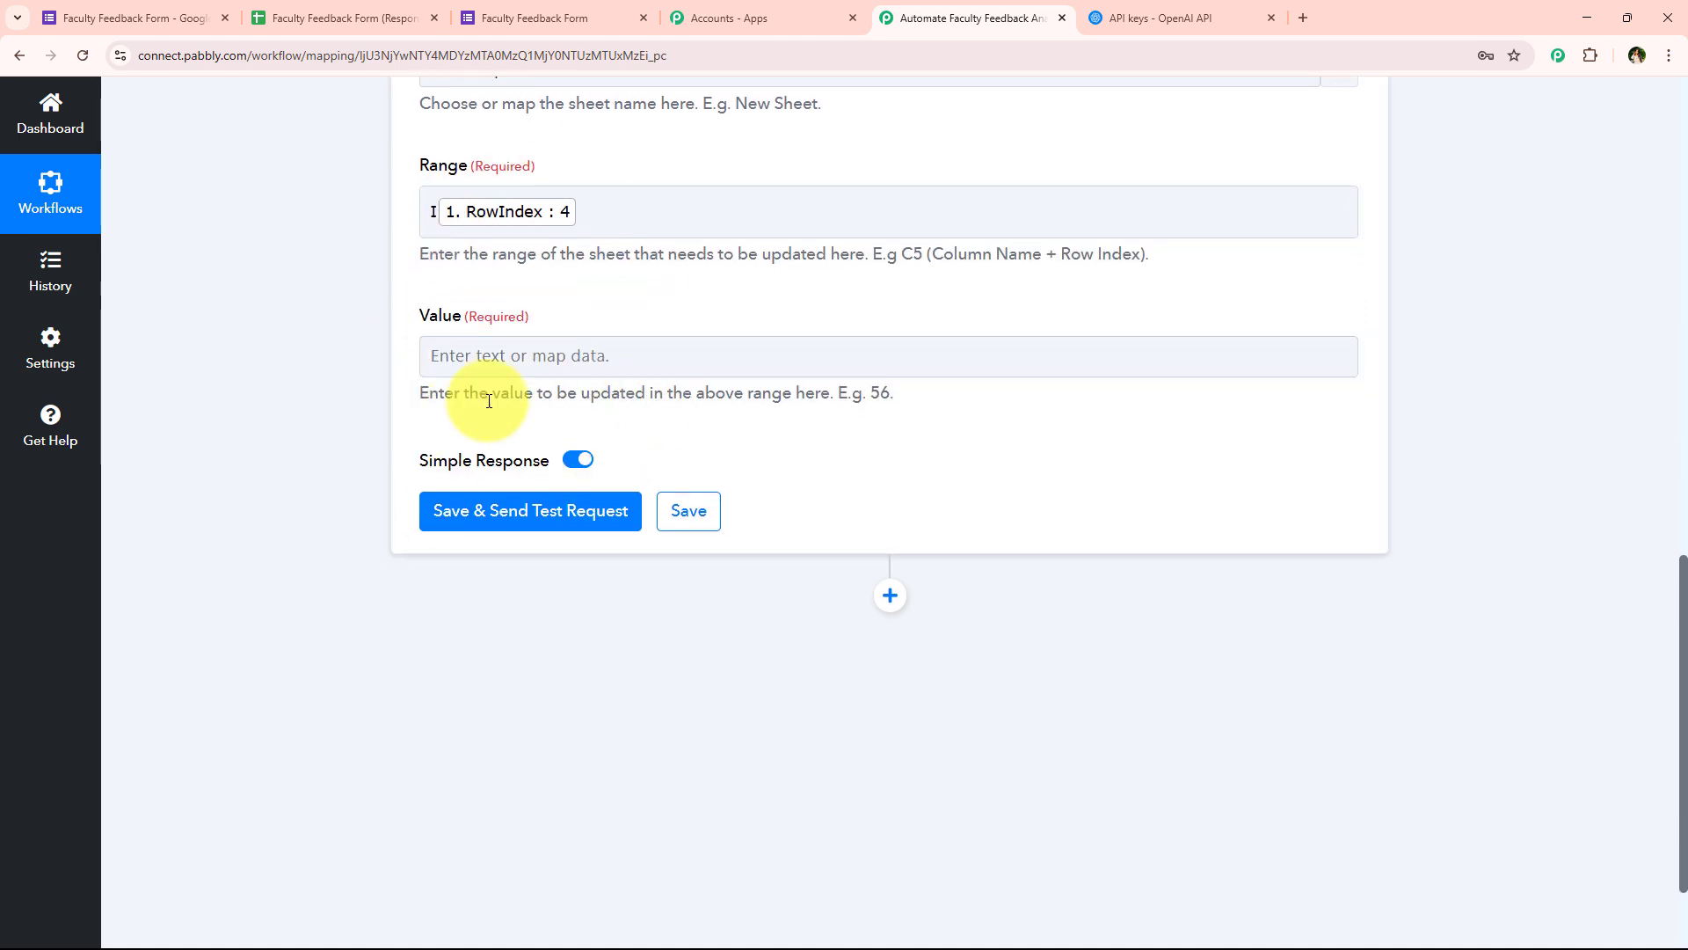
{"action": "left_click_drag", "start_coordinate": [338, 391], "coordinate": [1231, 404]}
{"action": "left_click", "coordinate": [1064, 413]}
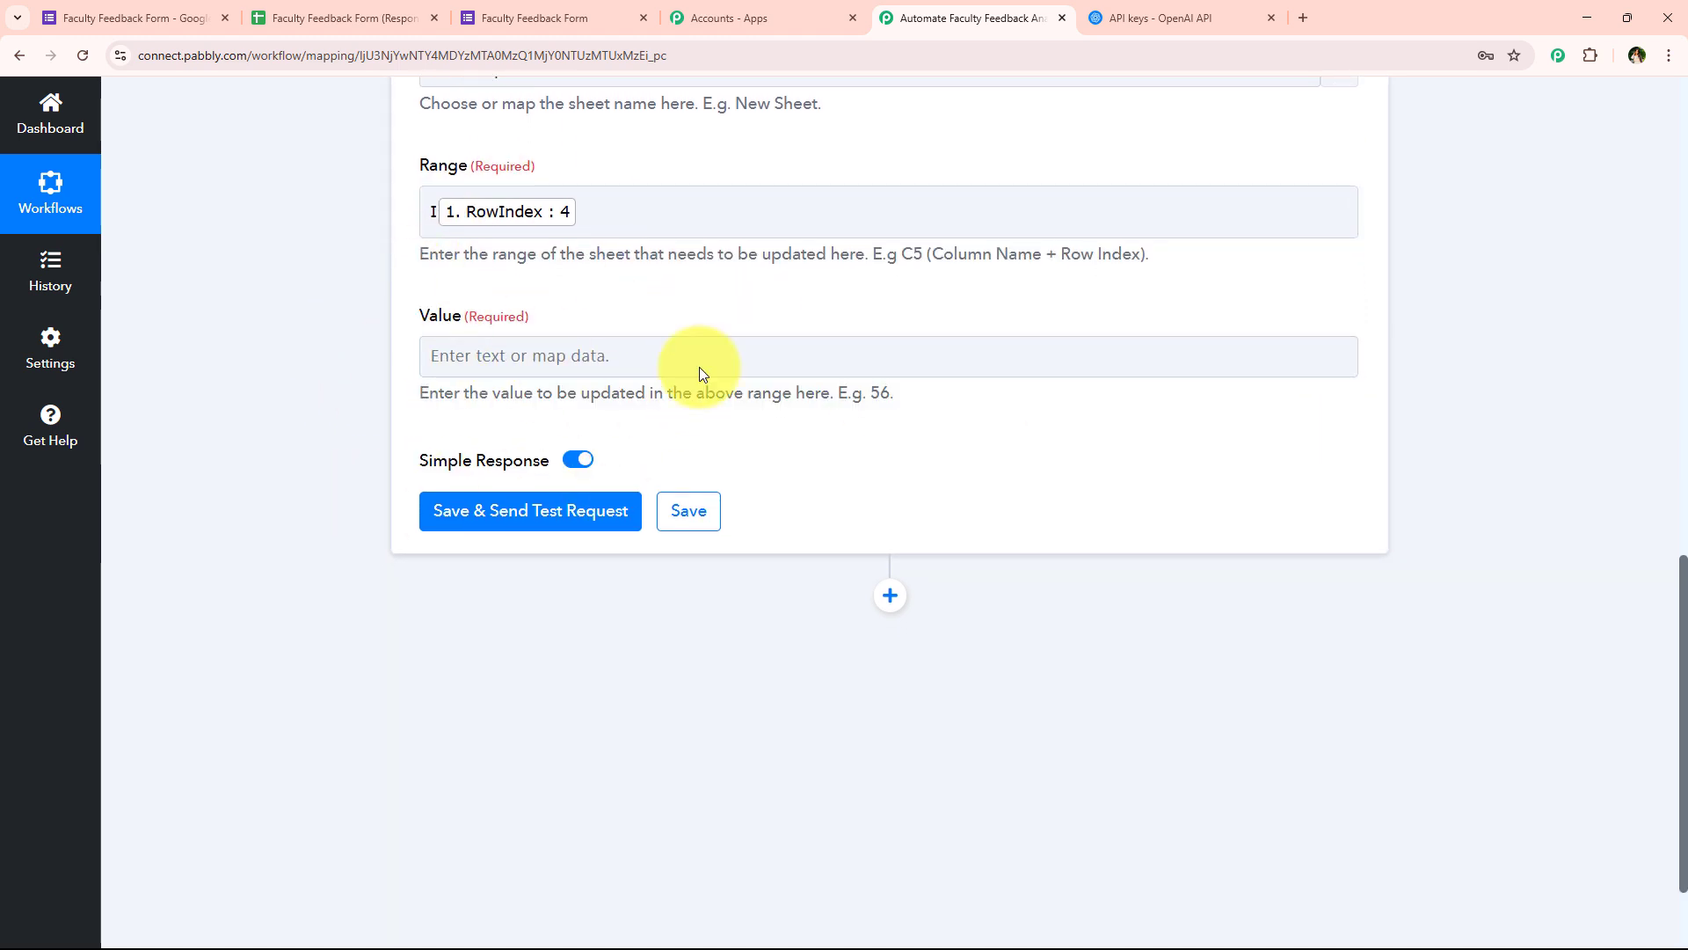
{"action": "scroll", "coordinate": [449, 348], "scroll_direction": "down", "scroll_amount": 2}
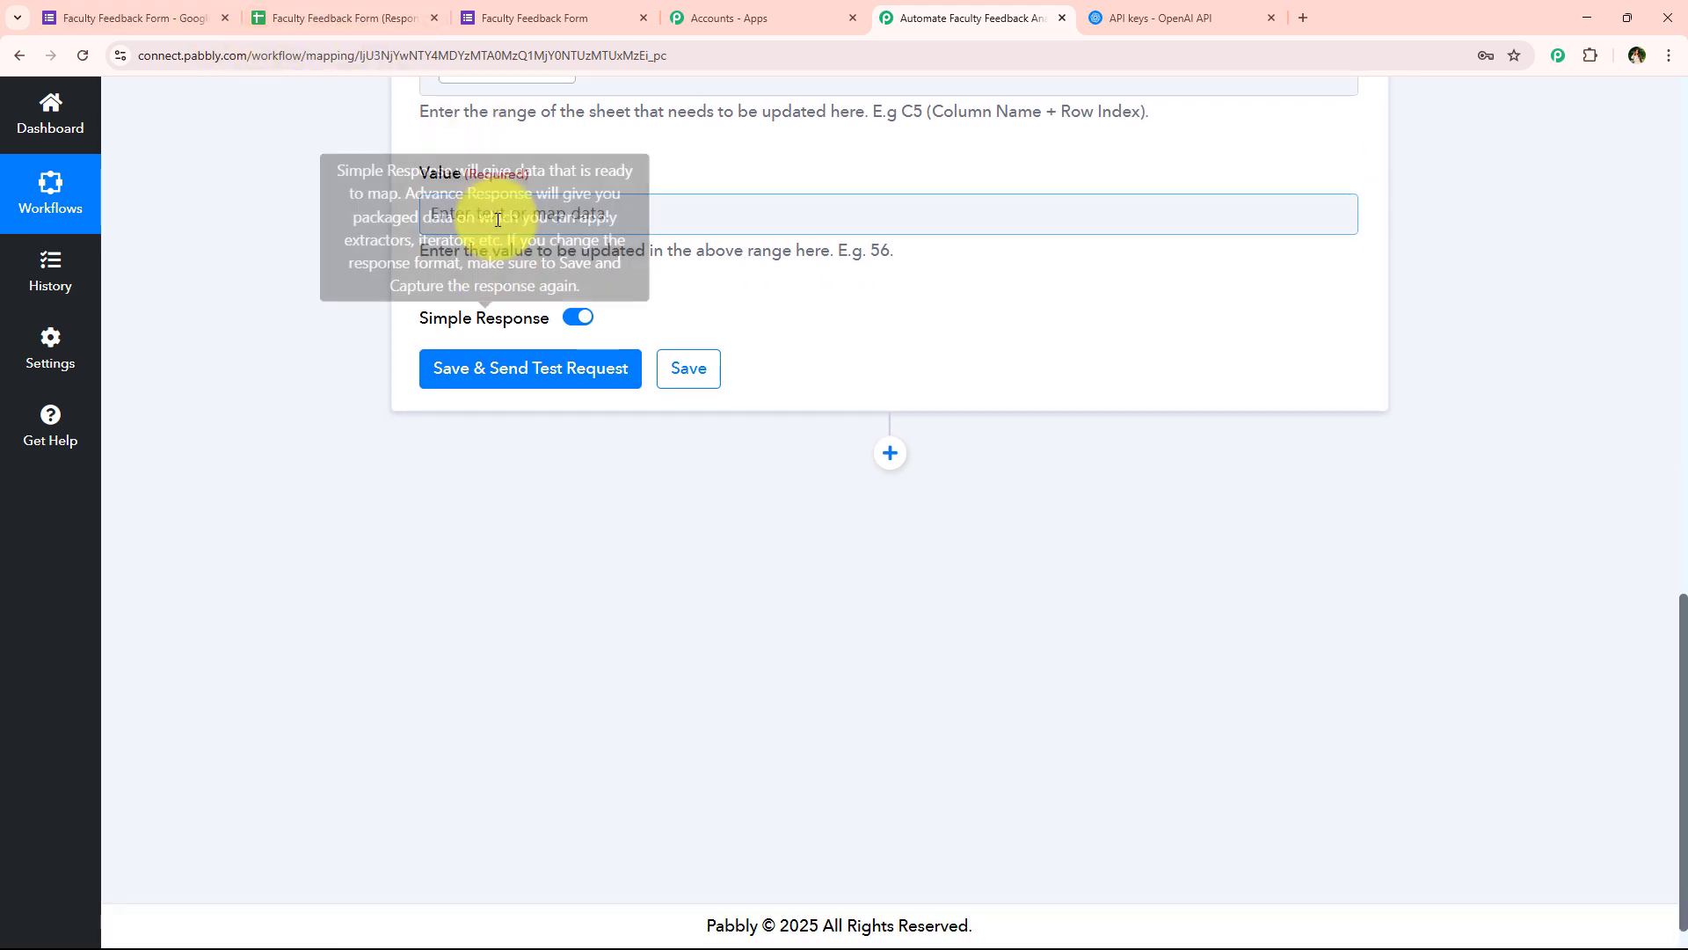
{"action": "left_click", "coordinate": [471, 216]}
{"action": "left_click", "coordinate": [502, 447]}
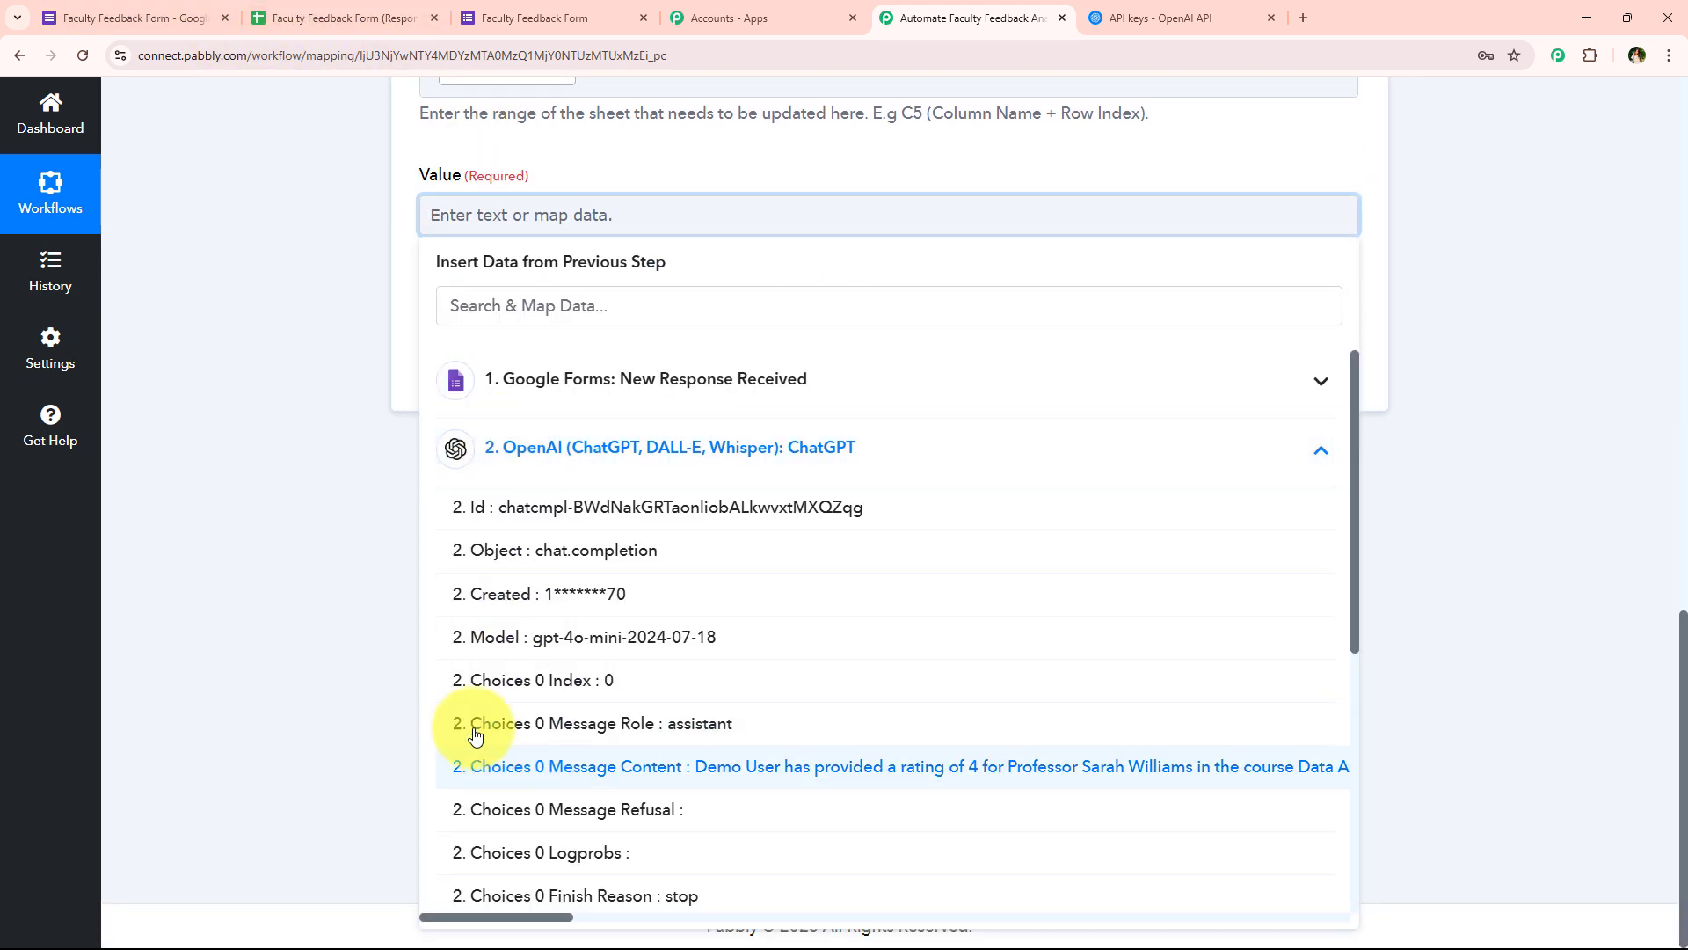
{"action": "left_click", "coordinate": [553, 783]}
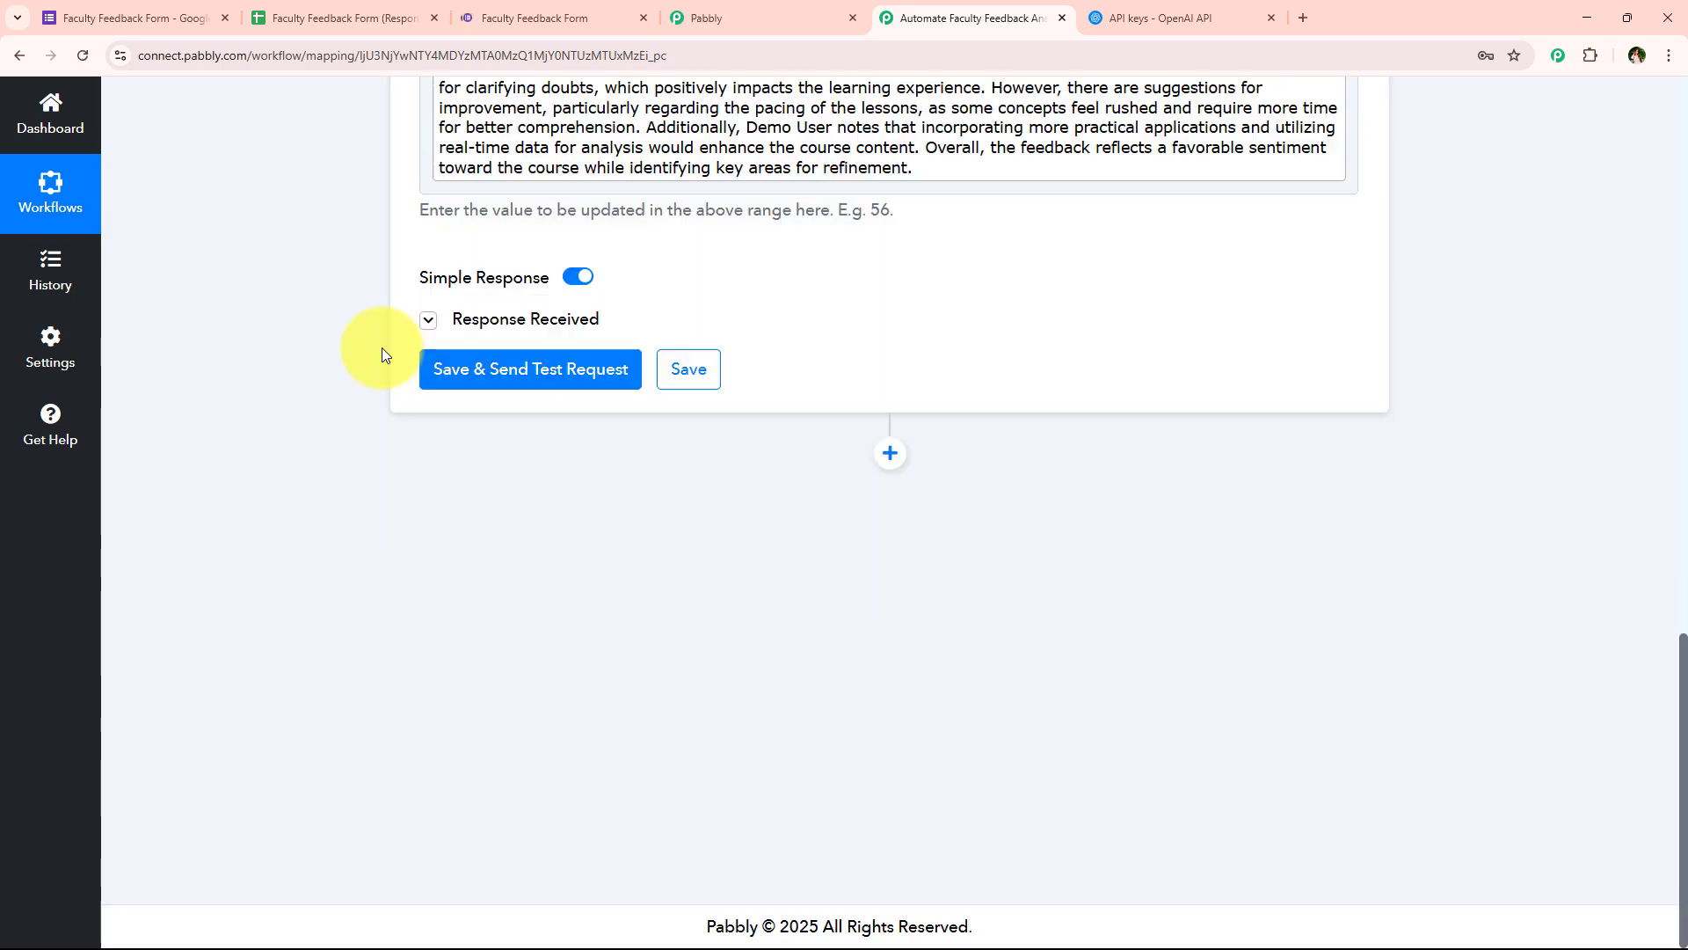
Save the Update Cell Value action with a test request and collapse the Google Sheets step.
{"action": "scroll", "coordinate": [740, 287], "scroll_direction": "up", "scroll_amount": 2}
{"action": "scroll", "coordinate": [583, 542], "scroll_direction": "down", "scroll_amount": 3}
{"action": "left_click", "coordinate": [556, 376]}
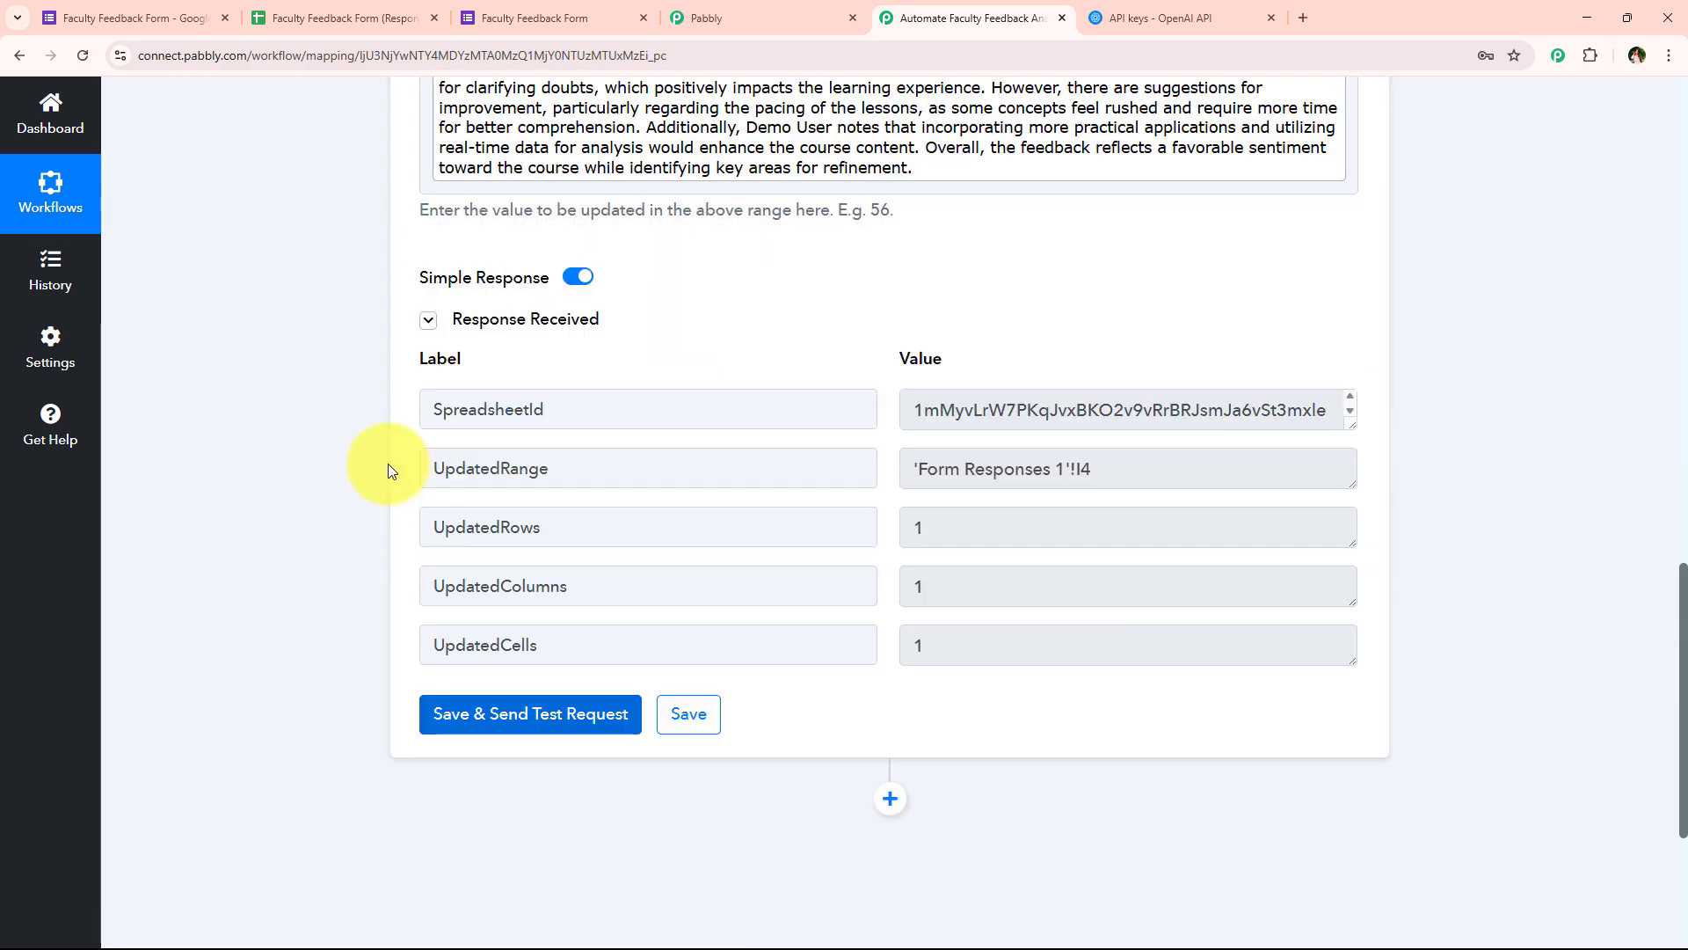
{"action": "scroll", "coordinate": [347, 577], "scroll_direction": "up", "scroll_amount": 10}
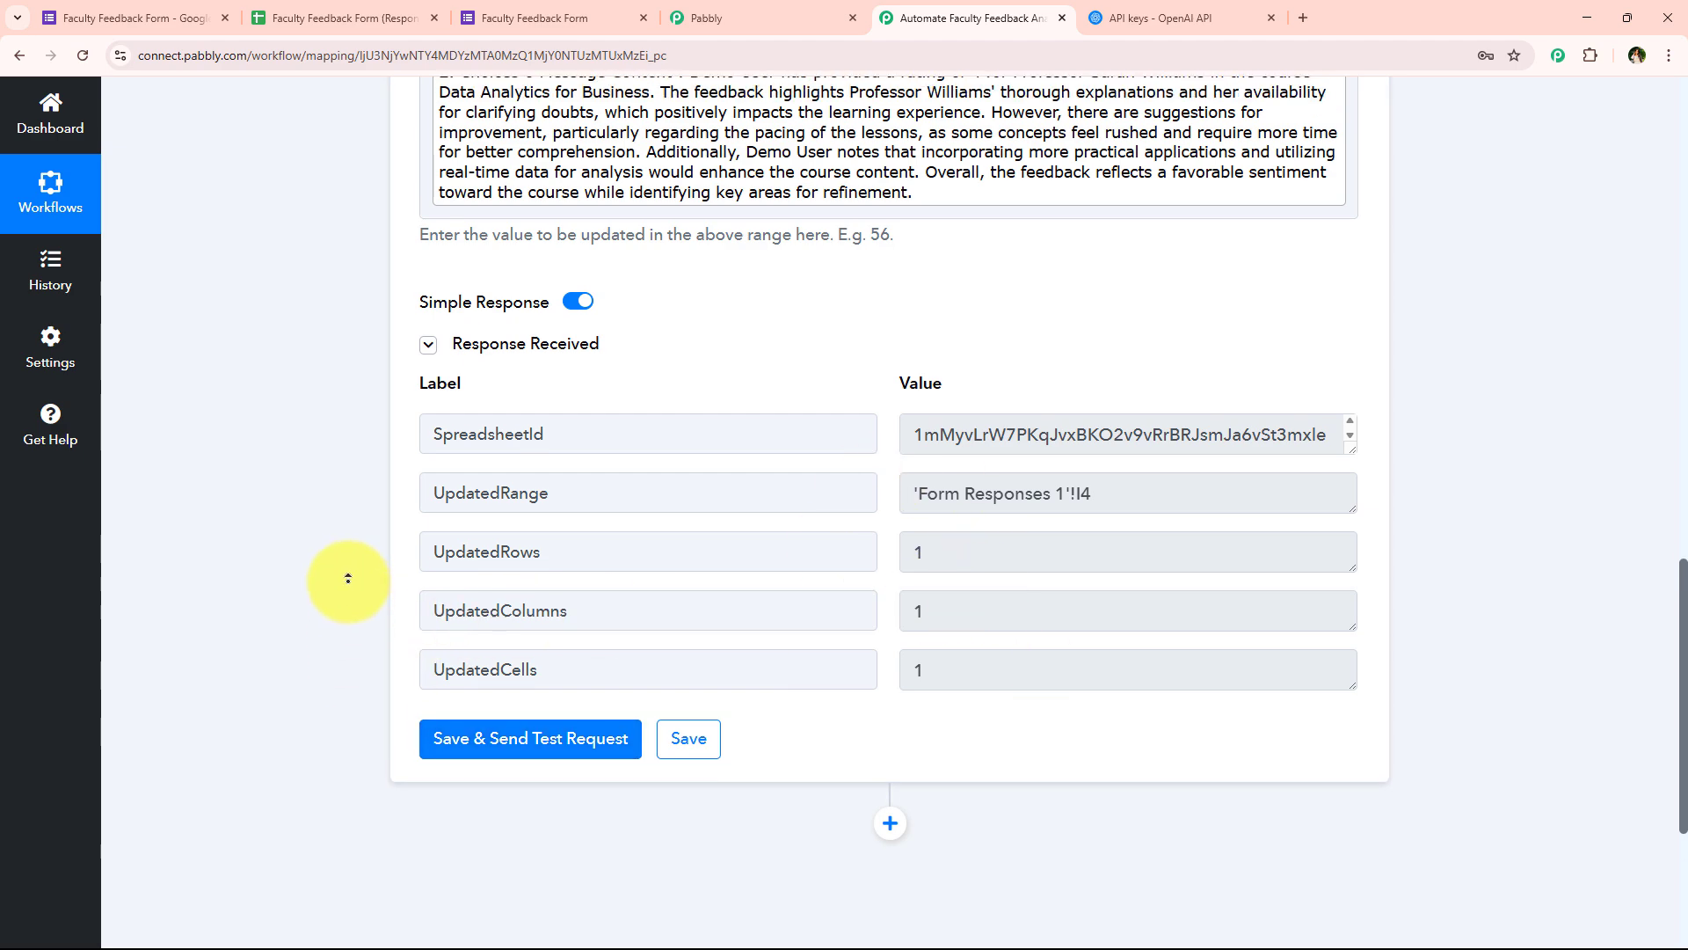
{"action": "scroll", "coordinate": [347, 577], "scroll_direction": "up", "scroll_amount": 6}
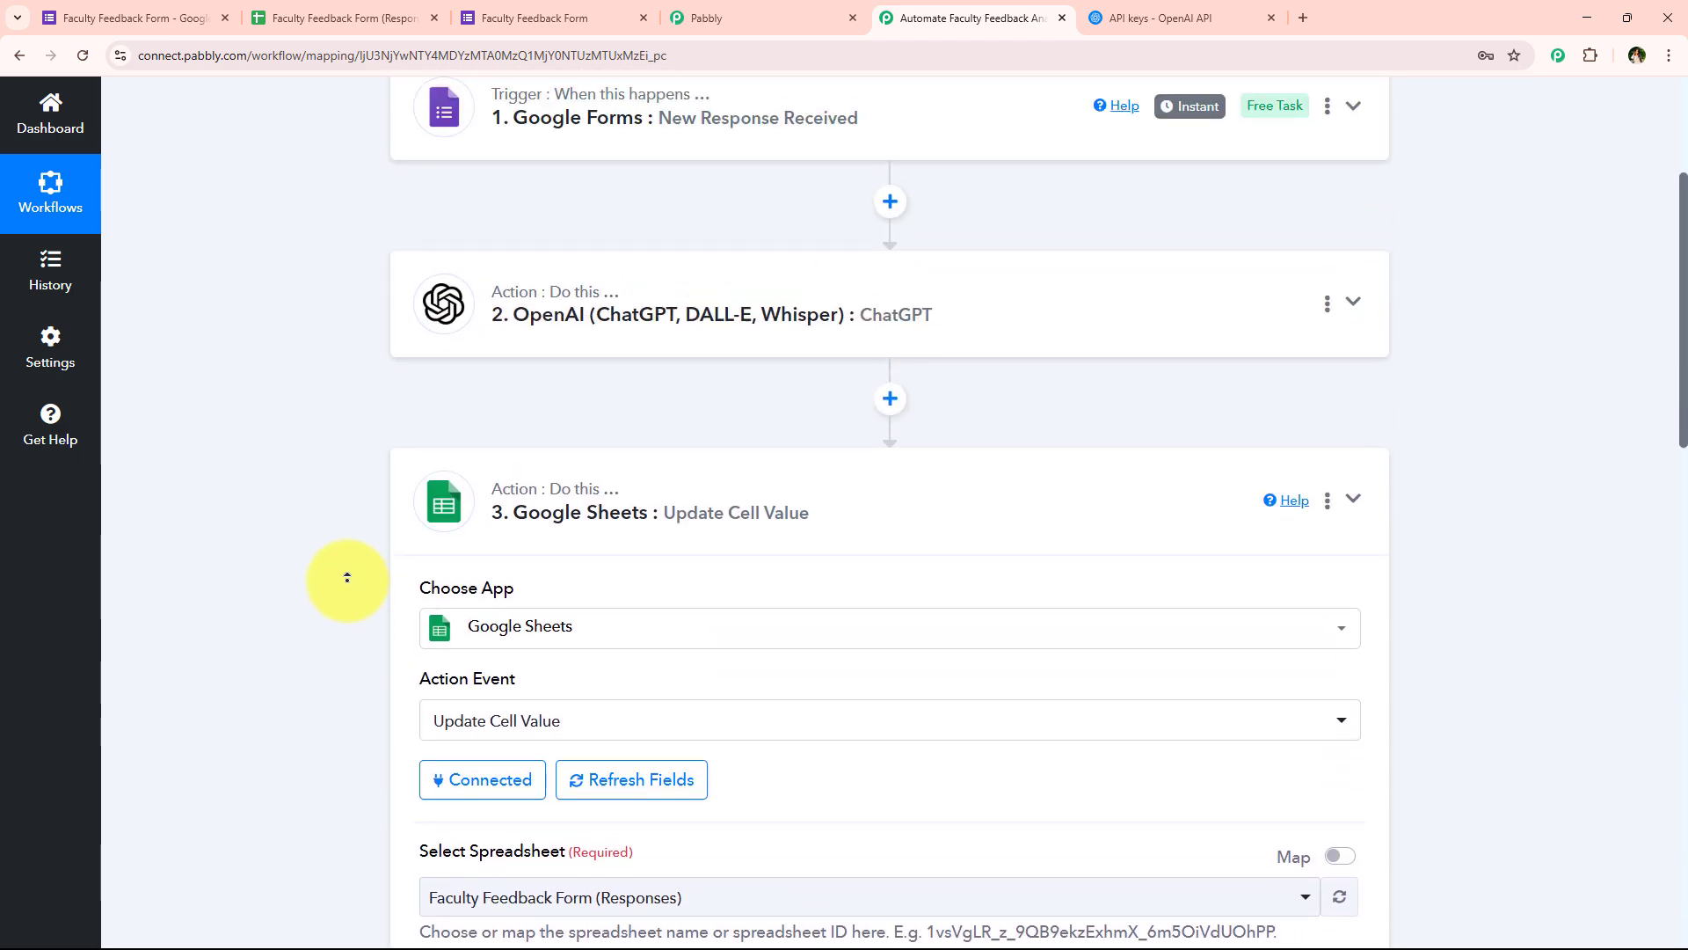
{"action": "left_click", "coordinate": [690, 754]}
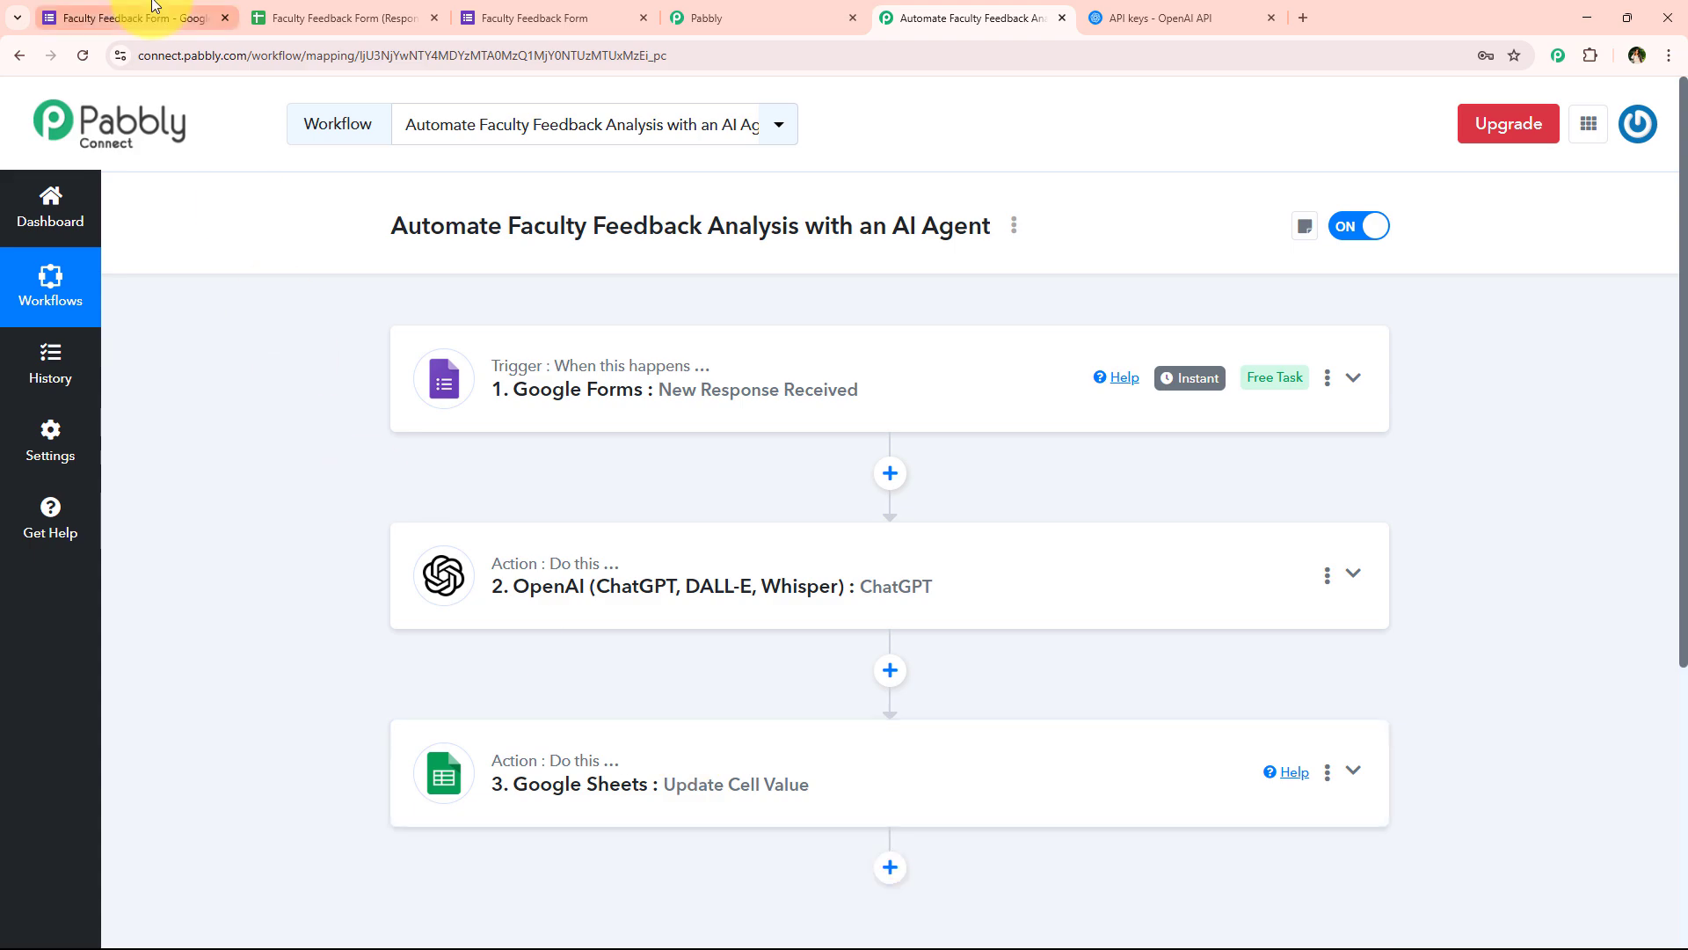
Check the latest response's Summary cell in the responses spreadsheet and widen the Summary column.
{"action": "left_click", "coordinate": [342, 18]}
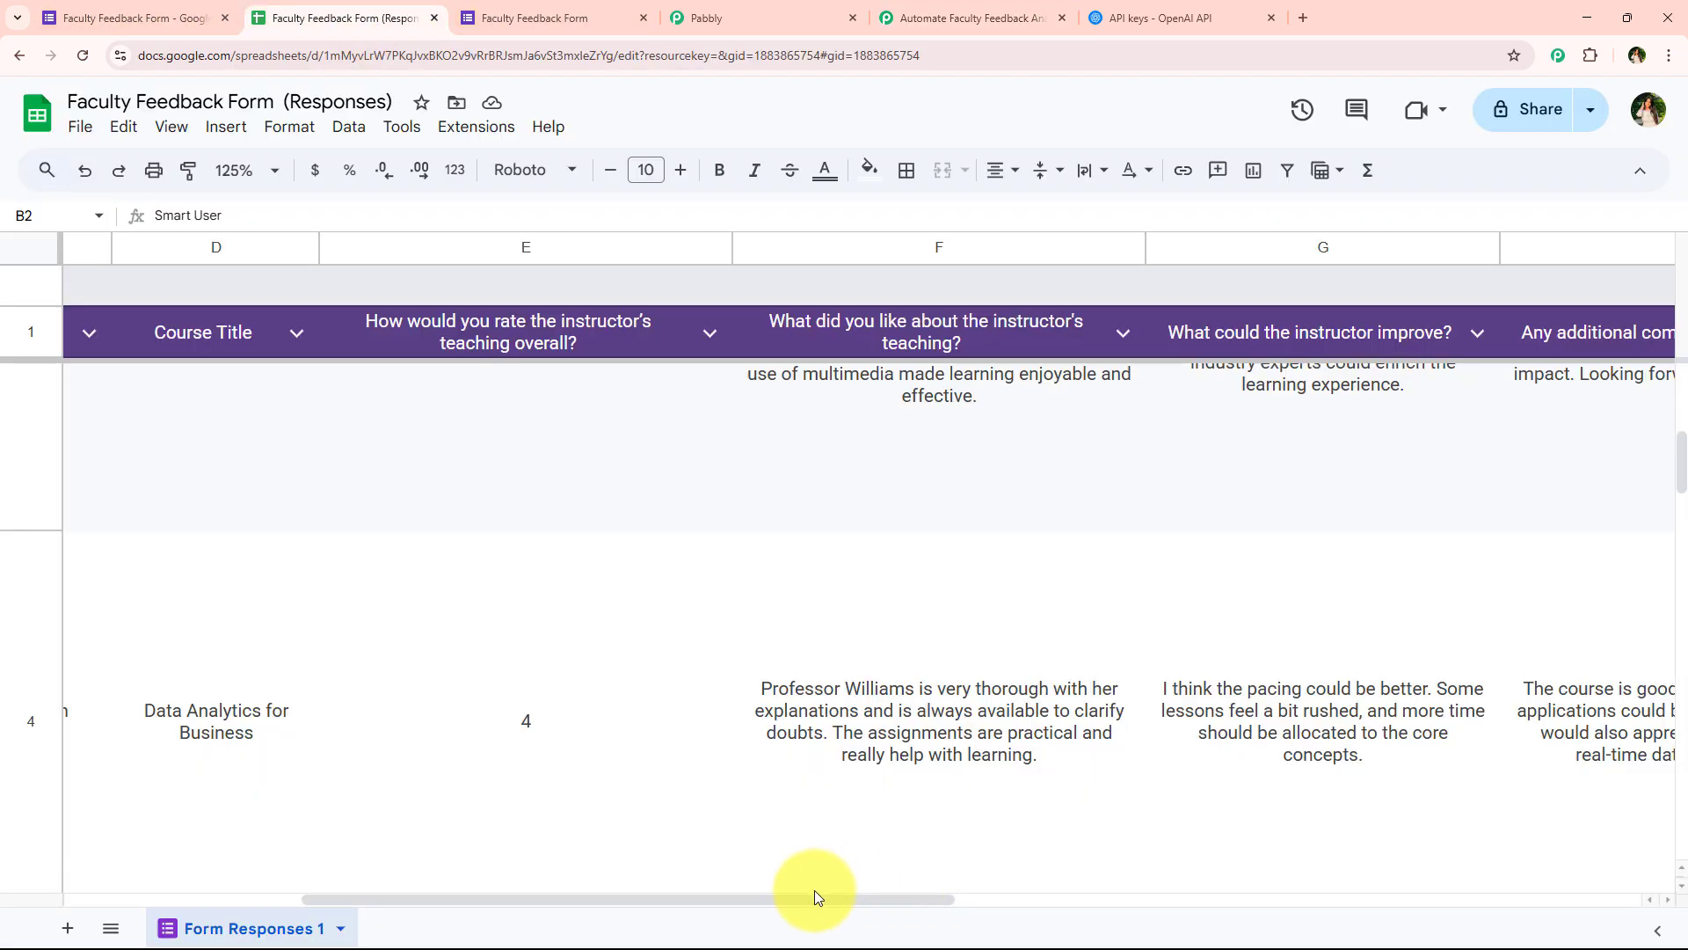
{"action": "left_click_drag", "start_coordinate": [816, 895], "coordinate": [1266, 896]}
{"action": "scroll", "coordinate": [1116, 721], "scroll_direction": "down", "scroll_amount": 2}
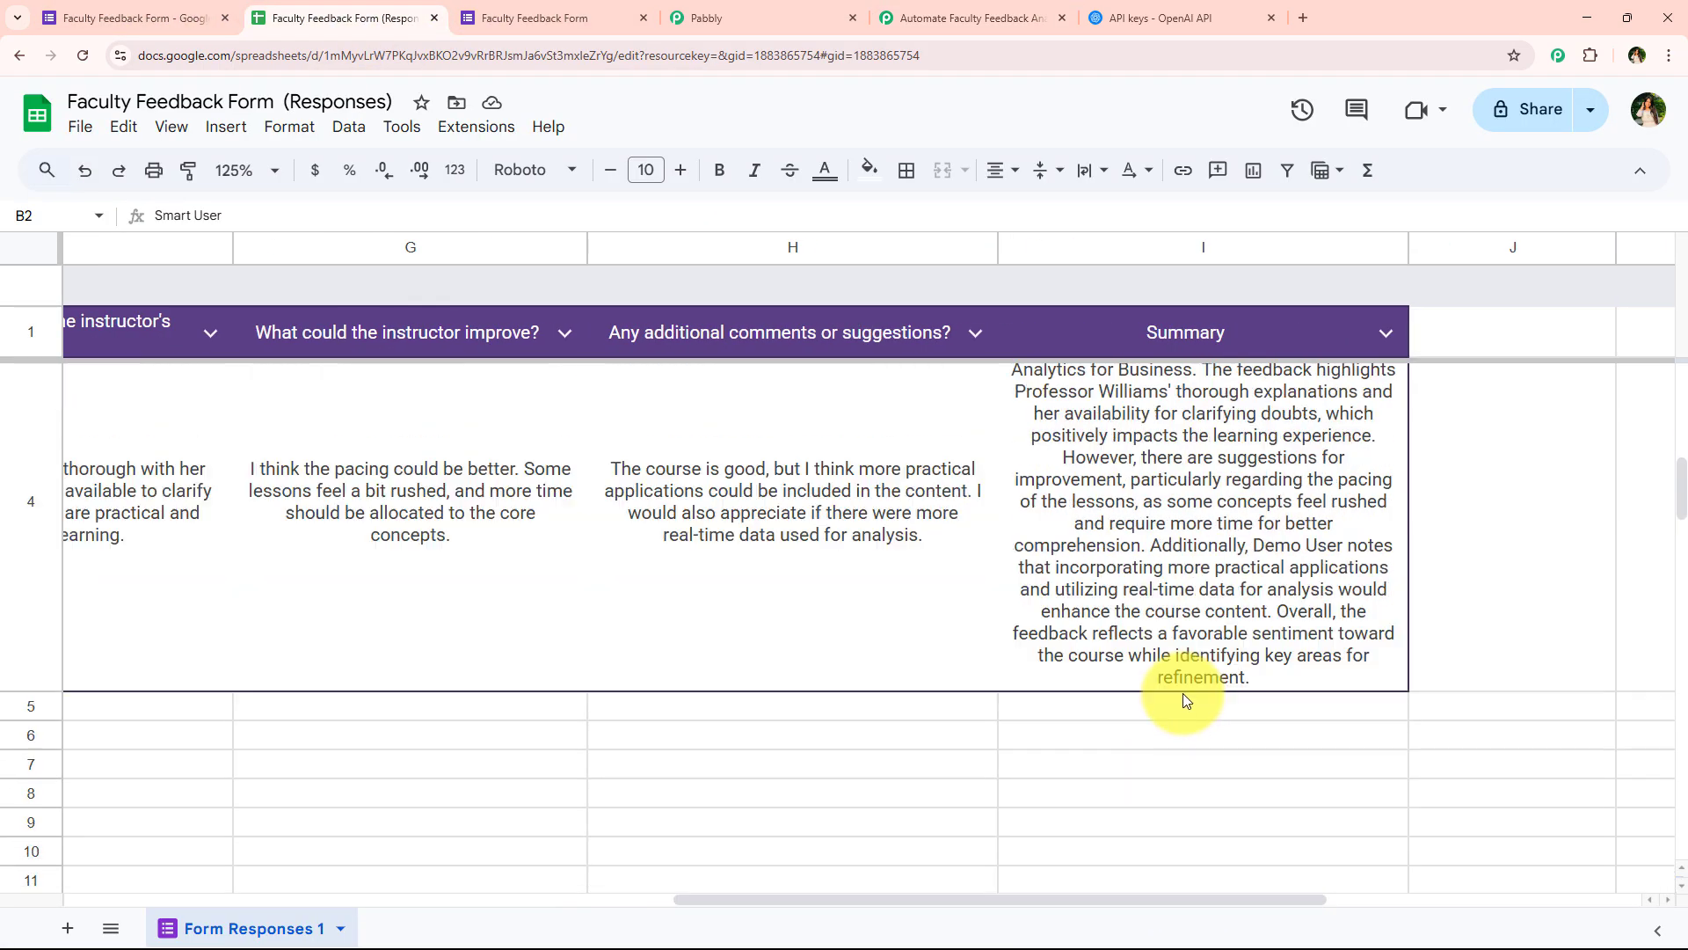
{"action": "scroll", "coordinate": [1161, 717], "scroll_direction": "up", "scroll_amount": 3}
{"action": "scroll", "coordinate": [1152, 686], "scroll_direction": "down", "scroll_amount": 2}
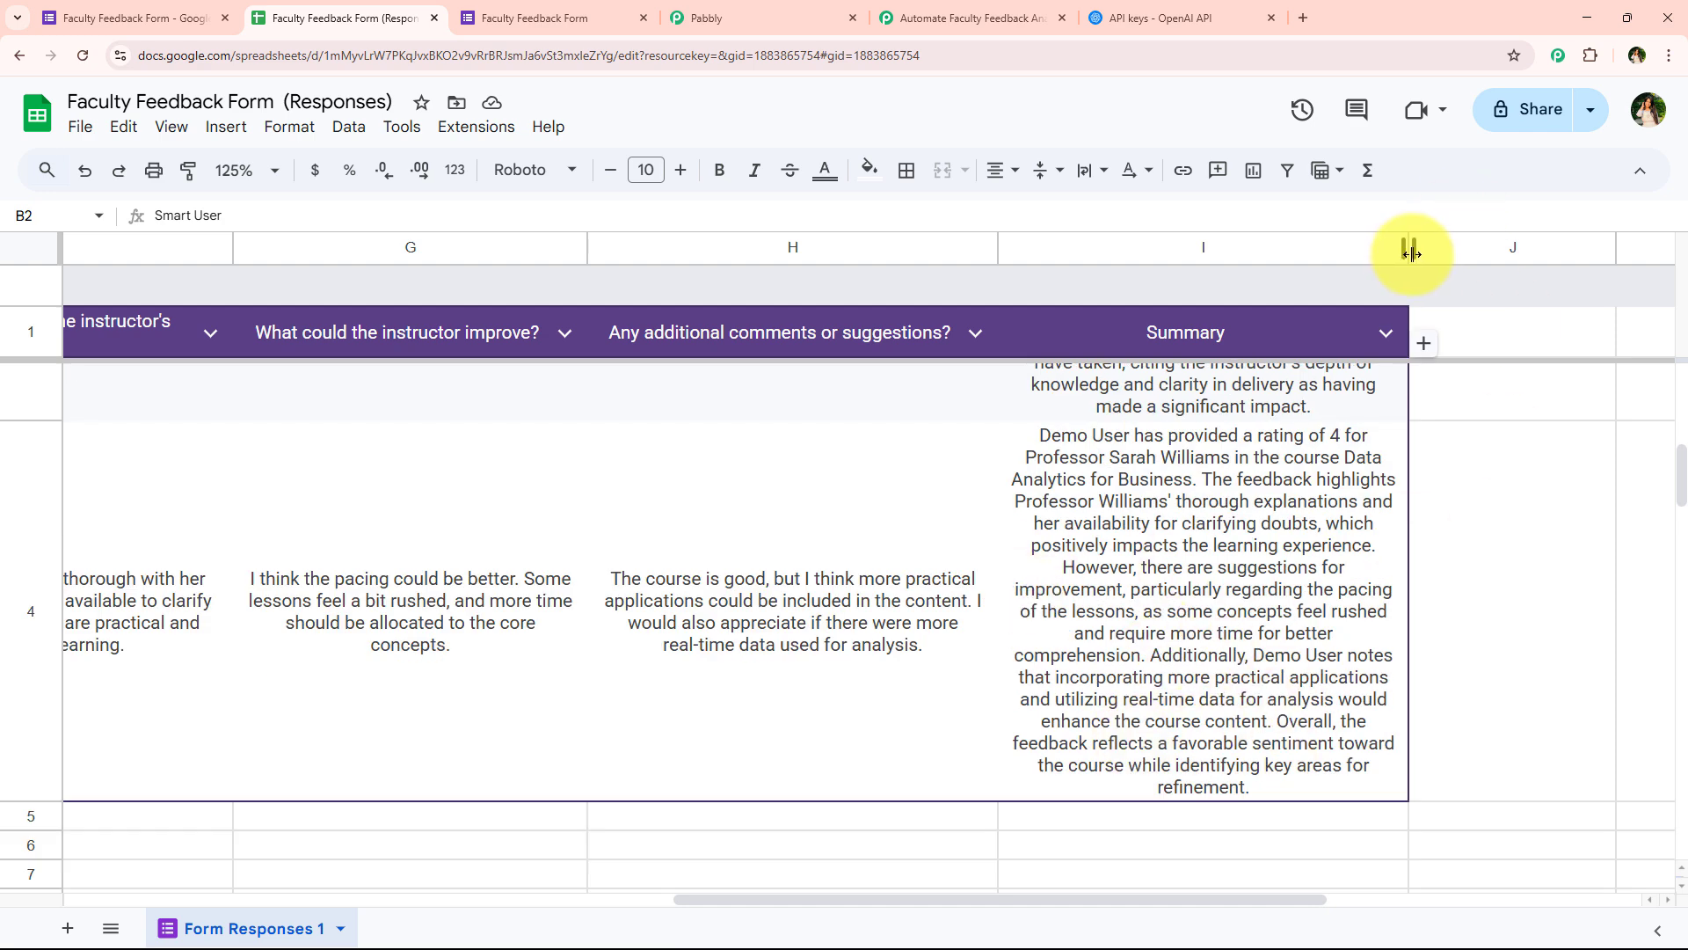
{"action": "left_click_drag", "start_coordinate": [1409, 251], "coordinate": [1611, 250]}
{"action": "scroll", "coordinate": [1011, 616], "scroll_direction": "up", "scroll_amount": 3}
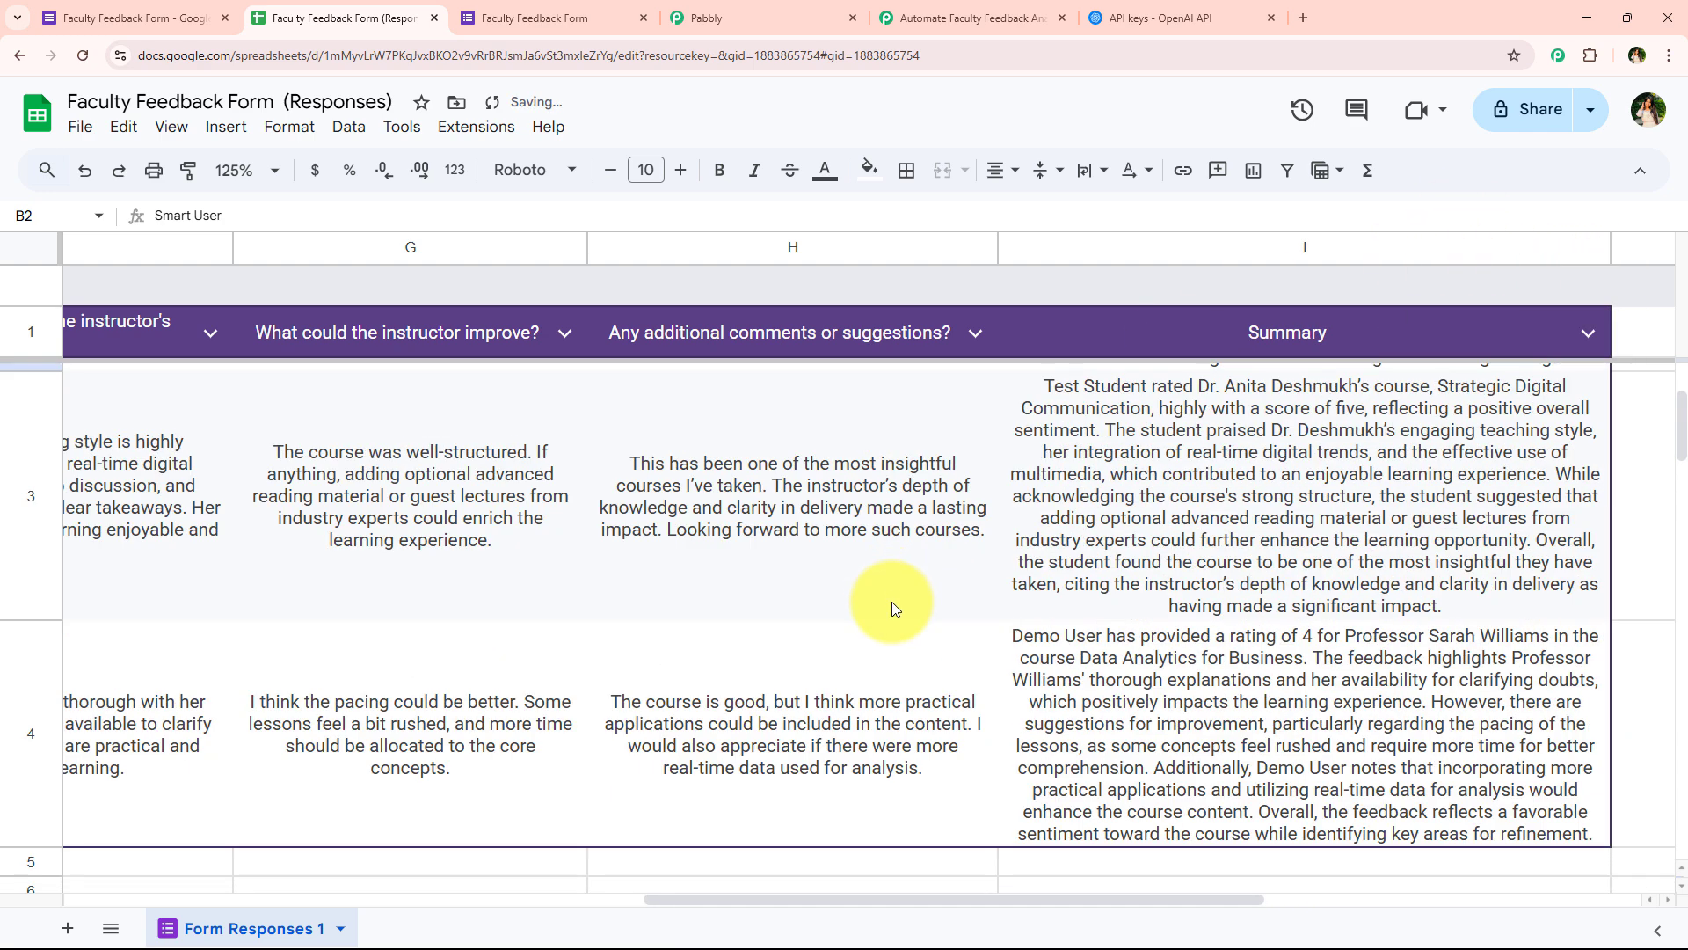
Look at the feedback form's questions, and return to Pabbly Connect to review the workflow's trigger and two actions.
{"action": "left_click", "coordinate": [924, 18]}
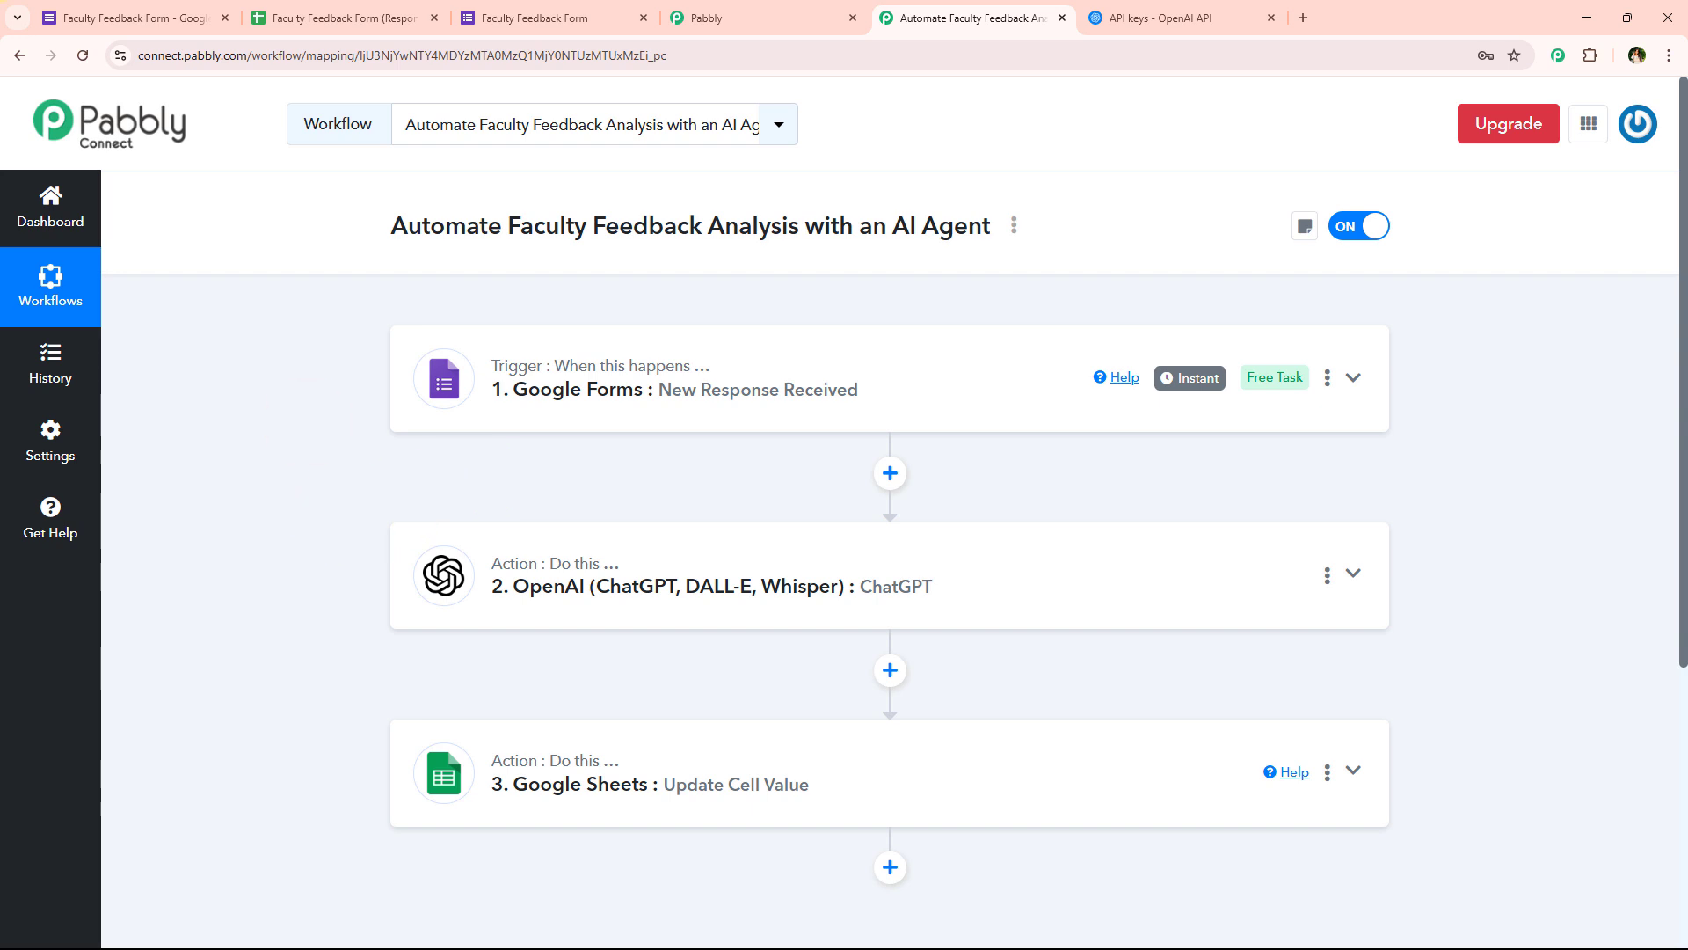
{"action": "left_click", "coordinate": [97, 17]}
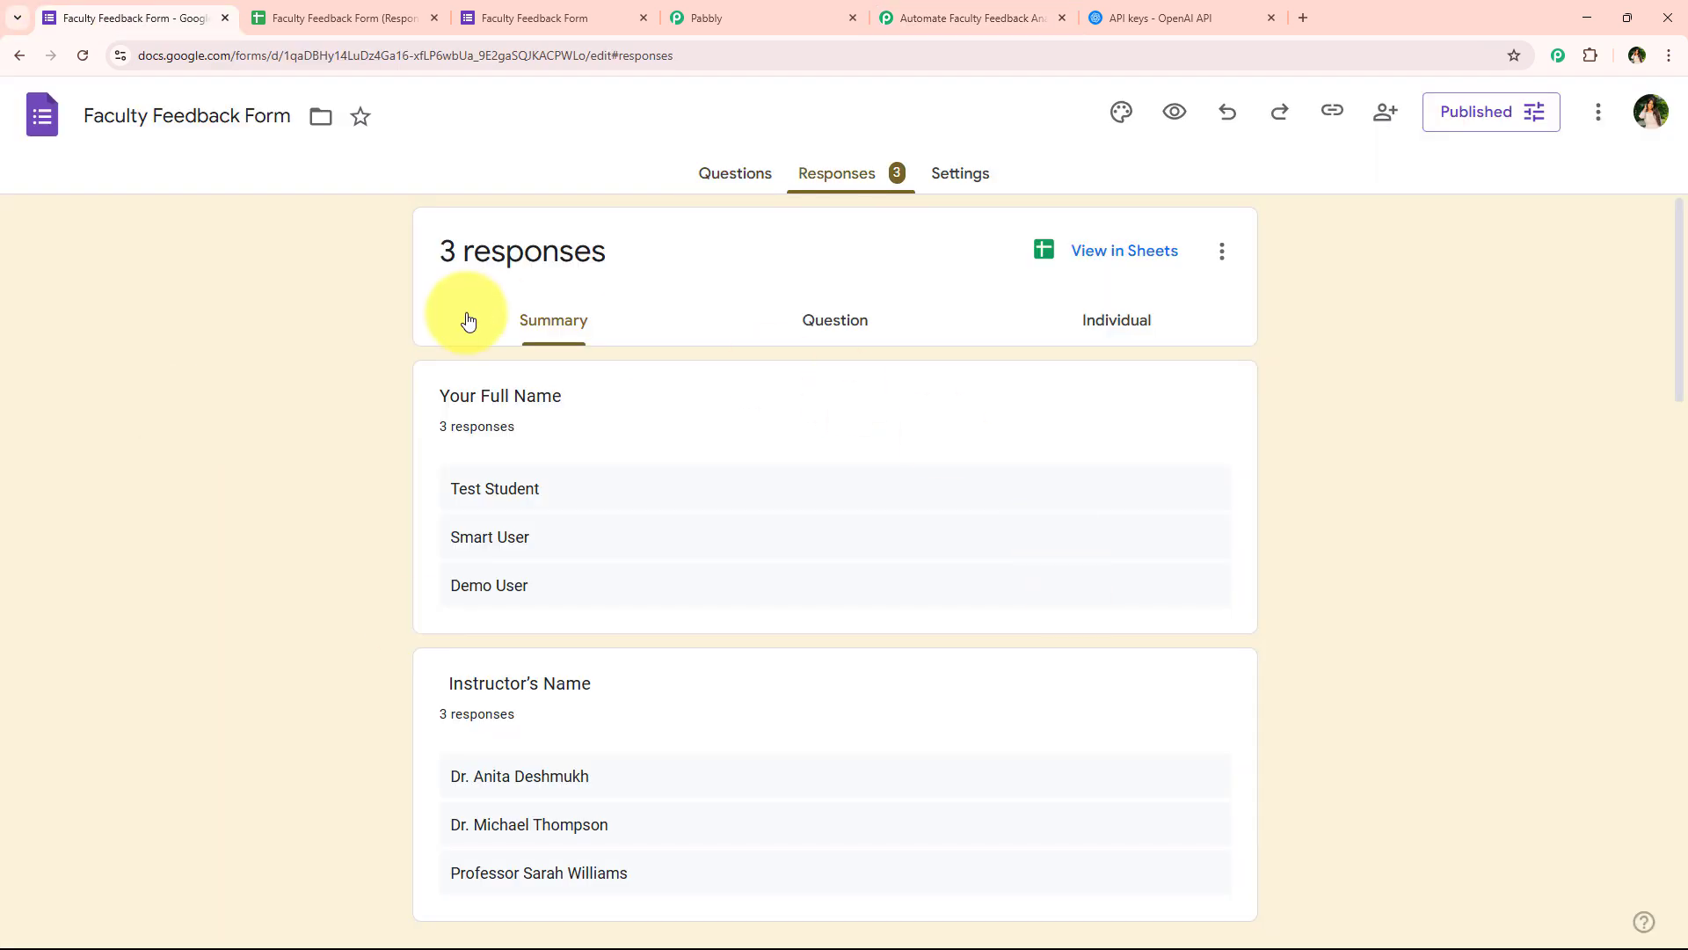
{"action": "left_click", "coordinate": [760, 170]}
{"action": "left_click", "coordinate": [963, 18]}
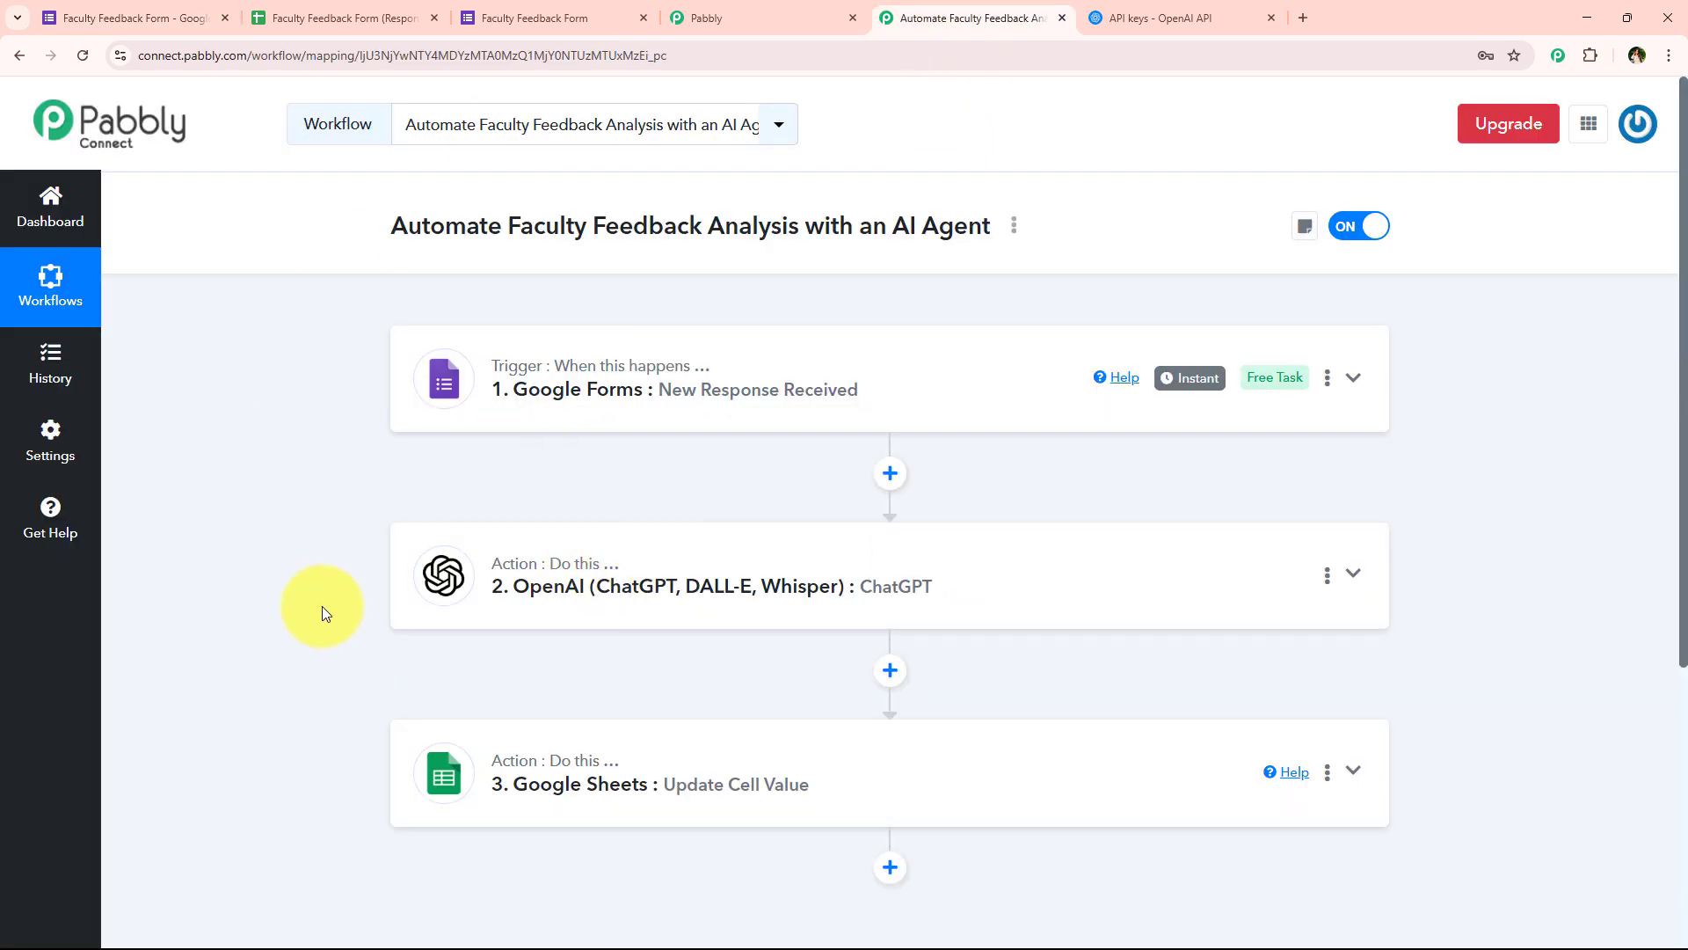
{"action": "scroll", "coordinate": [480, 667], "scroll_direction": "down", "scroll_amount": 2}
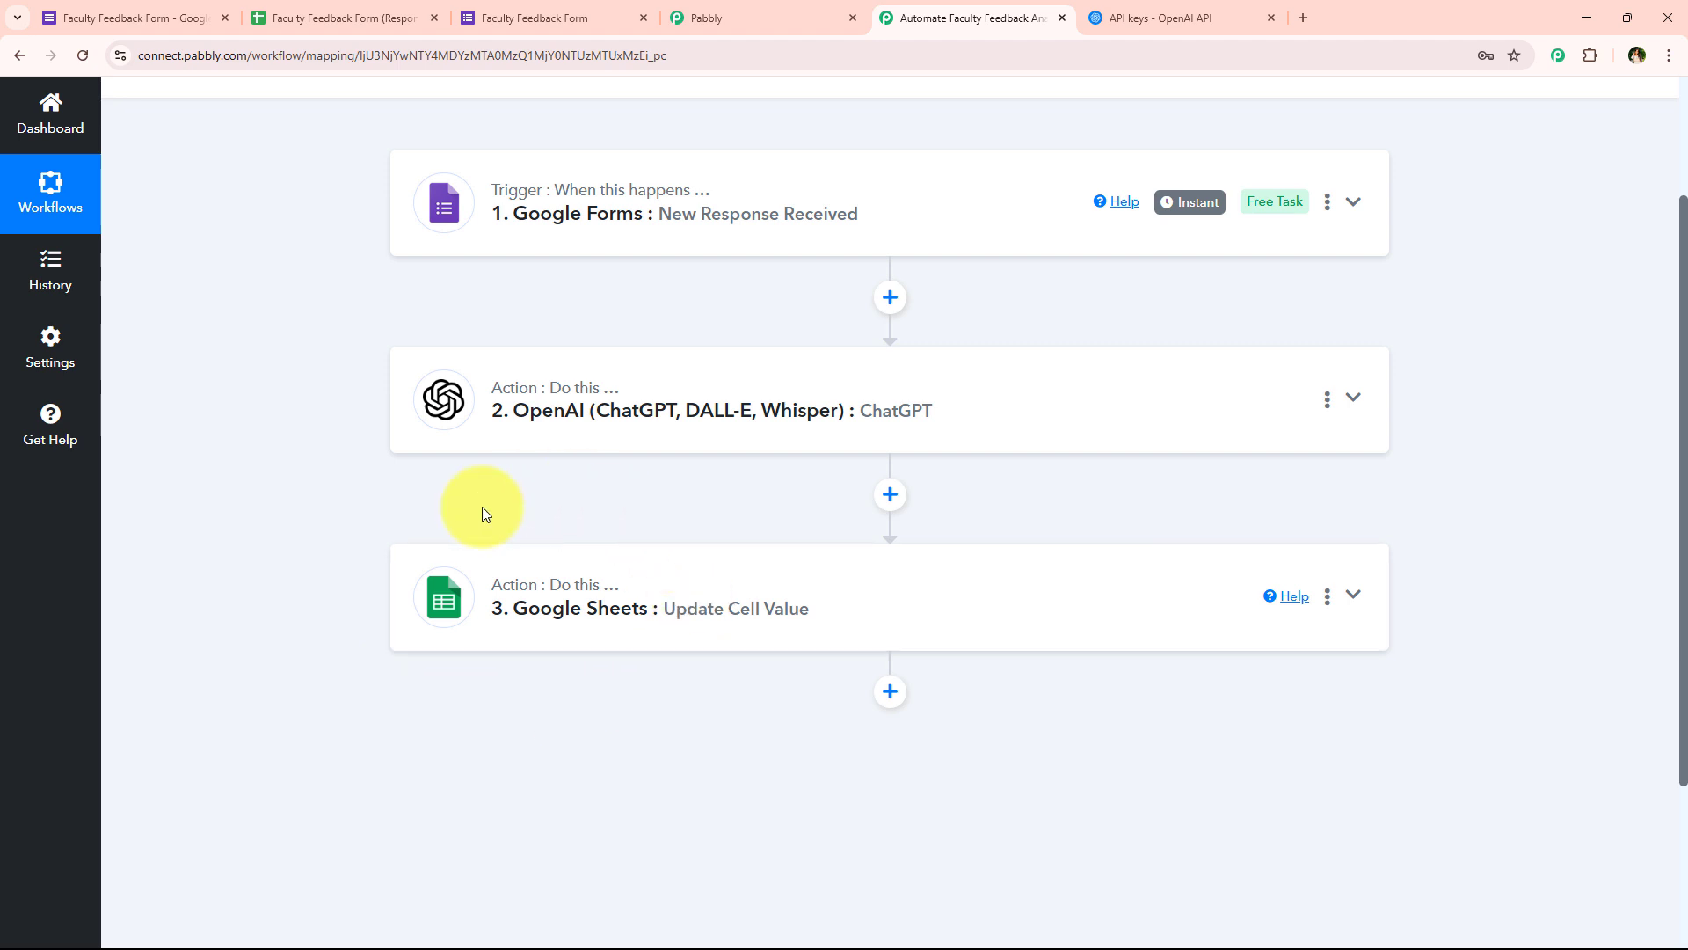
{"action": "scroll", "coordinate": [482, 507], "scroll_direction": "up", "scroll_amount": 2}
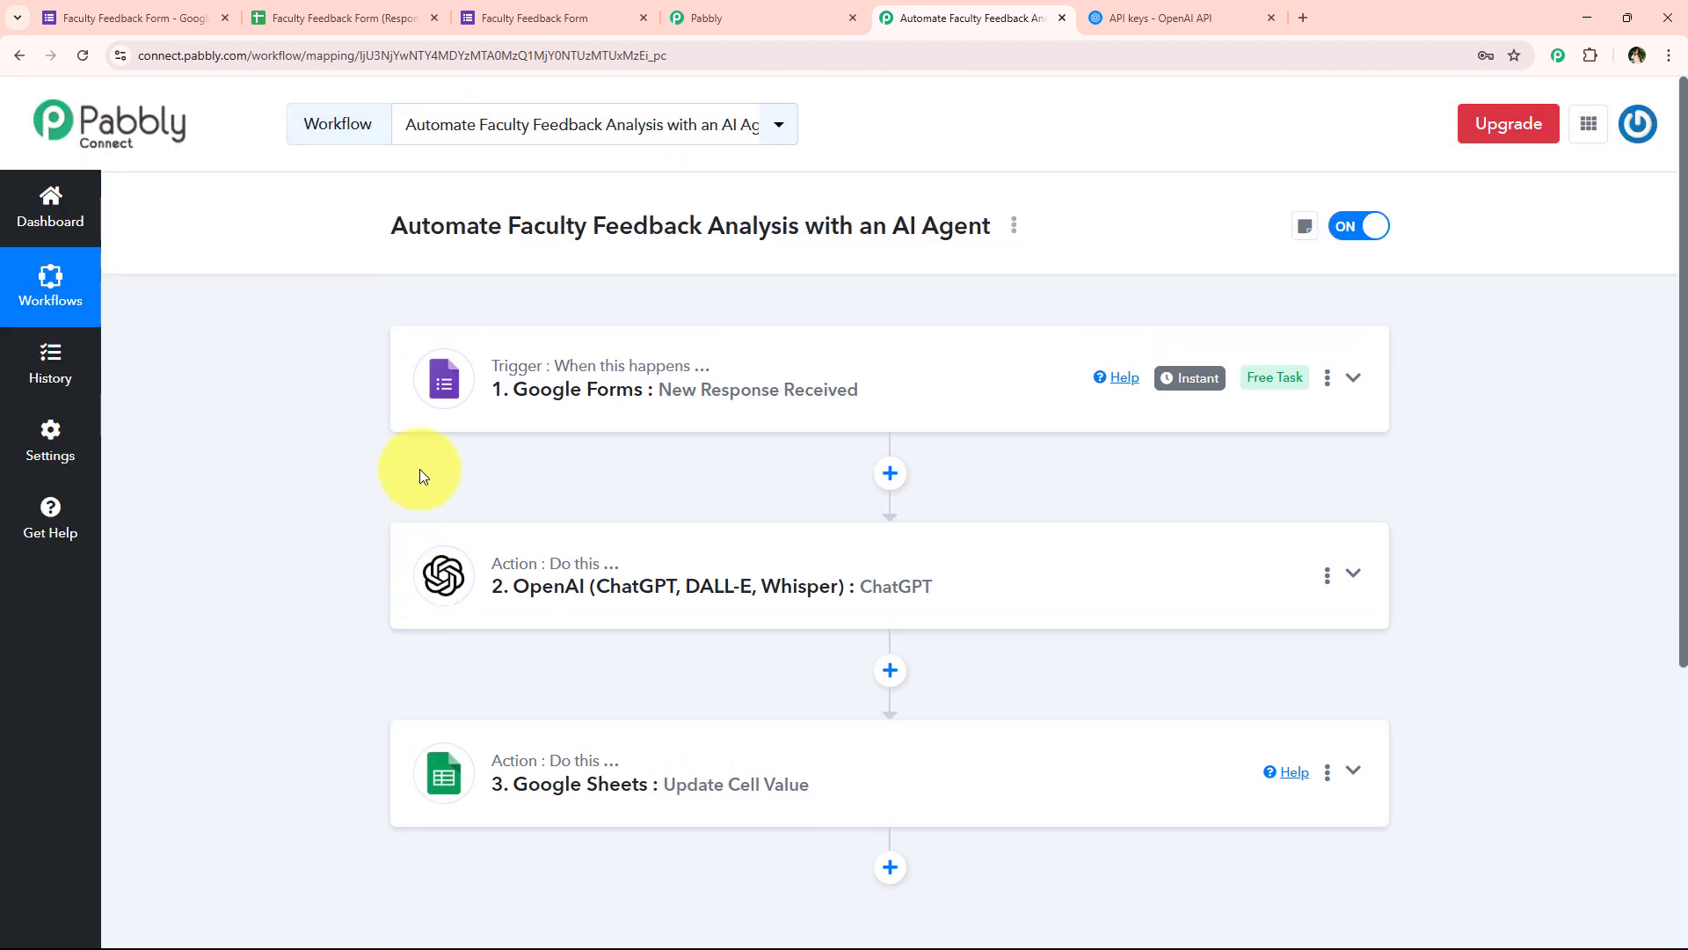